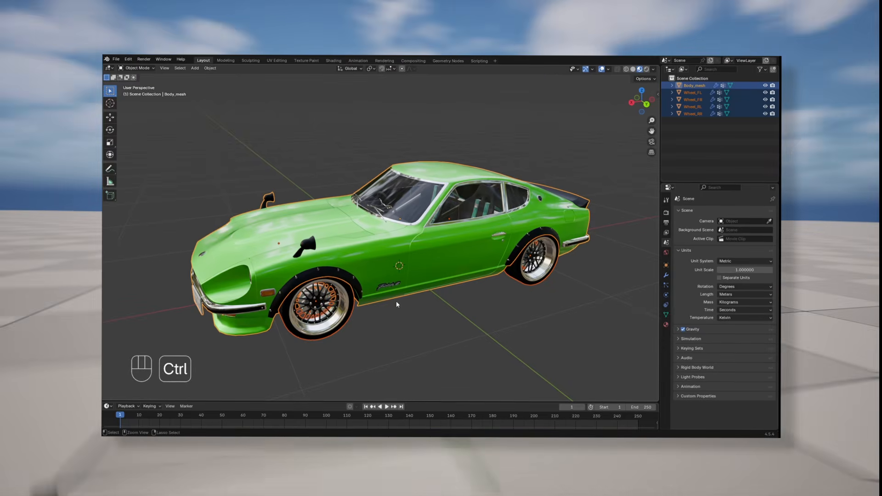
pyautogui.hotkey('ctrl', 'p')
pyautogui.click(396, 304)
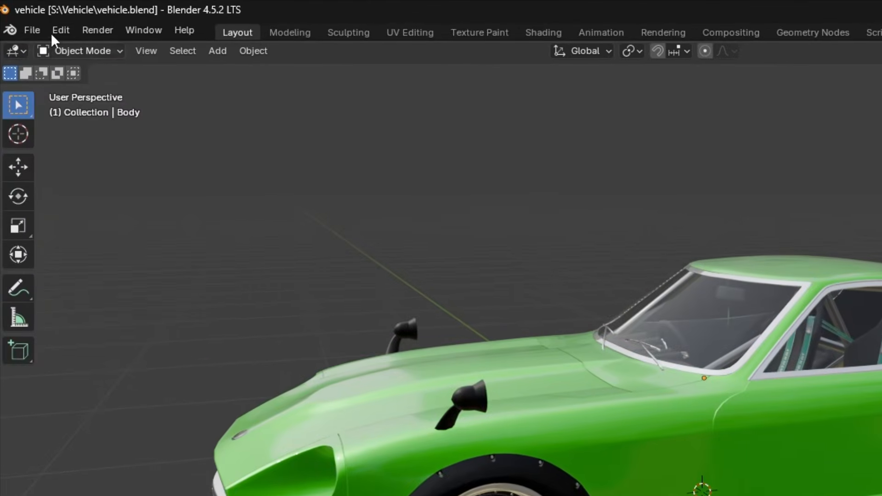
# Step: Uninstall the old Unreal Engine 4 Vehicle Rigger add-on, version 0.6.2, from the add-on preferences
pyautogui.click(29, 16)
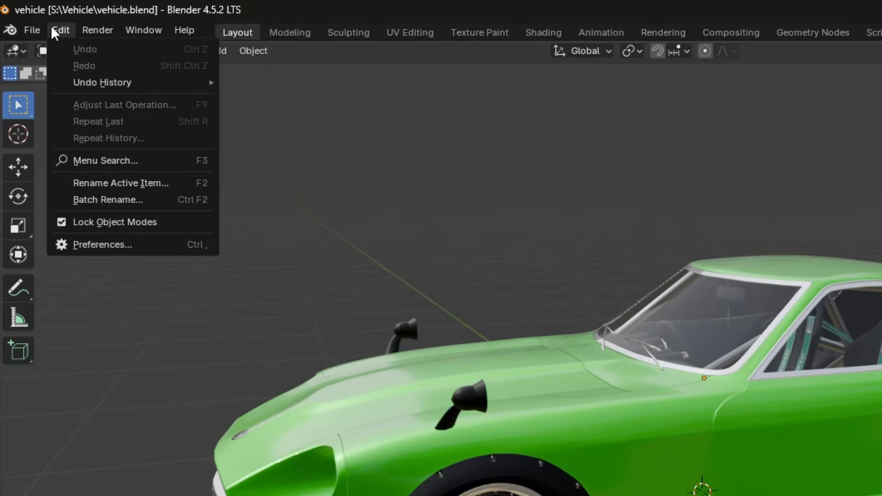
pyautogui.click(142, 248)
pyautogui.click(65, 198)
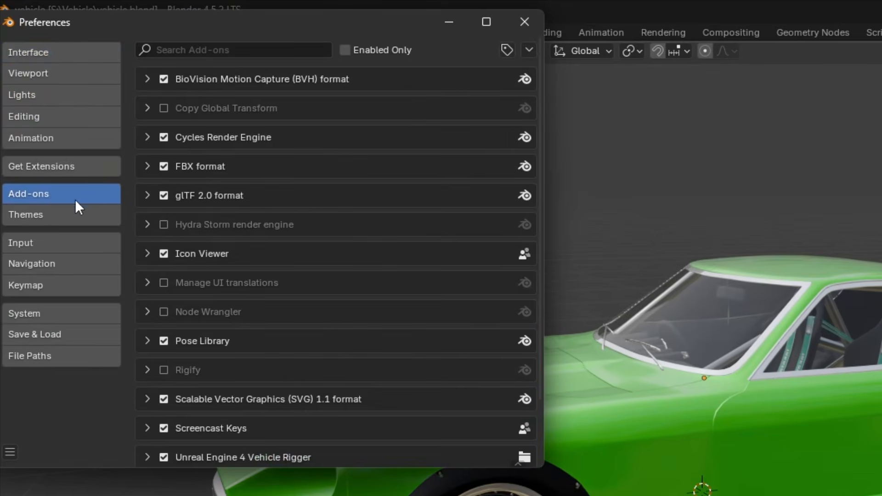
pyautogui.scroll(-3, 292, 380)
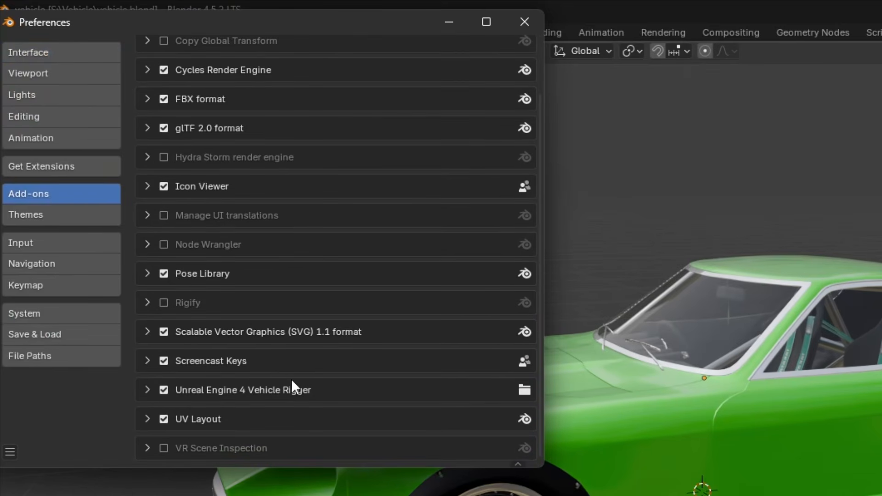
pyautogui.click(147, 390)
pyautogui.scroll(-3, 425, 415)
pyautogui.click(512, 345)
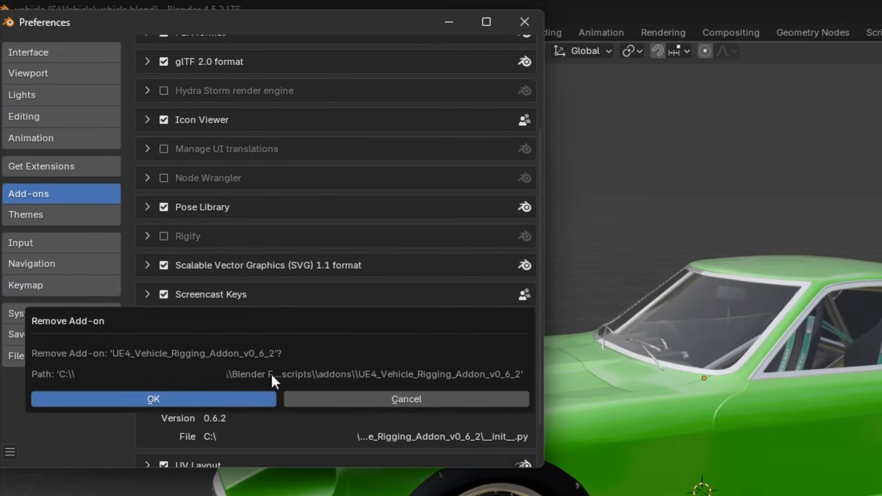
pyautogui.click(244, 395)
# Step: Install the add-on UE_Vehicle_RIgging_Addon_v0_6_9.zip from disk and close the preferences
pyautogui.scroll(2, 479, 274)
pyautogui.click(528, 50)
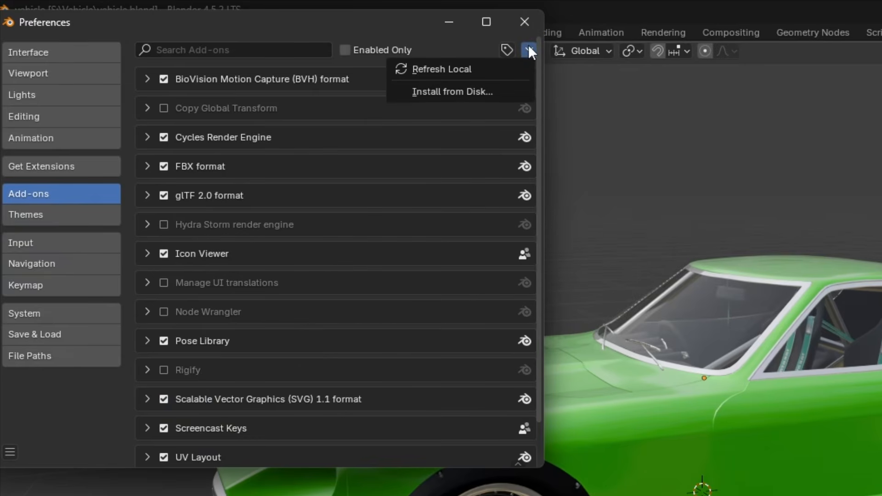
pyautogui.click(484, 92)
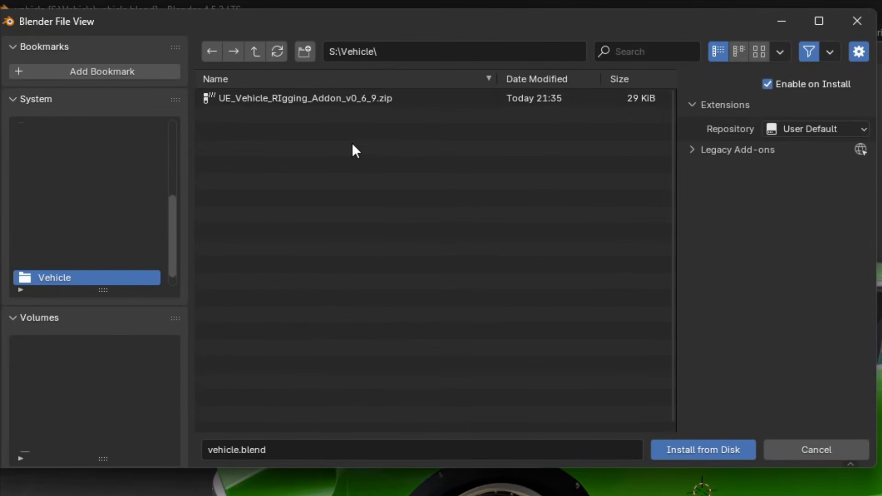
pyautogui.click(348, 96)
pyautogui.click(715, 452)
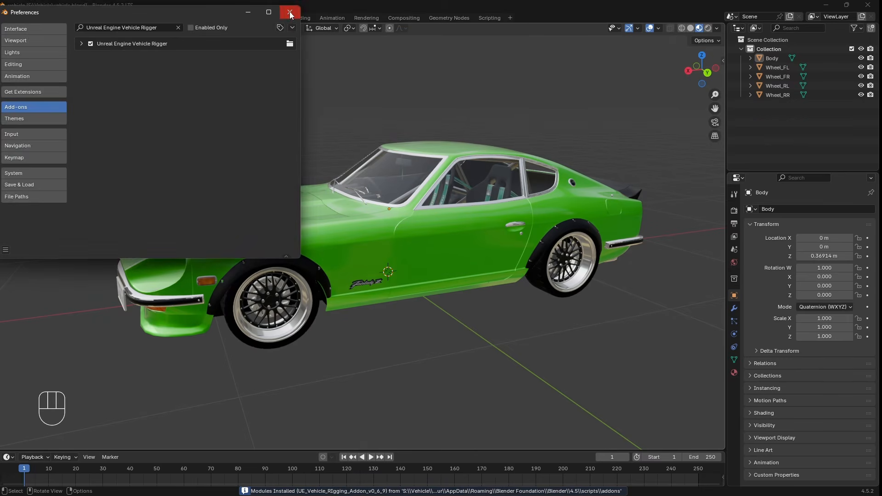
pyautogui.click(524, 21)
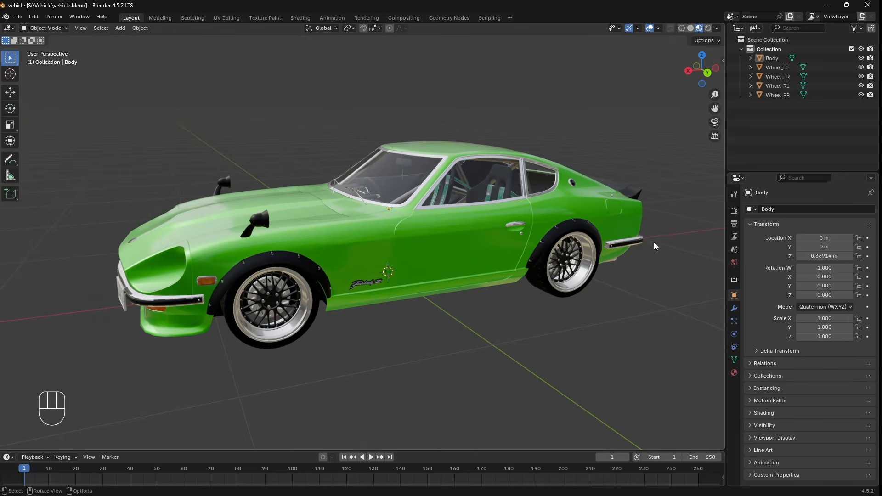
# Step: Display the UE Vehicle rigging options in the 3D viewport's sidebar and hide the sidebar again
pyautogui.press('n')
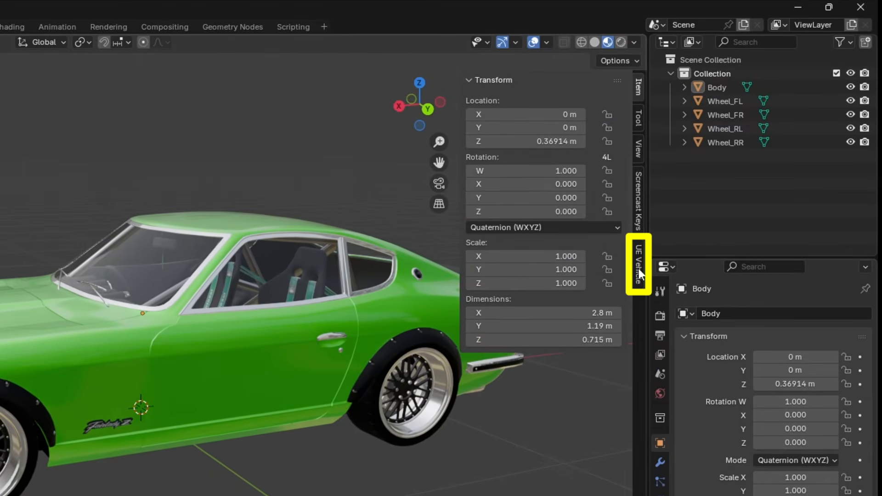
pyautogui.click(638, 271)
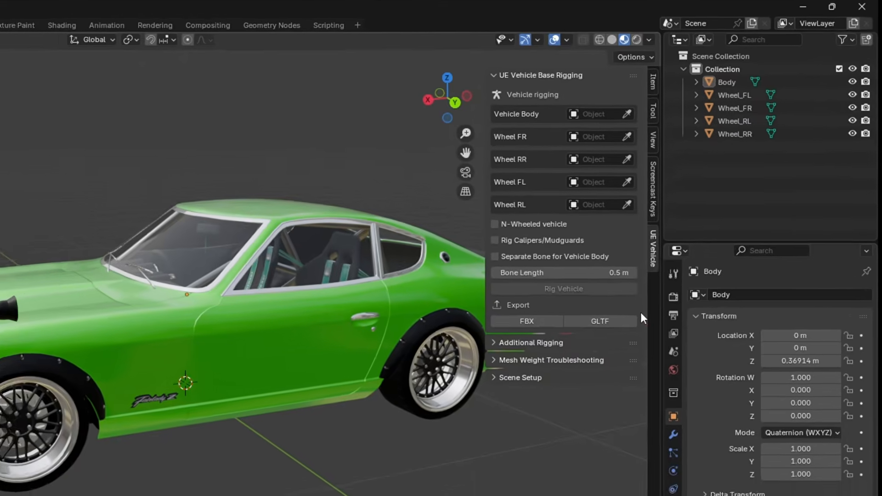
pyautogui.press('n')
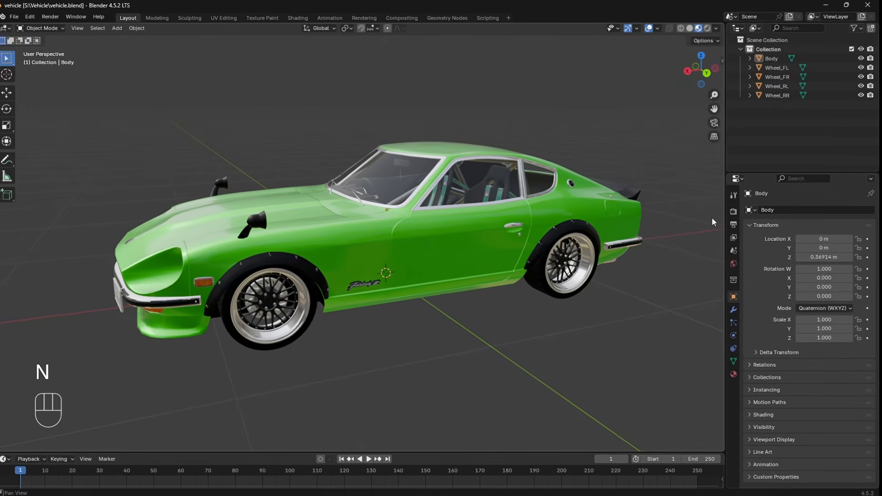
pyautogui.press('n')
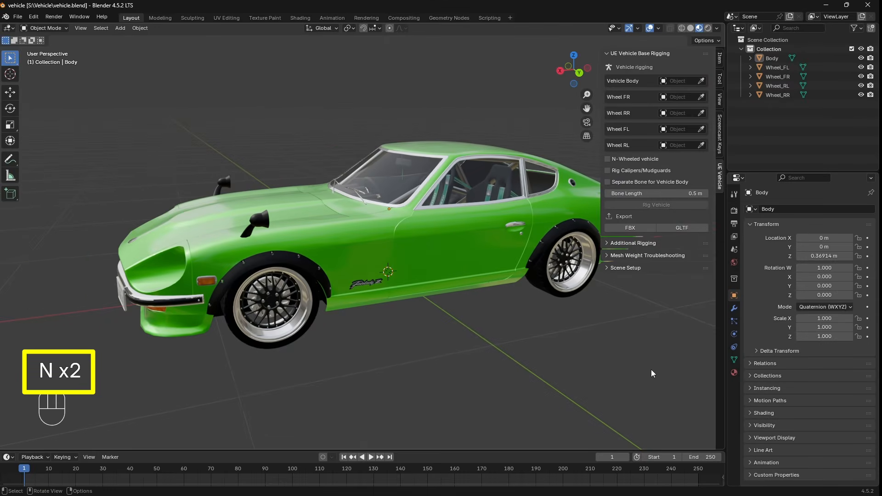
pyautogui.press('n')
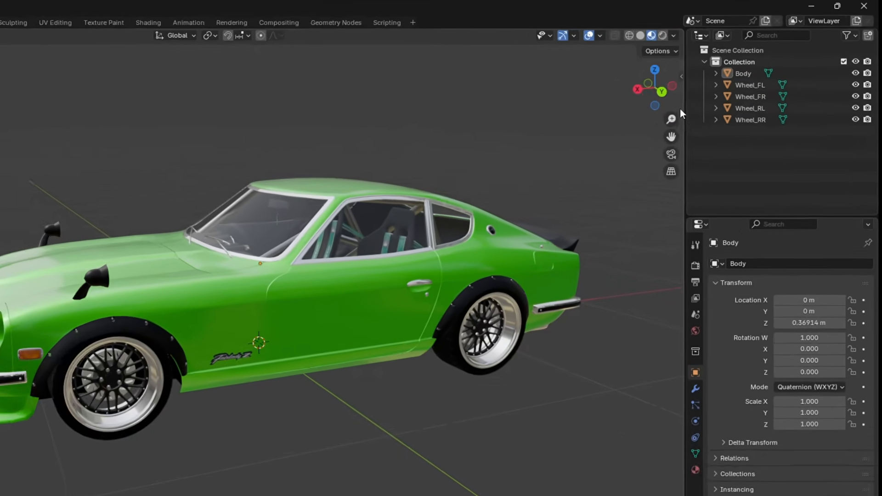
pyautogui.click(680, 75)
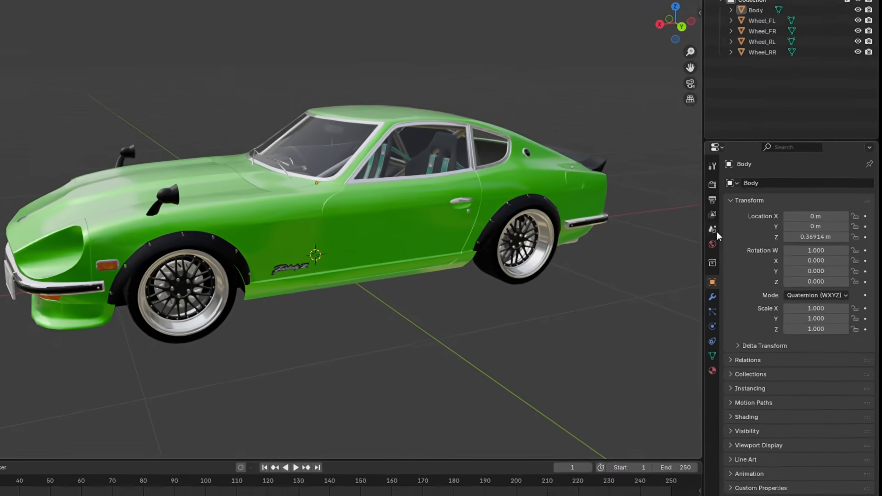
# Step: Set the scene's unit scale to 0.01
pyautogui.click(733, 249)
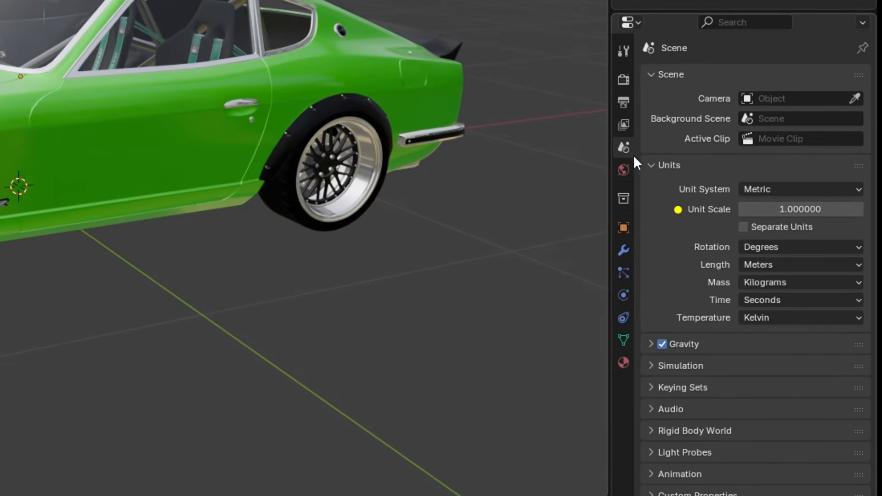
pyautogui.click(773, 206)
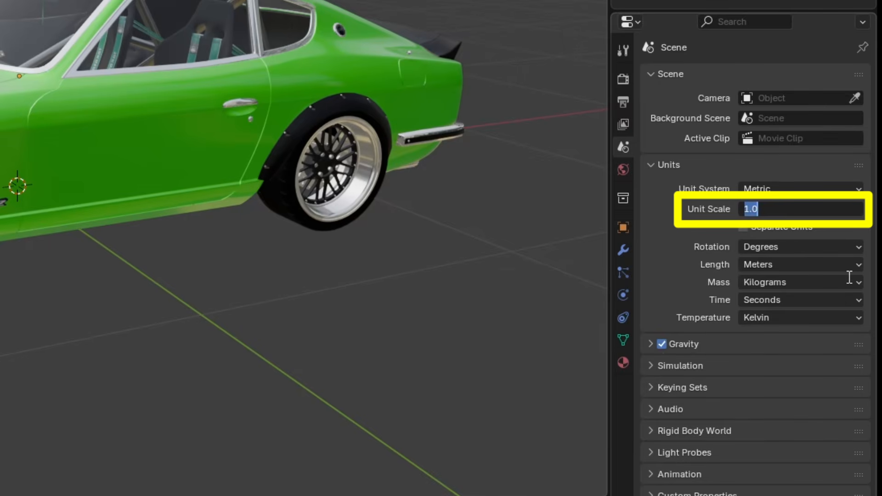
pyautogui.write('0.01')
pyautogui.press('Return')
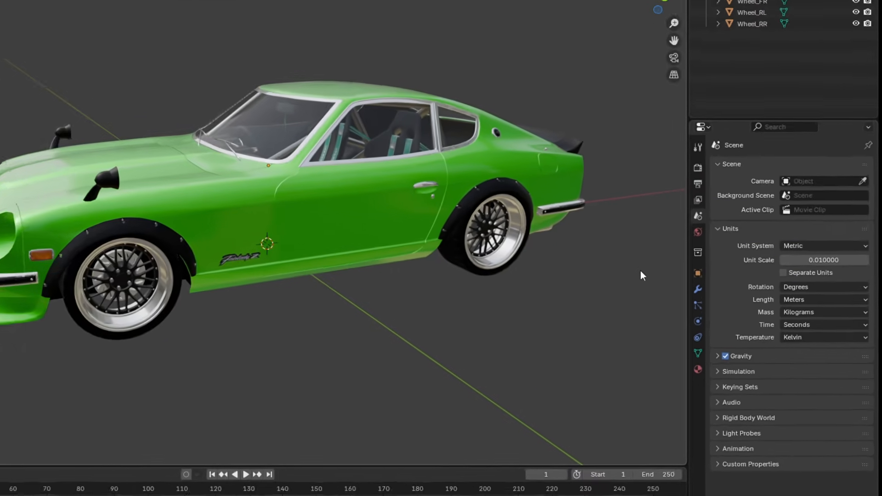
# Step: Reset the scene's unit scale with the vehicle rigging add-on's Scene Setup options
pyautogui.press('n')
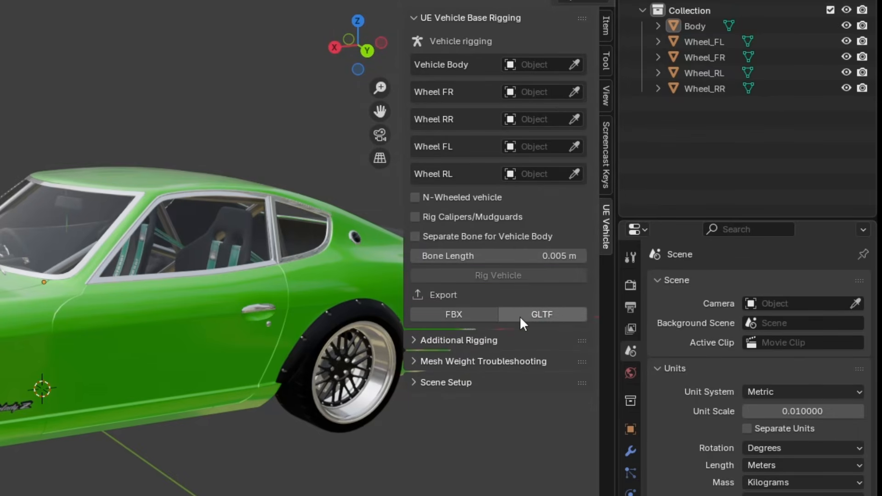
pyautogui.click(413, 380)
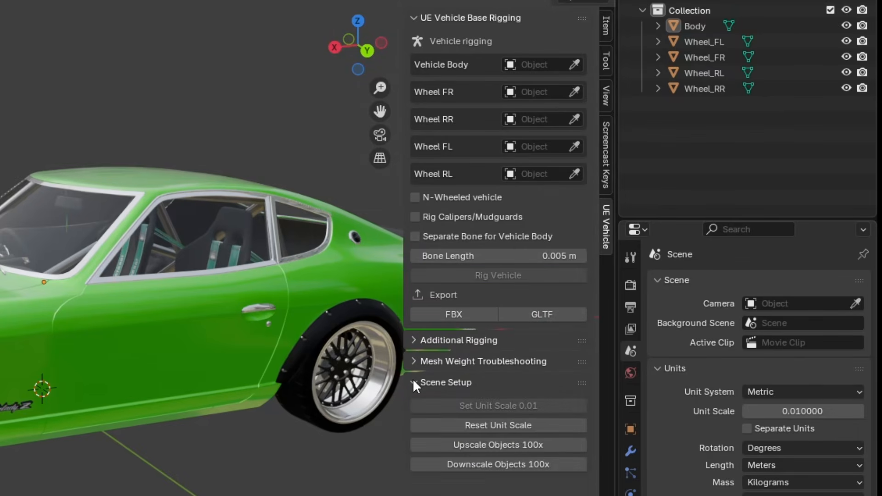
pyautogui.click(433, 420)
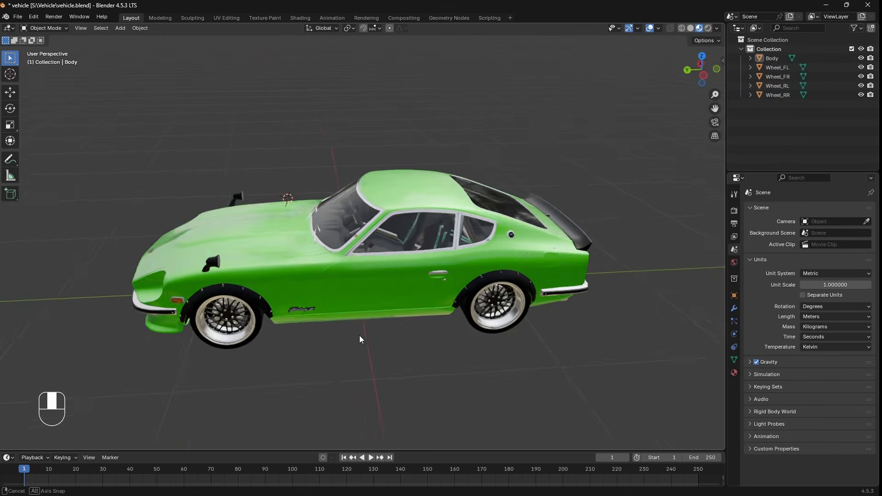
# Step: Rotate the body and all four wheels together about the global Z axis so the car's front points along positive X
pyautogui.moveTo(359, 335); pyautogui.dragTo(381, 327, button='middle')
pyautogui.keyDown('shift'); pyautogui.moveTo(381, 327); pyautogui.dragTo(400, 337, button='middle'); pyautogui.keyUp('shift')
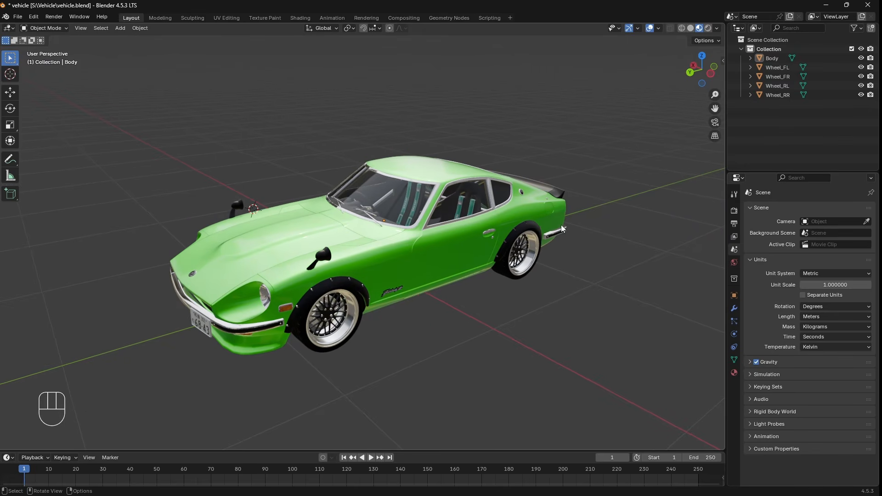
pyautogui.click(694, 74)
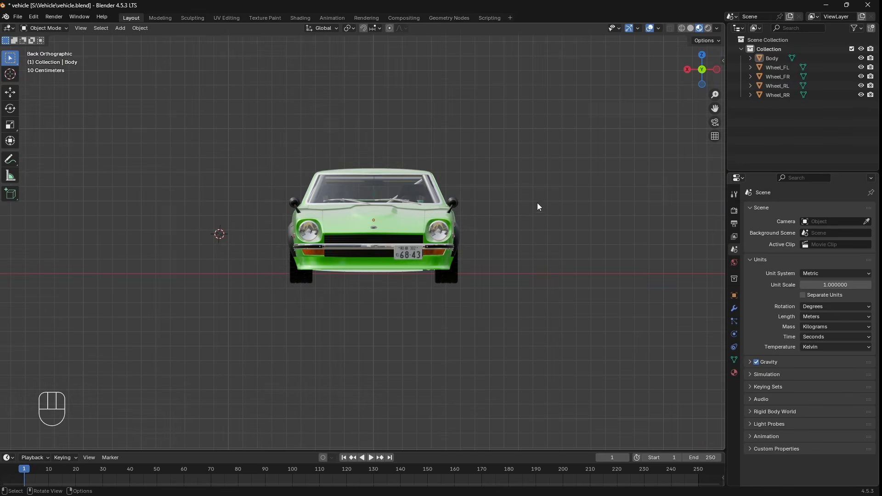
pyautogui.moveTo(538, 207); pyautogui.dragTo(398, 258, button='middle')
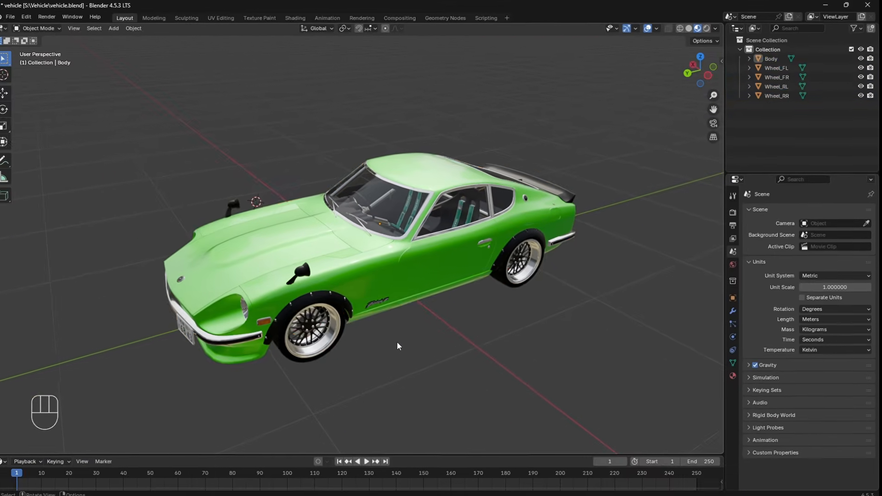
pyautogui.press('a')
pyautogui.moveTo(242, 354); pyautogui.dragTo(296, 360, button='middle')
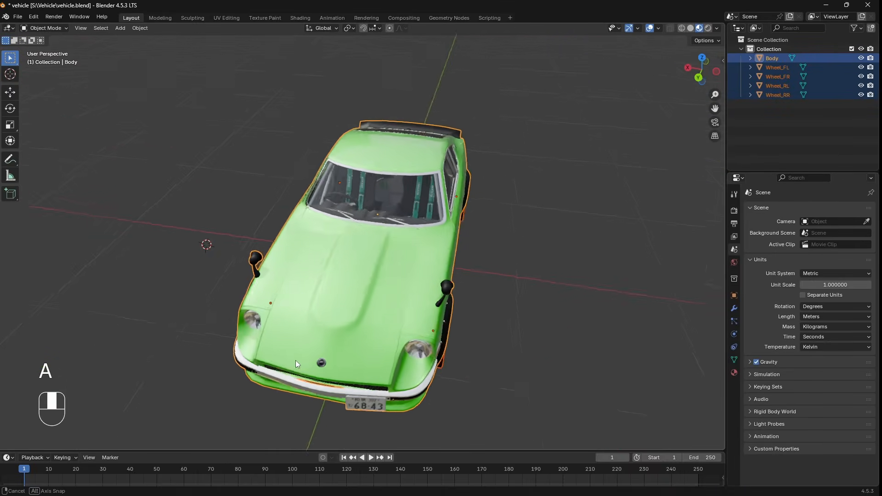
pyautogui.scroll(-2, 297, 360)
pyautogui.press('r')
pyautogui.press('z')
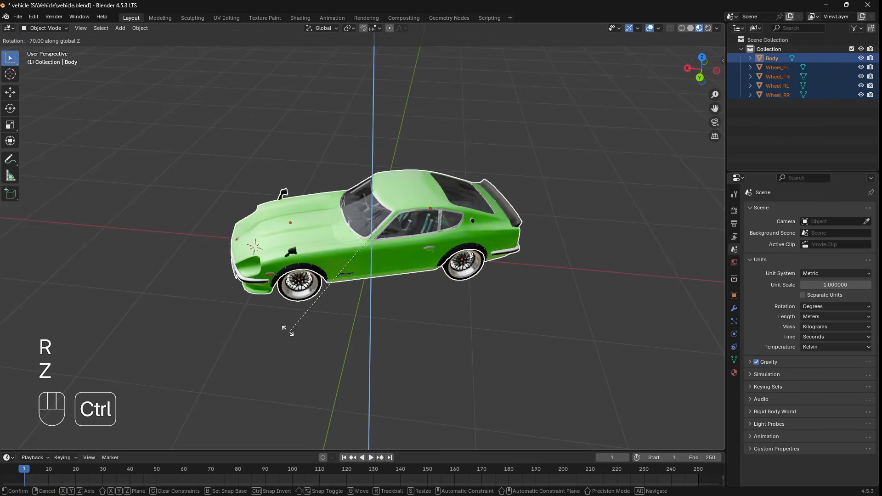
pyautogui.click(218, 325)
pyautogui.moveTo(219, 324); pyautogui.dragTo(260, 308, button='middle')
pyautogui.scroll(2, 248, 308)
pyautogui.scroll(1, 242, 309)
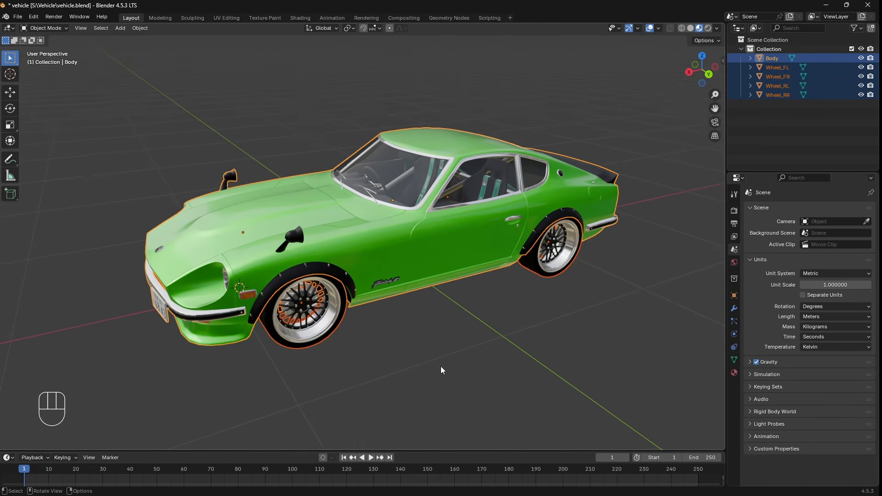
# Step: Assign the Body mesh as the vehicle body and Wheel_FR as the front-right wheel in the vehicle rigging settings
pyautogui.press('n')
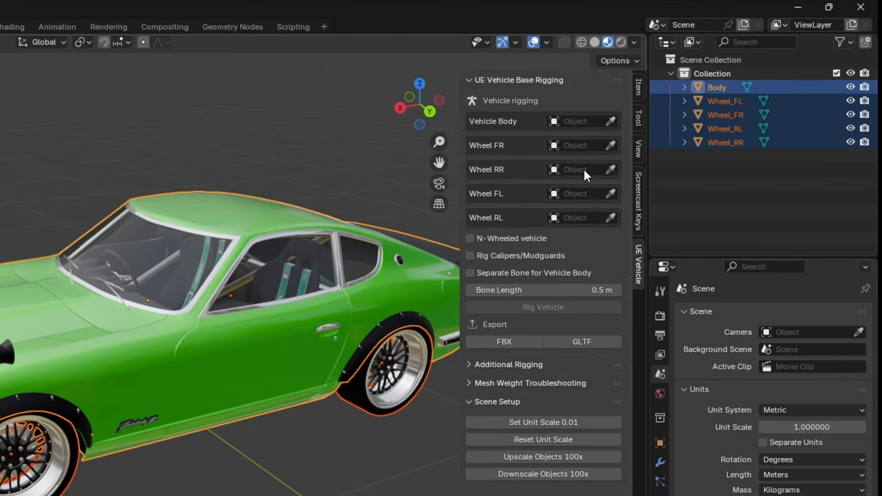
pyautogui.click(610, 121)
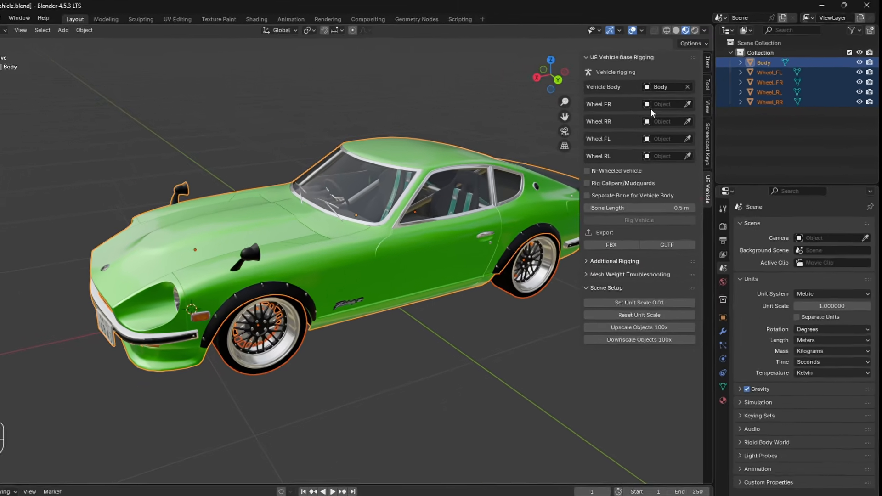
pyautogui.click(675, 96)
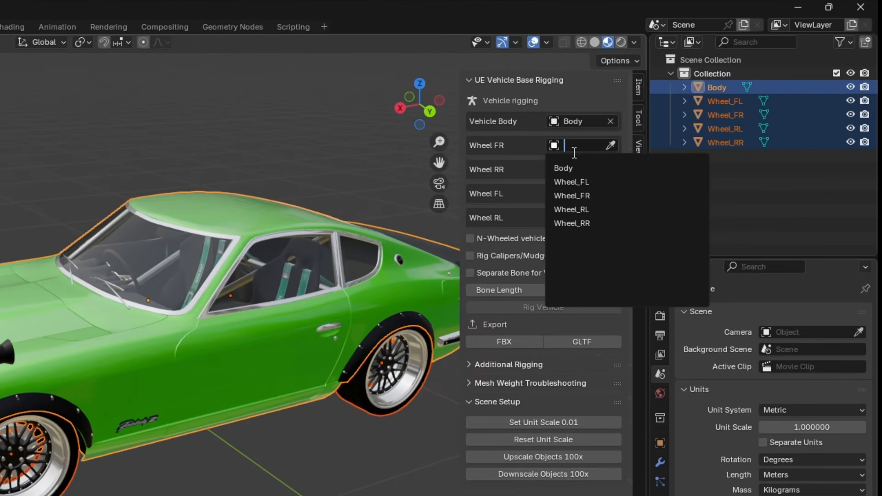
pyautogui.click(584, 196)
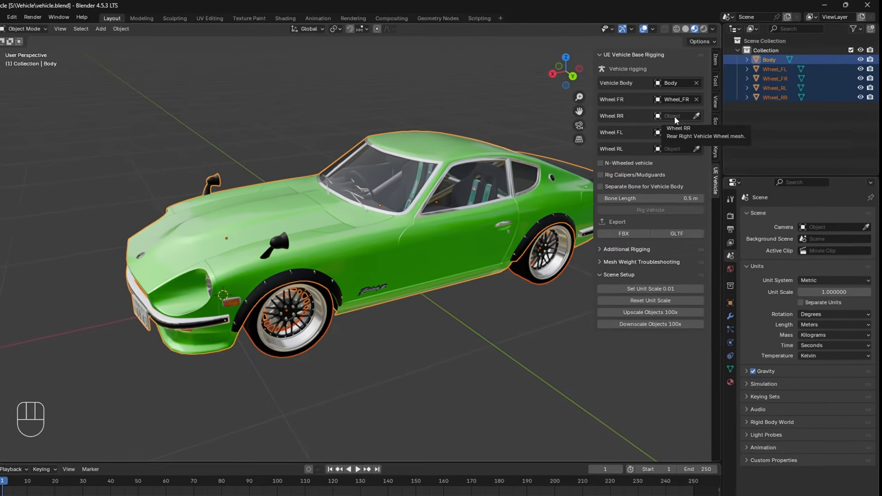
# Step: Assign Wheel_RR, Wheel_FL and Wheel_RL as the rear-right, front-left and rear-left wheels in the vehicle rigging settings
pyautogui.click(610, 169)
pyautogui.click(414, 386)
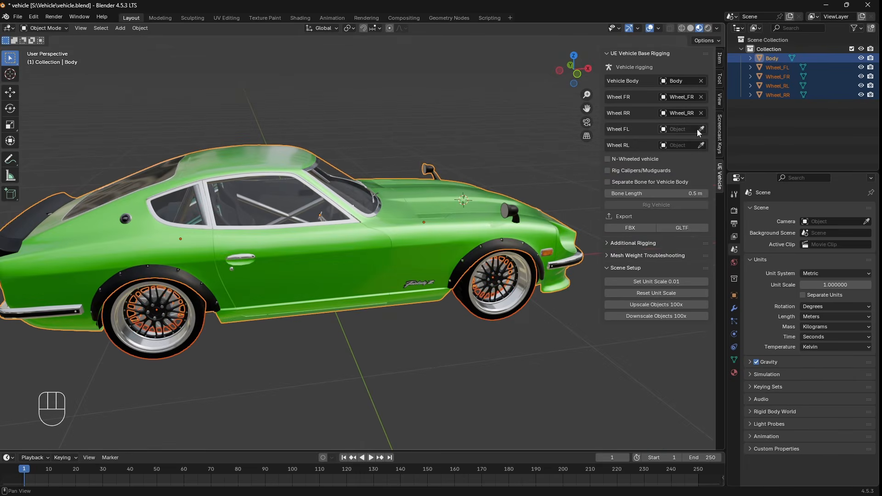
pyautogui.click(528, 273)
# Step: Rig the vehicle from the assigned body and wheels with a bone length of 0.5 m
pyautogui.scroll(-1, 319, 344)
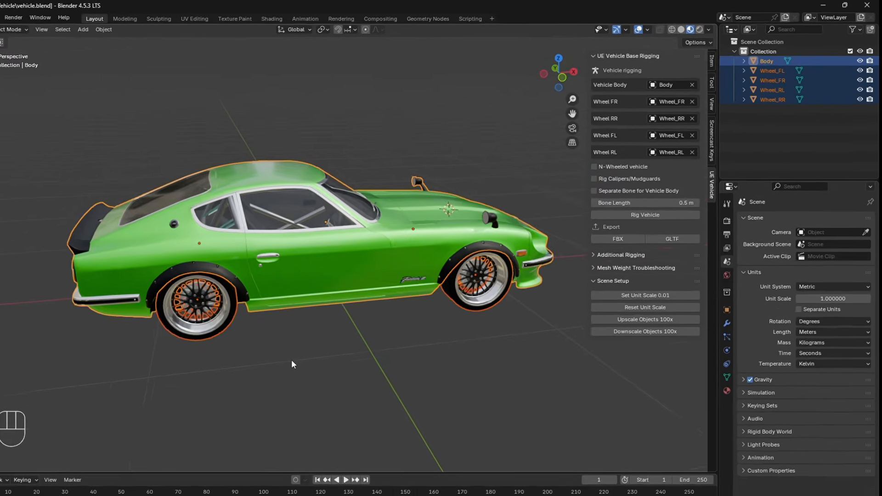
pyautogui.moveTo(317, 344); pyautogui.dragTo(295, 343, button='middle')
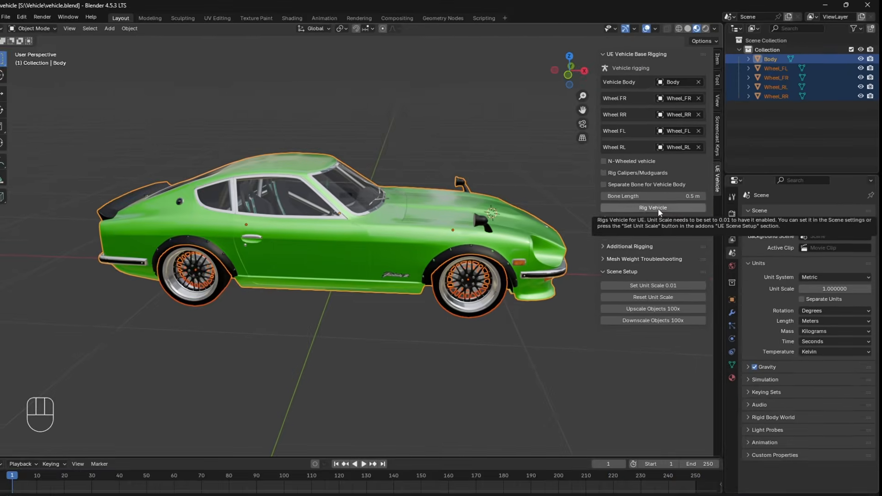
pyautogui.click(543, 307)
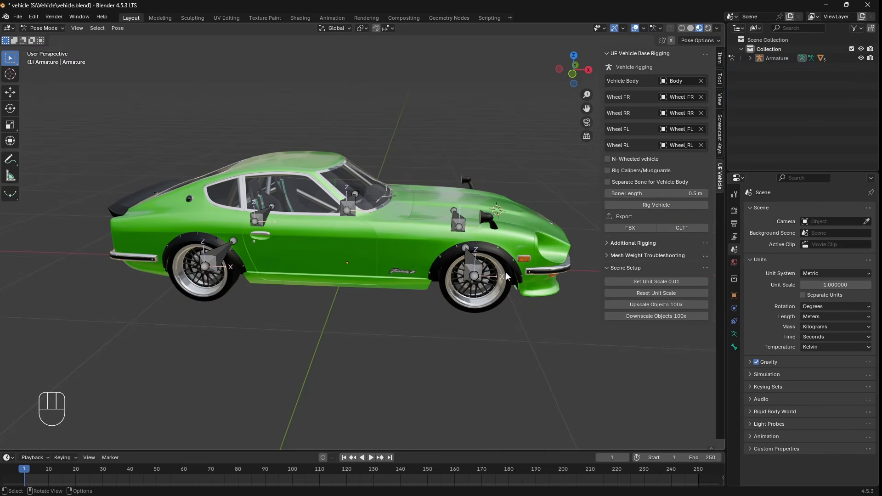
# Step: Test-move the front-right and rear-right wheel bones to check that their wheels follow, and revert both moves
pyautogui.moveTo(431, 359); pyautogui.dragTo(303, 345, button='middle')
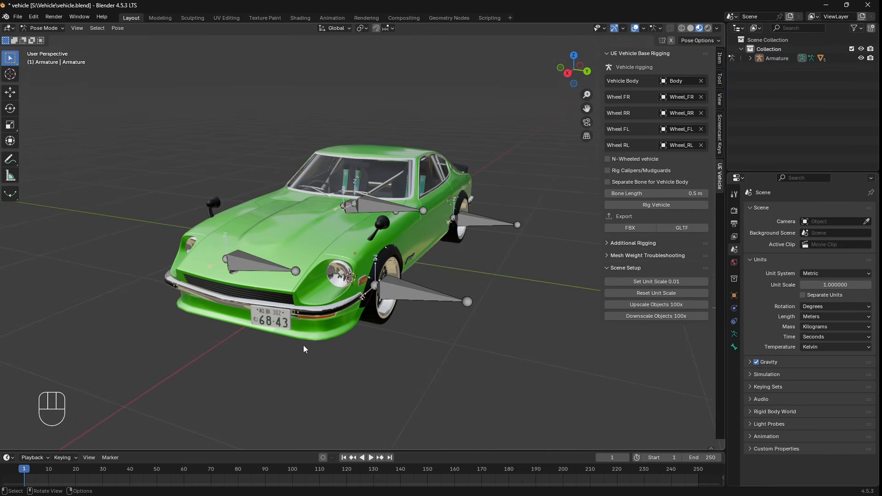
pyautogui.click(399, 297)
pyautogui.press('g')
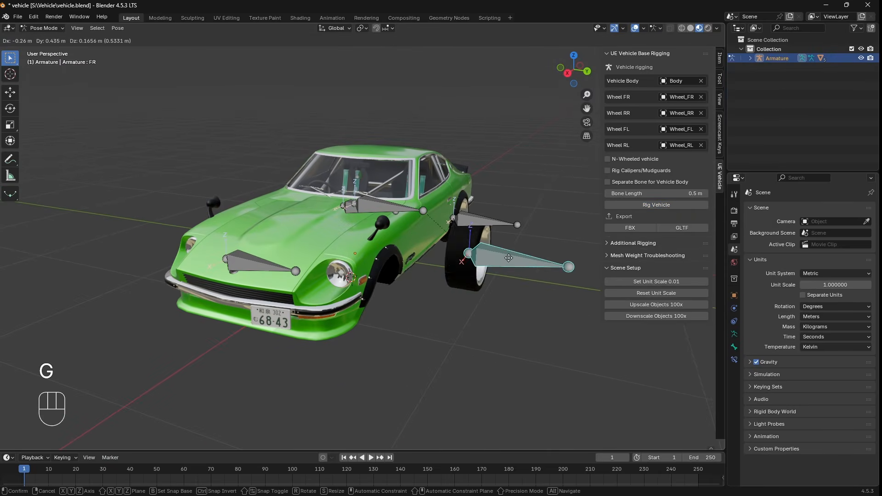
pyautogui.rightClick(459, 281)
pyautogui.click(486, 225)
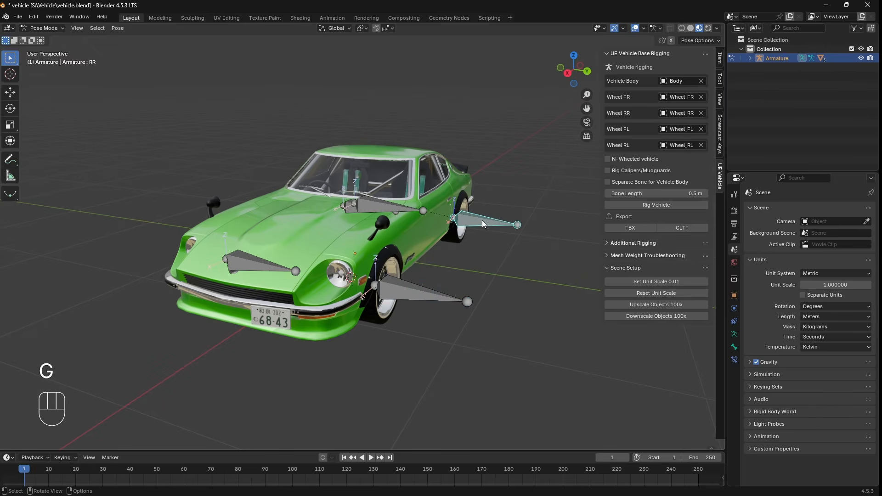
pyautogui.press('g')
pyautogui.click(513, 191)
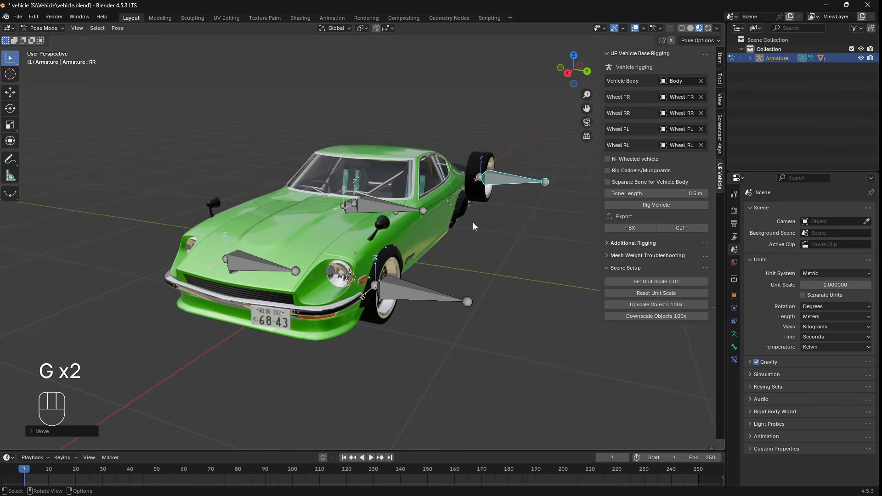
pyautogui.hotkey('ctrl', 'z')
# Step: Test-move the Root bone and the front-left wheel bone, and cancel each movement
pyautogui.click(388, 206)
pyautogui.press('g')
pyautogui.rightClick(375, 151)
pyautogui.click(257, 264)
pyautogui.press('g')
pyautogui.rightClick(262, 221)
pyautogui.click(348, 207)
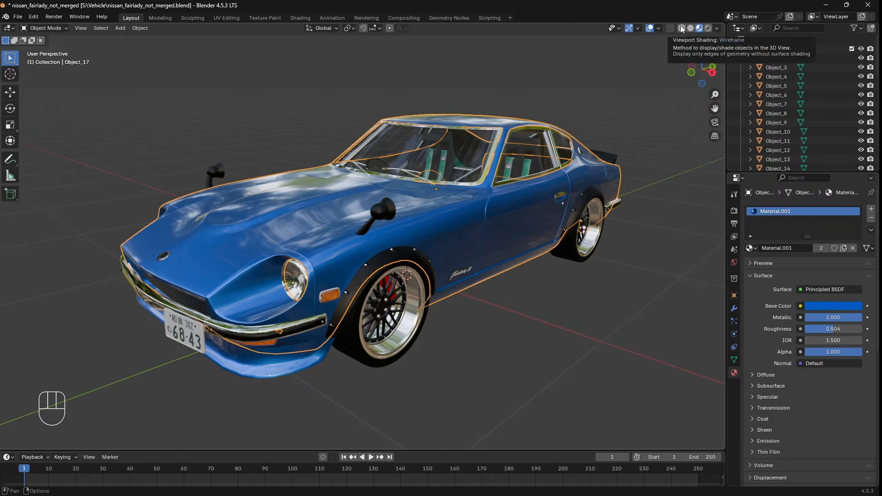
# Step: Examine the unmerged car's separate objects one by one in wireframe, from Object_2 to Object_45, and return to Material Preview shading
pyautogui.click(682, 28)
pyautogui.click(765, 58)
pyautogui.press('Down')
pyautogui.press('Down')
pyautogui.press('Down')
pyautogui.press('Down')
pyautogui.press('Down')
pyautogui.press('Down')
pyautogui.press('Down')
pyautogui.press('Down')
pyautogui.press('Down')
pyautogui.press('Down')
pyautogui.press('Down')
pyautogui.press('Down')
pyautogui.press('Down')
pyautogui.press('Down')
pyautogui.press('Down')
pyautogui.press('Down')
pyautogui.press('Down')
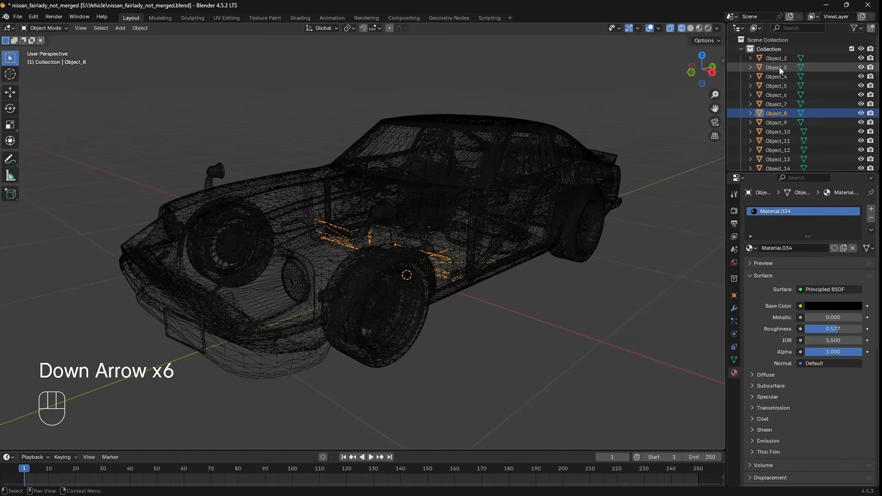
pyautogui.press('Down')
pyautogui.press('Down')
pyautogui.press('Down')
pyautogui.press('Down')
pyautogui.press('Down')
pyautogui.press('Down')
pyautogui.press('Down')
pyautogui.press('Down')
pyautogui.press('Down')
pyautogui.press('Down')
pyautogui.press('Down')
pyautogui.press('Down')
pyautogui.press('Down')
pyautogui.press('Down')
pyautogui.press('Down')
pyautogui.press('Down')
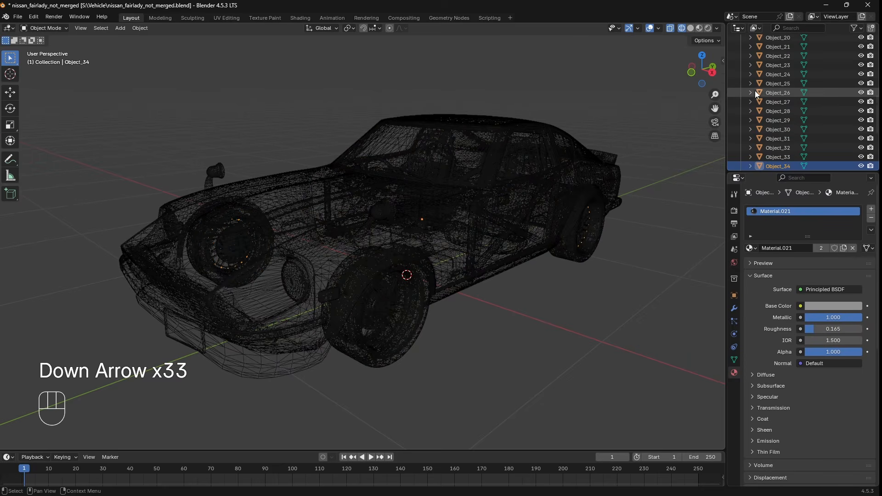
pyautogui.press('Down')
pyautogui.press('Down')
pyautogui.press('Down')
pyautogui.press('Down')
pyautogui.press('Down')
pyautogui.press('Down')
pyautogui.press('Down')
pyautogui.press('Down')
pyautogui.press('Down')
pyautogui.press('Down')
pyautogui.press('Down')
pyautogui.press('Down')
pyautogui.press('Down')
pyautogui.press('Down')
pyautogui.press('Down')
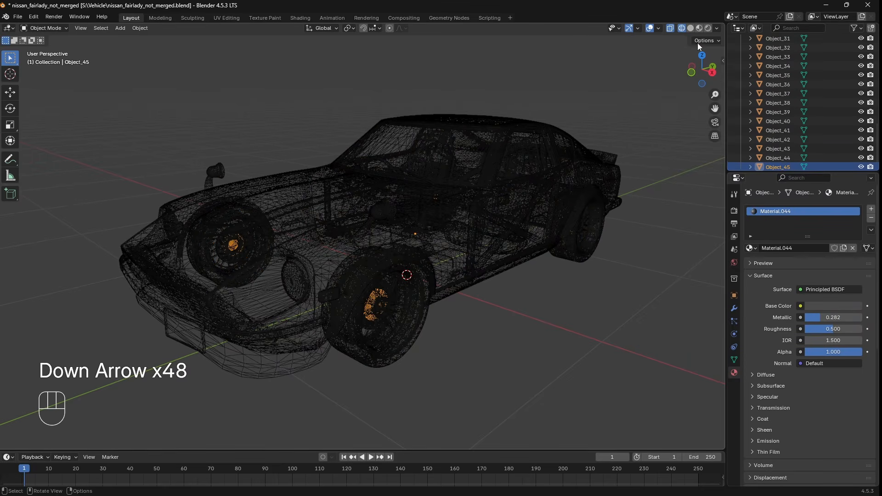
pyautogui.click(699, 28)
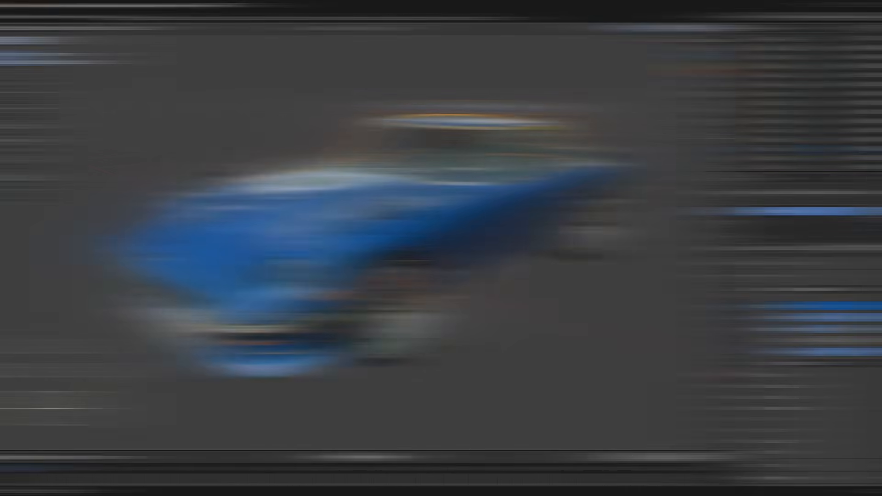
# Step: Test-move the blue body shell, number plate, headlight and windshield-area parts to check how the body is divided, cancelling each move
pyautogui.hotkey('ctrl', 'z')
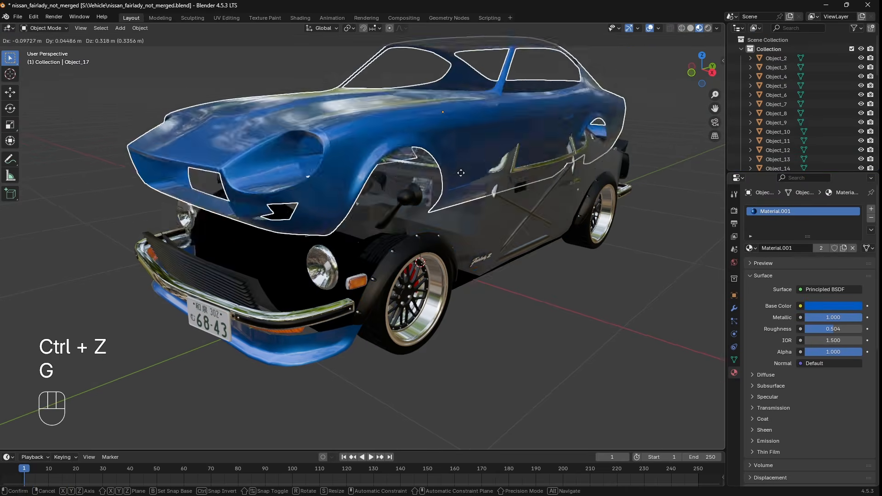
pyautogui.press('g')
pyautogui.press('g')
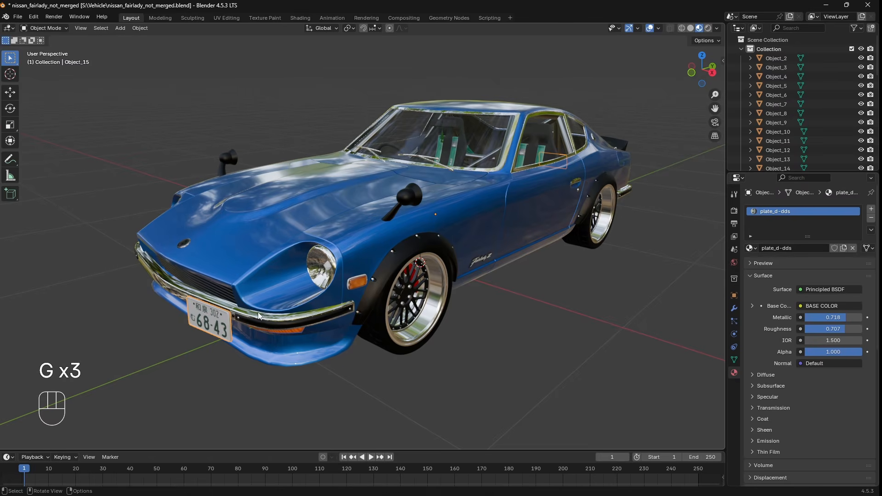
pyautogui.click(316, 274)
pyautogui.press('g')
pyautogui.rightClick(321, 244)
pyautogui.click(406, 139)
pyautogui.press('g')
pyautogui.rightClick(409, 135)
# Step: Test-move the near front wheel's rim, tire and spoke parts to check how the wheels are divided, cancelling each move
pyautogui.click(439, 300)
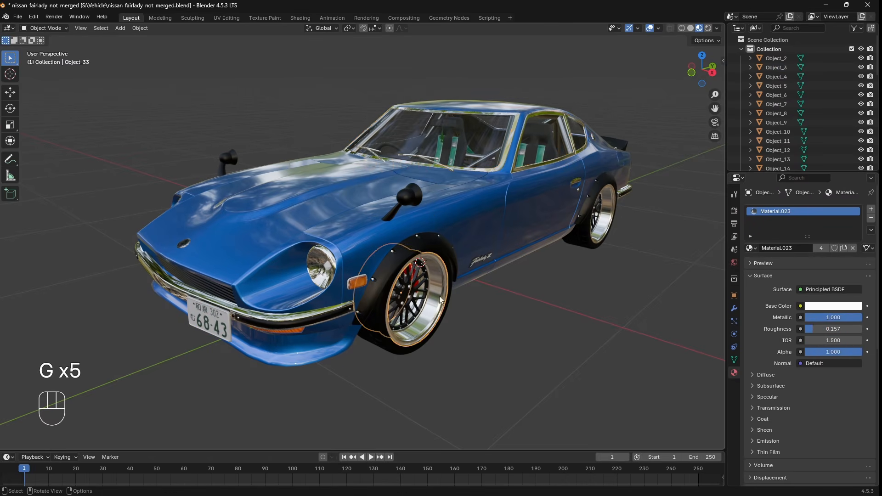
pyautogui.press('g')
pyautogui.rightClick(432, 306)
pyautogui.click(413, 312)
pyautogui.press('g')
pyautogui.rightClick(410, 316)
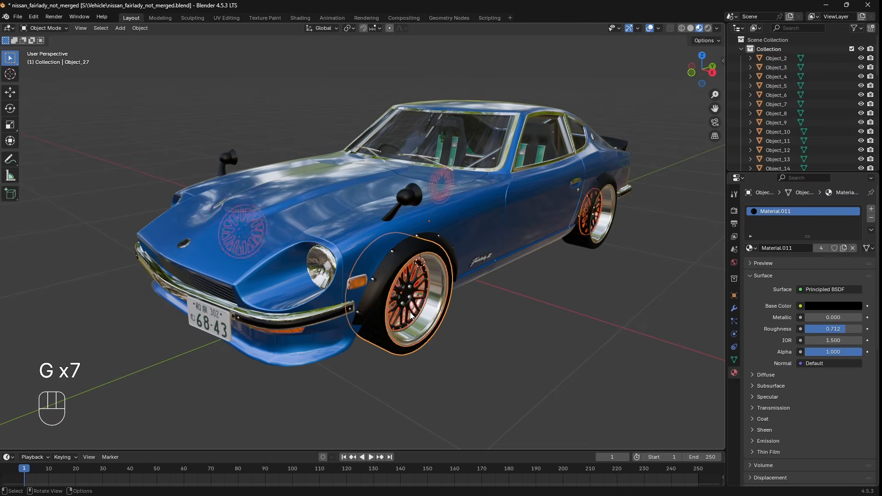
pyautogui.press('g')
pyautogui.rightClick(406, 369)
pyautogui.click(397, 366)
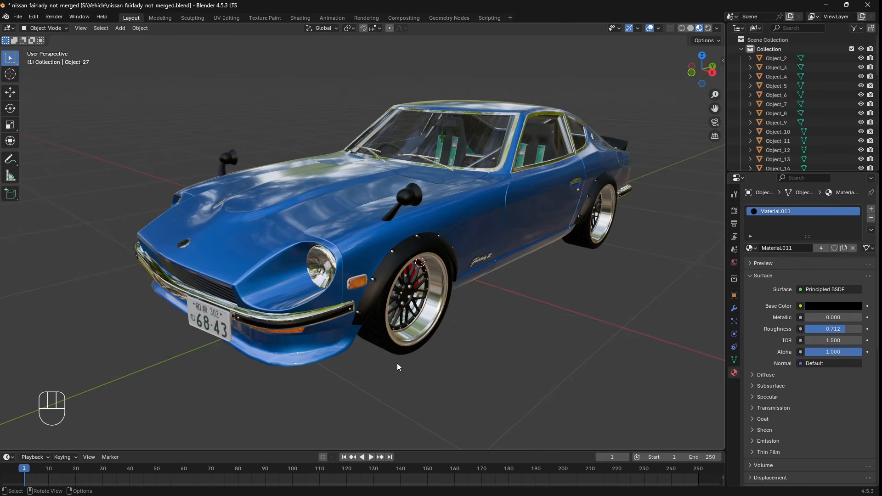
# Step: Join the body shell, front spoiler, number plate, chrome trim and windshield parts into one object, and test that they move together
pyautogui.click(351, 215)
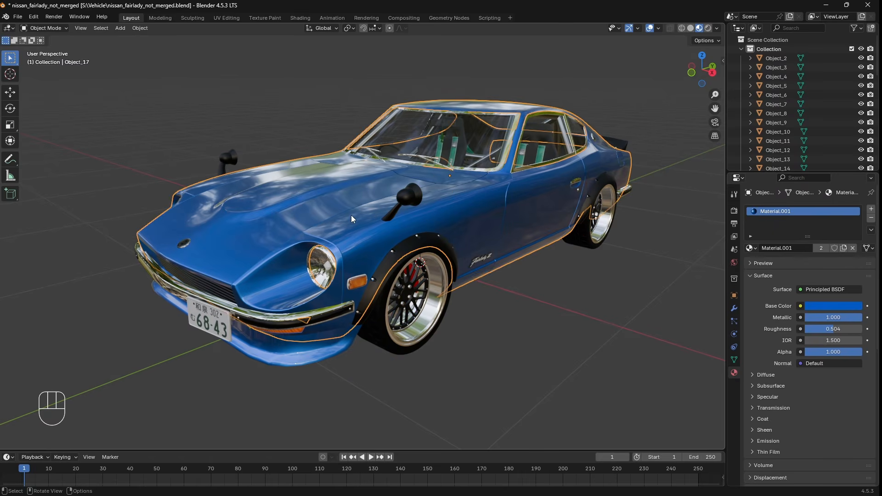
pyautogui.keyDown('shift'); pyautogui.click(290, 359); pyautogui.keyUp('shift')
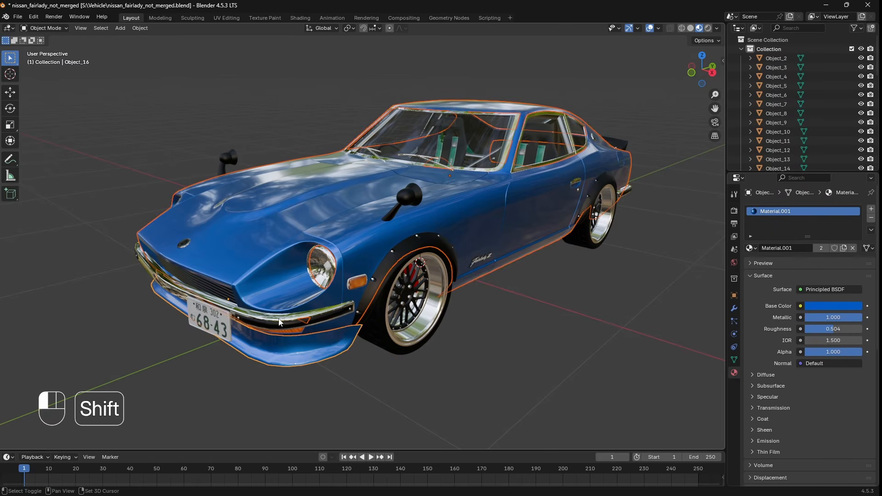
pyautogui.keyDown('shift'); pyautogui.click(224, 329); pyautogui.keyUp('shift')
pyautogui.keyDown('shift'); pyautogui.click(487, 125); pyautogui.keyUp('shift')
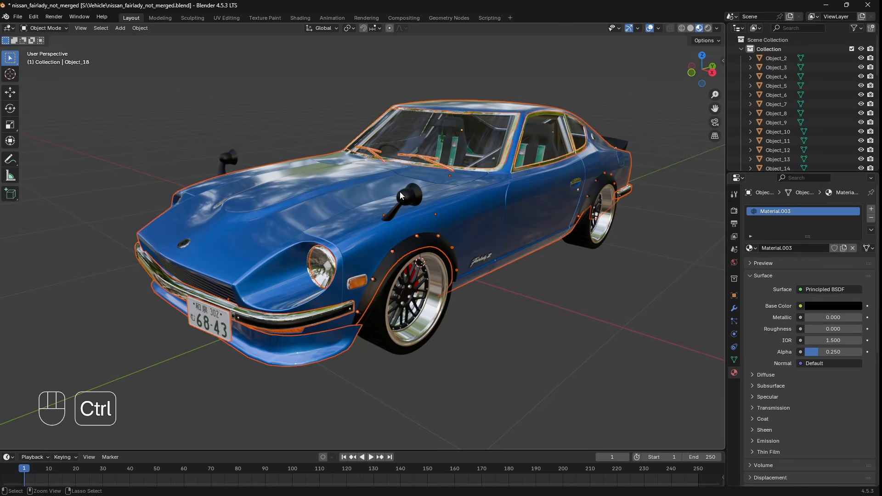
pyautogui.hotkey('ctrl', 'j')
pyautogui.press('g')
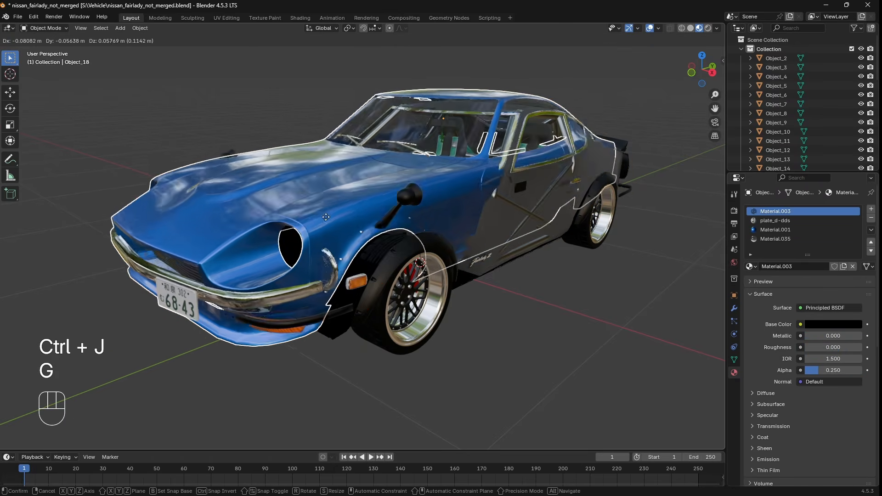
pyautogui.rightClick(324, 189)
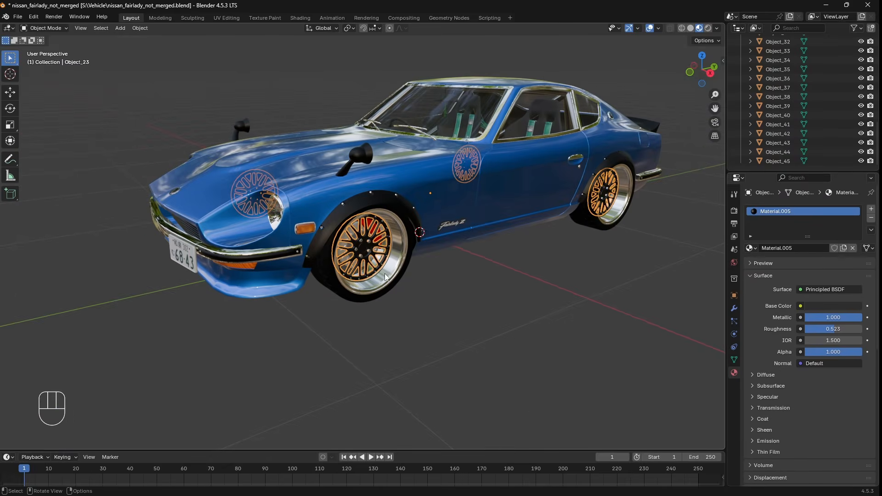
# Step: Separate the near front wheel's spokes from the mesh shared by all four wheels, and test-move them in Object Mode
pyautogui.press('g')
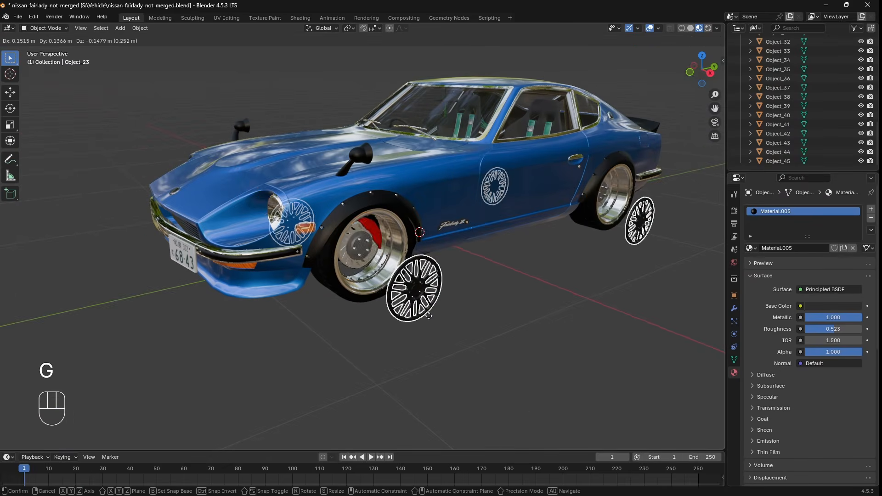
pyautogui.rightClick(476, 248)
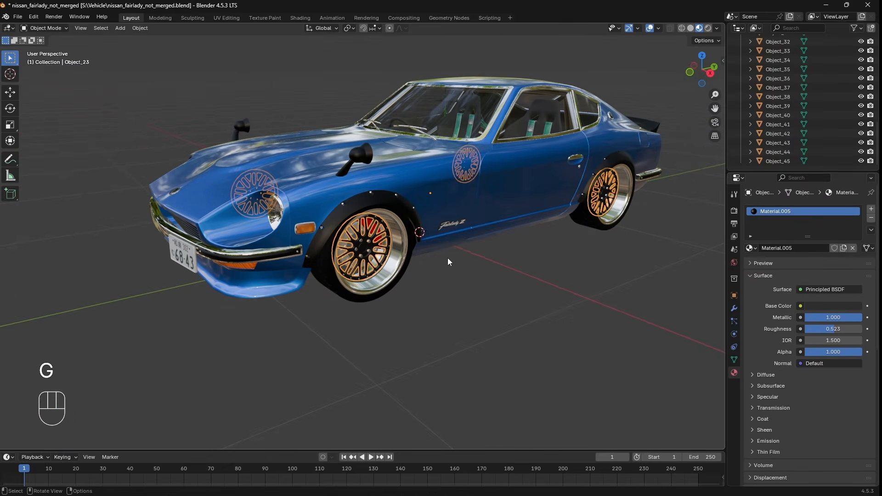
pyautogui.press('Tab')
pyautogui.click(681, 28)
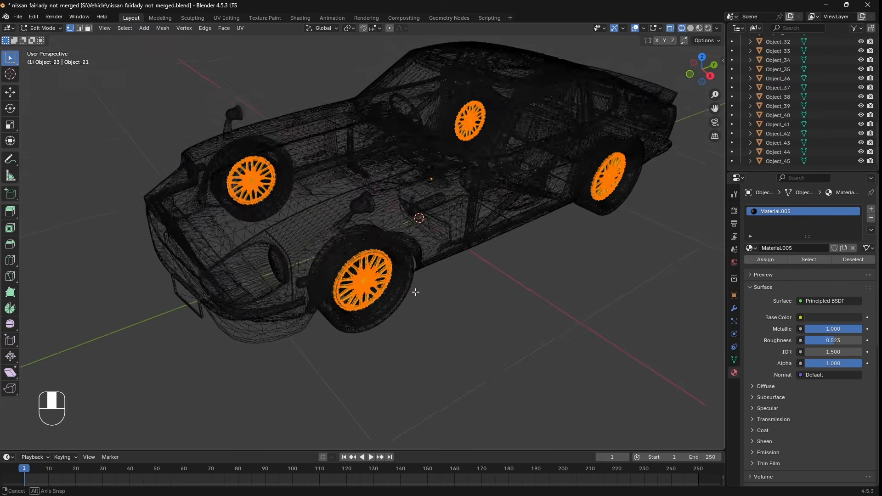
pyautogui.moveTo(414, 292); pyautogui.dragTo(414, 257, button='middle')
pyautogui.press('a')
pyautogui.moveTo(307, 241); pyautogui.dragTo(431, 356)
pyautogui.moveTo(431, 356); pyautogui.dragTo(333, 314, button='middle')
pyautogui.scroll(2, 398, 330)
pyautogui.press('p')
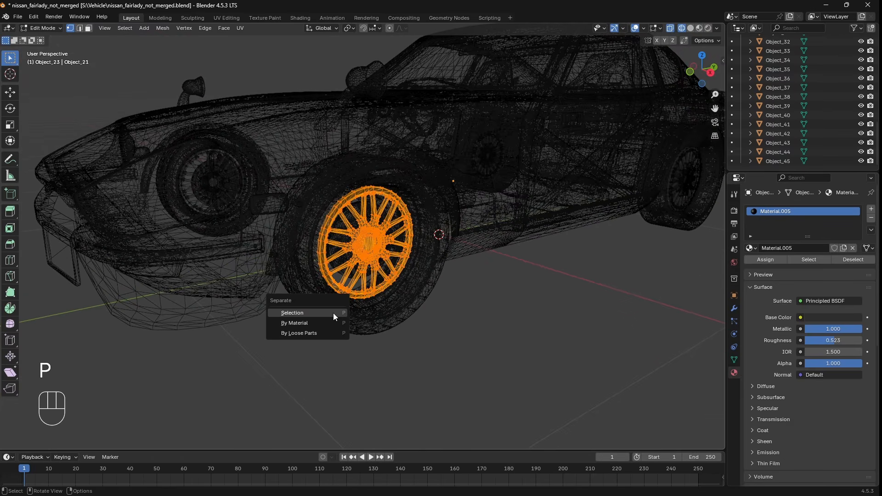
pyautogui.click(333, 313)
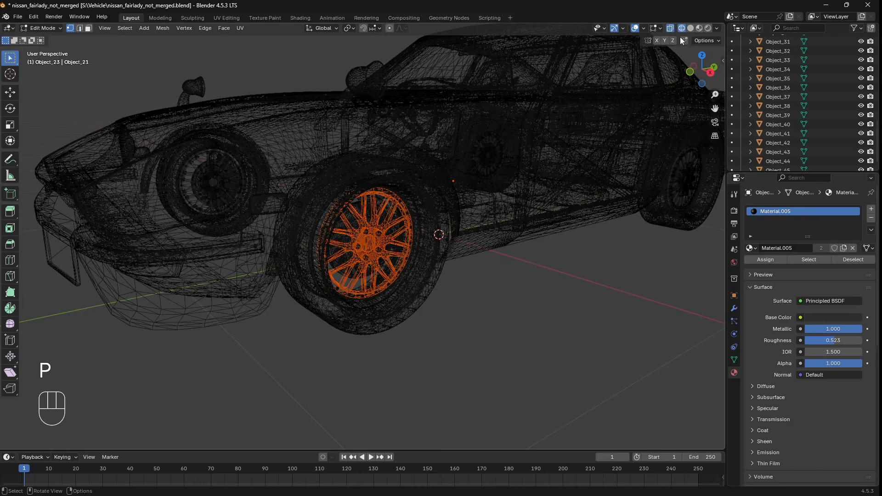
pyautogui.click(698, 28)
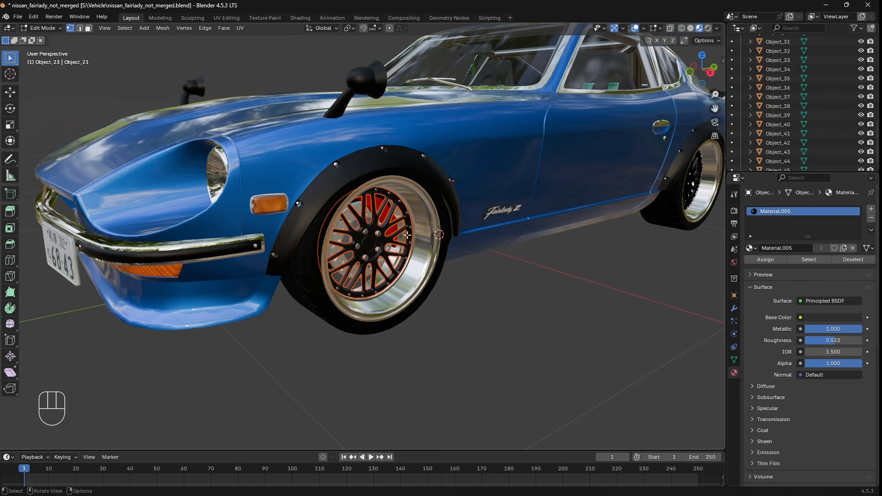
pyautogui.press('Tab')
pyautogui.press('g')
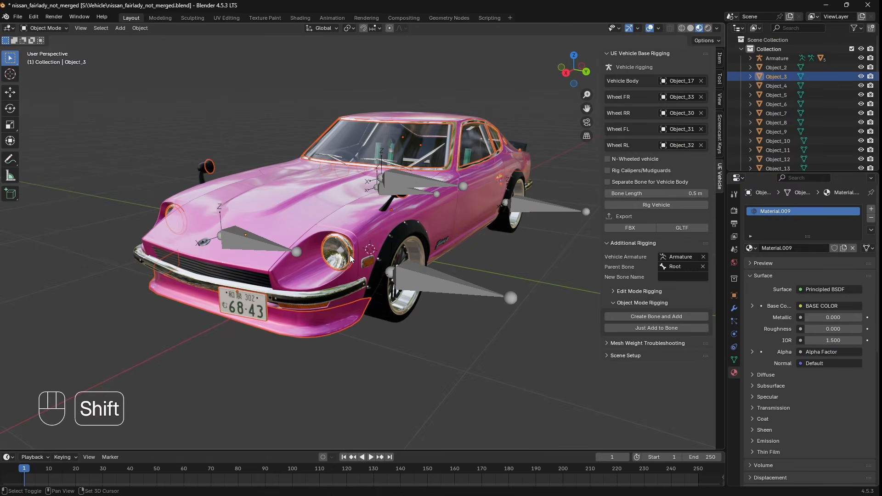
# Step: Add the headlights and mirrors to the selected body parts, attach them all to the armature's Root bone, and test the rig's movement
pyautogui.keyDown('shift'); pyautogui.click(351, 249); pyautogui.keyUp('shift')
pyautogui.keyDown('shift'); pyautogui.click(390, 203); pyautogui.keyUp('shift')
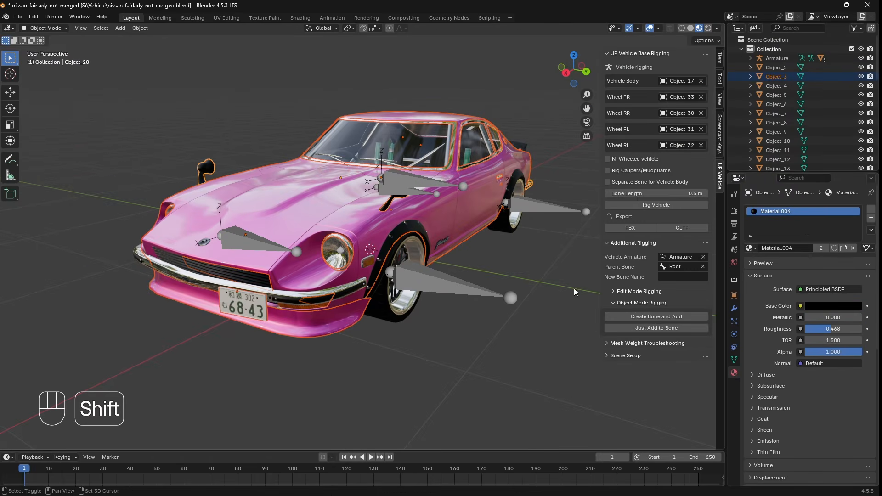
pyautogui.click(667, 327)
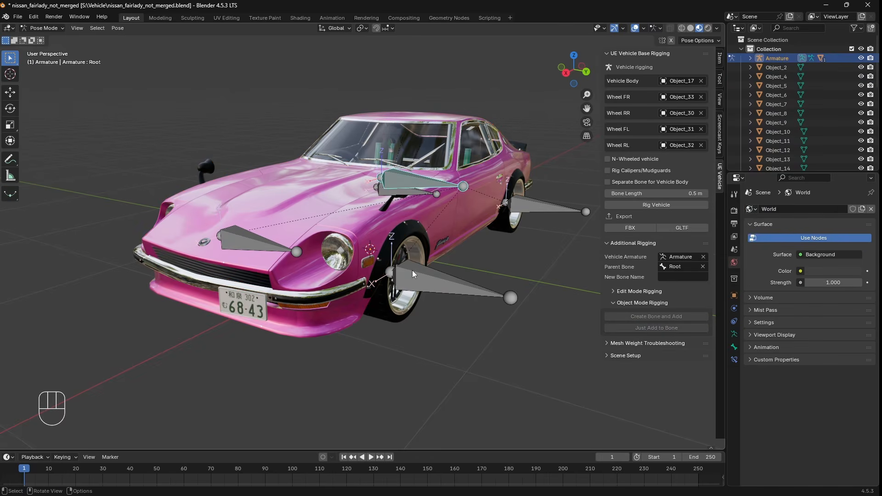
pyautogui.press('g')
pyautogui.moveTo(375, 217); pyautogui.dragTo(276, 214, button='middle')
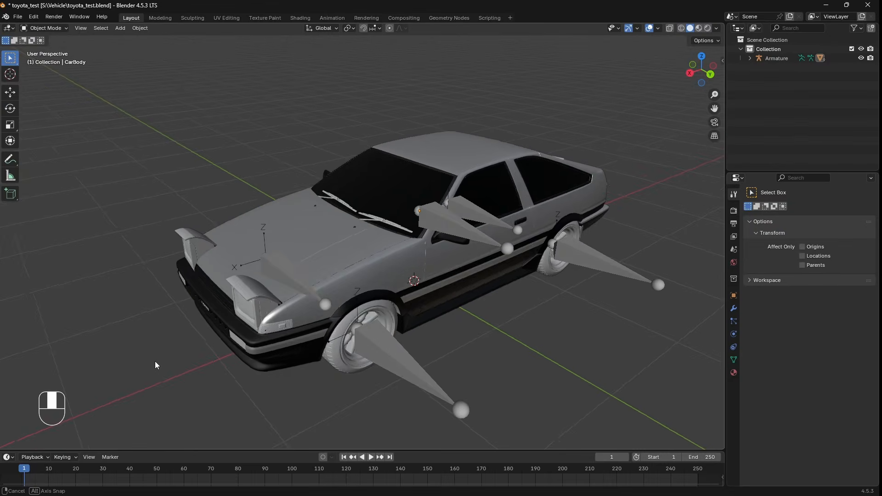
# Step: Enable the Face Orientation overlay to reveal flipped faces on the Toyota model
pyautogui.moveTo(216, 381); pyautogui.dragTo(196, 378, button='middle')
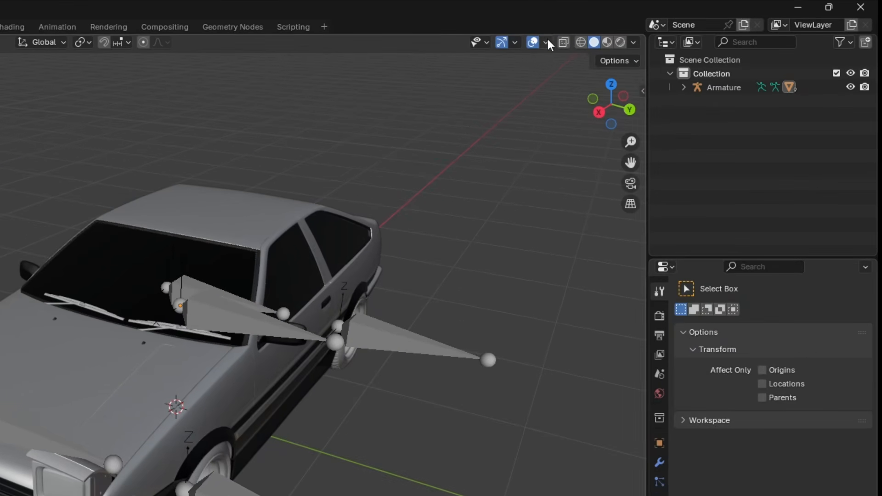
pyautogui.click(546, 42)
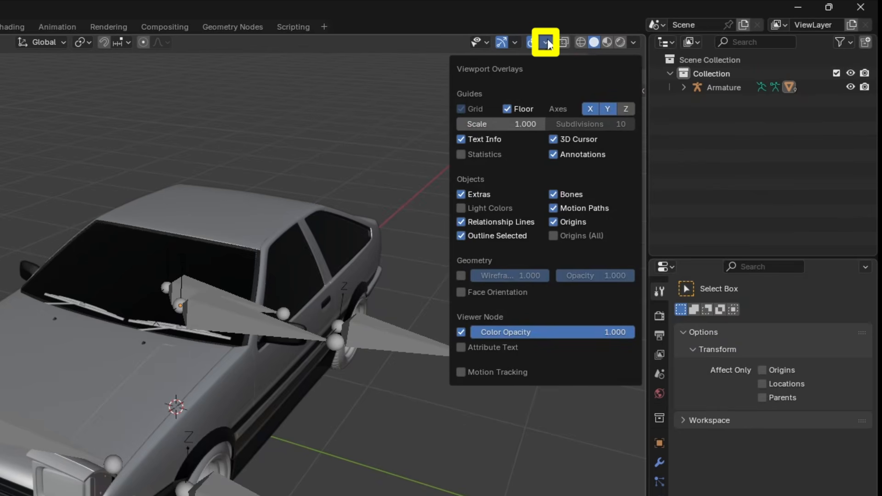
pyautogui.click(468, 296)
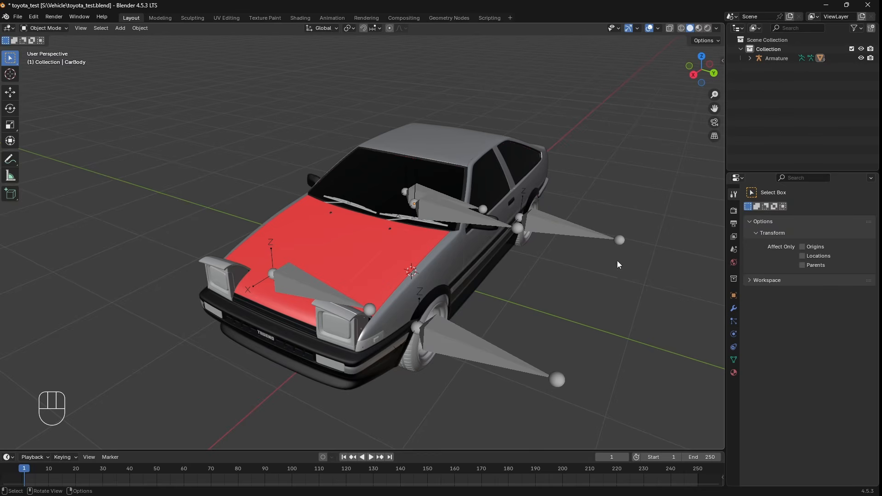
# Step: View the Toyota as wireframe, recalculate the normals of its whole body mesh to face outward, and restore solid shading
pyautogui.click(681, 28)
pyautogui.click(669, 29)
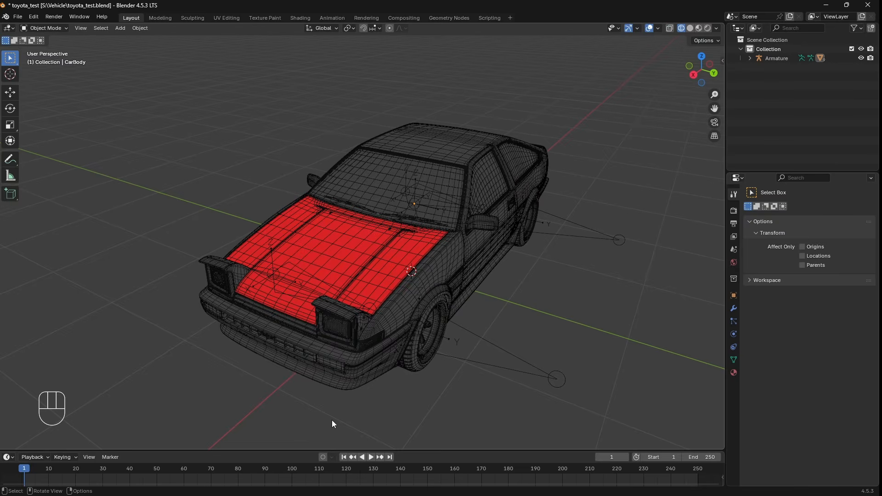
pyautogui.click(391, 283)
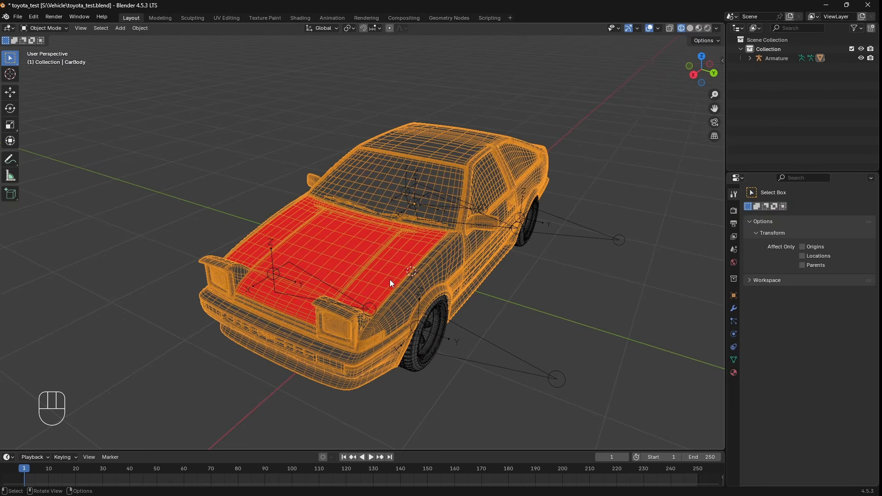
pyautogui.press('Tab')
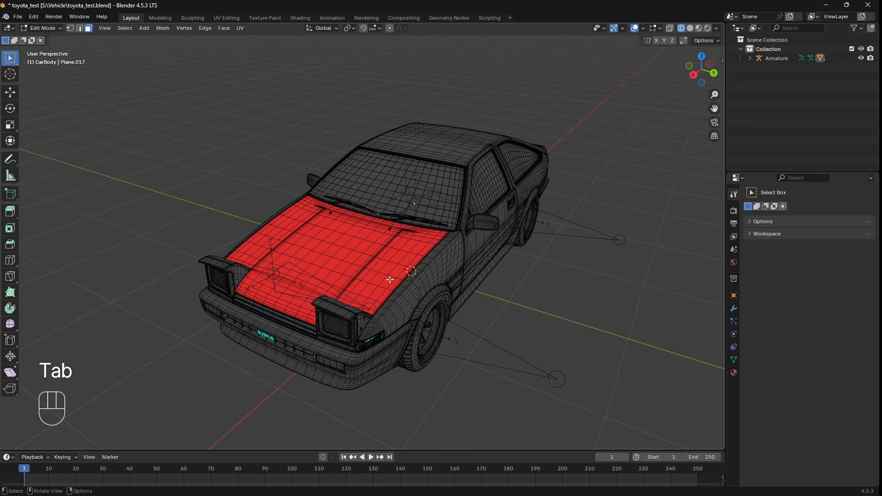
pyautogui.press('a')
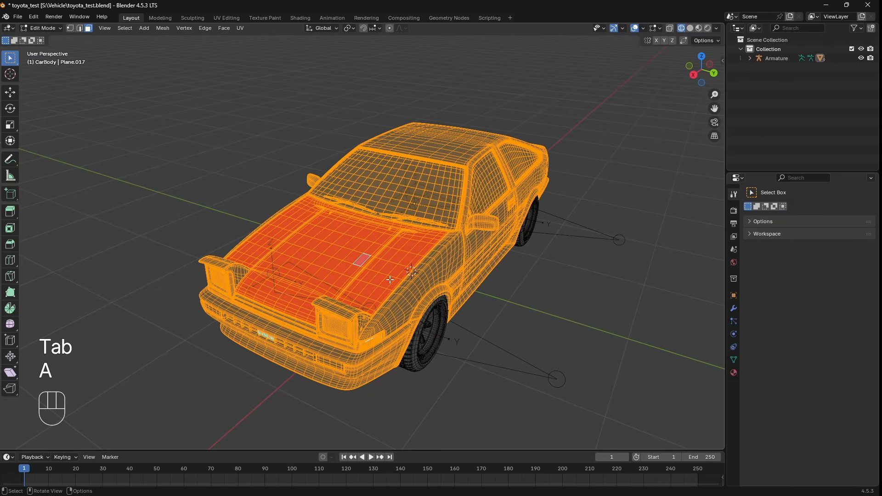
pyautogui.press('shift')
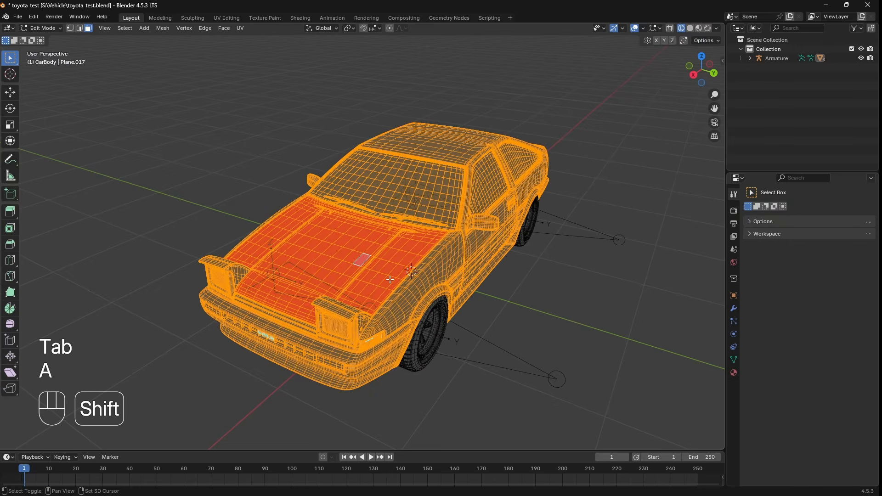
pyautogui.hotkey('shift', 'n')
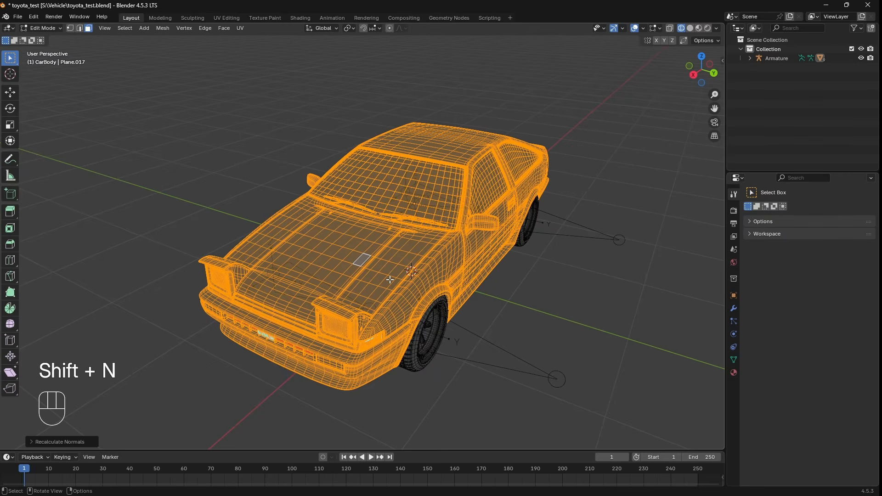
pyautogui.press('Tab')
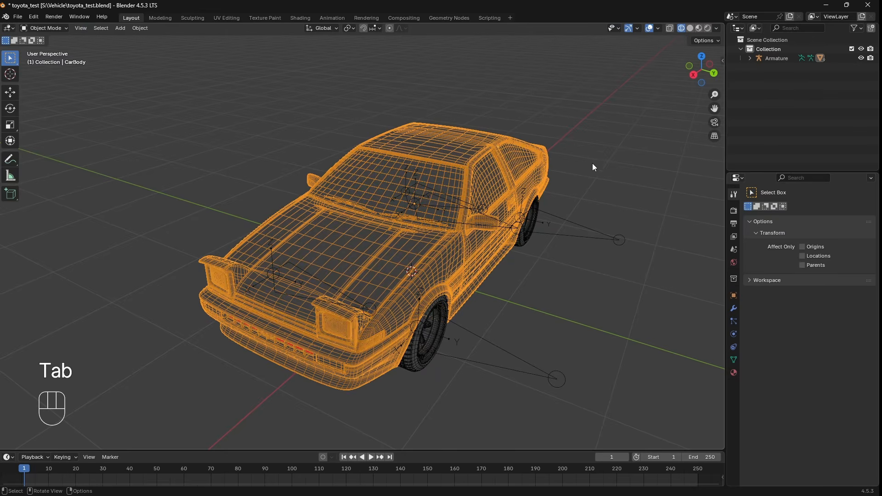
pyautogui.click(689, 28)
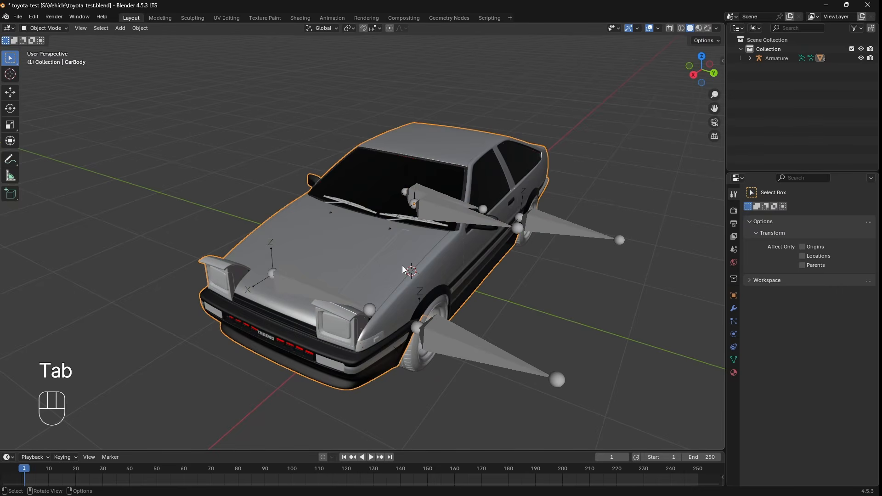
pyautogui.moveTo(403, 270); pyautogui.dragTo(404, 269, button='middle')
# Step: Recalculate the normals across the green car's entire body mesh and check its face orientation from the side
pyautogui.press('Tab')
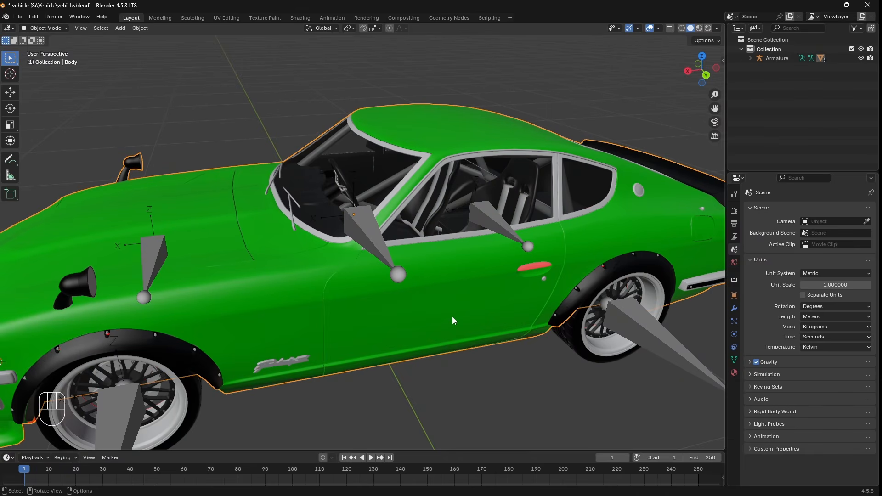
pyautogui.press('a')
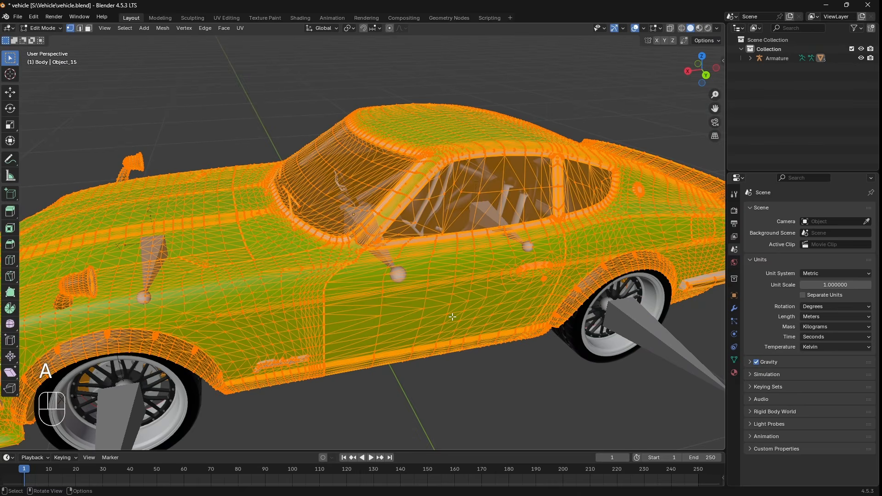
pyautogui.hotkey('shift', 'n')
pyautogui.press('Tab')
pyautogui.moveTo(452, 316); pyautogui.dragTo(418, 278, button='middle')
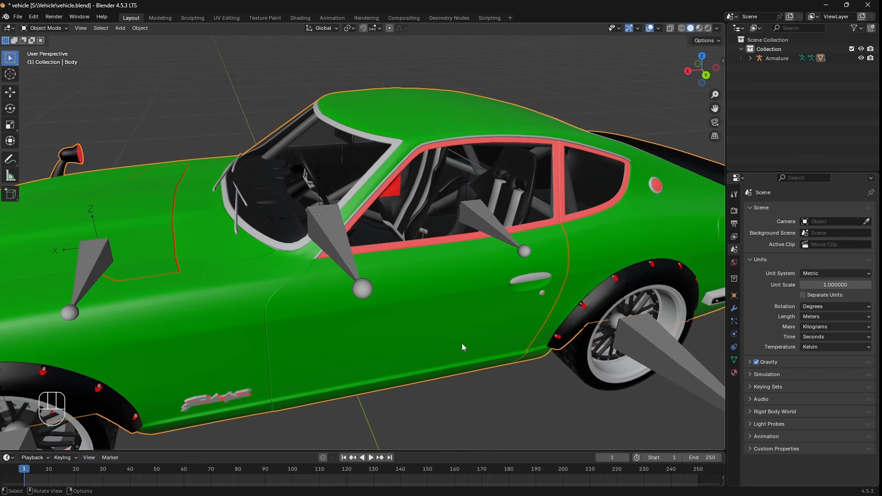
pyautogui.click(480, 396)
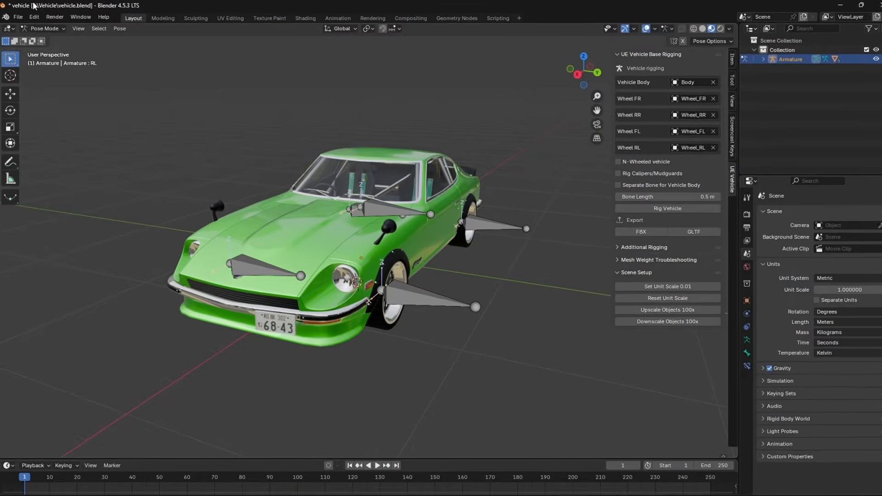
# Step: Look over the file export options and examine the glTF section of the Unreal Engine 5.1 release notes
pyautogui.click(18, 17)
pyautogui.moveTo(122, 231)
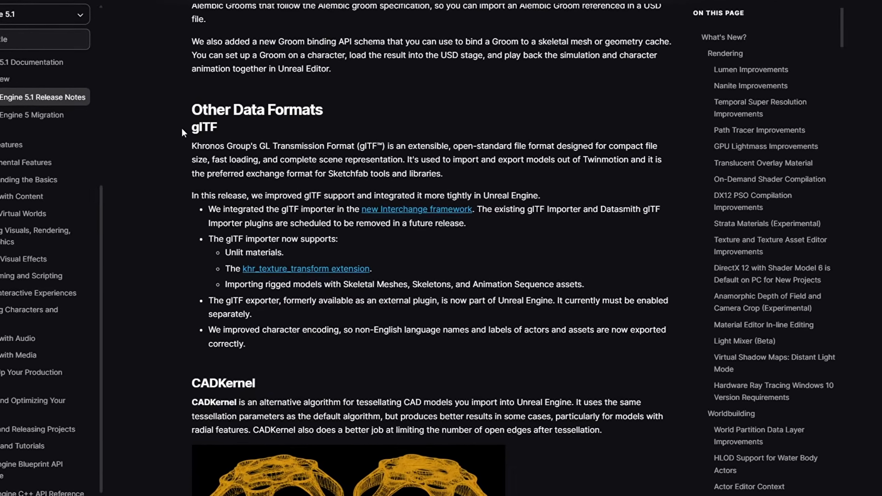
pyautogui.moveTo(194, 131); pyautogui.dragTo(296, 352)
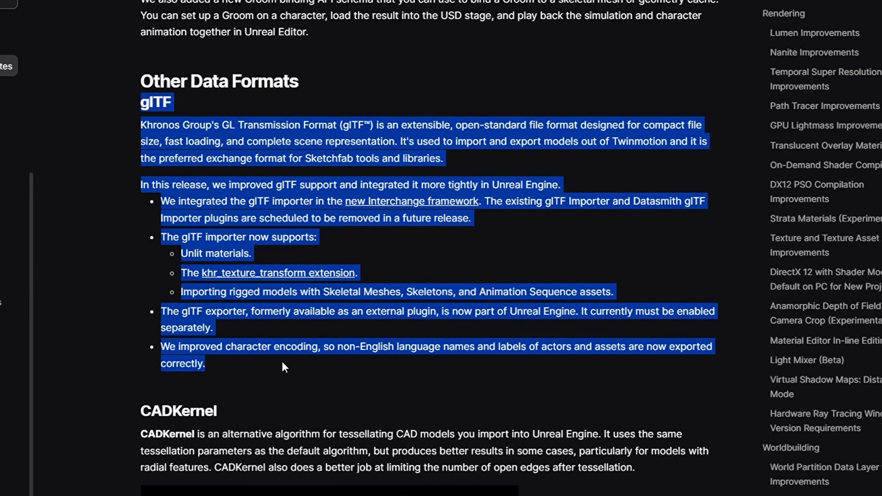
pyautogui.click(285, 359)
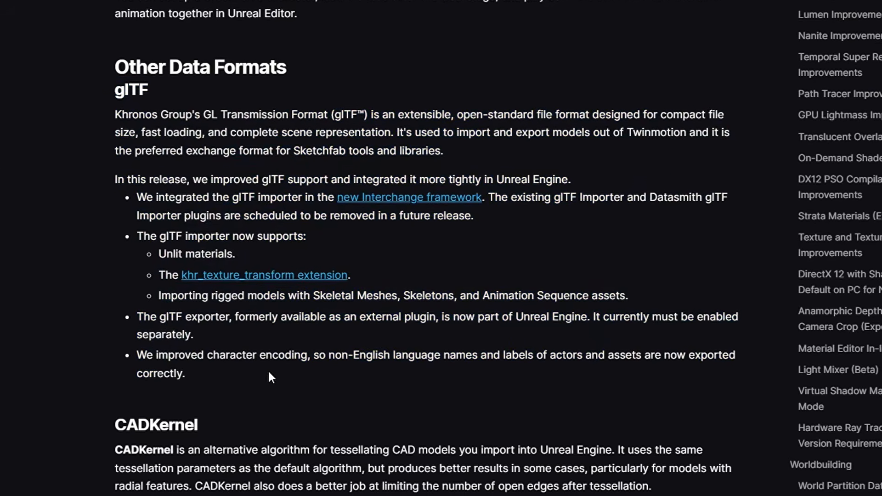
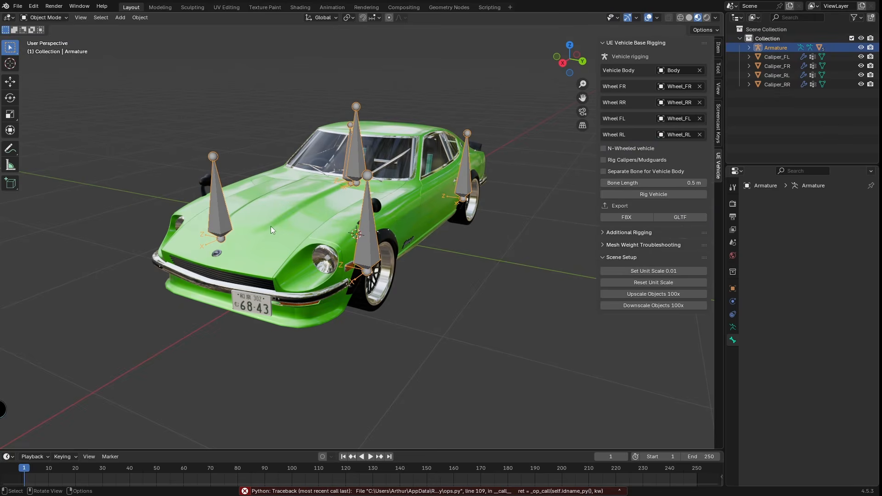
# Step: Compare the rig's bone orientation for the vehicle add-on's FBX and GLTF exports, opening them alternately and cancelling the save dialogs
pyautogui.click(616, 217)
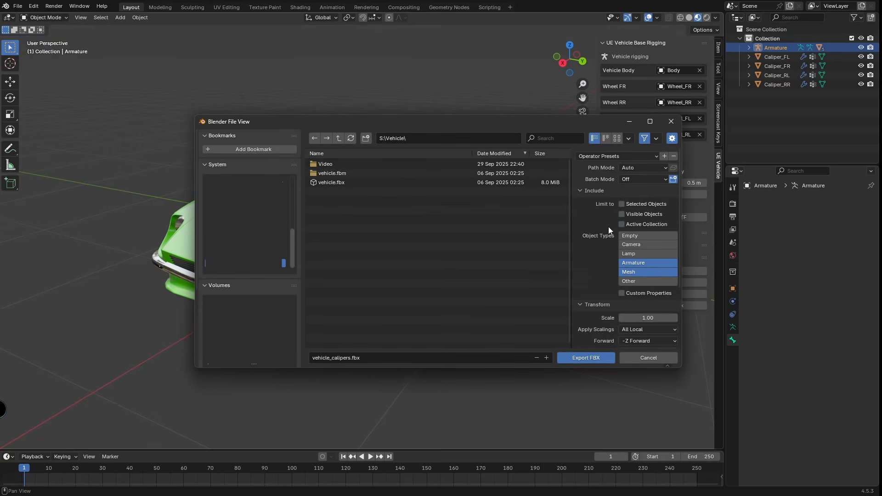
pyautogui.click(637, 357)
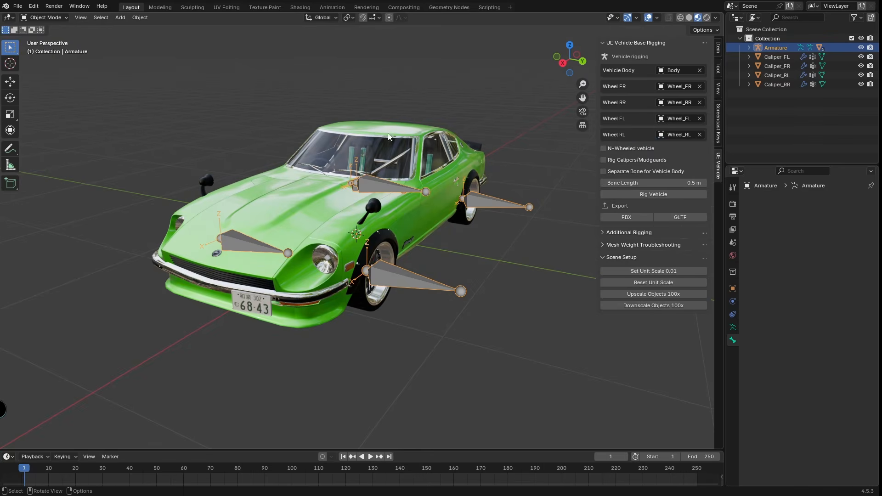
pyautogui.click(679, 217)
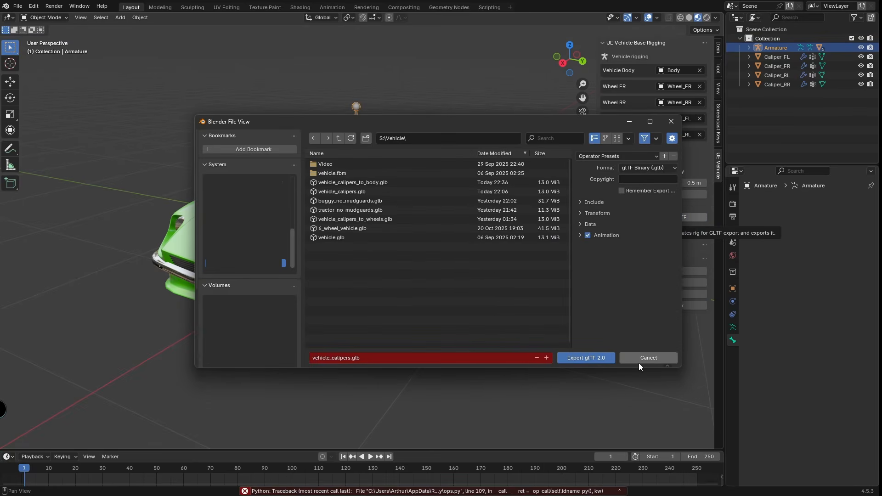
pyautogui.click(638, 362)
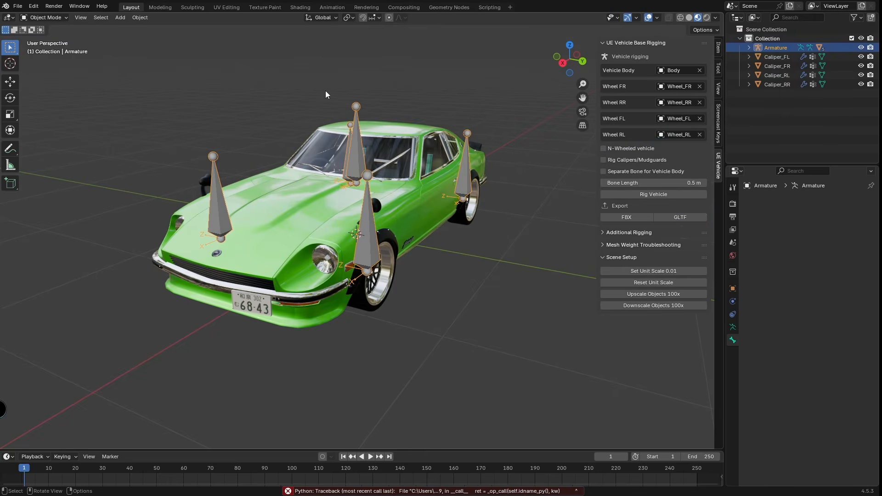
pyautogui.click(616, 217)
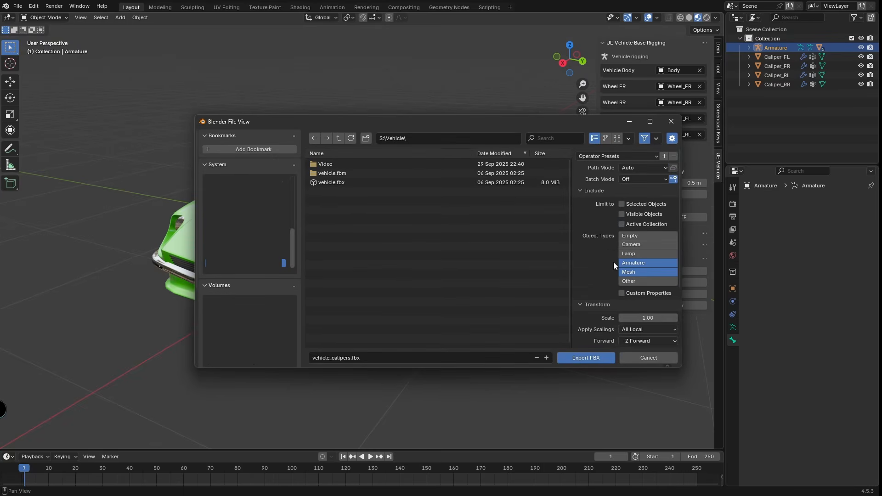
pyautogui.click(637, 358)
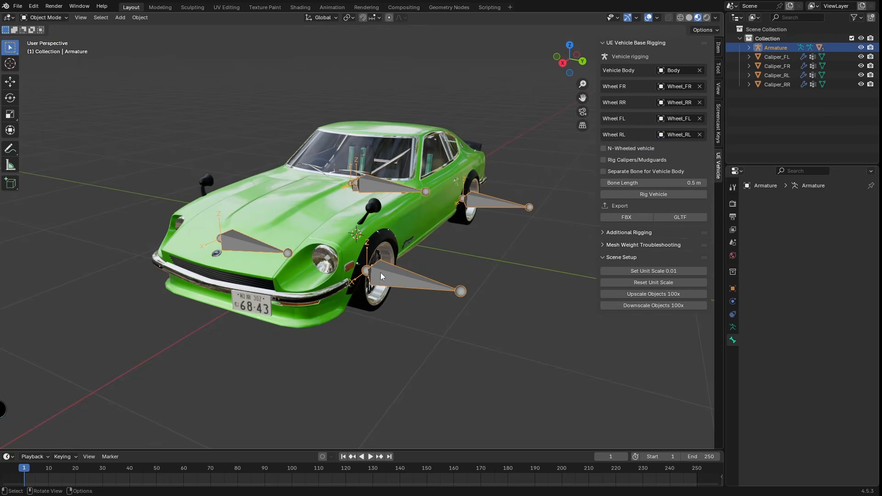
pyautogui.click(679, 216)
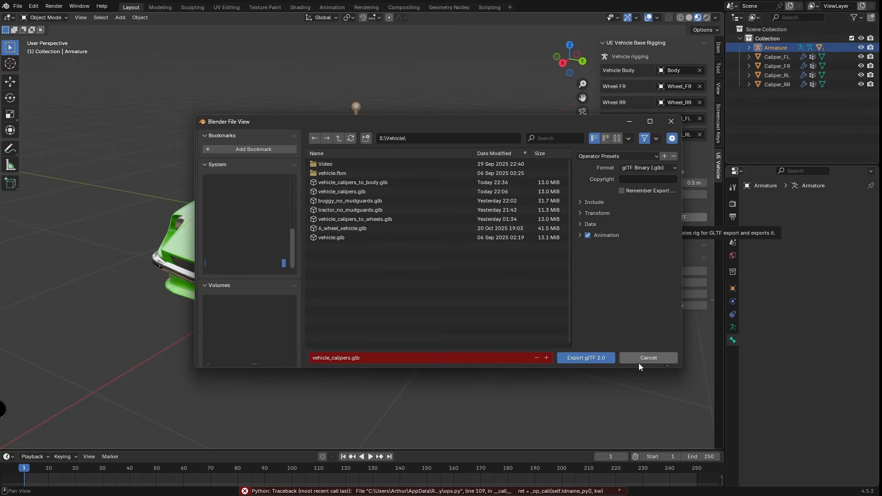
pyautogui.click(638, 362)
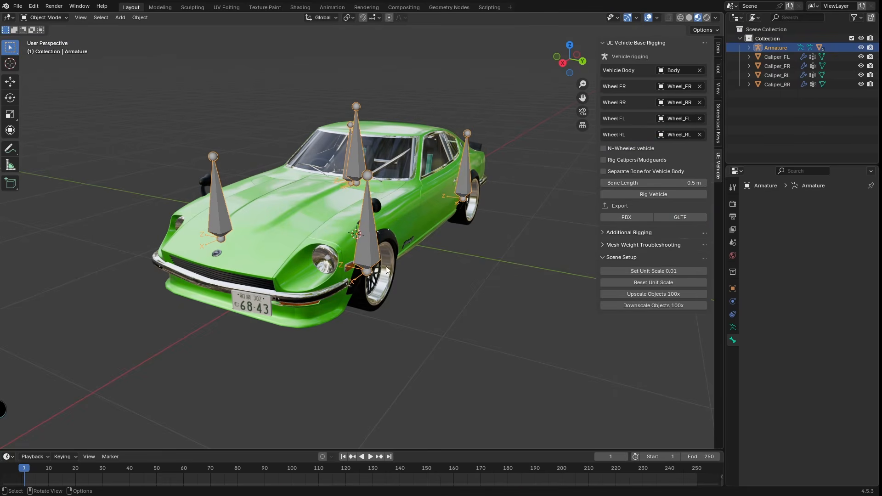
pyautogui.click(614, 218)
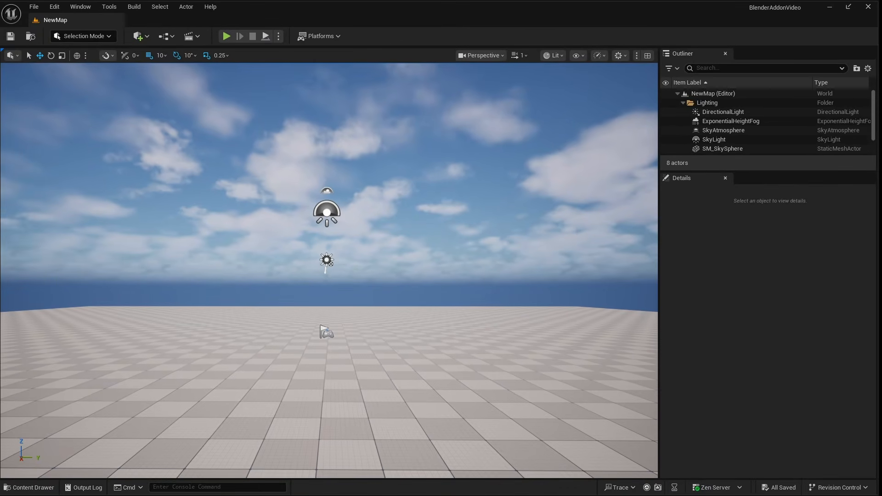
# Step: Switch to Unreal Engine, search the plugins for "chaos veh" and enable ChaosVehiclesPlugin
pyautogui.click(64, 83)
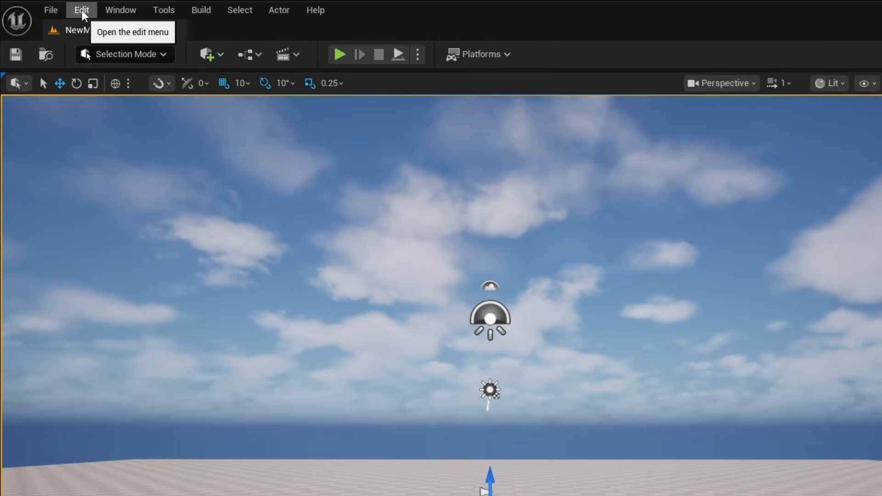
pyautogui.click(71, 10)
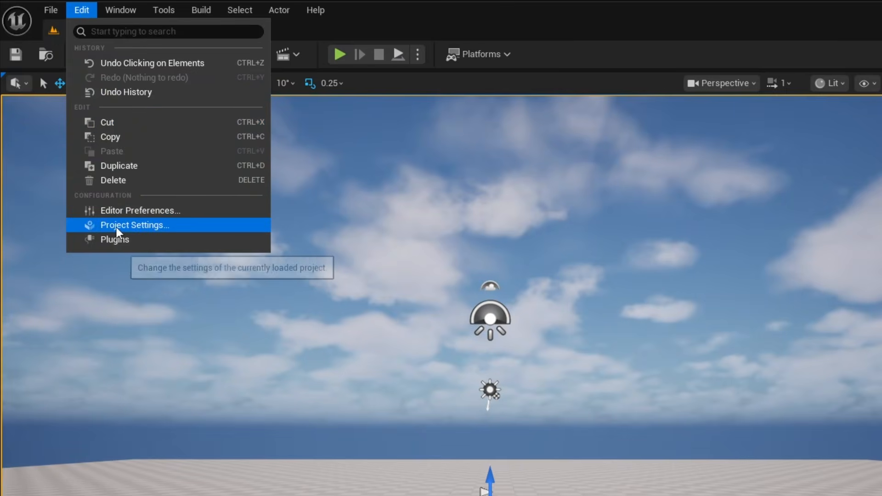
pyautogui.click(114, 239)
pyautogui.click(354, 140)
pyautogui.write('chaos veh')
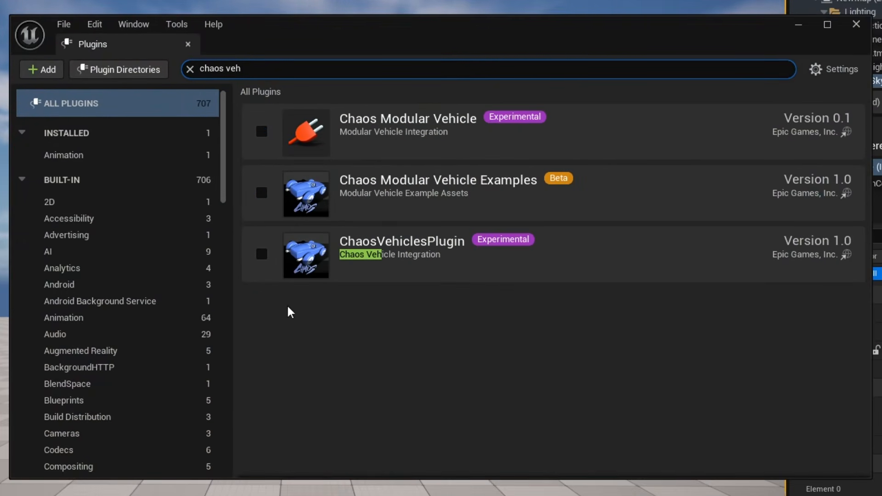
pyautogui.click(260, 254)
pyautogui.click(554, 269)
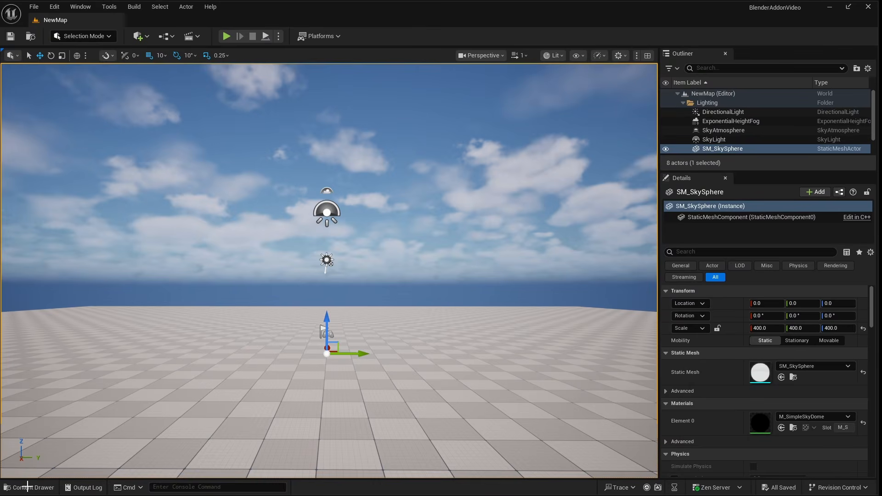
# Step: Choose vehicle.glb from the Vehicle/Video folder for import into the project's Content folder
pyautogui.click(29, 487)
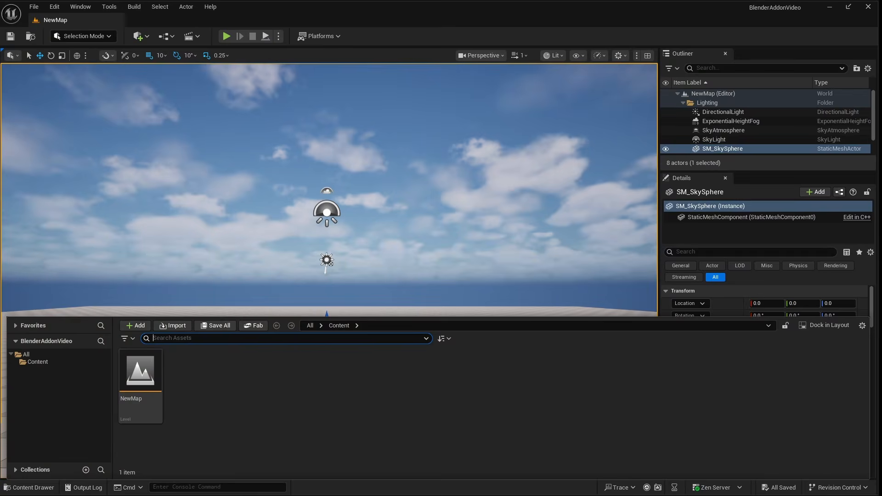
pyautogui.hotkey('alt', 'Tab')
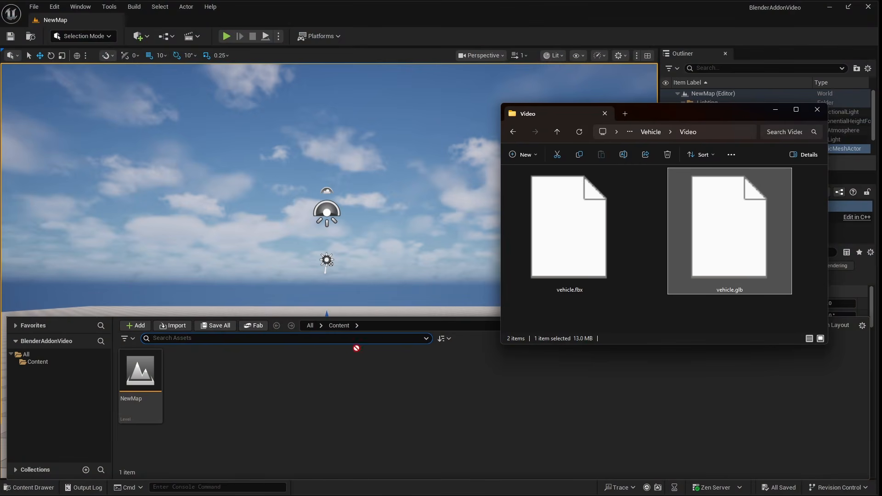
pyautogui.moveTo(234, 410); pyautogui.dragTo(232, 410)
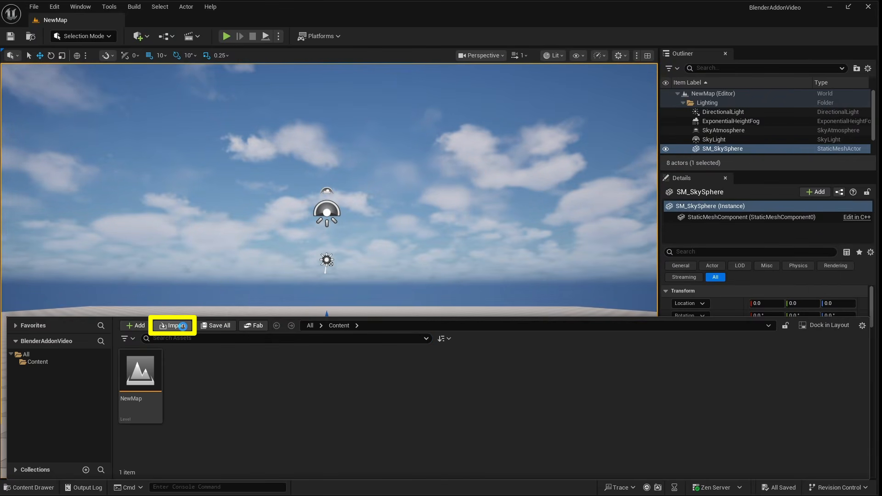
pyautogui.click(183, 327)
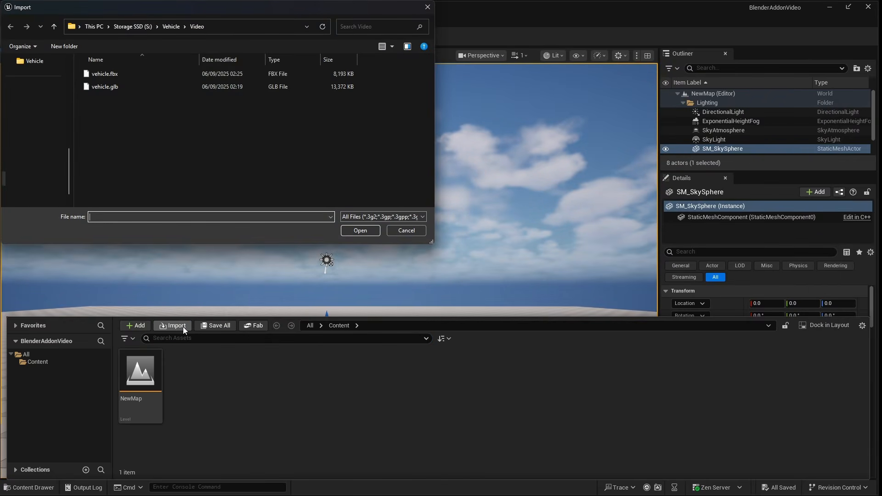
pyautogui.click(116, 87)
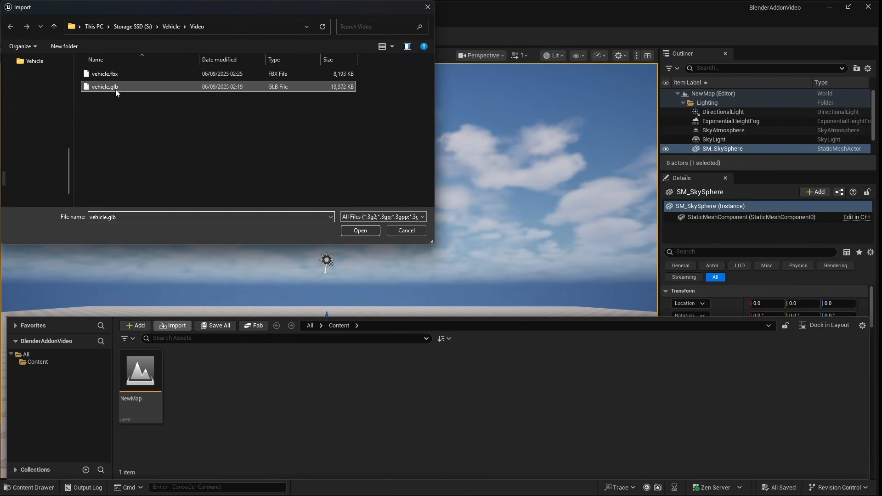
pyautogui.click(359, 231)
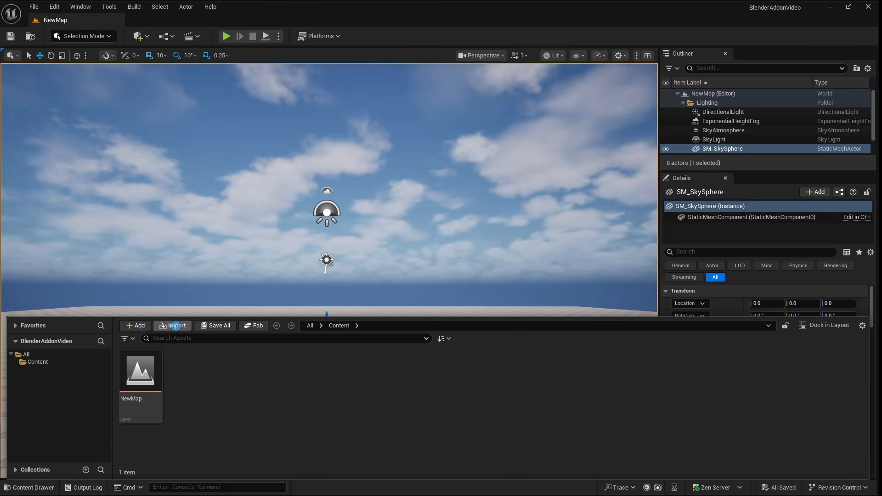
# Step: Import vehicle.fbx into the Content folder with Import Materials turned off
pyautogui.click(177, 326)
pyautogui.click(120, 74)
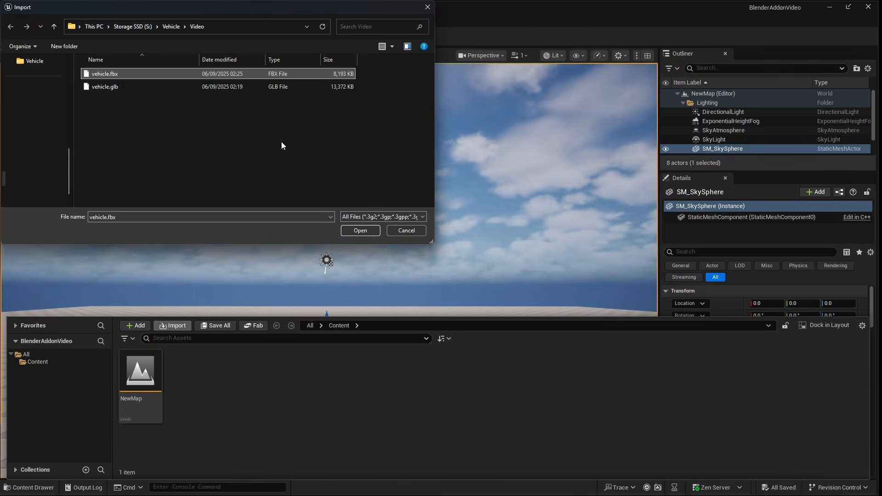
pyautogui.click(360, 231)
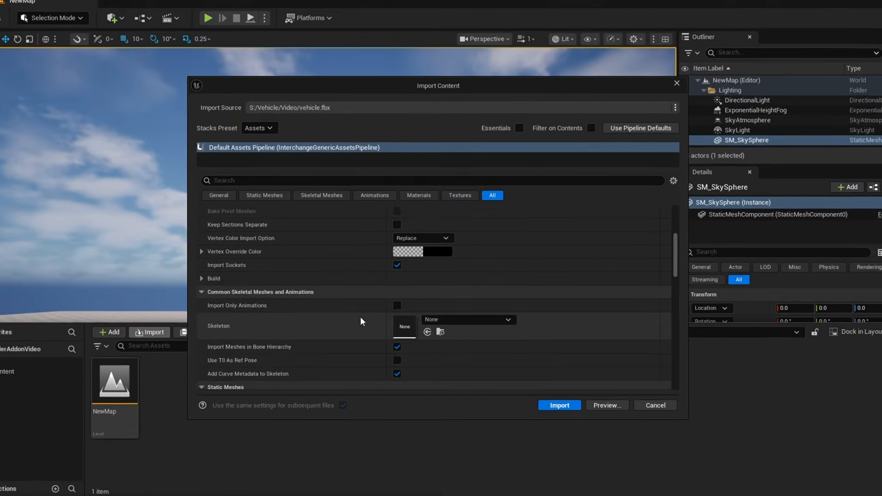
pyautogui.scroll(-10, 360, 322)
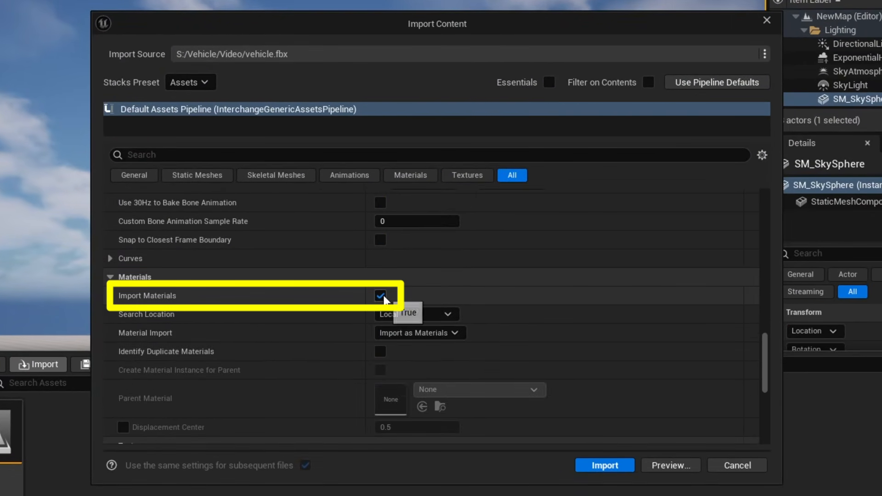
pyautogui.click(383, 298)
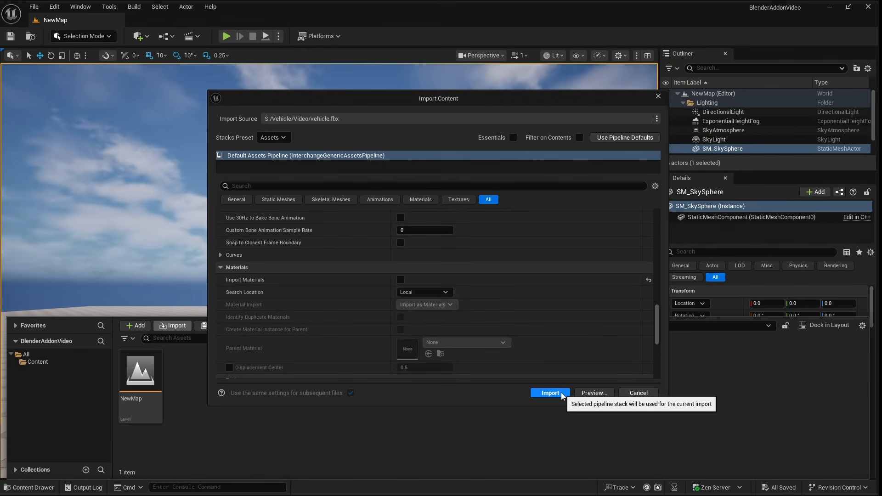
pyautogui.click(561, 392)
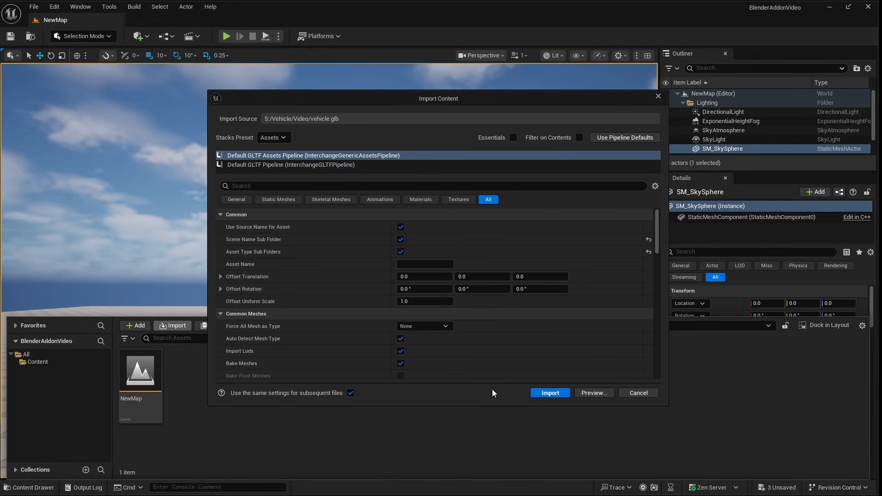
# Step: Import vehicle.glb with the default GLTF pipeline settings and open its SkeletalMeshes folder
pyautogui.click(550, 392)
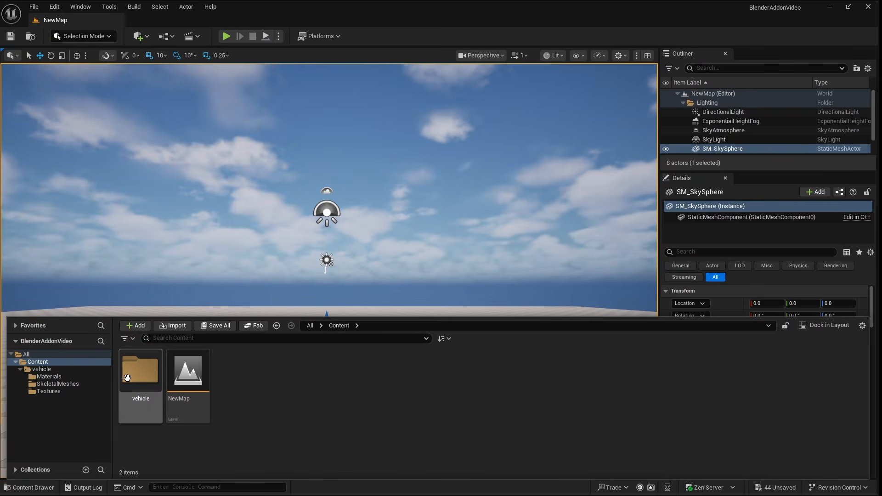
pyautogui.doubleClick(133, 375)
pyautogui.doubleClick(177, 378)
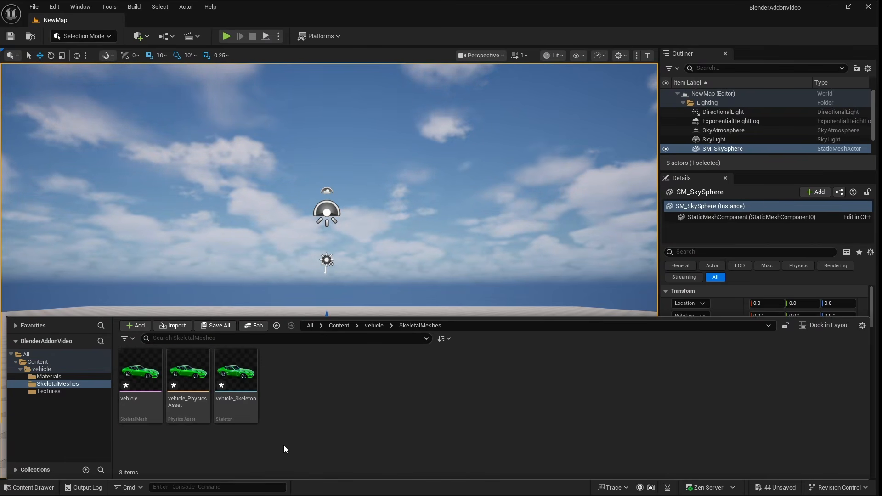
# Step: Inspect the Root bone in vehicle_Skeleton and in the vehicle mesh's Edit Skeleton tool
pyautogui.doubleClick(244, 374)
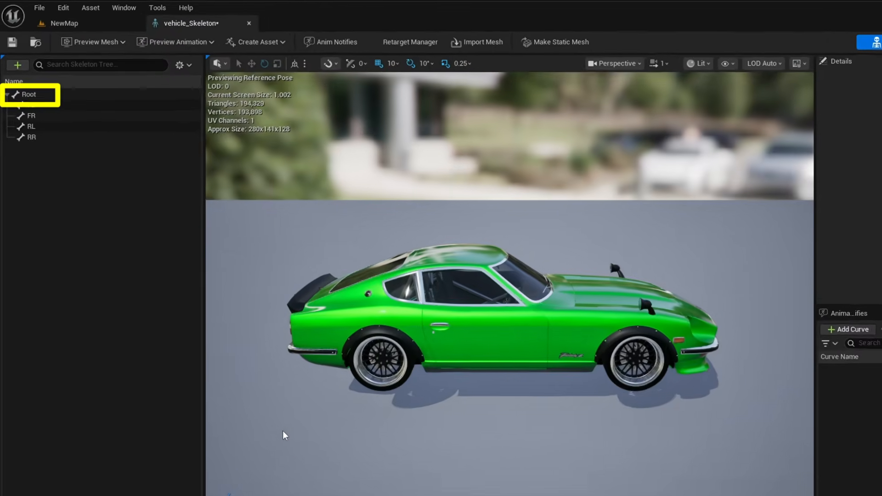
pyautogui.click(45, 121)
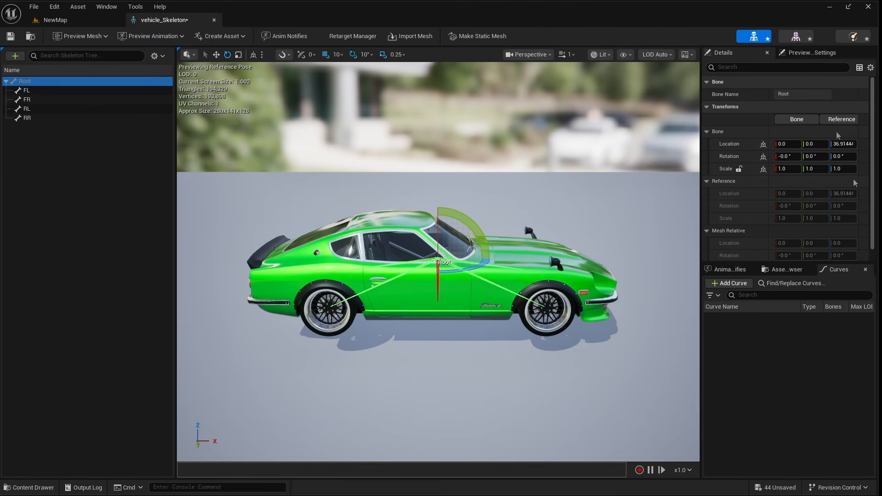
pyautogui.click(795, 36)
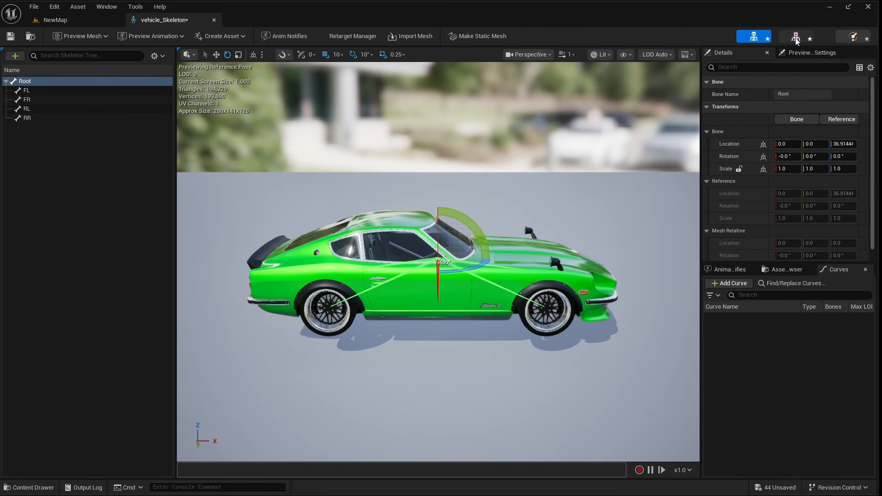
pyautogui.click(21, 70)
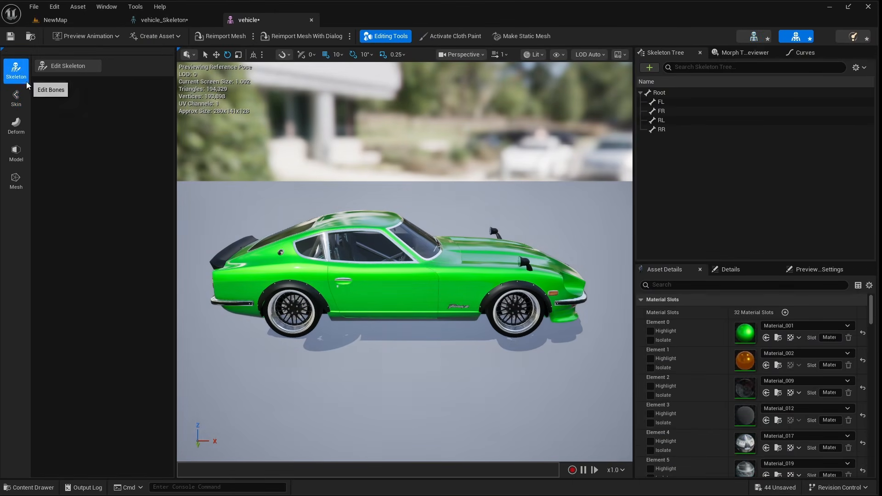
pyautogui.click(74, 66)
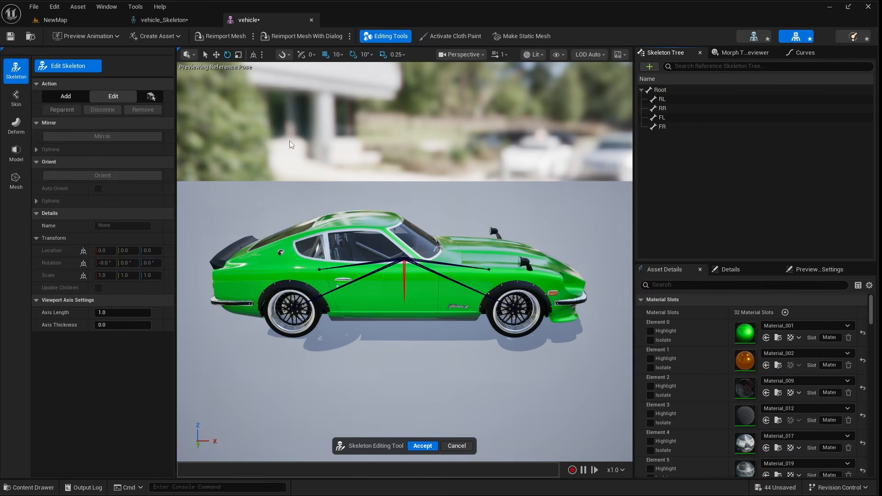
pyautogui.click(660, 90)
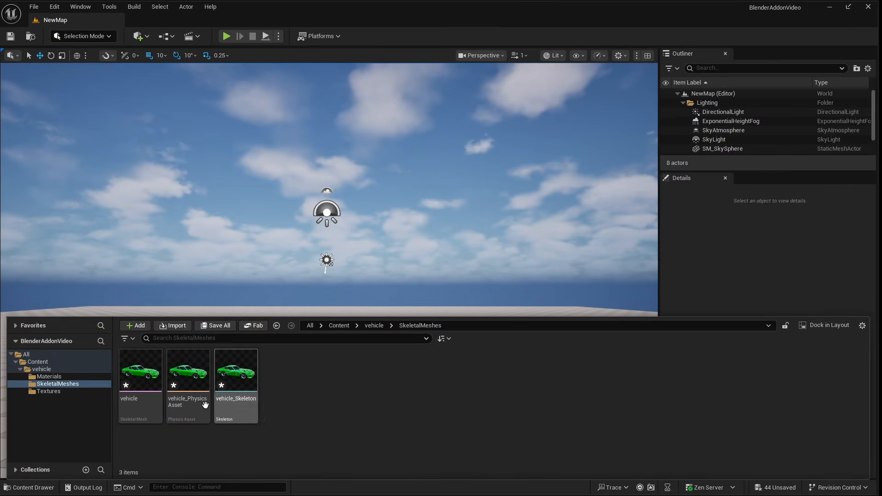
# Step: Open vehicle_PhysicsAsset and delete all of its generated physics bodies
pyautogui.click(186, 385)
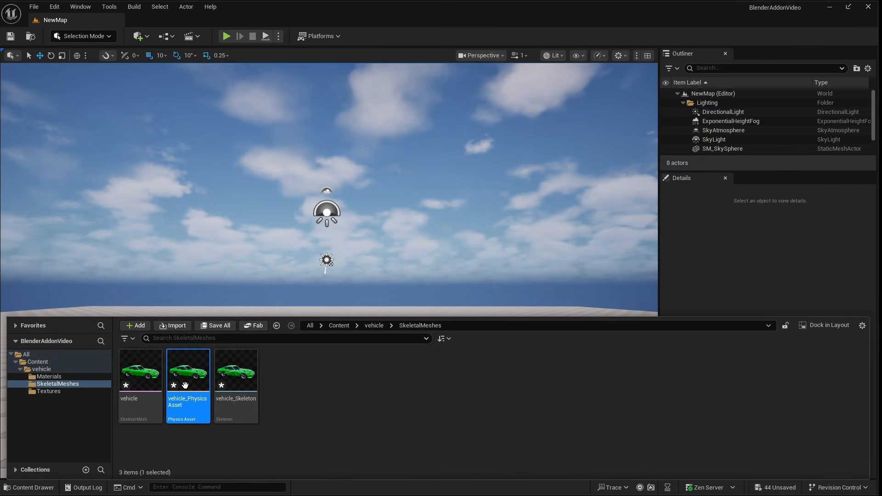
pyautogui.doubleClick(186, 386)
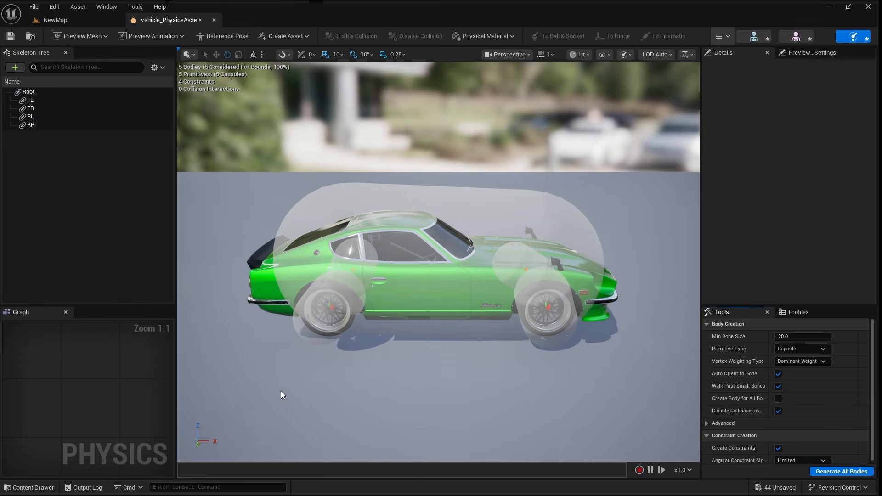
pyautogui.hotkey('ctrl', 'a')
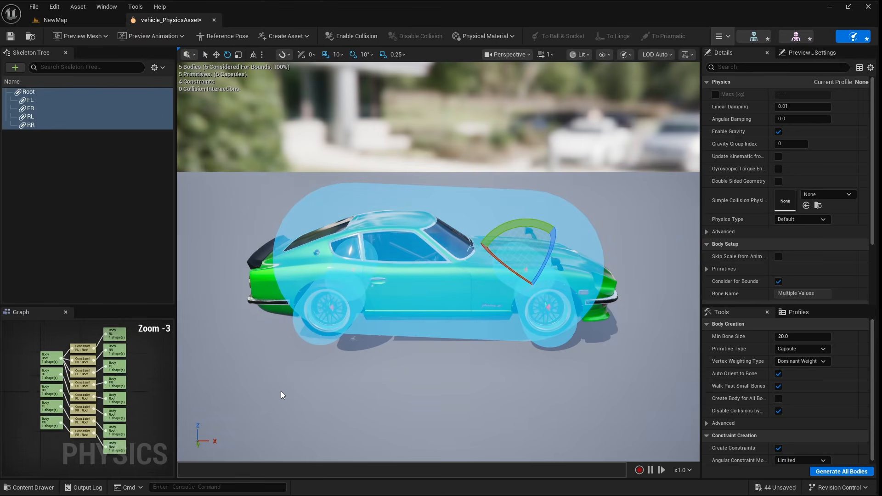
pyautogui.press('Delete')
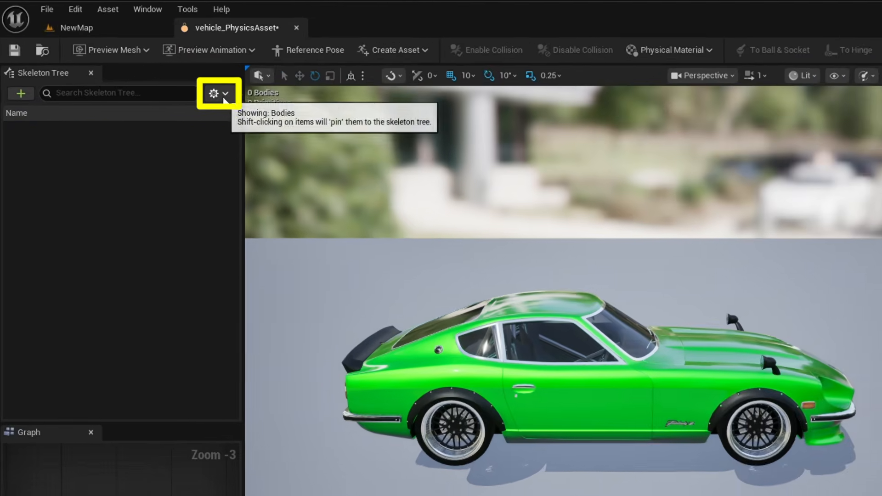
# Step: Show all bones in the skeleton tree and add a Single Convex Hull body to the Root bone
pyautogui.click(154, 67)
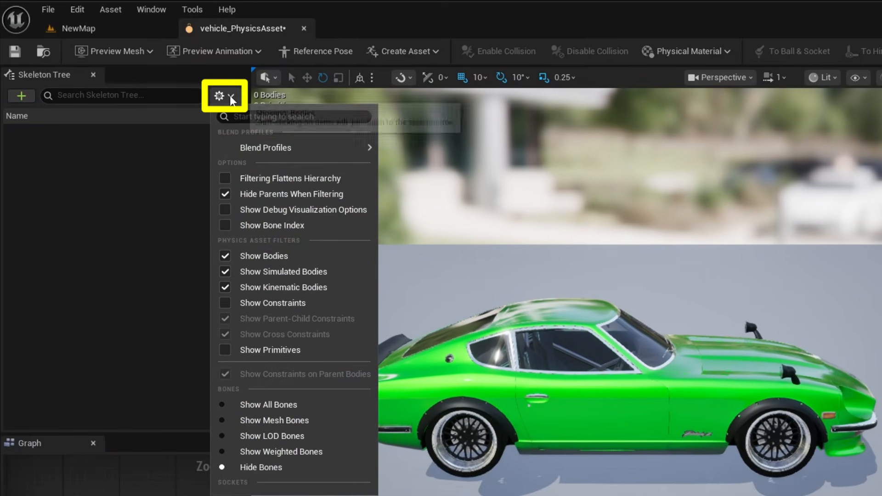
pyautogui.click(272, 406)
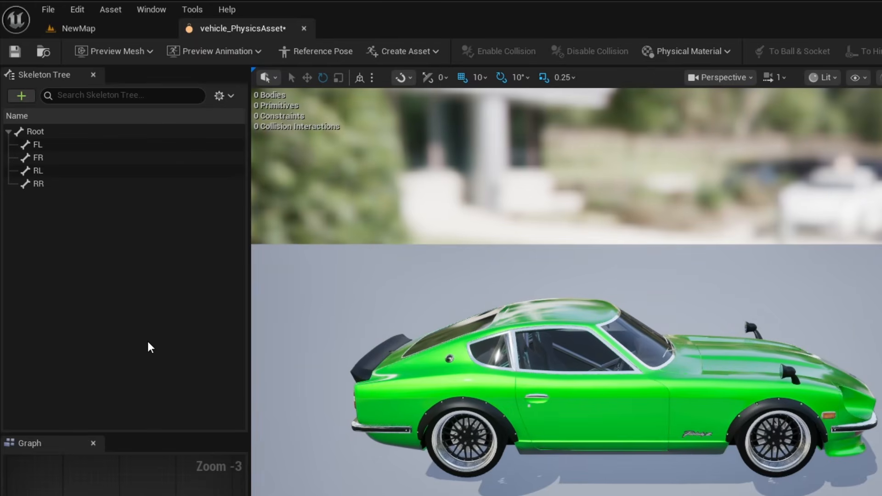
pyautogui.click(39, 131)
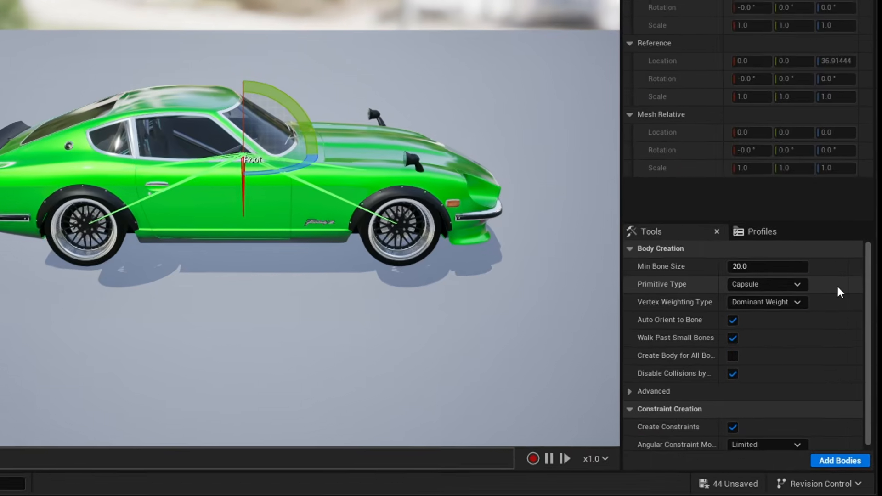
pyautogui.click(796, 284)
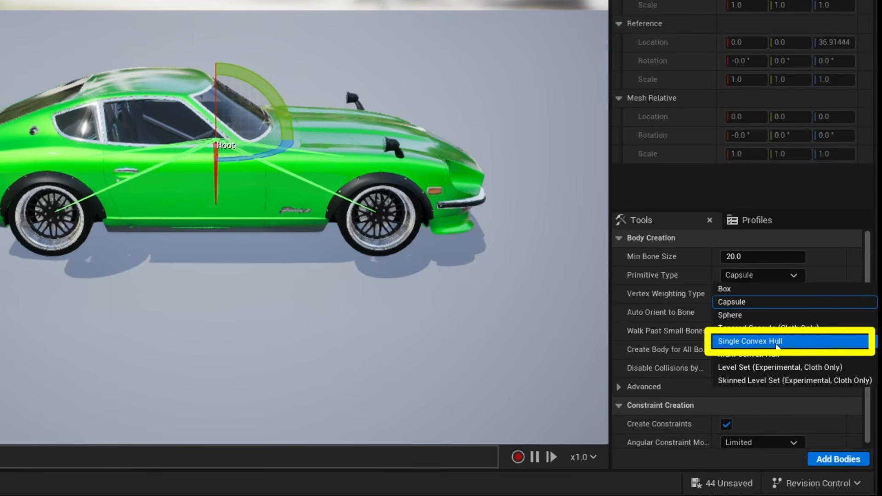
pyautogui.click(754, 341)
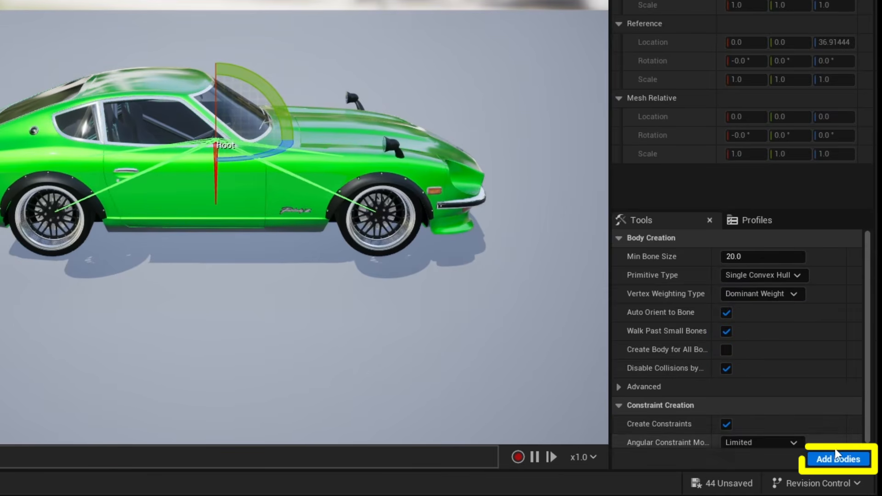
pyautogui.click(837, 461)
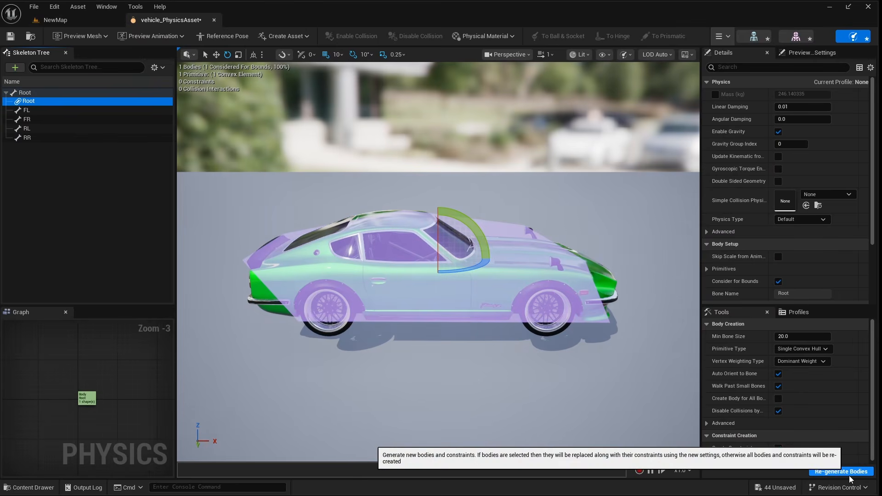
# Step: Examine how the Root body's convex hull fits around the green car from a closer side view
pyautogui.click(516, 380)
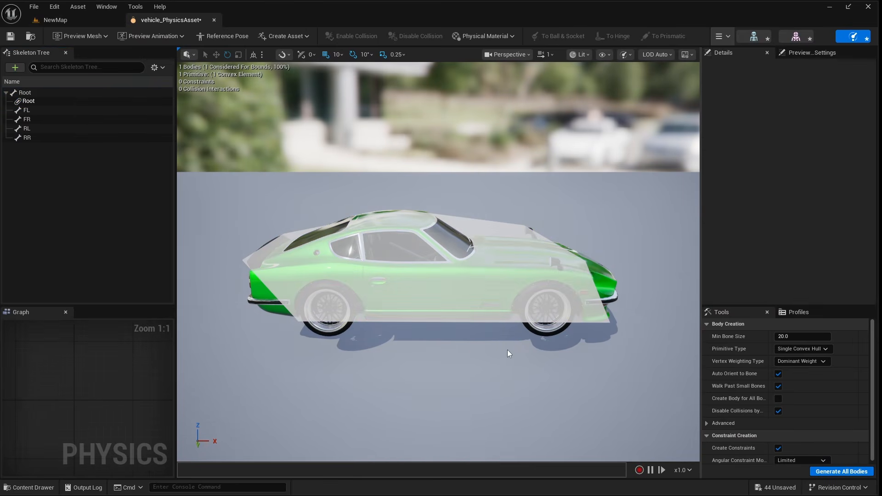
pyautogui.moveTo(507, 350)
pyautogui.mouseDown(button='right')
pyautogui.moveTo(508, 271)
pyautogui.moveTo(508, 352)
pyautogui.mouseUp(button='right')
pyautogui.press('q')
pyautogui.press('w')
pyautogui.press('s')
pyautogui.press('w')
pyautogui.press('a')
pyautogui.press('d')
pyautogui.press('a')
pyautogui.press('e')
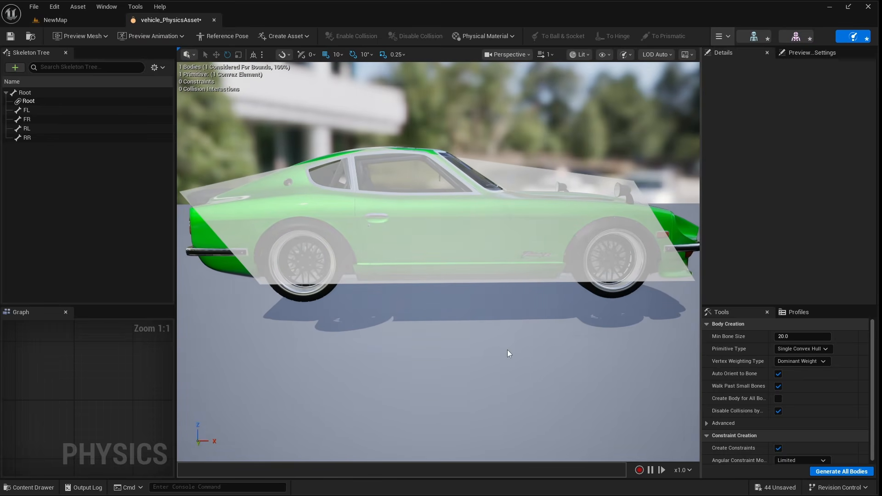
# Step: Try rotating the Root convex hull body on the green car and undo the change
pyautogui.click(54, 102)
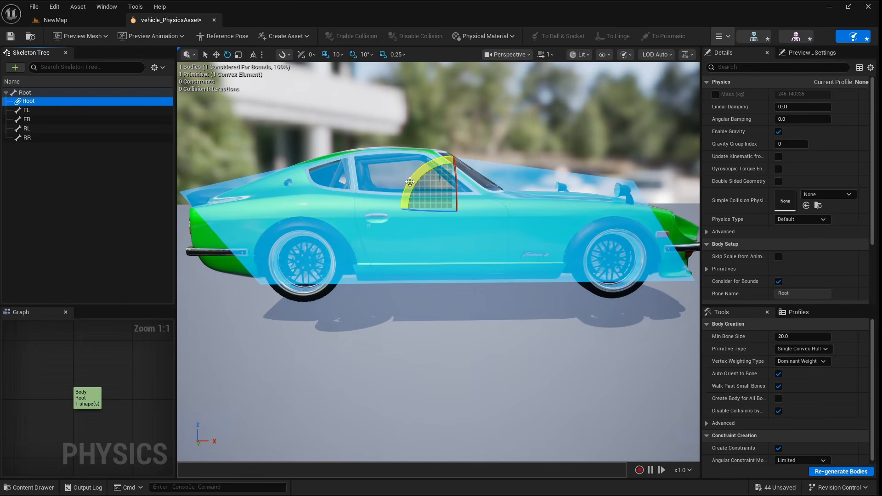
pyautogui.moveTo(410, 181); pyautogui.dragTo(424, 172)
pyautogui.hotkey('ctrl', 'z')
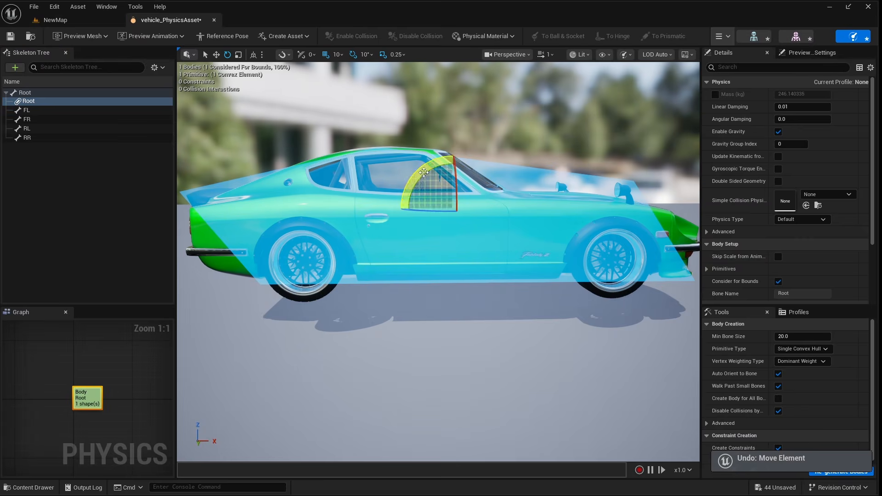
pyautogui.press('w')
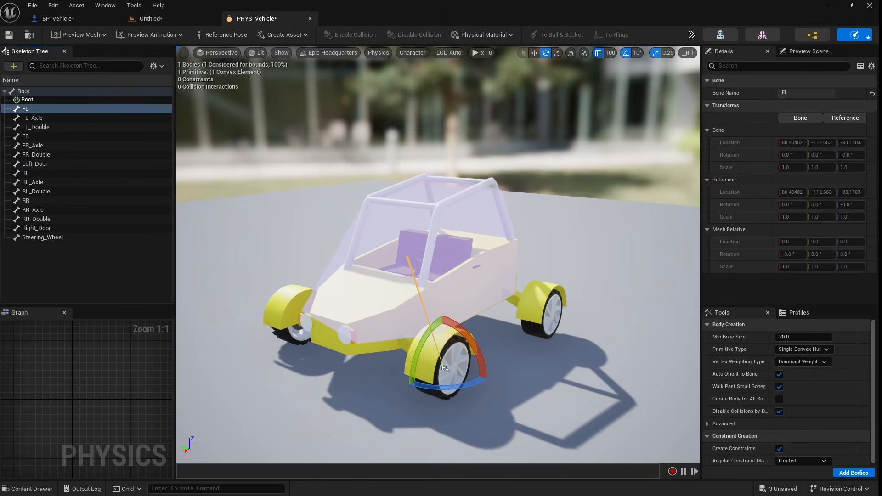
# Step: Add Sphere physics bodies to the four wheel bones FL, FR, RL and RR
pyautogui.click(65, 248)
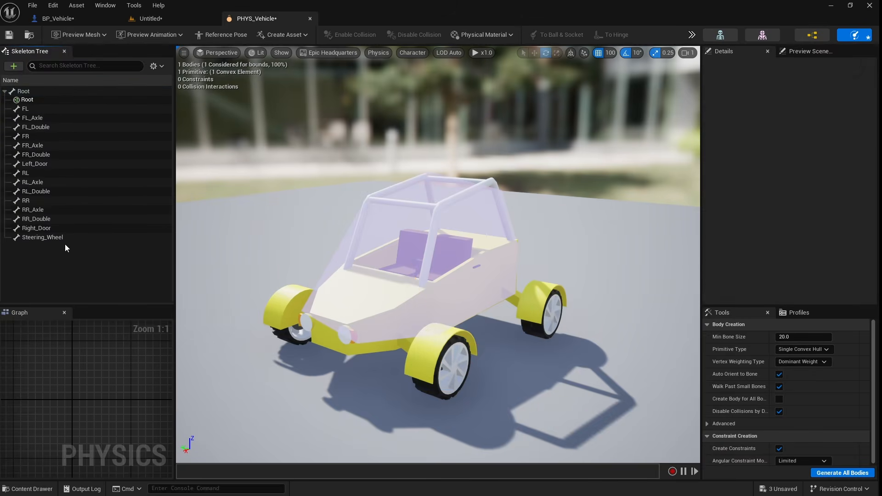
pyautogui.click(40, 110)
pyautogui.keyDown('ctrl'); pyautogui.click(34, 173); pyautogui.keyUp('ctrl')
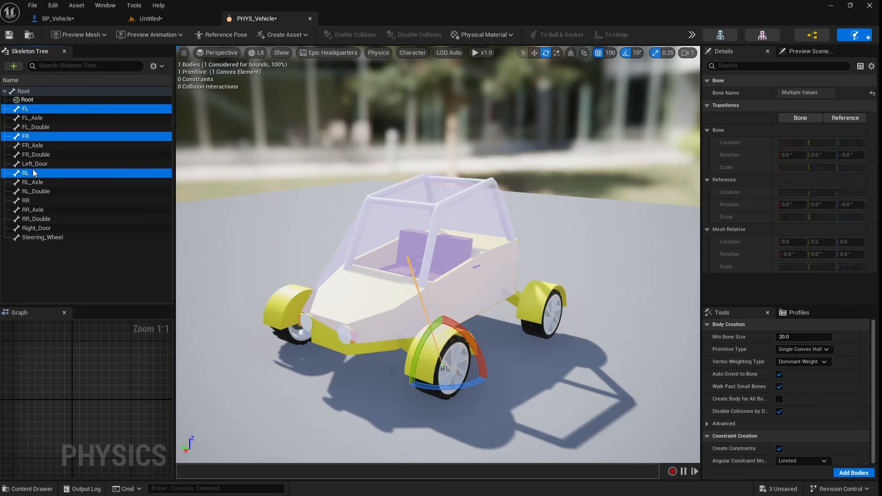
pyautogui.keyDown('ctrl'); pyautogui.click(34, 202); pyautogui.keyUp('ctrl')
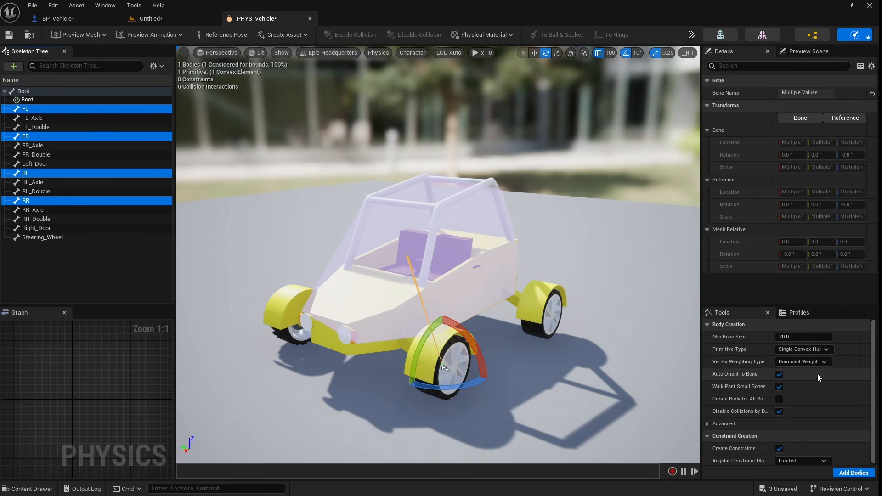
pyautogui.click(812, 350)
pyautogui.click(787, 376)
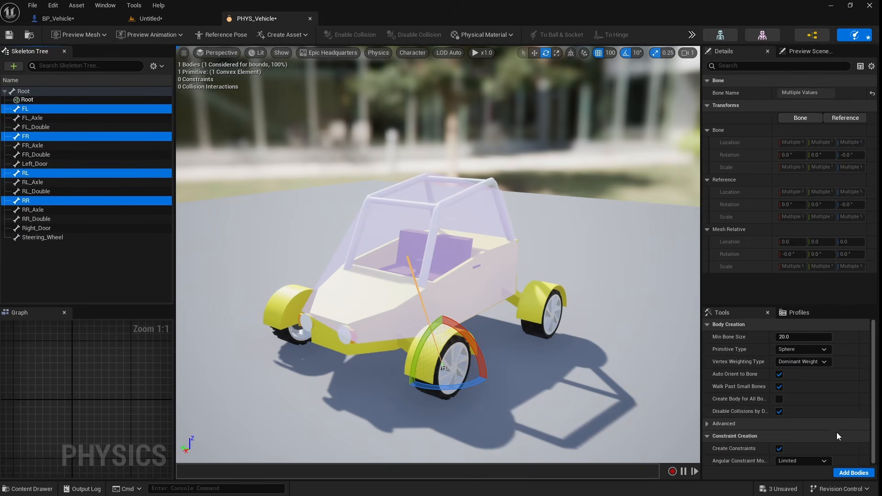
pyautogui.click(850, 474)
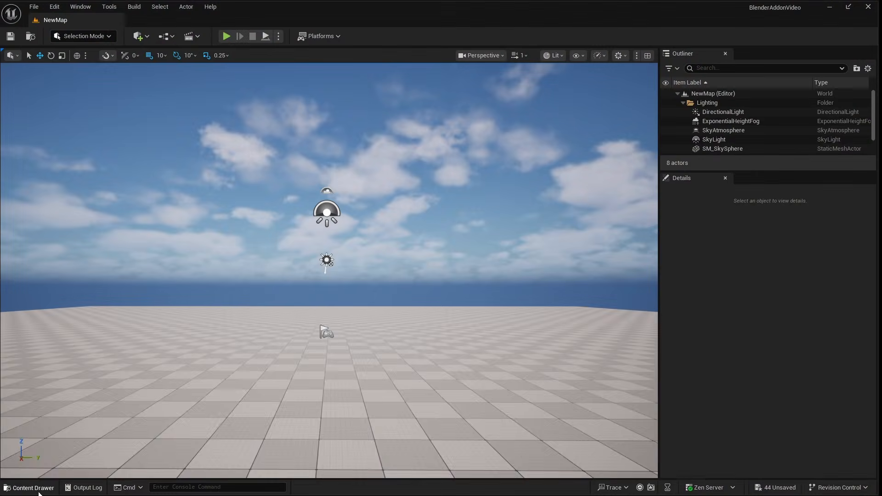
# Step: Create a Blueprint Class with ChaosVehicleWheel as parent in the Content folder and name it BP_FrontWheel
pyautogui.click(30, 487)
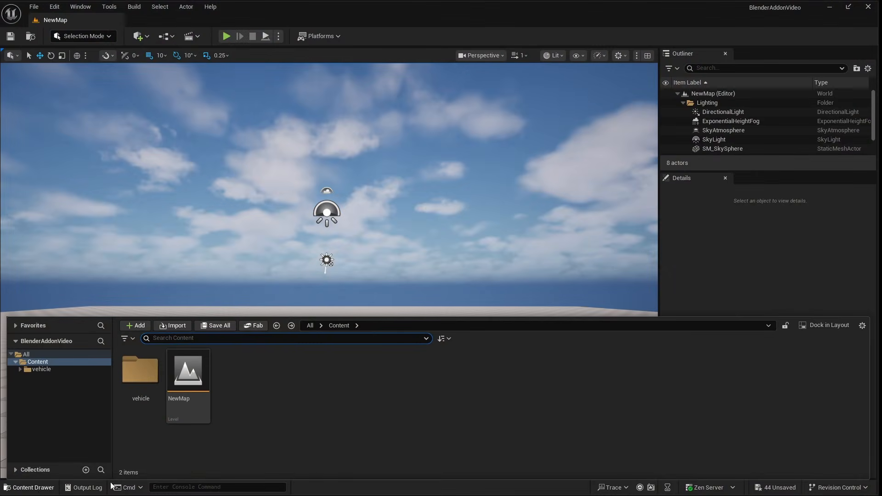
pyautogui.rightClick(261, 388)
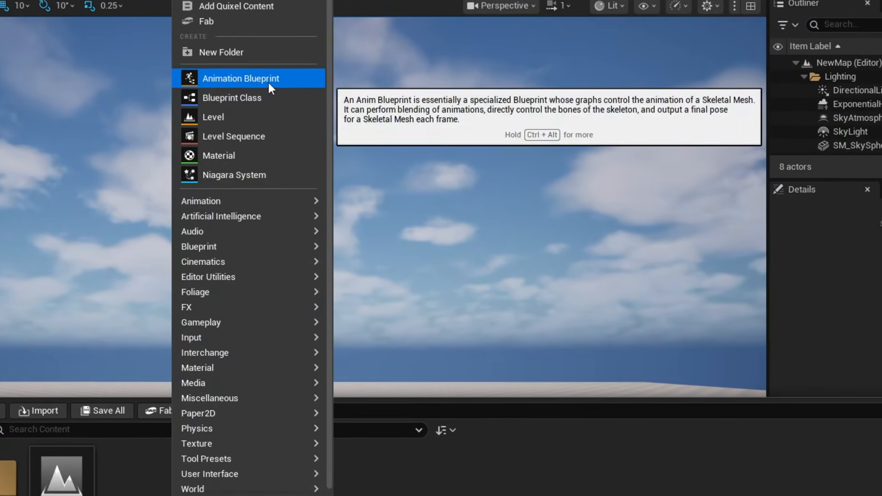
pyautogui.click(268, 80)
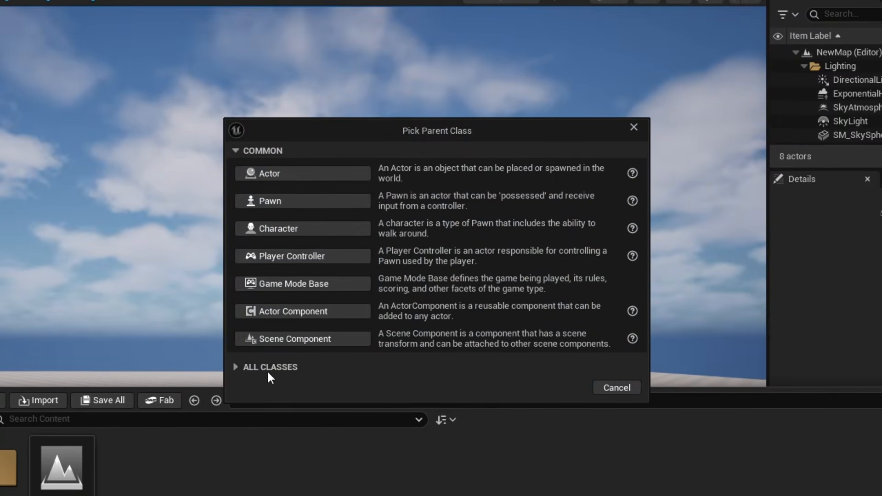
pyautogui.click(268, 377)
pyautogui.write('chaos veh')
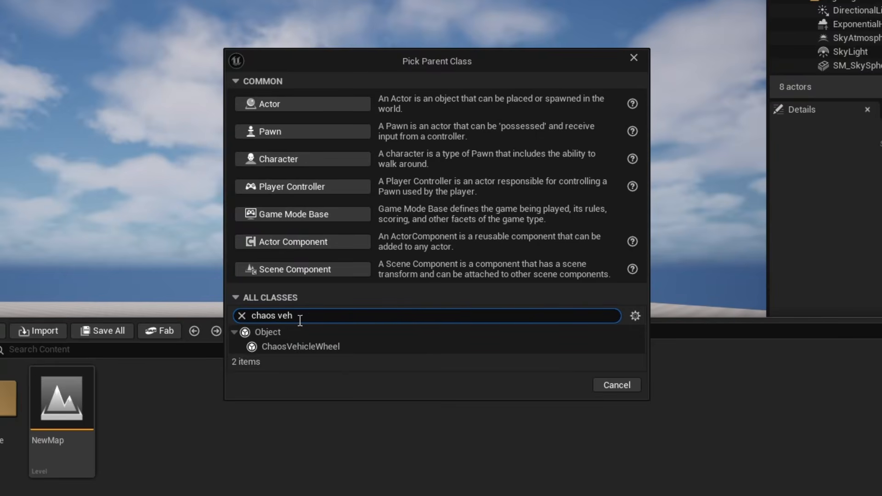
pyautogui.click(398, 346)
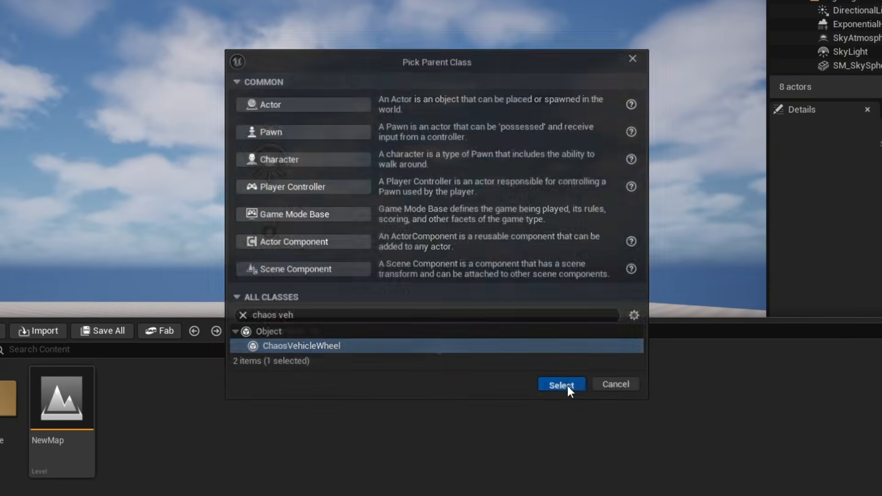
pyautogui.click(566, 385)
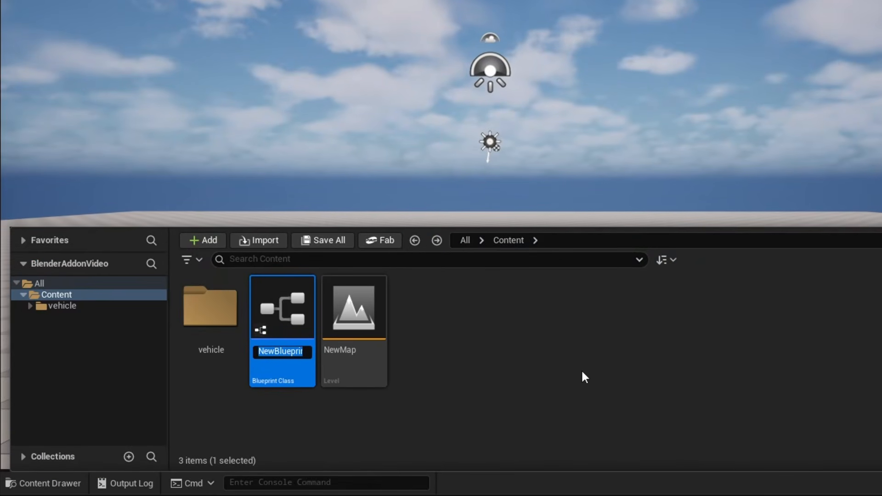
pyautogui.write('BP_')
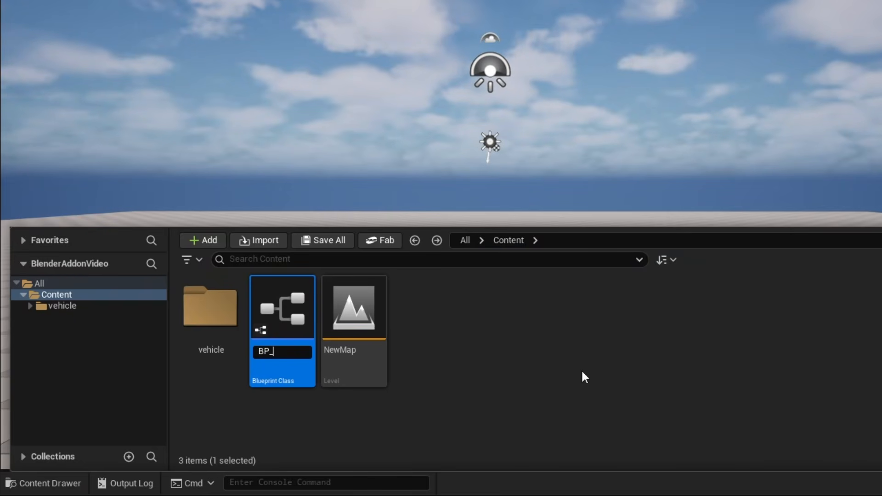
pyautogui.write('FrontWheel')
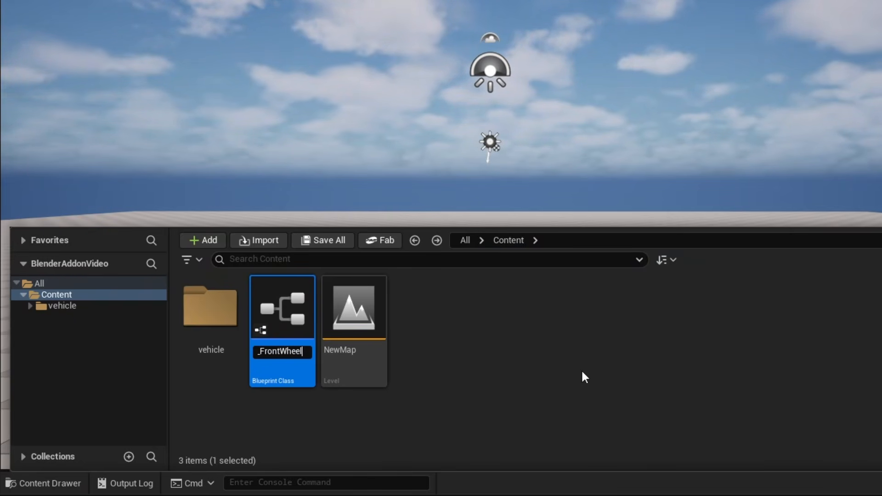
pyautogui.press('Return')
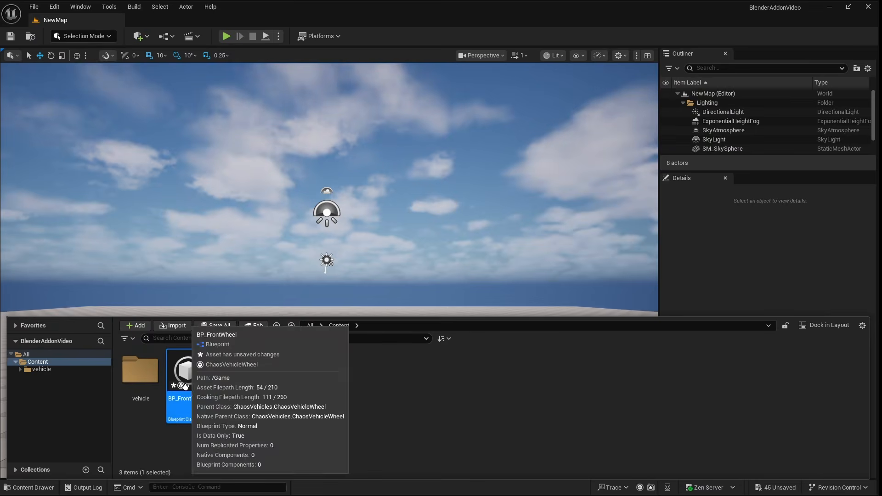
# Step: Open BP_FrontWheel, set its Axle Type to Front and enable Affected by Steering
pyautogui.doubleClick(185, 386)
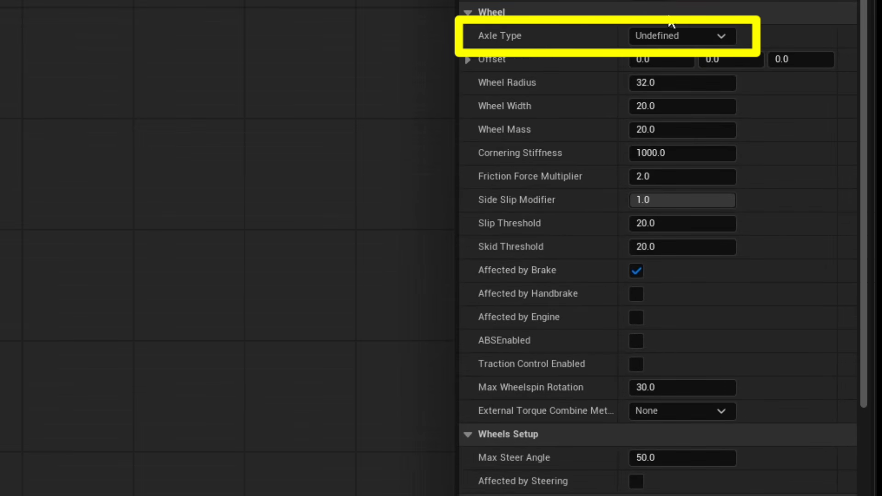
pyautogui.click(682, 34)
pyautogui.click(657, 56)
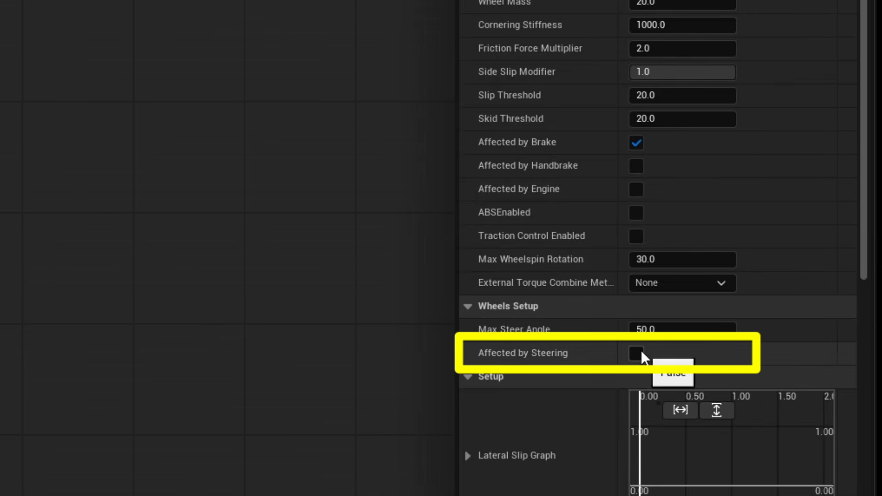
pyautogui.click(637, 355)
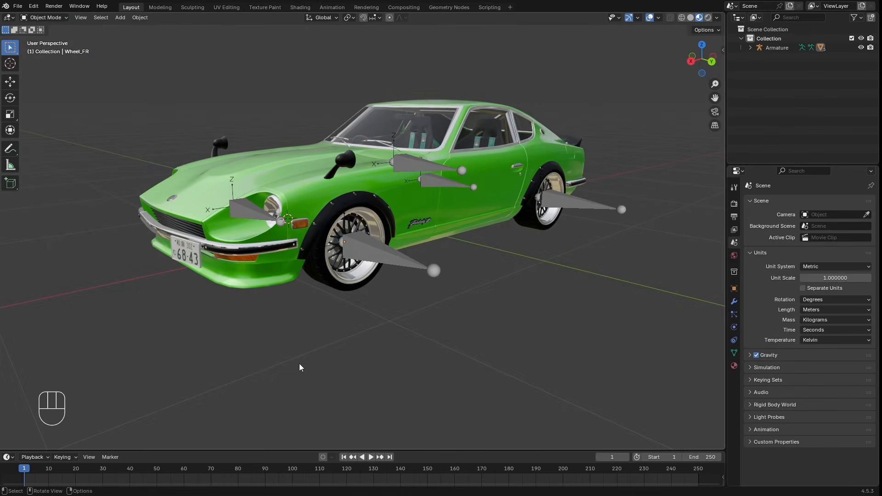
# Step: Switch to Blender to check the green car's front wheel dimensions, and set BP_FrontWheel's Wheel Radius to 20 in Unreal Engine
pyautogui.click(335, 287)
pyautogui.press('n')
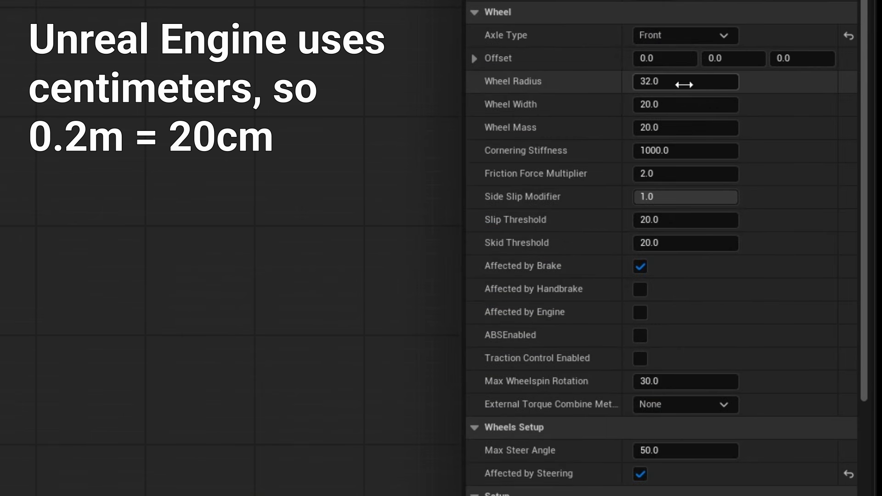
pyautogui.click(681, 80)
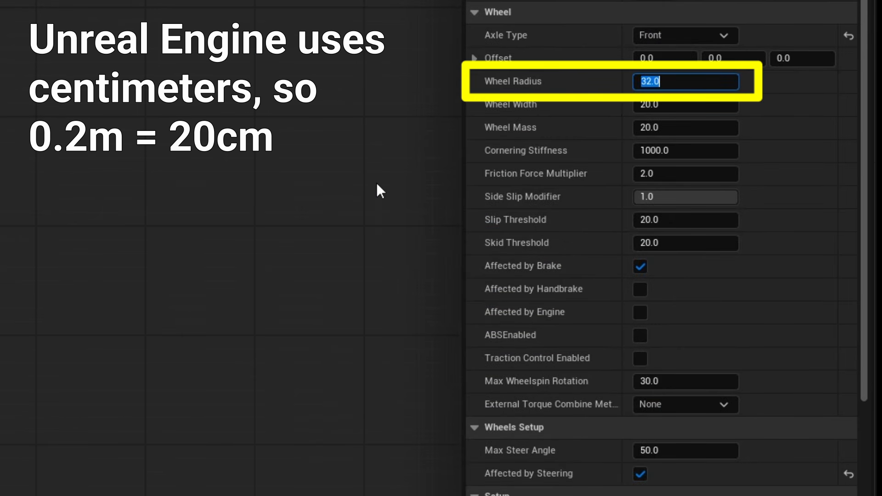
pyautogui.write('20')
pyautogui.press('Return')
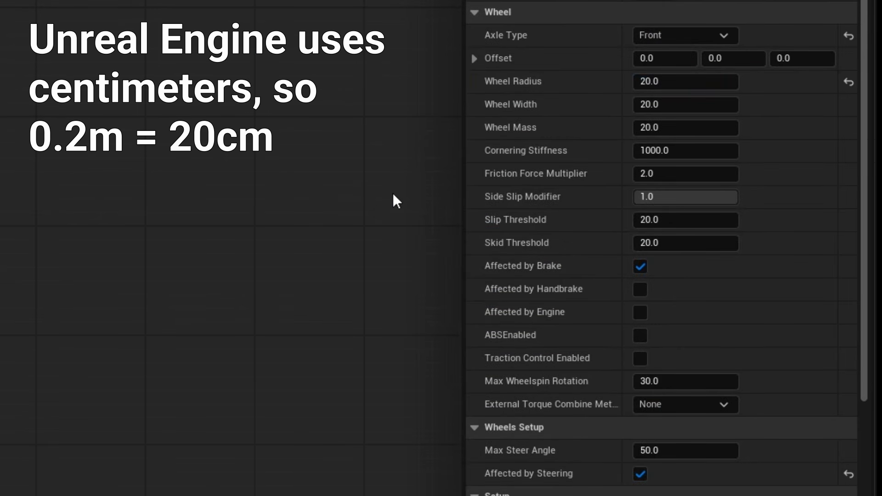
# Step: Review the suspension and brake settings of BP_FrontWheel and close the blueprint
pyautogui.scroll(-9, 732, 153)
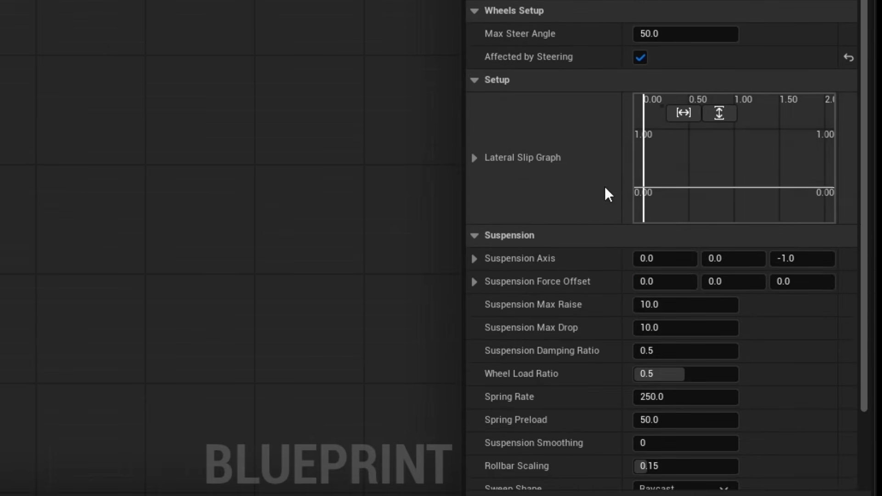
pyautogui.scroll(-3, 554, 303)
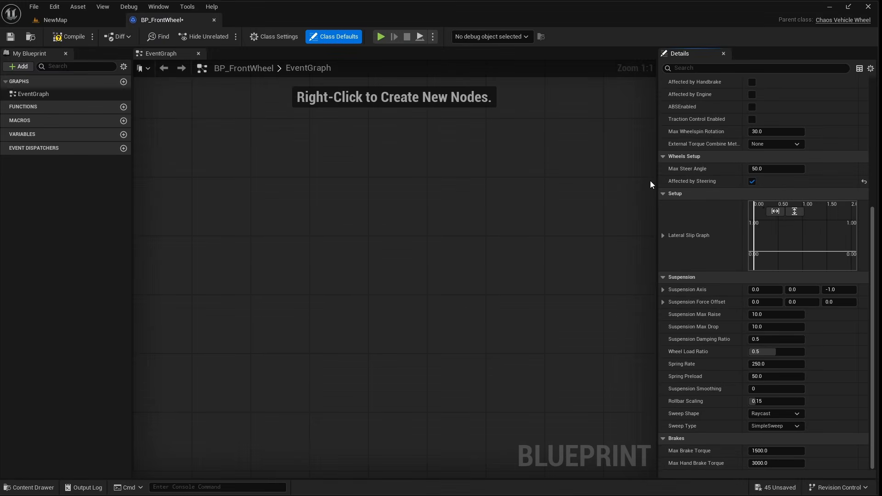
pyautogui.click(214, 20)
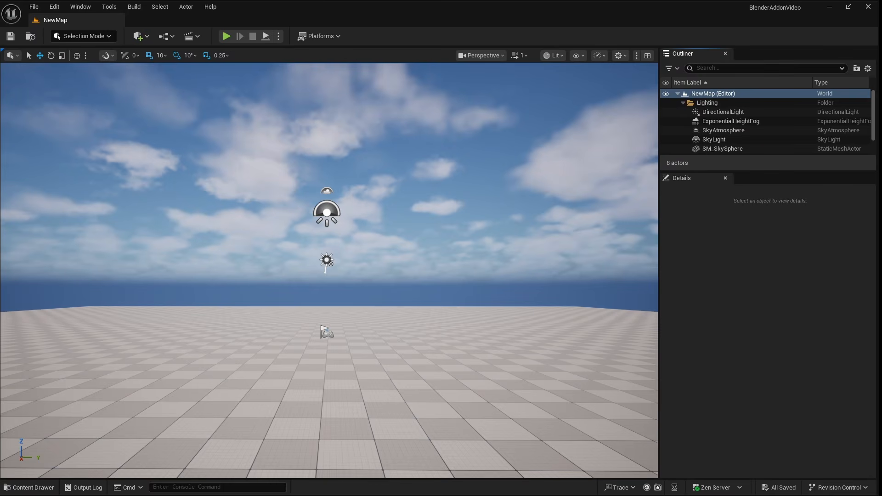
# Step: Duplicate BP_FrontWheel in the Content folder and name the copy BP_RearWheel
pyautogui.click(29, 488)
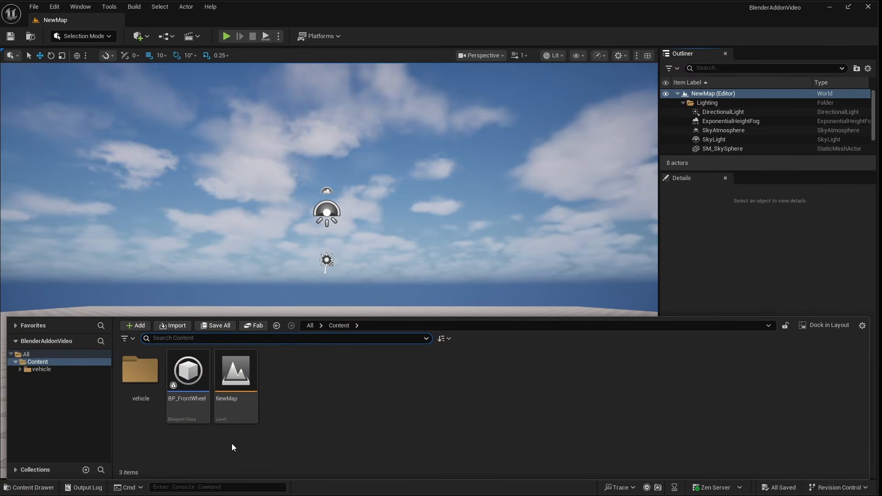
pyautogui.rightClick(305, 406)
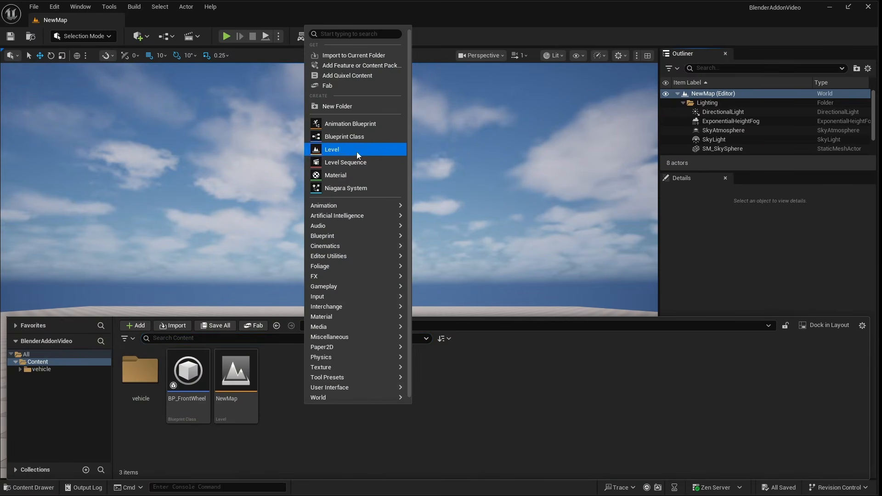
pyautogui.click(288, 386)
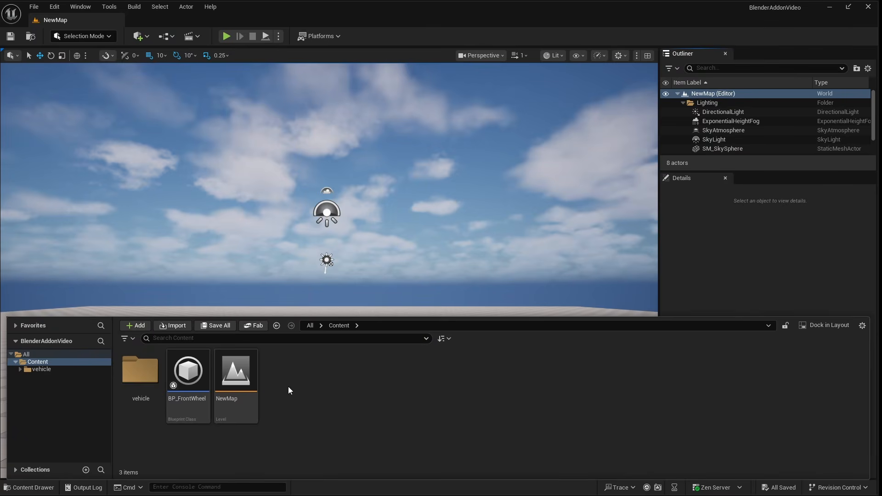
pyautogui.rightClick(182, 397)
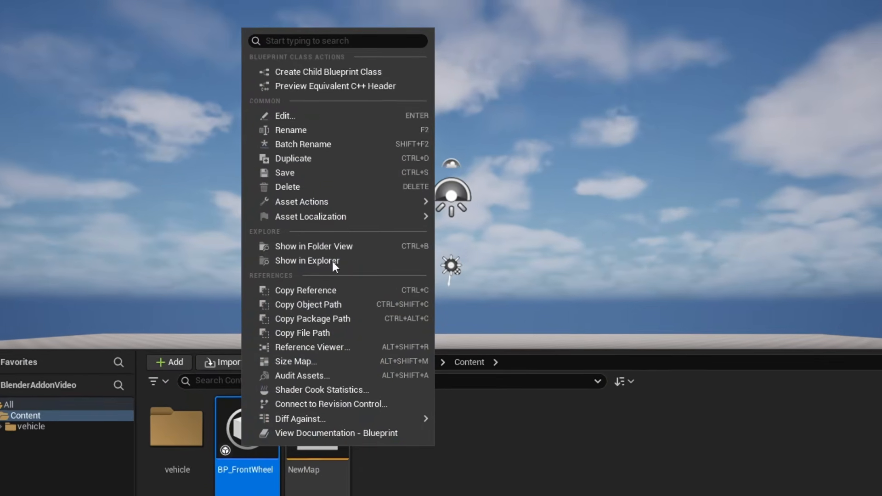
pyautogui.click(480, 475)
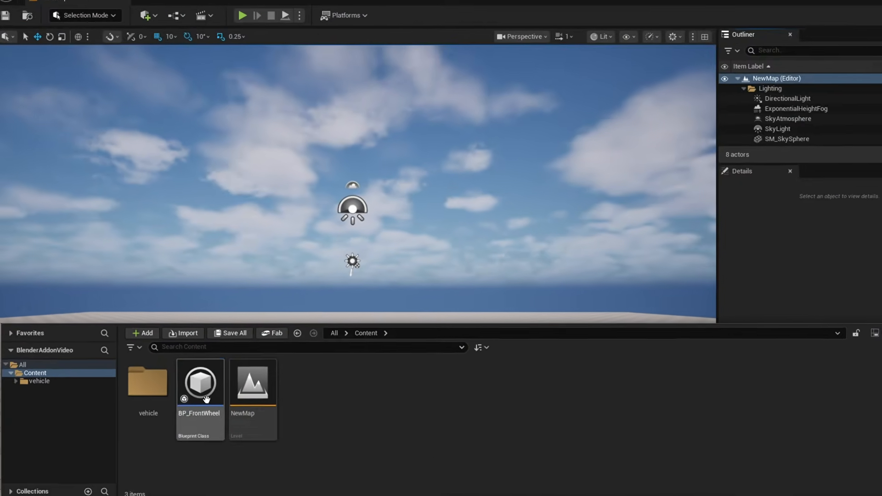
pyautogui.click(256, 451)
pyautogui.hotkey('ctrl', 'd')
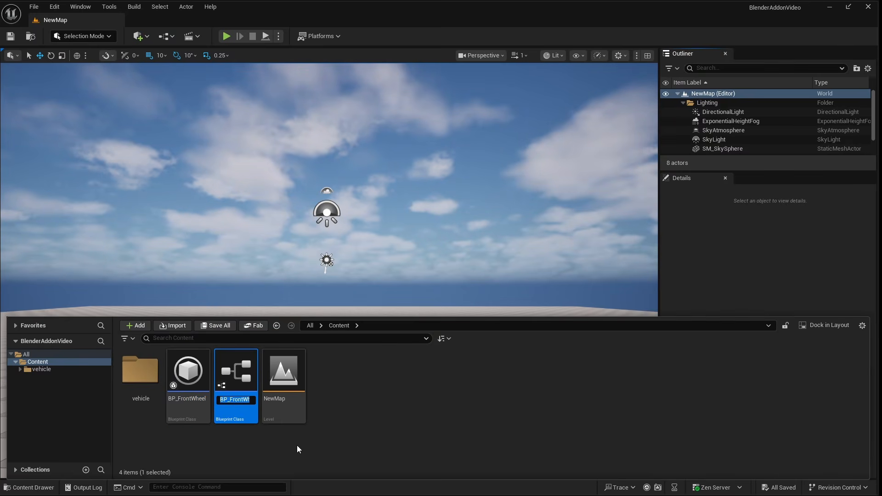
pyautogui.write('BP_RearWheel')
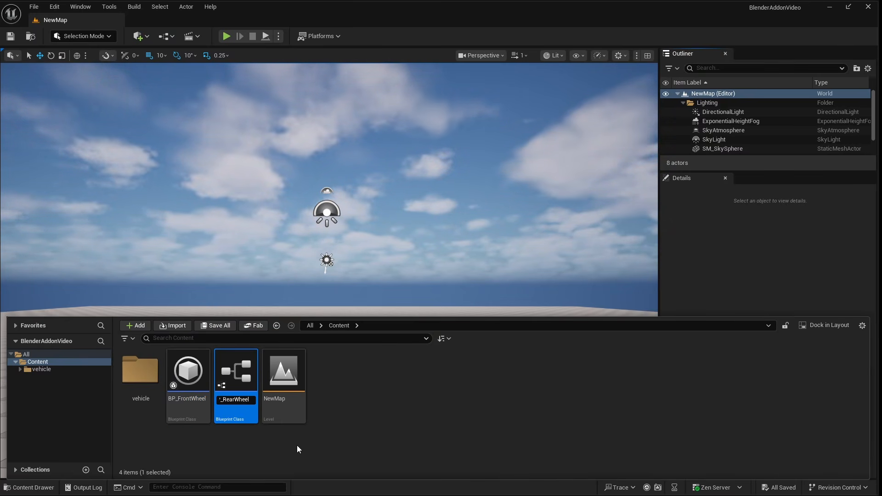
pyautogui.press('Return')
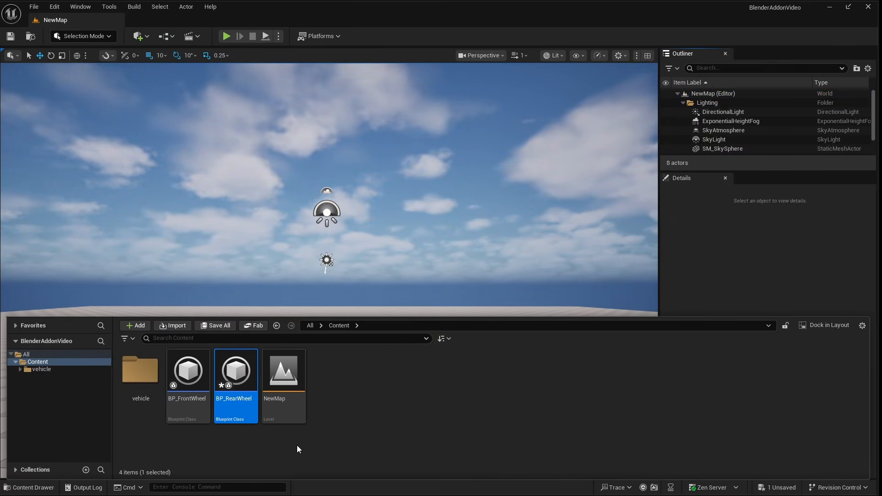
# Step: Open BP_RearWheel, set its Axle Type to Rear and enable Affected by Handbrake
pyautogui.doubleClick(239, 403)
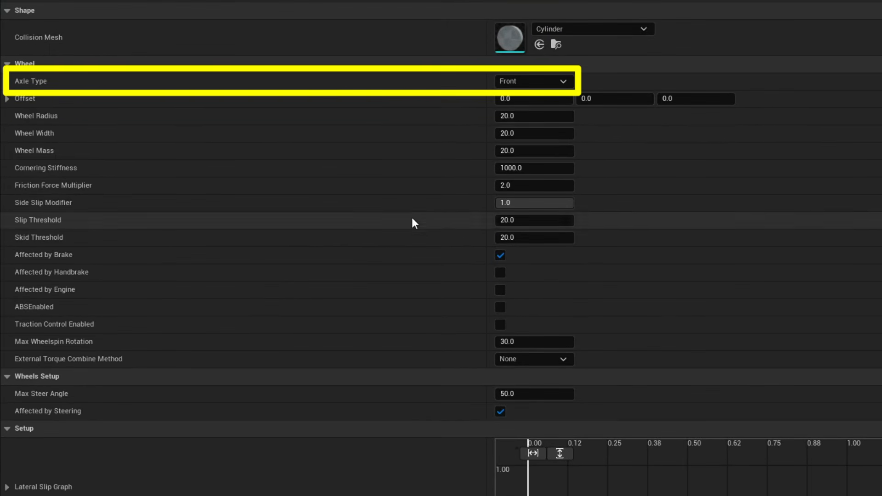
pyautogui.click(545, 79)
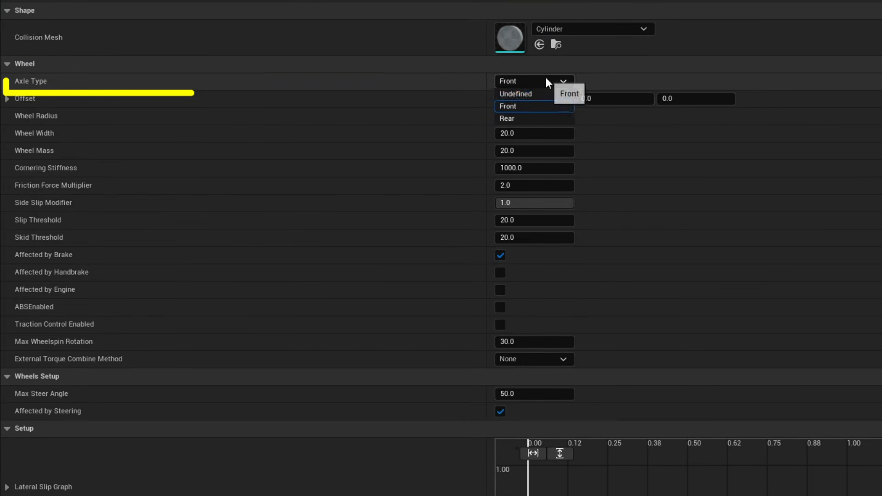
pyautogui.click(522, 119)
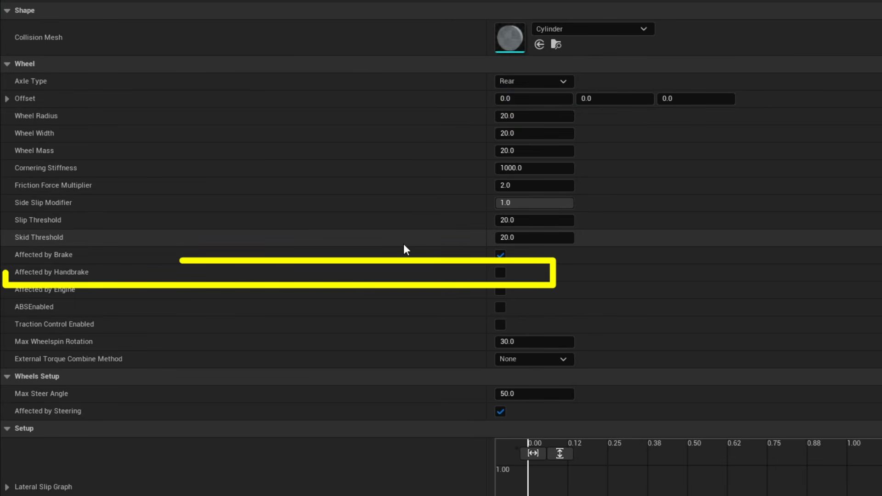
pyautogui.click(505, 273)
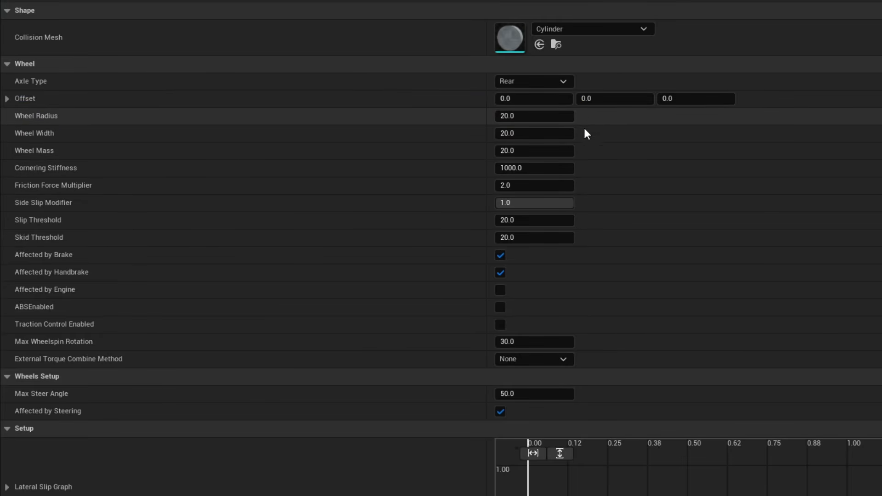
# Step: Switch BP_RearWheel's Affected by Steering option off and back on, and enter a Max Steer Angle of -10
pyautogui.click(500, 412)
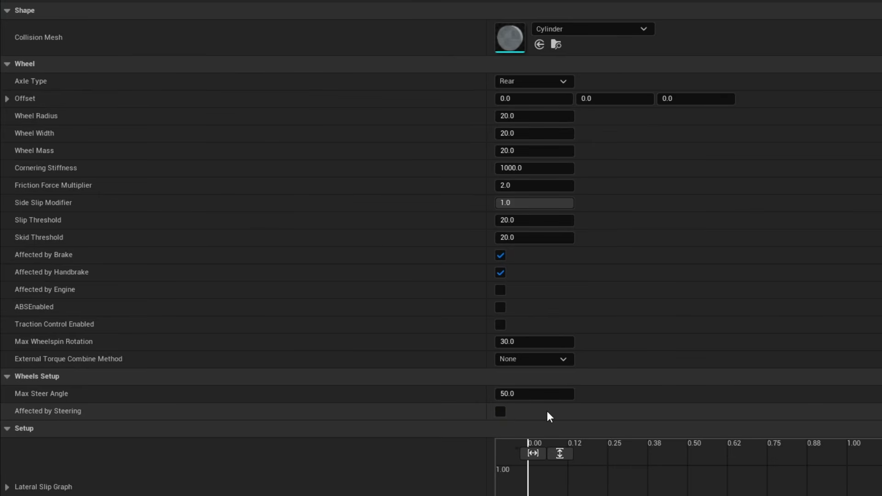
pyautogui.click(501, 411)
pyautogui.click(529, 394)
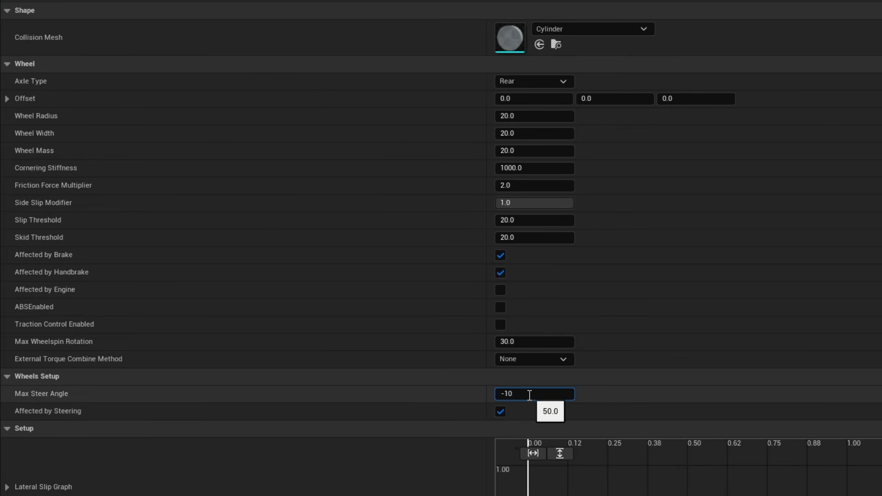
pyautogui.click(464, 418)
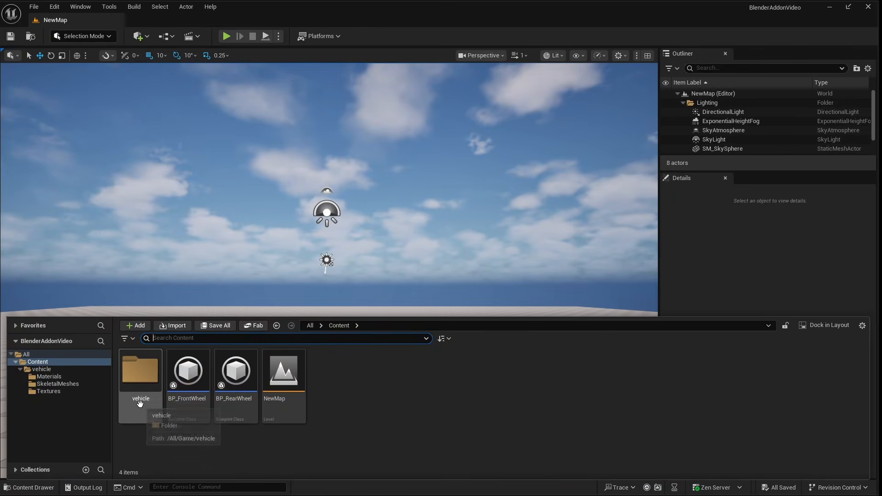
# Step: Create an Anim Blueprint from the vehicle skeletal mesh in the vehicle/SkeletalMeshes folder and open it
pyautogui.doubleClick(144, 379)
pyautogui.doubleClick(184, 374)
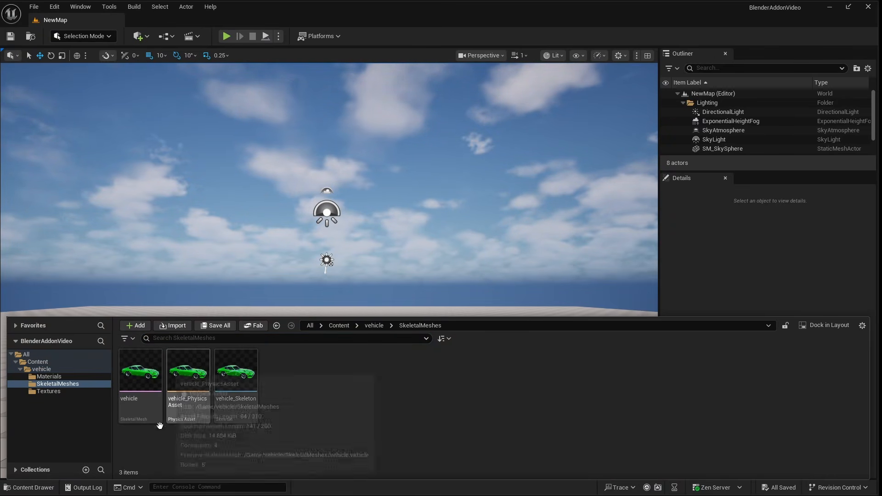
pyautogui.rightClick(132, 382)
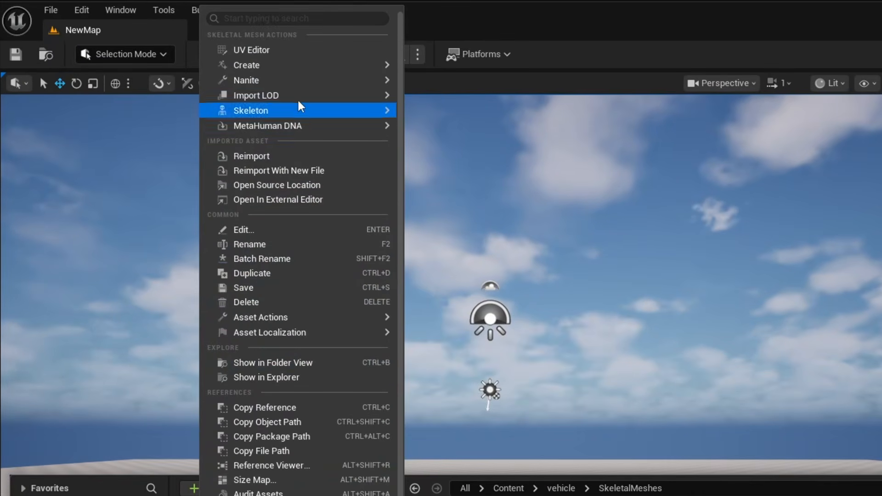
pyautogui.moveTo(323, 66)
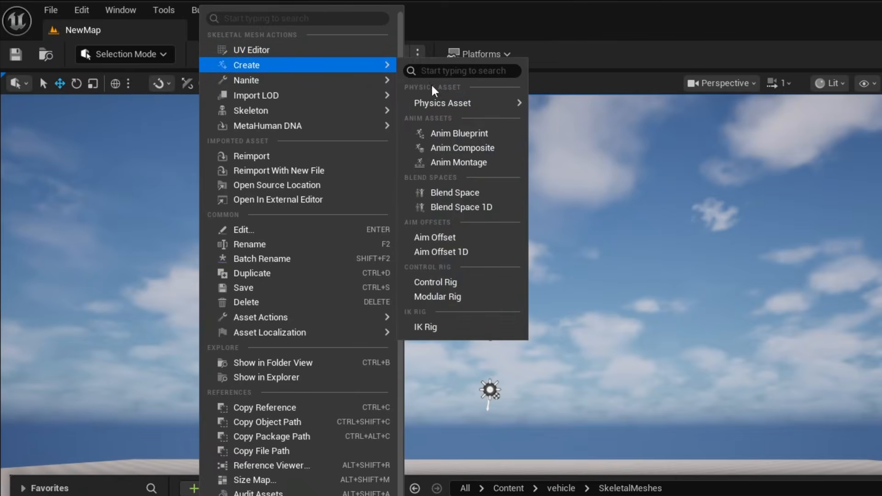
pyautogui.click(454, 138)
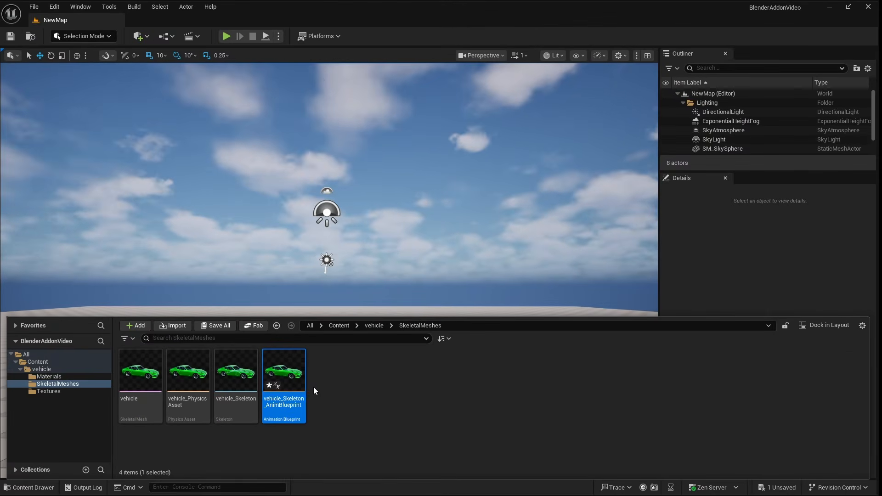
pyautogui.doubleClick(292, 377)
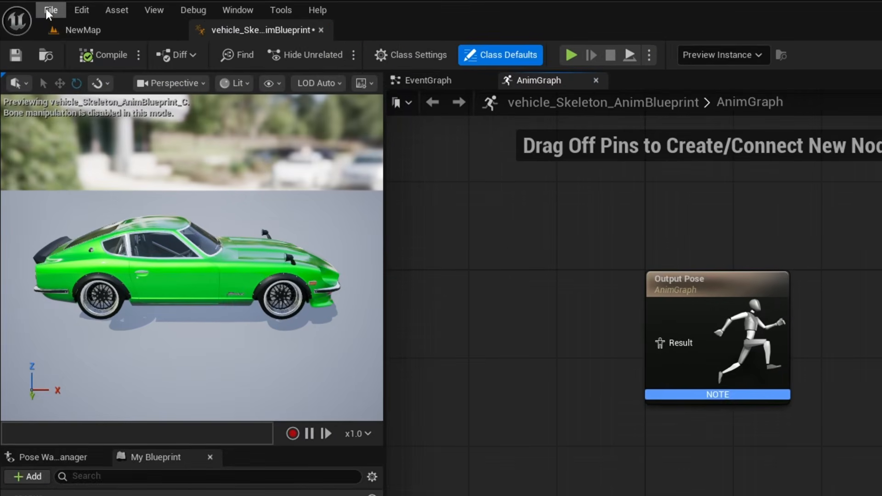
# Step: Reparent the animation blueprint to VehicleAnimationInstance and check that parent class in its class settings
pyautogui.click(34, 6)
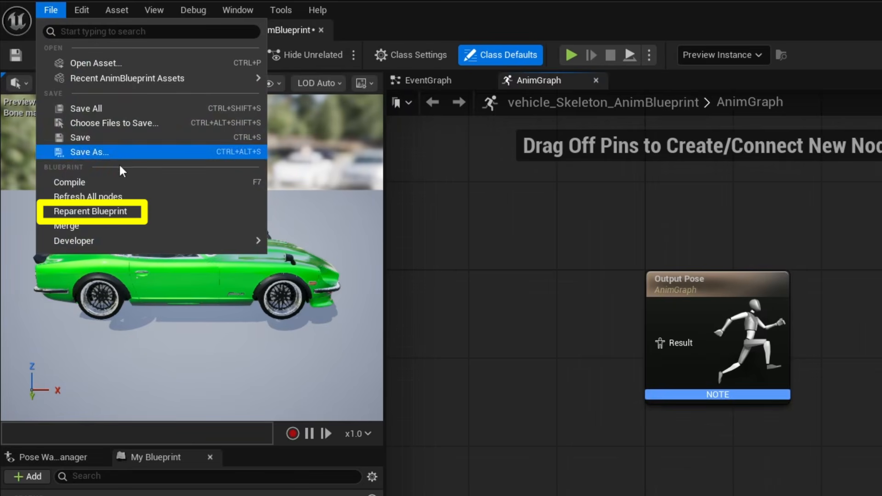
pyautogui.click(141, 209)
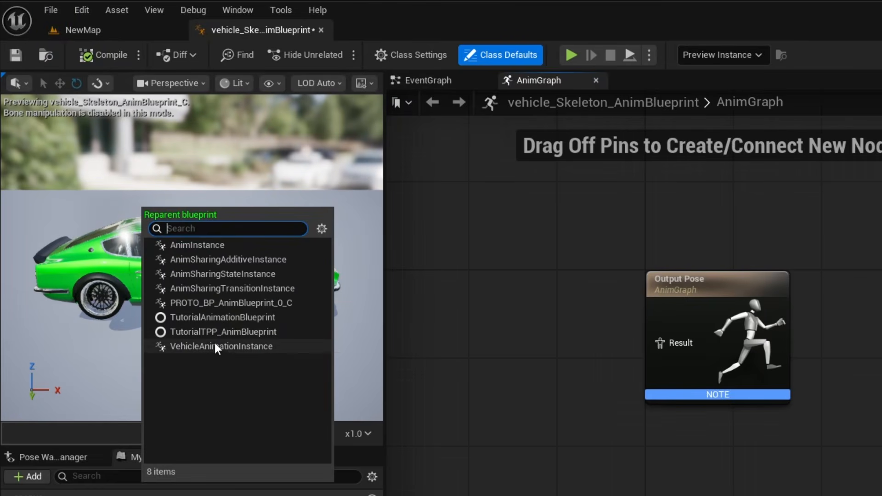
pyautogui.click(217, 347)
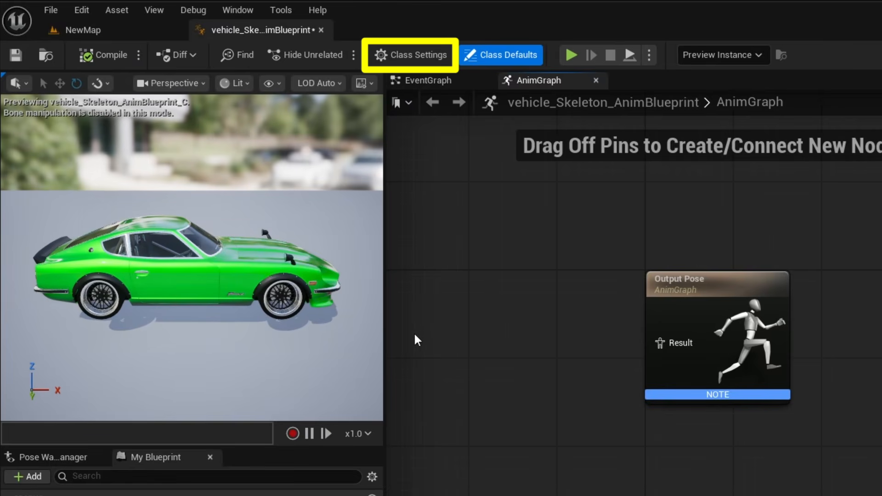
pyautogui.click(410, 56)
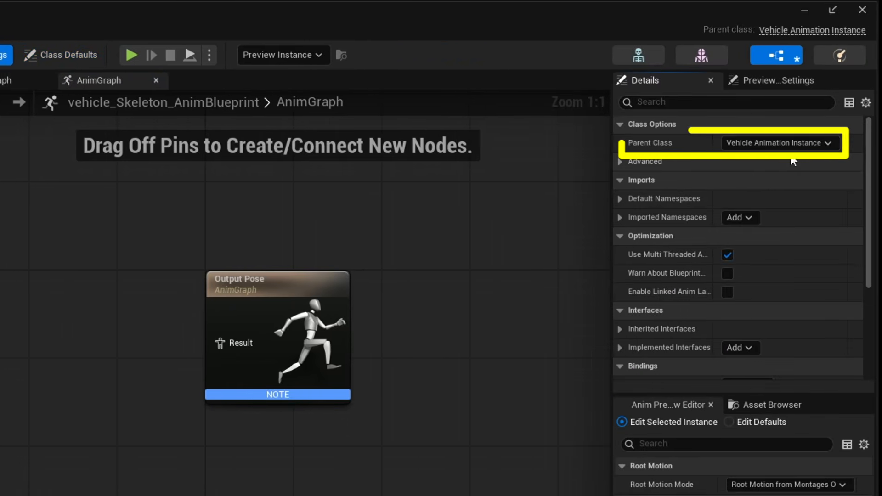
pyautogui.click(788, 142)
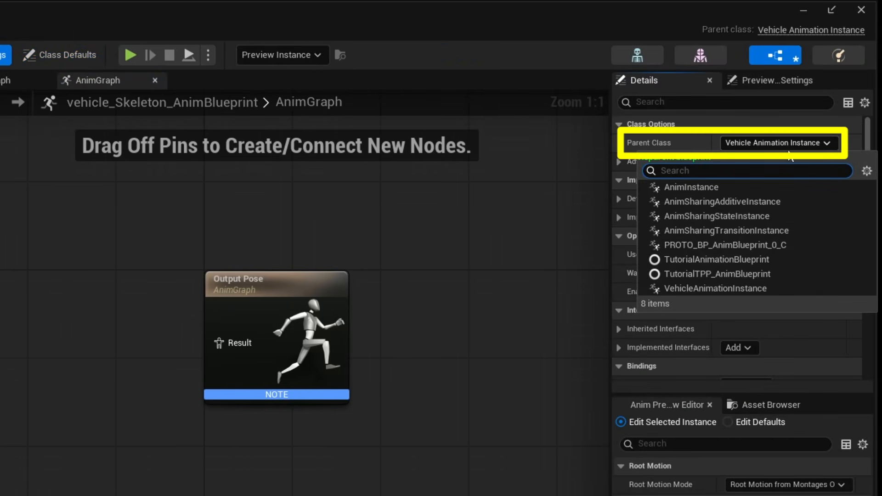
pyautogui.click(742, 287)
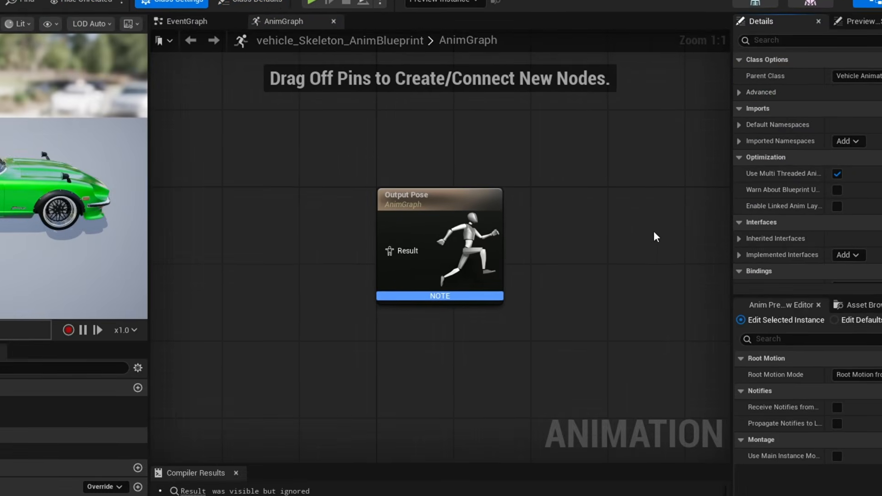
# Step: Add a Mesh Space Ref Pose node to the AnimGraph, well before the Output Pose node
pyautogui.moveTo(204, 242); pyautogui.dragTo(241, 239, button='right')
pyautogui.rightClick(241, 238)
pyautogui.write('mesh spac')
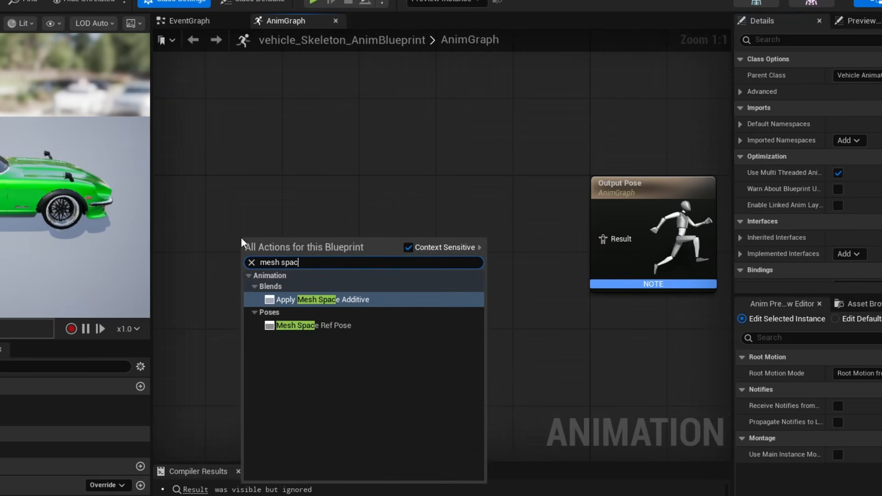
pyautogui.click(313, 325)
pyautogui.moveTo(262, 240); pyautogui.dragTo(232, 240)
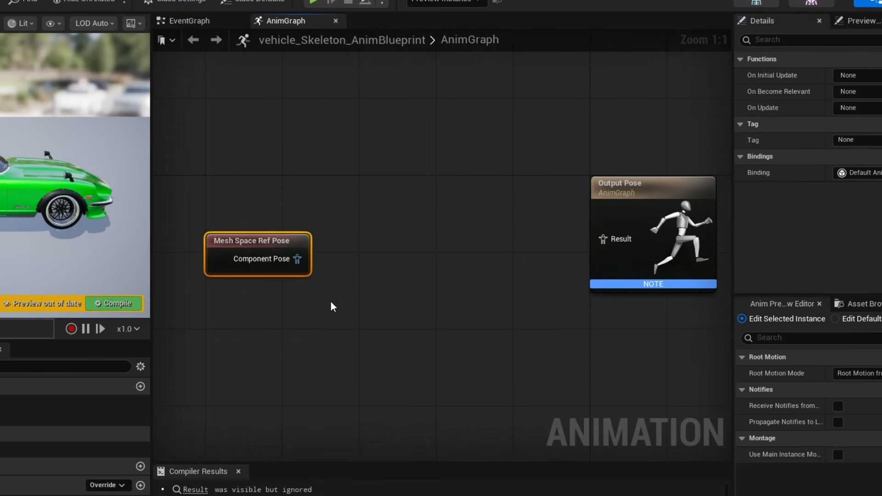
# Step: Add a Wheel Controller node, wire it between Mesh Space Ref Pose and Output Pose, then compile and save the blueprint
pyautogui.rightClick(345, 268)
pyautogui.write('wheel')
pyautogui.press('Return')
pyautogui.moveTo(363, 274); pyautogui.dragTo(369, 245)
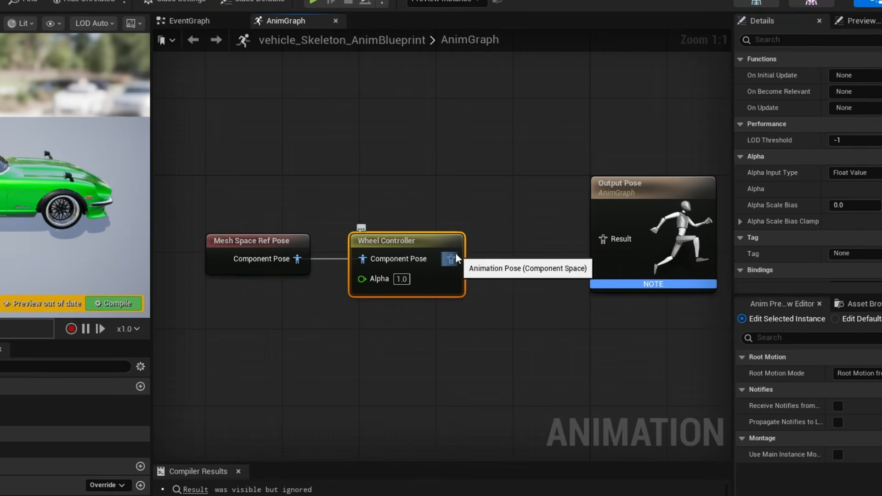
pyautogui.moveTo(451, 258); pyautogui.dragTo(603, 239)
pyautogui.press('F7')
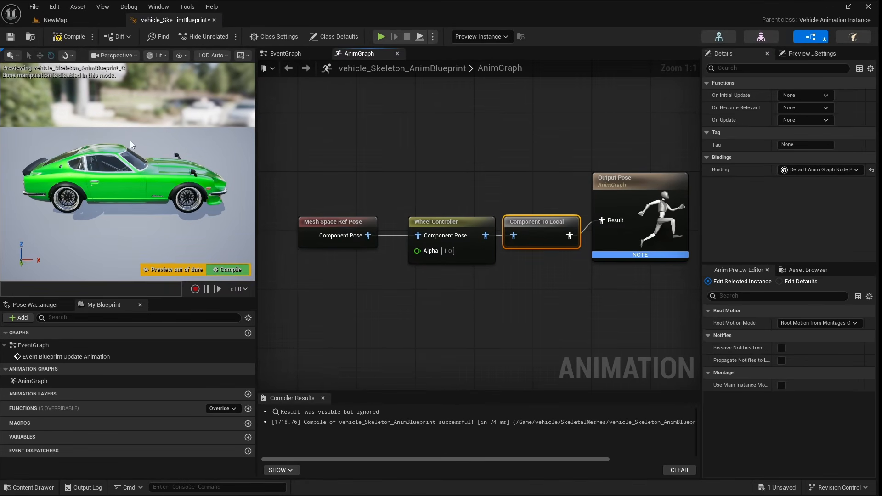
pyautogui.click(10, 36)
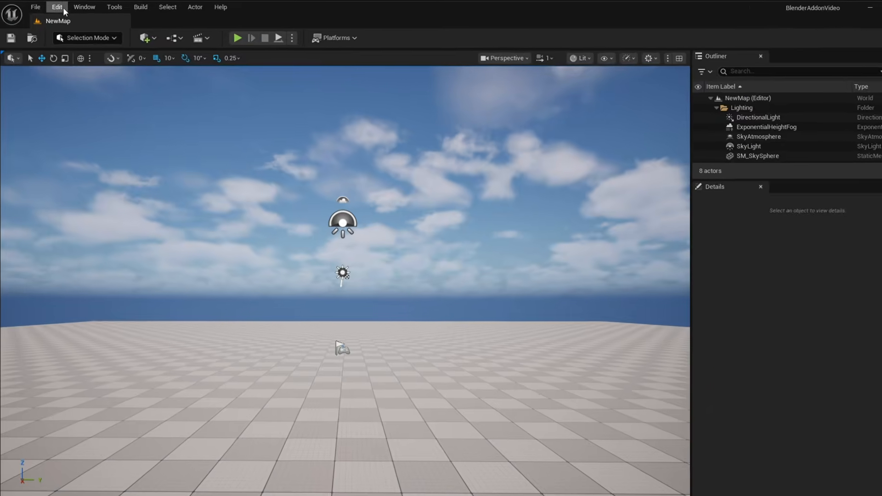
# Step: Open the engine's Input section in Project Settings and skim the Enhanced Input page of the Unreal Engine documentation
pyautogui.click(56, 6)
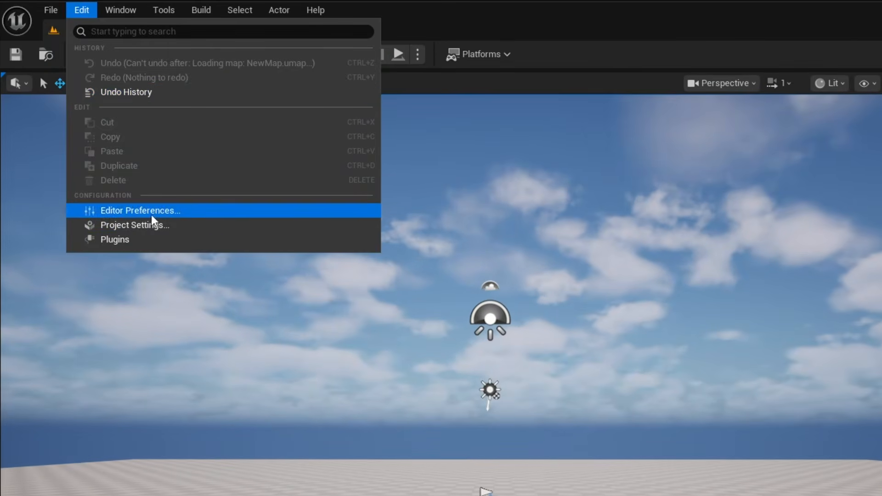
pyautogui.click(98, 150)
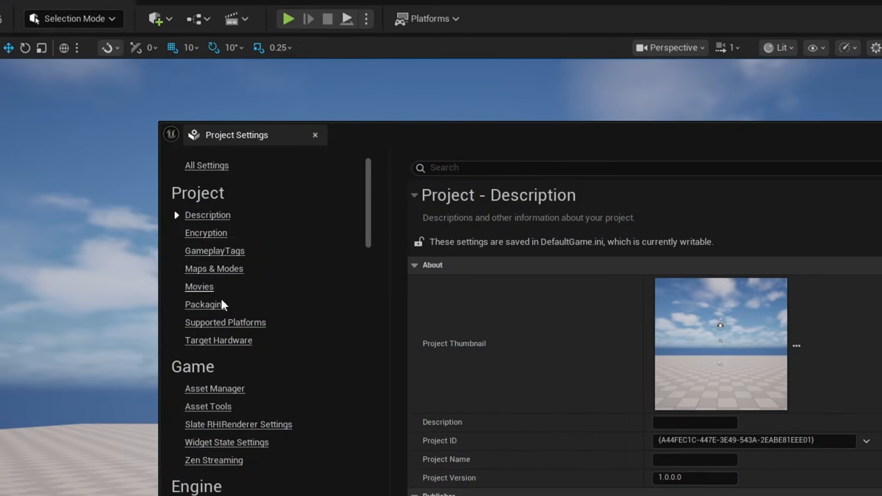
pyautogui.scroll(-5, 100, 243)
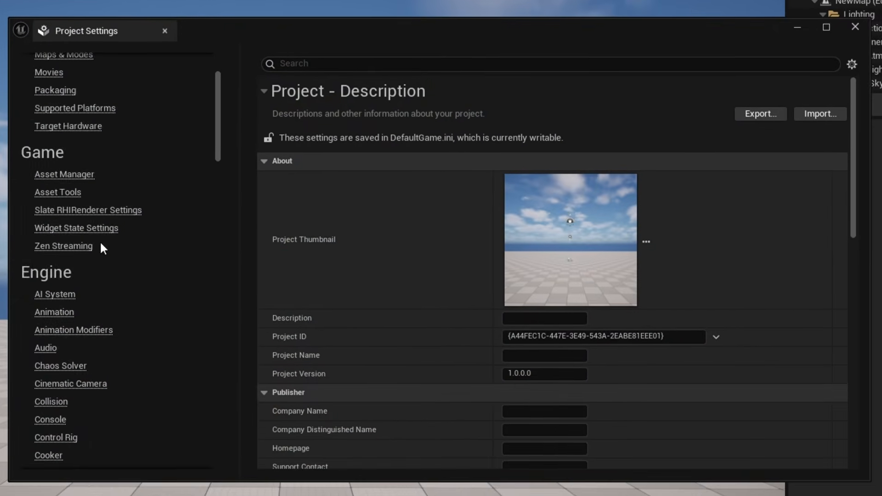
pyautogui.scroll(-10, 100, 244)
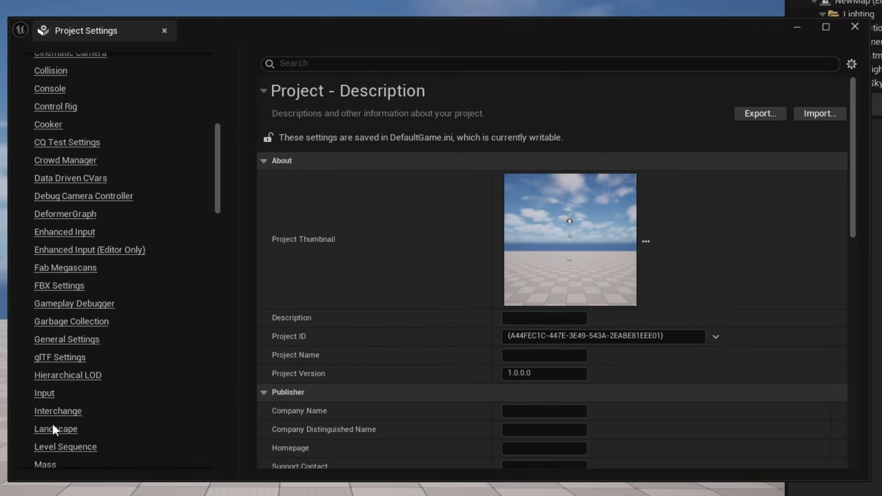
pyautogui.click(44, 393)
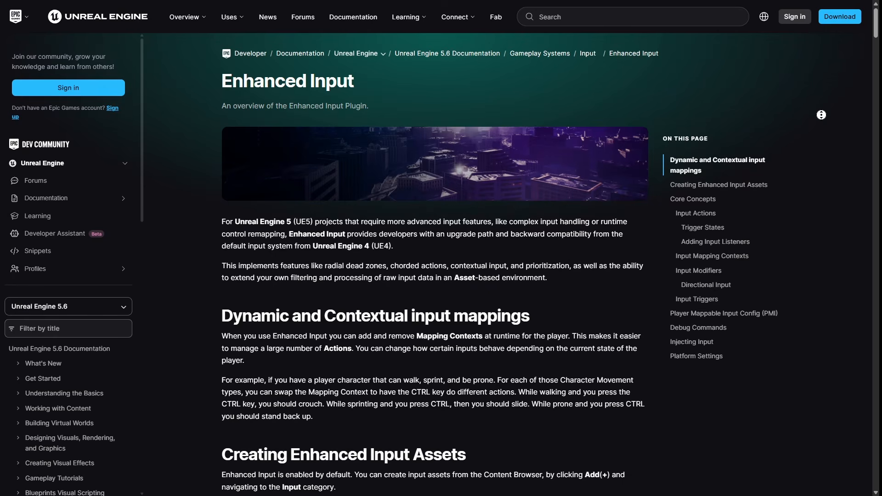
pyautogui.scroll(-4, 852, 133)
pyautogui.scroll(-4, 852, 134)
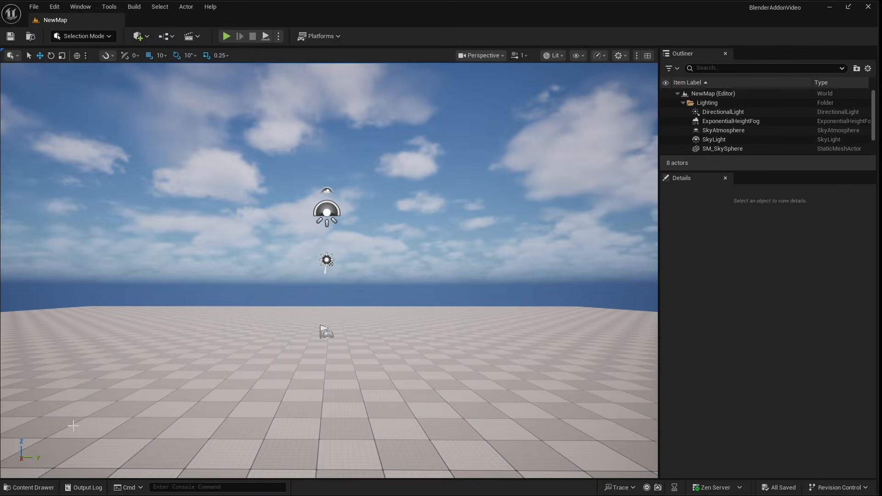
# Step: Create a folder named Inputs in the project's Content folder
pyautogui.hotkey('ctrl', 'space')
pyautogui.rightClick(329, 395)
pyautogui.click(357, 94)
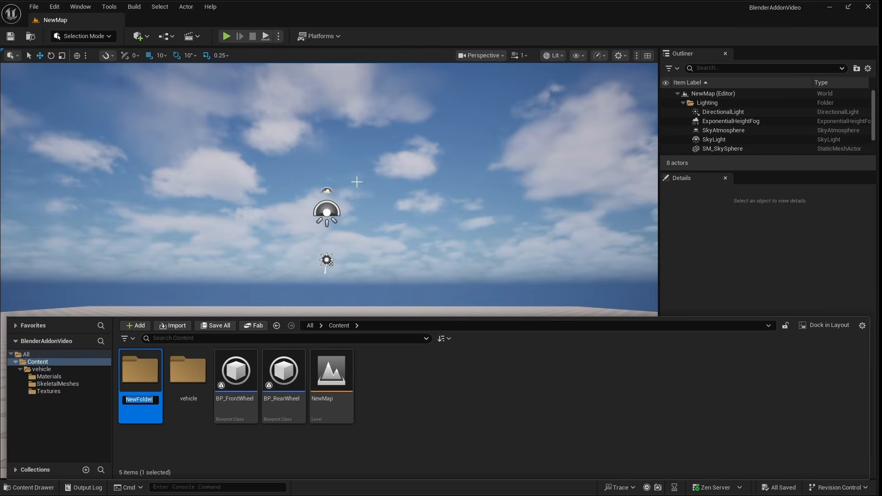
pyautogui.press('BackSpace')
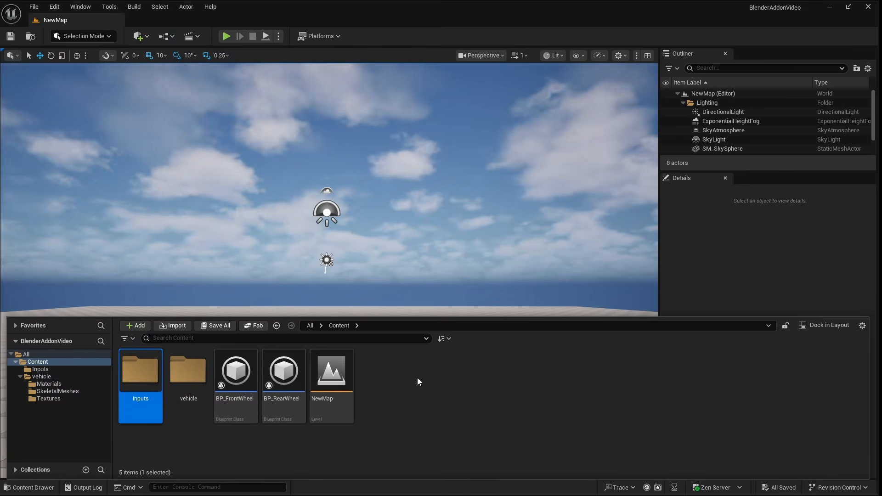
# Step: Create an Input Action named IA_Throttle inside the Inputs folder
pyautogui.doubleClick(140, 376)
pyautogui.rightClick(236, 383)
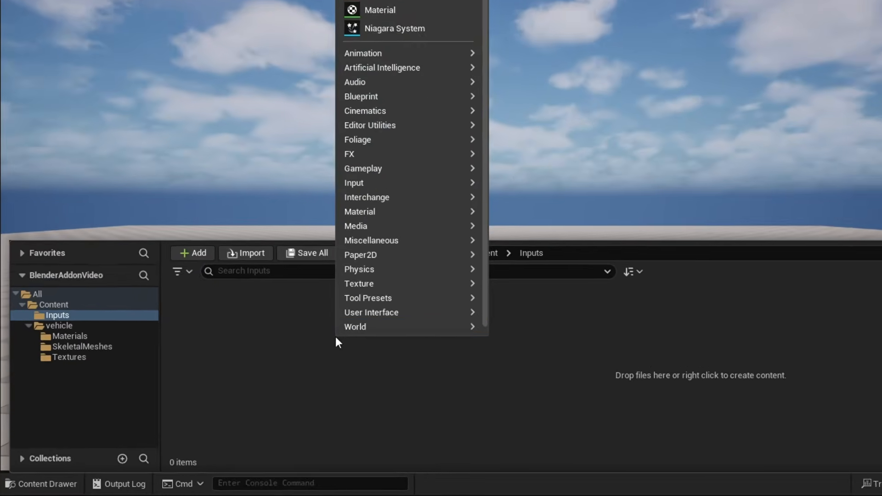
pyautogui.moveTo(432, 183)
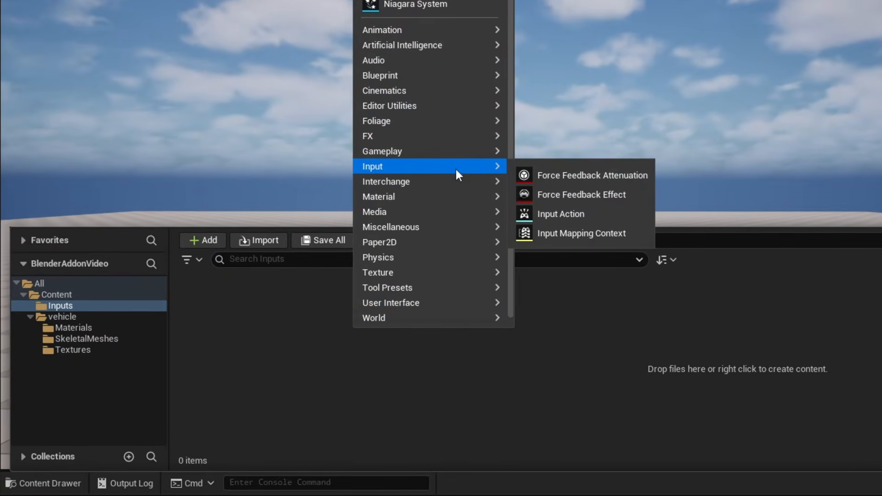
pyautogui.click(537, 228)
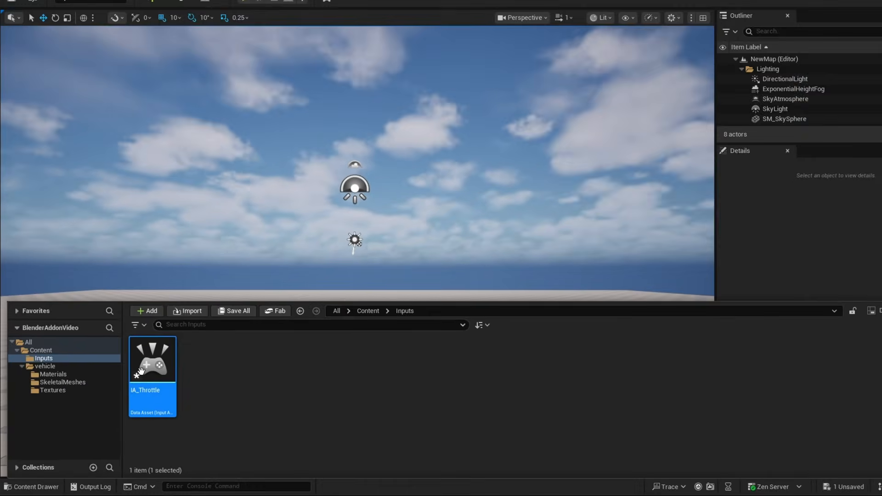
# Step: Open IA_Throttle and set its Value Type to Axis1D (float)
pyautogui.doubleClick(210, 317)
pyautogui.click(551, 208)
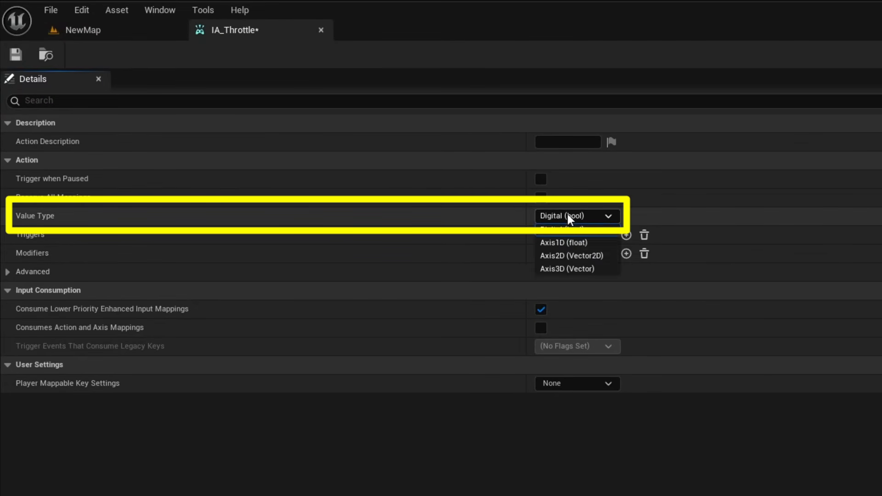
pyautogui.click(568, 242)
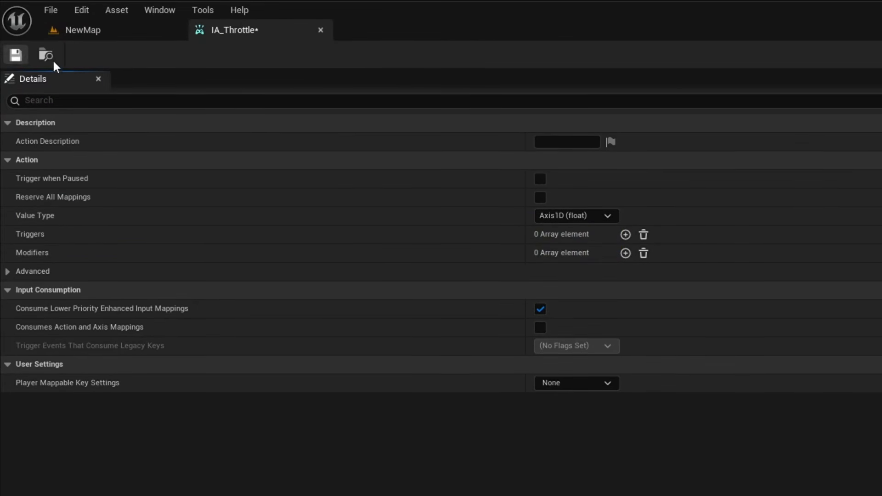
# Step: Create duplicates of the throttle input action named IA_Brakes and IA_Steering in the Inputs folder
pyautogui.write('IA_Brakes')
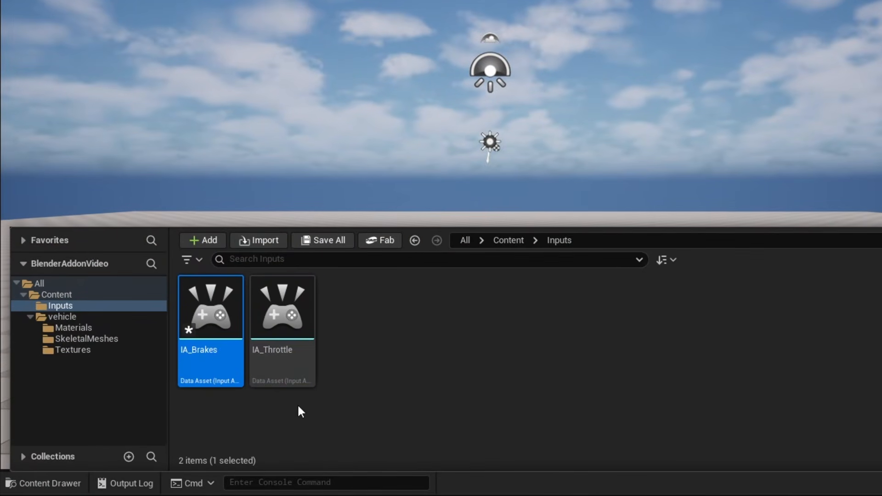
pyautogui.hotkey('ctrl', 'd')
pyautogui.write('IA_')
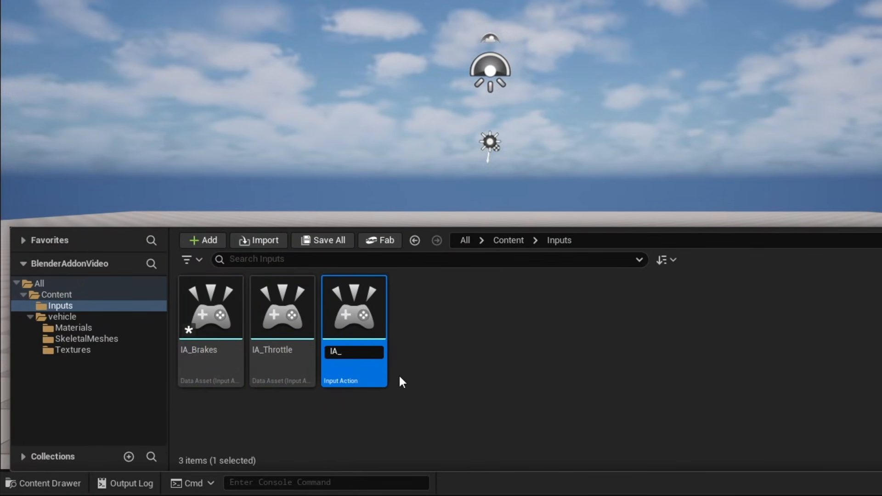
pyautogui.write('Steering')
pyautogui.press('Return')
# Step: Duplicate the throttle input action and name the copy IA_Handbrake
pyautogui.click(356, 328)
pyautogui.click(419, 393)
pyautogui.click(356, 328)
pyautogui.hotkey('ctrl', 'd')
pyautogui.write('IA_')
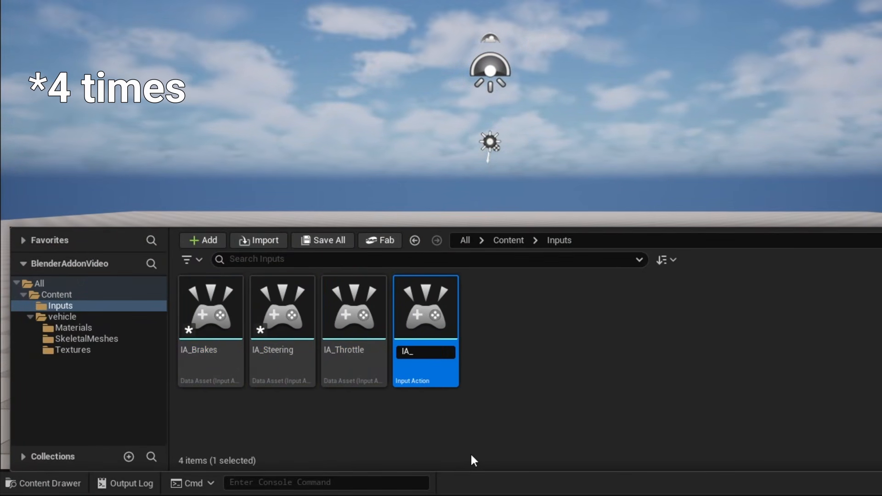
pyautogui.write('Handbrake')
pyautogui.press('Return')
# Step: Create another duplicate of the throttle input action named IA_LookAround
pyautogui.click(425, 321)
pyautogui.hotkey('ctrl', 'd')
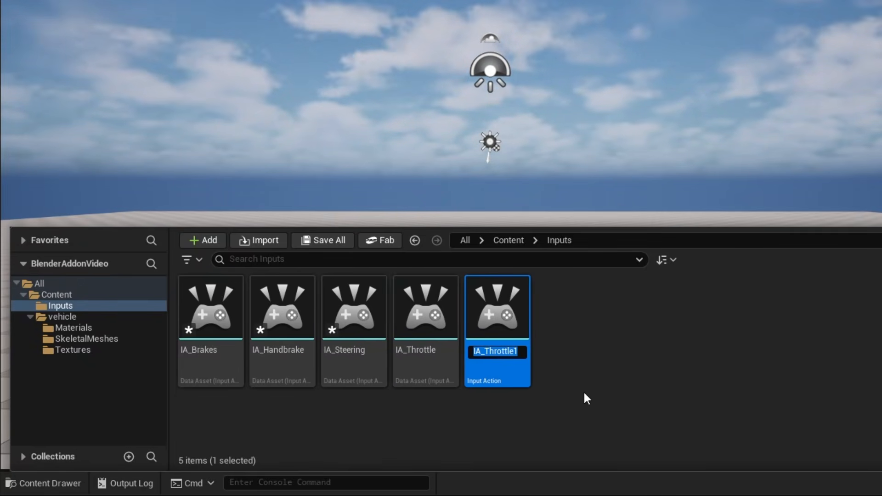
pyautogui.write('IA_LookAround')
pyautogui.press('Return')
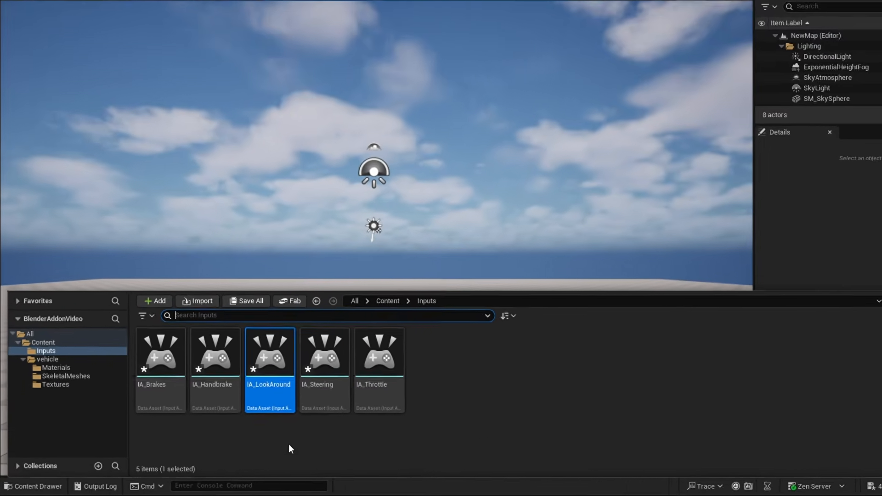
# Step: Set the Value Type of IA_LookAround to Axis2D (Vector2D) and close its editor
pyautogui.doubleClick(270, 354)
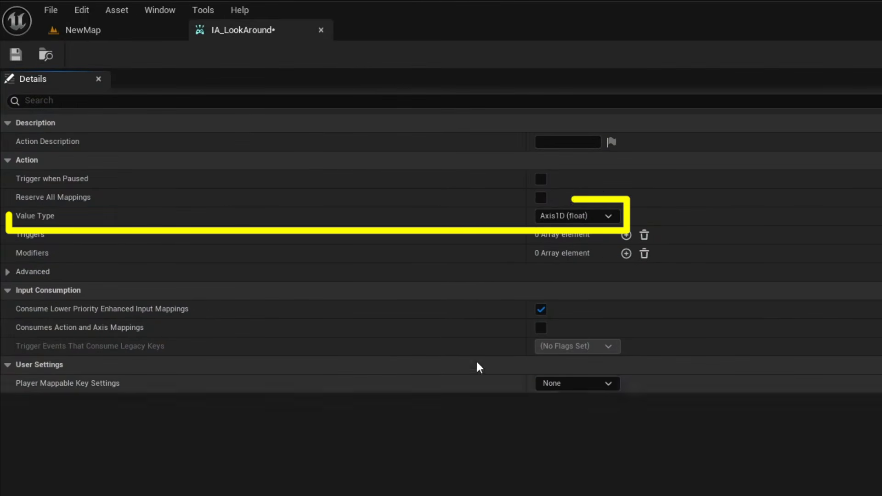
pyautogui.click(578, 256)
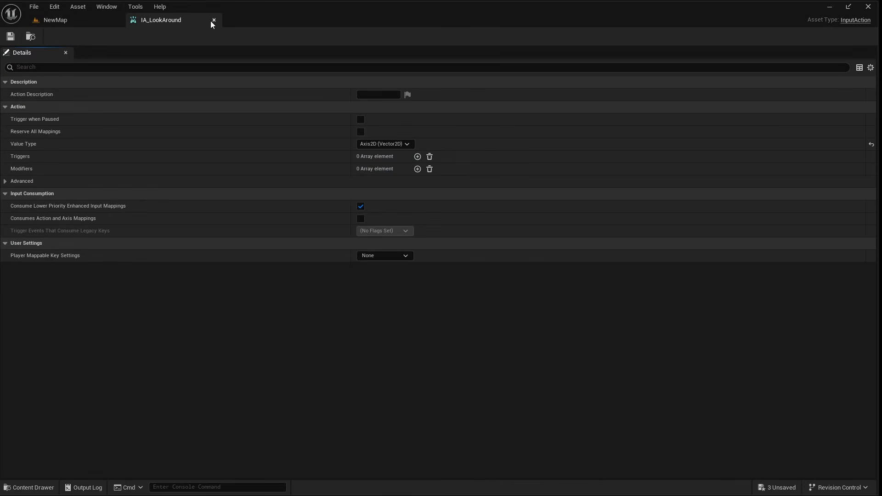
pyautogui.click(214, 19)
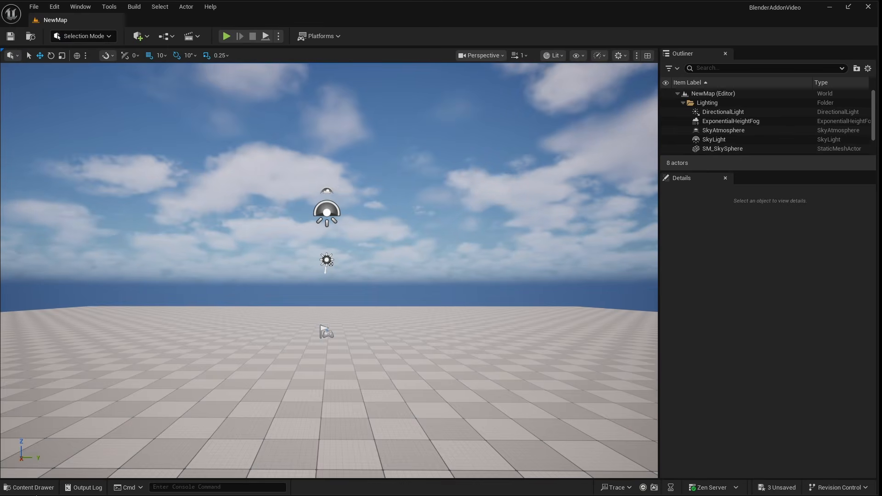
# Step: Set the Value Type of IA_Handbrake to Digital (bool) and save all modified input assets
pyautogui.hotkey('ctrl', 'space')
pyautogui.doubleClick(188, 381)
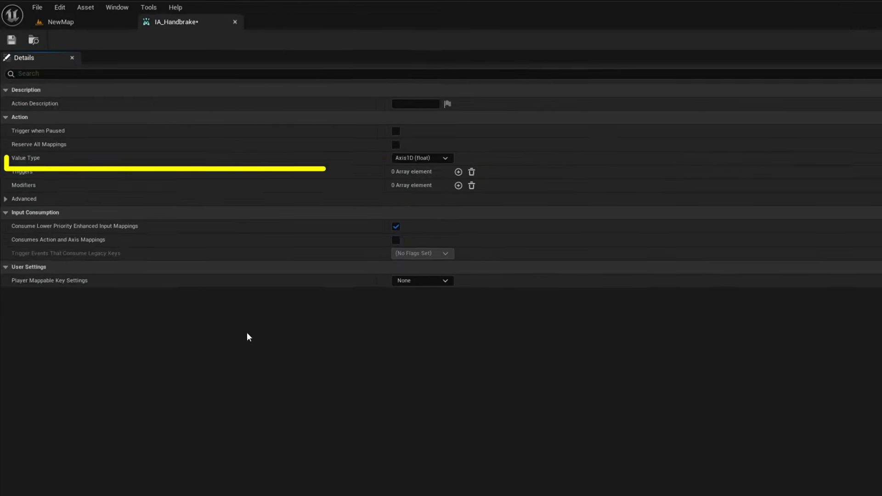
pyautogui.click(422, 158)
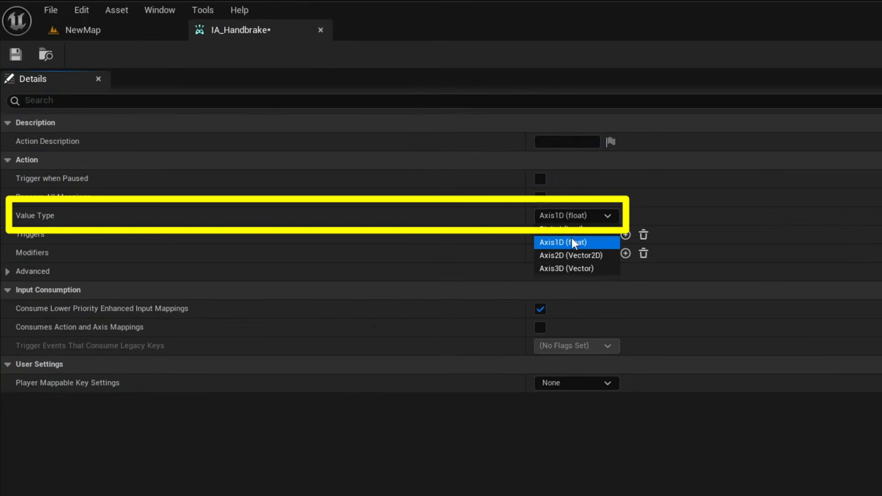
pyautogui.click(418, 177)
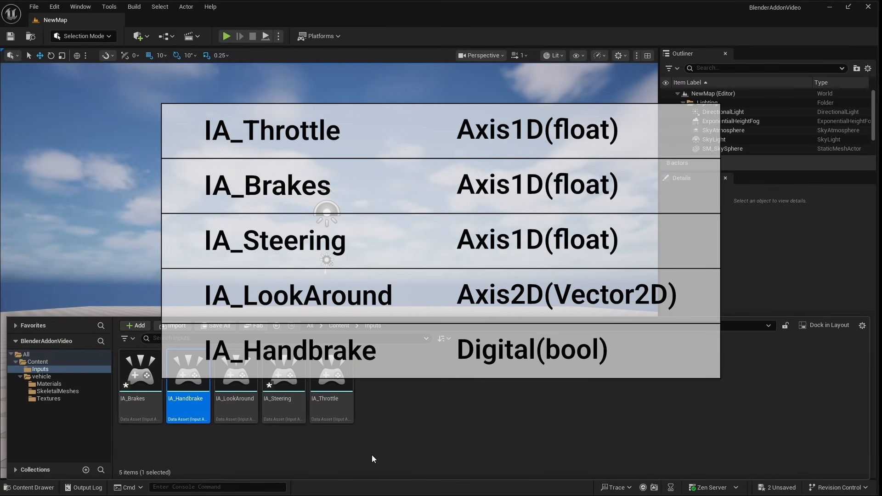
pyautogui.click(224, 327)
pyautogui.click(513, 347)
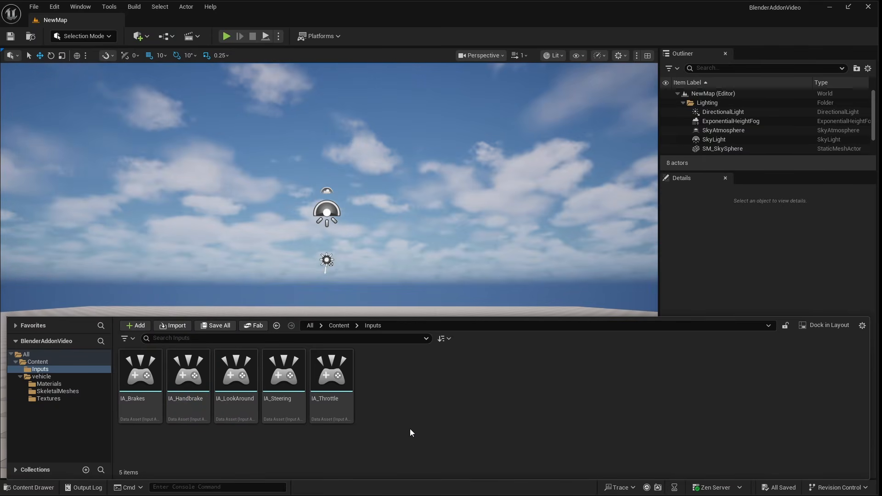
# Step: Create an Input Mapping Context named IMC_Default in the Inputs folder
pyautogui.rightClick(409, 429)
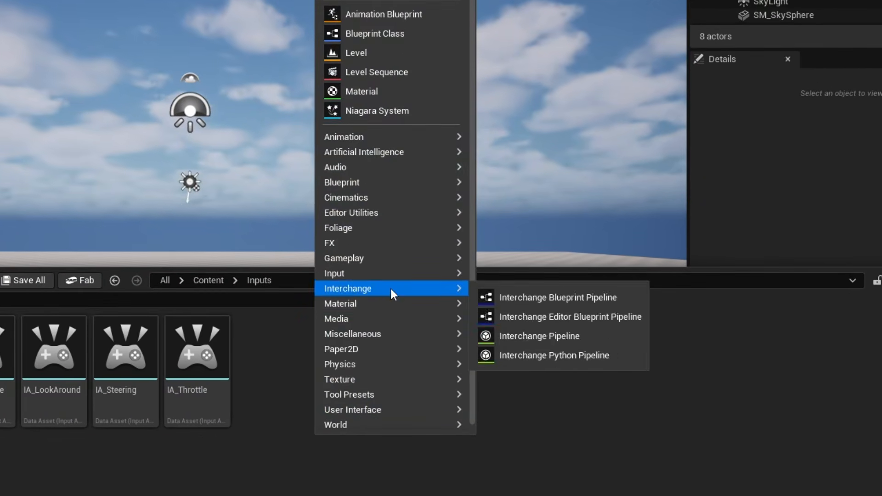
pyautogui.moveTo(422, 295)
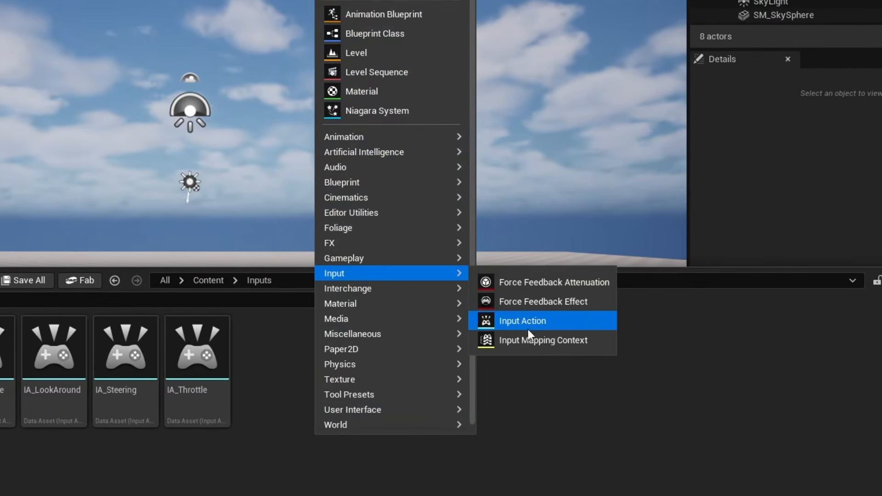
pyautogui.click(539, 349)
pyautogui.write('IMC_Default')
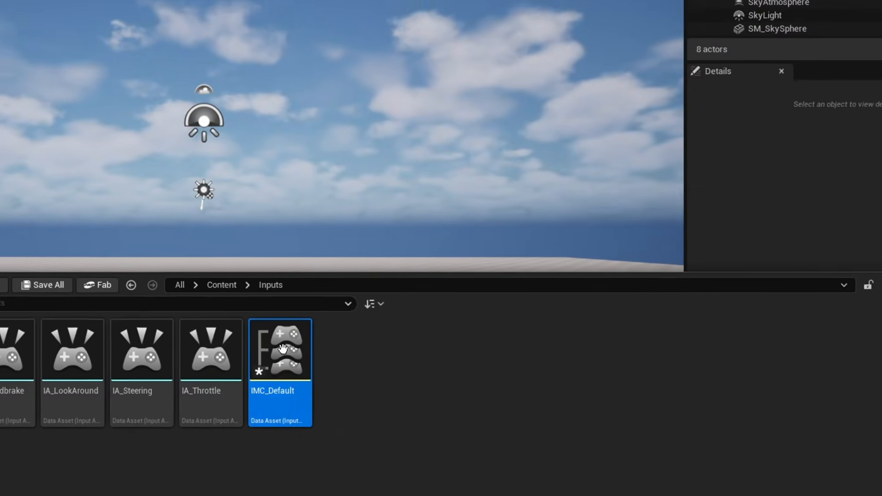
# Step: Open IMC_Default and add a mapping for IA_Throttle bound to the W key
pyautogui.doubleClick(274, 352)
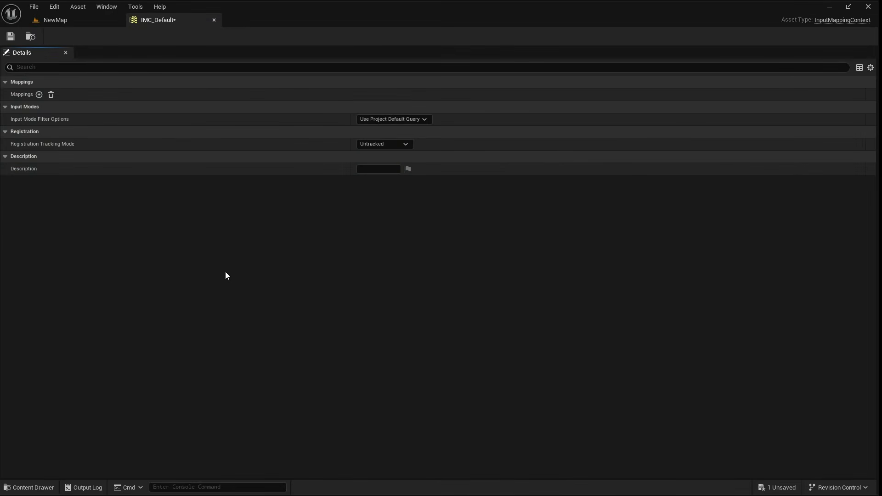
pyautogui.click(40, 94)
pyautogui.click(40, 107)
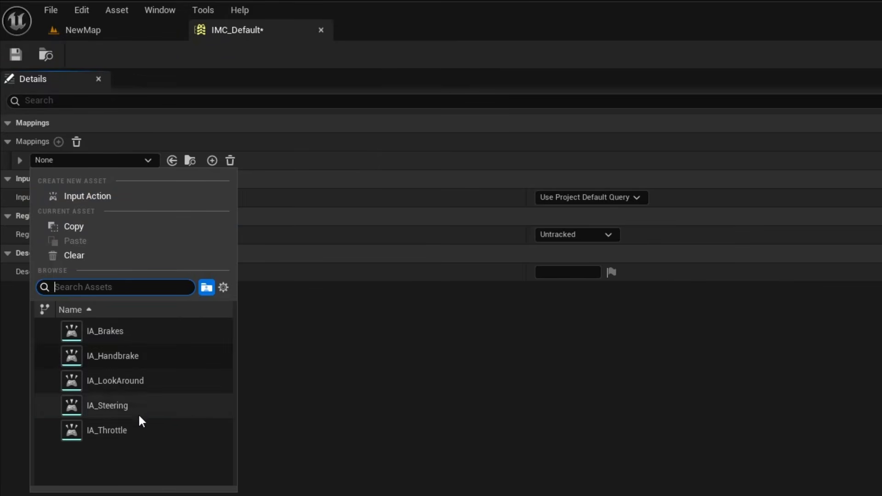
pyautogui.click(133, 430)
pyautogui.click(58, 180)
pyautogui.press('w')
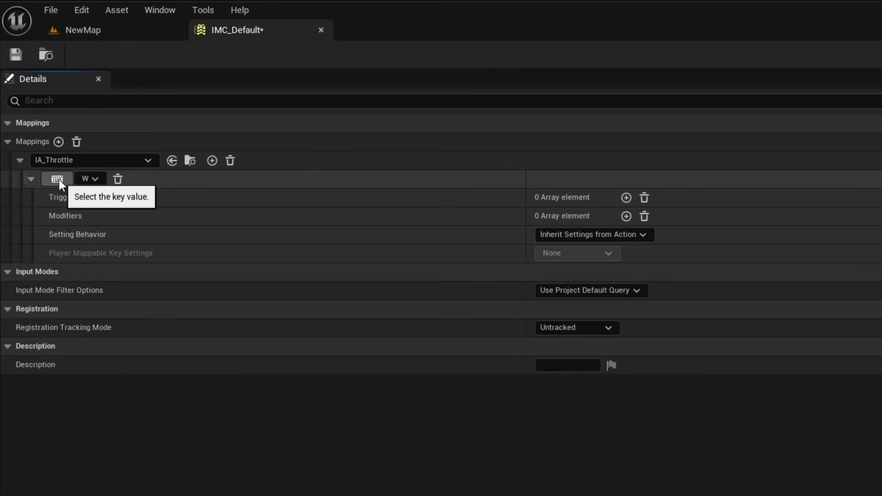
# Step: Add a mapping for IA_Brakes bound to the S key
pyautogui.click(59, 141)
pyautogui.click(89, 271)
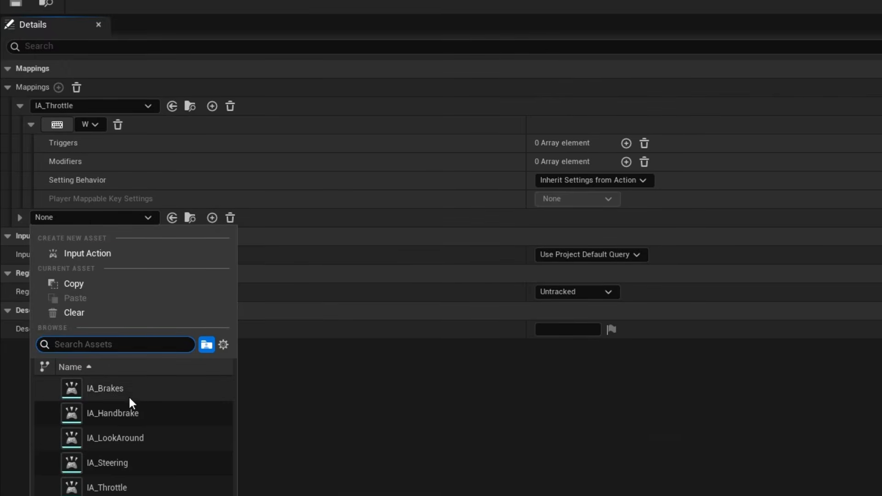
pyautogui.click(128, 396)
pyautogui.click(105, 237)
pyautogui.press('s')
# Step: Add a mapping for IA_Steering bound to the A and D keys
pyautogui.click(59, 88)
pyautogui.click(109, 328)
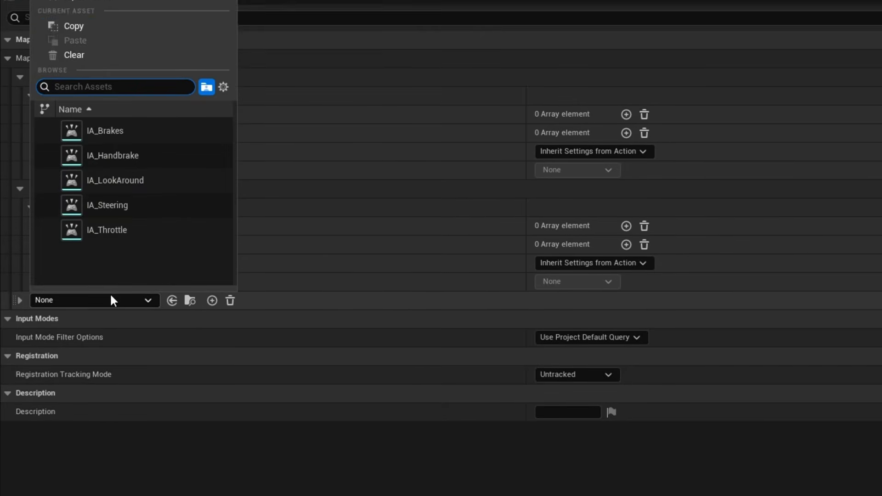
pyautogui.click(107, 204)
pyautogui.click(65, 321)
pyautogui.press('a')
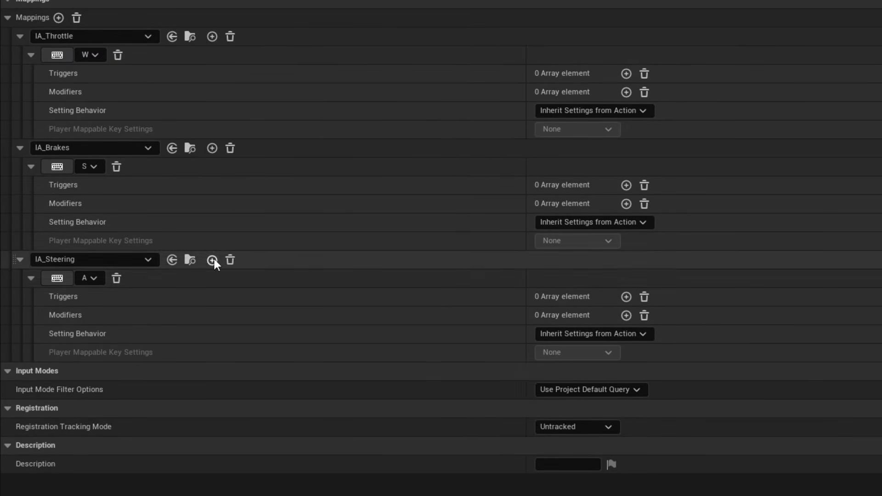
pyautogui.click(212, 261)
pyautogui.click(67, 369)
pyautogui.press('d')
# Step: Add a Negate modifier to the A key binding of IA_Steering
pyautogui.click(626, 315)
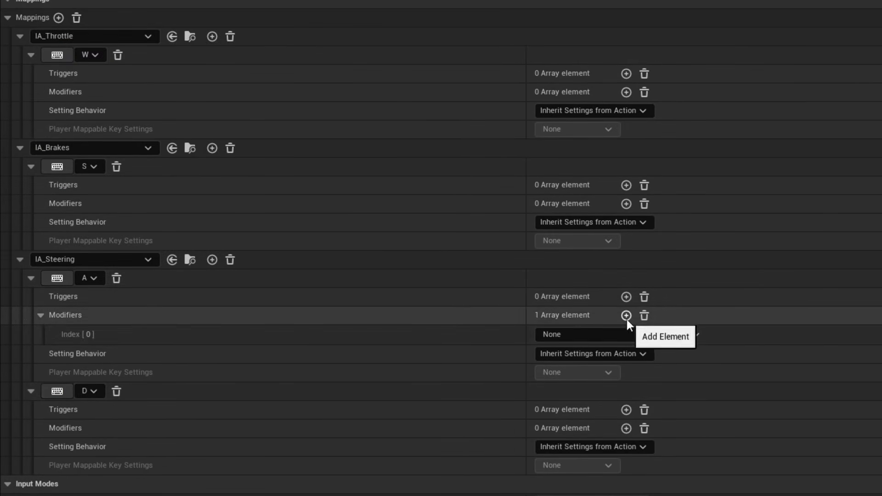
pyautogui.click(583, 334)
pyautogui.click(604, 409)
# Step: Add a mapping for IA_LookAround bound to Mouse XY 2D-Axis
pyautogui.click(59, 17)
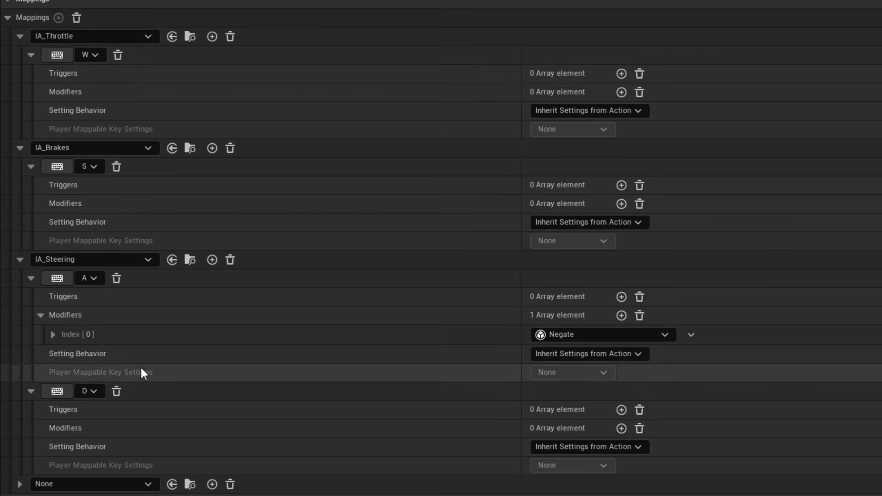
pyautogui.scroll(-4, 128, 429)
pyautogui.click(118, 396)
pyautogui.click(113, 274)
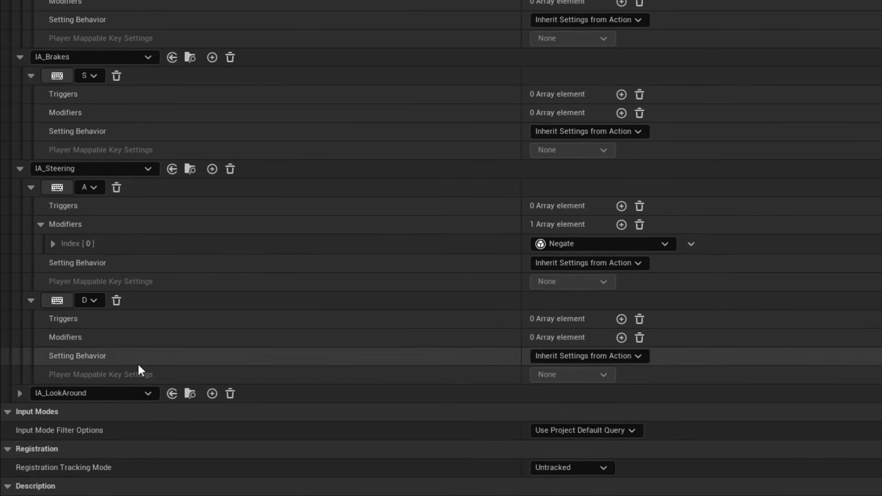
pyautogui.click(212, 394)
pyautogui.scroll(-2, 138, 388)
pyautogui.click(97, 375)
pyautogui.click(82, 116)
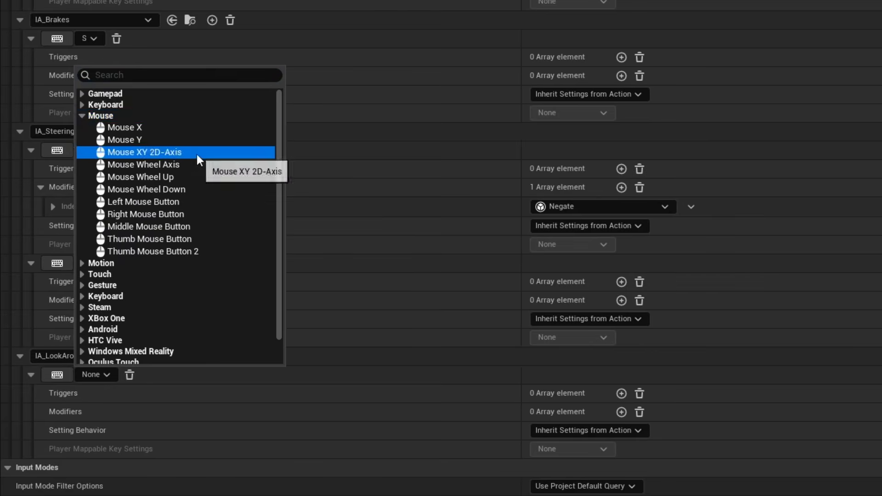
pyautogui.click(196, 154)
# Step: Add a mapping for IA_Handbrake bound to the Space Bar and collapse the expanded look-around and steering key entries
pyautogui.scroll(-2, 92, 400)
pyautogui.scroll(4, 86, 41)
pyautogui.click(59, 17)
pyautogui.scroll(-5, 87, 115)
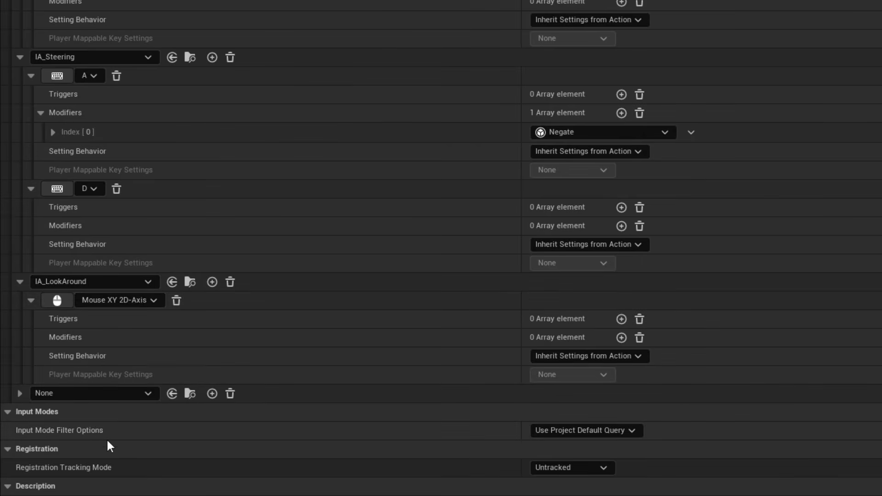
pyautogui.click(120, 394)
pyautogui.click(111, 249)
pyautogui.scroll(-3, 114, 439)
pyautogui.click(20, 394)
pyautogui.click(59, 413)
pyautogui.press('space')
pyautogui.click(31, 301)
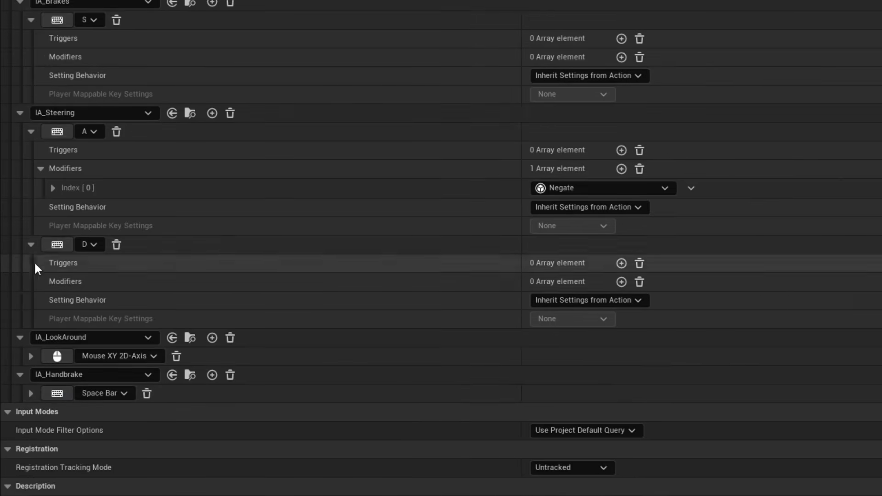
pyautogui.click(30, 244)
pyautogui.click(31, 87)
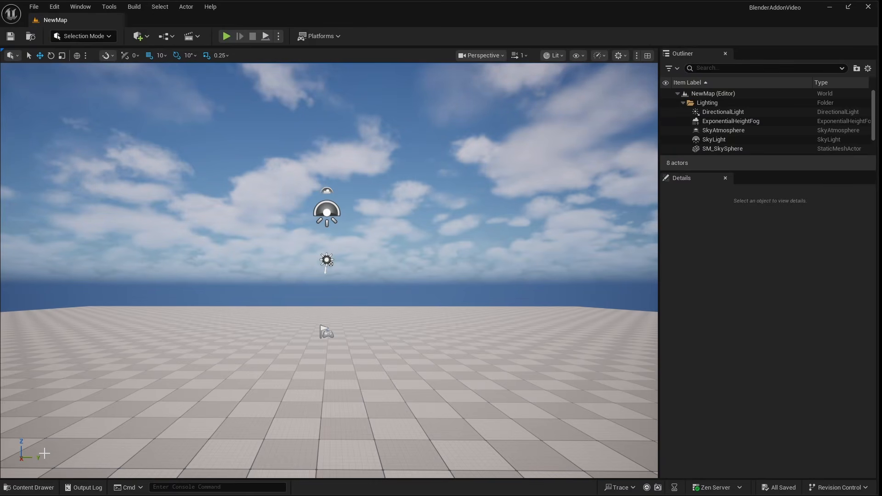
# Step: Create a Blueprint Class in the Content folder with parent class WheeledVehiclePawn and name it BP_Vehicle
pyautogui.click(31, 487)
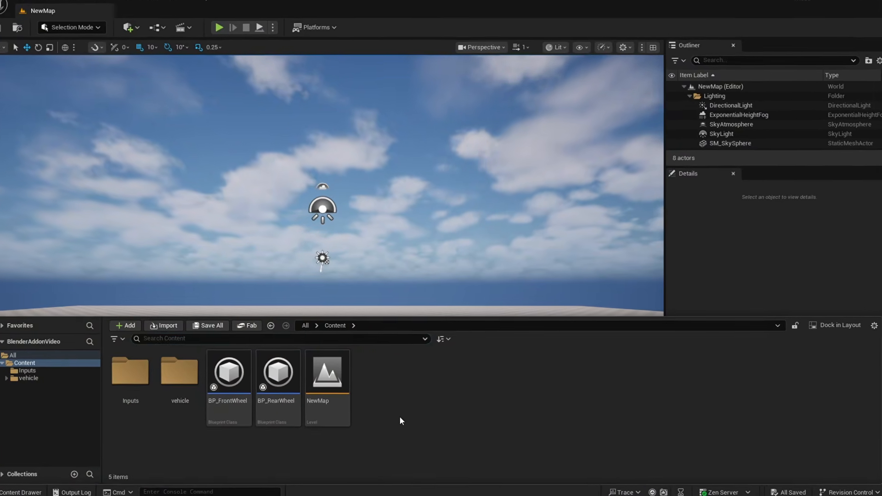
pyautogui.rightClick(400, 415)
pyautogui.click(452, 148)
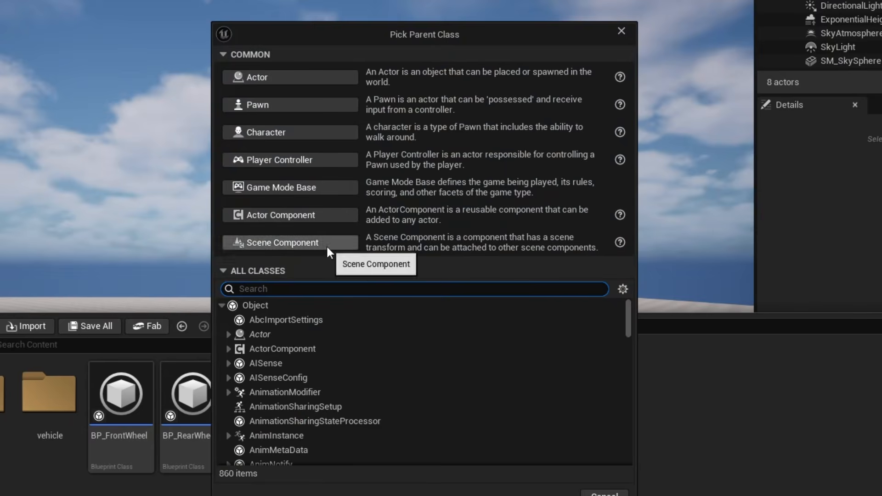
pyautogui.click(307, 288)
pyautogui.write('wheele')
pyautogui.click(293, 349)
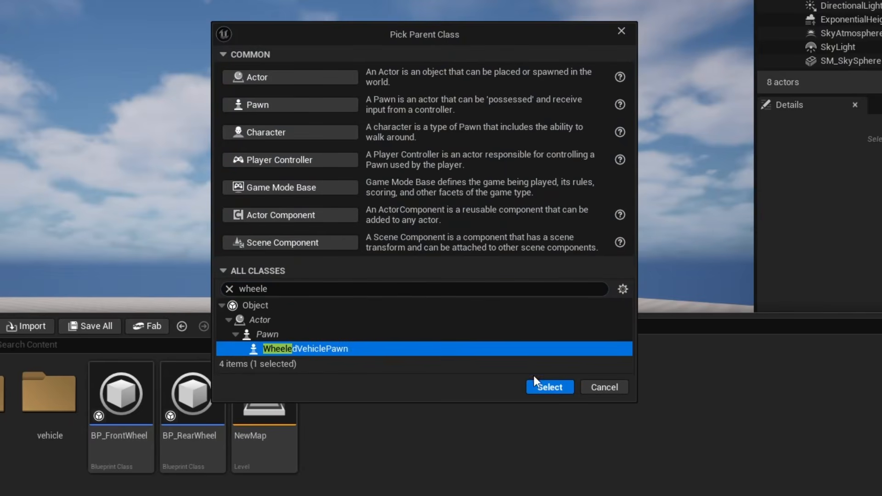
pyautogui.click(541, 386)
pyautogui.write('BP_Vehicle')
pyautogui.press('Return')
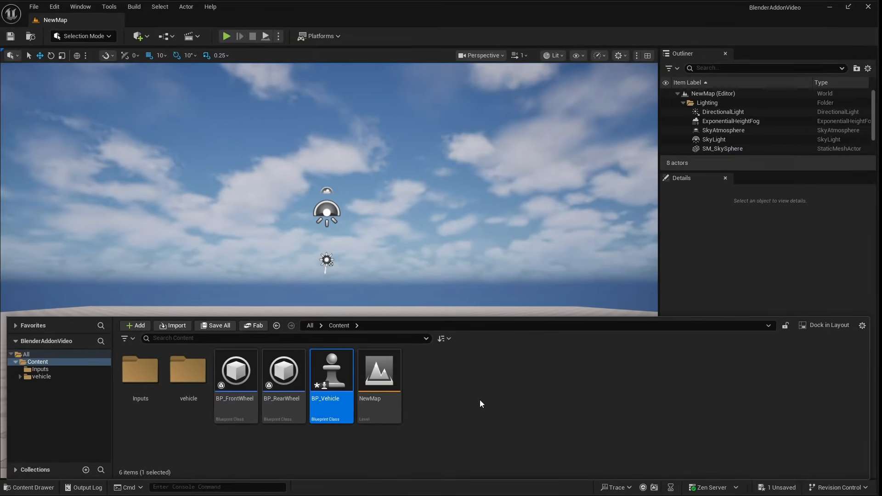
# Step: Open BP_Vehicle and set its Mesh component's Skeletal Mesh Asset to vehicle and Anim Class to vehicle_Skeleton_AnimBlueprint
pyautogui.press('Return')
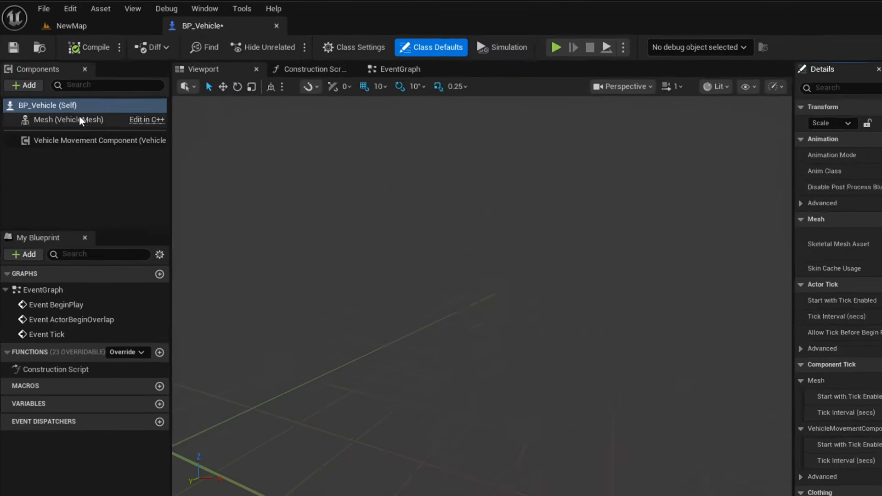
pyautogui.click(80, 119)
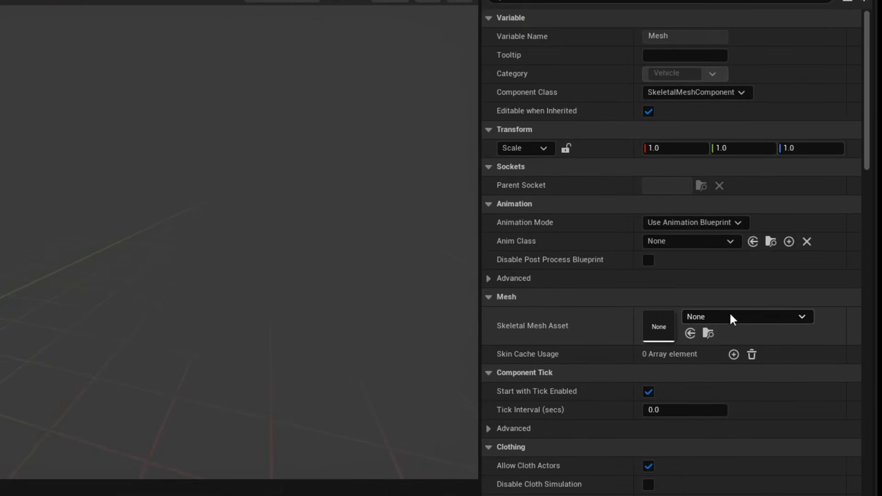
pyautogui.click(730, 316)
pyautogui.click(732, 146)
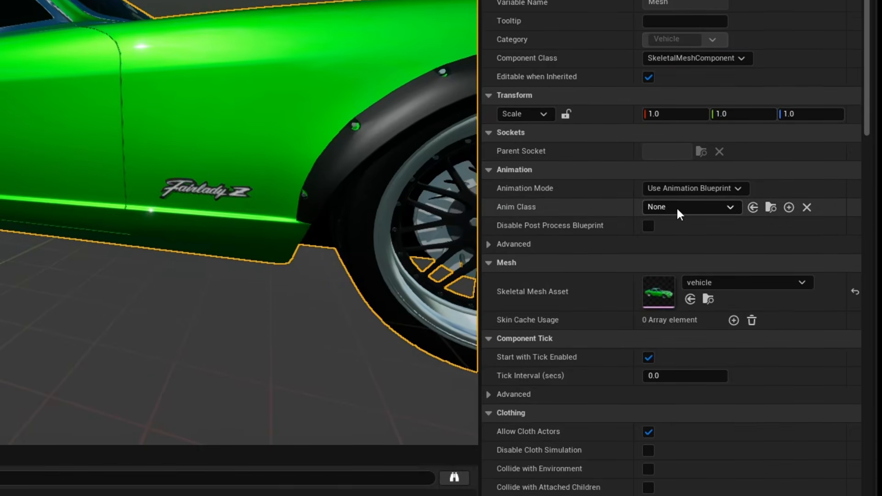
pyautogui.click(677, 243)
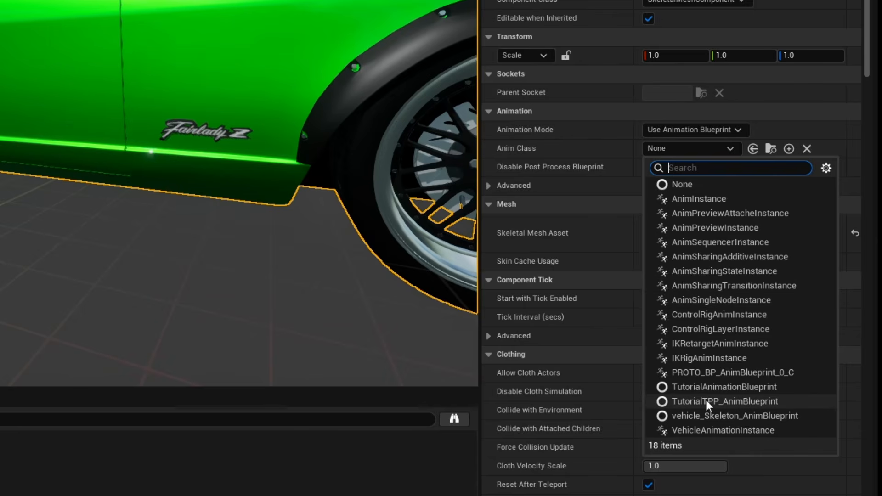
pyautogui.click(709, 416)
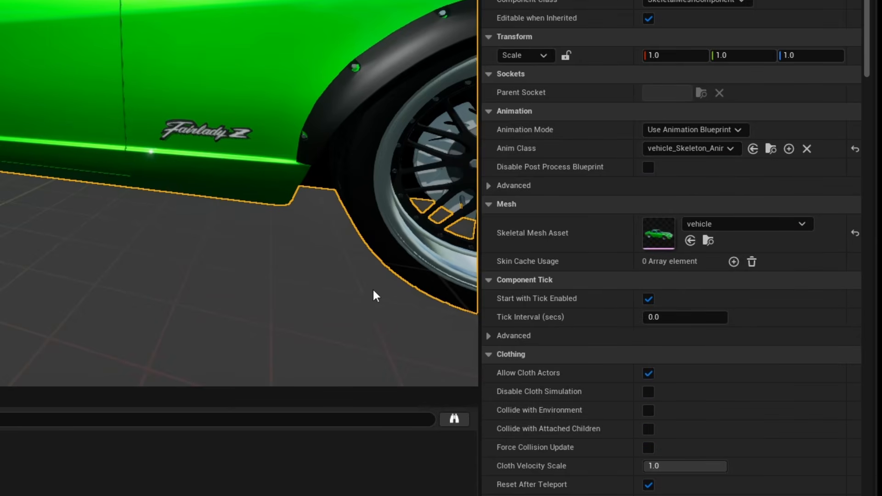
# Step: Enable Simulate Physics on BP_Vehicle's Mesh component
pyautogui.scroll(-20, 565, 250)
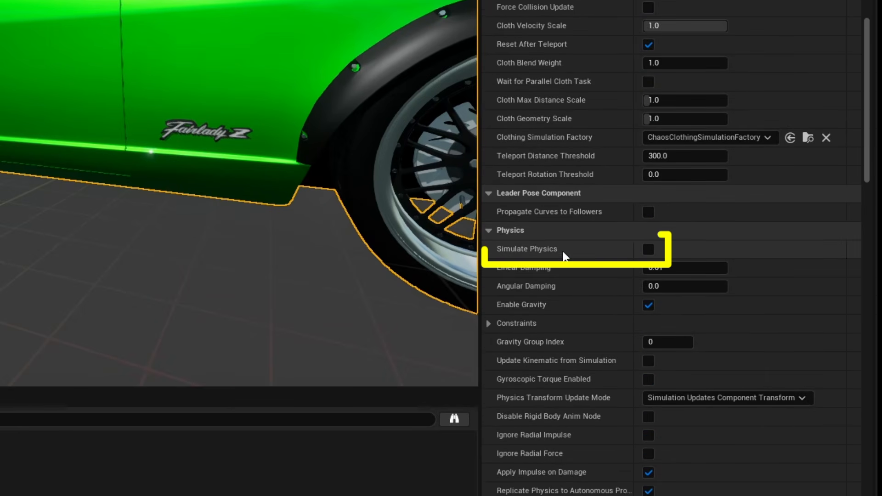
pyautogui.click(649, 248)
pyautogui.scroll(-1, 648, 248)
# Step: Add a SpringArm component under the vehicle Mesh and a Camera component under the SpringArm
pyautogui.click(31, 101)
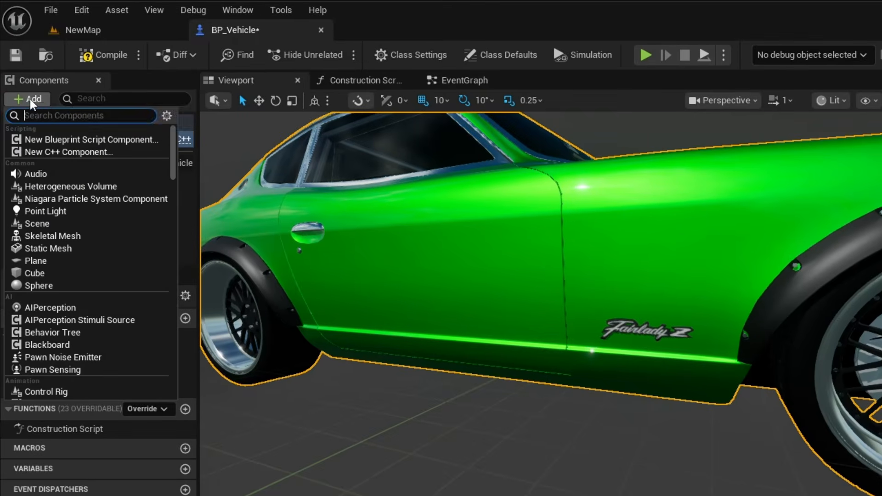
pyautogui.write('spring')
pyautogui.click(41, 140)
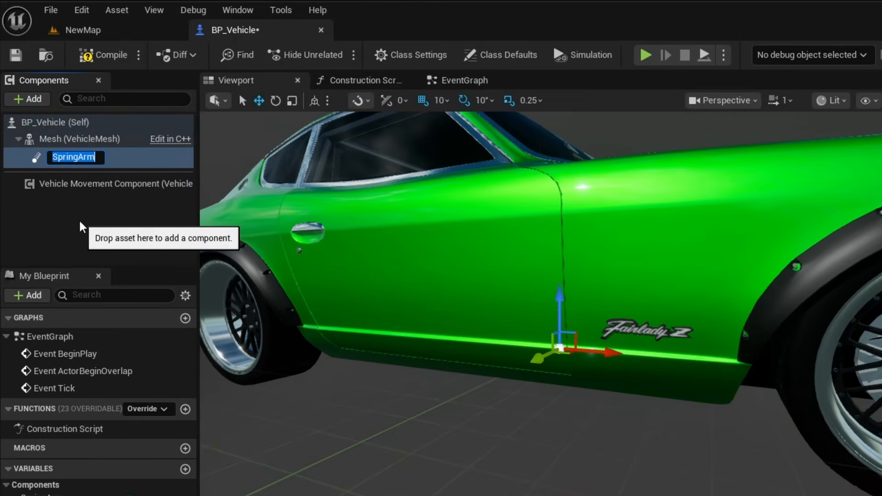
pyautogui.click(46, 99)
pyautogui.write('camera')
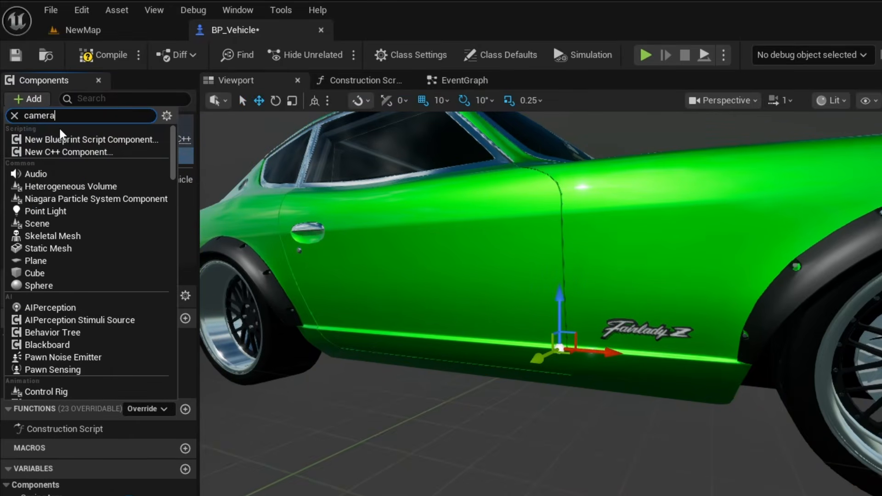
pyautogui.click(57, 140)
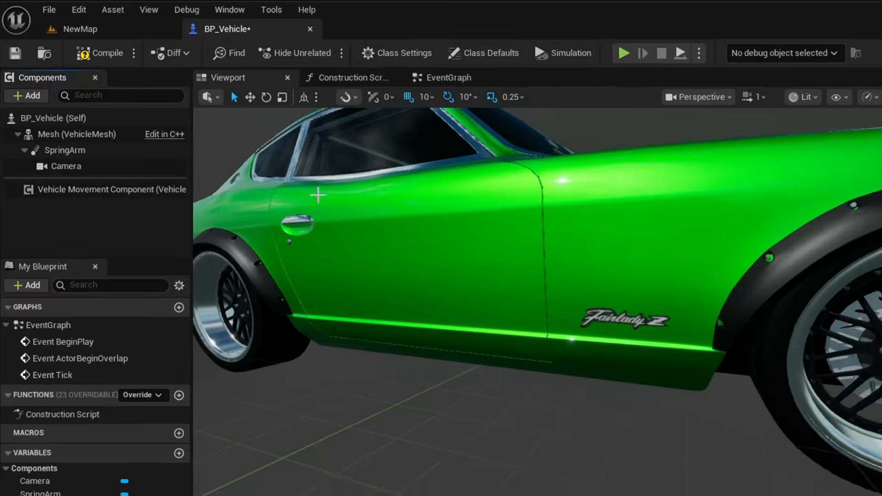
# Step: Lengthen the SpringArm and tilt it so the camera looks down on the car from behind
pyautogui.scroll(-5, 317, 195)
pyautogui.click(65, 150)
pyautogui.moveTo(582, 202)
pyautogui.mouseDown(button='right')
pyautogui.moveTo(577, 193)
pyautogui.moveTo(582, 202)
pyautogui.mouseUp(button='right')
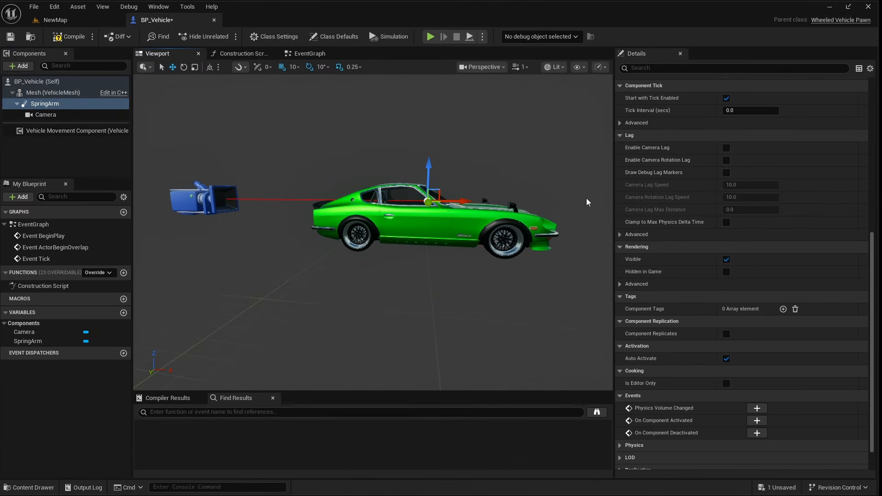
pyautogui.scroll(6, 714, 203)
pyautogui.moveTo(744, 187); pyautogui.dragTo(764, 187)
pyautogui.moveTo(528, 216); pyautogui.dragTo(505, 225, button='right')
pyautogui.press('e')
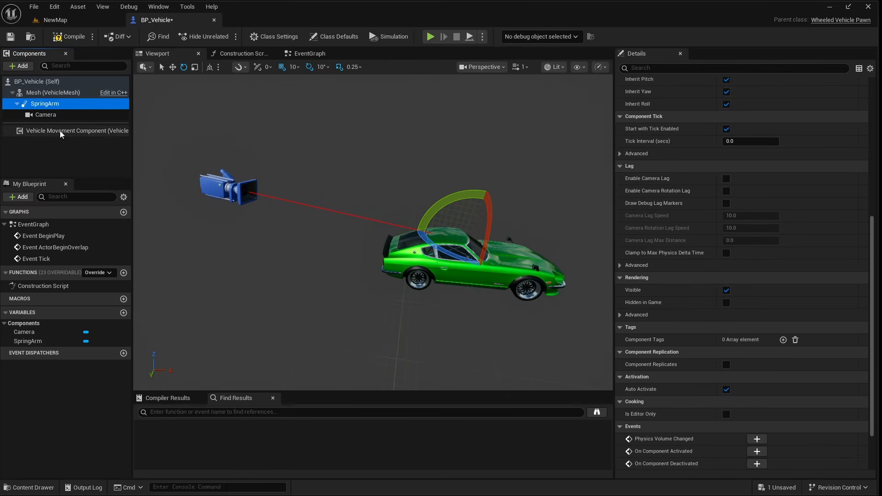
# Step: Add four Wheel Setups elements to the Vehicle Movement Component and expand the first one to its bone name
pyautogui.click(61, 132)
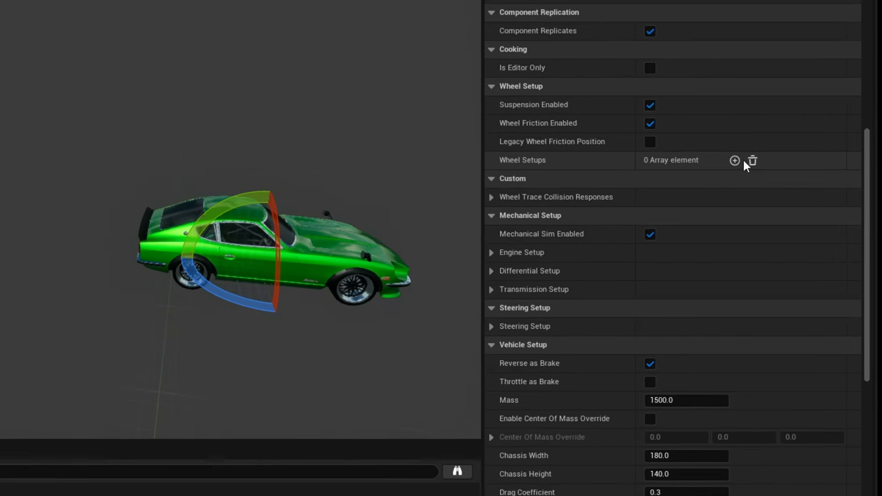
pyautogui.click(782, 203)
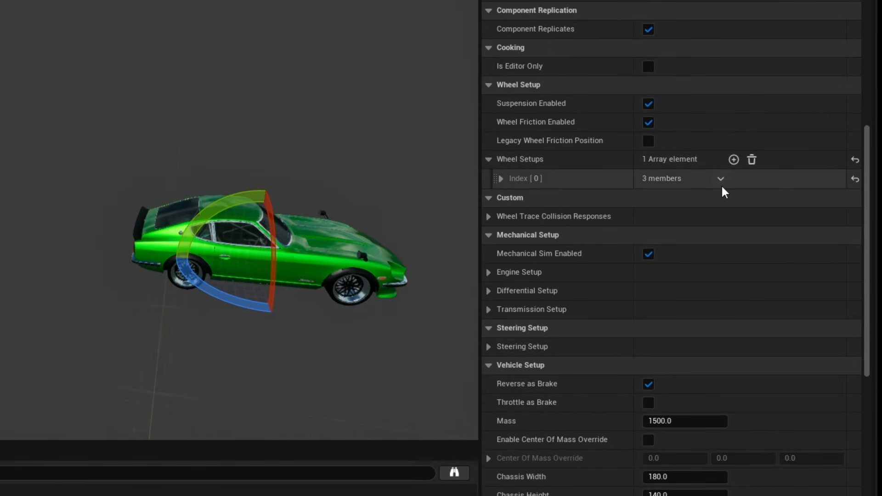
pyautogui.click(733, 159)
pyautogui.click(733, 160)
pyautogui.click(734, 159)
pyautogui.click(500, 178)
pyautogui.click(675, 216)
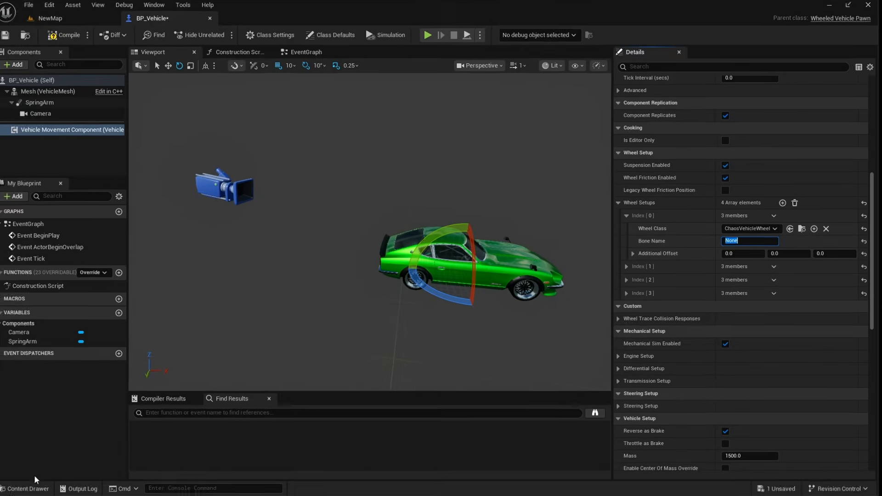
# Step: Open vehicle_Skeleton from the SkeletalMeshes folder, check the wheel bone names, and return to BP_Vehicle
pyautogui.click(29, 488)
pyautogui.click(41, 376)
pyautogui.click(57, 390)
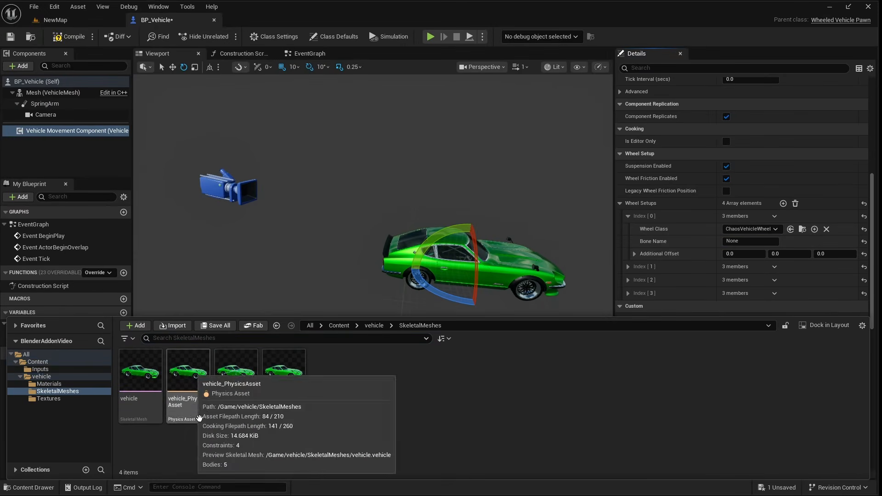
pyautogui.doubleClick(238, 376)
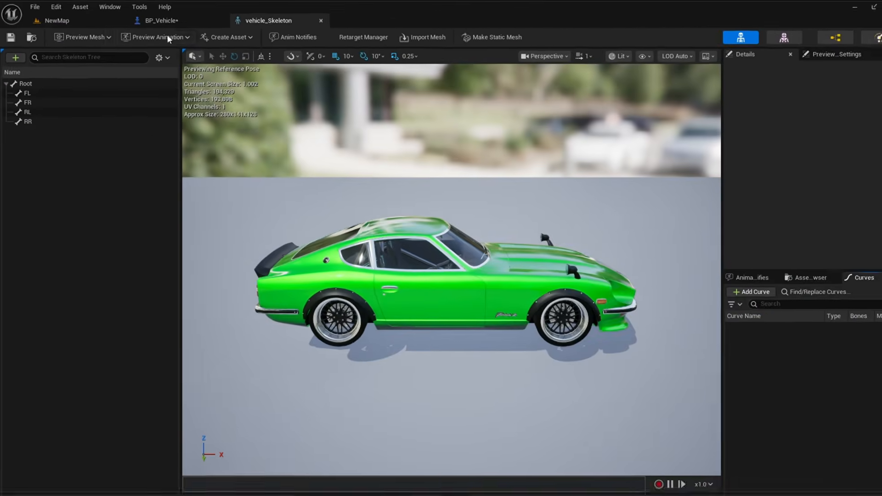
pyautogui.click(161, 21)
# Step: Set the bone names of wheel setups 0 to 3 to FL, FR, RL and RR
pyautogui.click(757, 239)
pyautogui.write('FL')
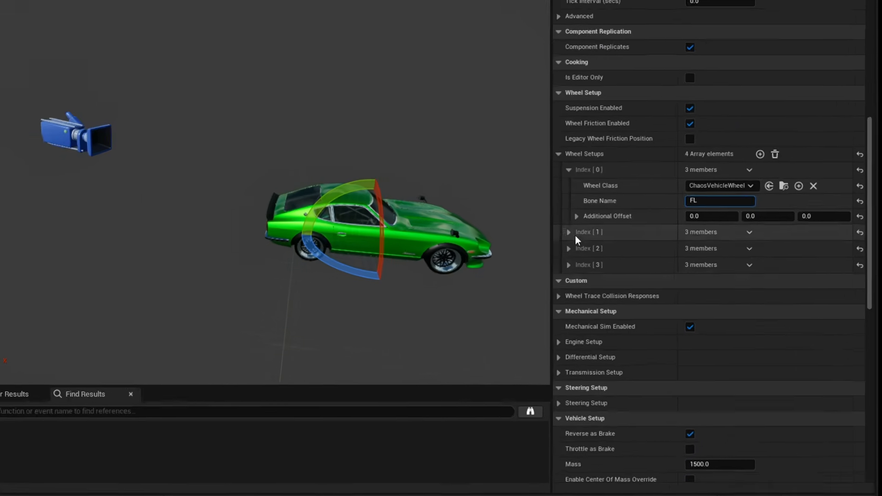
pyautogui.click(571, 234)
pyautogui.click(680, 230)
pyautogui.write('FR')
pyautogui.click(501, 269)
pyautogui.click(678, 303)
pyautogui.write('RL')
pyautogui.click(500, 344)
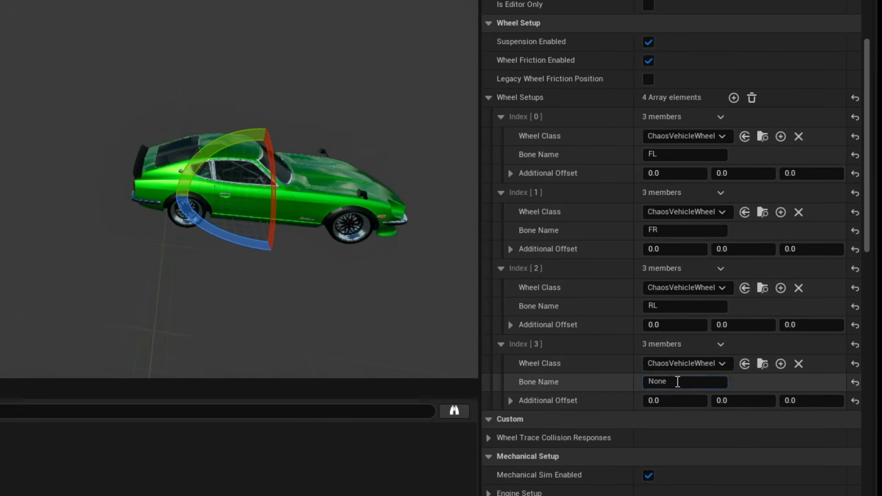
pyautogui.moveTo(677, 382); pyautogui.dragTo(484, 370)
pyautogui.write('RR')
# Step: Set the wheel class to BP_FrontWheel for the FL and FR wheels and BP_RearWheel for the RL and RR wheels
pyautogui.click(686, 136)
pyautogui.click(700, 186)
pyautogui.click(684, 212)
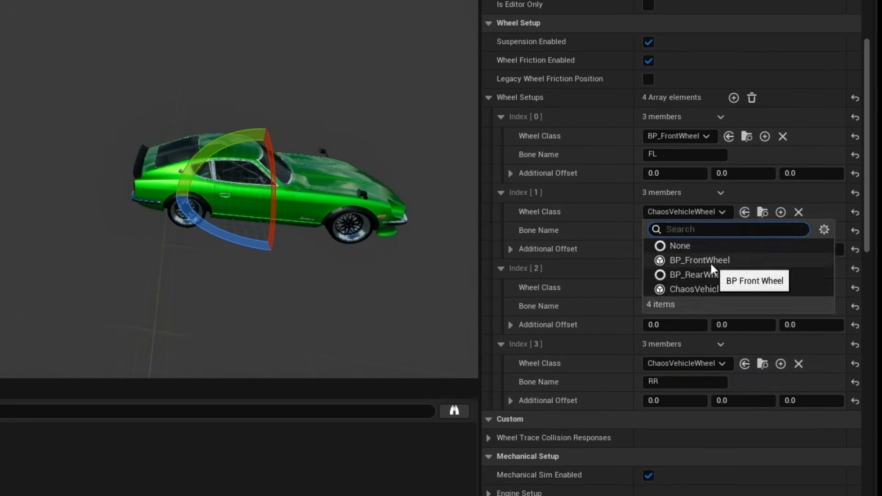
pyautogui.click(710, 260)
pyautogui.click(684, 288)
pyautogui.click(699, 348)
pyautogui.click(684, 363)
pyautogui.click(679, 426)
pyautogui.click(504, 384)
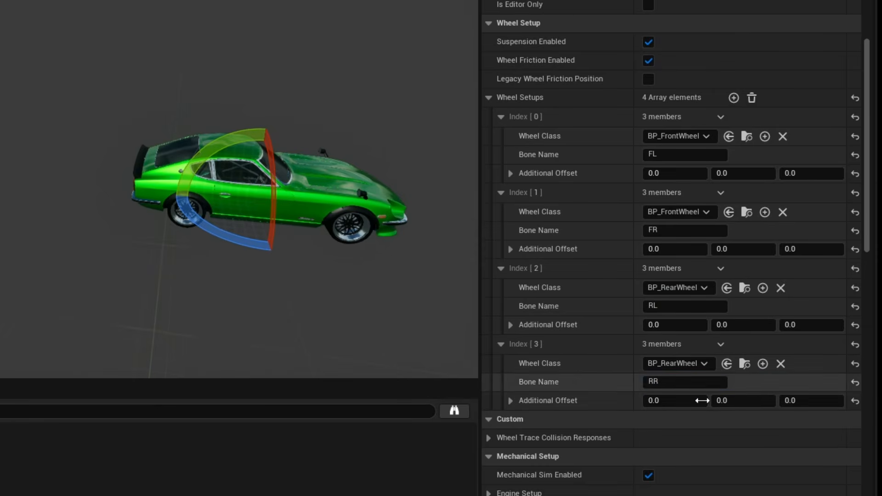
# Step: Create an external torque curve for the Engine Setup and save it as VehicleMovementComp_ExternalCurve in the Content folder
pyautogui.scroll(-9, 544, 317)
pyautogui.scroll(10, 626, 277)
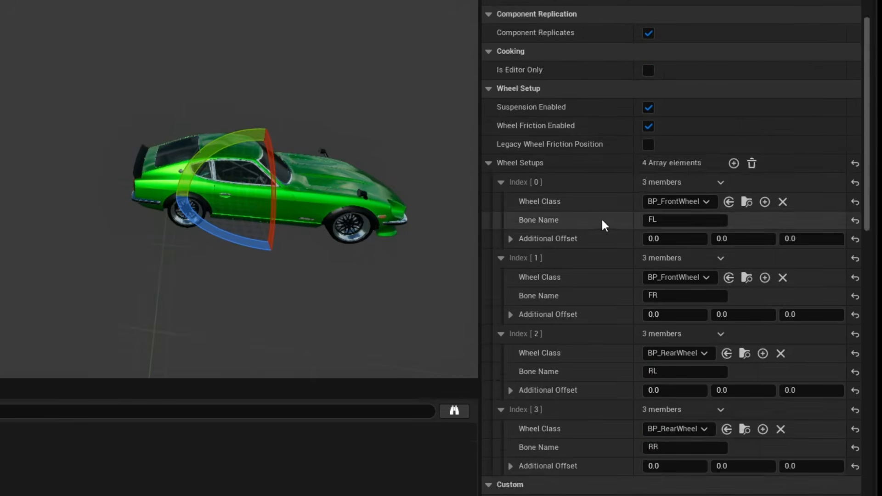
pyautogui.scroll(-7, 607, 133)
pyautogui.click(488, 119)
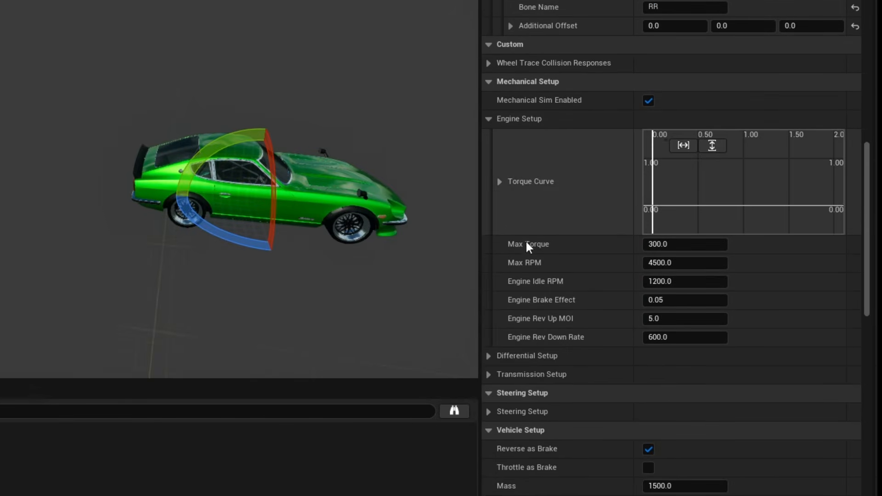
pyautogui.click(498, 181)
pyautogui.click(735, 281)
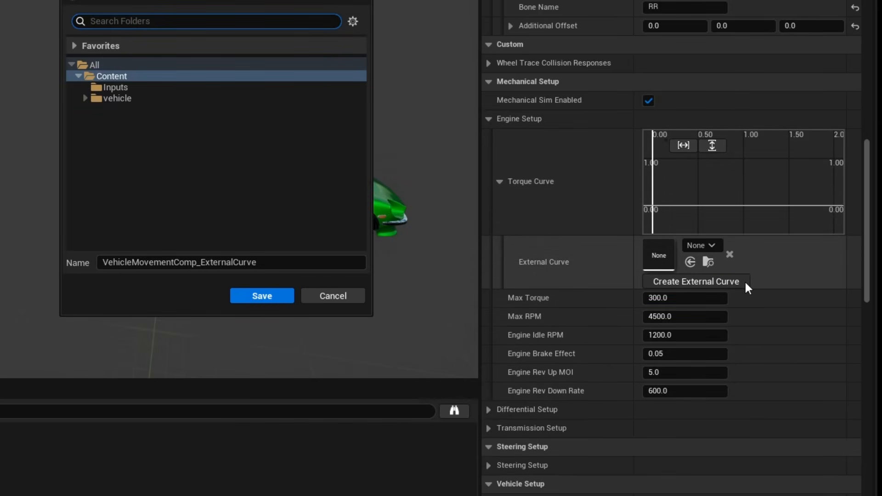
pyautogui.click(259, 297)
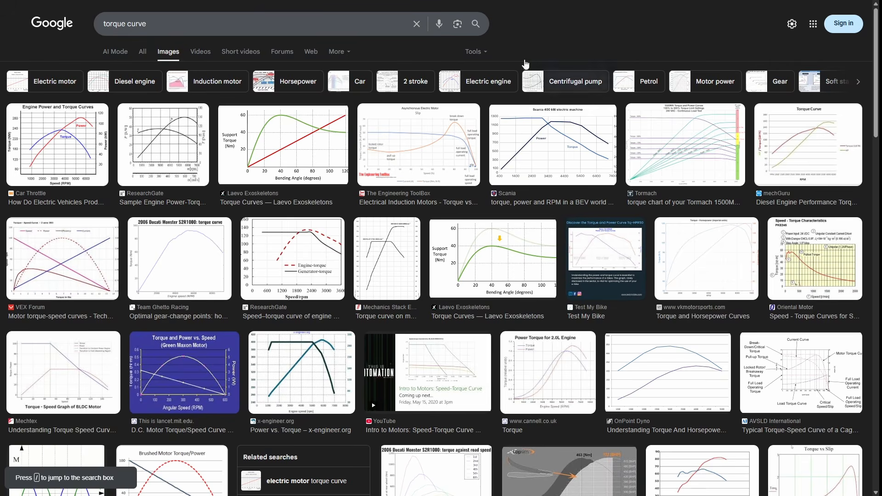
# Step: Browse reference torque curve images and add a key at time 0 with value 0 to VehicleMovementComp_ExternalCurve
pyautogui.scroll(-5, 540, 60)
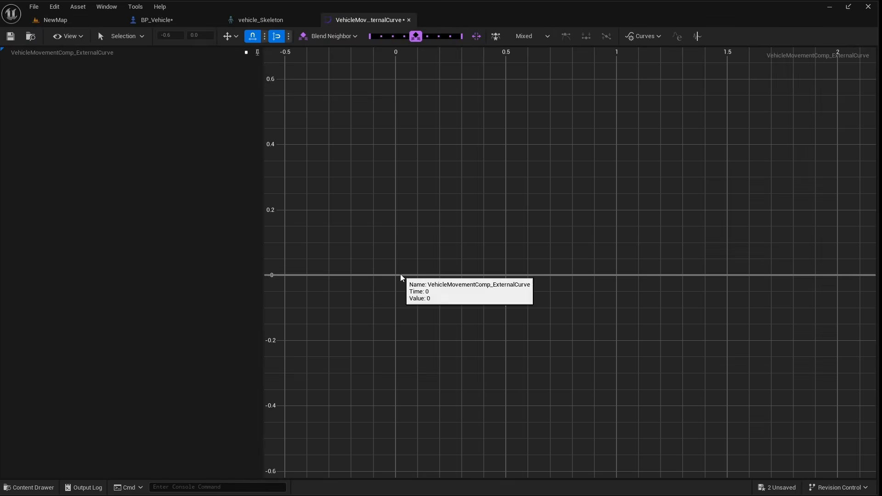
pyautogui.rightClick(400, 277)
pyautogui.click(426, 304)
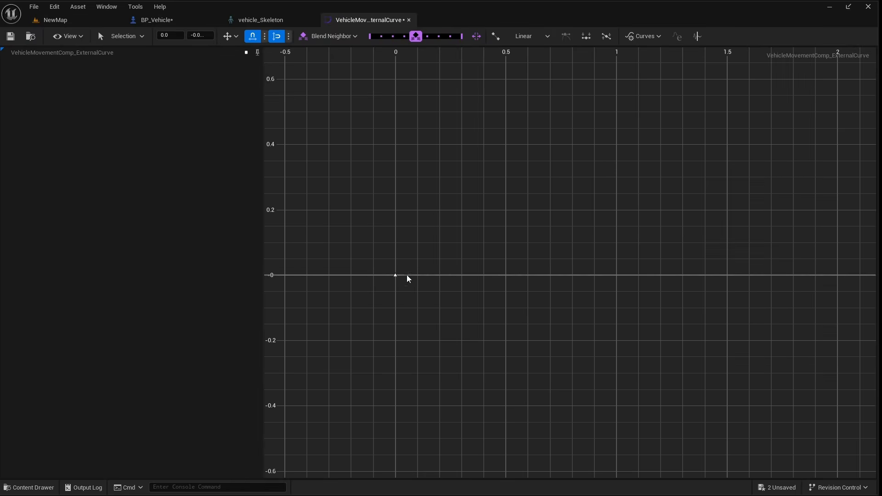
pyautogui.click(170, 33)
pyautogui.press('Tab')
pyautogui.write('0')
pyautogui.press('Tab')
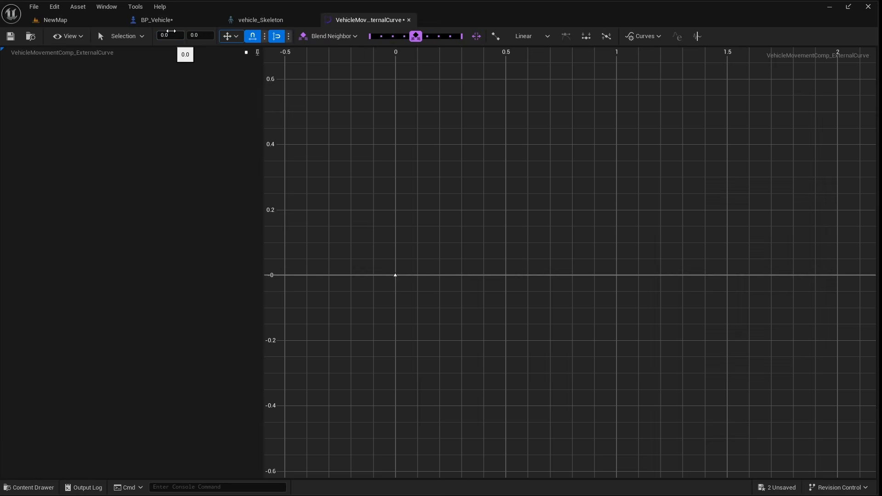
# Step: Add a second key to the torque curve at time 1 with value 1
pyautogui.rightClick(617, 277)
pyautogui.click(634, 305)
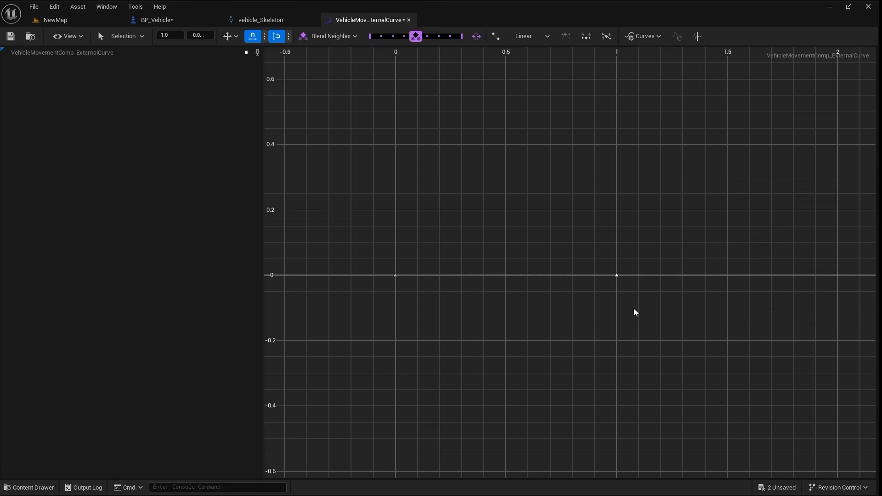
pyautogui.click(177, 36)
pyautogui.write('1')
pyautogui.press('Tab')
pyautogui.write('1')
pyautogui.press('Return')
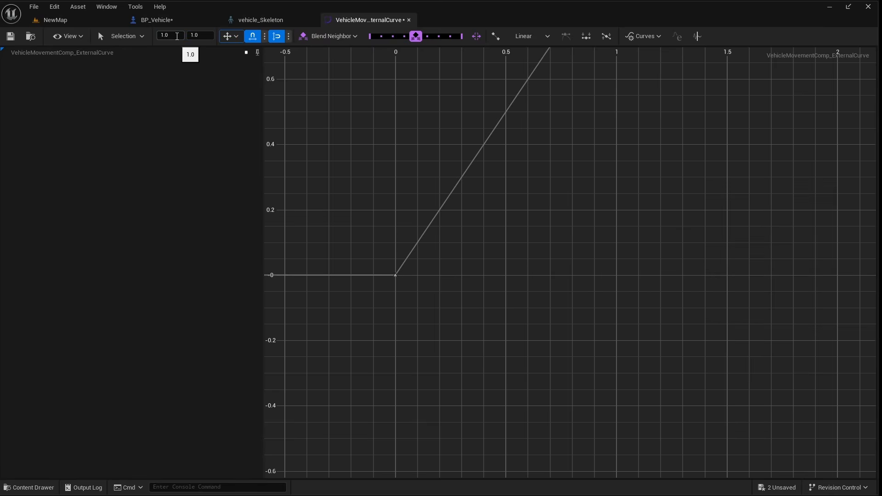
# Step: Fit all torque curve keys in the view, then save the curve and the BP_Vehicle blueprint
pyautogui.click(69, 35)
pyautogui.click(384, 161)
pyautogui.hotkey('ctrl', 'a')
pyautogui.click(69, 35)
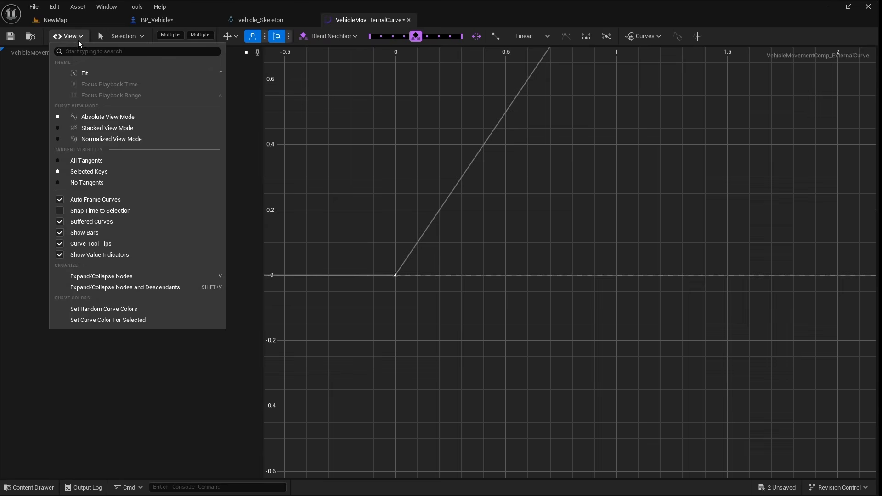
pyautogui.click(94, 76)
pyautogui.click(11, 37)
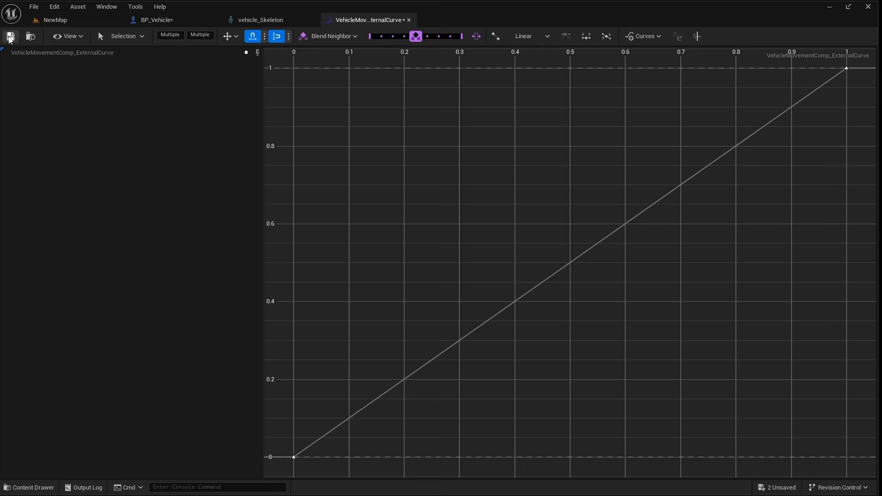
pyautogui.click(157, 20)
pyautogui.click(11, 37)
# Step: In BP_Vehicle's EventGraph, add a Get Player Controller node and connect its return value to an Enhanced Input Local Player Subsystem node
pyautogui.click(309, 54)
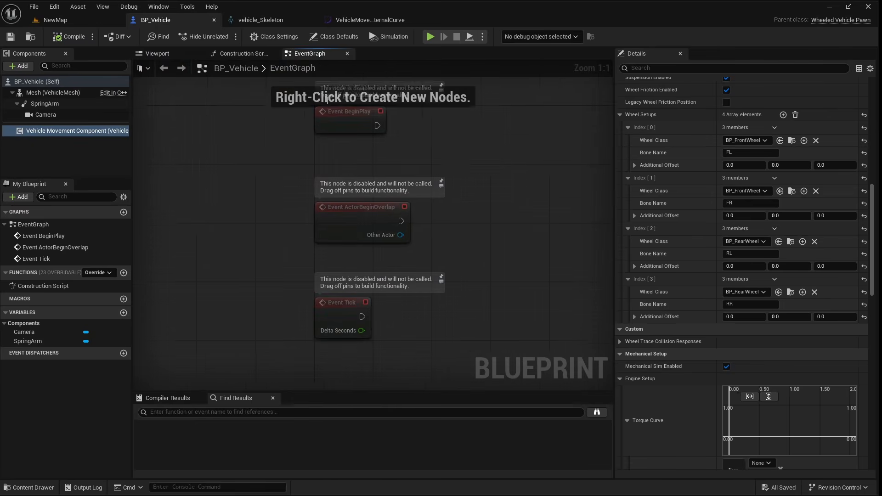
pyautogui.moveTo(614, 192); pyautogui.dragTo(668, 196)
pyautogui.moveTo(282, 161); pyautogui.dragTo(252, 156, button='right')
pyautogui.rightClick(252, 156)
pyautogui.write('get p')
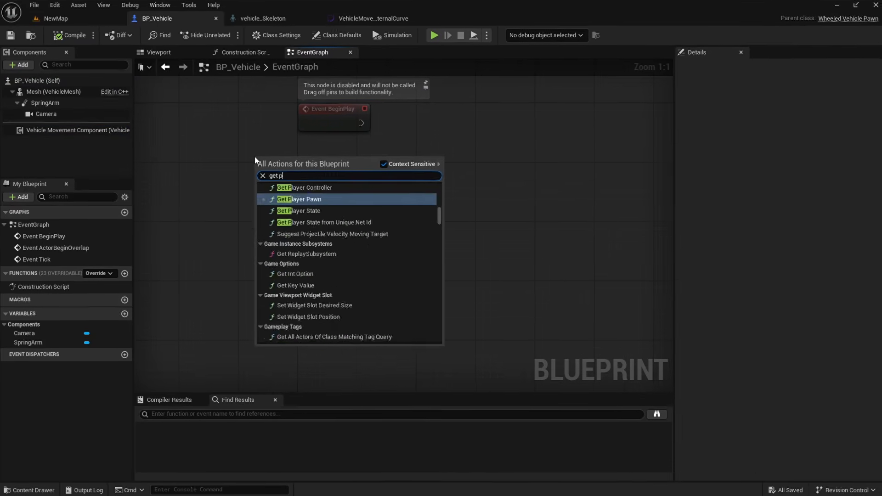
pyautogui.click(299, 185)
pyautogui.moveTo(275, 157); pyautogui.dragTo(245, 141)
pyautogui.moveTo(299, 161); pyautogui.dragTo(327, 230, button='right')
pyautogui.moveTo(357, 228); pyautogui.dragTo(450, 202)
pyautogui.click(518, 311)
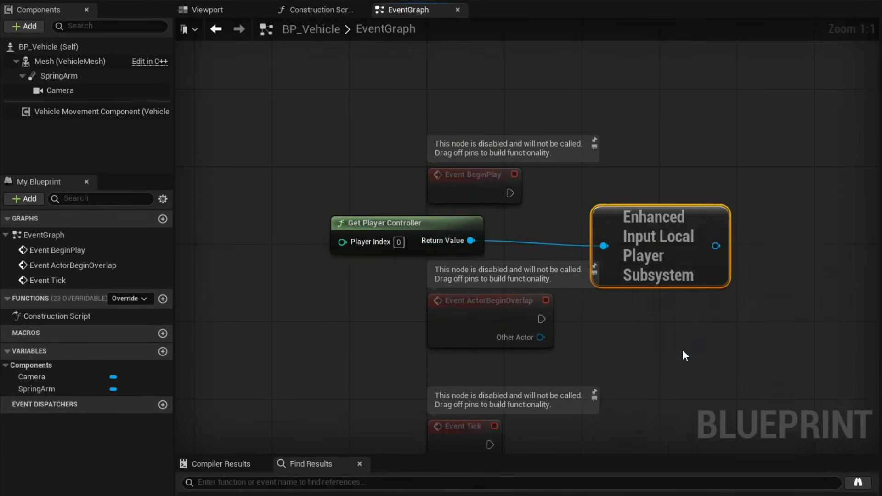
# Step: Add an Add Mapping Context node targeting the Enhanced Input subsystem and run it from Event BeginPlay
pyautogui.moveTo(669, 264); pyautogui.dragTo(592, 264)
pyautogui.moveTo(637, 246); pyautogui.dragTo(684, 190)
pyautogui.write('add map')
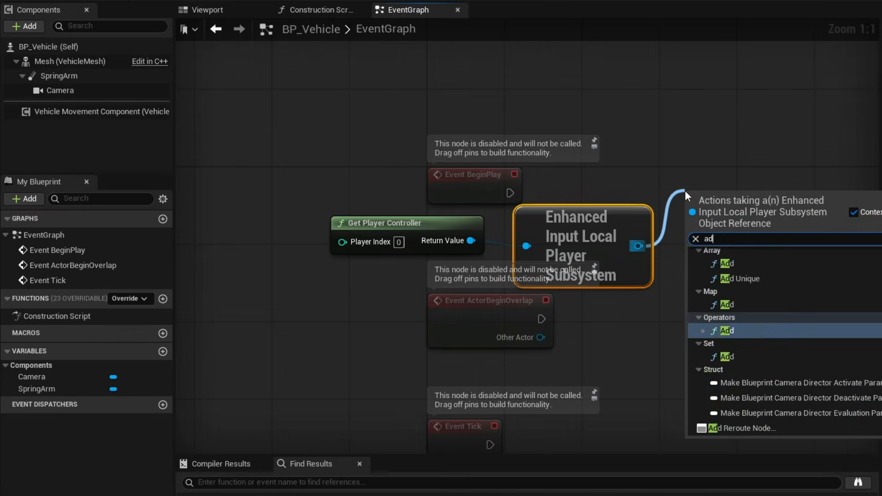
pyautogui.click(748, 263)
pyautogui.moveTo(765, 257); pyautogui.dragTo(755, 212)
pyautogui.moveTo(493, 180); pyautogui.dragTo(680, 173)
pyautogui.moveTo(677, 260); pyautogui.dragTo(662, 232, button='right')
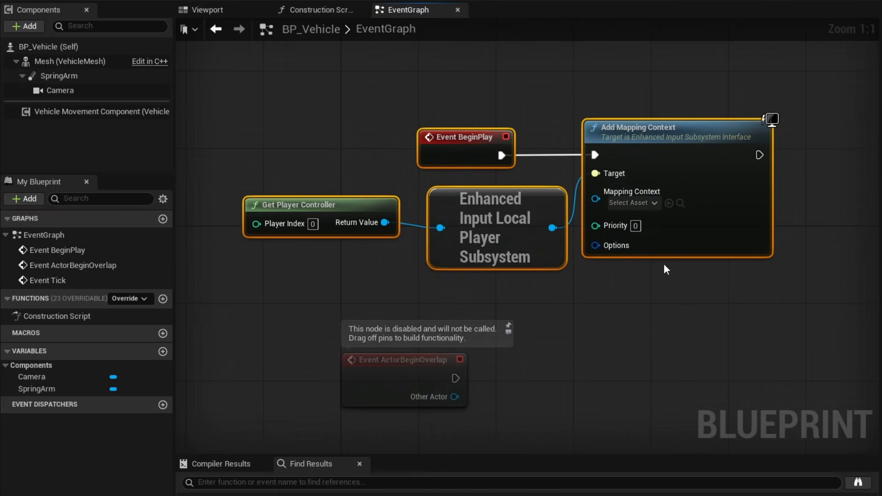
# Step: Set the Add Mapping Context node's mapping context to IMC_Default
pyautogui.click(630, 203)
pyautogui.click(679, 281)
pyautogui.moveTo(660, 311); pyautogui.dragTo(678, 341, button='right')
pyautogui.scroll(1, 643, 301)
pyautogui.scroll(-1, 678, 340)
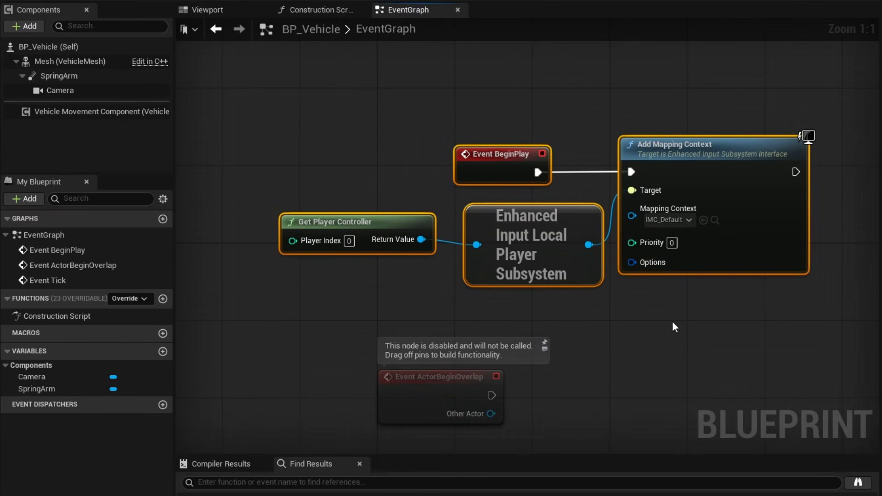
pyautogui.click(671, 321)
# Step: Add an EnhancedInputAction IA_Throttle event below the mapping context nodes
pyautogui.moveTo(687, 392); pyautogui.dragTo(404, 249, button='right')
pyautogui.rightClick(426, 280)
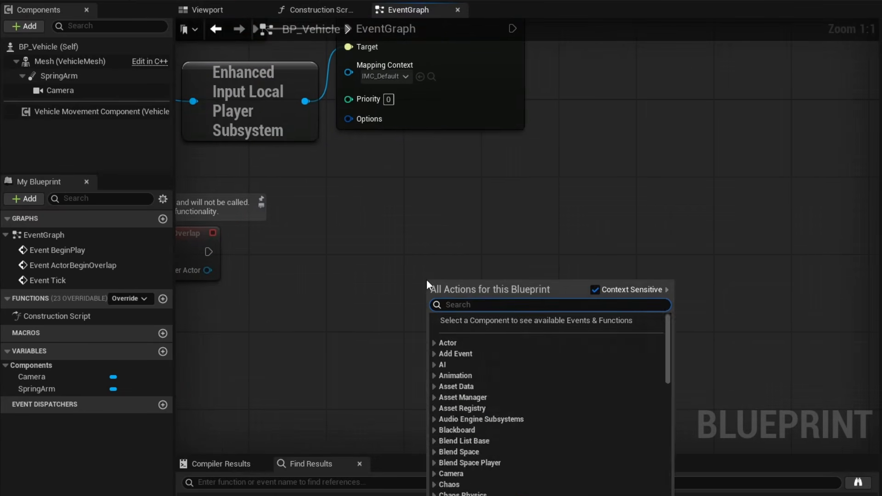
pyautogui.write('thro')
pyautogui.click(482, 372)
pyautogui.moveTo(443, 279); pyautogui.dragTo(405, 240)
pyautogui.moveTo(488, 356); pyautogui.dragTo(414, 338, button='right')
# Step: Place a Vehicle Movement Component reference and add a Set Throttle Input node targeting it, triggered by IA_Throttle
pyautogui.moveTo(102, 111); pyautogui.dragTo(438, 160)
pyautogui.moveTo(555, 170); pyautogui.dragTo(574, 208)
pyautogui.write('set thro')
pyautogui.press('Return')
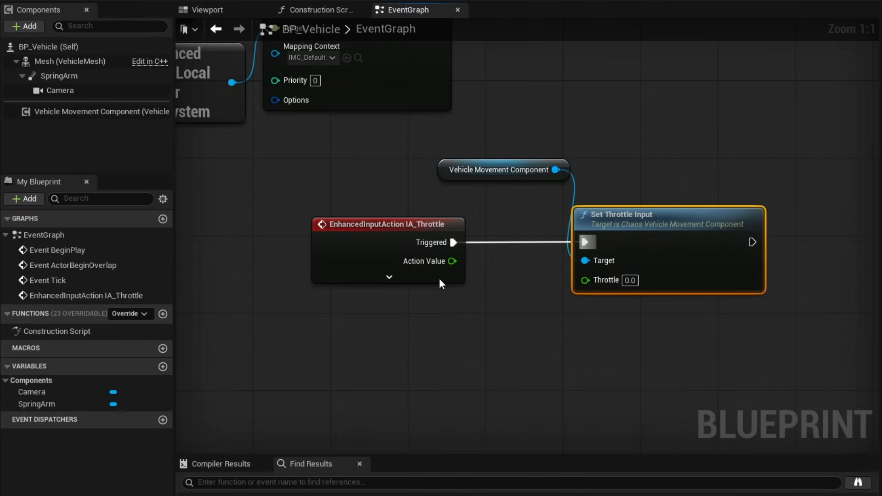
# Step: Connect IA_Throttle's Completed output to Set Throttle Input's execution input and its Action Value to Throttle
pyautogui.click(389, 277)
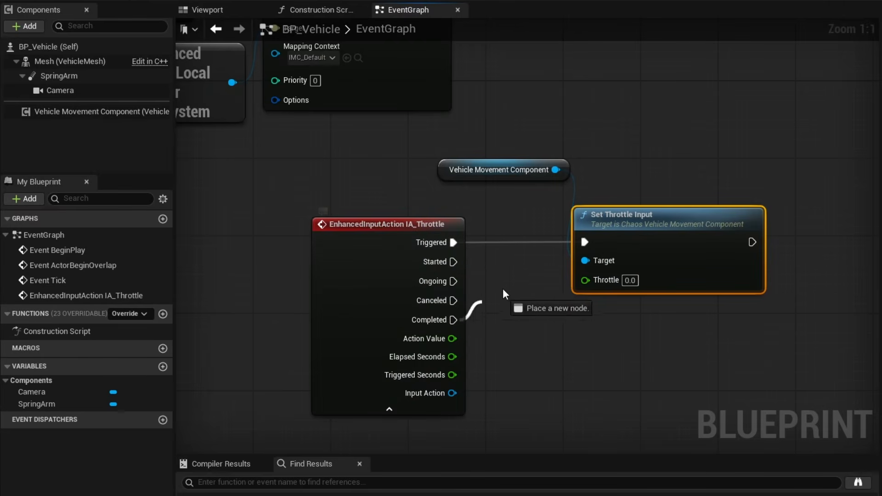
pyautogui.moveTo(577, 241); pyautogui.dragTo(579, 241)
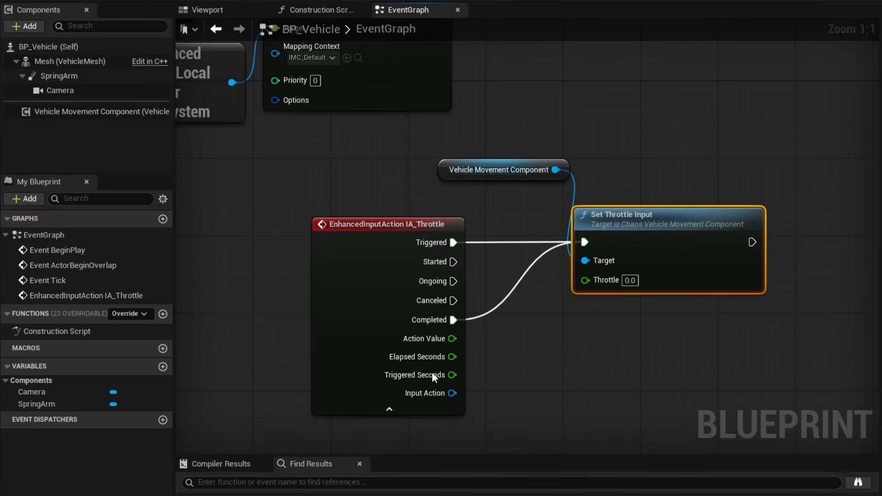
pyautogui.click(389, 410)
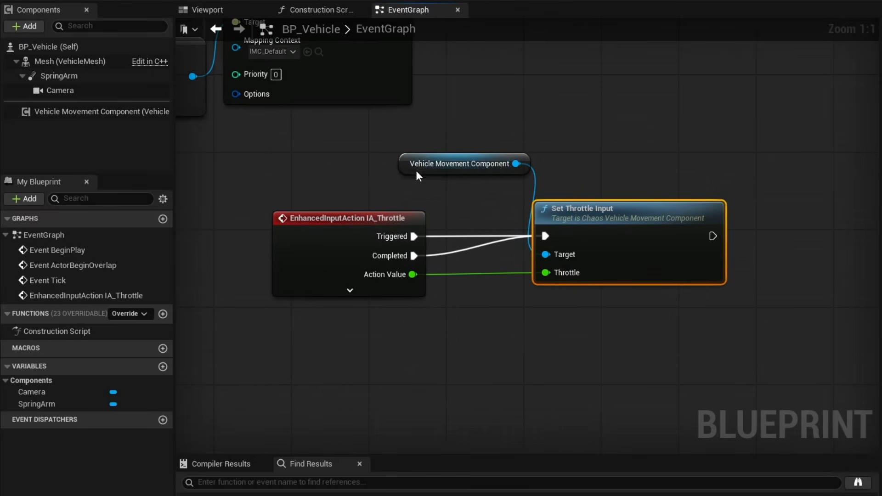
pyautogui.click(416, 171)
pyautogui.scroll(3, 393, 301)
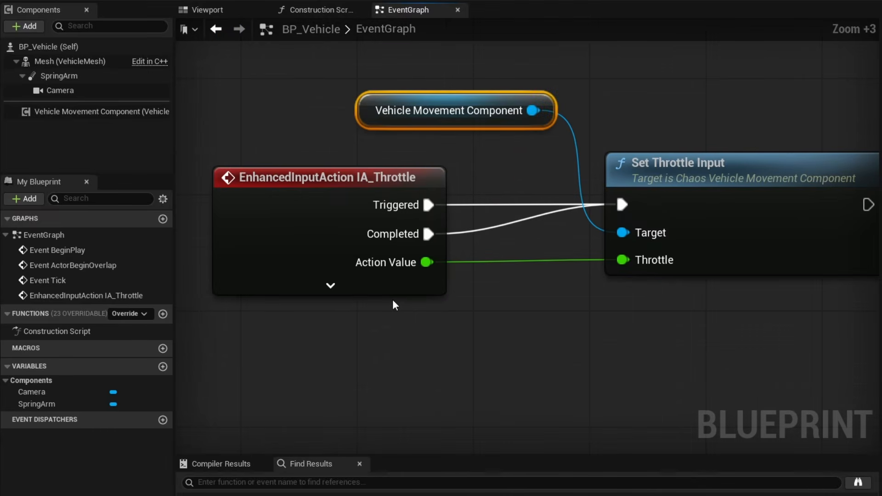
# Step: Add an IA_Brakes event whose Triggered, Completed and Action Value outputs drive a Set Brake Input node targeting the Vehicle Movement Component
pyautogui.scroll(-1, 393, 299)
pyautogui.moveTo(511, 344)
pyautogui.mouseDown(button='right')
pyautogui.moveTo(480, 342)
pyautogui.moveTo(495, 350)
pyautogui.mouseUp(button='right')
pyautogui.click(515, 401)
pyautogui.scroll(-2, 514, 400)
pyautogui.moveTo(515, 401); pyautogui.dragTo(536, 275, button='right')
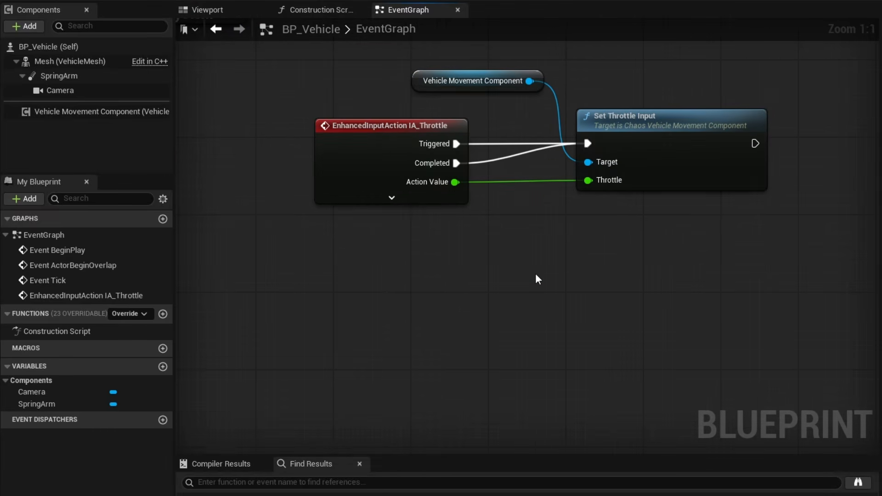
pyautogui.rightClick(535, 274)
pyautogui.moveTo(453, 280); pyautogui.dragTo(565, 285)
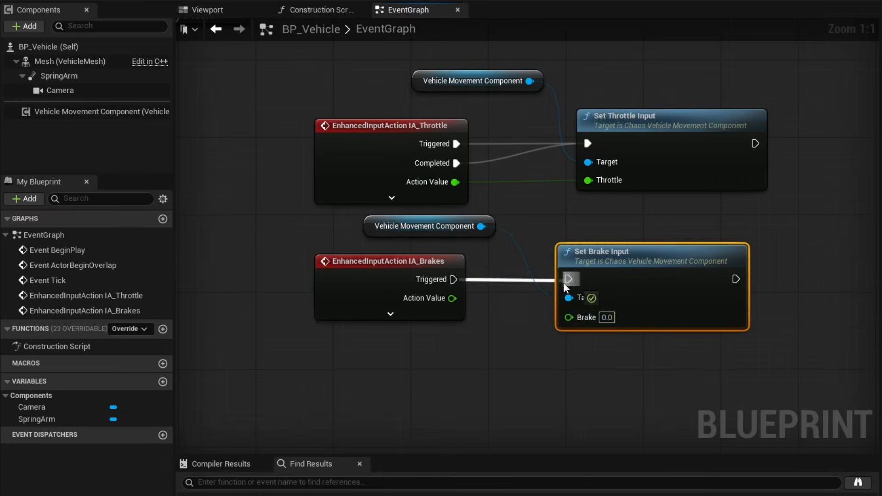
pyautogui.moveTo(563, 282); pyautogui.dragTo(567, 279)
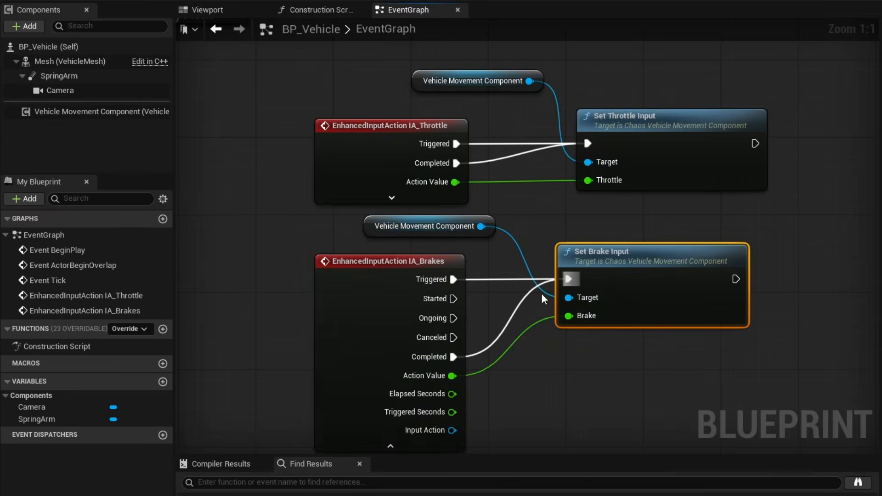
# Step: Add an IA_Steering event whose Triggered, Completed and Action Value outputs drive a Set Steering Input node targeting the Vehicle Movement Component
pyautogui.rightClick(276, 131)
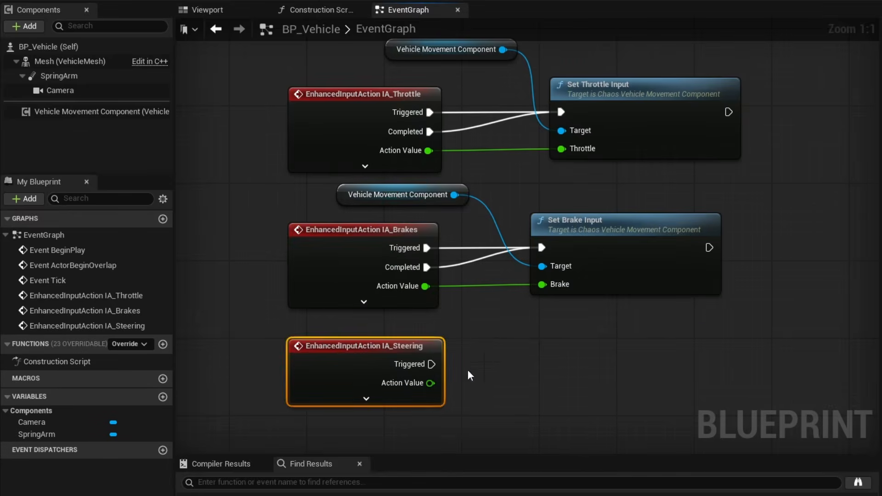
pyautogui.moveTo(92, 112); pyautogui.dragTo(368, 322)
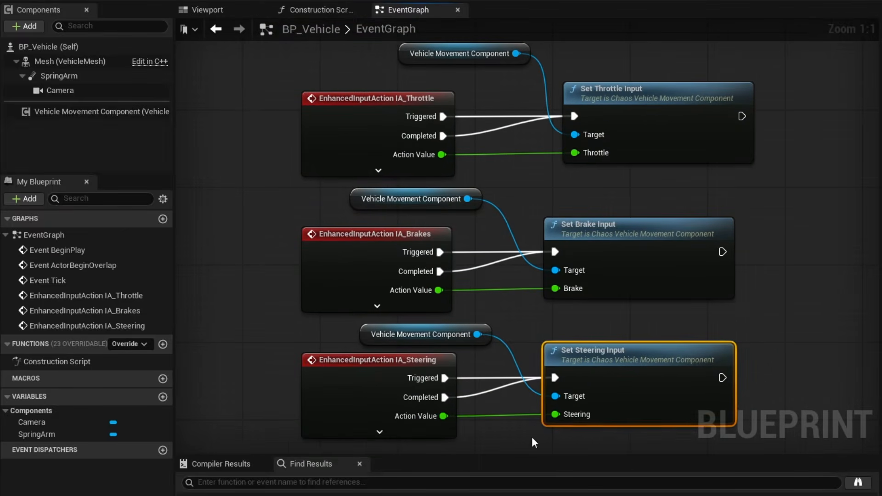
pyautogui.click(532, 439)
# Step: Add an EnhancedInputAction IA_LookAround event in the empty graph area beside the Set Throttle Input node
pyautogui.moveTo(775, 301); pyautogui.dragTo(402, 338, button='right')
pyautogui.rightClick(506, 187)
pyautogui.write('look aro')
pyautogui.click(564, 253)
pyautogui.moveTo(556, 198); pyautogui.dragTo(508, 138)
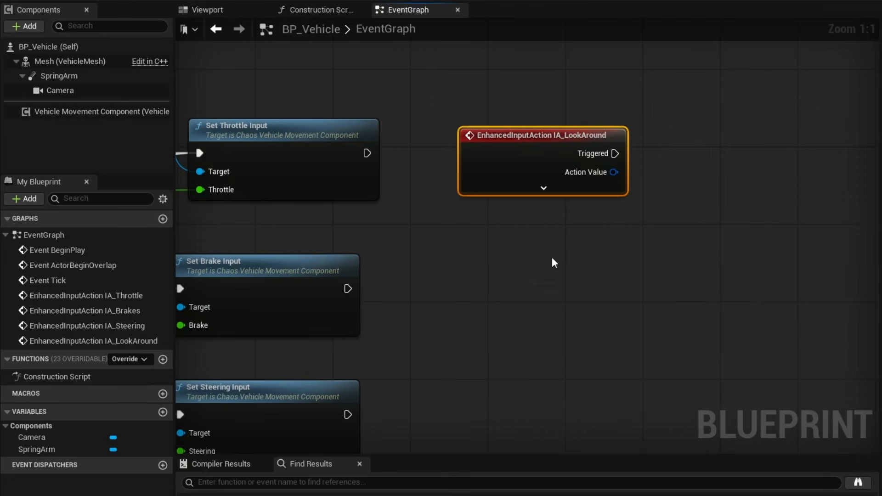
# Step: Add a SpringArm reference and create an Add Relative Rotation node targeting it beside the IA_LookAround event
pyautogui.moveTo(552, 263); pyautogui.dragTo(477, 260, button='right')
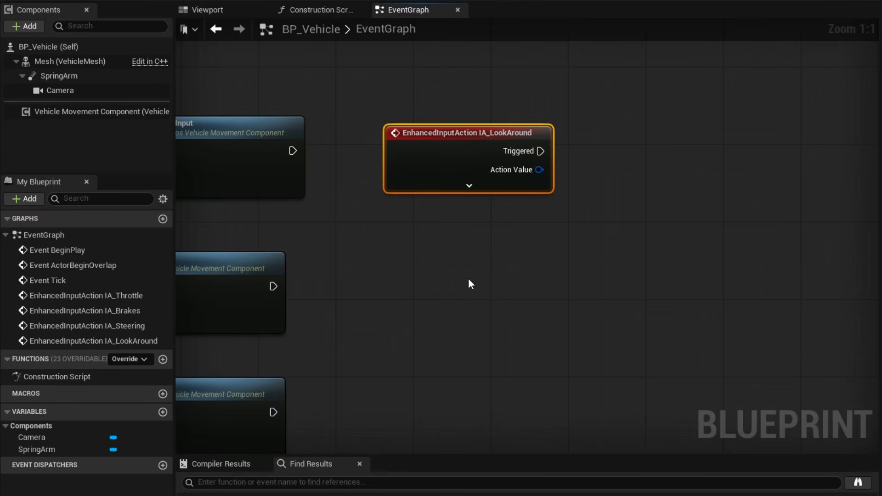
pyautogui.moveTo(59, 76); pyautogui.dragTo(500, 84)
pyautogui.moveTo(555, 79); pyautogui.dragTo(591, 141)
pyautogui.write('add re')
pyautogui.click(668, 305)
pyautogui.moveTo(671, 168); pyautogui.dragTo(726, 143)
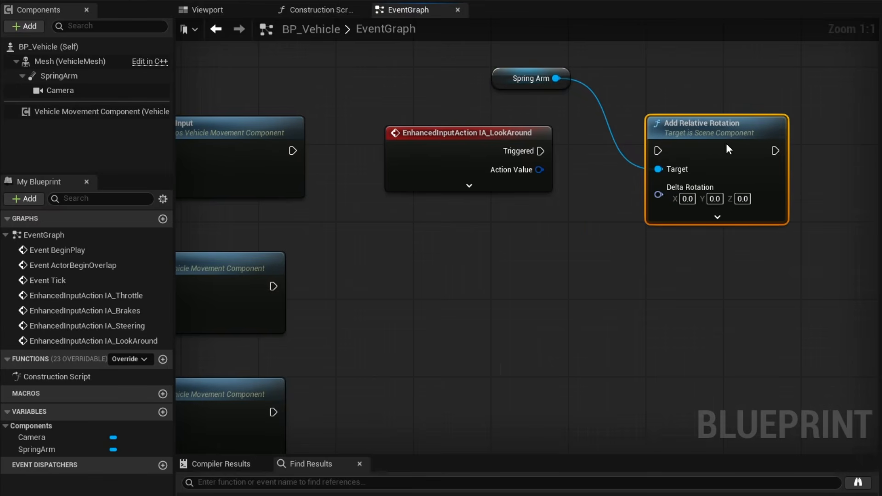
# Step: Split the Delta Rotation pin of Add Relative Rotation and the Action Value pin of the IA_LookAround event
pyautogui.rightClick(657, 193)
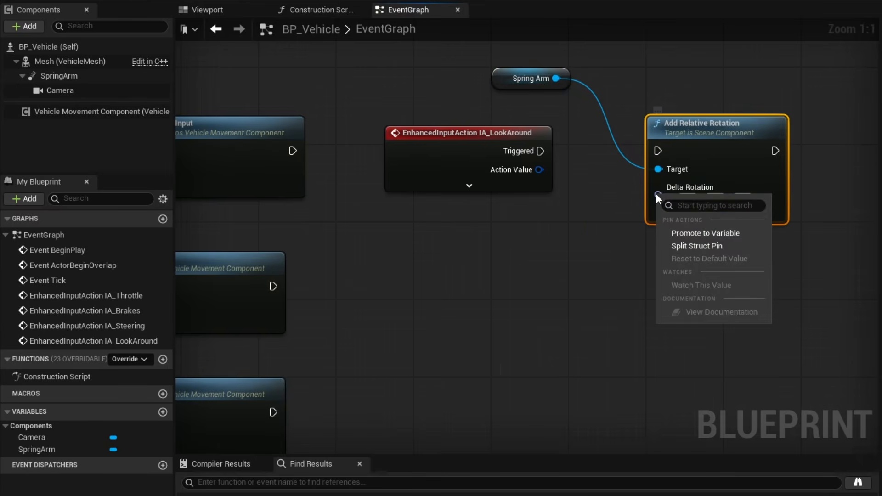
pyautogui.click(679, 246)
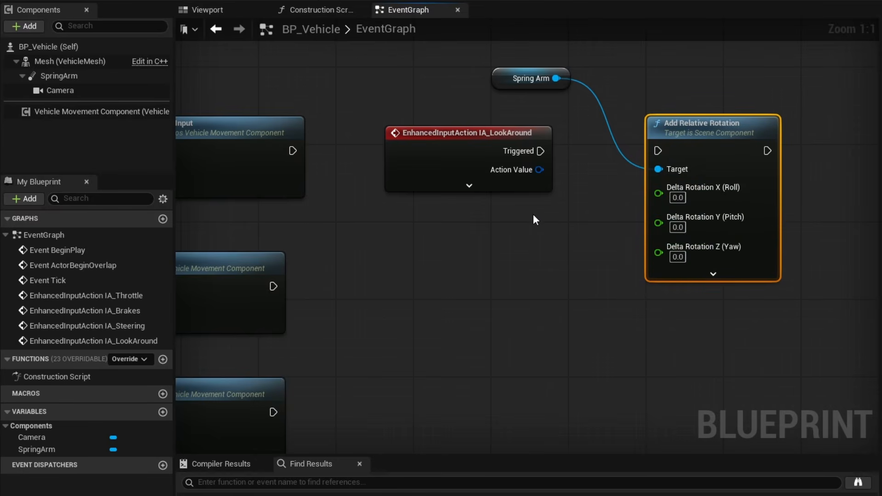
pyautogui.rightClick(527, 170)
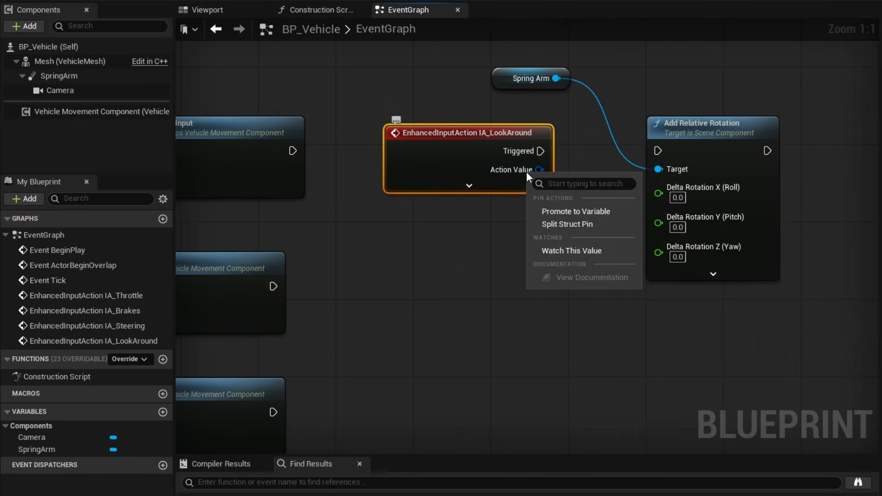
pyautogui.click(549, 224)
# Step: Connect Action Value X to Delta Rotation Z (Yaw), Action Value Y to Delta Rotation Y (Pitch), and Triggered to the Add Relative Rotation execution input
pyautogui.moveTo(539, 169); pyautogui.dragTo(658, 246)
pyautogui.moveTo(539, 188); pyautogui.dragTo(657, 223)
pyautogui.moveTo(541, 150); pyautogui.dragTo(666, 150)
pyautogui.moveTo(454, 252); pyautogui.dragTo(417, 288, button='right')
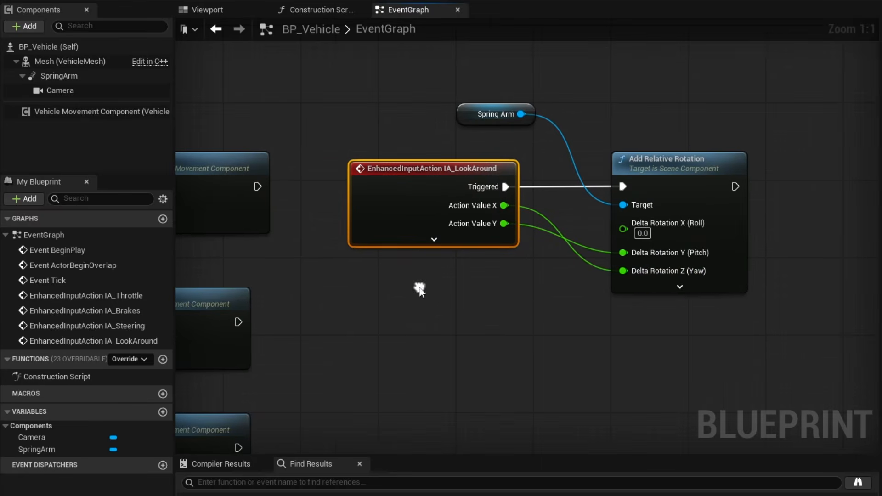
pyautogui.click(469, 302)
pyautogui.scroll(1, 182, 146)
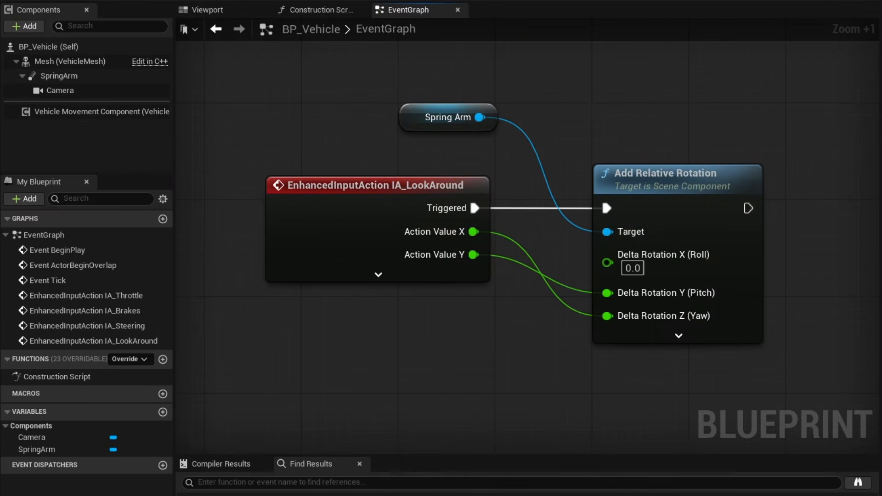
# Step: Add an EnhancedInputAction IA_Handbrake event in the empty graph area below the look-around nodes
pyautogui.moveTo(358, 293); pyautogui.dragTo(337, 220, button='right')
pyautogui.rightClick(336, 220)
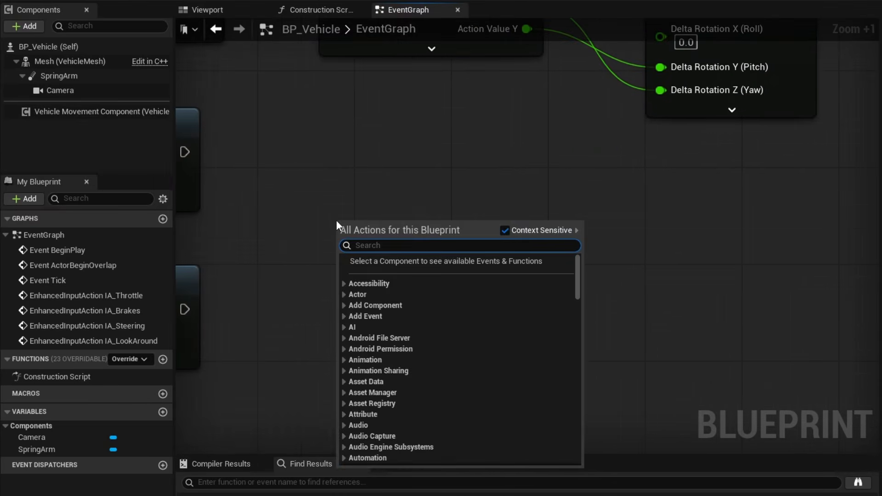
pyautogui.write('handbra')
pyautogui.click(396, 346)
pyautogui.moveTo(399, 229); pyautogui.dragTo(388, 253)
# Step: Add a Vehicle Movement Component reference and create a Set Handbrake Input node from it, placed beside the IA_Handbrake event
pyautogui.moveTo(529, 322); pyautogui.dragTo(433, 268, button='right')
pyautogui.moveTo(95, 111); pyautogui.dragTo(344, 329)
pyautogui.moveTo(495, 332); pyautogui.dragTo(563, 281)
pyautogui.write('set hand')
pyautogui.click(643, 390)
pyautogui.moveTo(612, 248); pyautogui.dragTo(612, 189)
# Step: Duplicate the Set Handbrake Input node and connect the copy's Target to the Vehicle Movement Component
pyautogui.hotkey('ctrl', 'd')
pyautogui.moveTo(604, 293); pyautogui.dragTo(494, 332)
pyautogui.moveTo(470, 389); pyautogui.dragTo(483, 330, button='right')
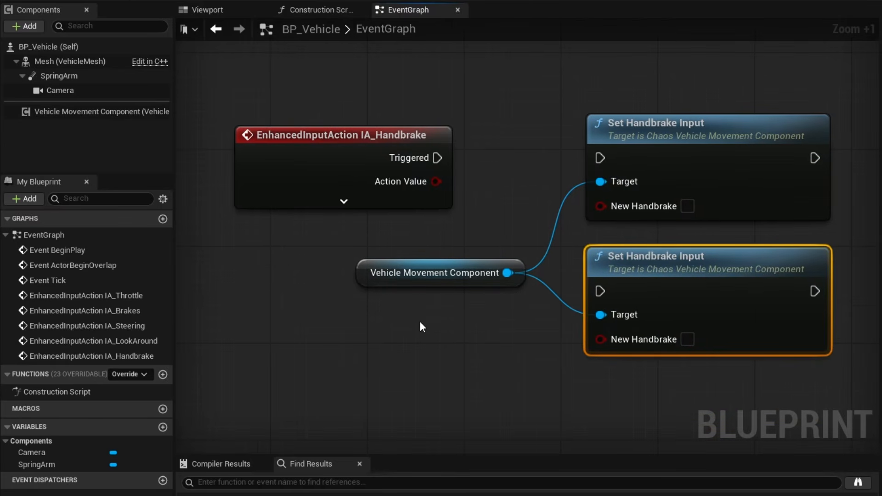
# Step: Connect IA_Handbrake's Triggered output to the upper Set Handbrake Input node and its Completed output to the lower one
pyautogui.click(413, 201)
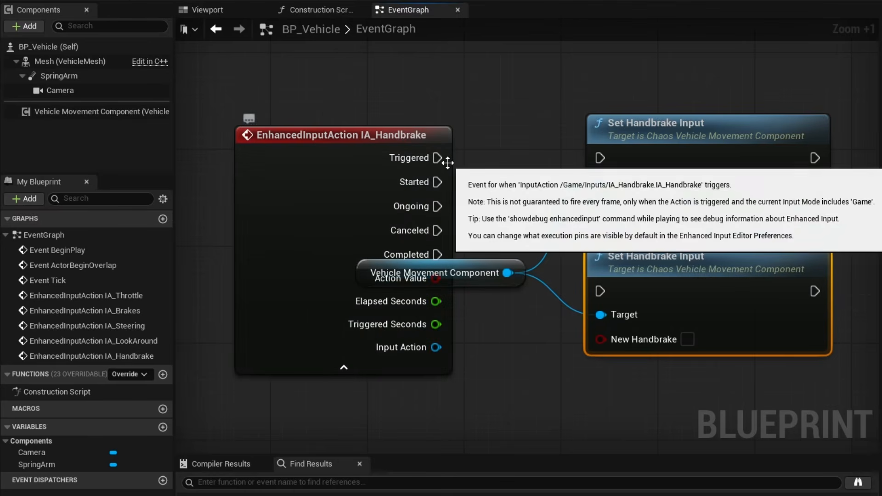
pyautogui.moveTo(437, 157); pyautogui.dragTo(599, 158)
pyautogui.moveTo(437, 254); pyautogui.dragTo(600, 291)
pyautogui.click(343, 366)
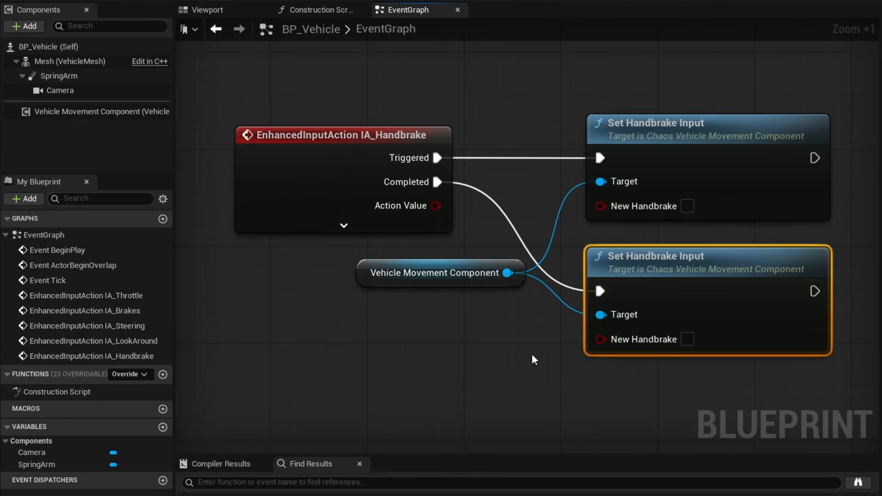
# Step: Enable New Handbrake on the Set Handbrake Input node that is driven by Triggered
pyautogui.click(687, 206)
pyautogui.click(463, 353)
pyautogui.moveTo(444, 380); pyautogui.dragTo(412, 366, button='right')
pyautogui.scroll(1, 390, 347)
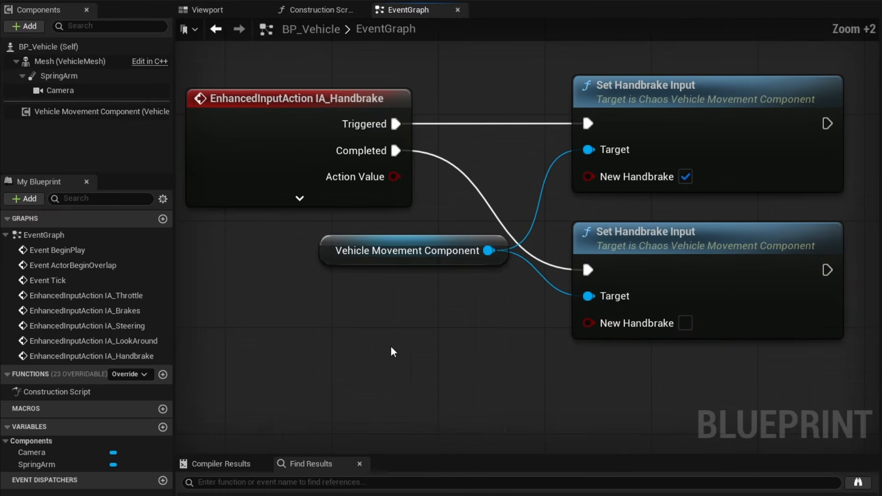
pyautogui.moveTo(378, 320); pyautogui.dragTo(415, 337, button='right')
pyautogui.scroll(1, 384, 335)
pyautogui.scroll(-3, 385, 336)
pyautogui.scroll(1, 415, 340)
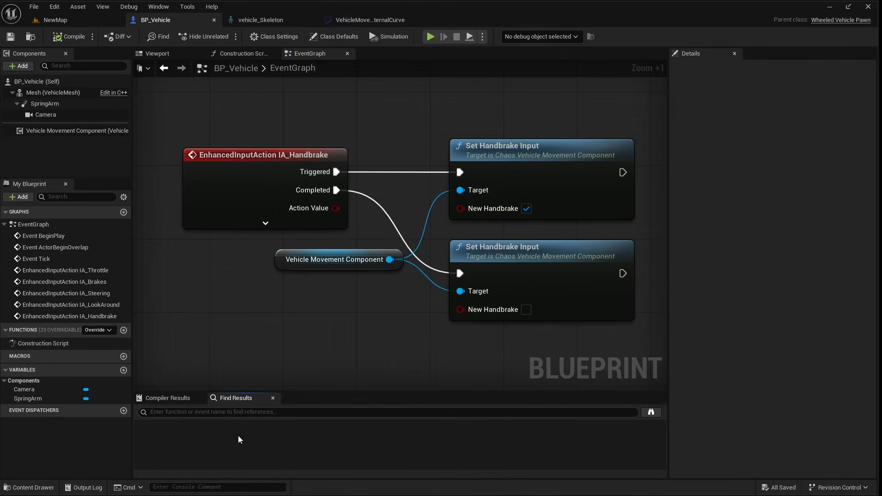
# Step: Place the BP_Vehicle blueprint on the floor of the NewMap level
pyautogui.click(56, 20)
pyautogui.click(29, 487)
pyautogui.moveTo(330, 367); pyautogui.dragTo(353, 289)
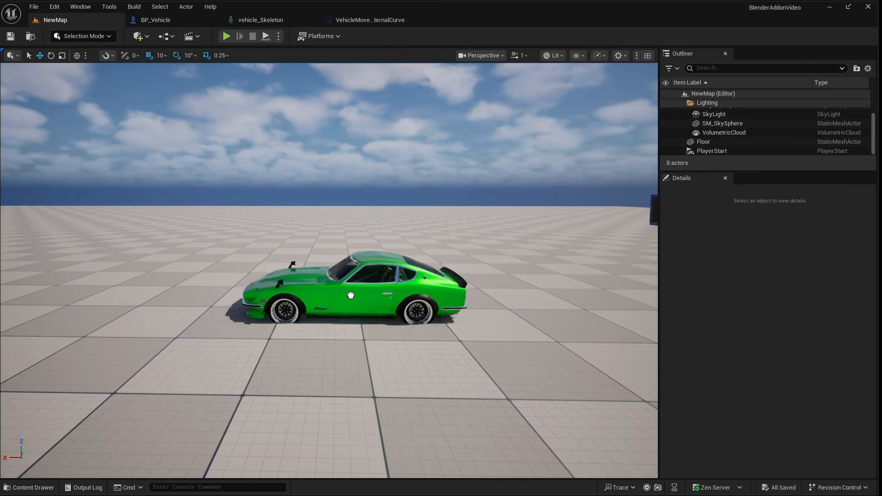
pyautogui.click(355, 341)
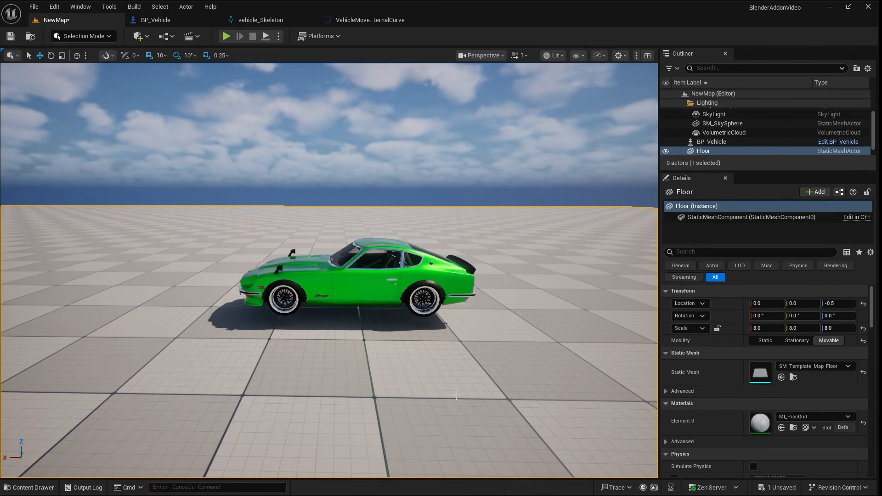
# Step: Set Auto Possess Player to Player 0 for the placed BP_Vehicle
pyautogui.click(404, 289)
pyautogui.click(772, 406)
pyautogui.click(768, 331)
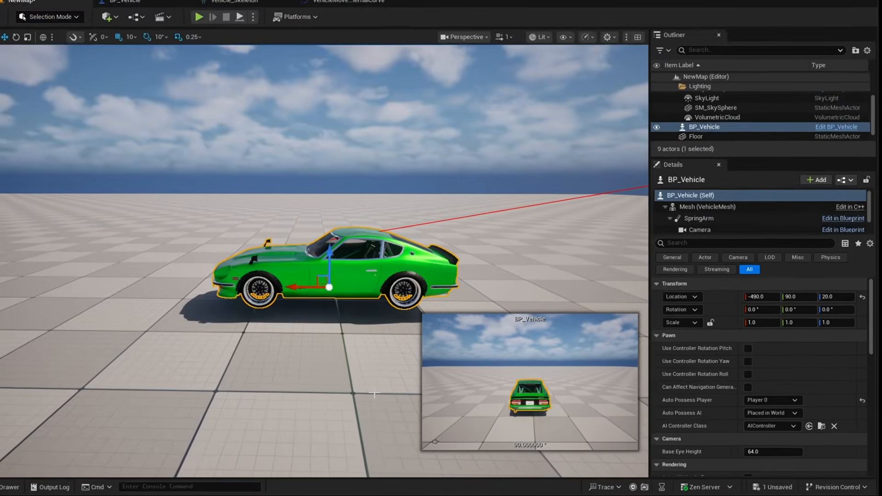
pyautogui.click(409, 401)
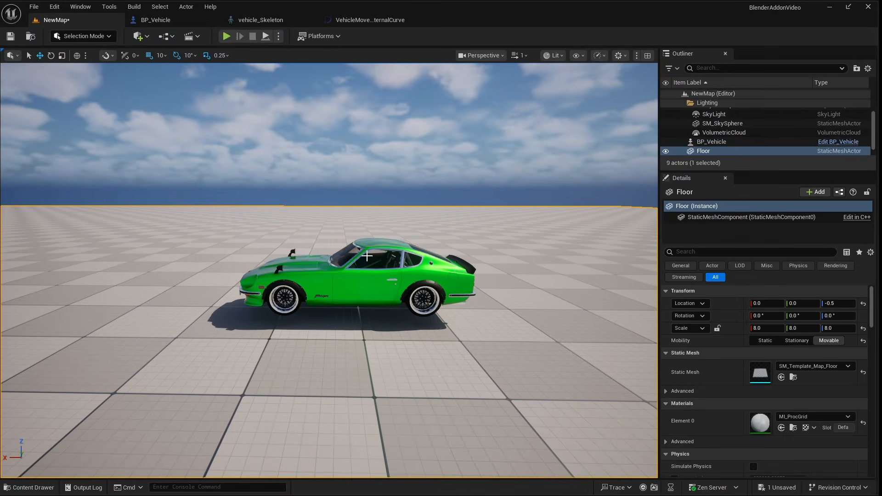
# Step: Play the level and test-drive the car with throttle and alternating steering in both directions
pyautogui.click(226, 36)
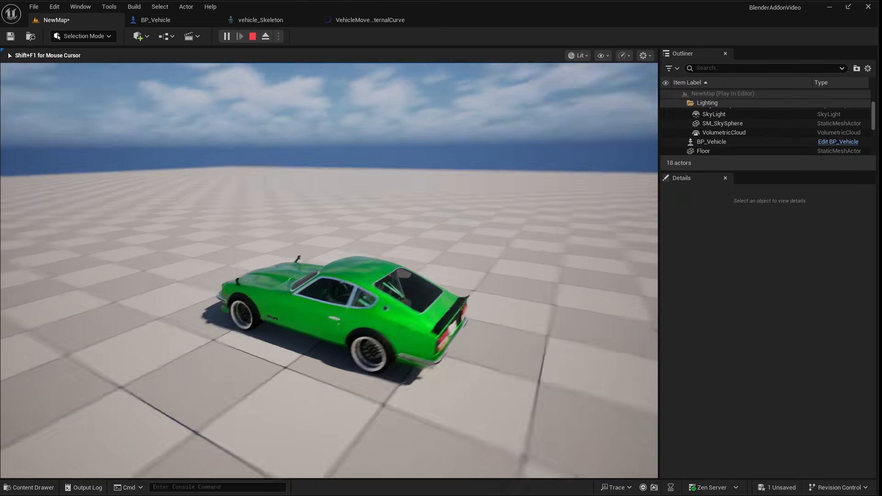
pyautogui.press('w')
pyautogui.press('d')
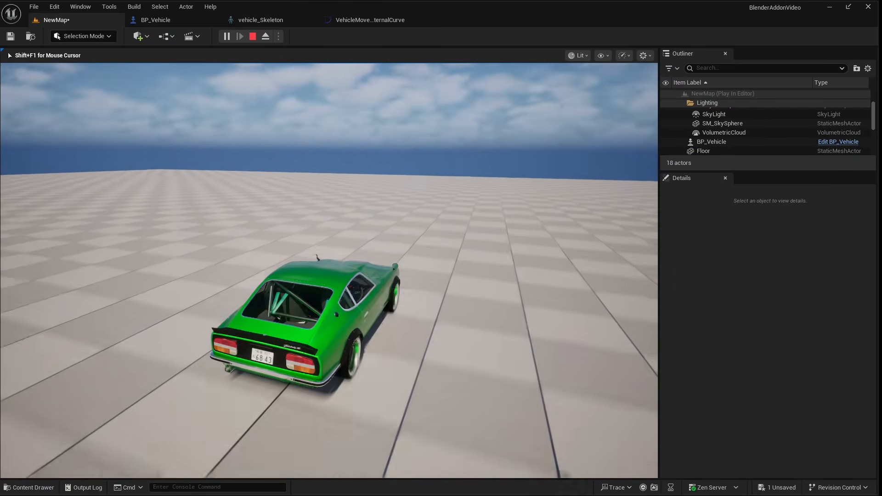
pyautogui.press('a')
pyautogui.press('a')
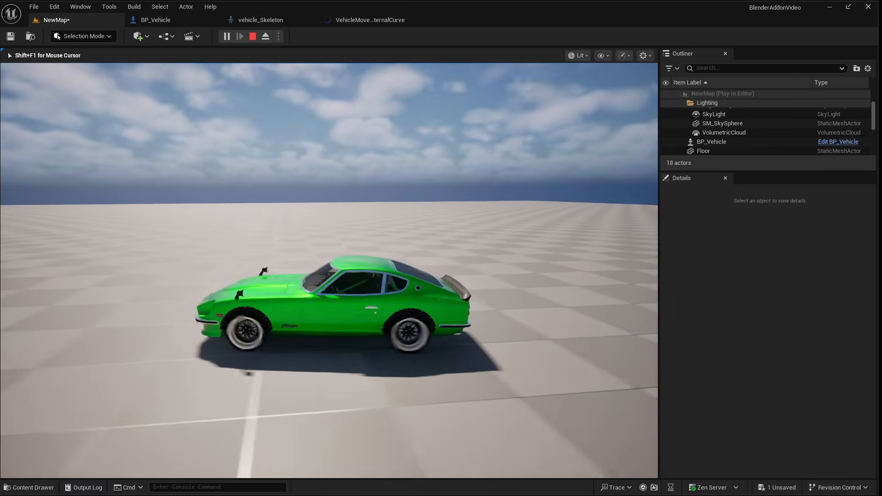
pyautogui.press('d')
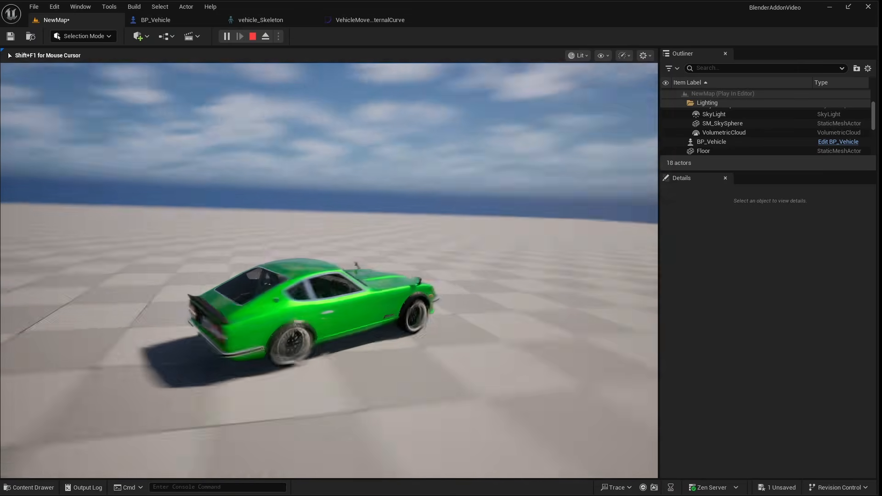
pyautogui.press('a')
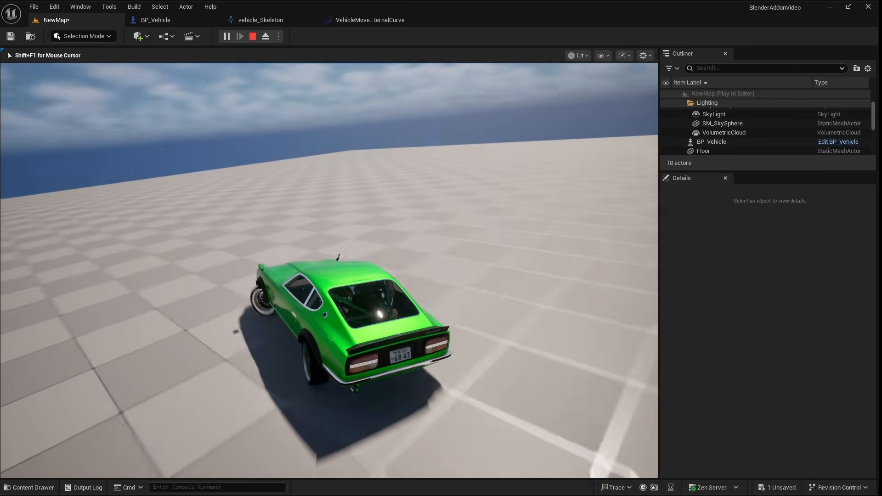
pyautogui.press('d')
pyautogui.press('a')
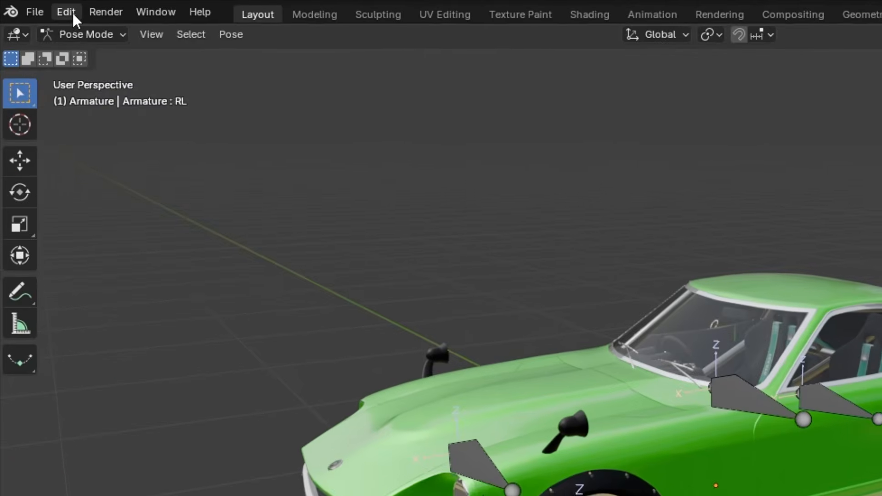
# Step: Switch to Blender and examine the Unreal Engine Vehicle Rigger add-on's details and settings in the preferences
pyautogui.click(33, 6)
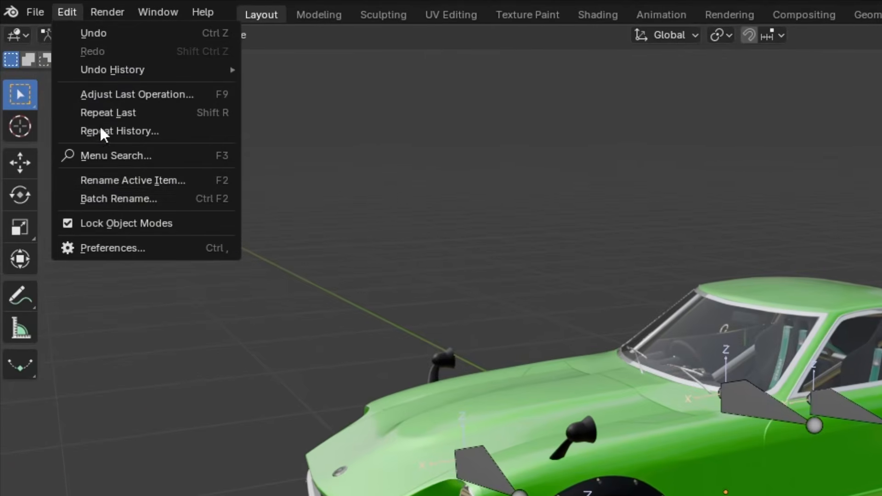
pyautogui.click(123, 247)
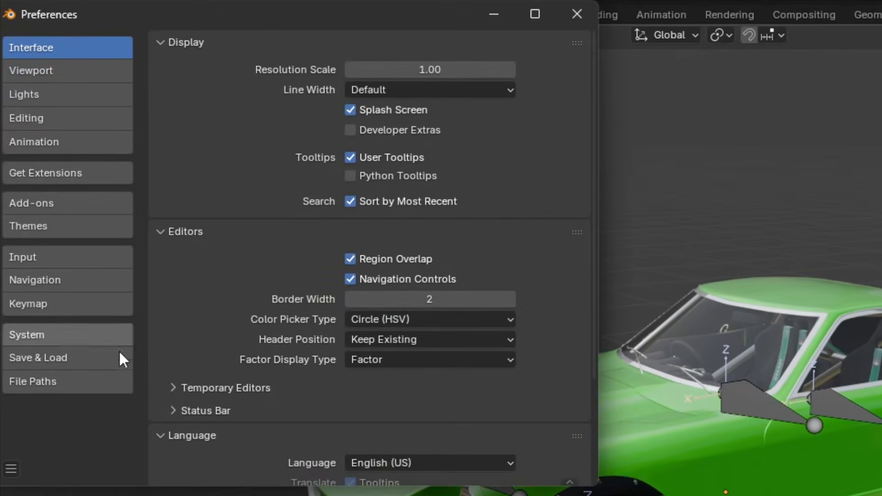
pyautogui.click(87, 198)
pyautogui.scroll(-5, 397, 314)
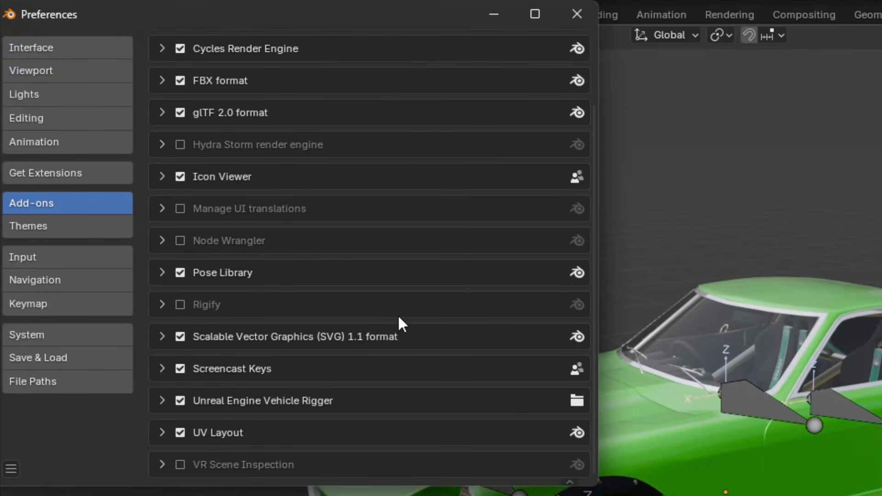
pyautogui.click(163, 399)
pyautogui.scroll(-15, 395, 342)
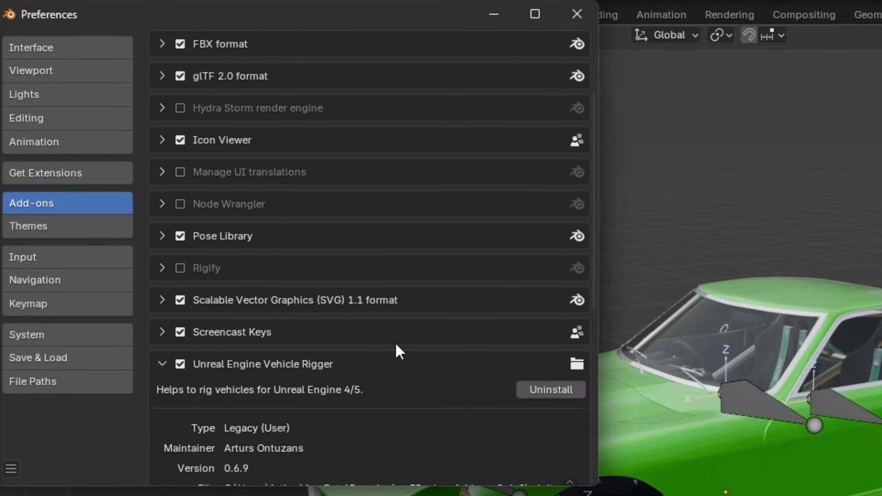
pyautogui.scroll(2, 396, 345)
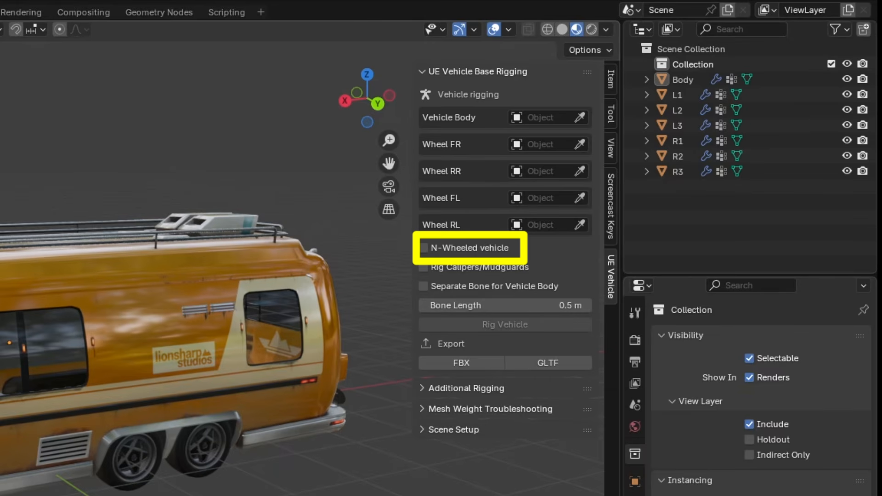
# Step: Enable N-Wheeled vehicle in the motorhome's base rigging options and add two wheel entries
pyautogui.click(423, 247)
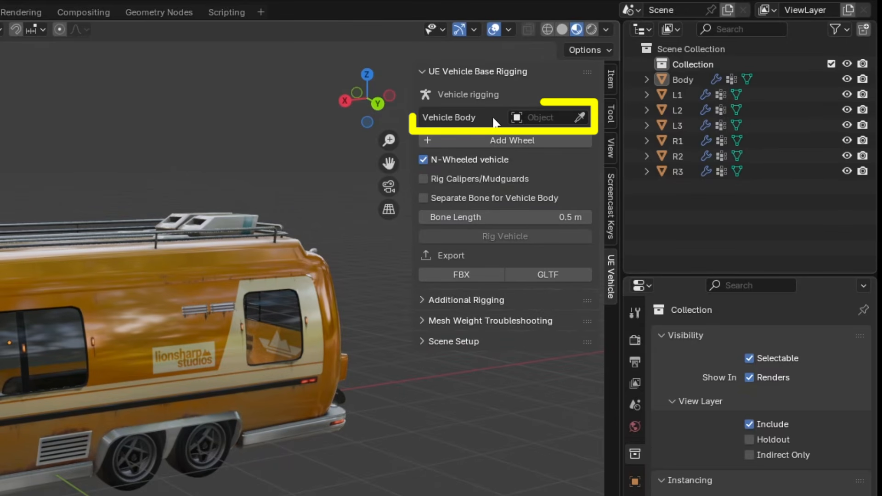
pyautogui.click(563, 145)
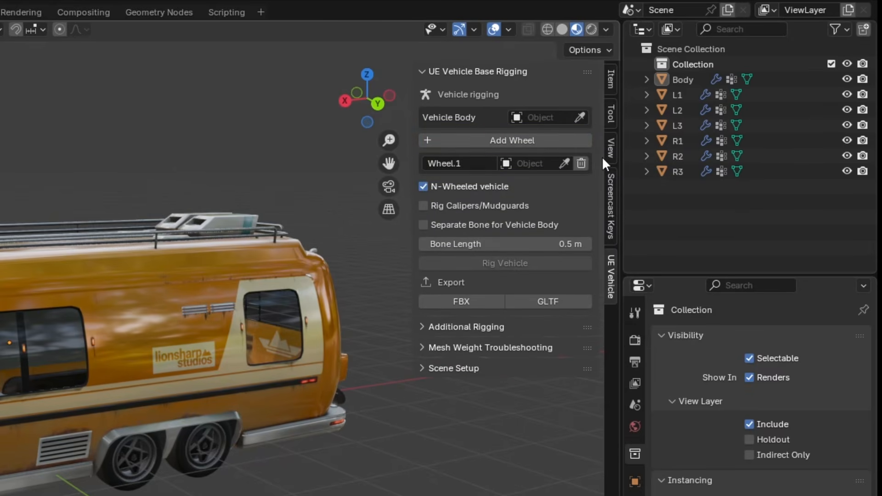
pyautogui.click(588, 143)
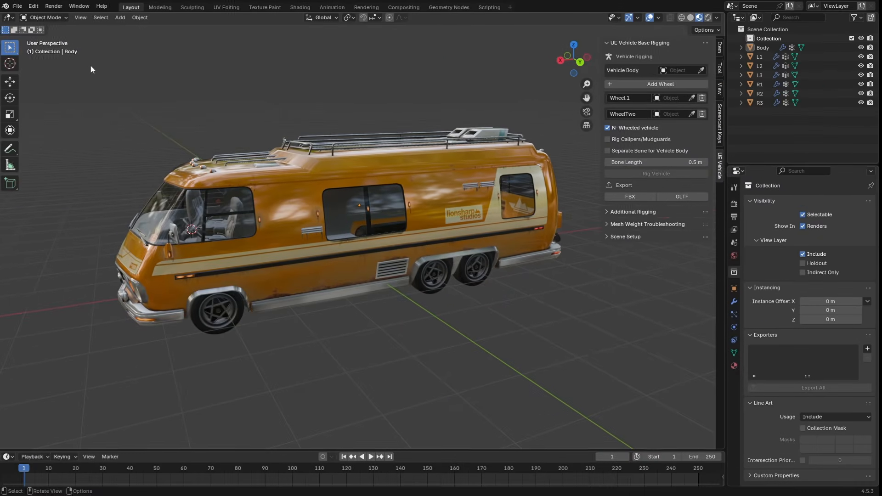
# Step: Set the N-Wheel Bone Name to Banana in the Unreal Engine Vehicle Rigger add-on preferences
pyautogui.click(51, 6)
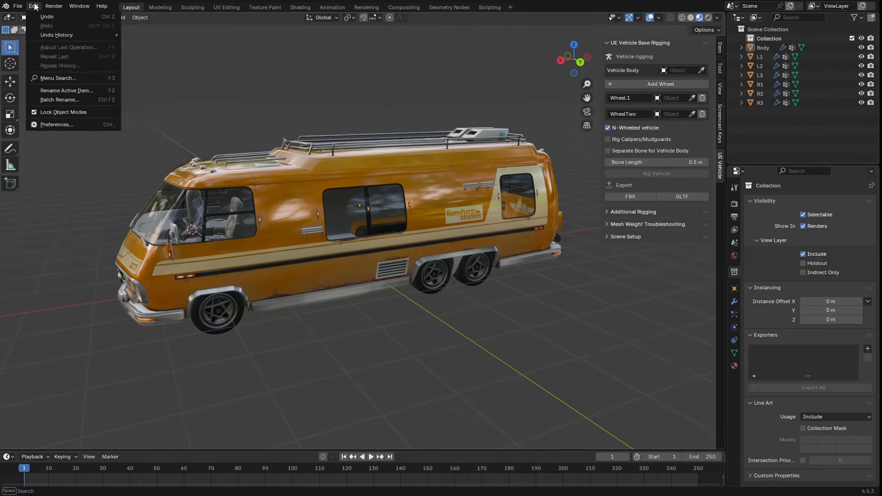
pyautogui.click(59, 122)
pyautogui.scroll(-3, 218, 244)
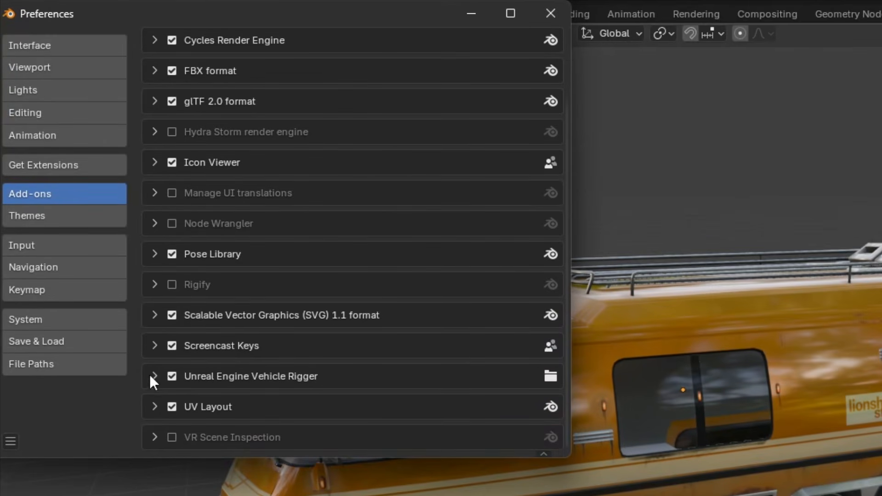
pyautogui.click(127, 313)
pyautogui.scroll(-5, 221, 283)
pyautogui.scroll(-6, 263, 334)
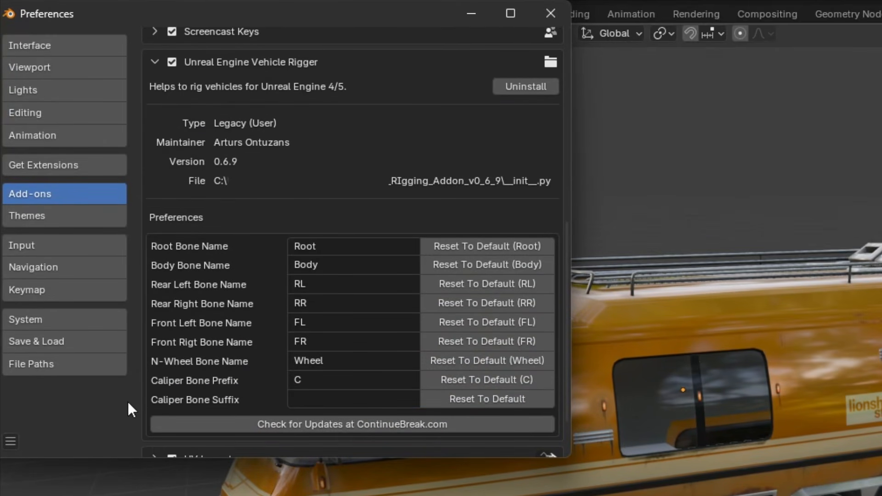
pyautogui.click(342, 361)
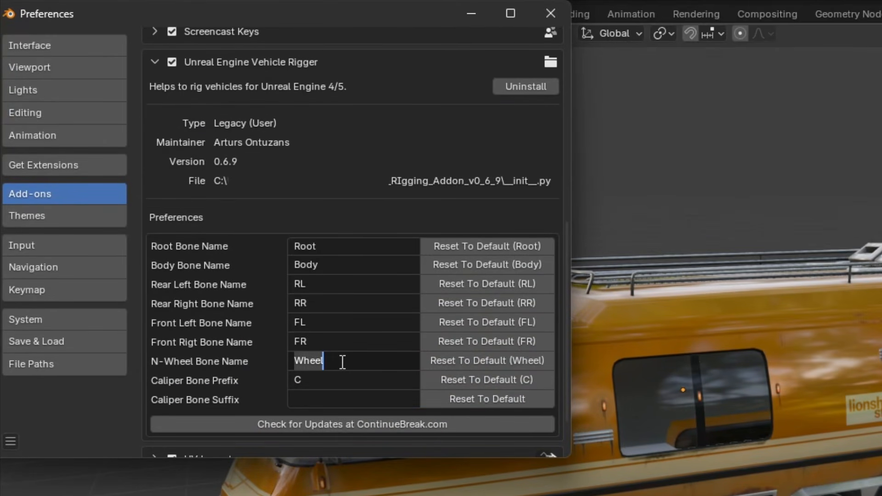
pyautogui.write('Banana')
pyautogui.press('Return')
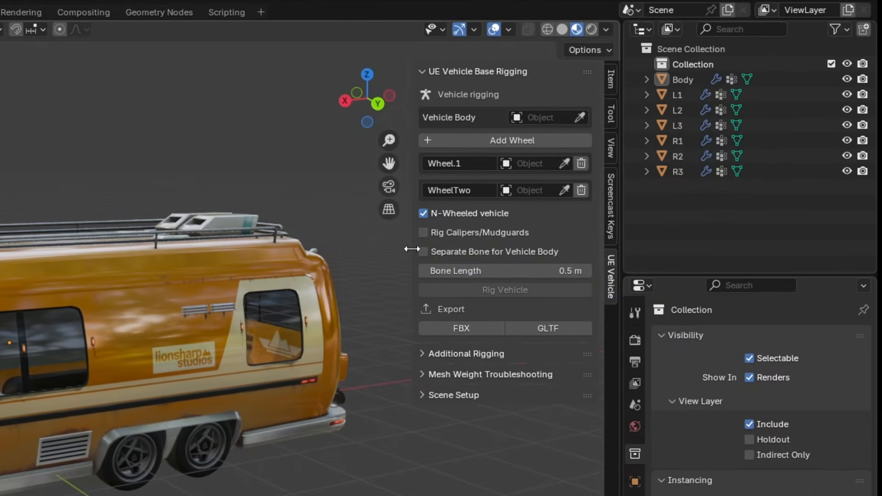
# Step: Add a third wheel entry to test the new naming and remove all three wheel entries
pyautogui.click(680, 83)
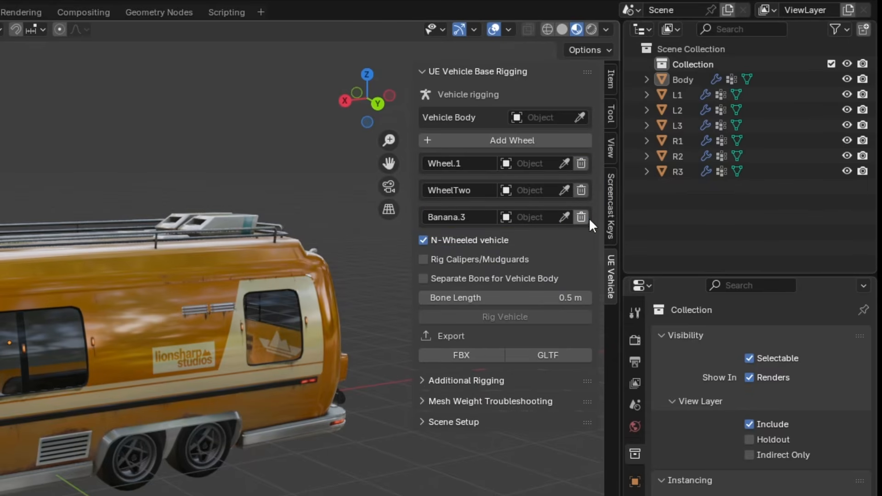
pyautogui.click(585, 217)
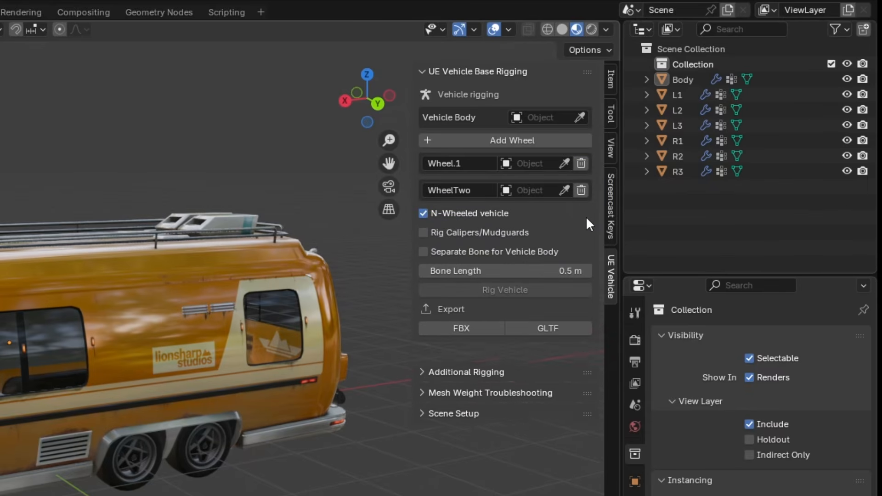
pyautogui.click(582, 190)
pyautogui.click(582, 163)
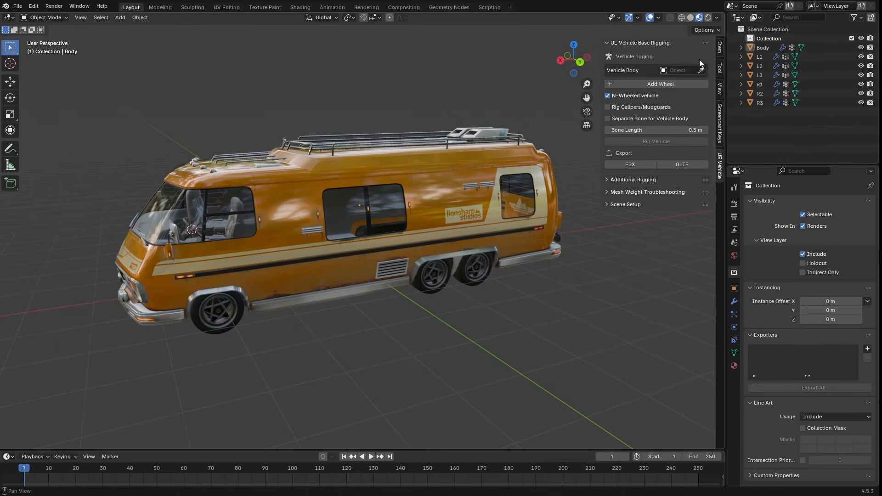
# Step: Assign Body as the vehicle body and add six wheel entries holding objects L1, L2, L3, R1, R2 and R3
pyautogui.click(438, 199)
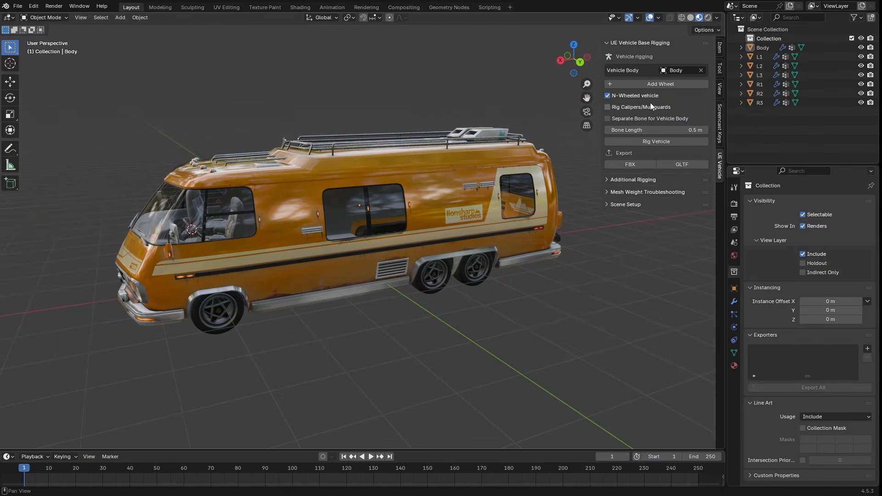
pyautogui.click(652, 84)
pyautogui.click(671, 85)
pyautogui.click(678, 84)
pyautogui.click(678, 84)
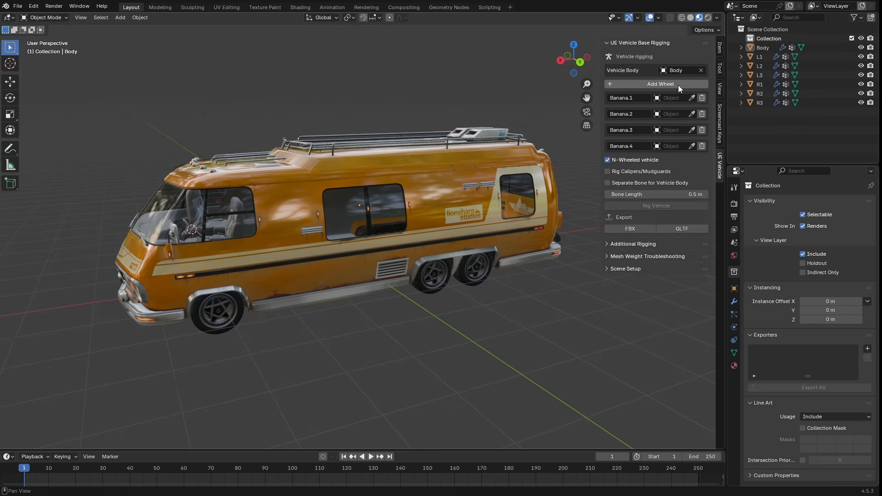
pyautogui.click(678, 85)
pyautogui.click(678, 84)
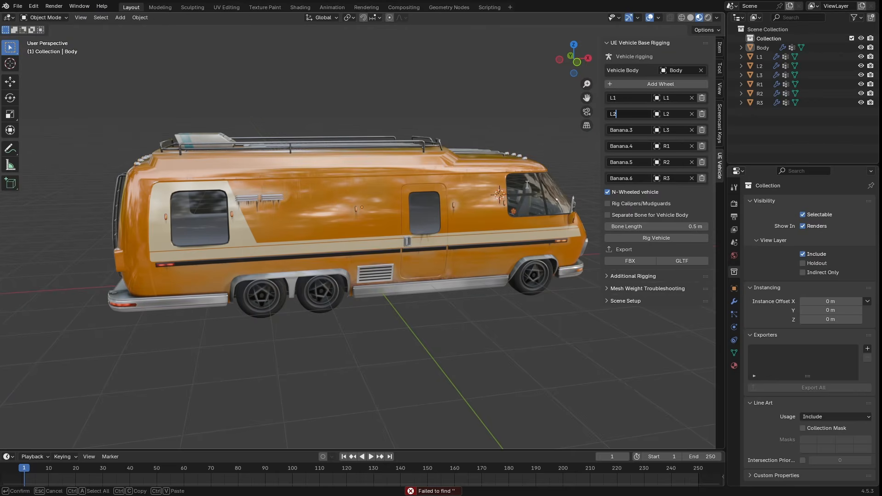
pyautogui.moveTo(441, 305); pyautogui.dragTo(310, 302, button='middle')
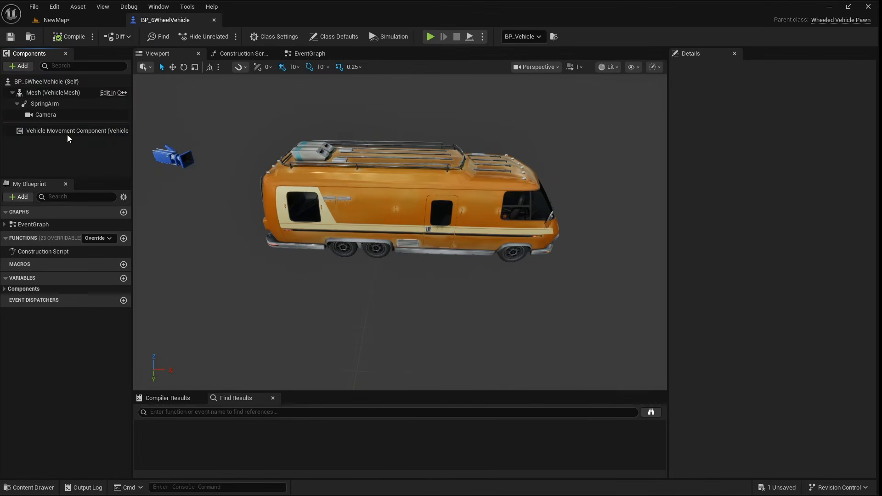
# Step: Switch to Unreal Engine and select the Vehicle Movement Component in the BP_6WheelVehicle blueprint
pyautogui.click(68, 134)
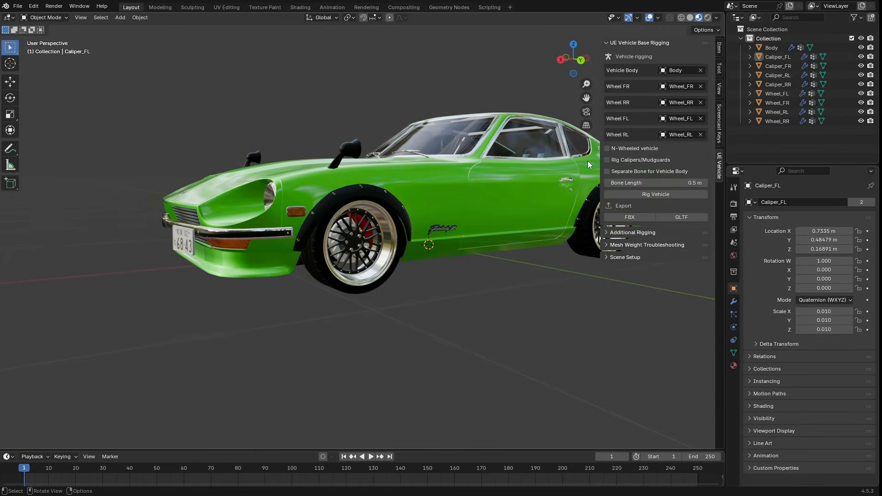
# Step: Switch to the green car in Blender and examine the brake caliper inside its front-left wheel
pyautogui.press('n')
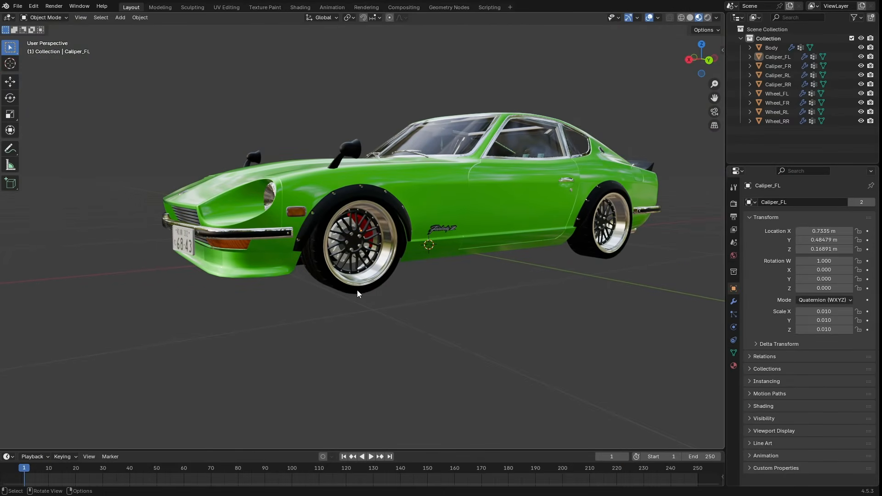
pyautogui.scroll(6, 359, 313)
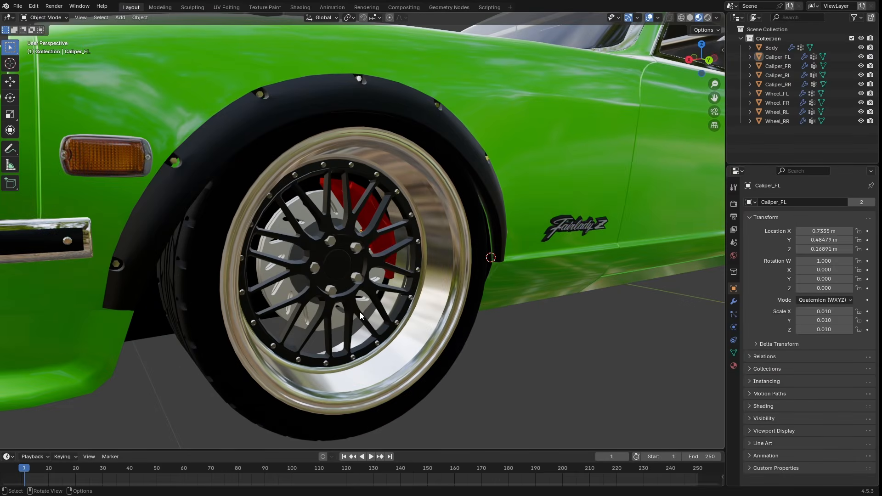
pyautogui.click(368, 217)
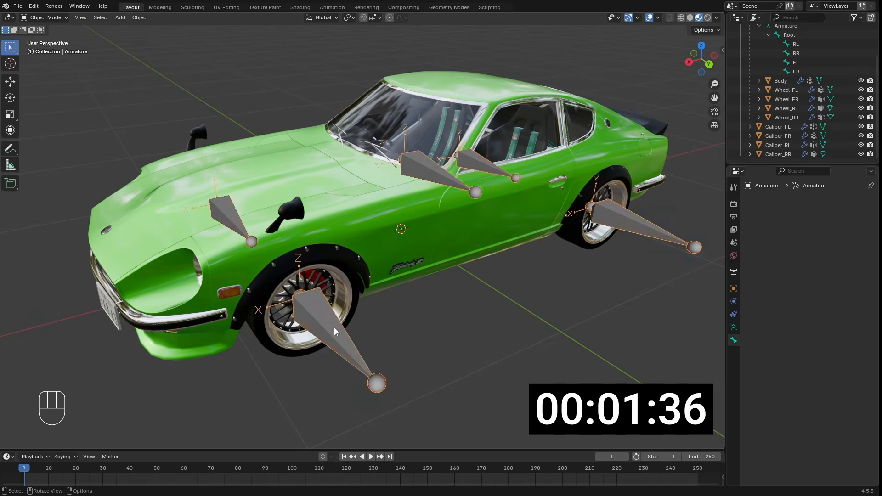
# Step: Duplicate the four wheel bones of the green car's armature and name the copies CRL, CRR, CFL and CFR
pyautogui.press('F2')
pyautogui.hotkey('shift', 'r')
pyautogui.press('Down')
pyautogui.press('F2')
pyautogui.write('CFR')
pyautogui.press('Return')
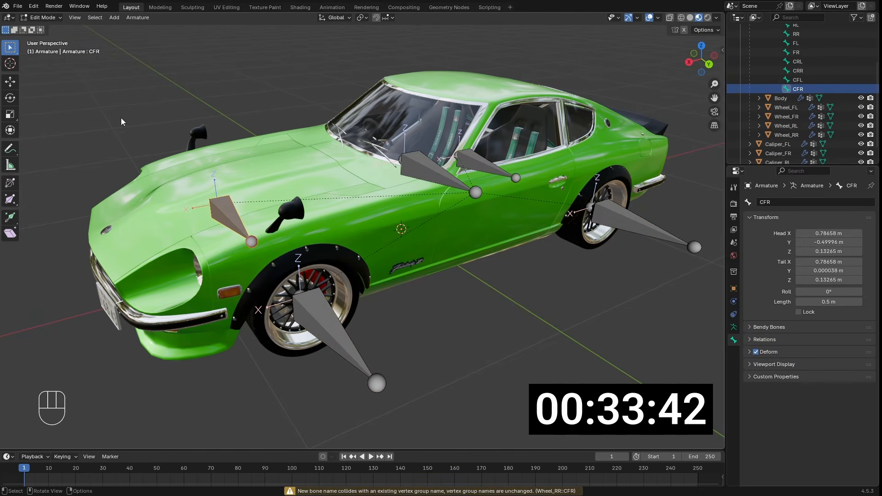
# Step: Parent the caliper meshes to the armature and assign their vertices to the matching caliper bones
pyautogui.hotkey('ctrl', 'p')
pyautogui.click(384, 205)
pyautogui.press('Tab')
pyautogui.press('a')
pyautogui.click(776, 252)
pyautogui.press('Tab')
pyautogui.press('Tab')
pyautogui.press('Tab')
pyautogui.press('Tab')
pyautogui.press('a')
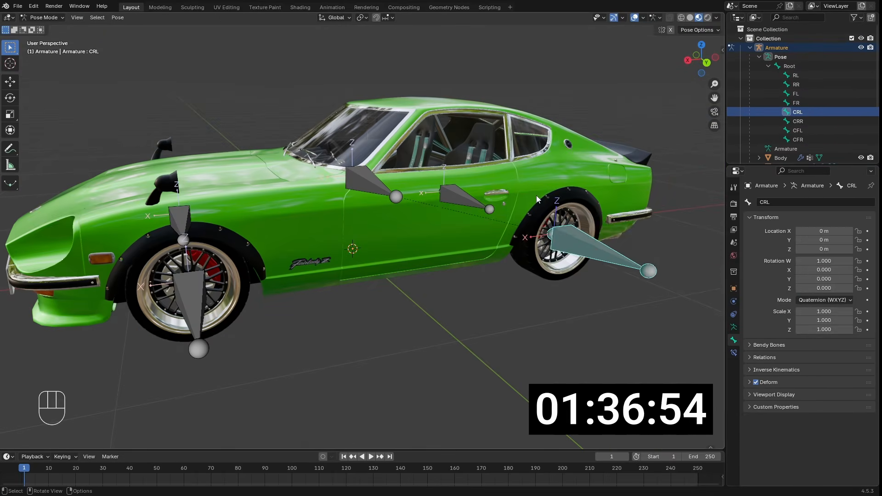
# Step: Test-move the CRL bone in Pose Mode to check its caliper, cancel the move and select the CFL bone
pyautogui.press('g')
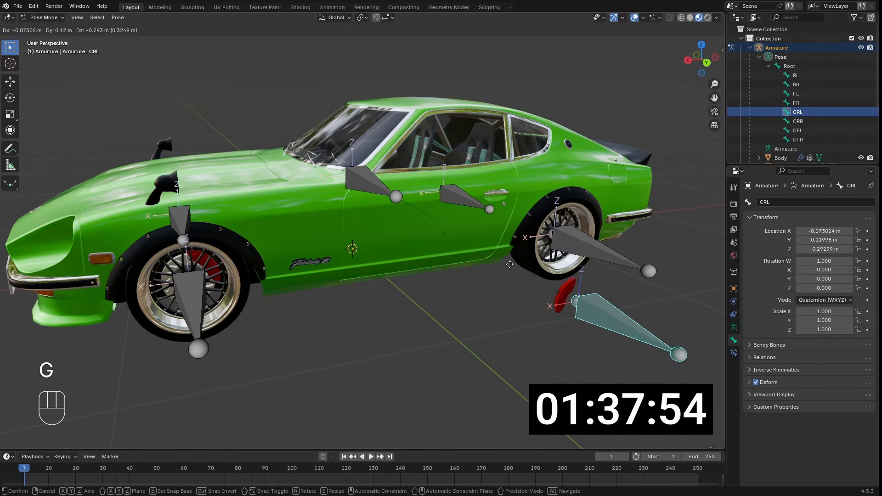
pyautogui.rightClick(550, 205)
pyautogui.click(792, 131)
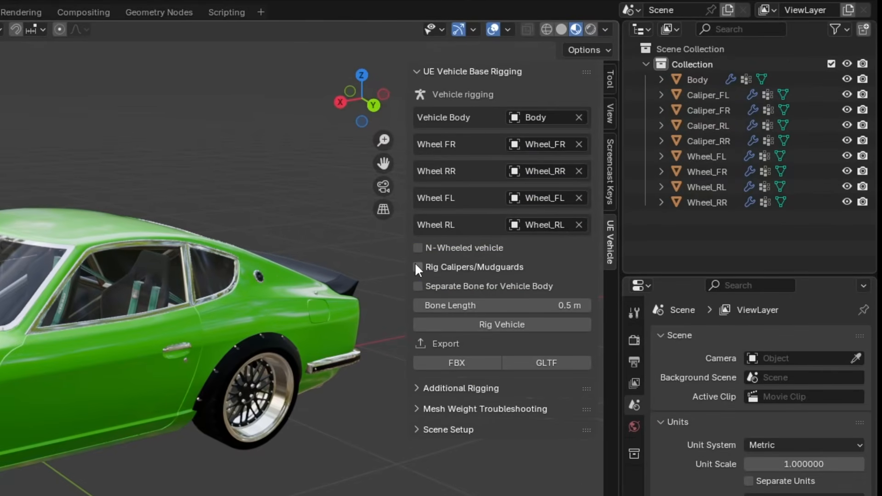
# Step: Enable Rig Calipers/Mudguards and assign Caliper_FR, Caliper_RR, Caliper_FL and Caliper_RL to their matching wheels
pyautogui.click(433, 258)
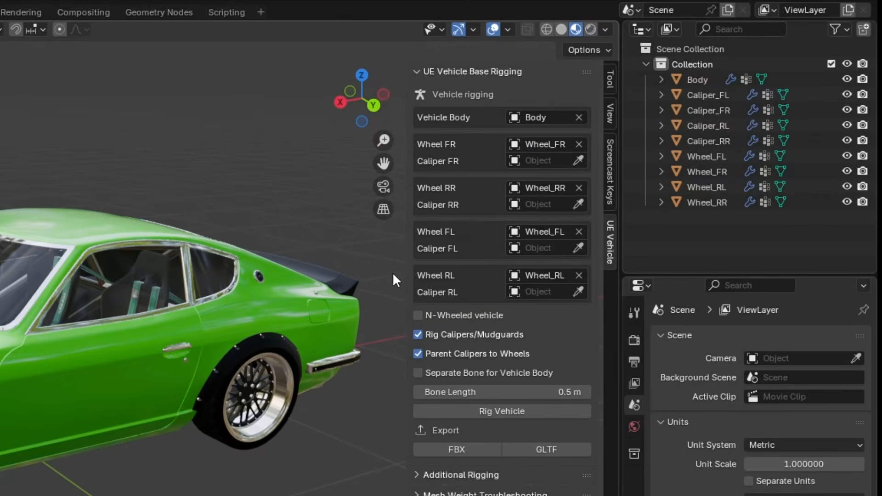
pyautogui.click(532, 161)
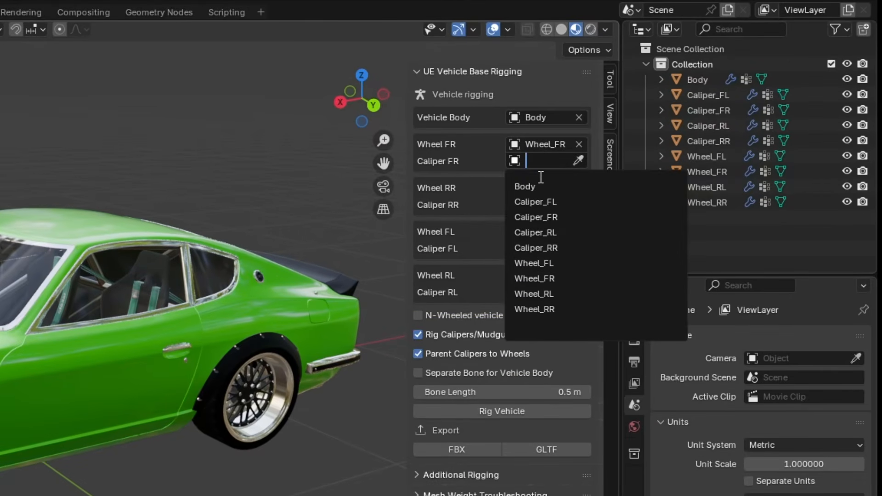
pyautogui.click(554, 215)
pyautogui.click(553, 207)
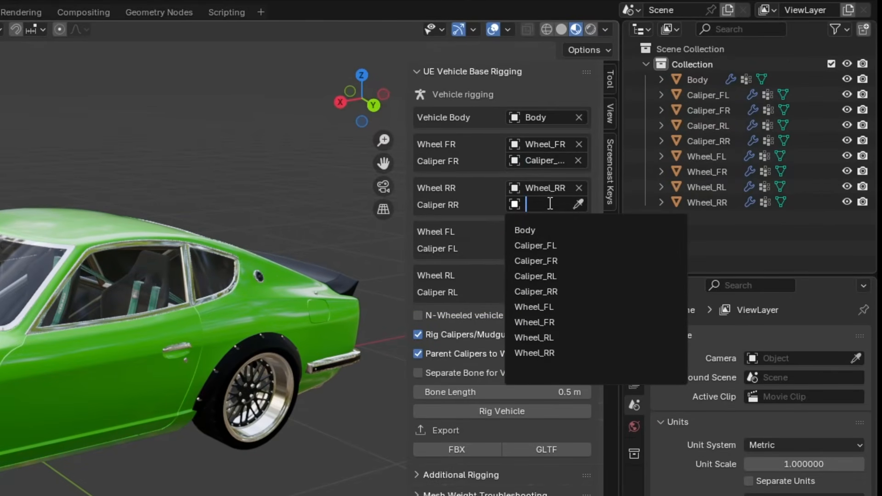
pyautogui.click(560, 294)
pyautogui.click(547, 248)
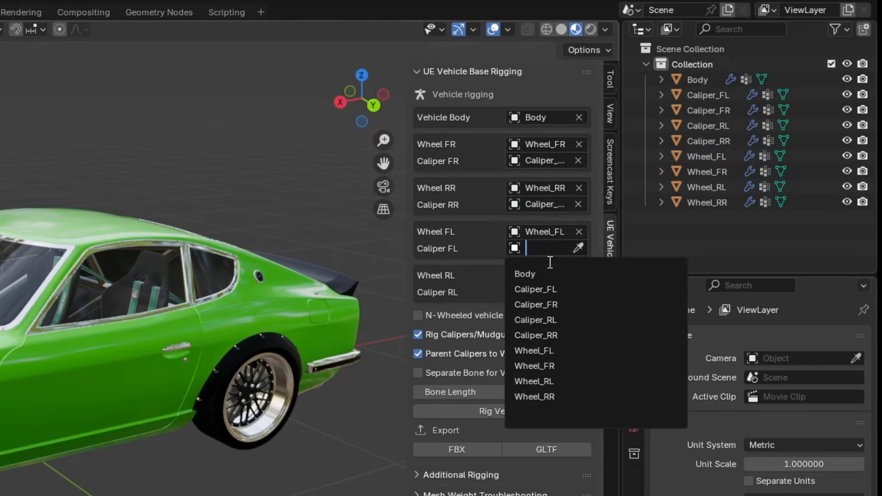
pyautogui.click(542, 289)
pyautogui.click(546, 292)
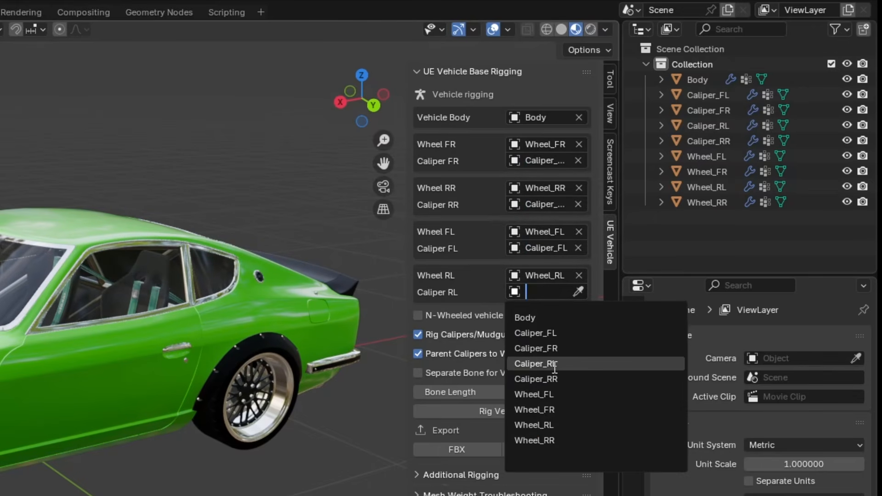
pyautogui.click(544, 364)
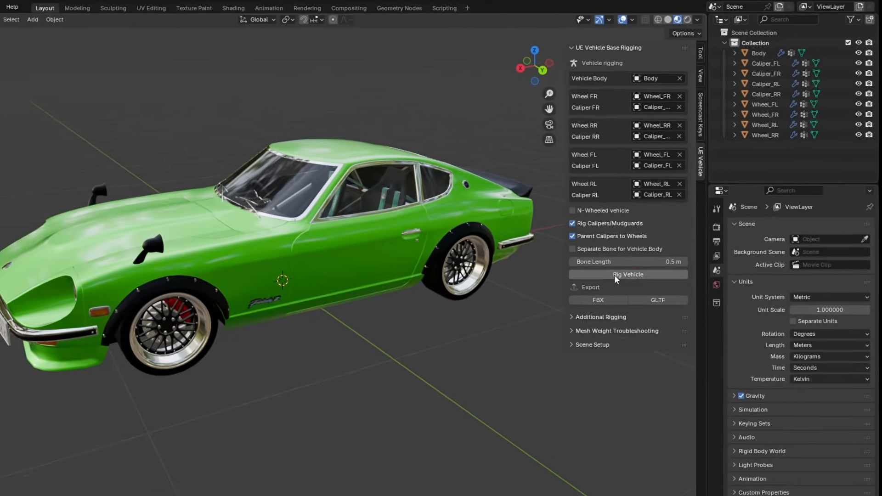
# Step: Rig the vehicle with the add-on and expand the armature's wheel bones to inspect their child caliper bones
pyautogui.click(480, 411)
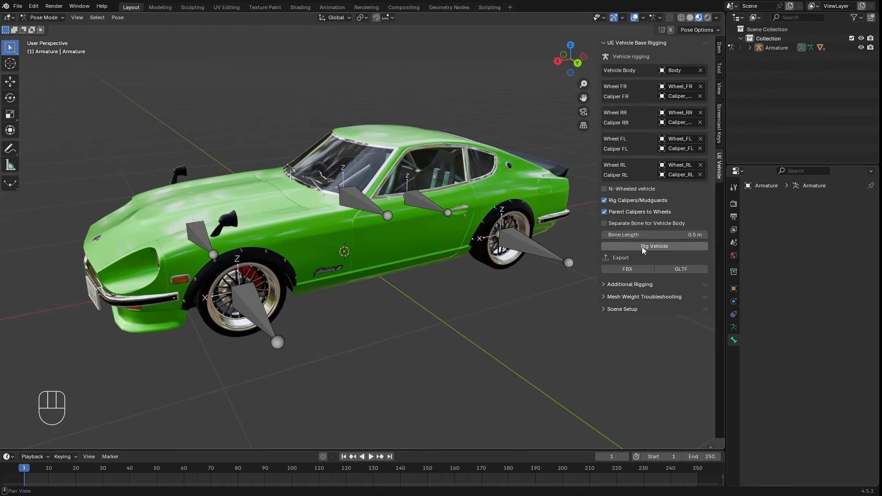
pyautogui.click(750, 48)
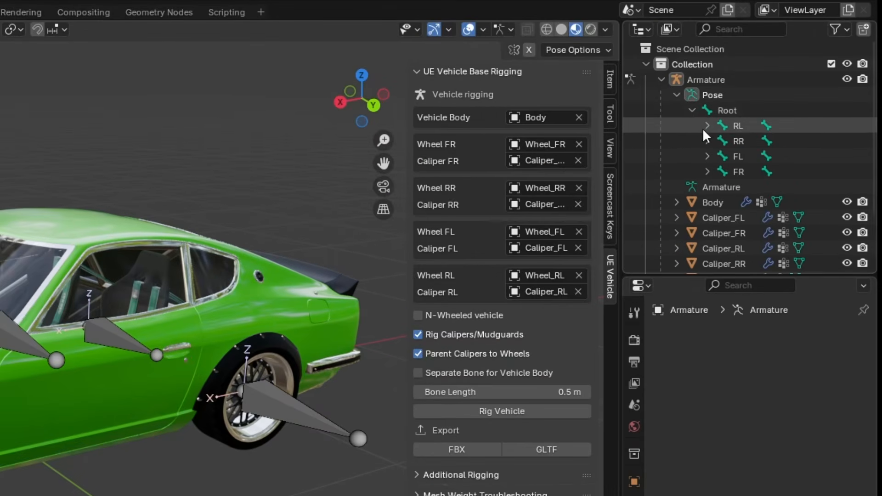
pyautogui.click(706, 125)
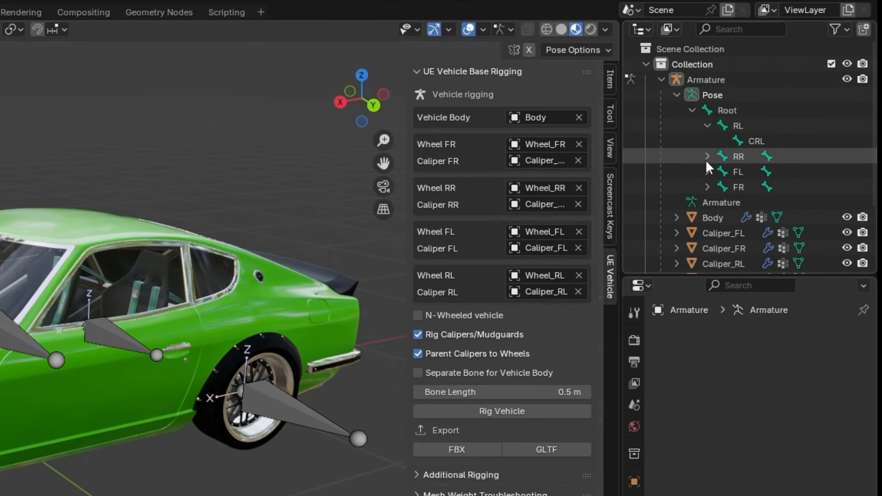
pyautogui.click(706, 157)
pyautogui.click(707, 186)
pyautogui.click(704, 216)
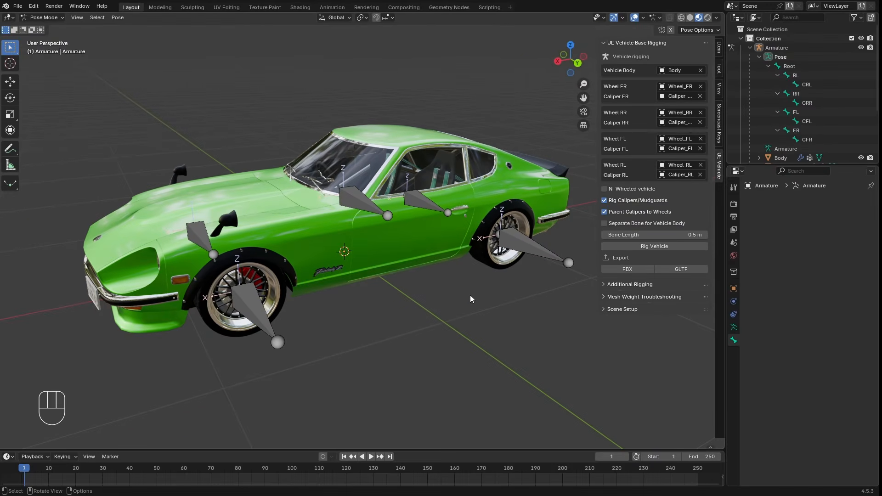
# Step: Undo the vehicle rigging
pyautogui.hotkey('ctrl', 'z')
pyautogui.hotkey('ctrl', 'z')
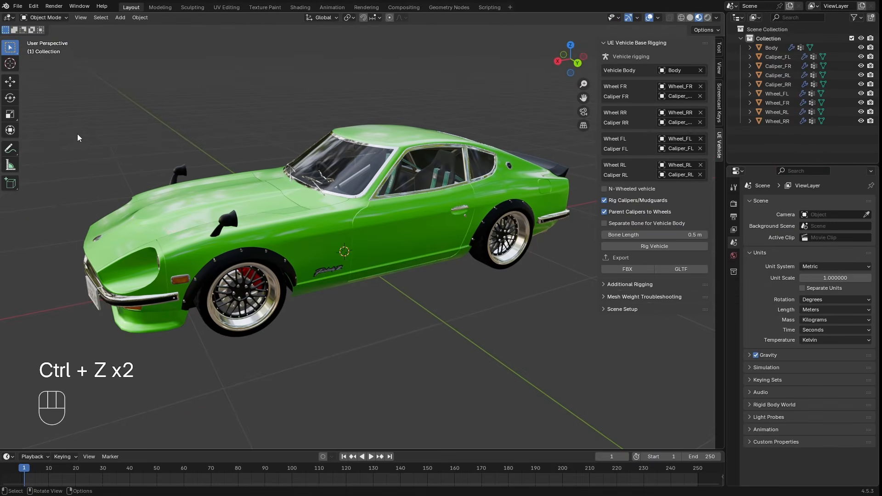
# Step: Set the rigger add-on's Caliper Bone Prefix to Thicc_ and Caliper Bone Suffix to _69, and close the preferences
pyautogui.click(34, 6)
pyautogui.click(65, 125)
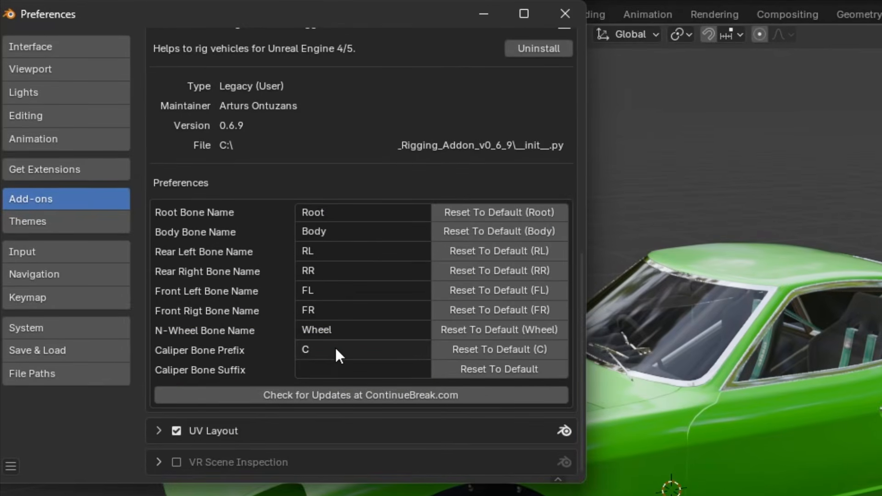
pyautogui.click(336, 349)
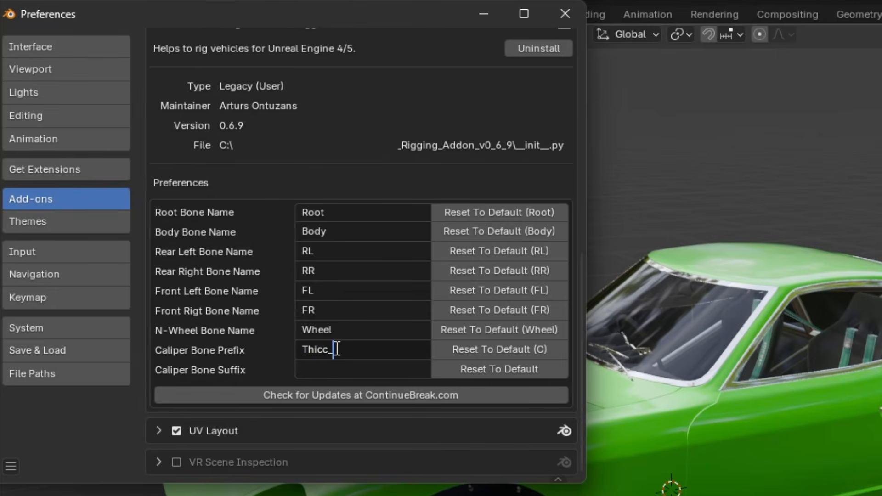
pyautogui.click(398, 371)
pyautogui.write('_69')
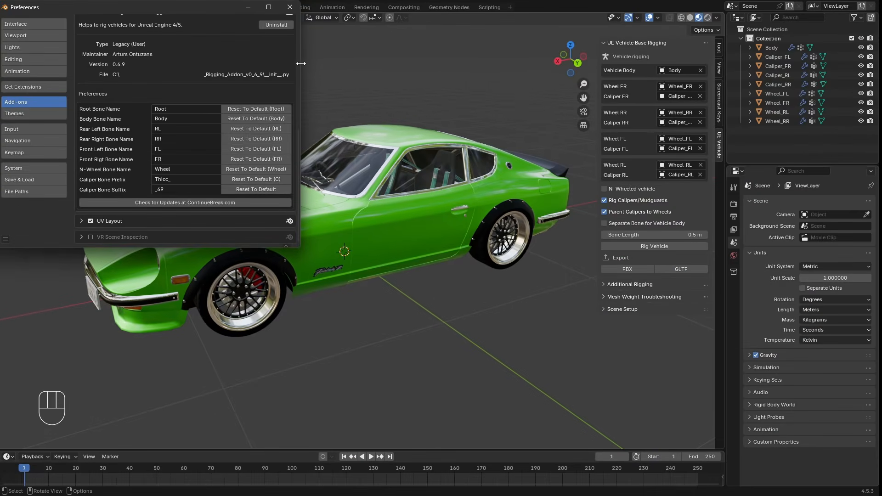
pyautogui.click(433, 10)
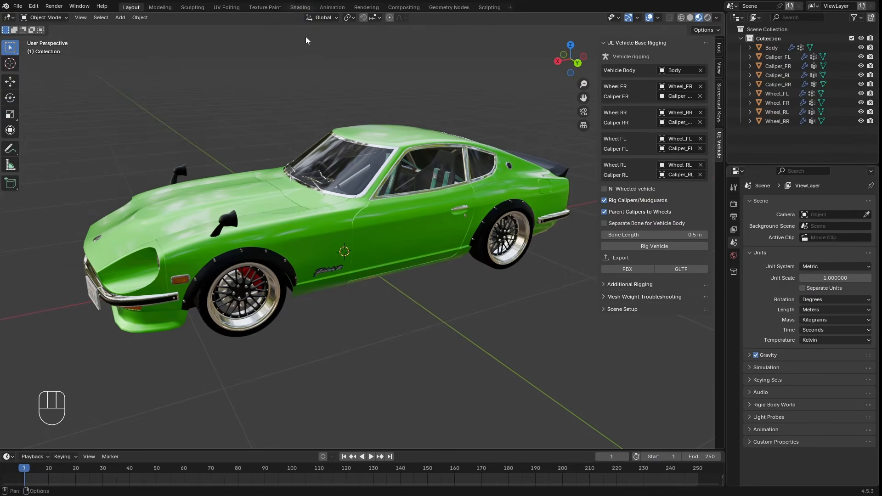
# Step: Rig the vehicle with calipers parented to wheels, inspect the caliper bone beneath each wheel bone, and undo the rigging
pyautogui.click(639, 248)
pyautogui.click(749, 47)
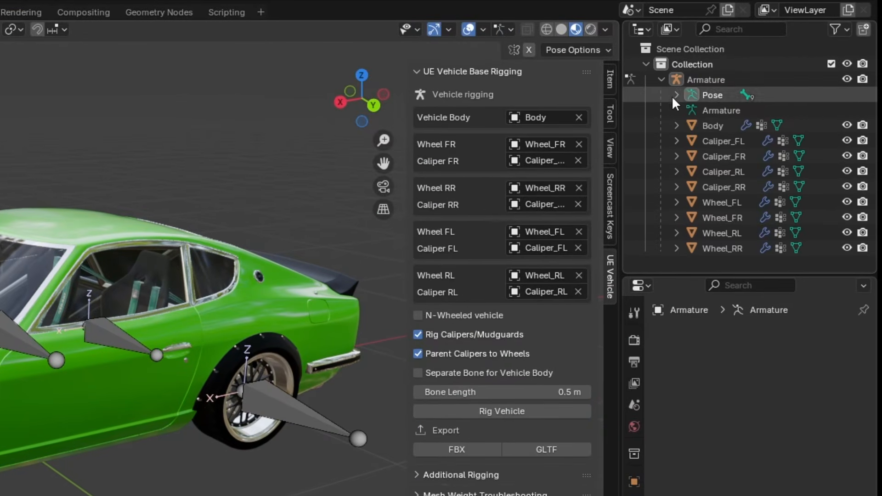
pyautogui.click(758, 57)
pyautogui.click(691, 110)
pyautogui.click(707, 126)
pyautogui.click(707, 156)
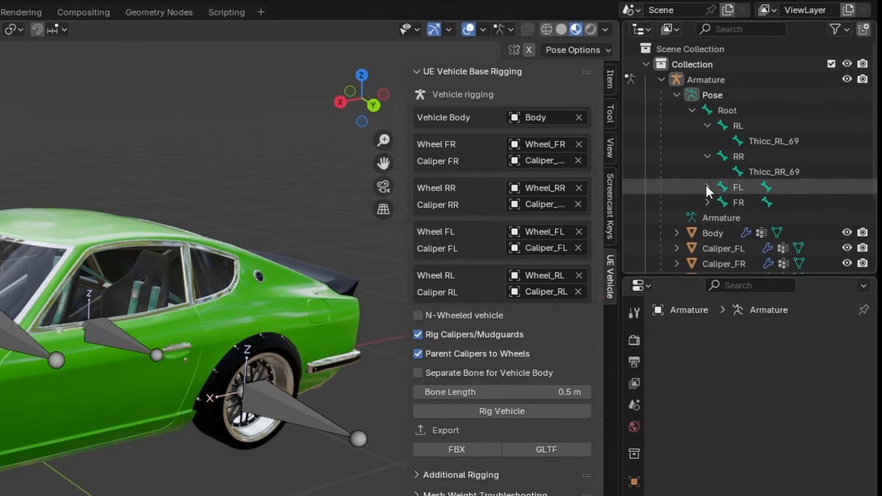
pyautogui.click(707, 187)
pyautogui.click(707, 218)
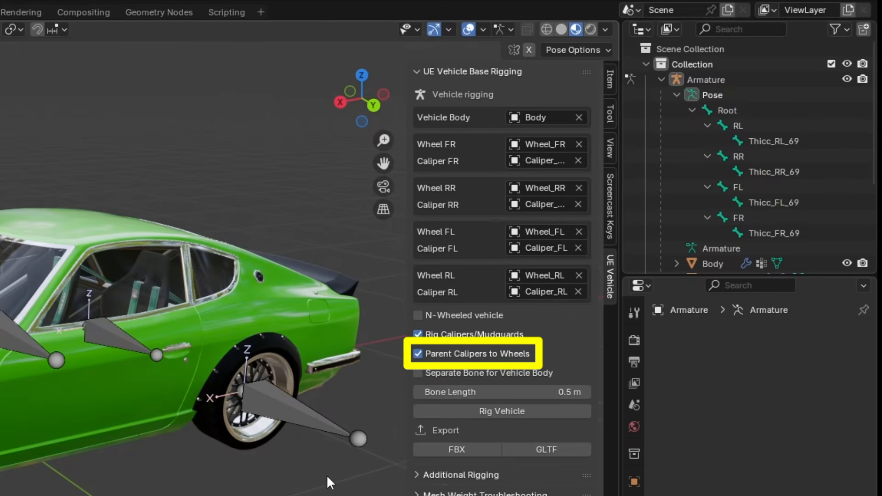
pyautogui.hotkey('ctrl', 'z')
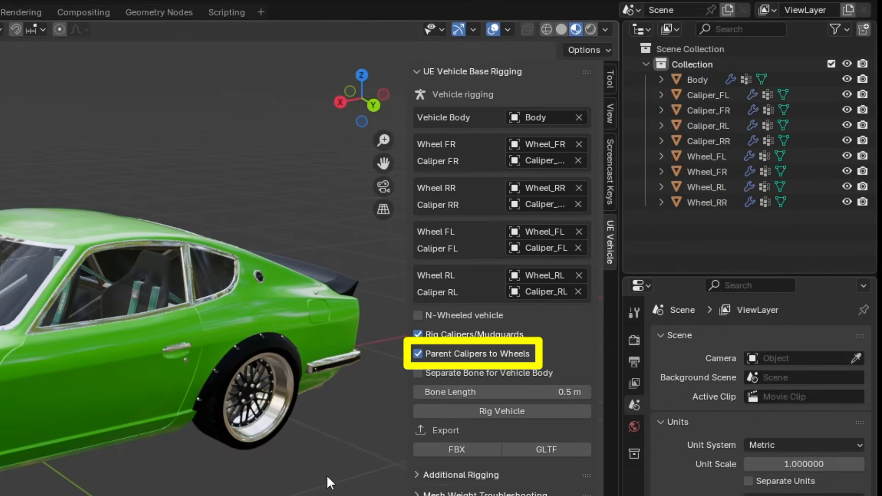
# Step: Rig the vehicle with Parent Calipers to Wheels disabled, inspect the caliper bones under Root, and undo the rigging
pyautogui.click(418, 352)
pyautogui.click(438, 410)
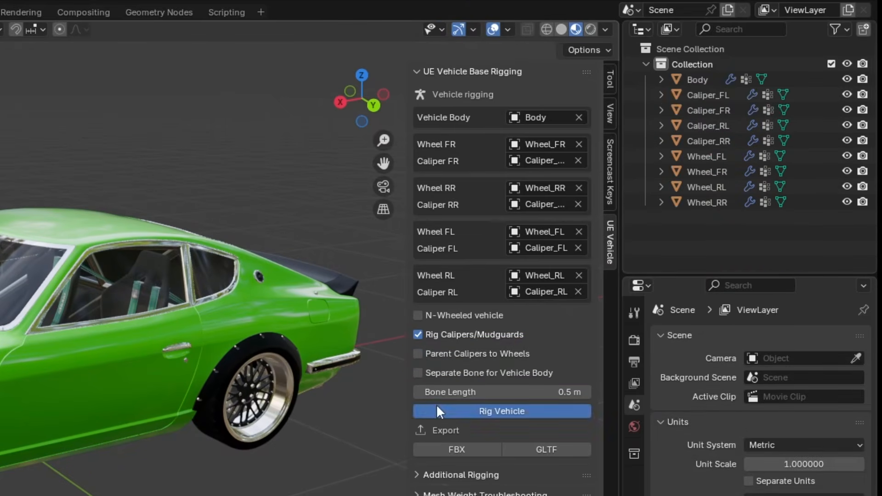
pyautogui.click(661, 80)
pyautogui.keyDown('shift'); pyautogui.click(676, 94); pyautogui.keyUp('shift')
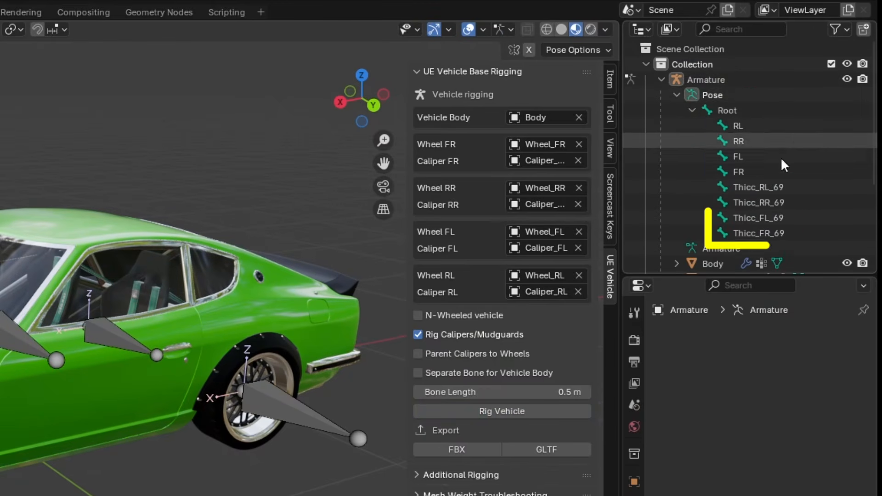
pyautogui.hotkey('ctrl', 'z')
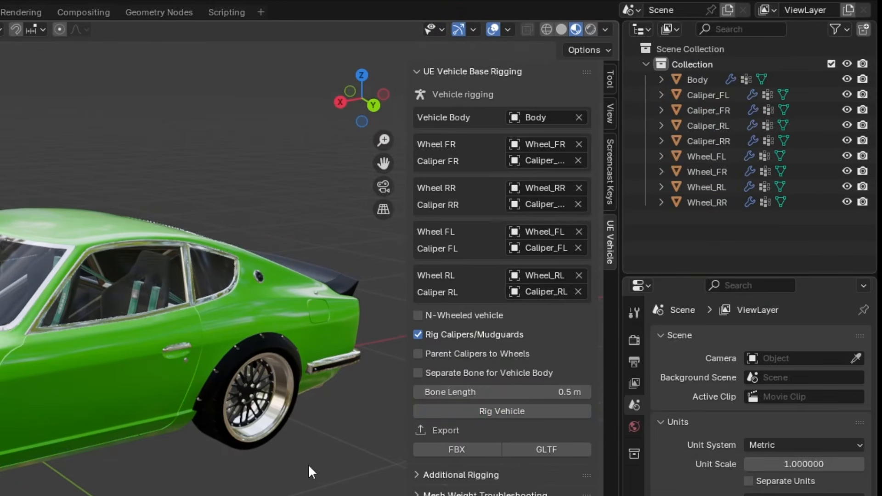
# Step: Rig the vehicle with Parent Calipers to Wheels enabled and expand the armature's Root bone and rear wheel bones
pyautogui.click(440, 410)
pyautogui.click(661, 80)
pyautogui.click(676, 94)
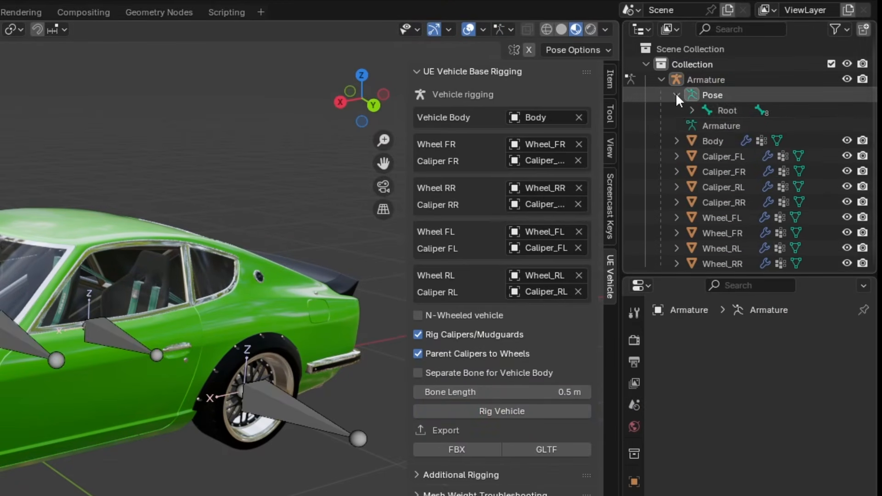
pyautogui.click(691, 110)
pyautogui.click(707, 125)
pyautogui.click(707, 156)
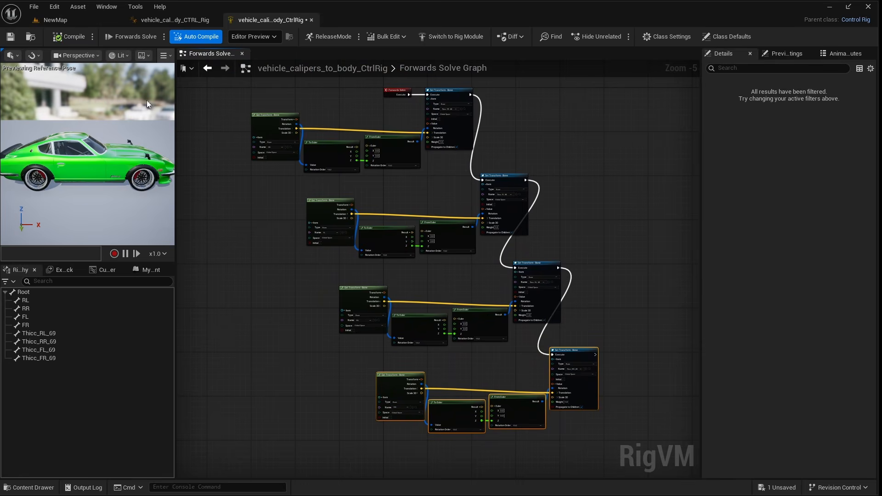
pyautogui.moveTo(343, 166); pyautogui.dragTo(366, 214, button='right')
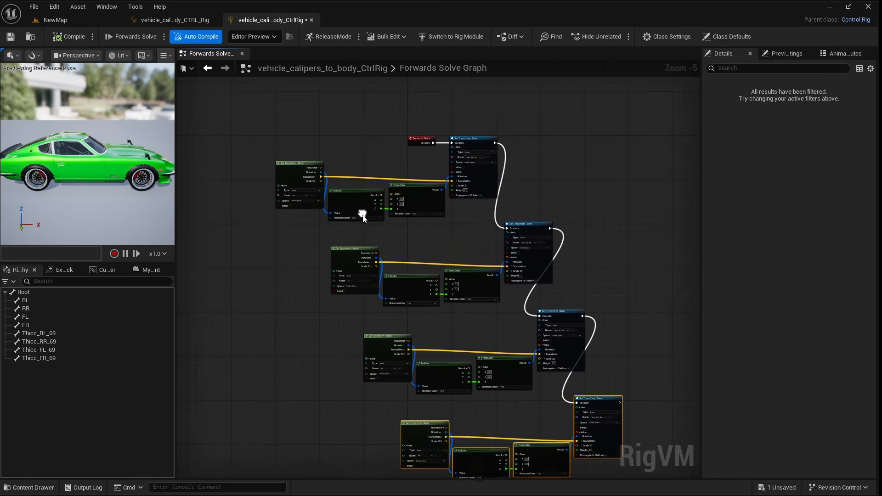
pyautogui.scroll(5, 366, 214)
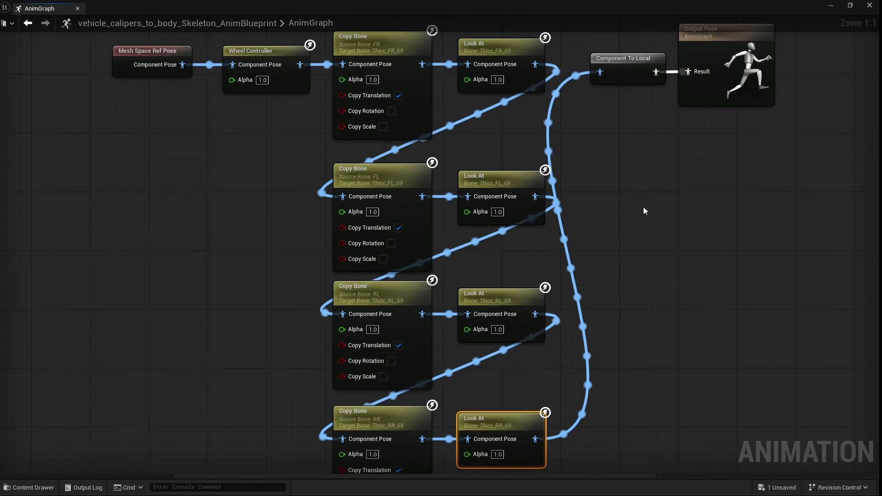
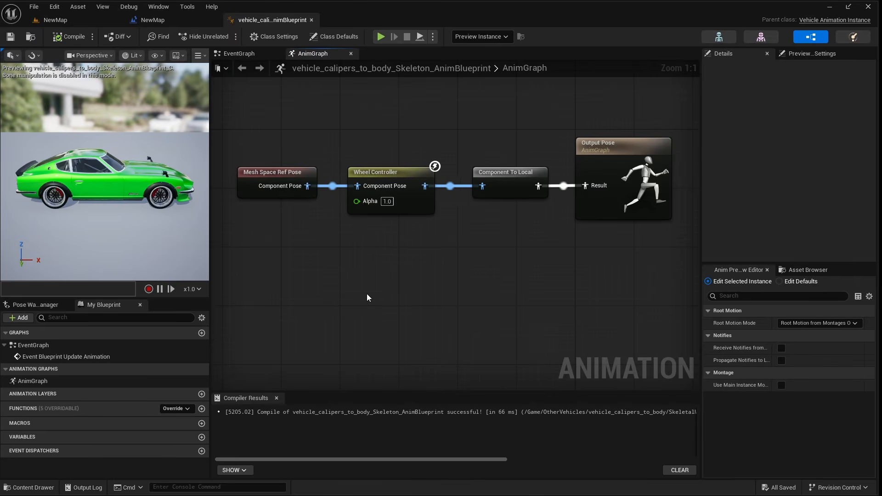
# Step: In Unreal Editor, add a Copy Bone node after Wheel Controller in the vehicle_calipers_to_body_Skeleton_AnimBlueprint AnimGraph
pyautogui.moveTo(425, 185); pyautogui.dragTo(432, 235)
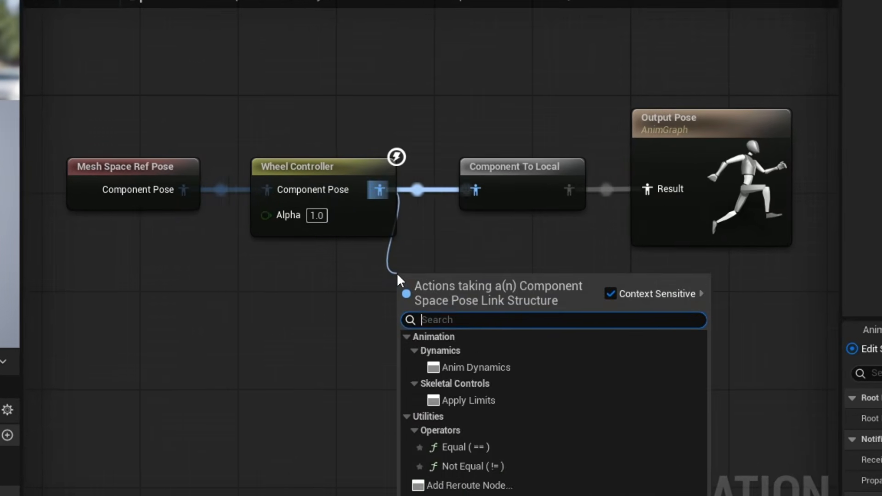
pyautogui.write('copy')
pyautogui.press('Return')
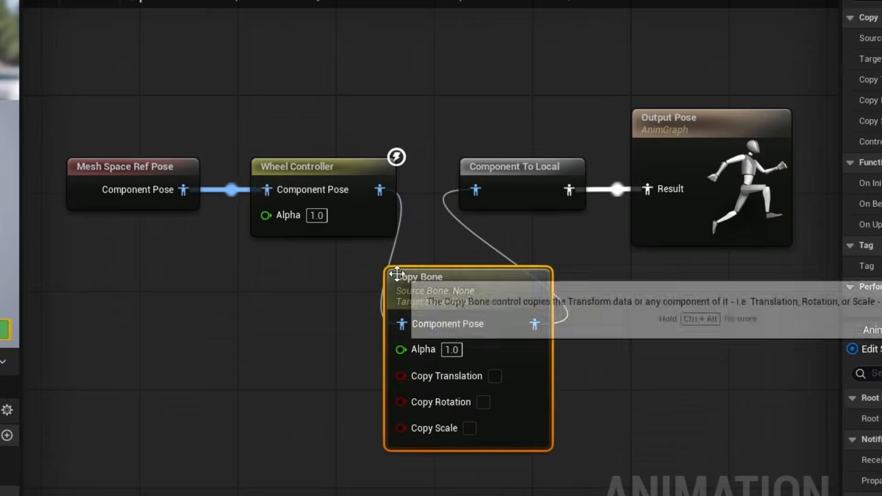
pyautogui.click(601, 332)
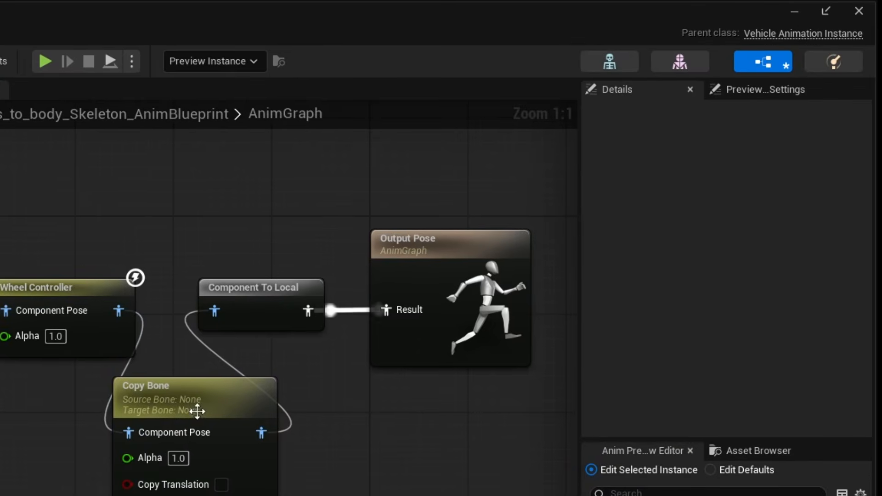
# Step: Set the Copy Bone node's Source Bone to FR and Target Bone to Thicc_FR_69, and enable Copy Translation
pyautogui.click(197, 411)
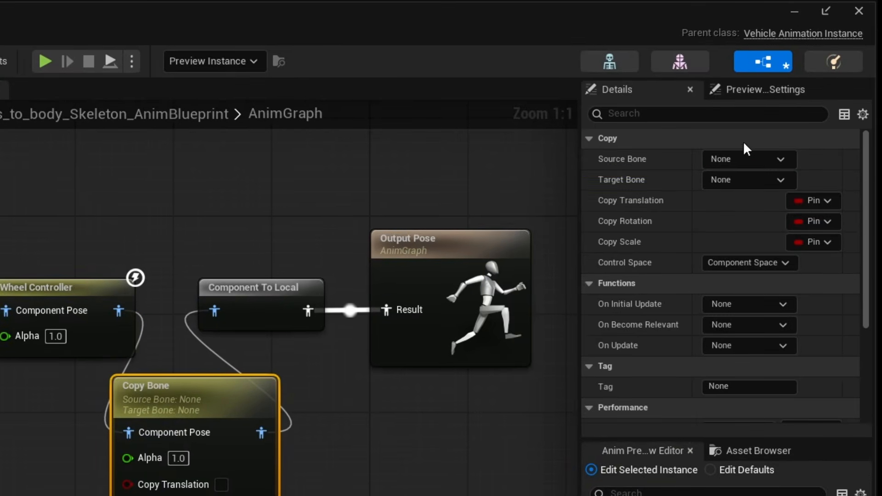
pyautogui.click(757, 159)
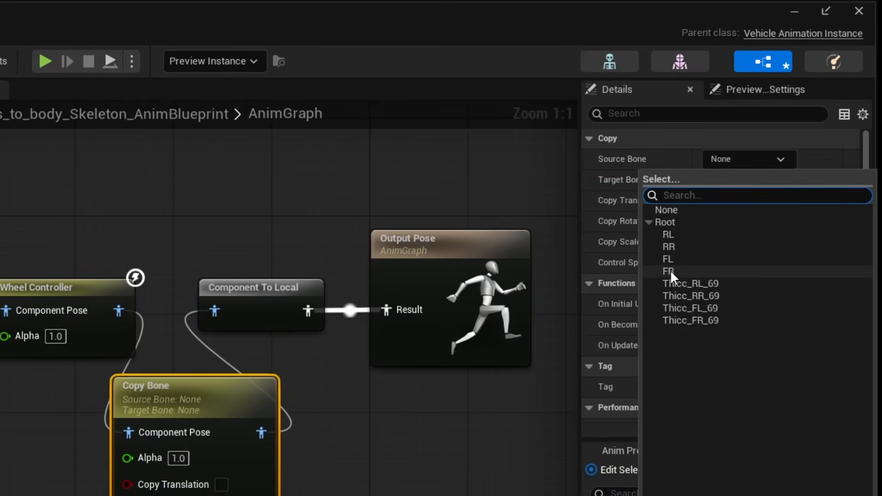
pyautogui.click(669, 271)
pyautogui.click(735, 180)
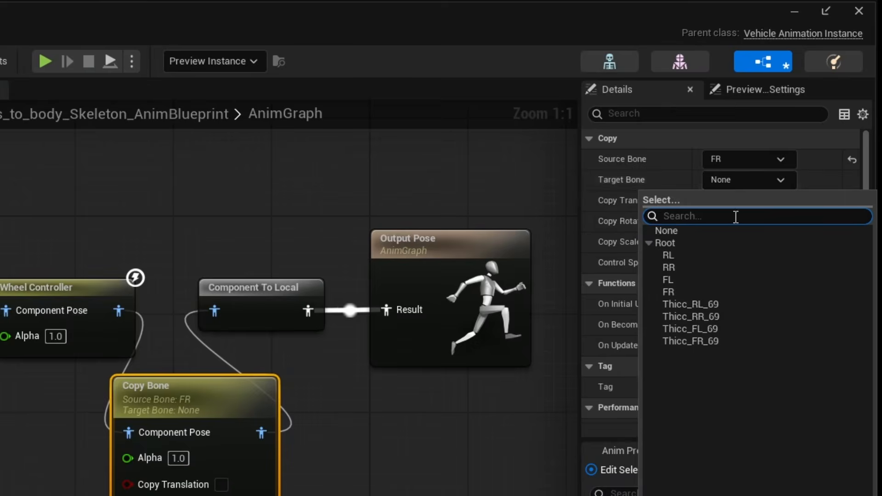
pyautogui.click(712, 342)
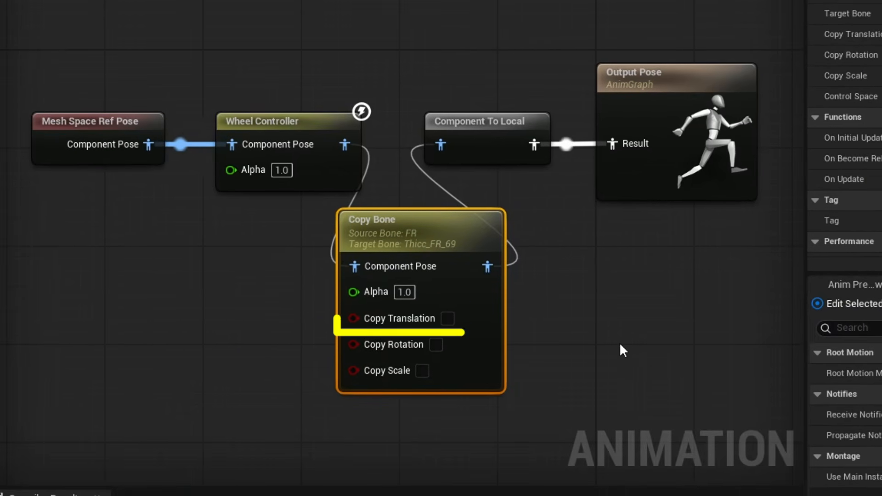
pyautogui.click(446, 318)
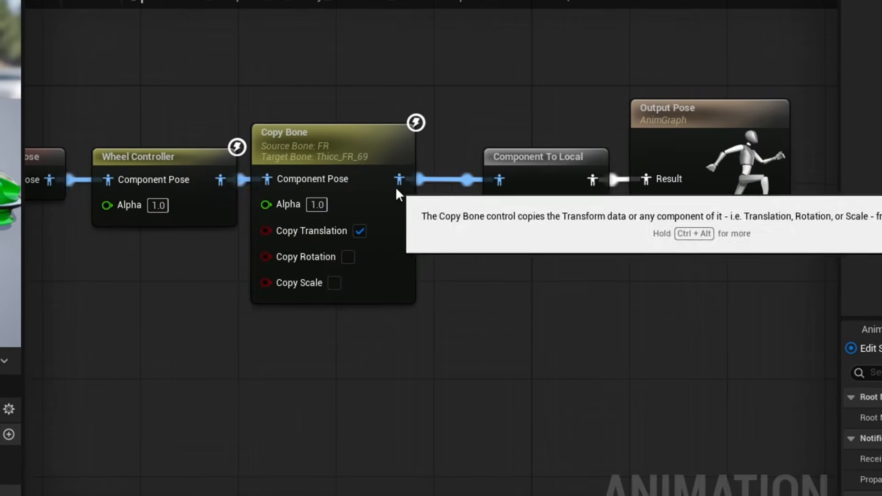
# Step: Add a Look At node between the Copy Bone and Component To Local nodes
pyautogui.moveTo(398, 180); pyautogui.dragTo(448, 279)
pyautogui.write('look')
pyautogui.press('Return')
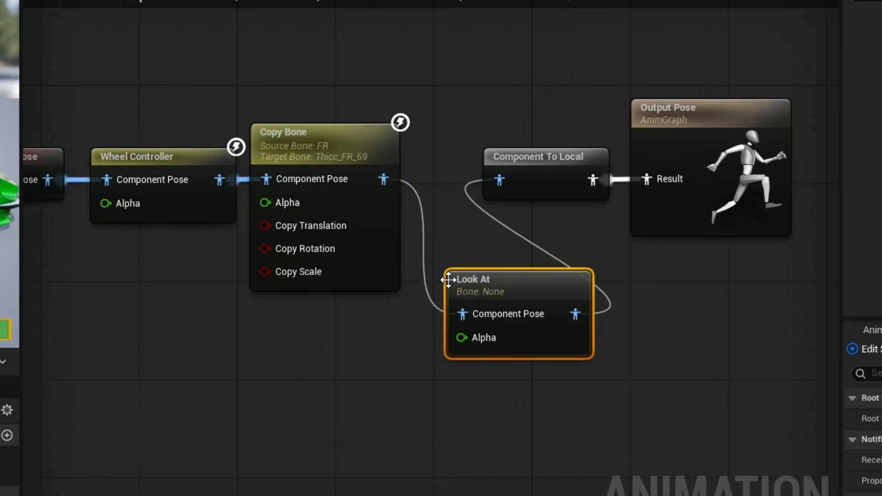
# Step: Set the Look At node's Bone to Modify to Thicc_FR_69 and its Look at Target to FR
pyautogui.click(491, 289)
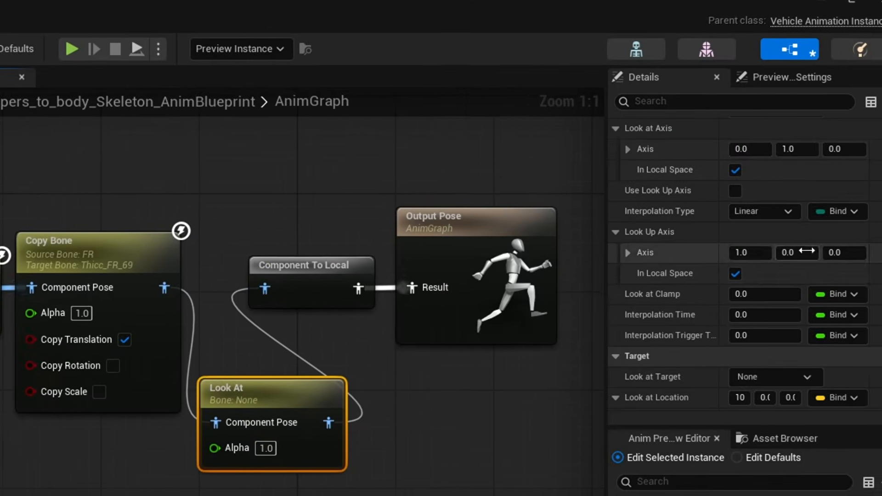
pyautogui.scroll(3, 793, 263)
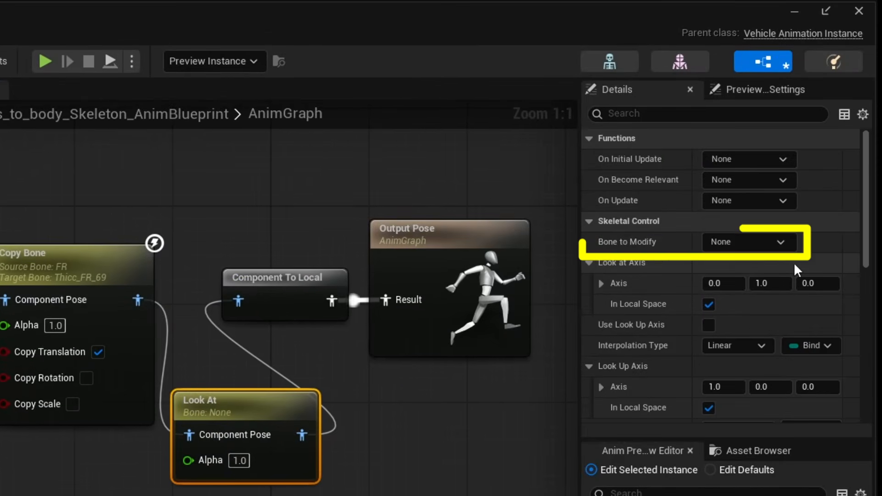
pyautogui.click(754, 241)
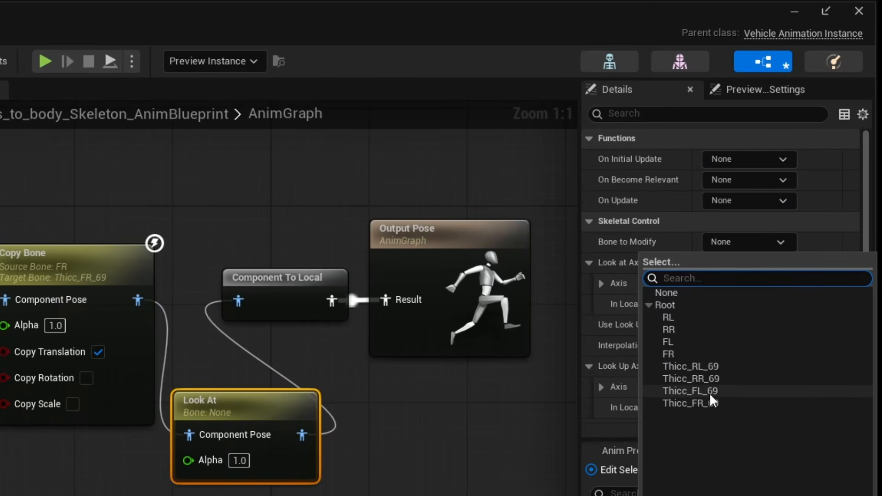
pyautogui.click(702, 403)
pyautogui.scroll(-5, 738, 340)
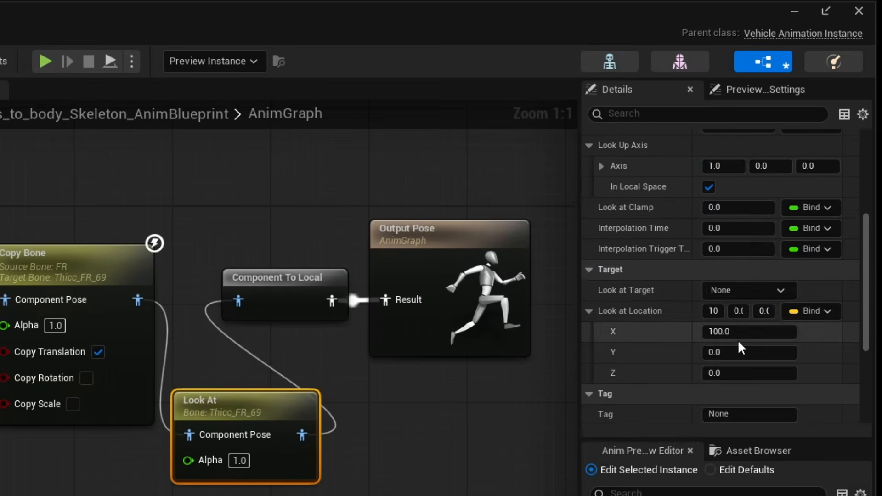
pyautogui.click(739, 285)
pyautogui.click(676, 398)
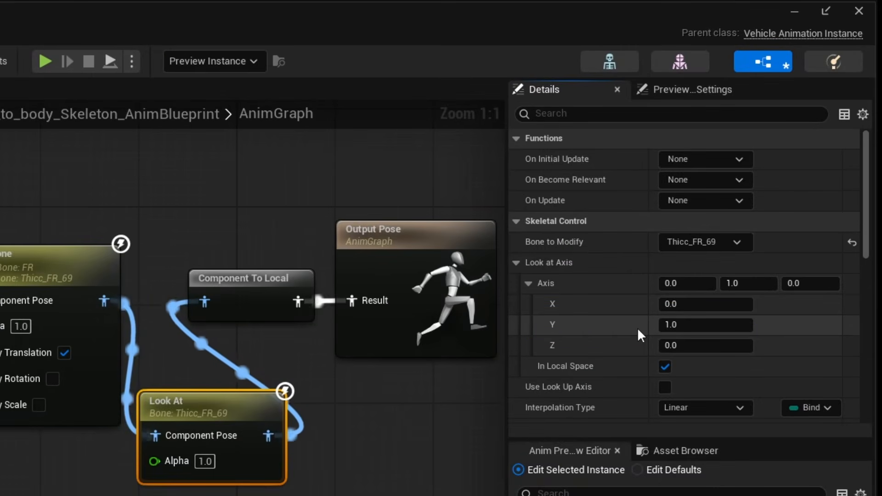
# Step: Enlarge the preview viewport and set the Look At node's Look at Location to X 0 and Y 100
pyautogui.scroll(-8, 637, 327)
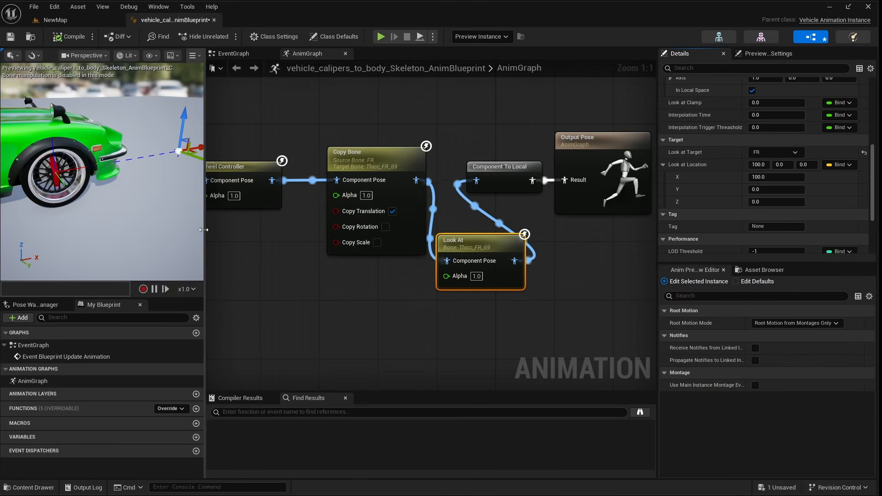
pyautogui.moveTo(203, 230); pyautogui.dragTo(323, 230)
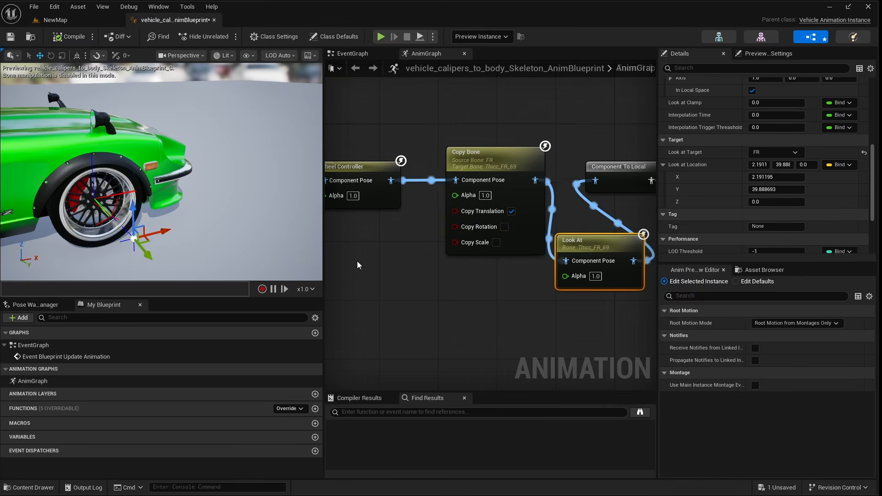
pyautogui.click(777, 177)
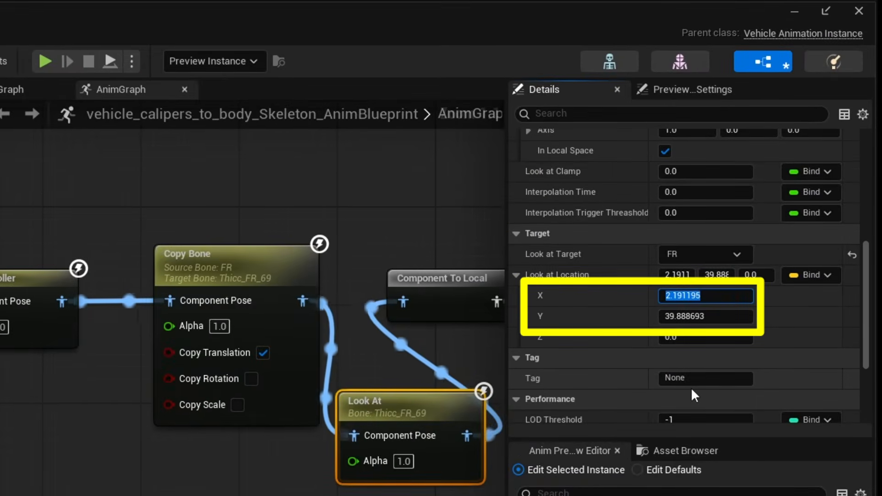
pyautogui.write('0')
pyautogui.press('Tab')
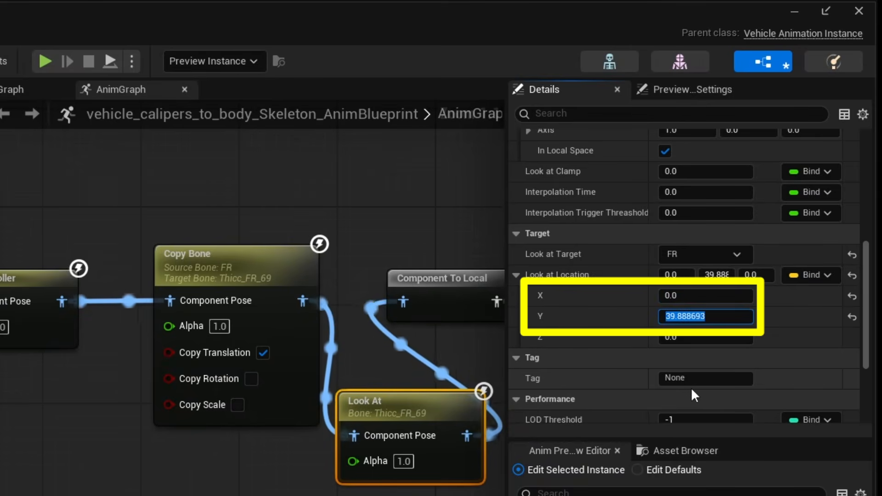
pyautogui.write('100')
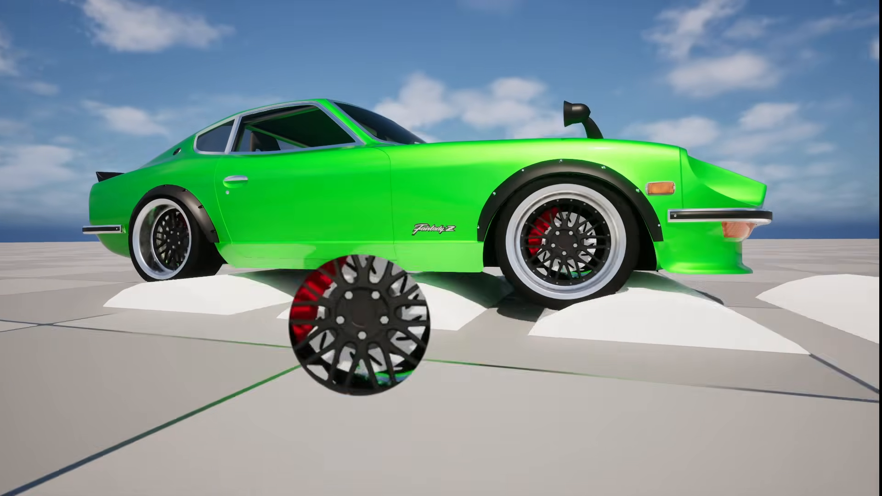
# Step: Duplicate the Copy Bone and Look At pair for the other wheels and set the third Copy Bone's Source Bone to RL
pyautogui.moveTo(501, 279); pyautogui.dragTo(337, 147)
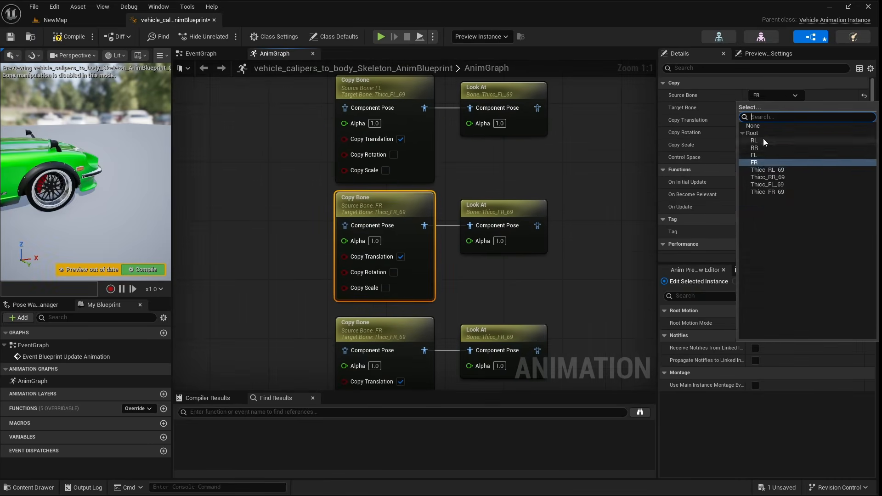
pyautogui.click(775, 145)
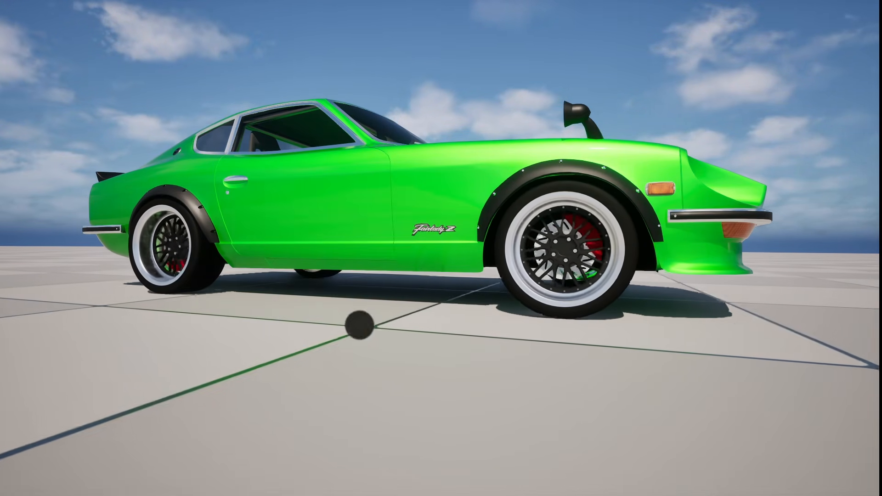
# Step: Add a Transform (Modify) Bone node between the Wheel Controller and Component To Local nodes
pyautogui.moveTo(384, 226); pyautogui.dragTo(398, 325)
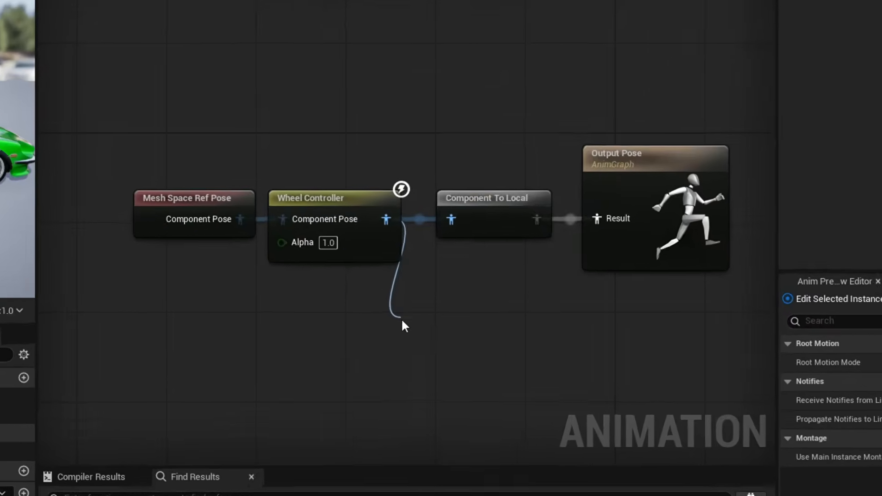
pyautogui.write('transfor')
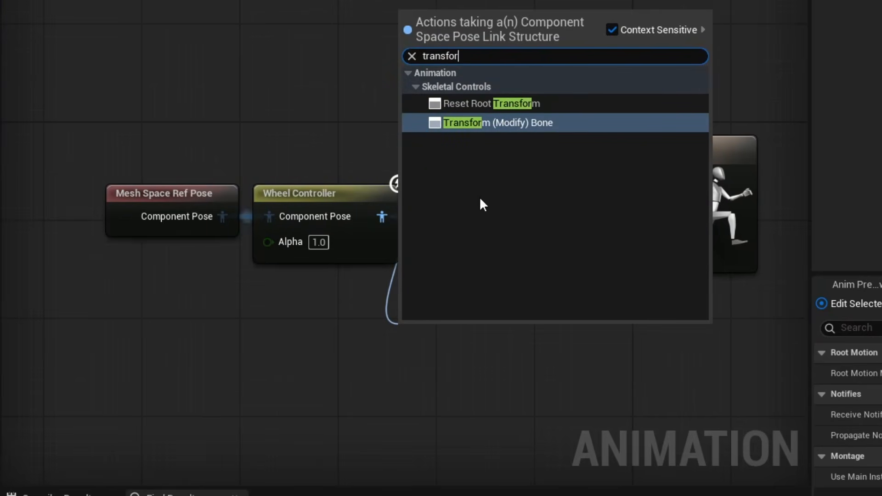
pyautogui.click(486, 121)
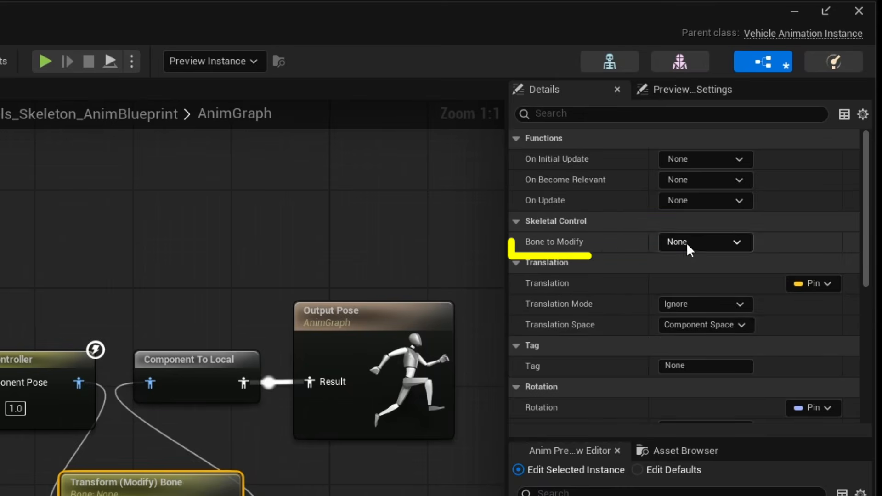
# Step: Set the Transform (Modify) Bone node's Bone to Modify to Thicc_FR_69 and change its Rotation Mode
pyautogui.click(689, 242)
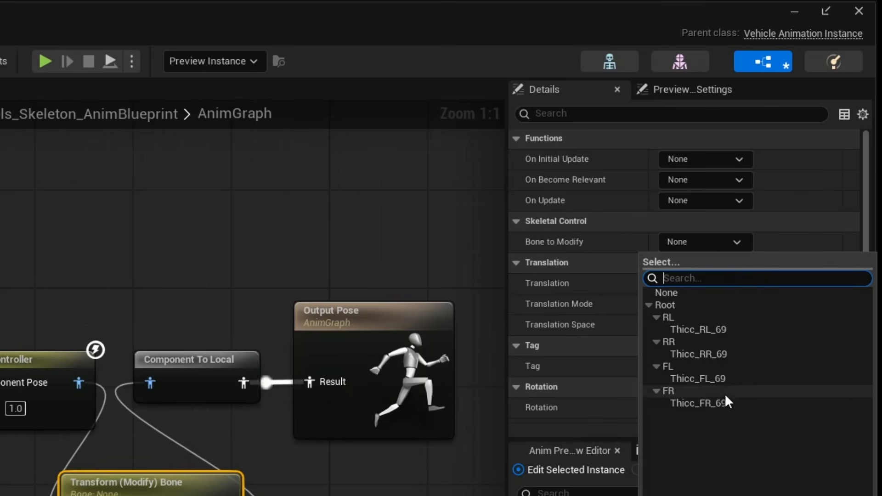
pyautogui.click(710, 403)
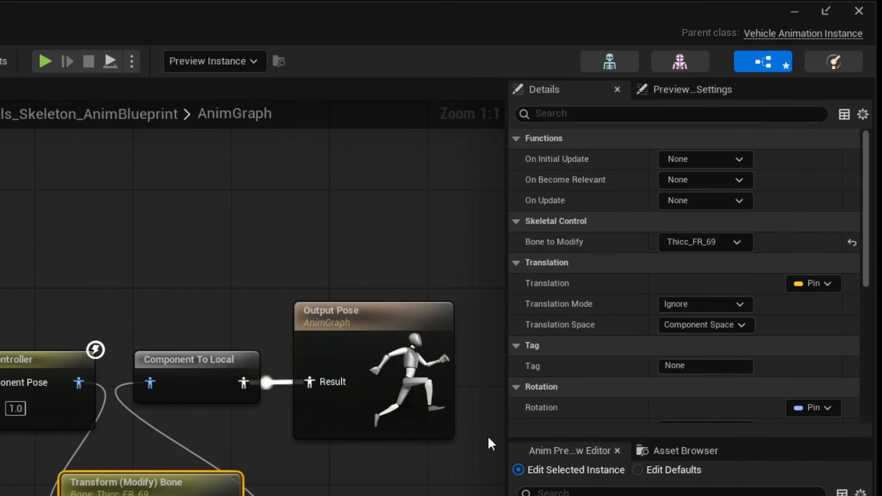
pyautogui.scroll(-4, 653, 360)
pyautogui.click(695, 284)
pyautogui.click(717, 307)
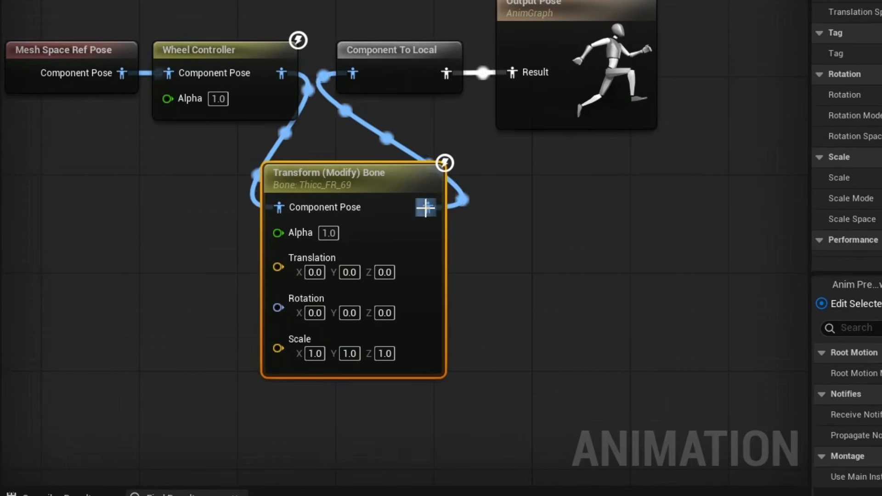
# Step: Add a Look At node between the Transform (Modify) Bone and Component To Local nodes
pyautogui.moveTo(428, 208); pyautogui.dragTo(483, 236)
pyautogui.write('lo')
pyautogui.press('Return')
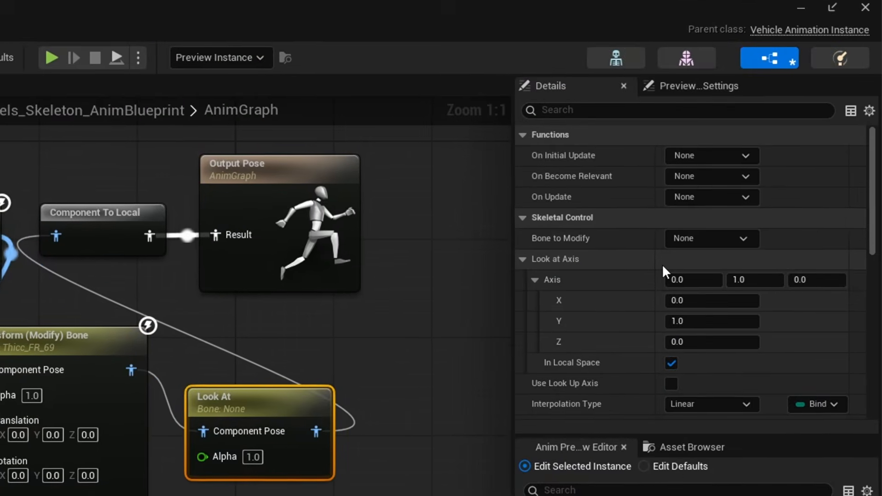
# Step: Set the Look At node's Bone to Modify to Thicc_FR_69, its Look at Target to FR and its Look at Location to X 0, Y 100
pyautogui.click(703, 240)
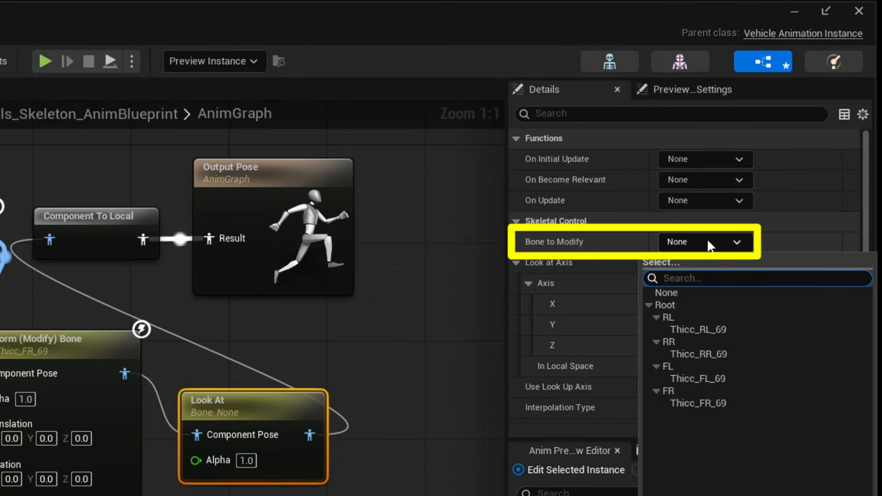
pyautogui.click(699, 404)
pyautogui.scroll(-6, 630, 339)
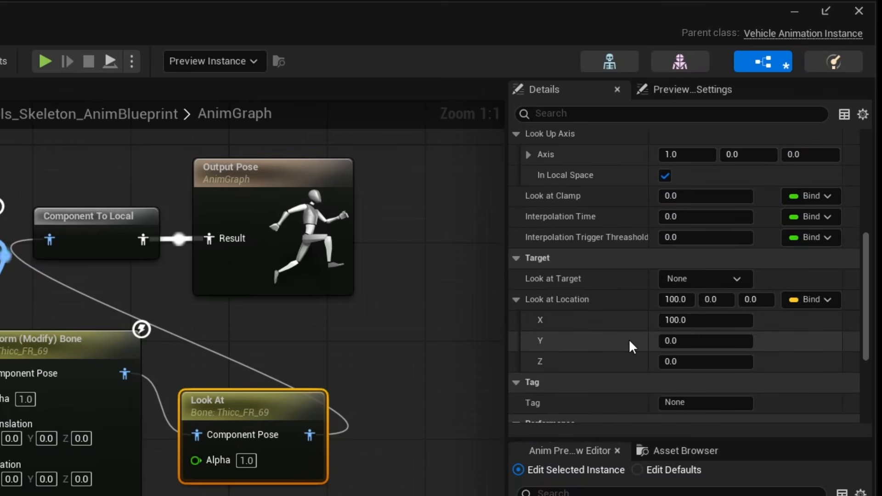
pyautogui.click(704, 279)
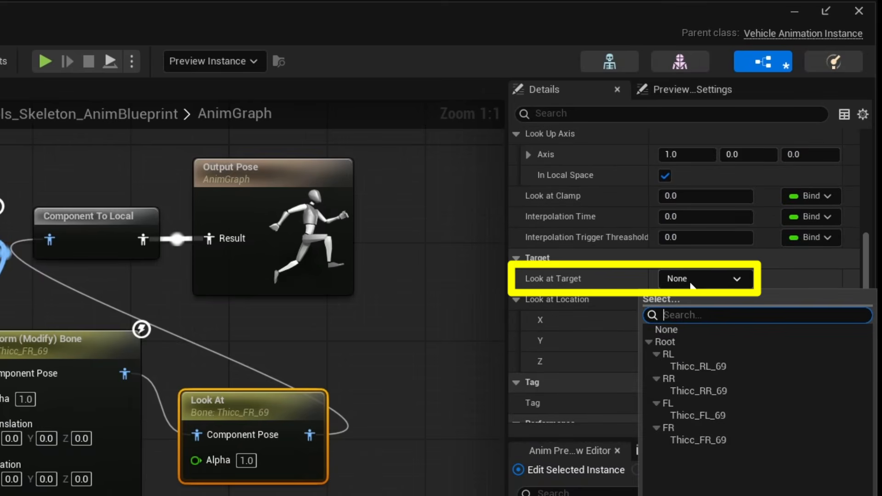
pyautogui.click(692, 427)
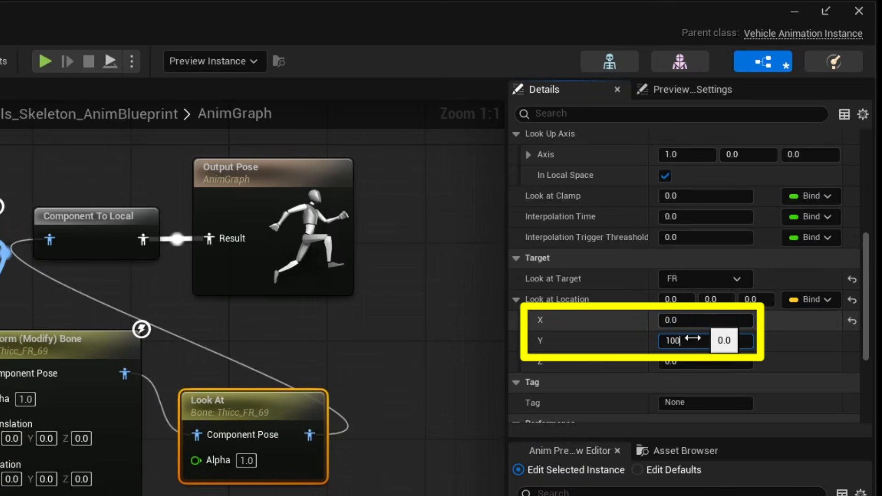
# Step: Duplicate the Transform (Modify) Bone and Look At pair for the other wheels
pyautogui.click(418, 382)
pyautogui.click(269, 415)
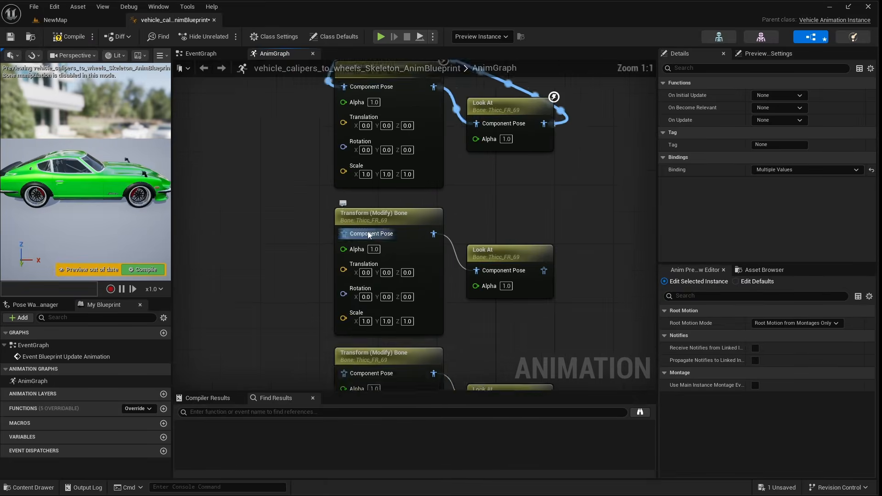
pyautogui.click(505, 151)
pyautogui.click(510, 292)
pyautogui.click(775, 166)
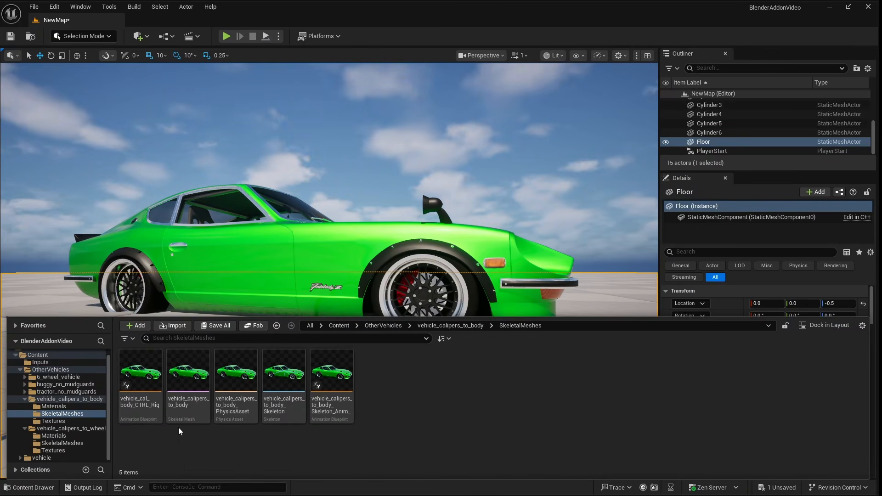
# Step: Create a Control Rig from the vehicle_calipers_to_body skeletal mesh
pyautogui.rightClick(187, 351)
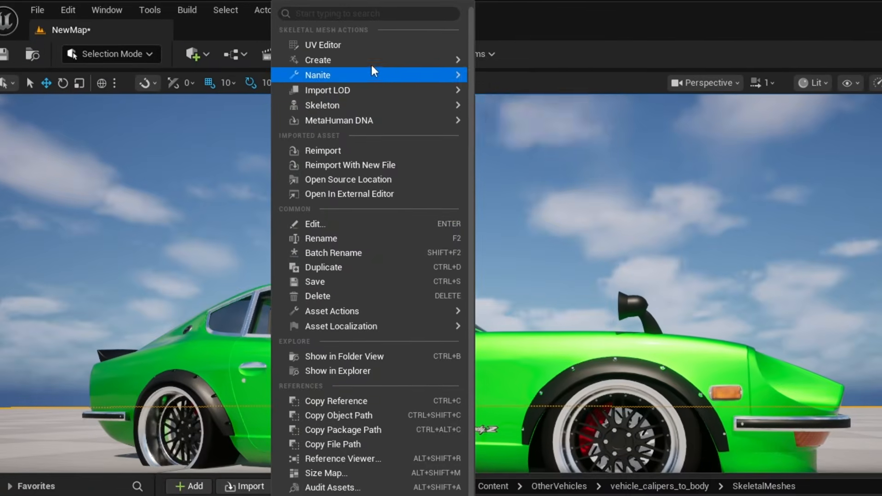
pyautogui.moveTo(263, 41)
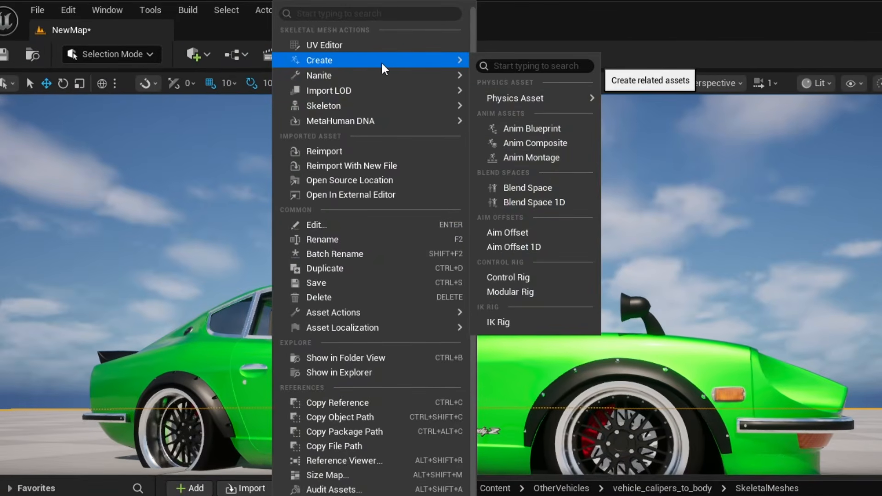
pyautogui.click(515, 277)
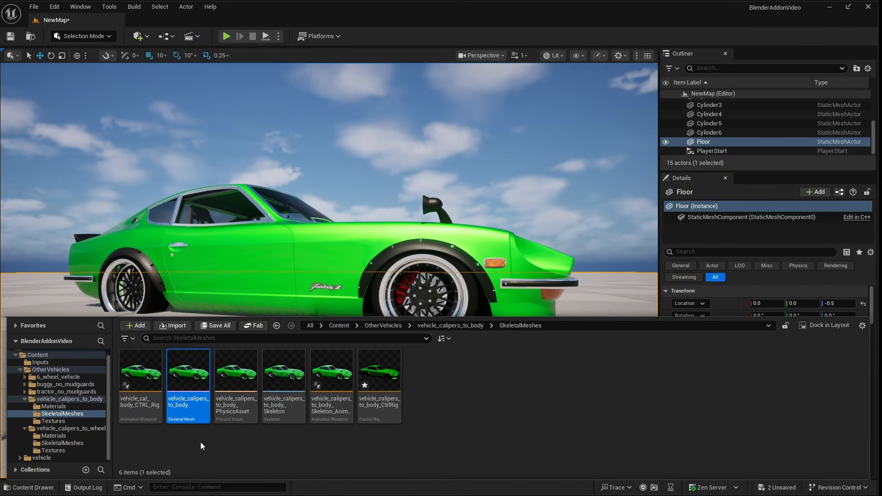
# Step: Open the vehicle_cal_body_CTRL_Rig animation blueprint and add a Control Rig node between Component To Local and Output Pose
pyautogui.doubleClick(142, 390)
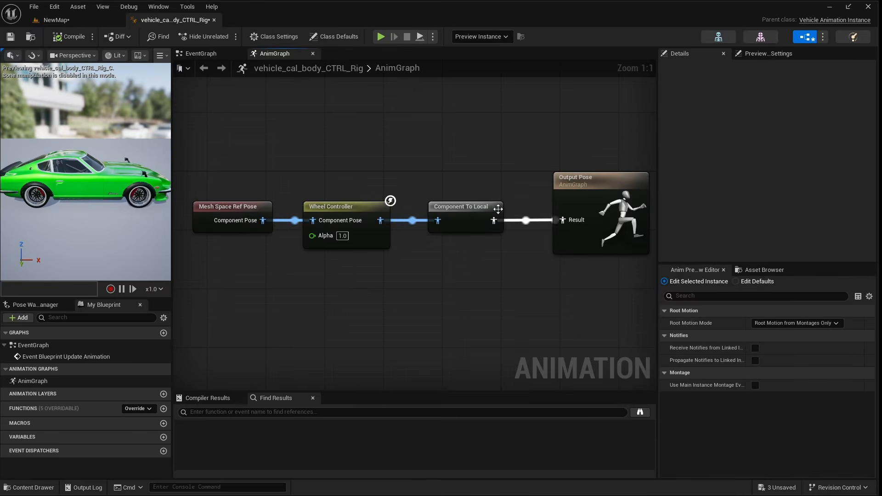
pyautogui.moveTo(493, 218); pyautogui.dragTo(487, 277)
pyautogui.write('control')
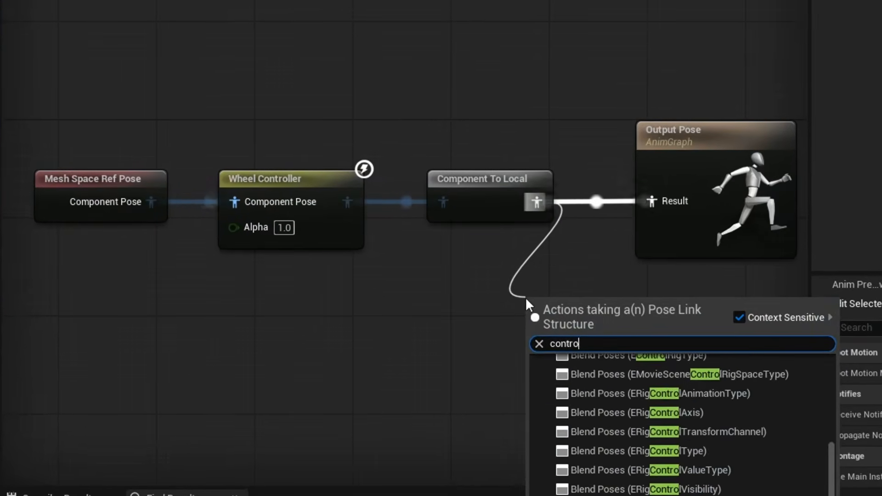
pyautogui.press('Return')
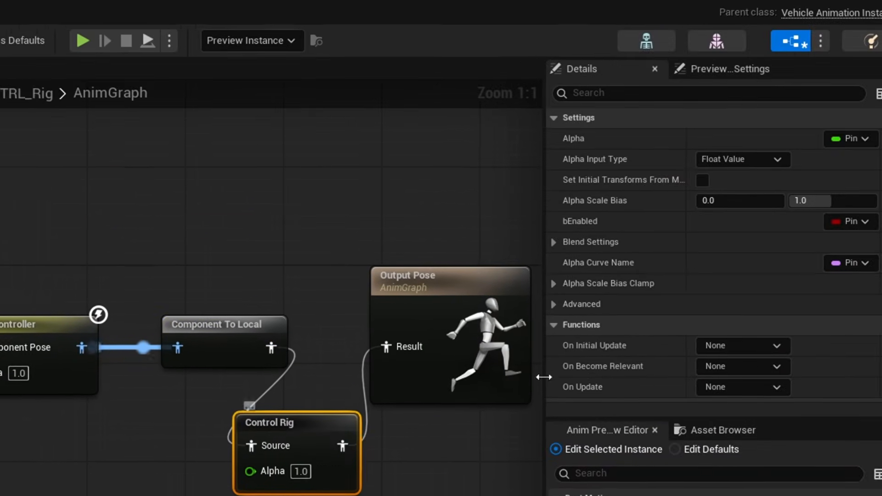
# Step: Set the Control Rig node's Control Rig Class to vehicle_calipers_to_body_CtrlRig
pyautogui.scroll(-3, 624, 287)
pyautogui.click(684, 327)
pyautogui.scroll(-10, 724, 265)
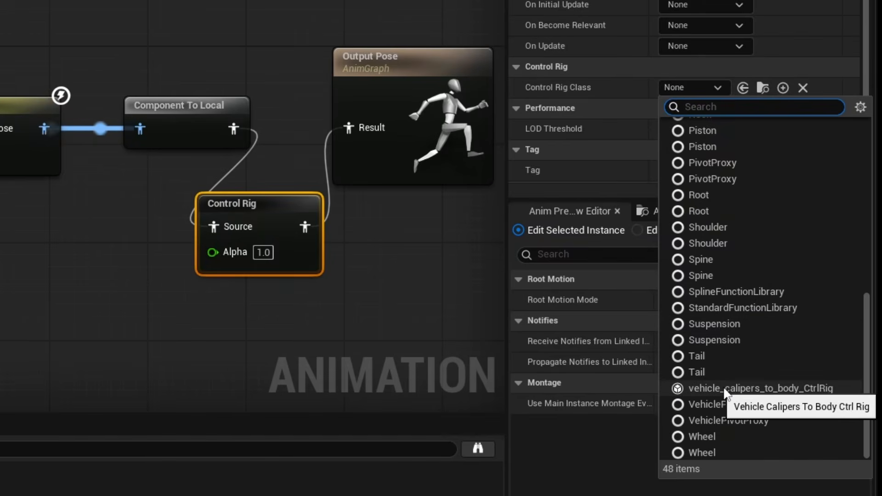
pyautogui.click(724, 389)
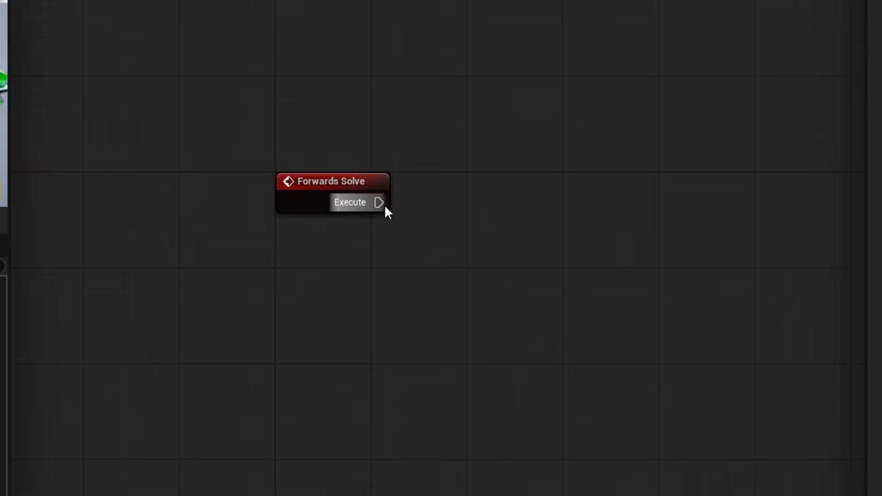
# Step: In the control rig graph, add a Set Transform node after Forwards Solve, assign it bone Thicc_FR_69 and expand its Value
pyautogui.moveTo(380, 203); pyautogui.dragTo(458, 208)
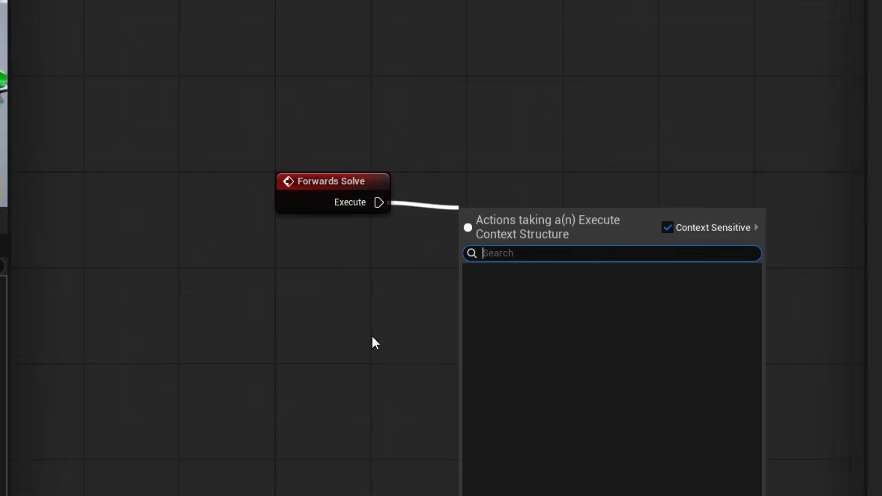
pyautogui.write('set transf')
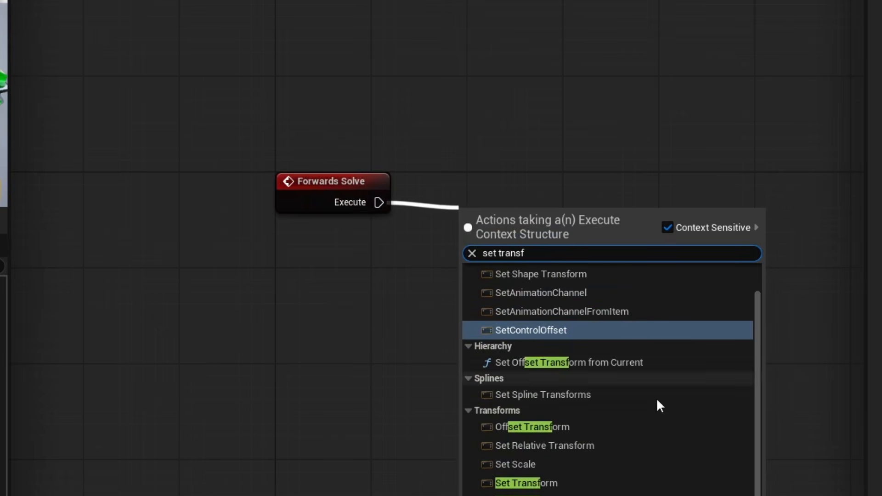
pyautogui.click(584, 484)
pyautogui.click(478, 221)
pyautogui.click(551, 263)
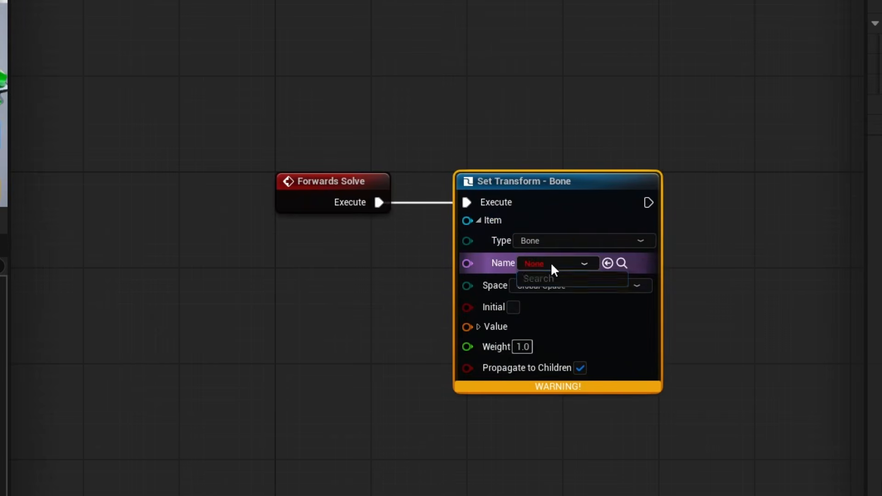
pyautogui.click(552, 361)
pyautogui.moveTo(269, 342); pyautogui.dragTo(420, 331, button='right')
pyautogui.click(507, 310)
# Step: Add a Get Transform node beside the Set Transform node and set its bone name to FR
pyautogui.rightClick(282, 310)
pyautogui.write('get transfor')
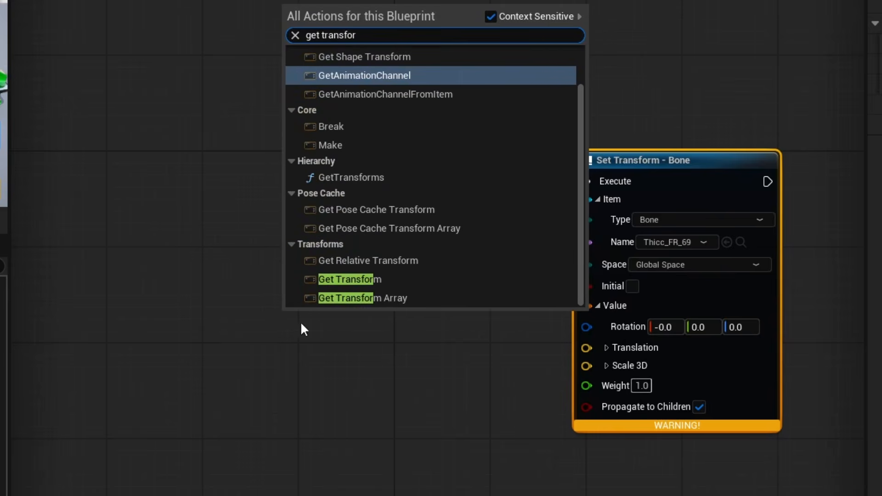
pyautogui.click(346, 277)
pyautogui.moveTo(338, 323); pyautogui.dragTo(277, 276)
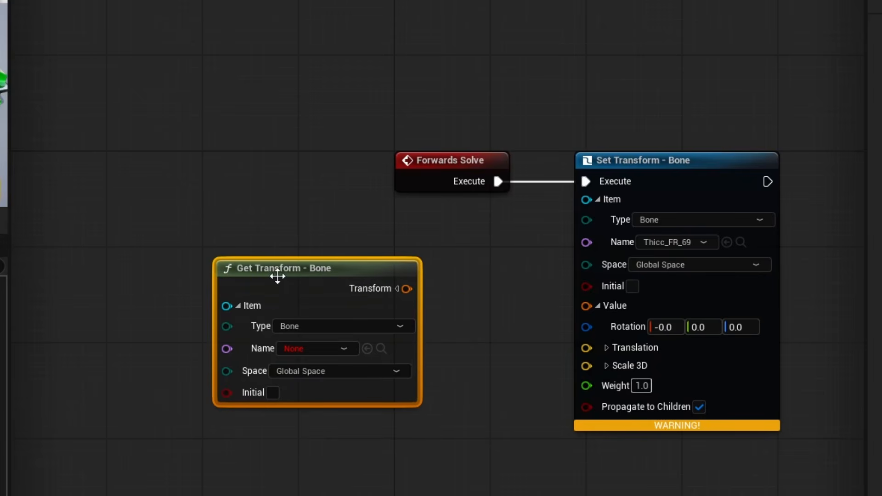
pyautogui.click(304, 350)
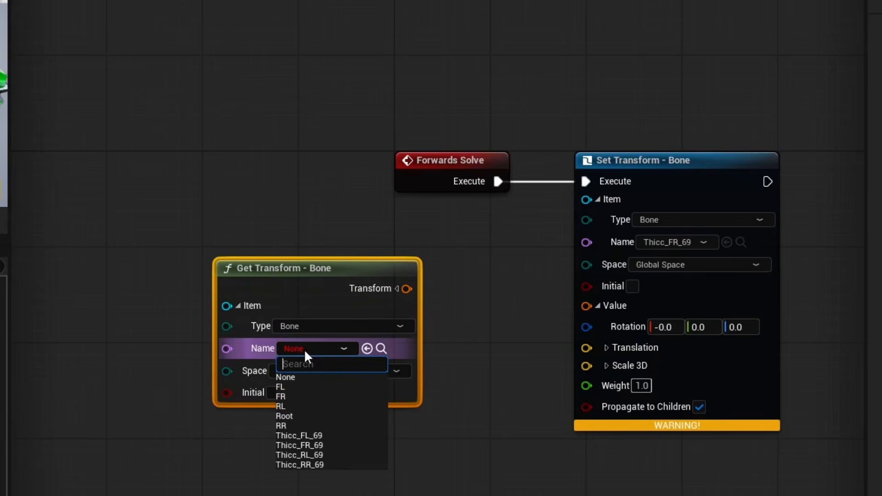
pyautogui.click(299, 396)
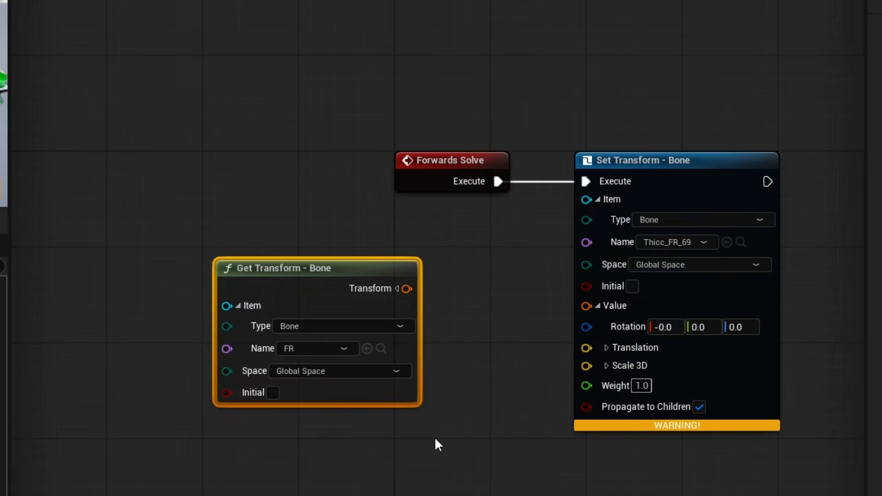
# Step: Expand the Get Transform node's Transform output and connect its Translation to the Set Transform node's Translation
pyautogui.click(397, 289)
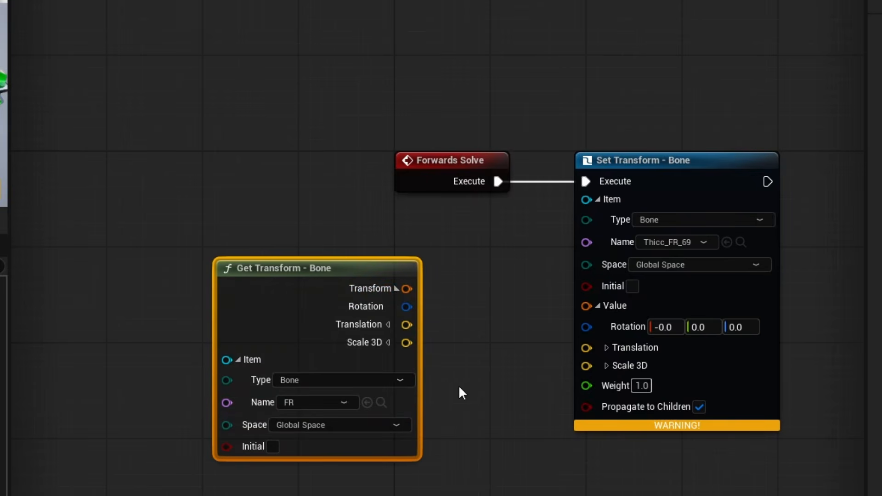
pyautogui.moveTo(409, 329); pyautogui.dragTo(545, 359)
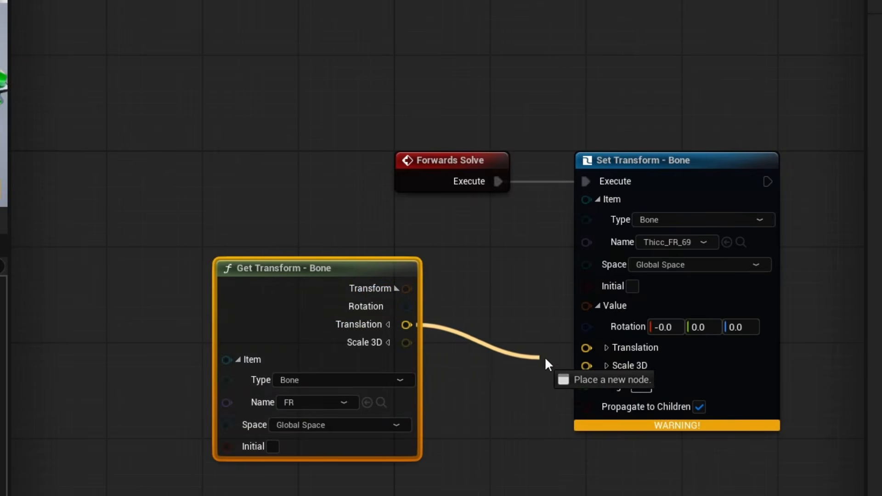
pyautogui.moveTo(597, 349); pyautogui.dragTo(593, 348)
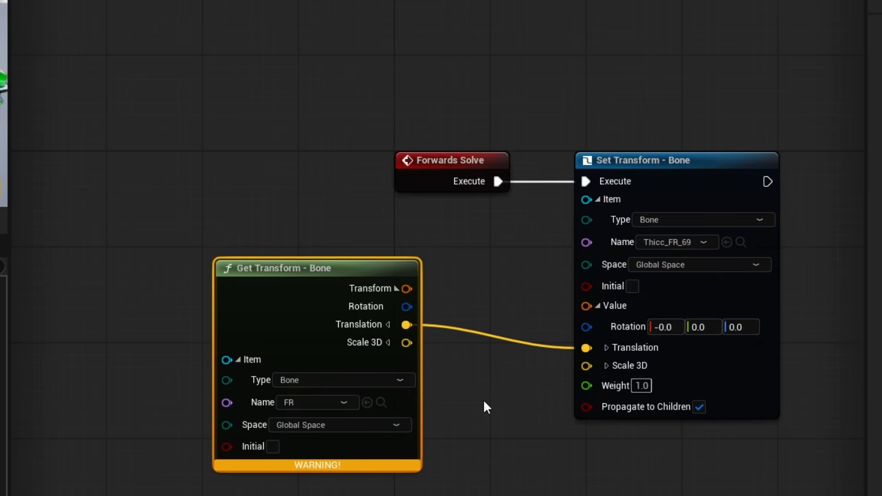
# Step: Move the Get Transform node aside and add a To Euler node fed by its Rotation output
pyautogui.moveTo(330, 282); pyautogui.dragTo(182, 276)
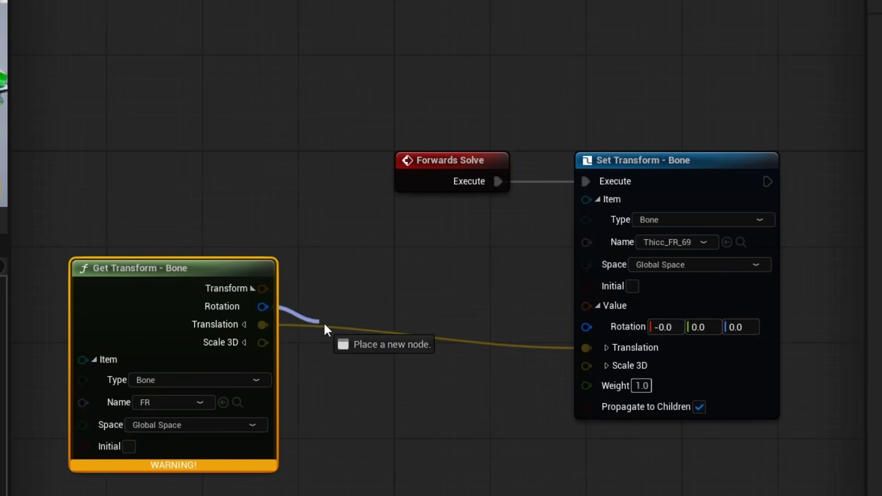
pyautogui.moveTo(324, 325); pyautogui.dragTo(328, 331)
pyautogui.write('get eu')
pyautogui.press('BackSpace')
pyautogui.press('BackSpace')
pyautogui.press('BackSpace')
pyautogui.press('BackSpace')
pyautogui.press('BackSpace')
pyautogui.press('BackSpace')
pyautogui.write('euler')
pyautogui.click(407, 144)
pyautogui.moveTo(286, 299); pyautogui.dragTo(342, 227, button='right')
pyautogui.moveTo(294, 198); pyautogui.dragTo(198, 197)
pyautogui.moveTo(426, 269); pyautogui.dragTo(352, 302)
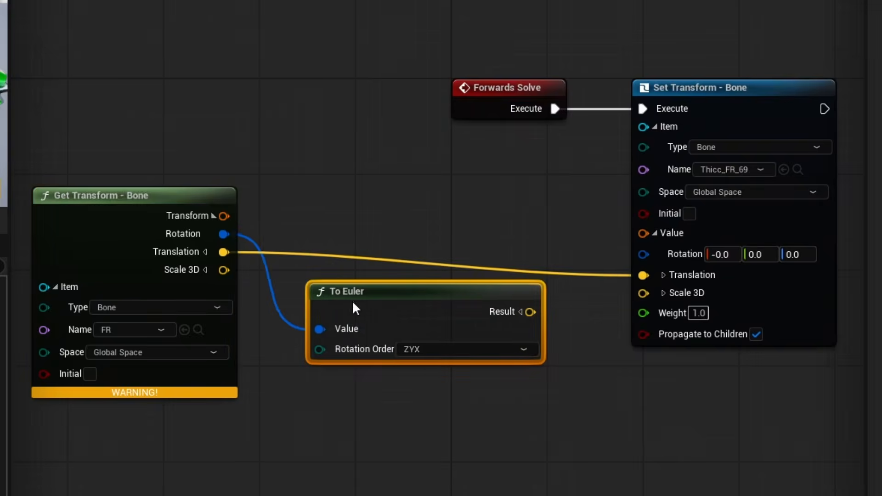
# Step: Make room between the nodes and add a From Euler node feeding the Set Transform node's Rotation input
pyautogui.scroll(-1, 436, 340)
pyautogui.moveTo(519, 374); pyautogui.dragTo(551, 309, button='right')
pyautogui.moveTo(427, 346); pyautogui.dragTo(289, 216)
pyautogui.moveTo(275, 165); pyautogui.dragTo(192, 183)
pyautogui.write('from')
pyautogui.moveTo(612, 205); pyautogui.dragTo(500, 262)
pyautogui.click(648, 129)
# Step: Expand the To Euler Result and the From Euler input, and connect To Euler's Z to From Euler's Z
pyautogui.moveTo(400, 252); pyautogui.dragTo(373, 269)
pyautogui.click(403, 282)
pyautogui.click(505, 287)
pyautogui.moveTo(532, 280); pyautogui.dragTo(488, 271)
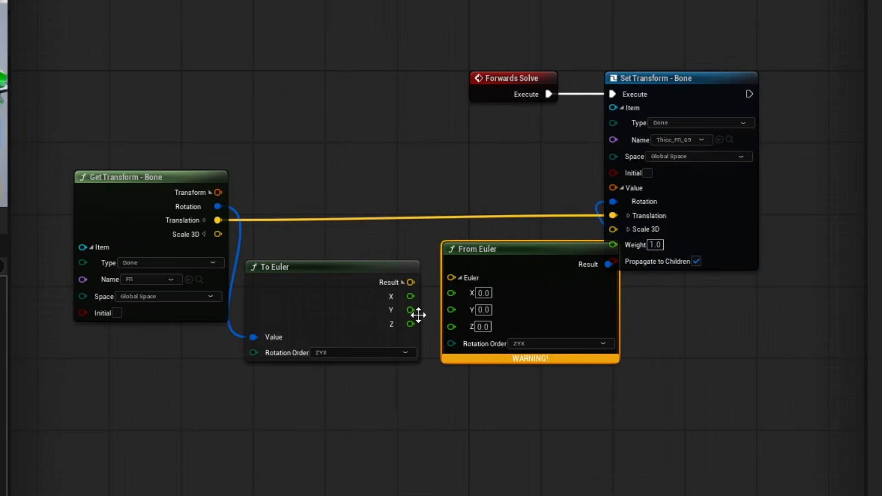
pyautogui.moveTo(410, 324); pyautogui.dragTo(451, 325)
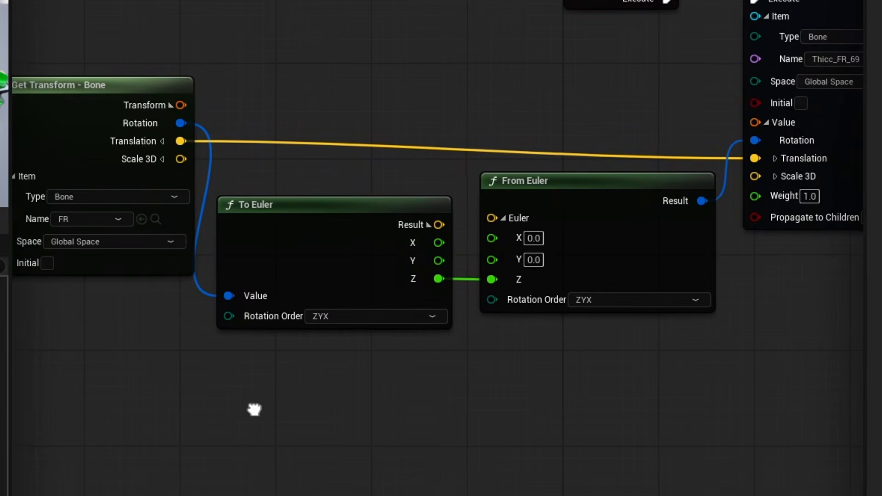
# Step: Set the rotation order of both the To Euler and From Euler nodes to YXZ
pyautogui.click(350, 321)
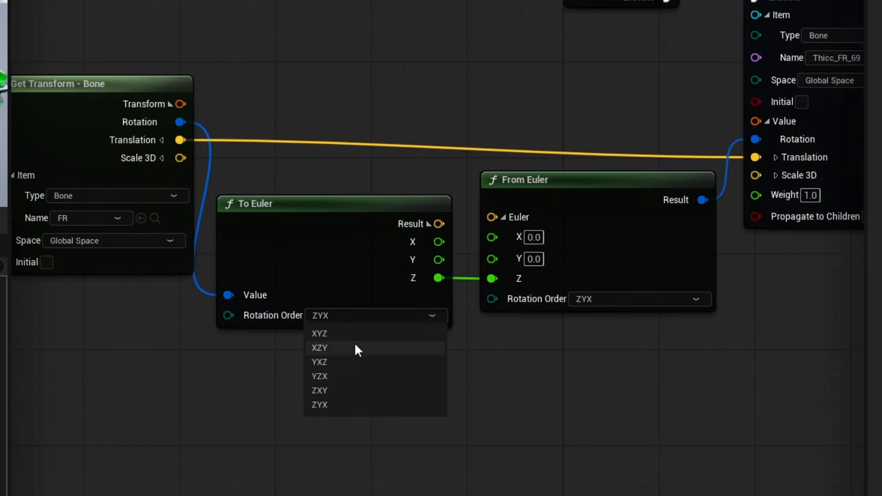
pyautogui.click(343, 363)
pyautogui.click(602, 299)
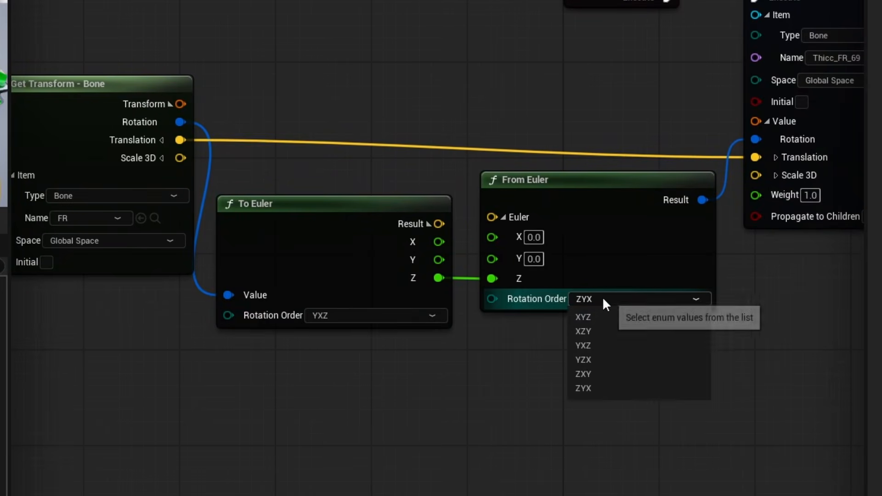
pyautogui.click(612, 345)
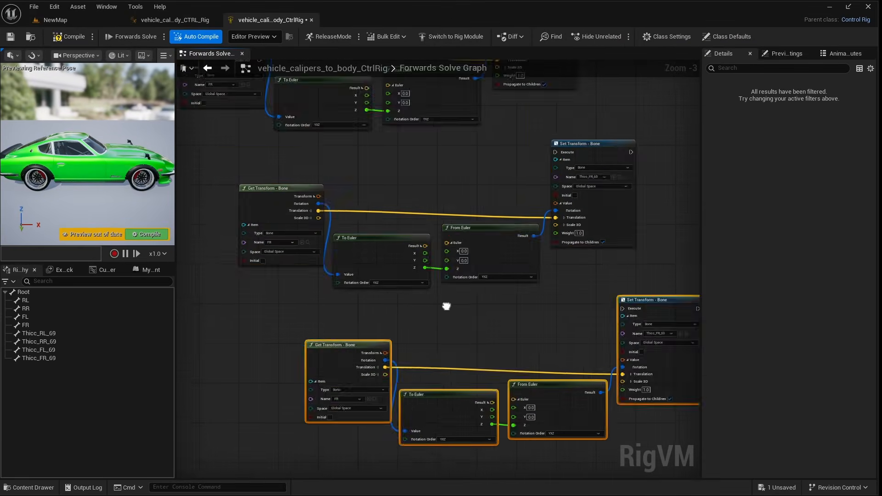
# Step: Choose a different bone for the Get Transform node in the lowest duplicated node group
pyautogui.moveTo(446, 307); pyautogui.dragTo(374, 467, button='right')
pyautogui.moveTo(500, 155); pyautogui.dragTo(483, 313)
pyautogui.moveTo(511, 151); pyautogui.dragTo(504, 303)
pyautogui.scroll(3, 327, 207)
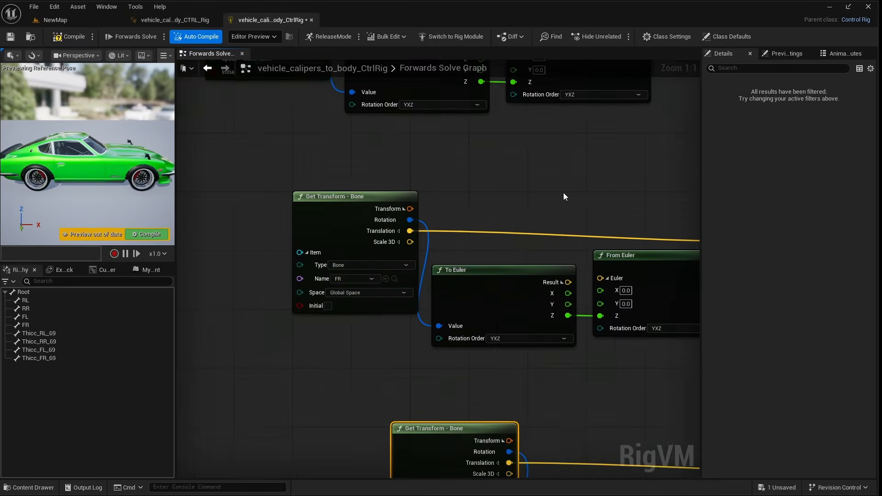
pyautogui.moveTo(459, 322); pyautogui.dragTo(357, 97, button='right')
pyautogui.click(351, 288)
pyautogui.click(348, 320)
pyautogui.scroll(-5, 414, 275)
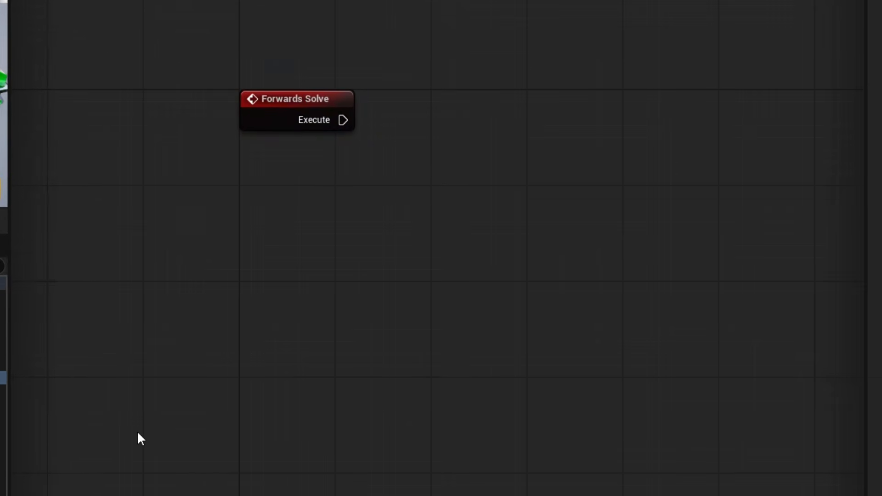
# Step: Add a Set Rotation node for the Thicc_FR_69 bone, expand its Item input and connect it to Forwards Solve
pyautogui.click(3, 391)
pyautogui.moveTo(417, 186); pyautogui.dragTo(459, 88)
pyautogui.click(478, 190)
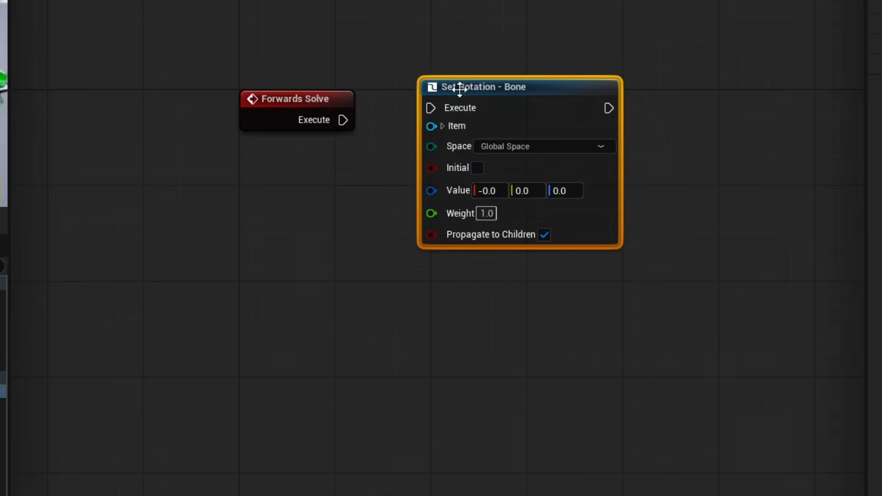
pyautogui.click(444, 125)
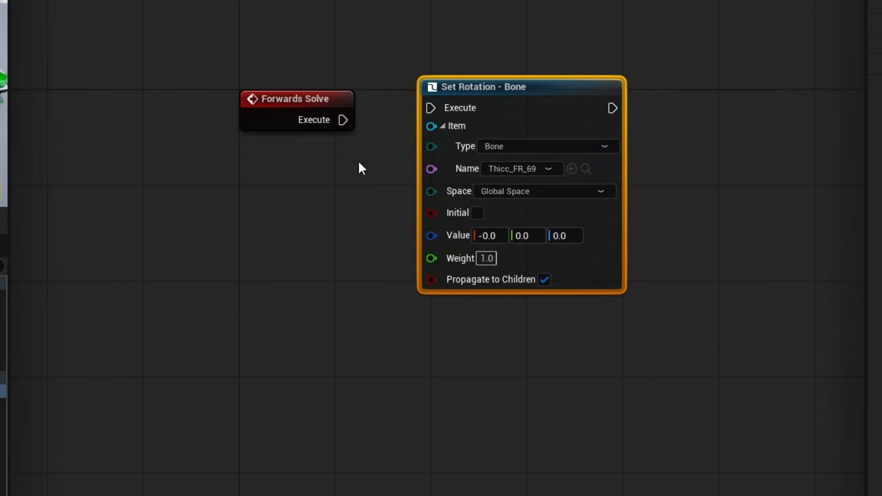
pyautogui.moveTo(437, 113); pyautogui.dragTo(436, 110)
pyautogui.moveTo(473, 86); pyautogui.dragTo(465, 99)
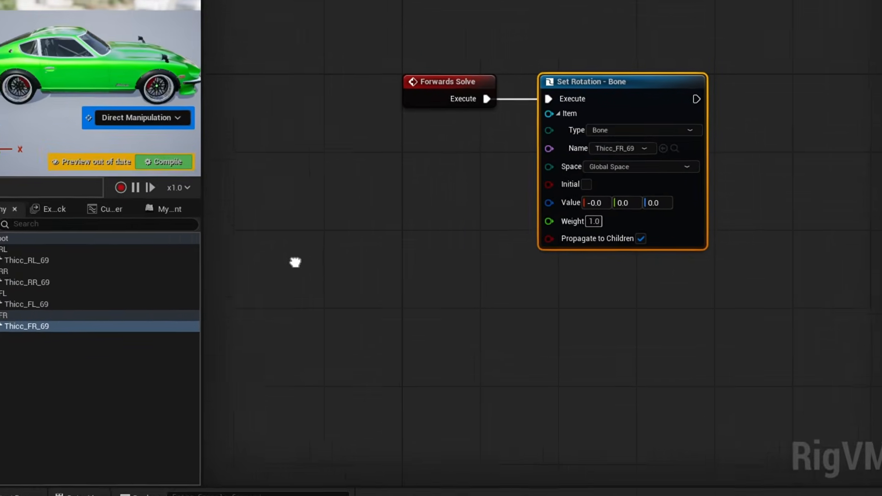
# Step: Add a Get Bone node for the FR bone, expand its Transform output and arrange it near the Set Rotation node
pyautogui.moveTo(53, 317); pyautogui.dragTo(288, 149)
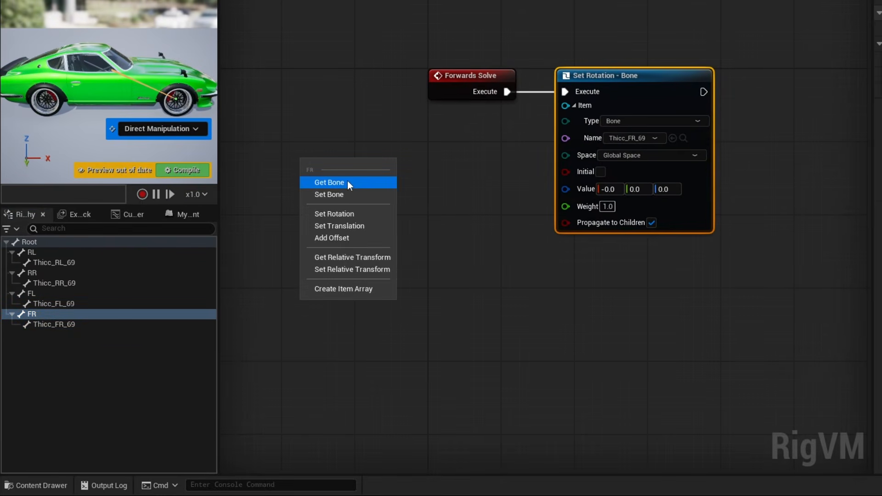
pyautogui.click(348, 182)
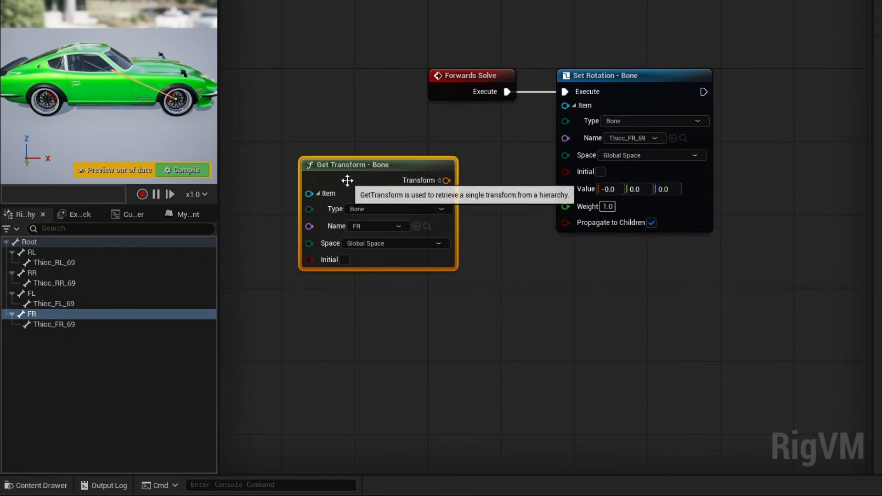
pyautogui.click(436, 181)
pyautogui.moveTo(390, 150); pyautogui.dragTo(459, 188)
pyautogui.moveTo(630, 171); pyautogui.dragTo(551, 207)
pyautogui.moveTo(302, 210); pyautogui.dragTo(291, 211)
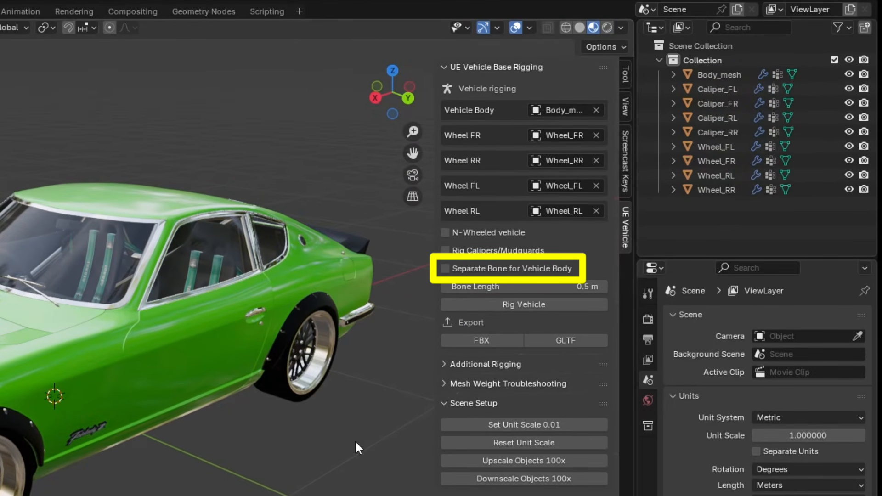
# Step: In Blender, rig the vehicle with a separate bone for the vehicle body and try moving that body bone
pyautogui.click(445, 269)
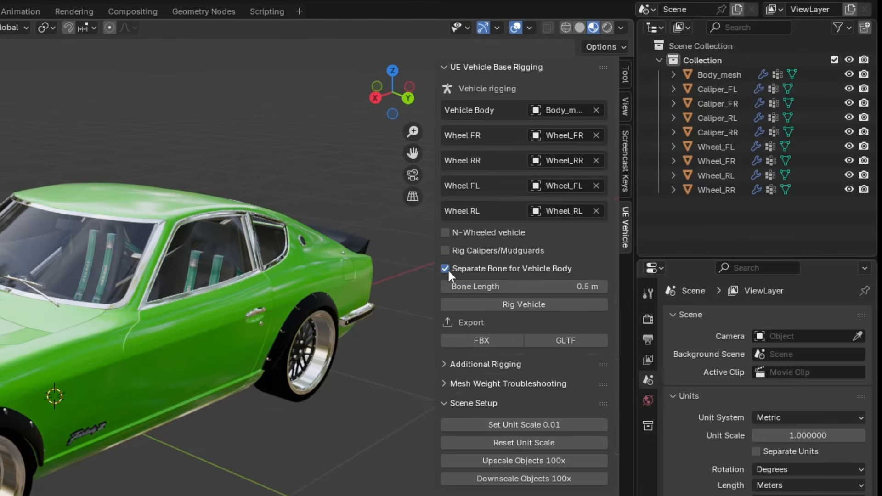
pyautogui.click(480, 304)
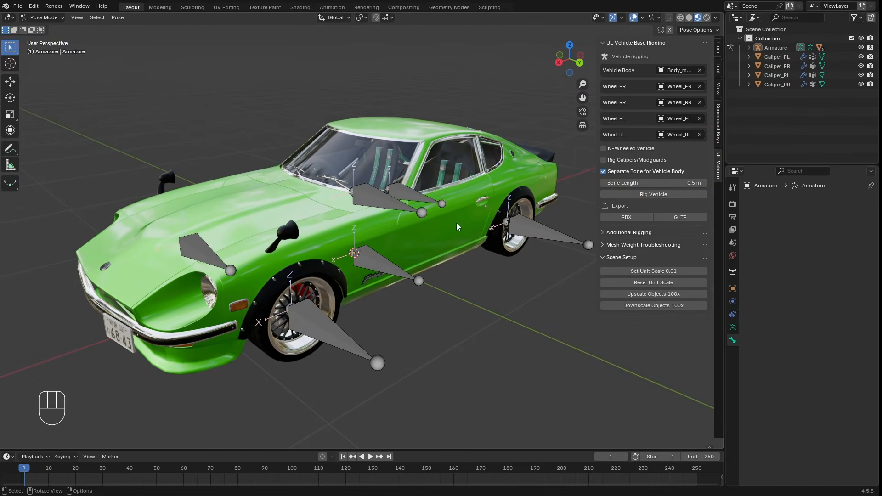
pyautogui.click(377, 205)
pyautogui.press('g')
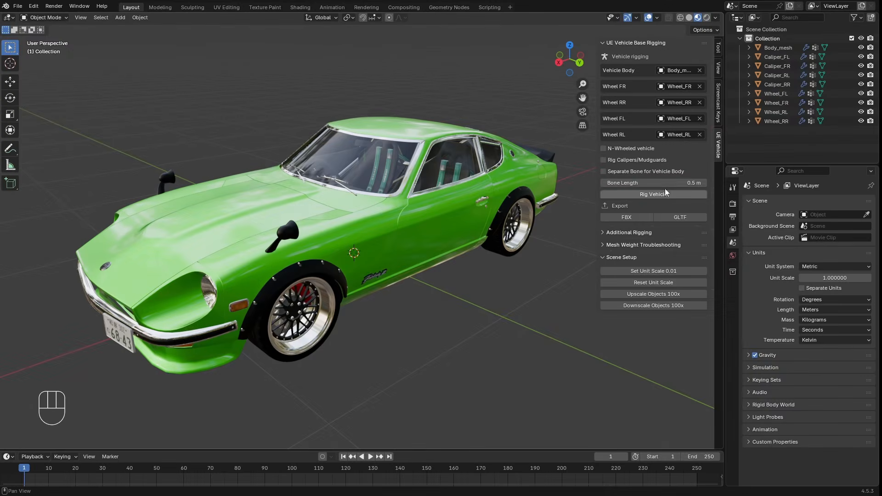
# Step: Try rigging the vehicle with a bone length of 0.1 m, and undo the rigging
pyautogui.click(670, 183)
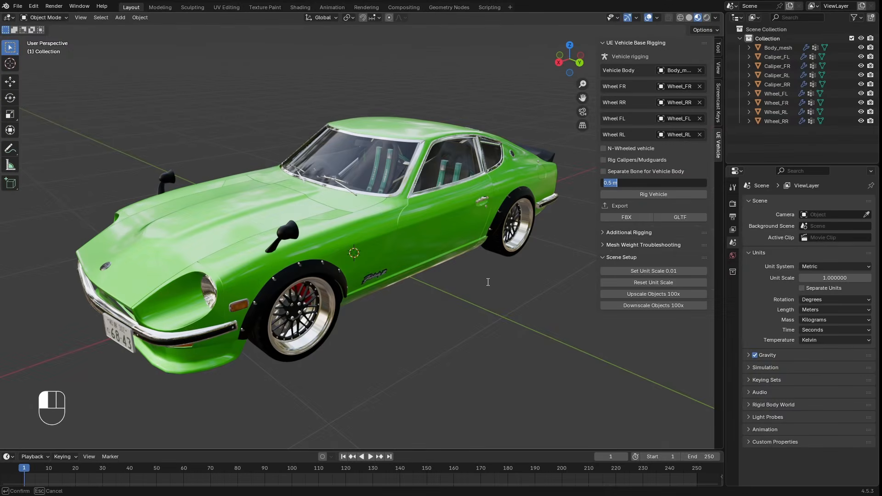
pyautogui.write('0.1')
pyautogui.press('Return')
pyautogui.click(653, 194)
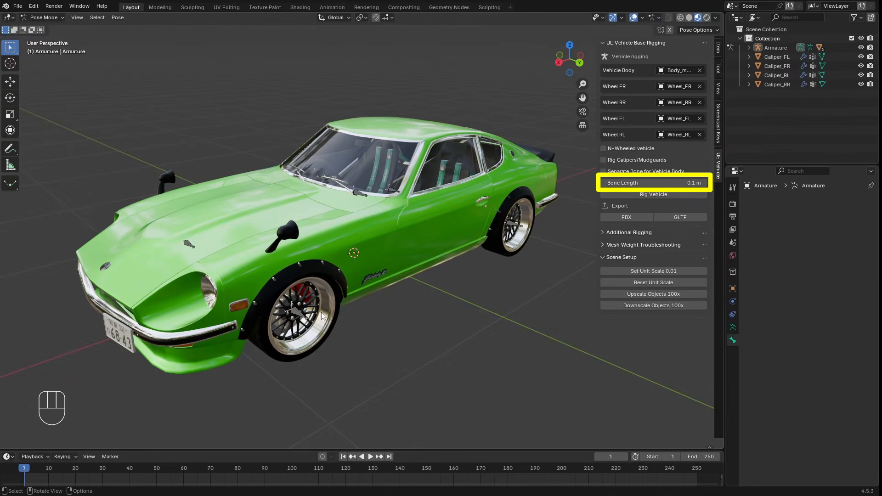
pyautogui.hotkey('ctrl', 'z')
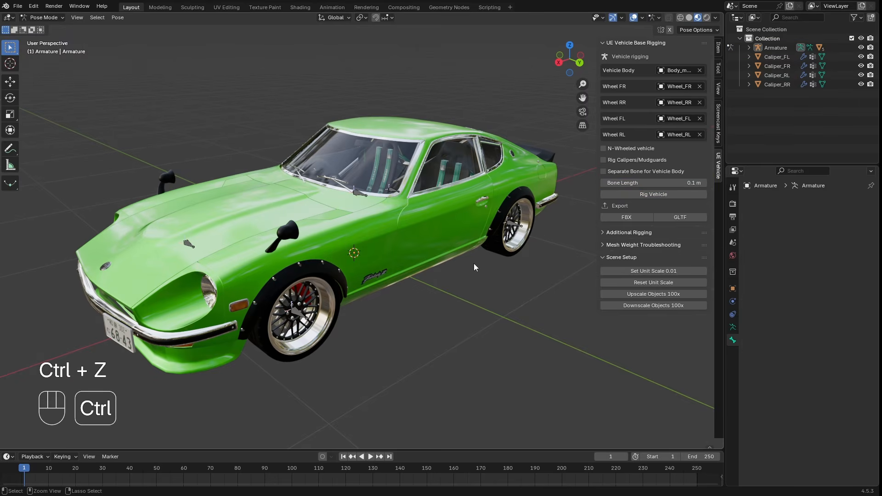
pyautogui.hotkey('ctrl', 'z')
# Step: Set the bone length to 2 m and rig the vehicle
pyautogui.click(652, 182)
pyautogui.write('2')
pyautogui.press('Return')
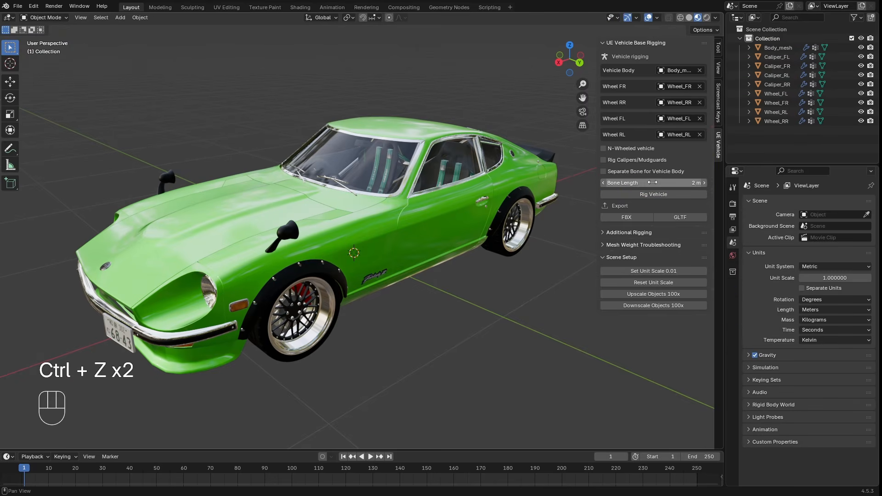
pyautogui.click(653, 194)
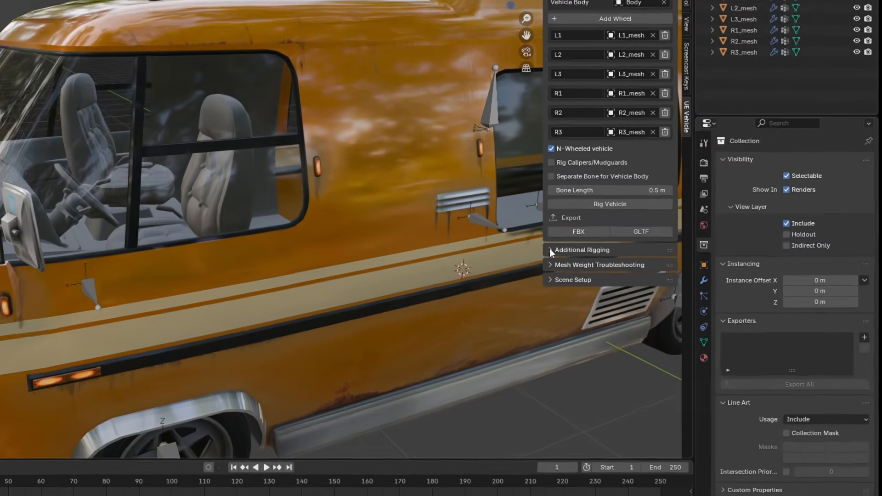
# Step: Assign Armature as the vehicle armature for additional rigging, and enter Edit Mode on the Body mesh
pyautogui.click(607, 275)
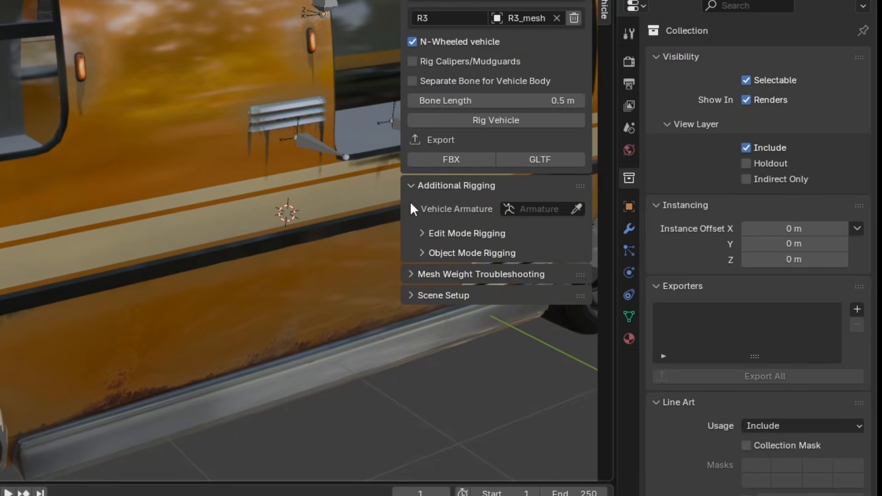
pyautogui.click(539, 209)
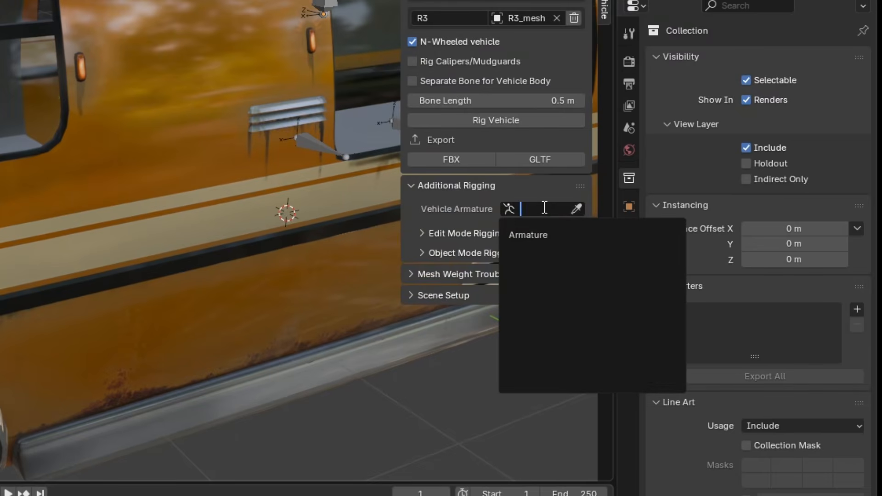
pyautogui.click(532, 235)
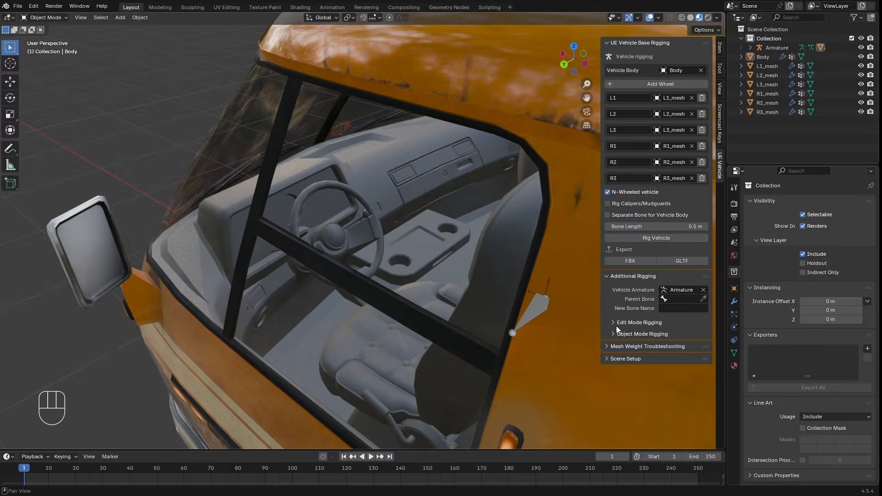
pyautogui.scroll(-3, 533, 228)
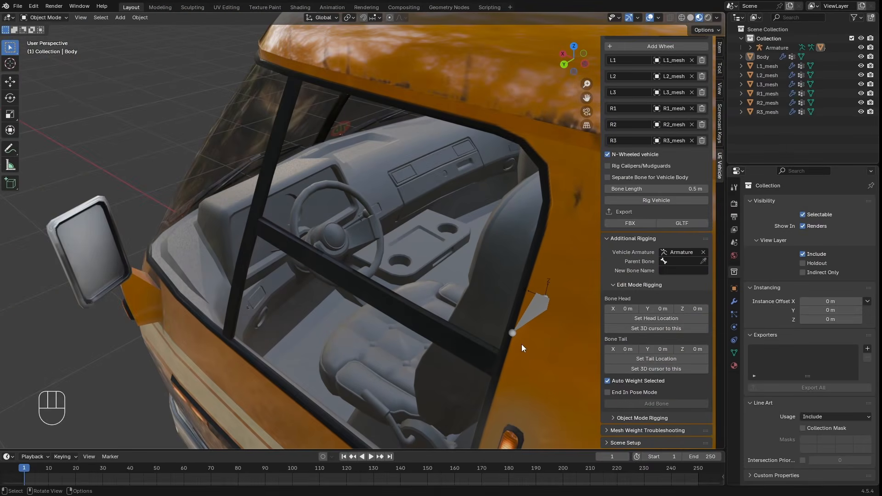
pyautogui.click(358, 285)
pyautogui.press('Tab')
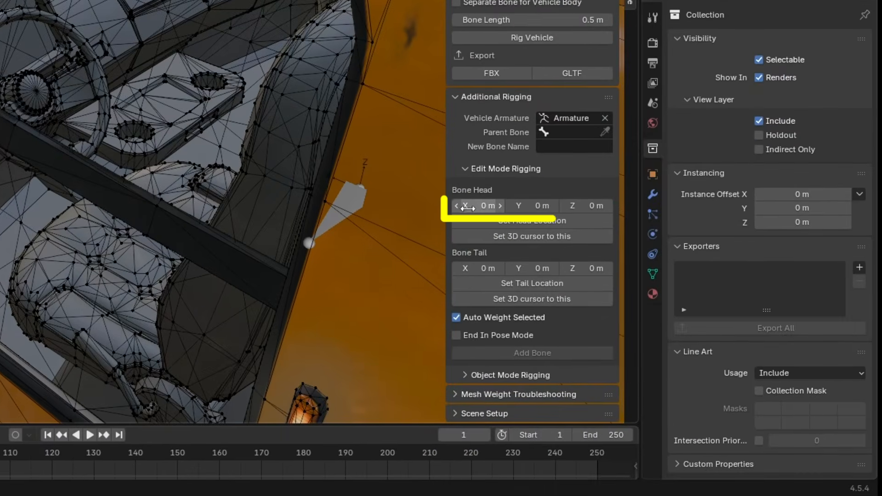
# Step: Set the bone head's X location to 67 m
pyautogui.click(618, 310)
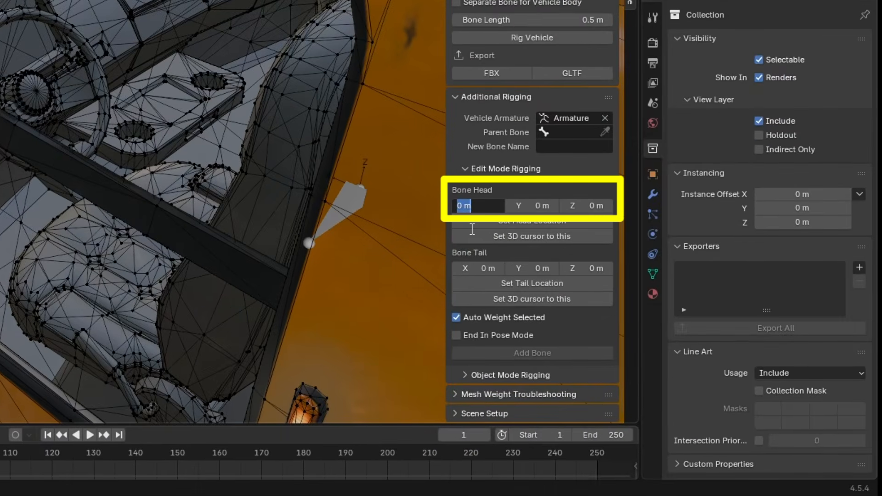
pyautogui.write('67')
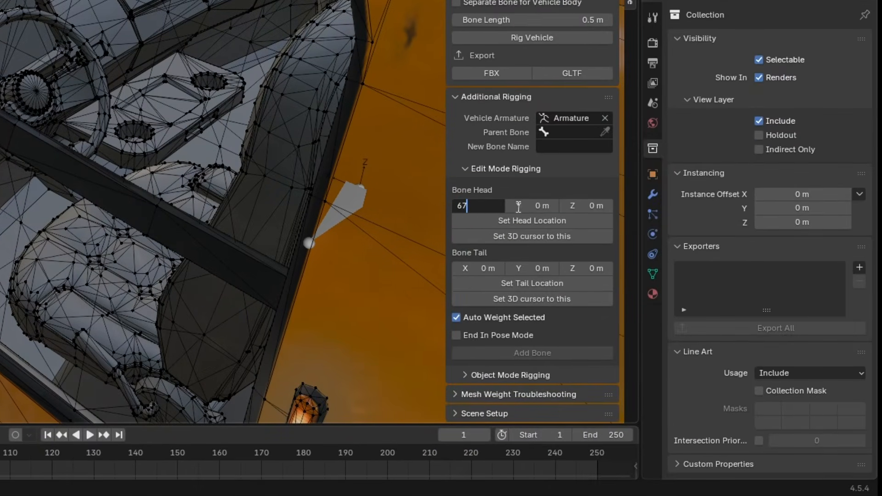
pyautogui.press('Return')
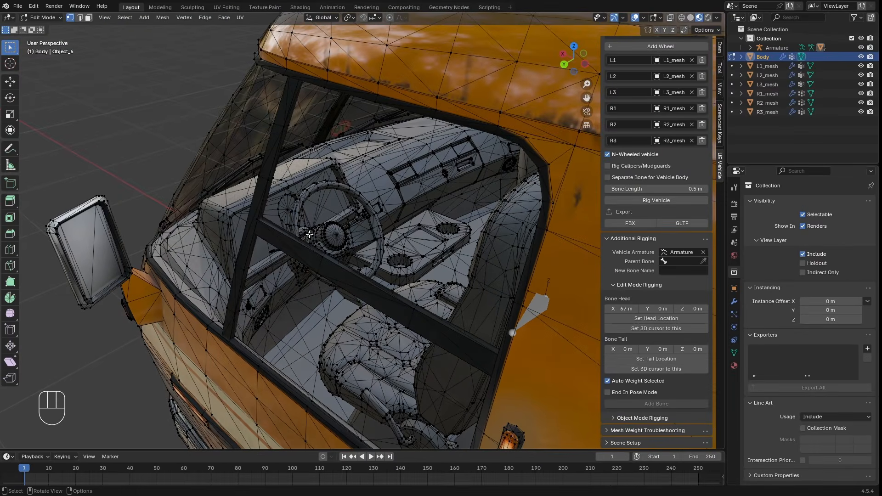
# Step: Select the centre vertex of the steering wheel hub, store it as the bone head location and place the 3D cursor there
pyautogui.scroll(6, 310, 233)
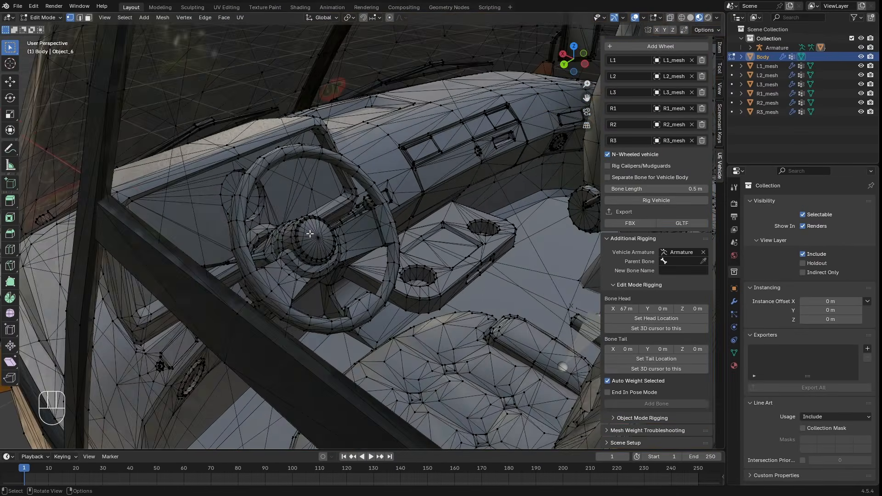
pyautogui.press('l')
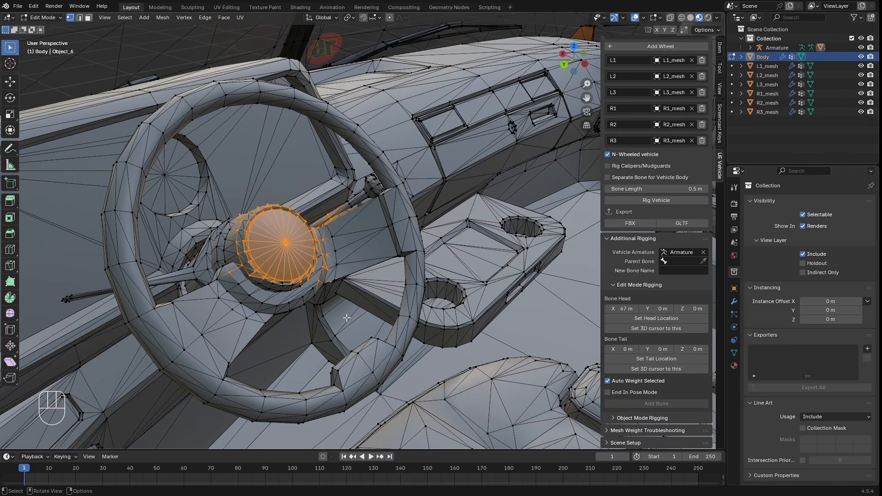
pyautogui.click(286, 243)
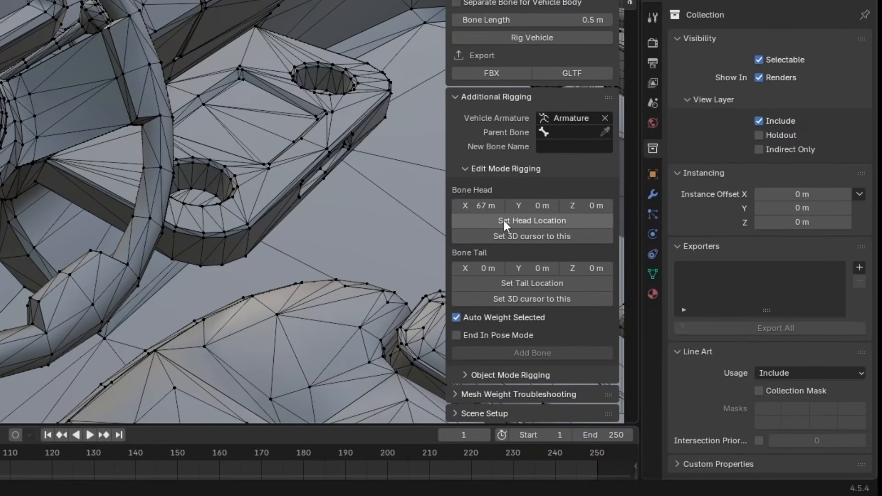
pyautogui.click(504, 224)
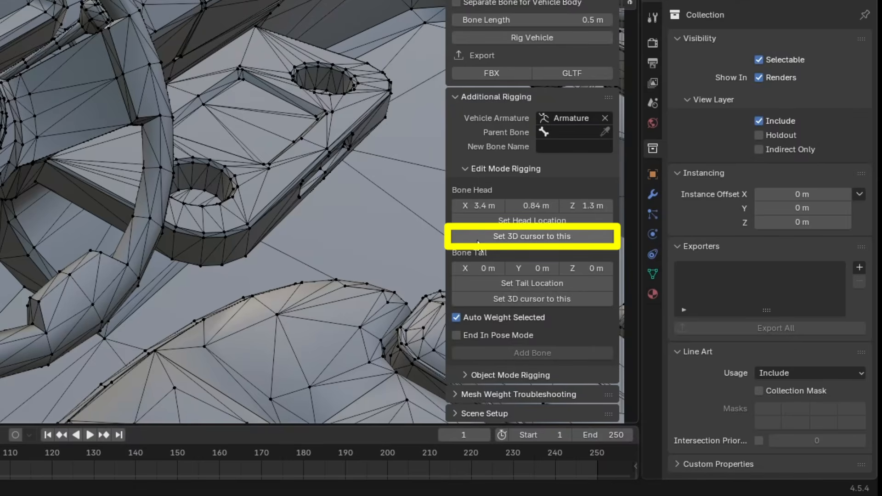
# Step: Select the linked ring of faces behind the steering wheel hub, store it as the bone tail location and place the 3D cursor there
pyautogui.keyDown('shift'); pyautogui.moveTo(269, 308); pyautogui.dragTo(381, 257, button='middle'); pyautogui.keyUp('shift')
pyautogui.scroll(3, 297, 313)
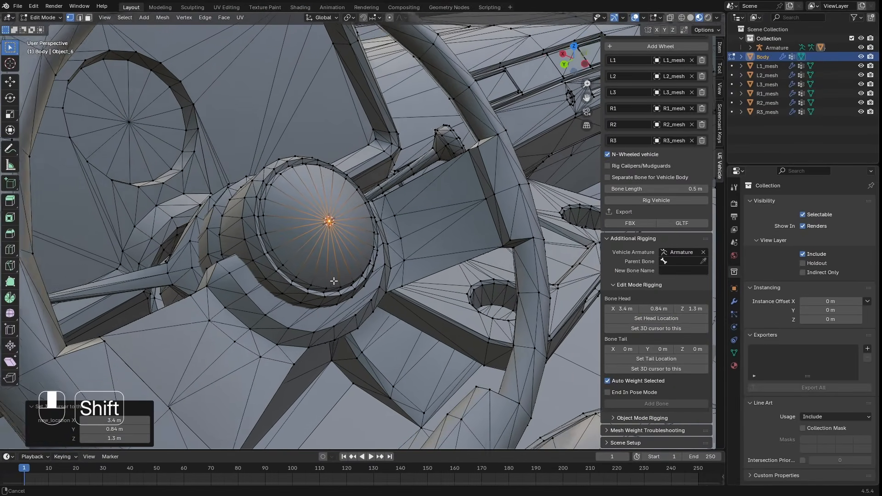
pyautogui.moveTo(321, 282); pyautogui.dragTo(309, 302, button='middle')
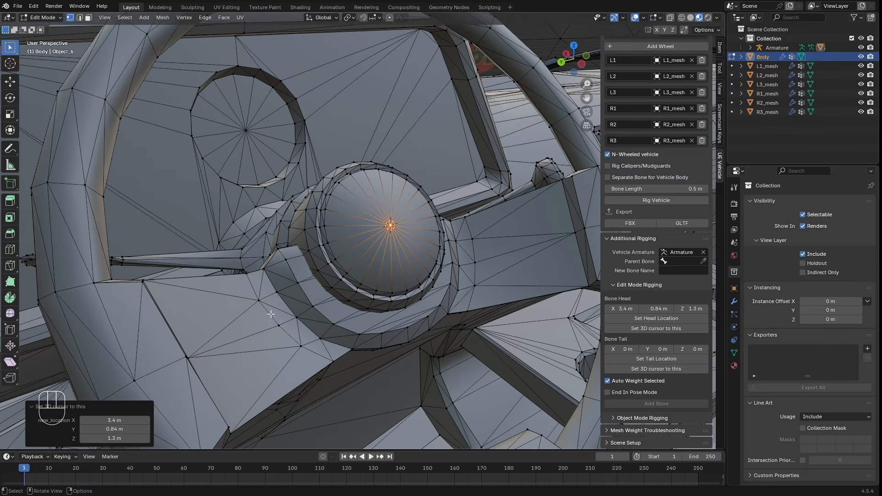
pyautogui.moveTo(271, 315); pyautogui.dragTo(331, 275, button='middle')
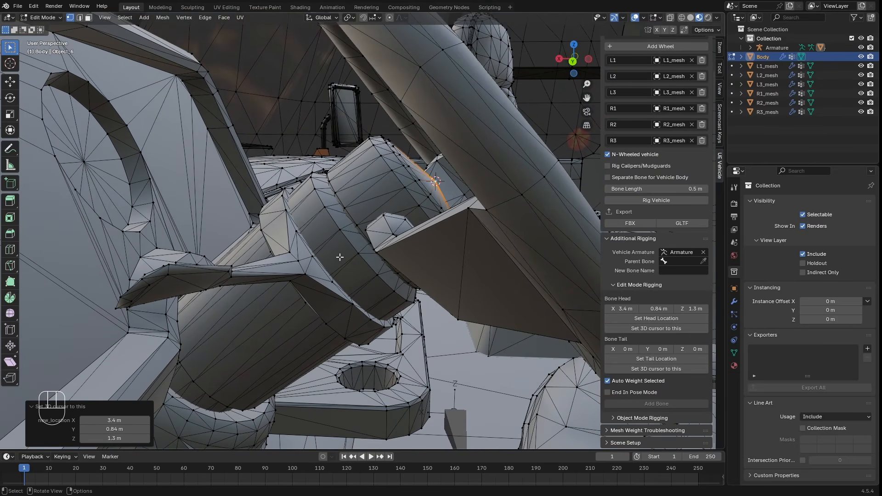
pyautogui.press('3')
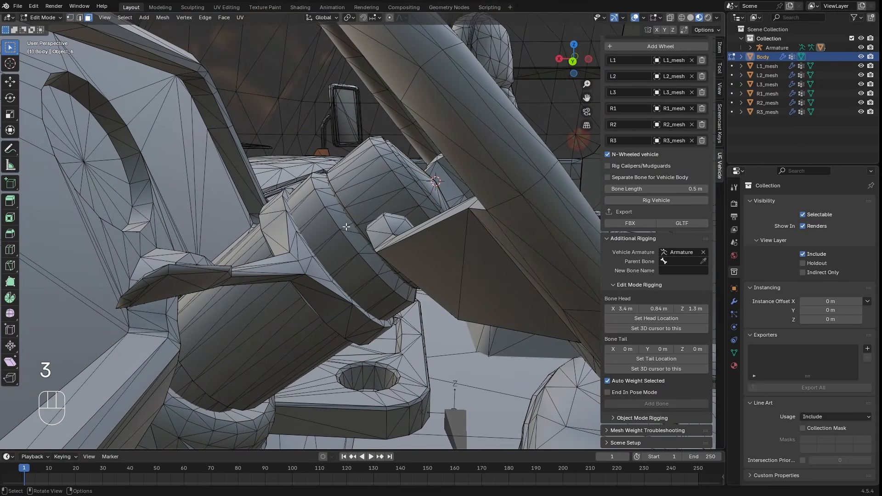
pyautogui.press('l')
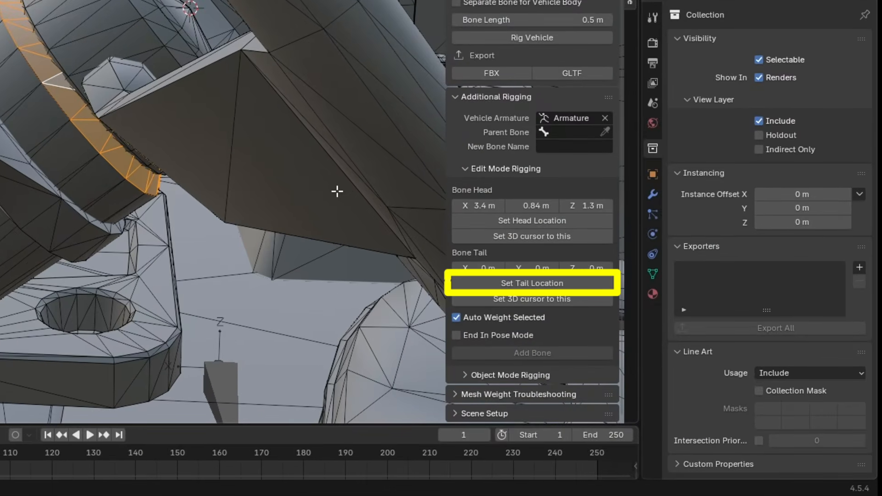
pyautogui.click(511, 285)
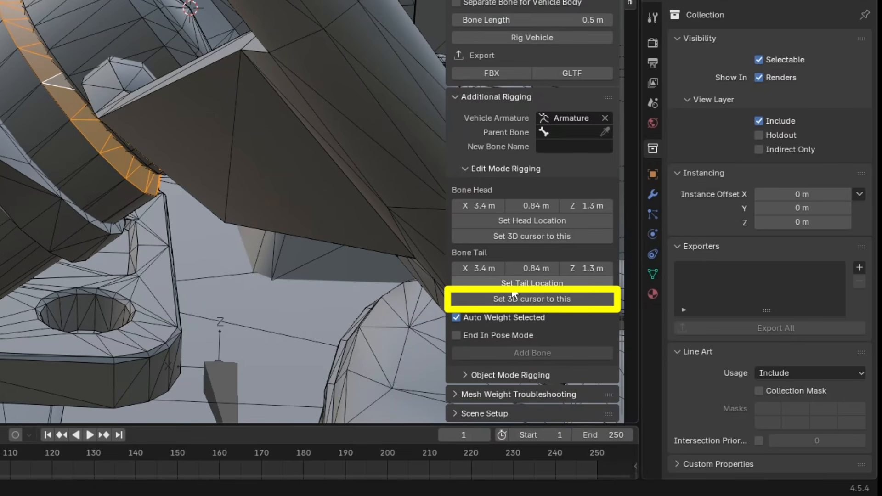
pyautogui.click(499, 302)
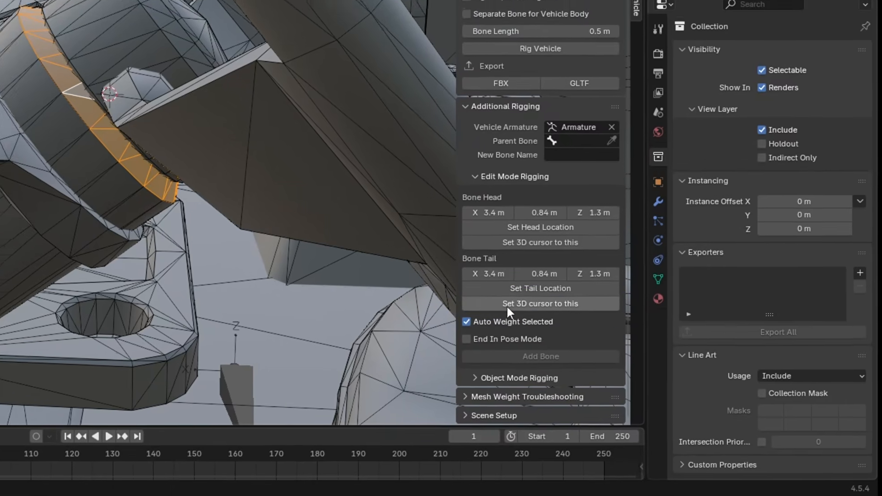
# Step: Set Root as the parent bone and name the new bone Steering Wheel
pyautogui.scroll(4, 405, 276)
pyautogui.moveTo(422, 289); pyautogui.dragTo(342, 312, button='middle')
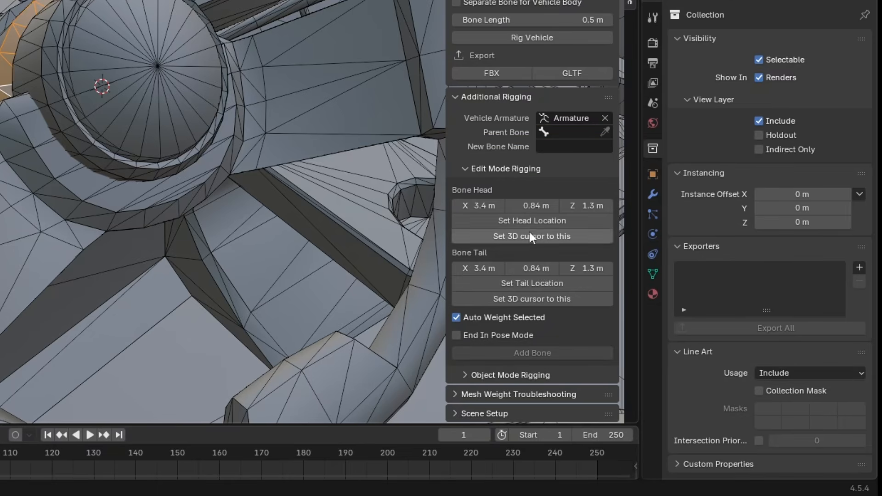
pyautogui.click(559, 132)
pyautogui.click(553, 156)
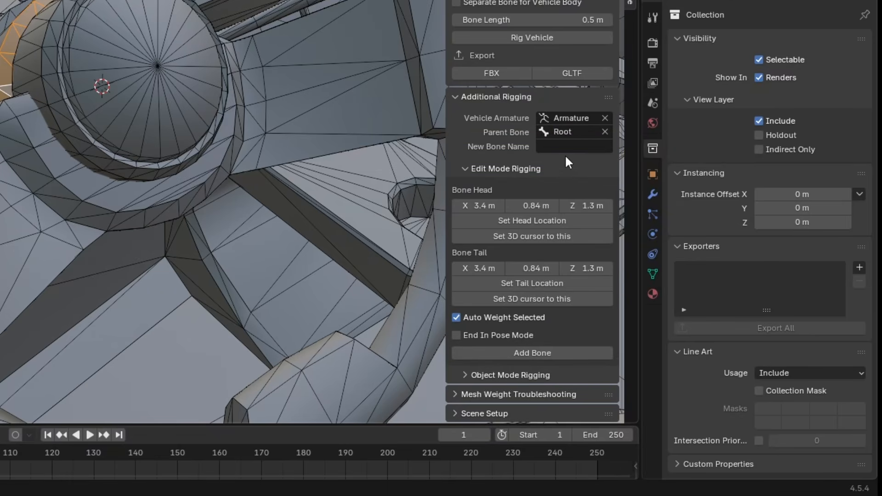
pyautogui.click(568, 148)
pyautogui.write('Steering Wheel')
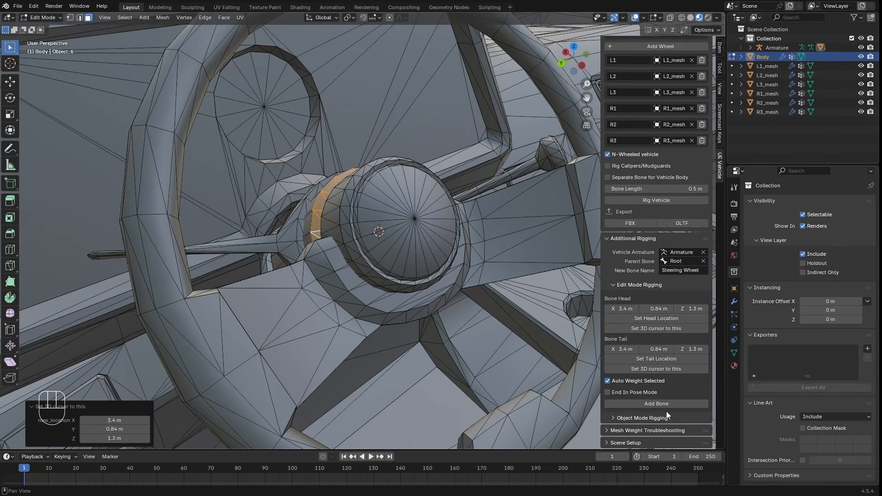
# Step: Select all linked mesh parts of the steering wheel, including its hub, spokes and rim
pyautogui.moveTo(413, 257); pyautogui.dragTo(368, 231, button='middle')
pyautogui.click(358, 231)
pyautogui.press('l')
pyautogui.press('l')
pyautogui.press('l')
pyautogui.press('l')
pyautogui.press('l')
pyautogui.press('l')
pyautogui.moveTo(363, 276); pyautogui.dragTo(353, 257, button='middle')
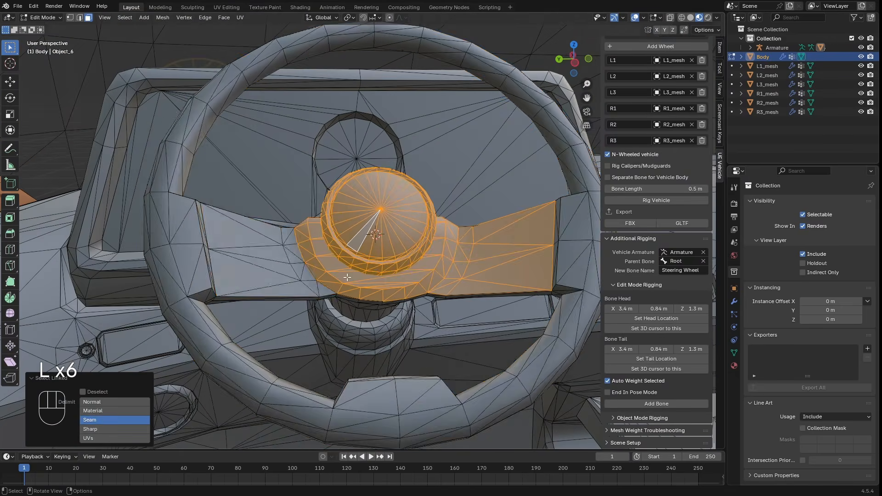
pyautogui.moveTo(414, 294); pyautogui.dragTo(406, 275, button='middle')
pyautogui.press('l')
pyautogui.press('l')
pyautogui.press('l')
pyautogui.press('l')
pyautogui.press('l')
pyautogui.press('l')
pyautogui.press('l')
pyautogui.press('l')
pyautogui.moveTo(570, 258); pyautogui.dragTo(367, 257, button='middle')
pyautogui.press('l')
pyautogui.press('l')
pyautogui.press('l')
pyautogui.press('l')
pyautogui.moveTo(221, 367); pyautogui.dragTo(319, 251, button='middle')
pyautogui.press('l')
pyautogui.press('l')
# Step: Add the Steering Wheel bone with automatic weighting of the selection, and put the armature in Pose Mode
pyautogui.click(645, 405)
pyautogui.moveTo(450, 350); pyautogui.dragTo(385, 279, button='middle')
pyautogui.press('Tab')
pyautogui.click(350, 222)
pyautogui.hotkey('ctrl', 'Tab')
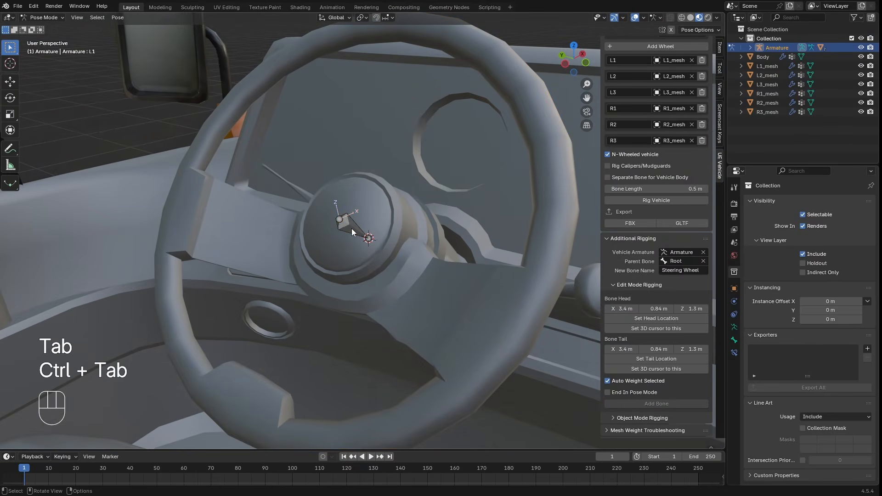
# Step: Rotate the Steering Wheel bone about its local Y axis to test how the wheel mesh follows
pyautogui.moveTo(367, 302); pyautogui.dragTo(367, 301, button='middle')
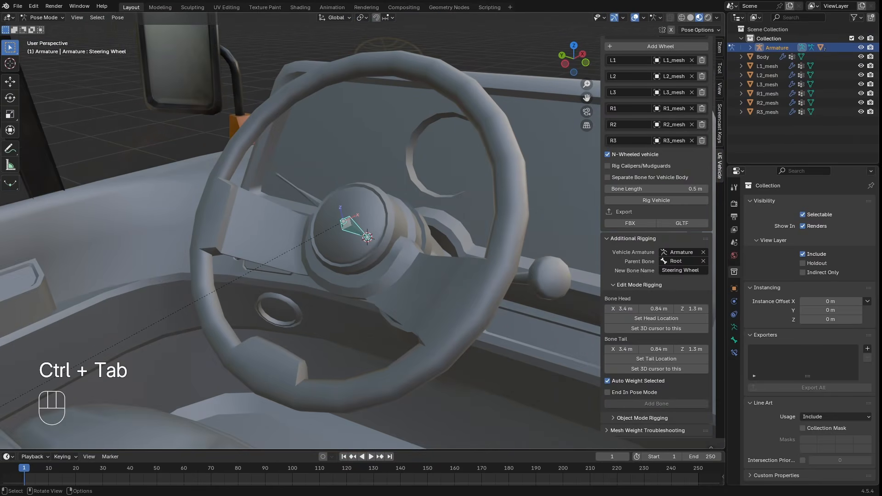
pyautogui.press('r')
pyautogui.press('y')
pyautogui.press('y')
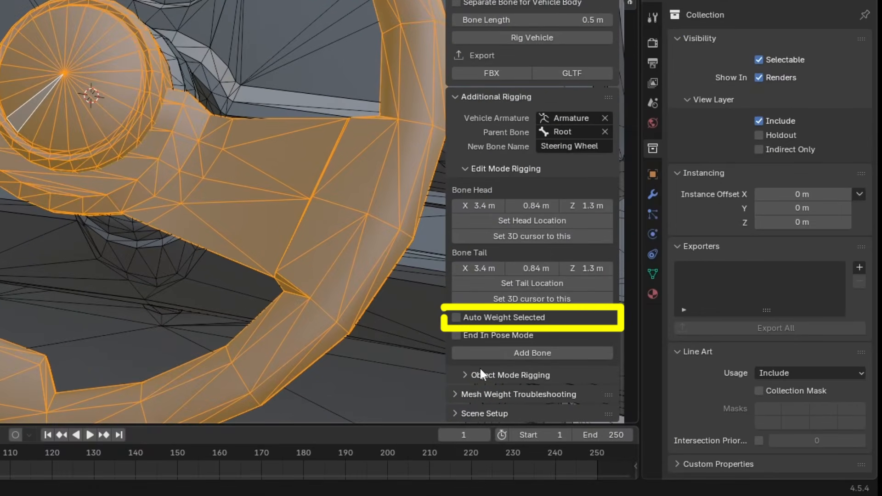
# Step: Try adding the Steering Wheel bone without Auto Weight Selected, and move it in Pose Mode to test its influence
pyautogui.click(493, 352)
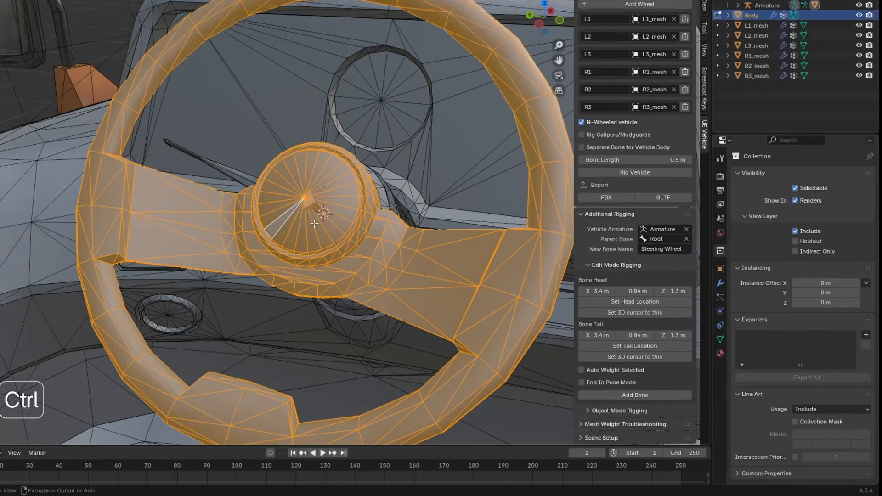
pyautogui.hotkey('ctrl', 'Tab')
pyautogui.hotkey('ctrl', 'Tab')
pyautogui.hotkey('ctrl', 'Tab')
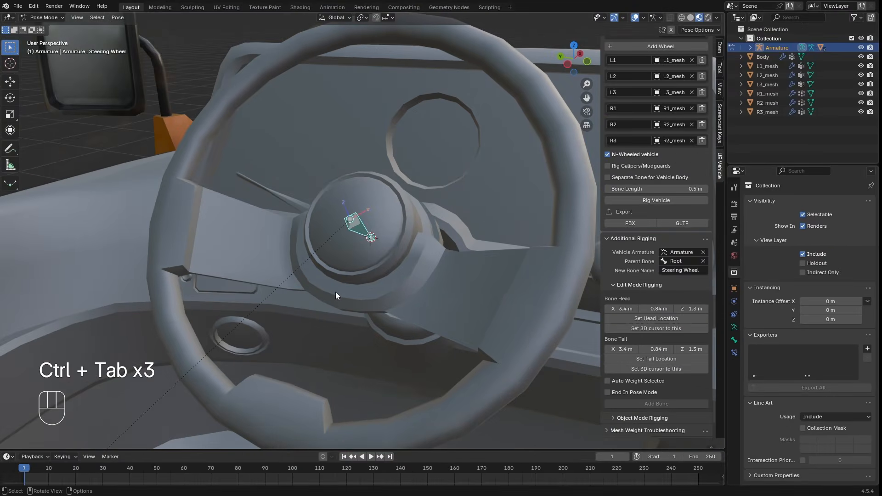
pyautogui.press('g')
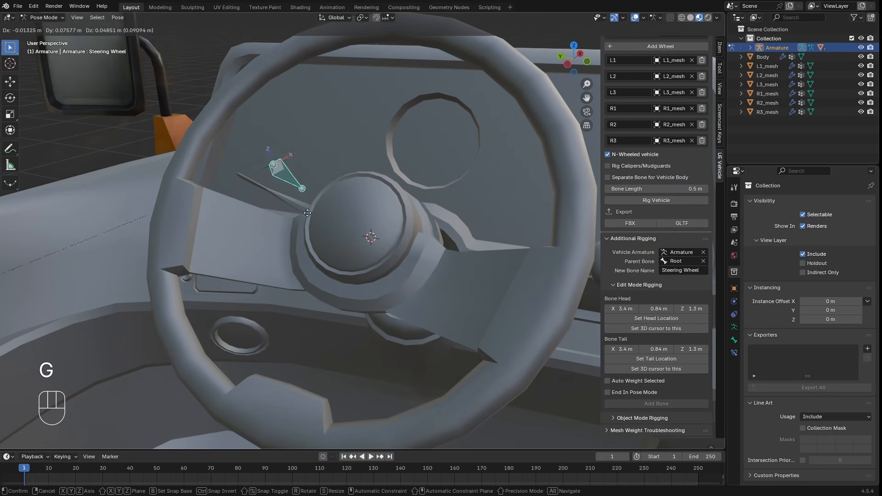
pyautogui.click(271, 265)
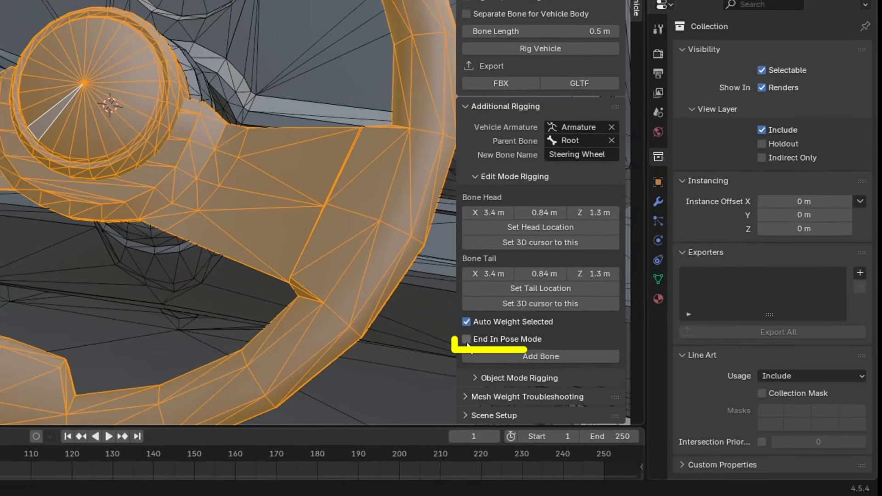
# Step: Enable End In Pose Mode, add the Steering Wheel bone with Auto Weight Selected on, and test moving it
pyautogui.click(602, 390)
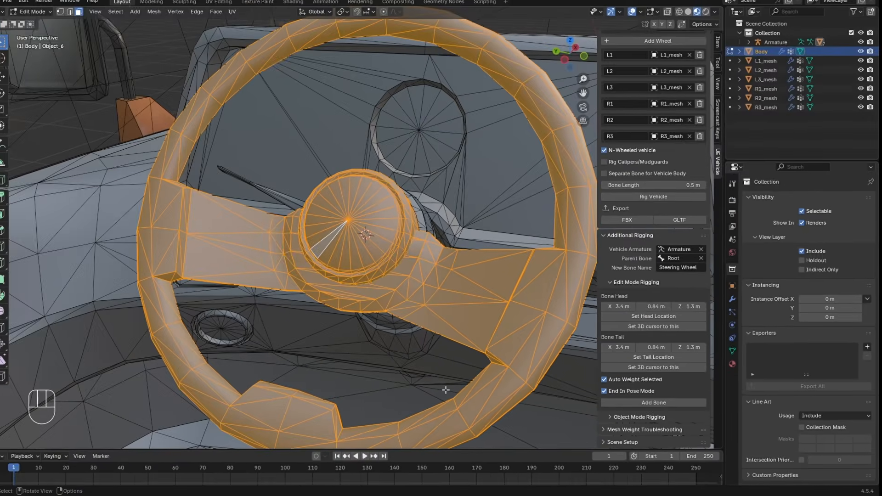
pyautogui.click(657, 404)
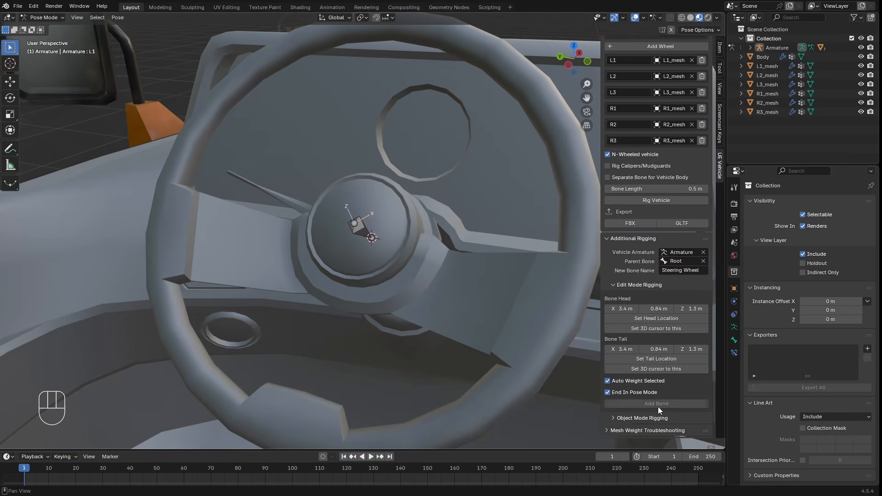
pyautogui.click(356, 233)
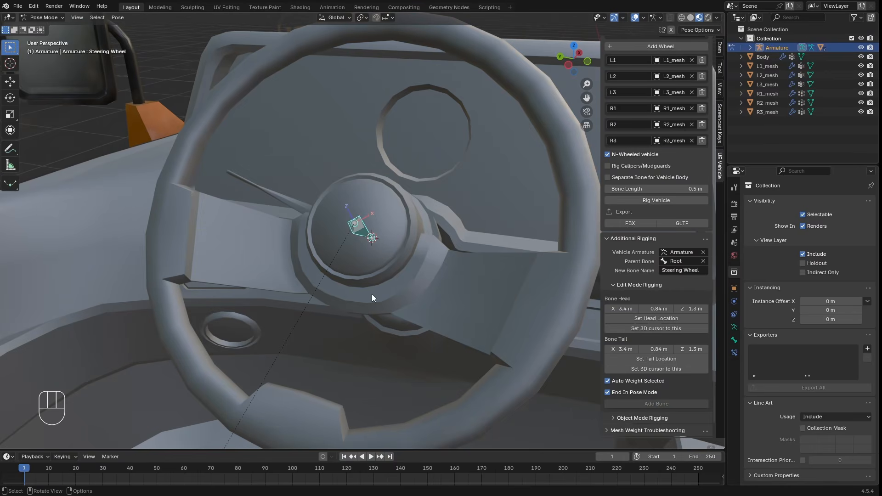
pyautogui.press('g')
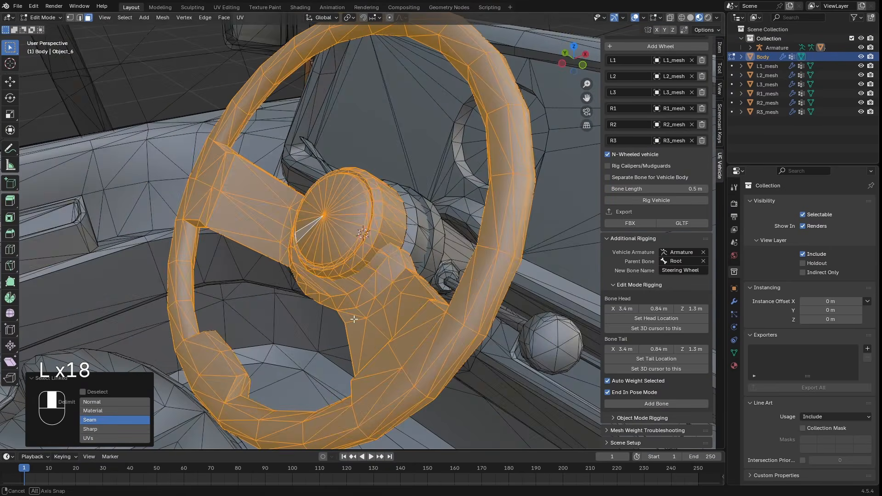
# Step: Add the Steering Wheel bone from the selected steering wheel mesh, and undo the addition
pyautogui.moveTo(354, 319); pyautogui.dragTo(383, 312, button='middle')
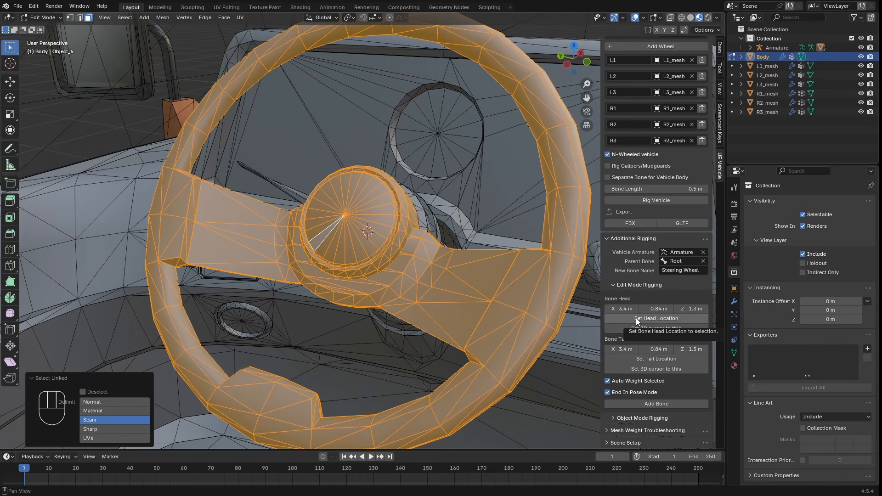
pyautogui.click(634, 404)
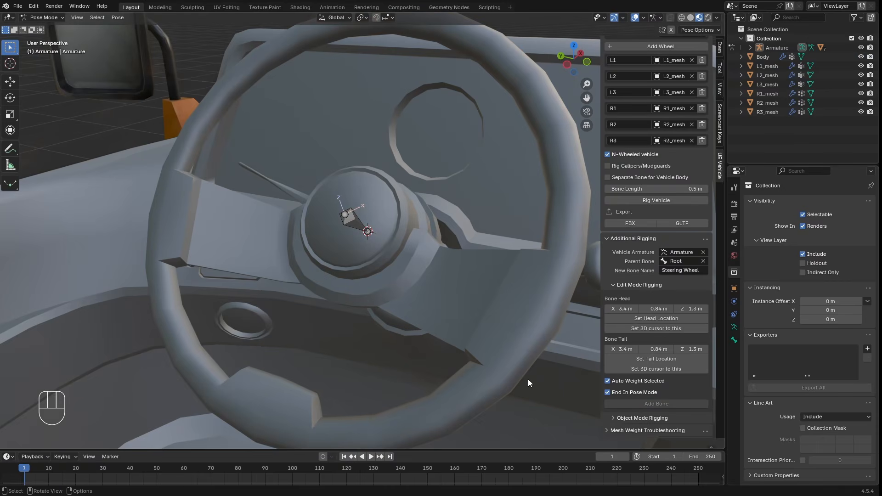
pyautogui.press('ctrl')
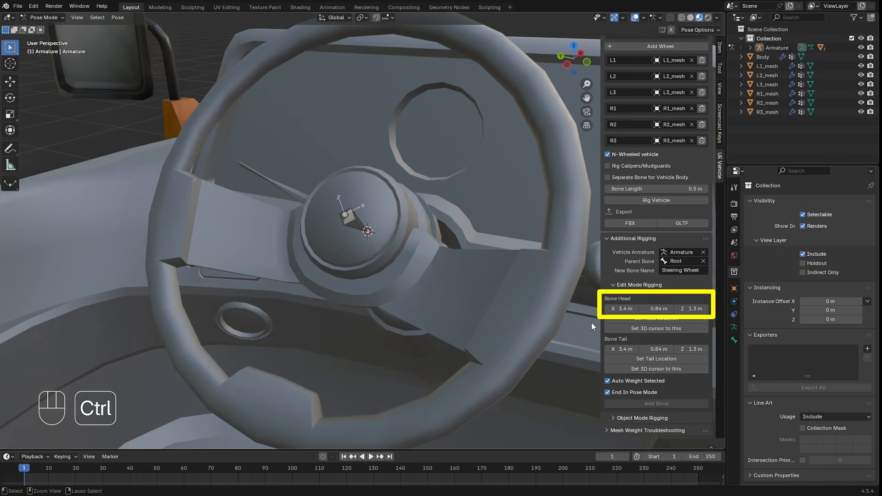
pyautogui.hotkey('ctrl', 'z')
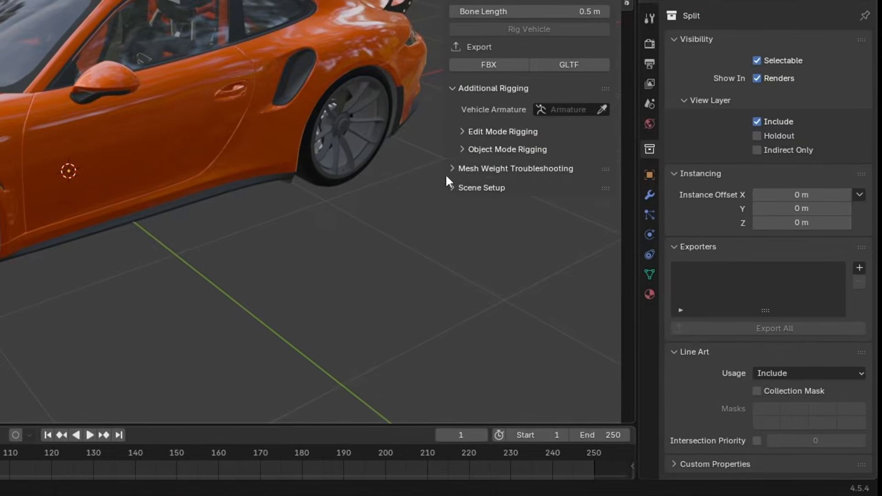
# Step: Expand the Object Mode Rigging options and examine how the Split car's body and wheels are divided into separate objects
pyautogui.click(461, 148)
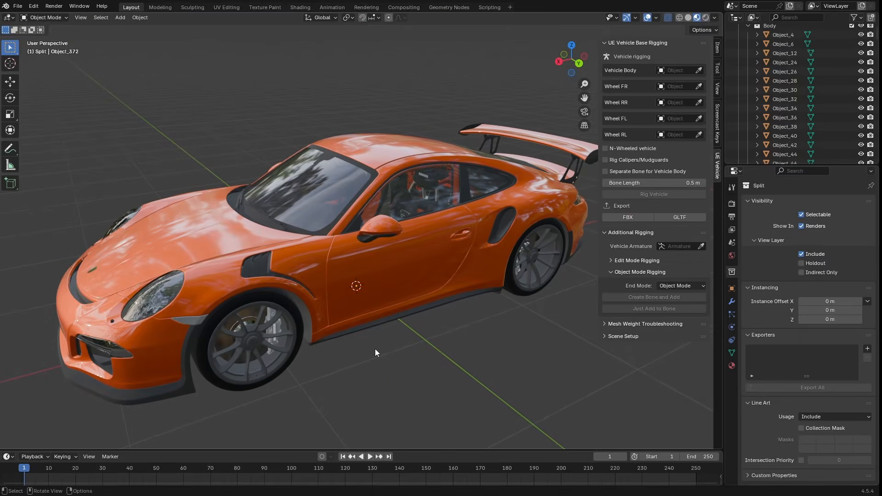
pyautogui.click(357, 294)
pyautogui.click(284, 259)
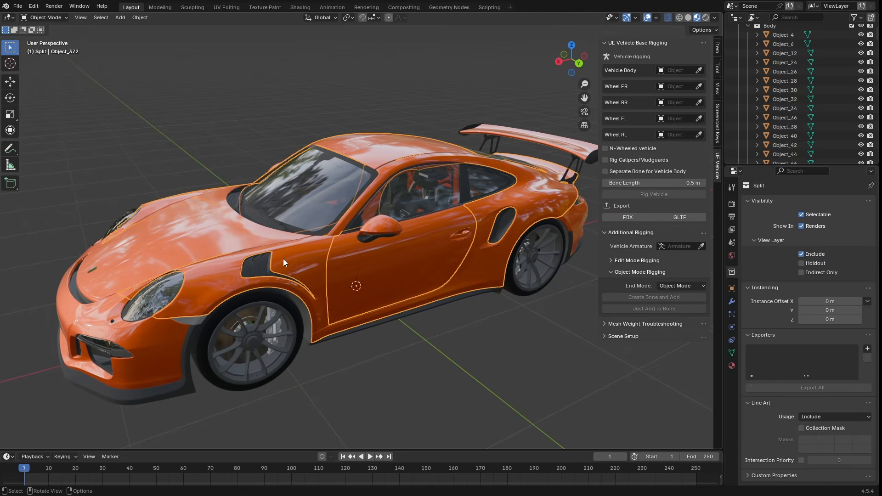
pyautogui.click(174, 342)
pyautogui.click(238, 328)
pyautogui.click(173, 294)
pyautogui.click(239, 277)
pyautogui.click(494, 269)
pyautogui.click(528, 257)
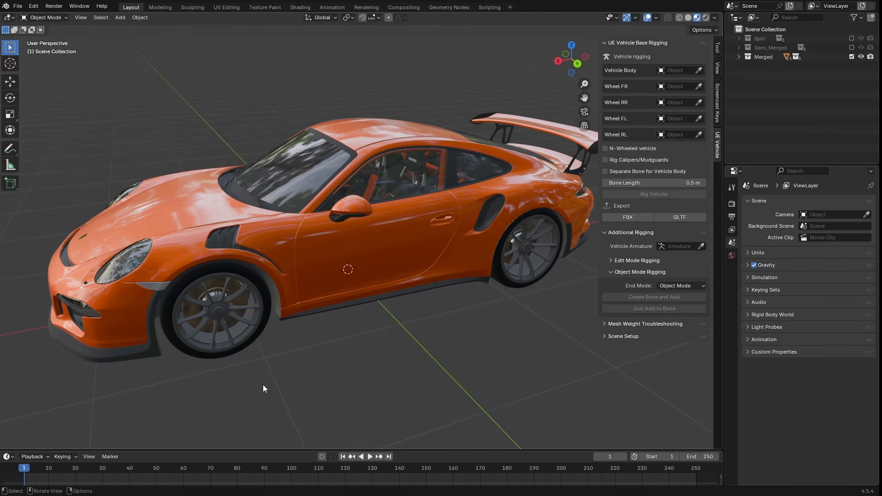
# Step: Examine the Merged car's front wheel and door as separate objects, and clear the selection
pyautogui.click(238, 337)
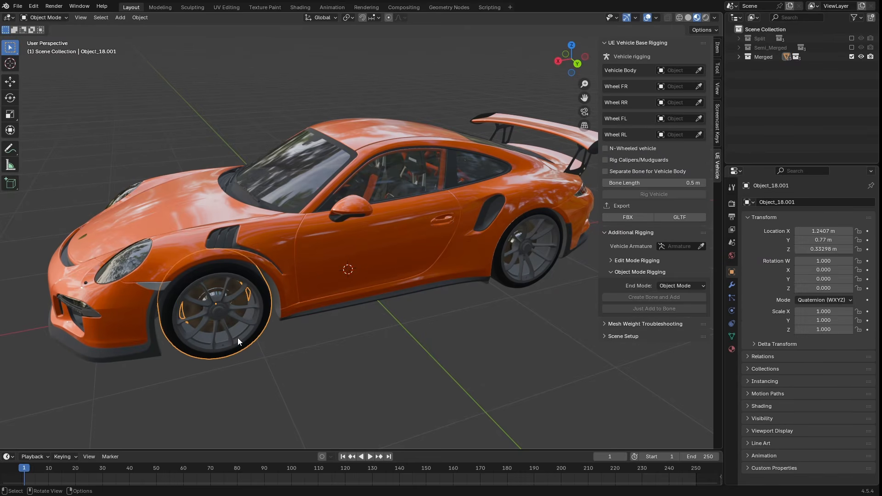
pyautogui.click(361, 241)
pyautogui.click(361, 250)
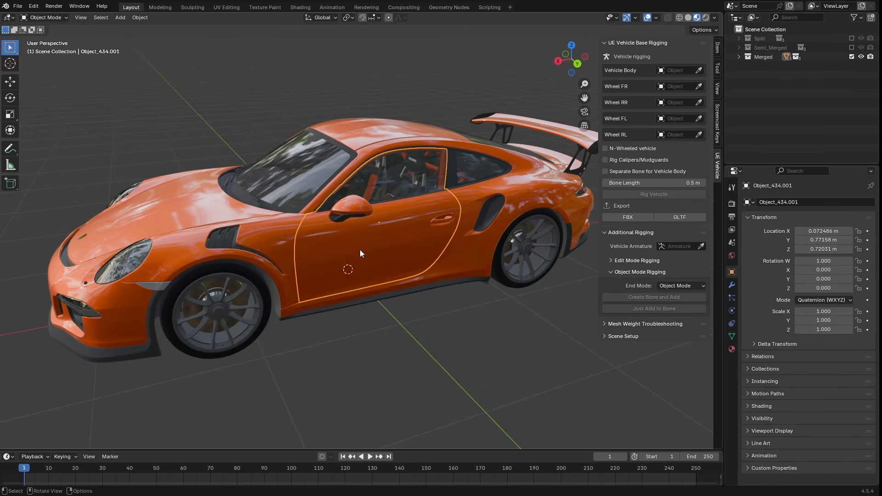
pyautogui.click(367, 365)
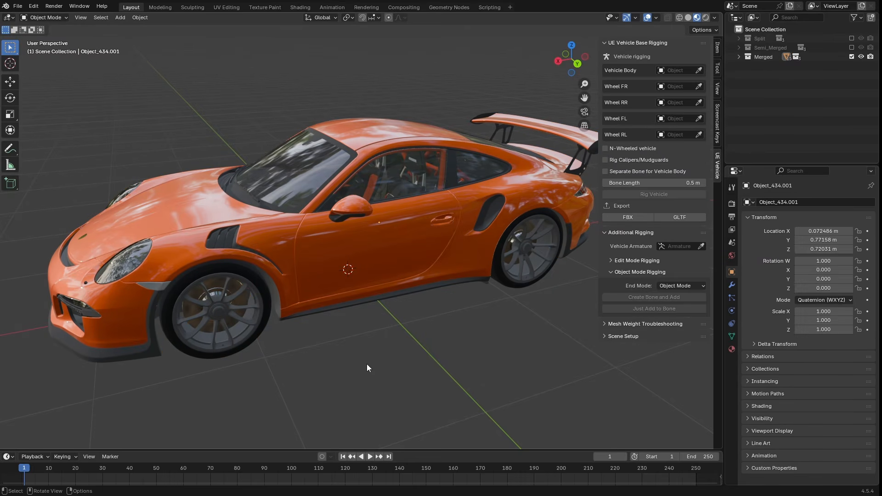
# Step: Enable N-Wheeled vehicle, set the Merged car's body as the Vehicle Body, and add six wheel slots
pyautogui.click(607, 148)
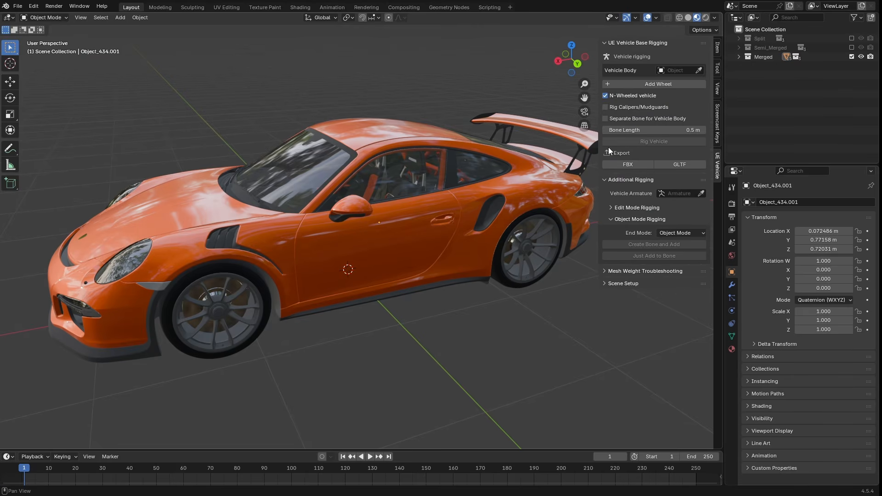
pyautogui.click(699, 70)
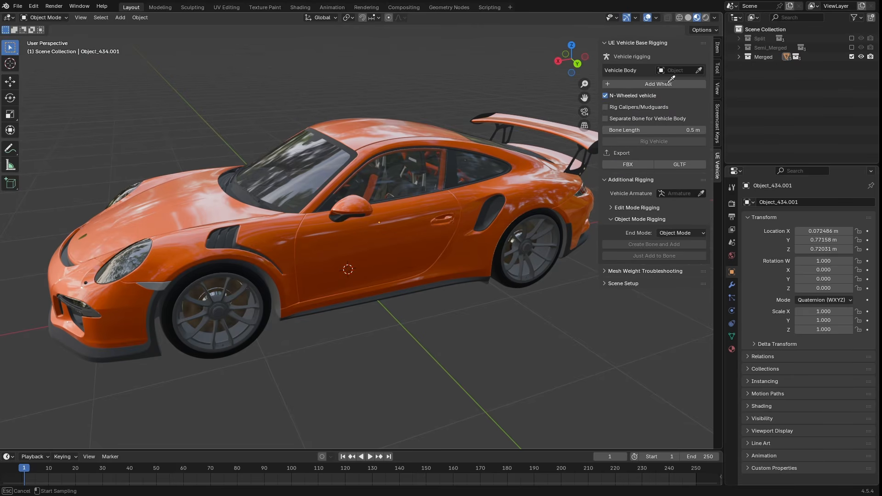
pyautogui.click(507, 171)
pyautogui.click(649, 83)
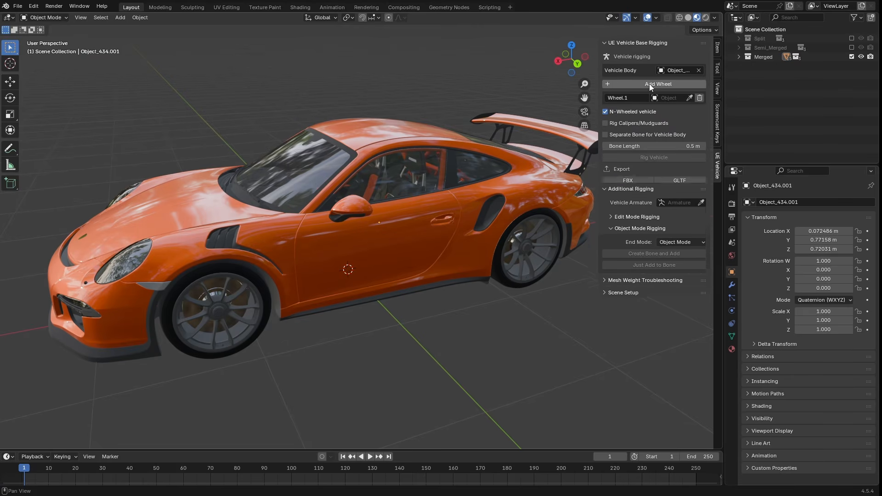
pyautogui.click(648, 84)
pyautogui.click(649, 83)
pyautogui.click(649, 83)
pyautogui.click(649, 84)
pyautogui.click(649, 84)
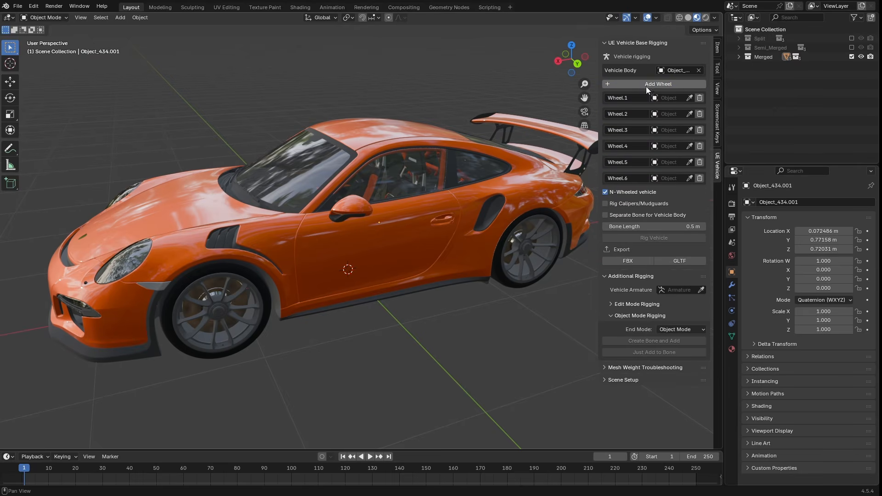
# Step: Rig the vehicle with its wheels and both doors assigned to Wheel.1 through Wheel.6, and test moving the Wheel.6 bone
pyautogui.click(689, 98)
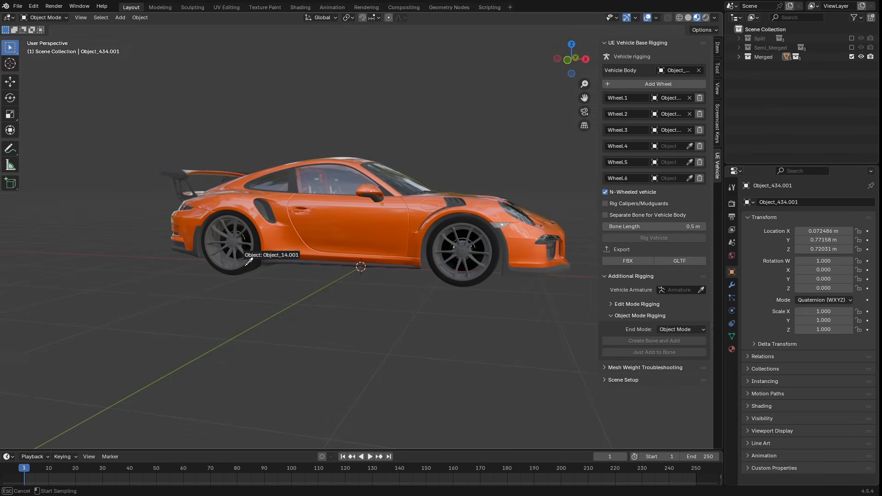
pyautogui.click(394, 202)
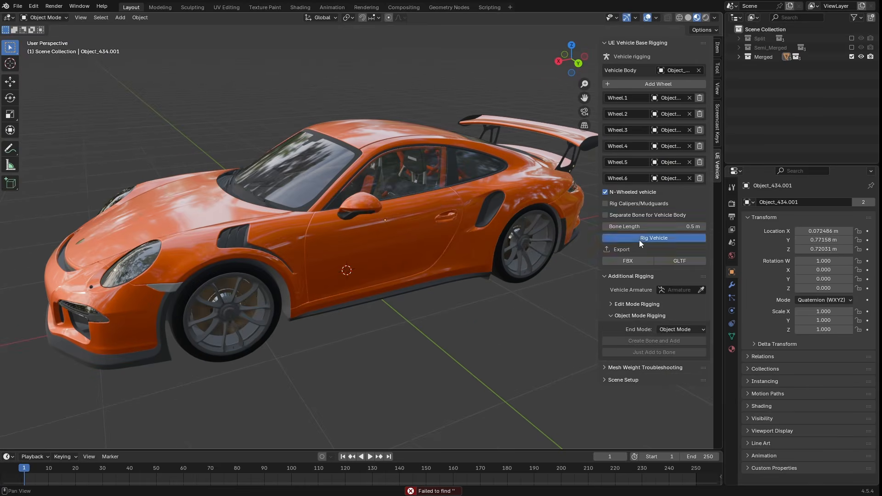
pyautogui.click(654, 238)
pyautogui.press('g')
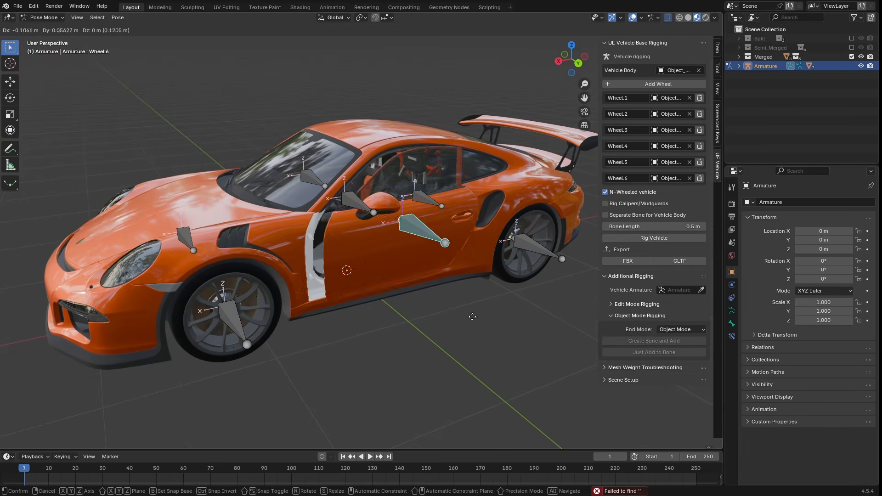
pyautogui.rightClick(423, 294)
pyautogui.moveTo(424, 297); pyautogui.dragTo(343, 296, button='middle')
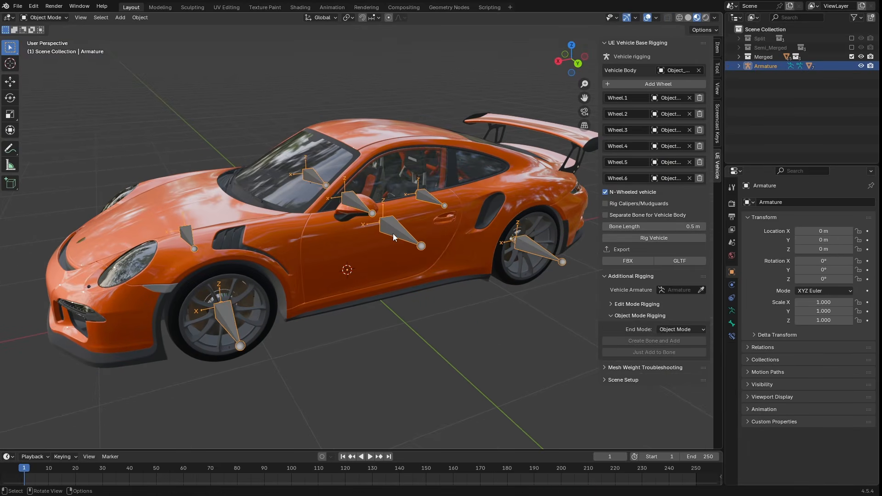
# Step: In Edit Mode, move the two door bones Wheel.5 and Wheel.6 along X towards the front edges of the doors
pyautogui.press('Tab')
pyautogui.keyDown('shift'); pyautogui.click(313, 165); pyautogui.keyUp('shift')
pyautogui.press('g')
pyautogui.press('y')
pyautogui.press('x')
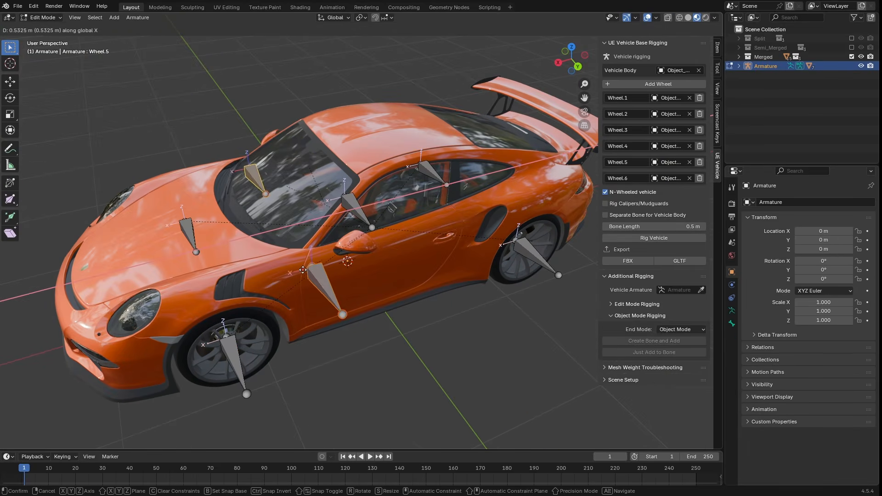
pyautogui.click(315, 285)
# Step: Test opening the left door in Pose Mode by rotating the Wheel.6 bone about Z
pyautogui.hotkey('ctrl', 'Tab')
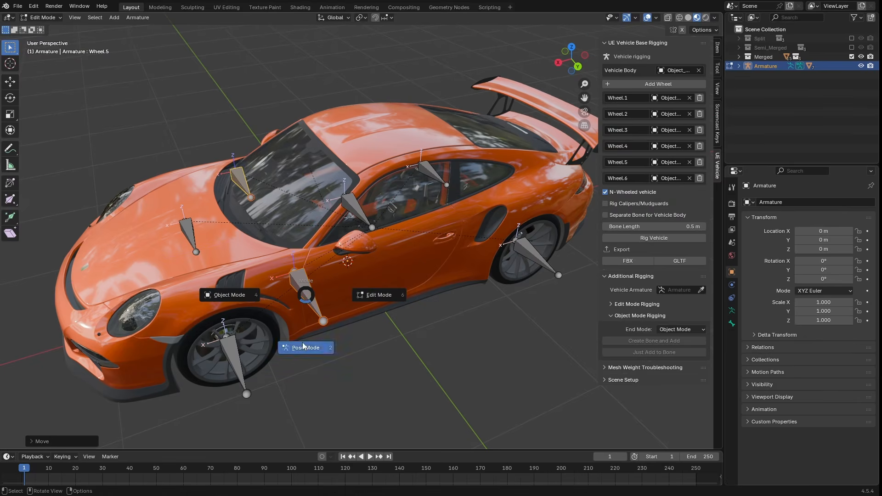
pyautogui.click(305, 347)
pyautogui.click(422, 377)
pyautogui.click(310, 284)
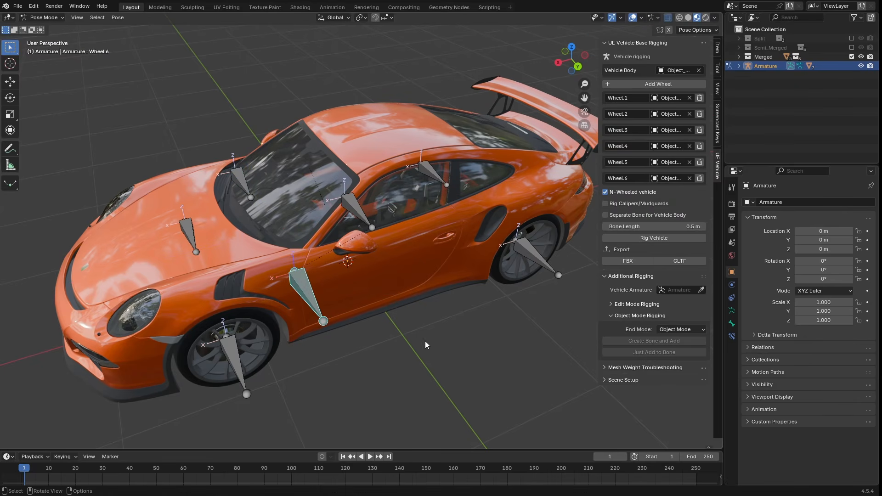
pyautogui.press('r')
pyautogui.press('z')
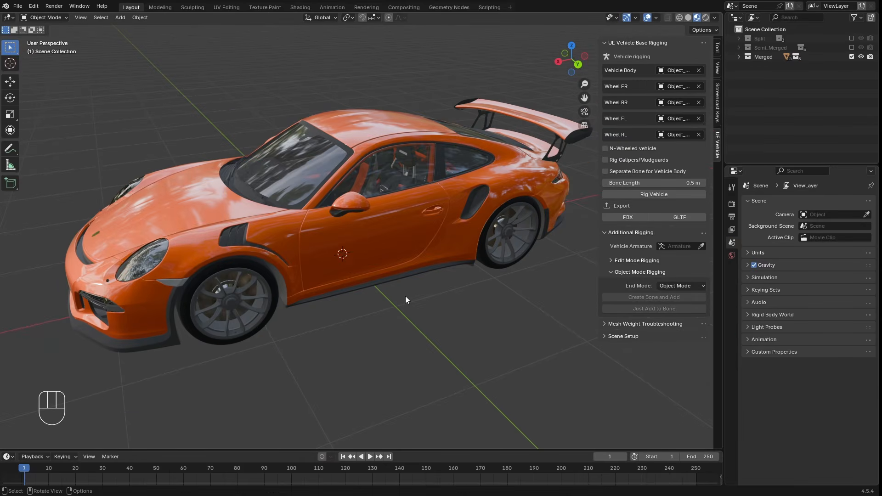
# Step: Rig the vehicle from its assigned body and four wheels, and return to Object Mode
pyautogui.click(638, 195)
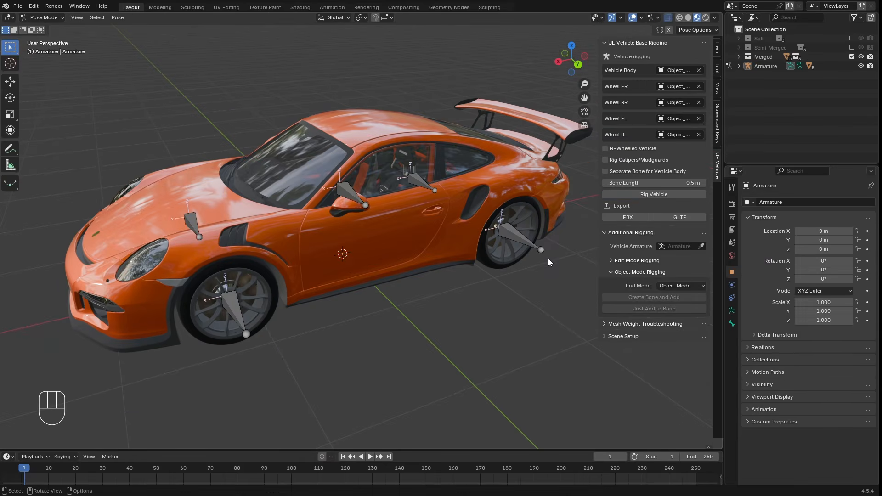
pyautogui.hotkey('ctrl', 'Tab')
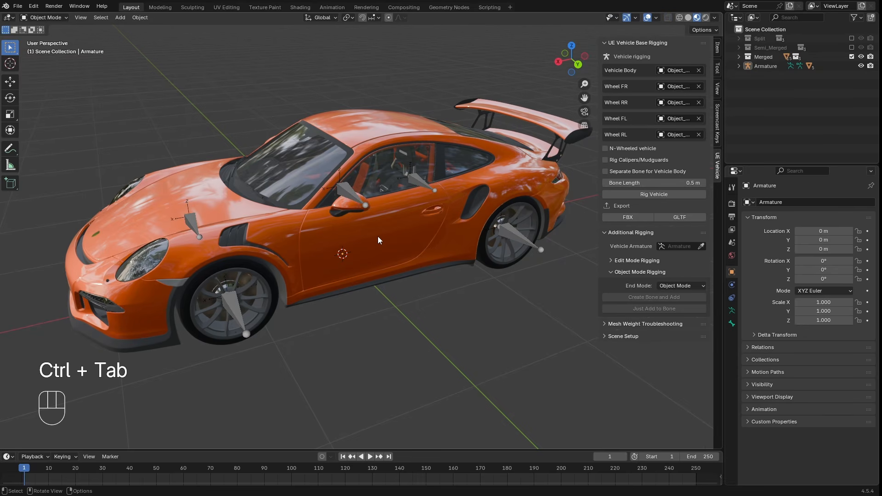
# Step: Create a Door_L bone from the left door object in the Armature, with Root as parent bone
pyautogui.click(377, 236)
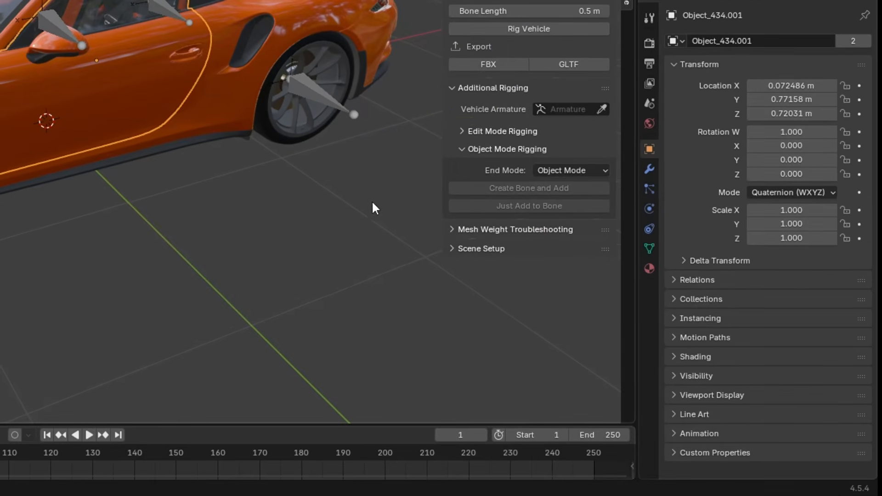
pyautogui.click(567, 109)
pyautogui.click(557, 132)
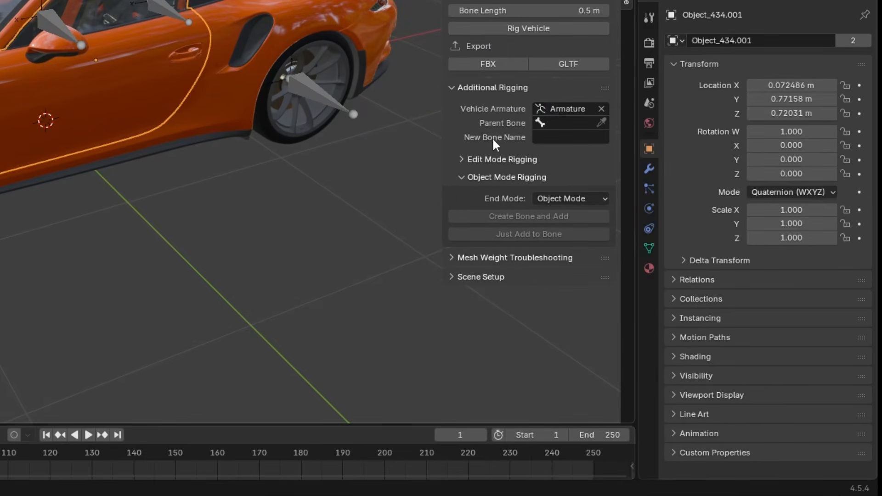
pyautogui.click(553, 125)
pyautogui.click(557, 145)
pyautogui.click(556, 138)
pyautogui.write('Door_L')
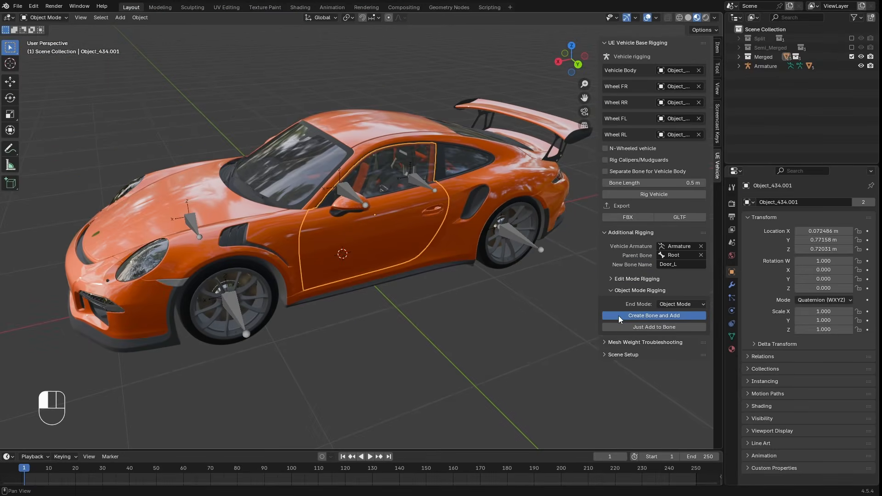
pyautogui.click(474, 216)
# Step: Create a Door_R bone from the right door object, with Root as parent and End Mode set to Edit Mode
pyautogui.moveTo(171, 275); pyautogui.dragTo(282, 260, button='middle')
pyautogui.click(340, 246)
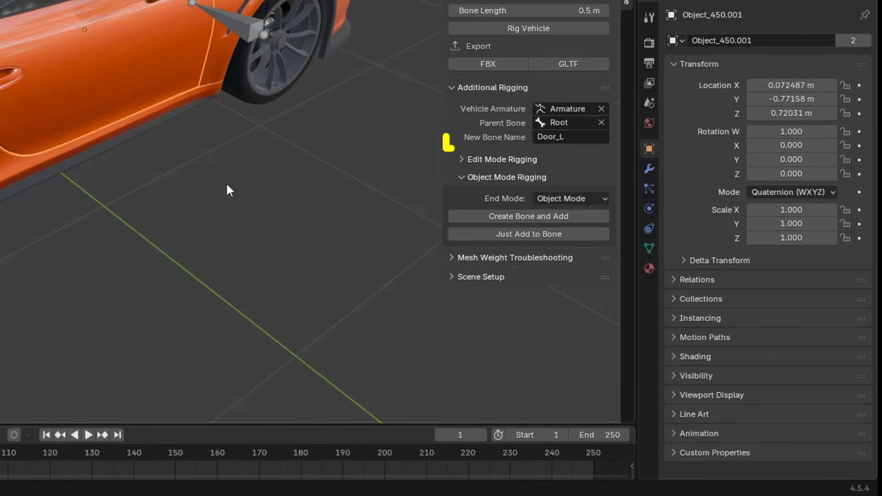
pyautogui.click(582, 150)
pyautogui.click(588, 151)
pyautogui.press('Return')
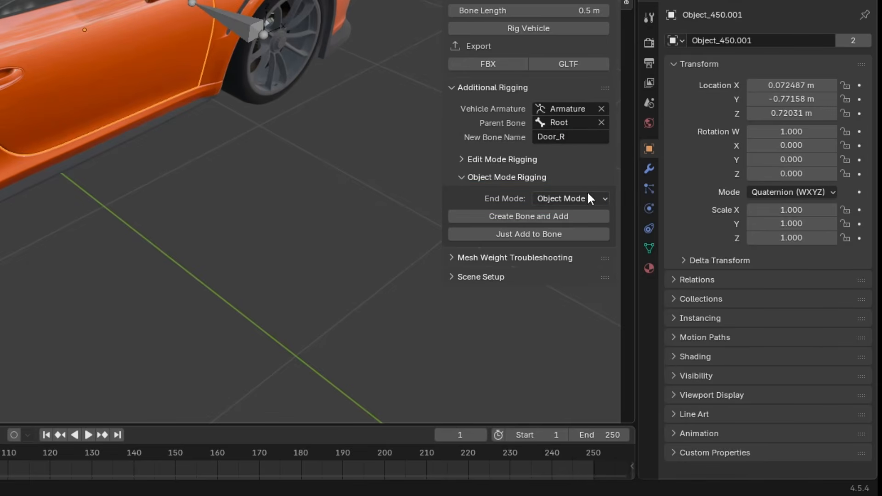
pyautogui.click(588, 198)
pyautogui.click(566, 262)
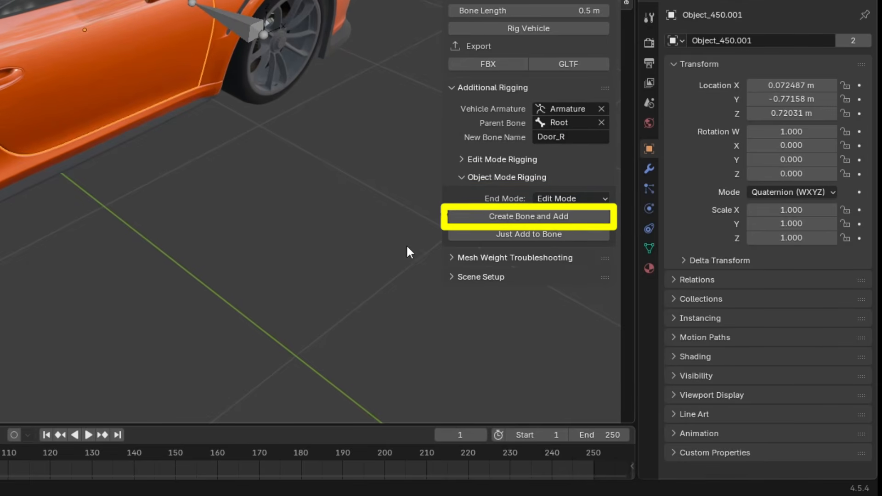
pyautogui.click(464, 218)
# Step: Move the Door_L and Door_R bones together along X to the hinge edges at the front of the doors
pyautogui.moveTo(422, 257); pyautogui.dragTo(453, 271, button='middle')
pyautogui.keyDown('shift'); pyautogui.click(461, 248); pyautogui.keyUp('shift')
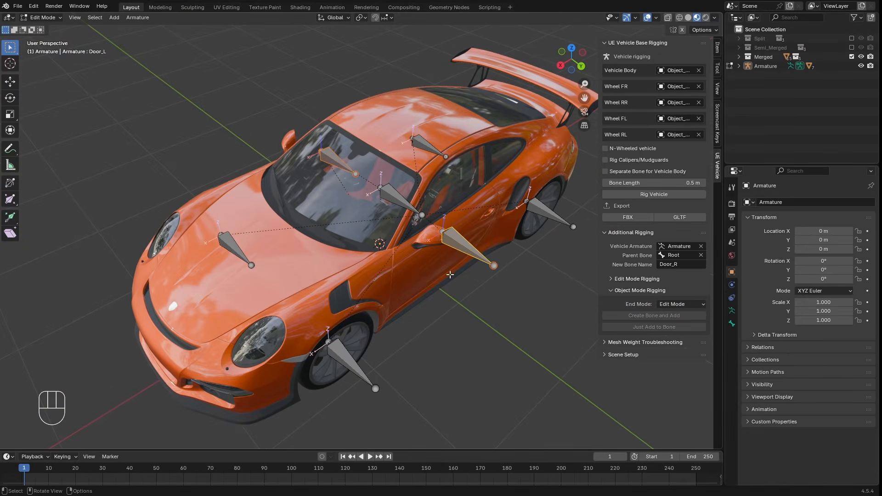
pyautogui.press('g')
pyautogui.press('x')
pyautogui.click(388, 309)
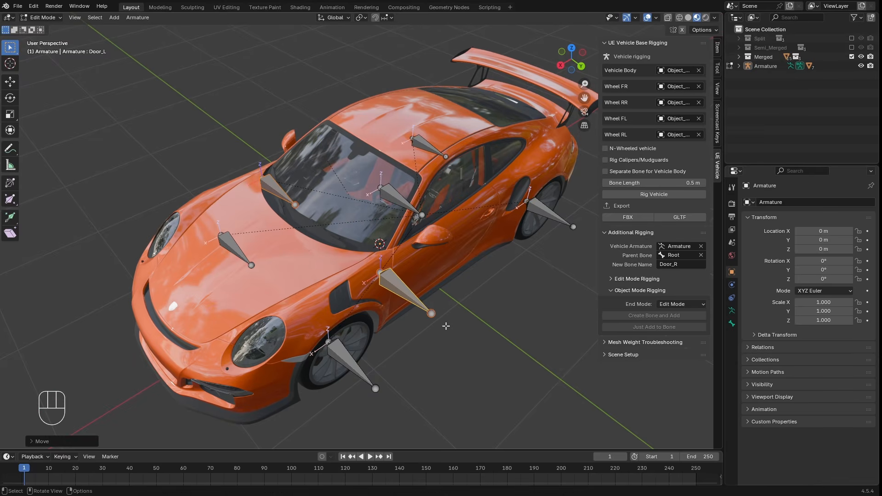
# Step: Test opening the left door in Pose Mode by rotating the Door_L bone about Z, and cancel the rotation
pyautogui.hotkey('ctrl', 'Tab')
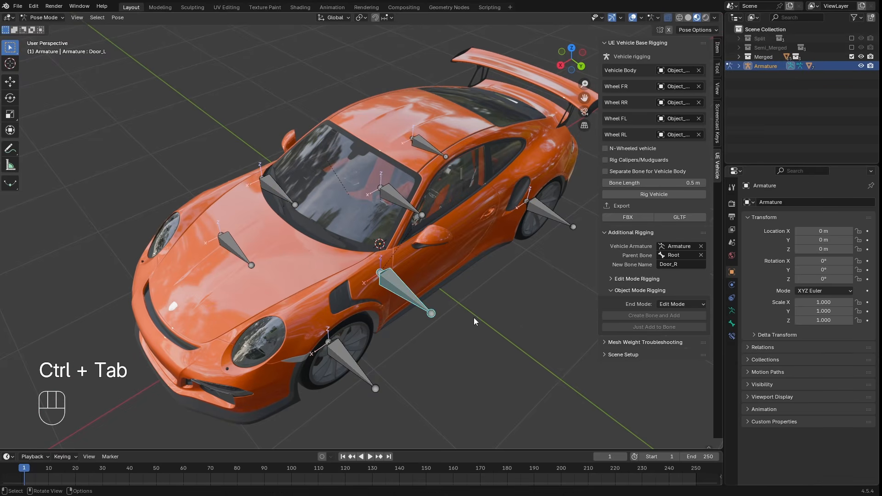
pyautogui.press('r')
pyautogui.press('z')
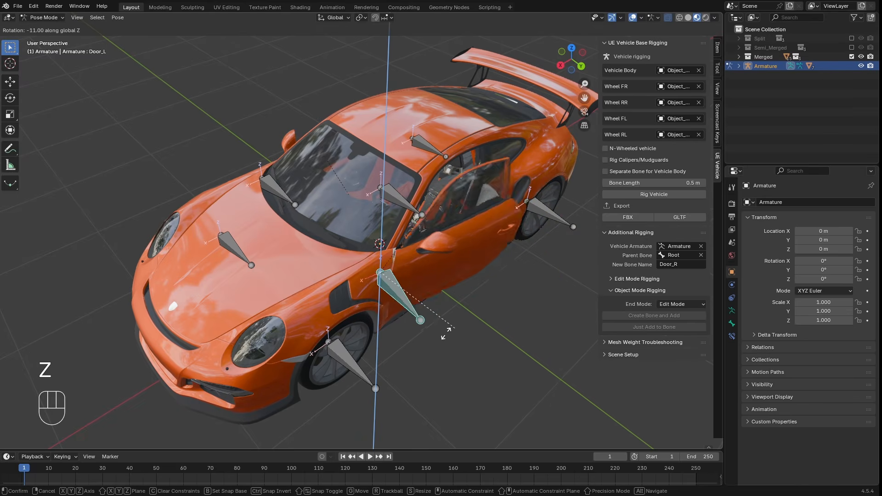
pyautogui.press('Escape')
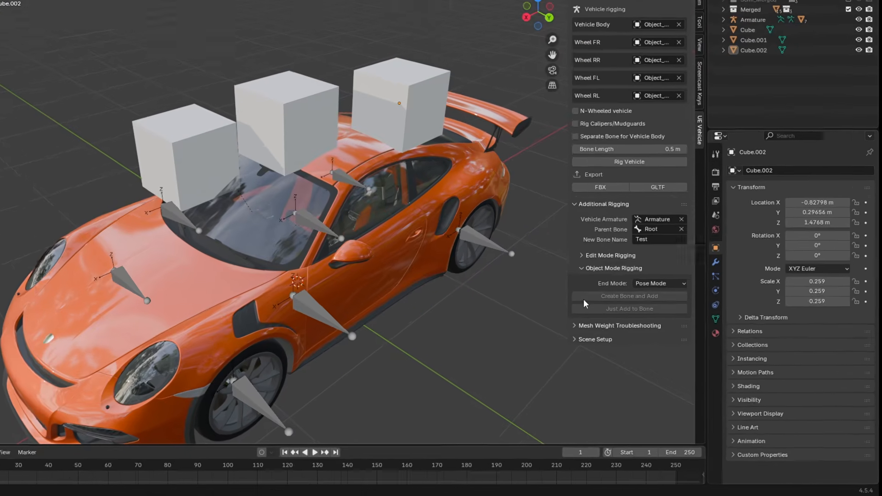
# Step: Create one Test bone parented to Root from the three selected cubes above the car, and test moving it
pyautogui.click(653, 230)
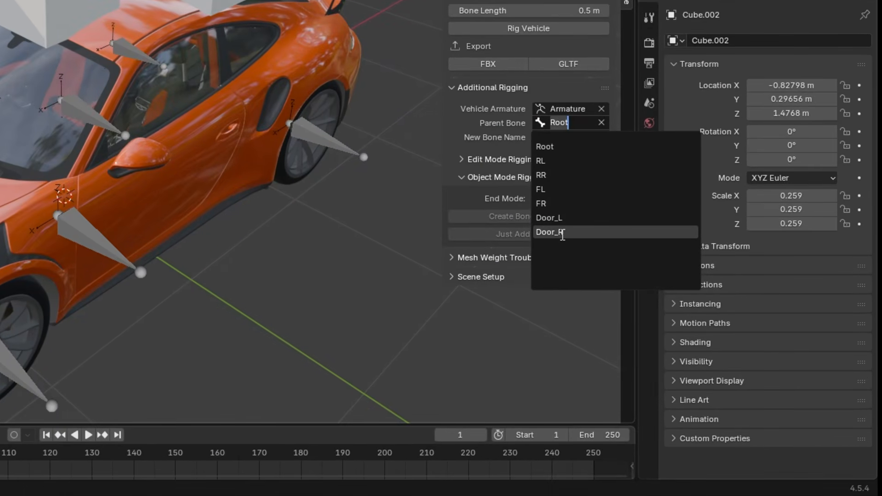
pyautogui.click(545, 146)
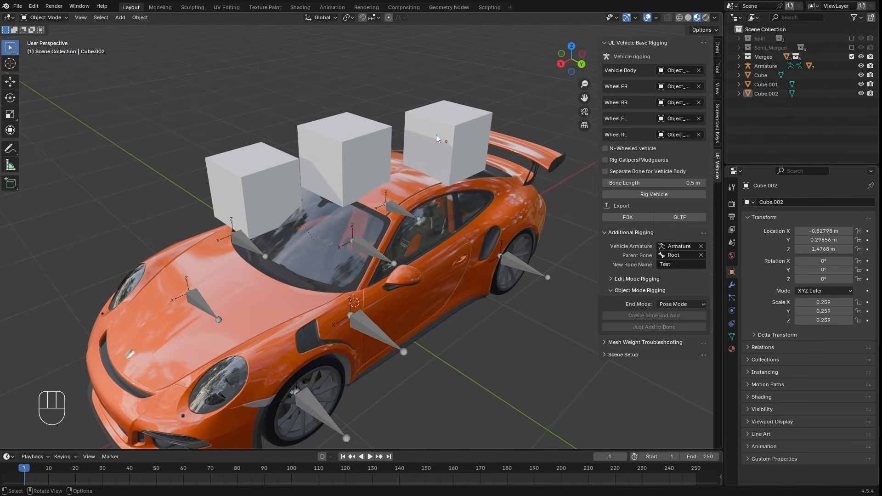
pyautogui.click(436, 135)
pyautogui.keyDown('shift'); pyautogui.click(265, 182); pyautogui.keyUp('shift')
pyautogui.keyDown('shift'); pyautogui.click(349, 145); pyautogui.keyUp('shift')
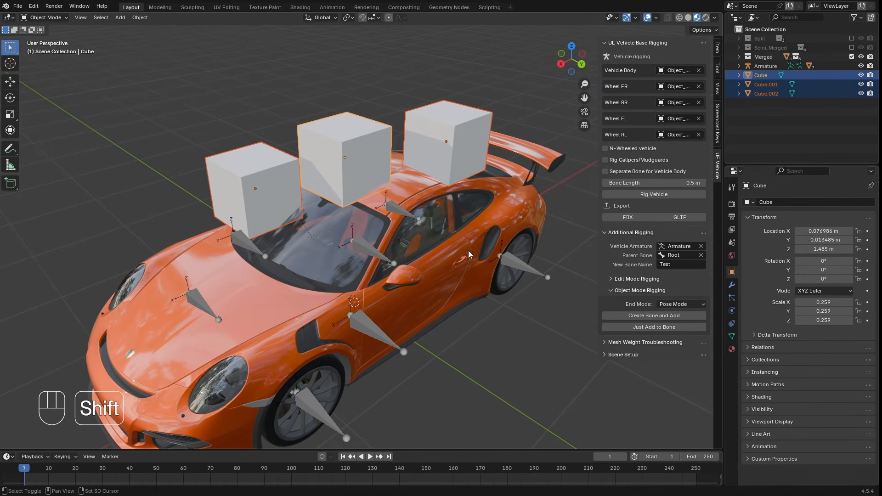
pyautogui.click(652, 316)
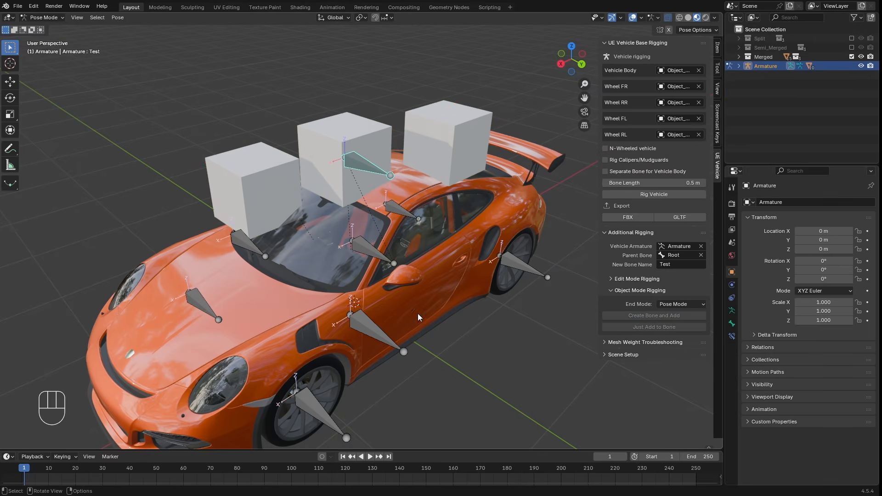
pyautogui.press('g')
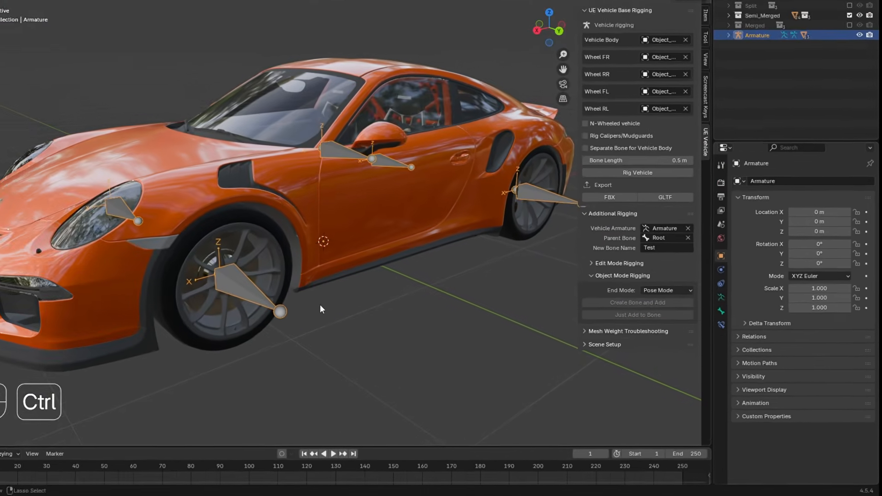
# Step: Test moving the Semi_Merged car's Root bone in Pose Mode, and cancel the move
pyautogui.hotkey('ctrl', 'Tab')
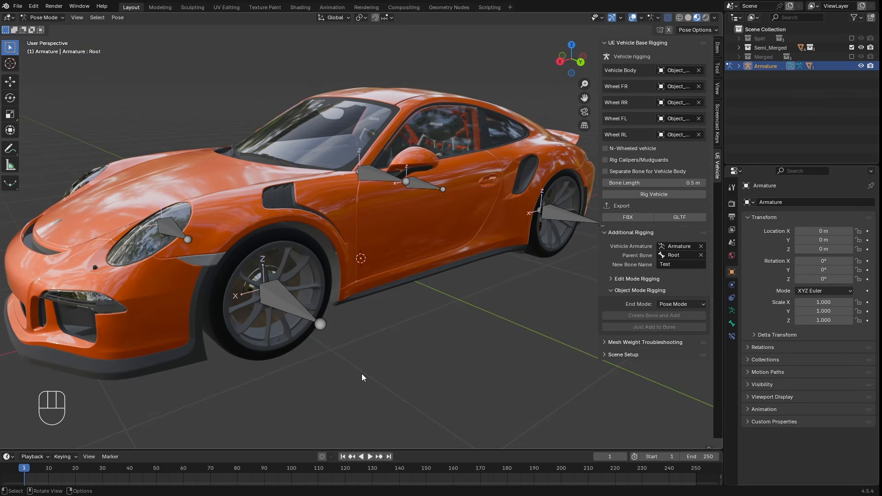
pyautogui.press('g')
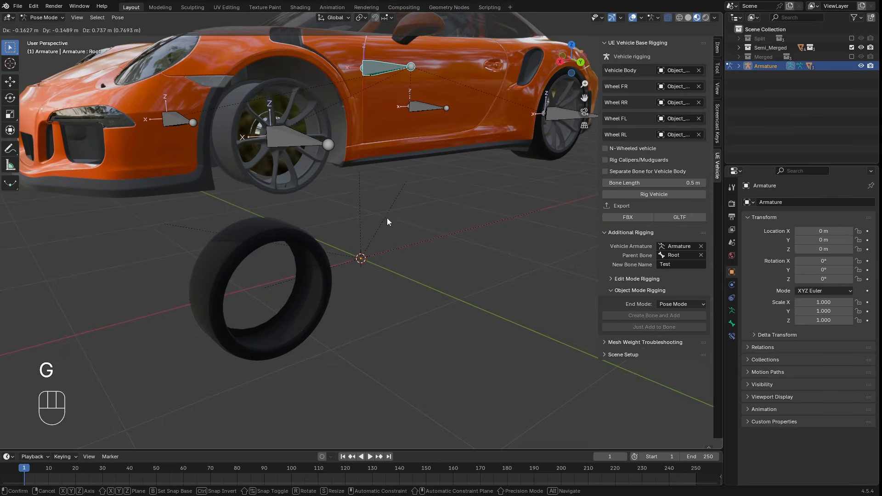
pyautogui.rightClick(387, 217)
# Step: In Object Mode, add the front-left tire object to the existing FL bone without creating a new bone
pyautogui.hotkey('ctrl', 'Tab')
pyautogui.click(256, 358)
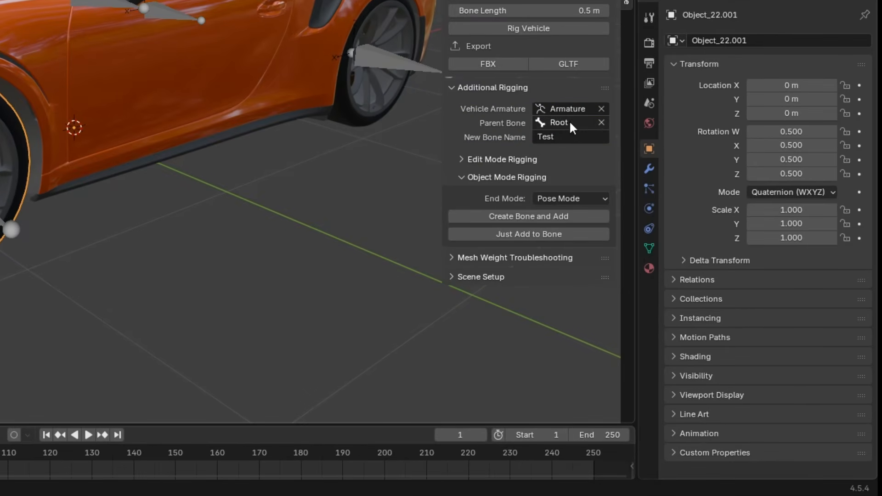
pyautogui.click(569, 122)
pyautogui.click(555, 186)
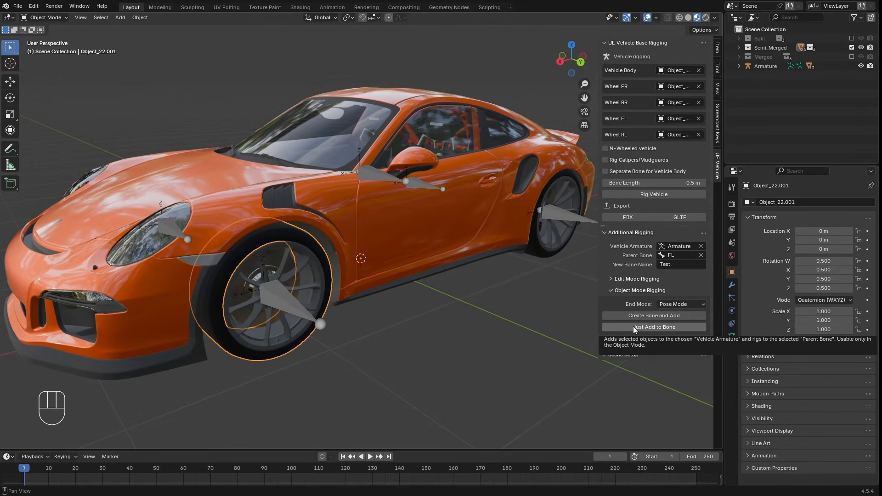
pyautogui.click(531, 236)
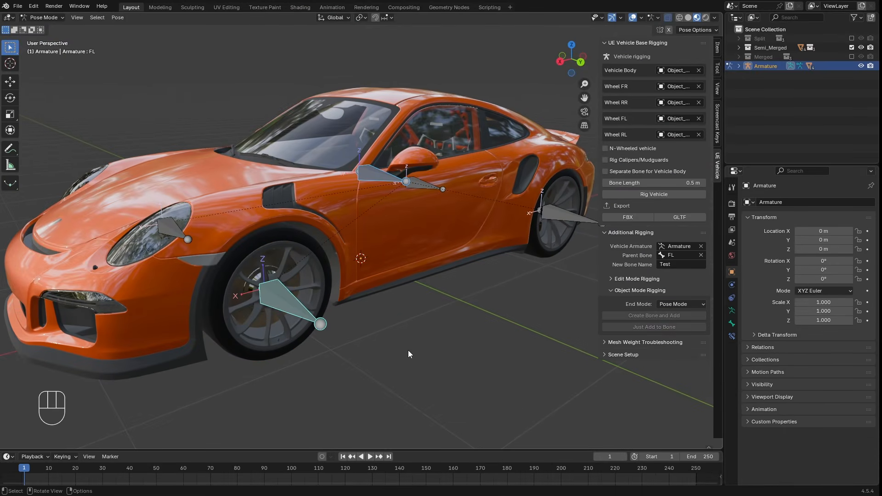
# Step: Test moving the front-left FL bone in Pose Mode
pyautogui.press('g')
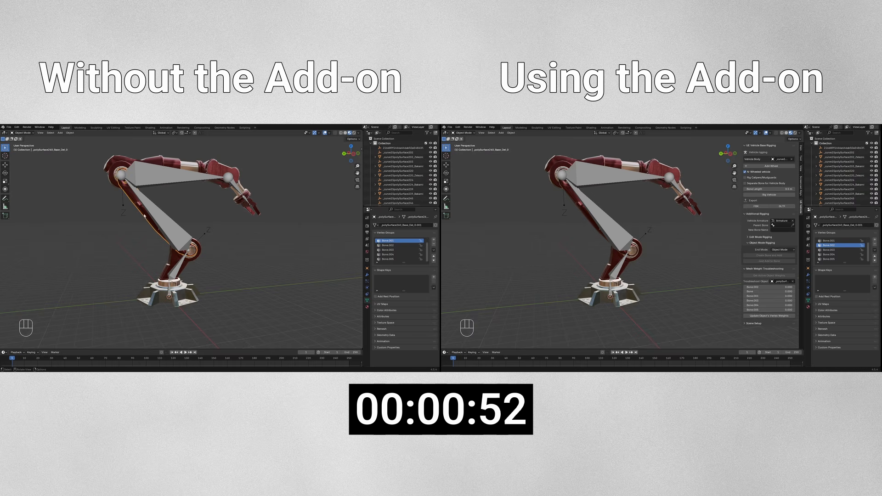
# Step: In the manual comparison, parent the robot's lower arm segment to the armature using With Empty Groups
pyautogui.keyDown('shift'); pyautogui.click(157, 215); pyautogui.keyUp('shift')
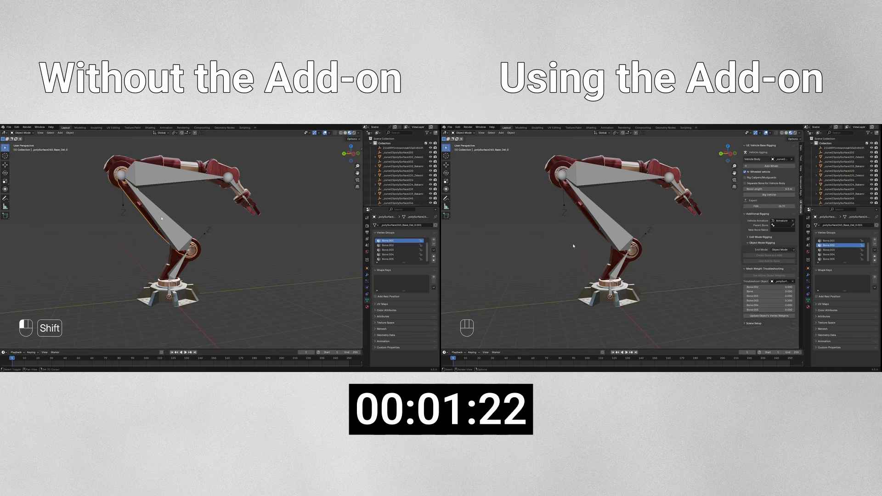
pyautogui.click(585, 215)
pyautogui.hotkey('ctrl', 'p')
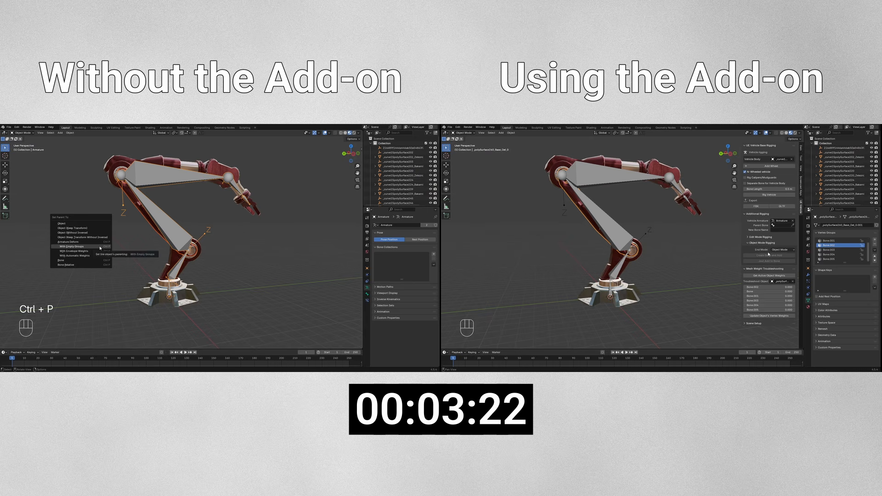
pyautogui.click(100, 248)
# Step: Add the add-on robot's lower arm segment to its bone with Pose Mode as end mode, and assign the manual mesh to the matching vertex group
pyautogui.click(781, 225)
pyautogui.click(778, 243)
pyautogui.press('Tab')
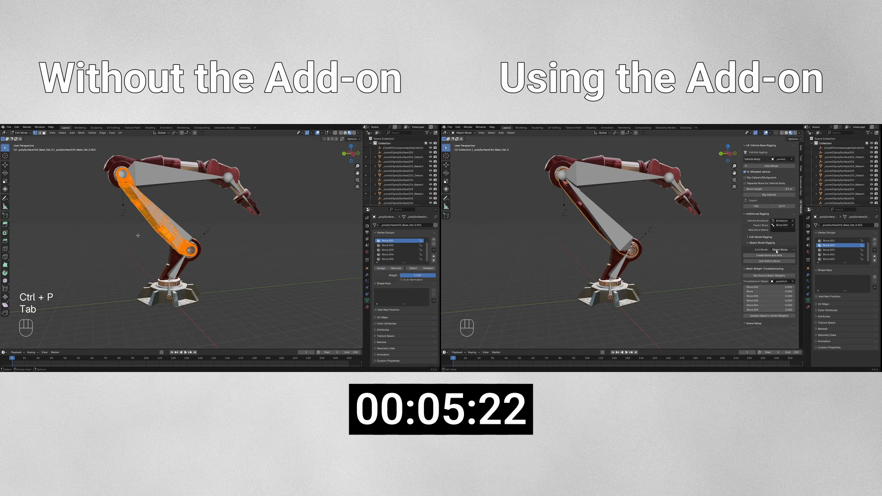
pyautogui.click(777, 251)
pyautogui.click(778, 267)
pyautogui.click(389, 246)
pyautogui.click(772, 262)
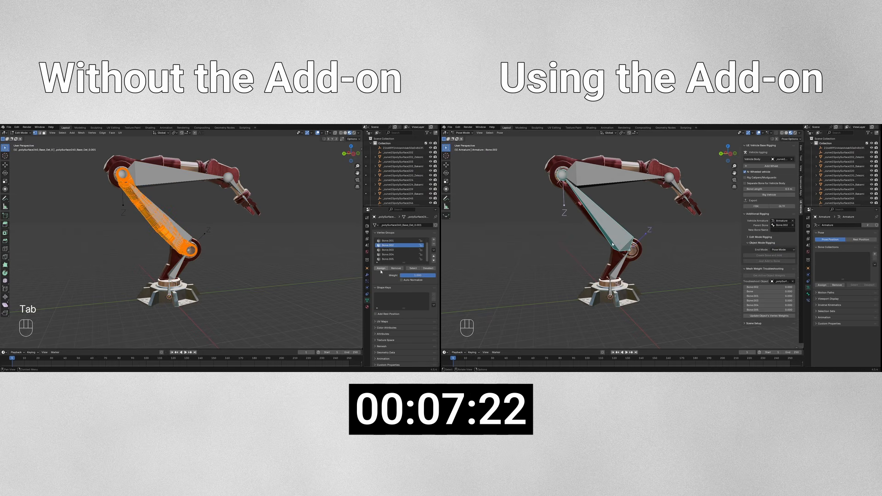
# Step: Test rotating the lower arm bone in Pose Mode on both robot arm rigs, cancelling the rotation on the add-on version
pyautogui.press('r')
pyautogui.hotkey('ctrl', 'Tab')
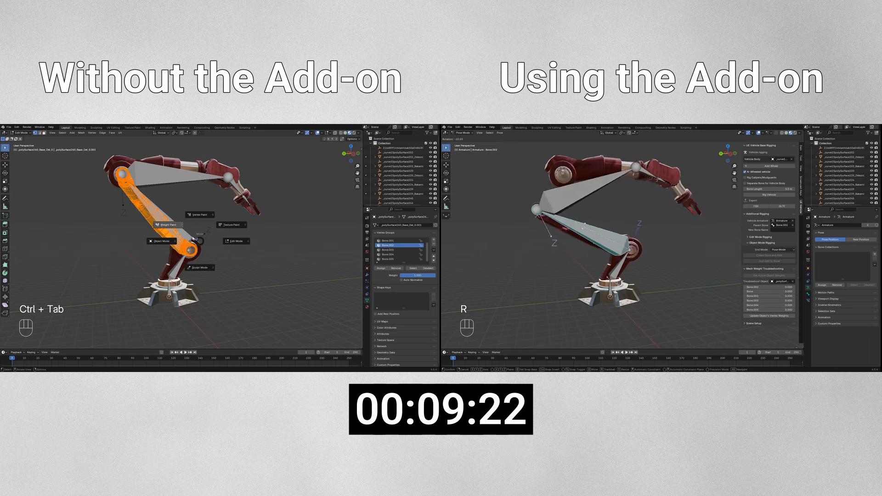
pyautogui.click(162, 241)
pyautogui.click(163, 227)
pyautogui.rightClick(617, 228)
pyautogui.hotkey('ctrl', 'Tab')
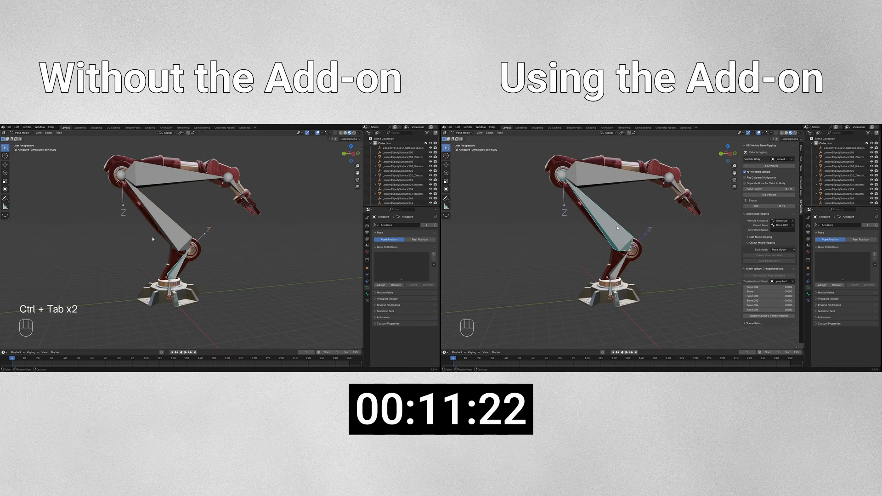
pyautogui.click(163, 227)
pyautogui.press('r')
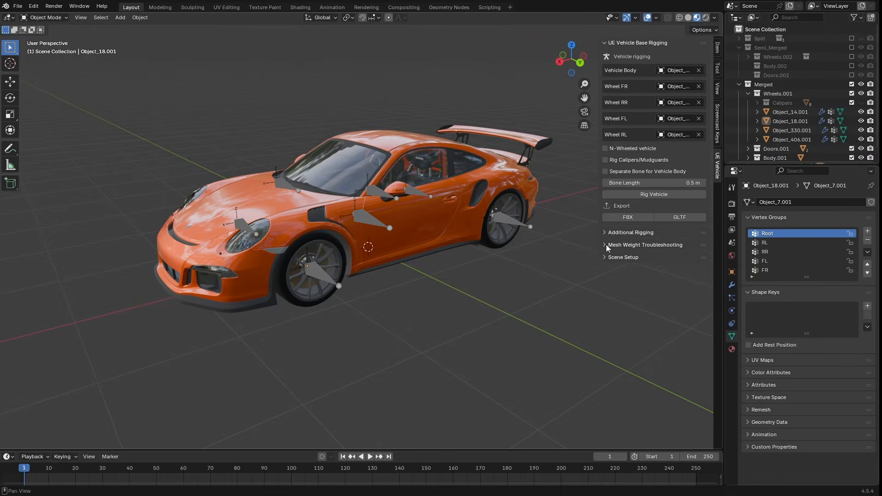
# Step: Get the front-left wheel's bone weights through Mesh Weight Troubleshooting
pyautogui.click(605, 244)
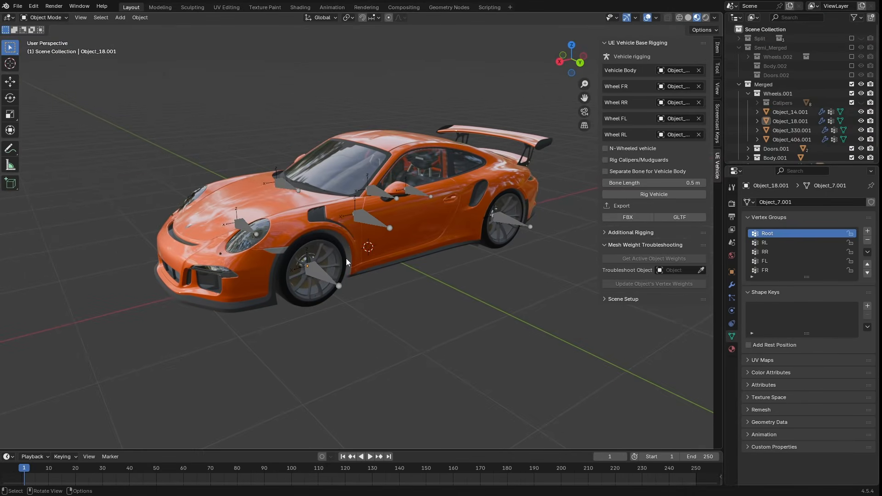
pyautogui.click(347, 259)
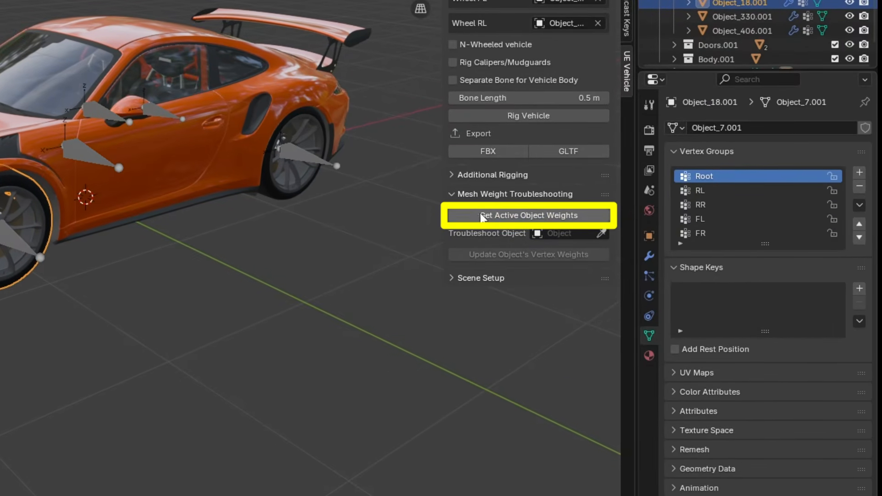
pyautogui.click(619, 261)
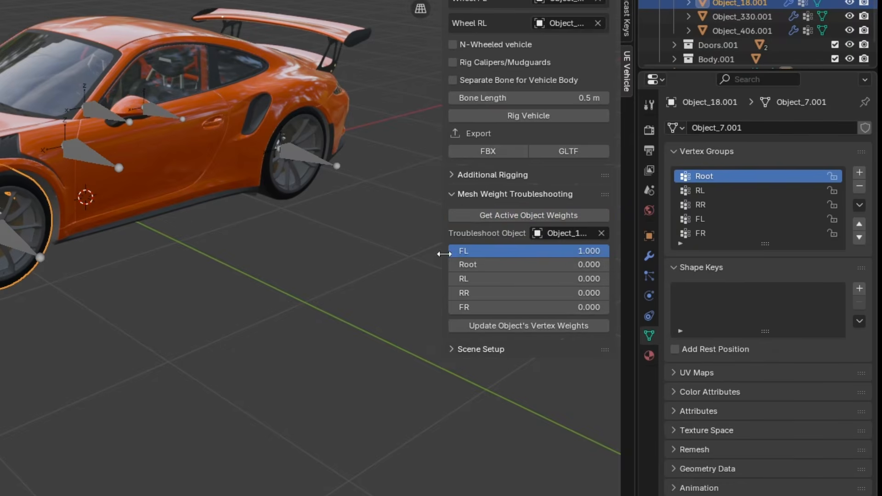
# Step: Pick the left door object as the Troubleshoot Object, set its FL weight to 0, and update its vertex weights
pyautogui.click(601, 233)
pyautogui.click(601, 233)
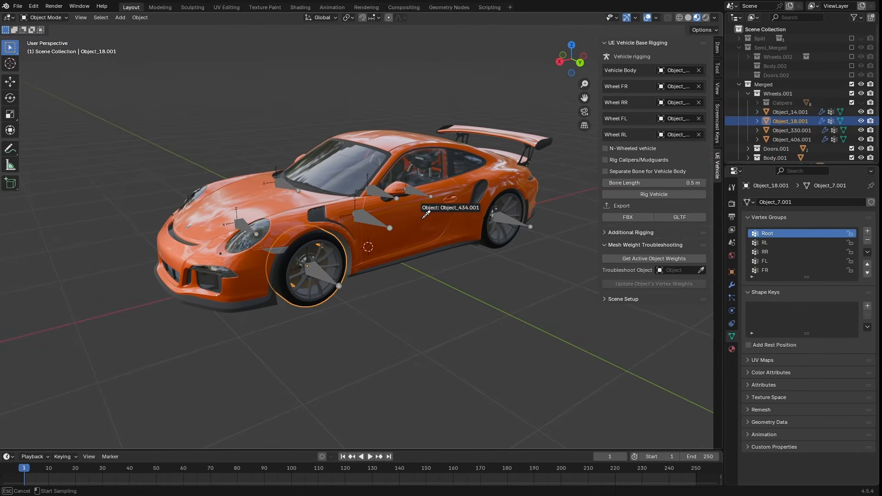
pyautogui.click(424, 217)
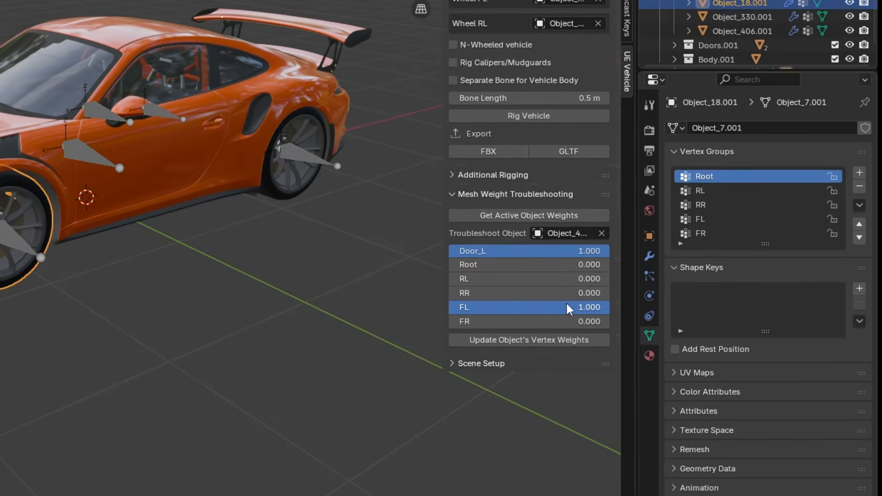
pyautogui.moveTo(567, 307); pyautogui.dragTo(452, 307)
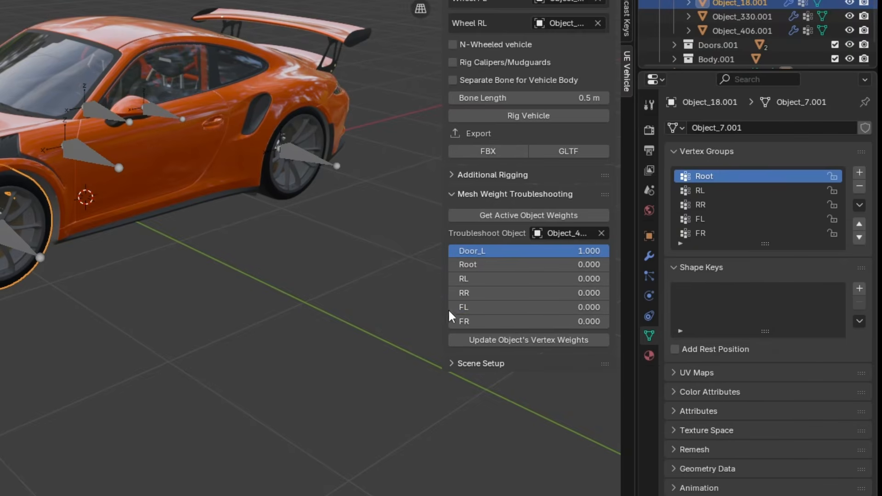
pyautogui.click(516, 339)
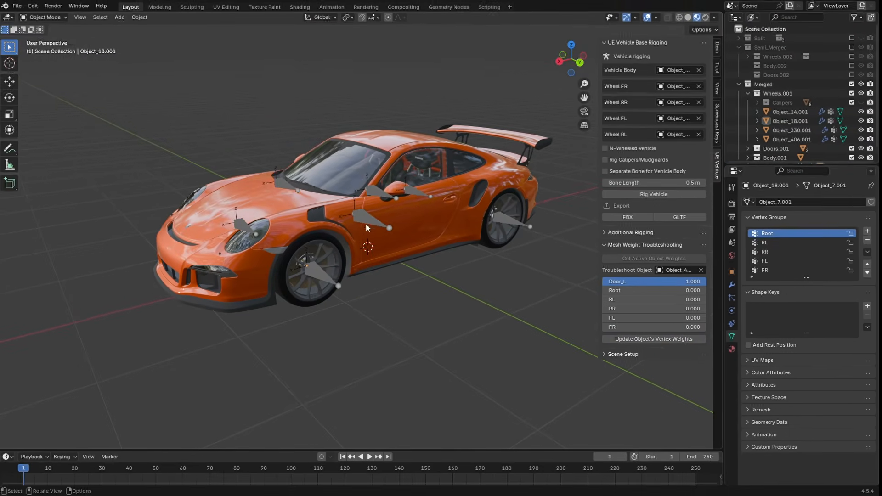
# Step: Test rotating the Door_L bone about Z in Pose Mode
pyautogui.click(366, 223)
pyautogui.hotkey('ctrl', 'Tab')
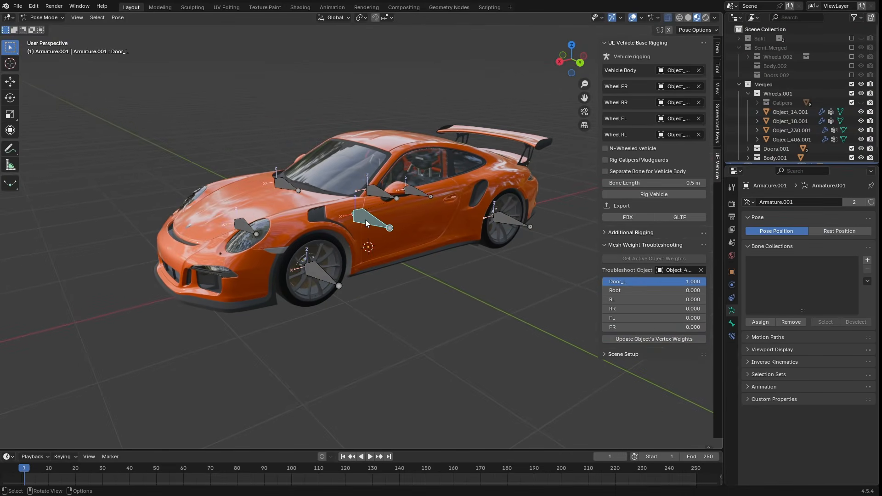
pyautogui.press('r')
pyautogui.press('z')
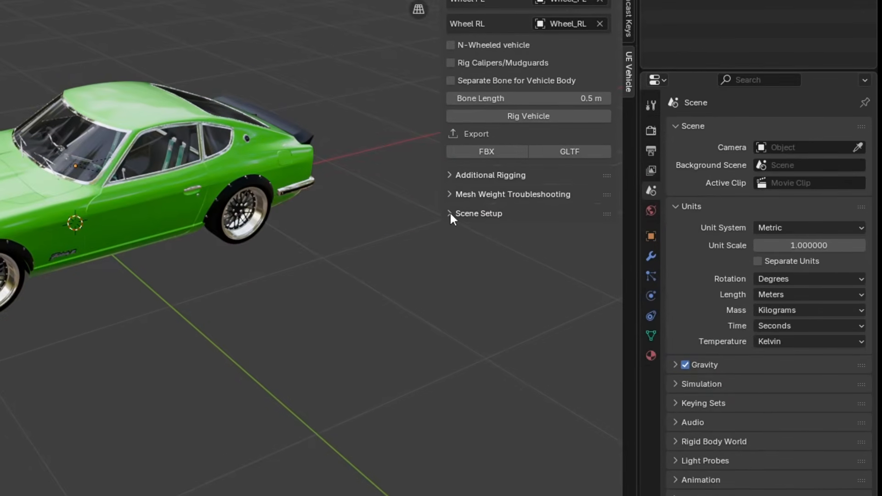
# Step: Try the Scene Setup unit scale of 0.01 on the green car's scene, and reset the unit scale
pyautogui.click(604, 257)
pyautogui.click(450, 235)
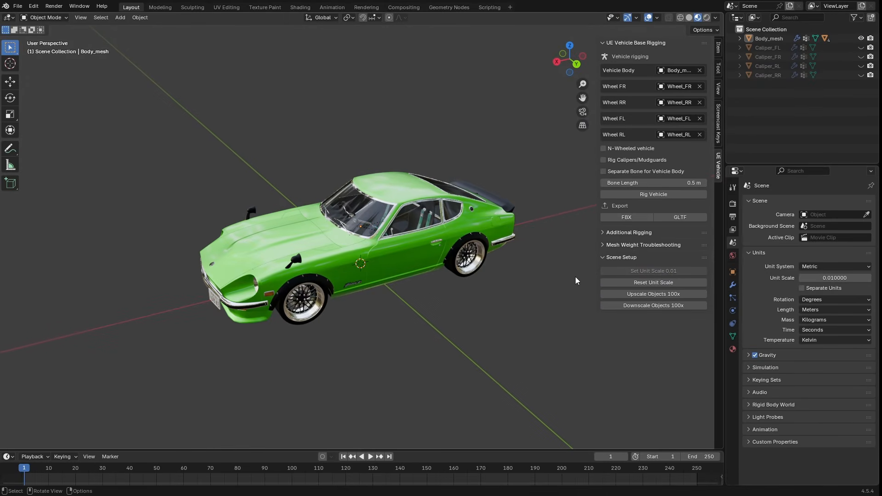
pyautogui.click(604, 282)
# Step: Try upscaling the green car's objects 100x, and downscale them 100x again
pyautogui.click(611, 295)
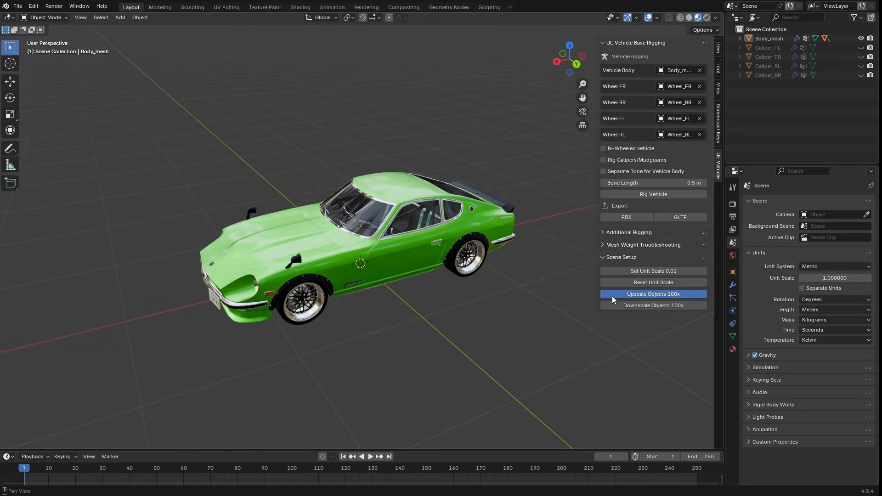
pyautogui.click(610, 306)
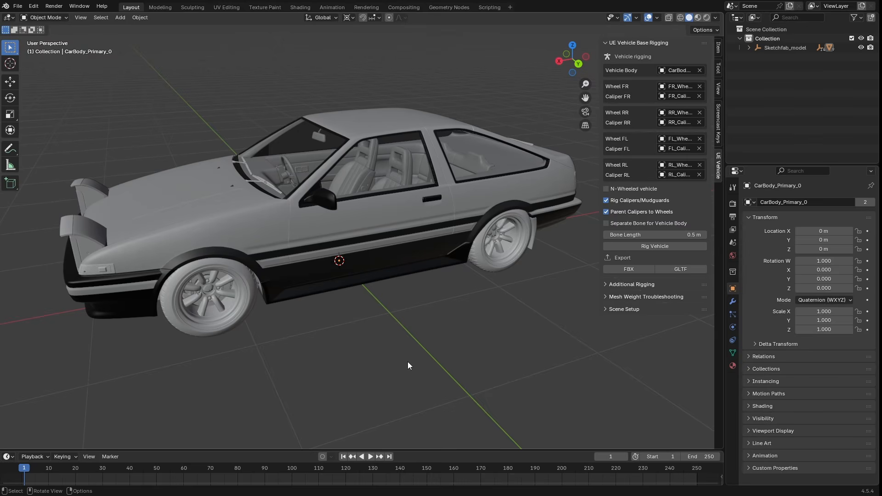
# Step: Try to rig the grey car with calipers parented to the wheels while its objects are still parented to empties
pyautogui.click(640, 247)
pyautogui.moveTo(415, 335); pyautogui.dragTo(368, 334, button='middle')
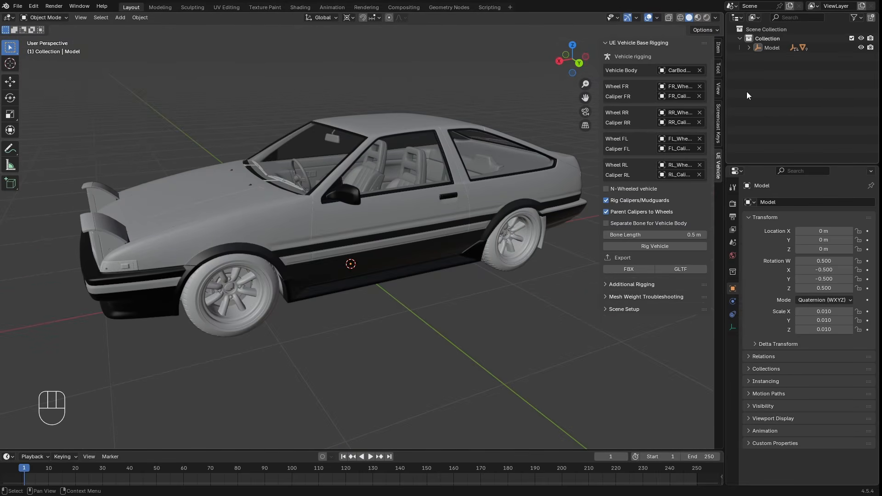
# Step: Expand the Model hierarchy down through RootNode and CarBody to examine how the car's objects are nested under empties
pyautogui.click(749, 48)
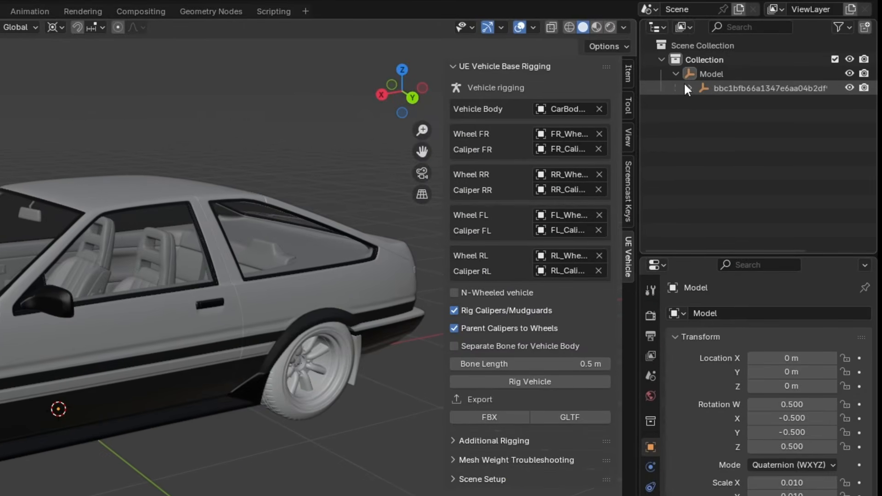
pyautogui.click(687, 88)
pyautogui.click(704, 103)
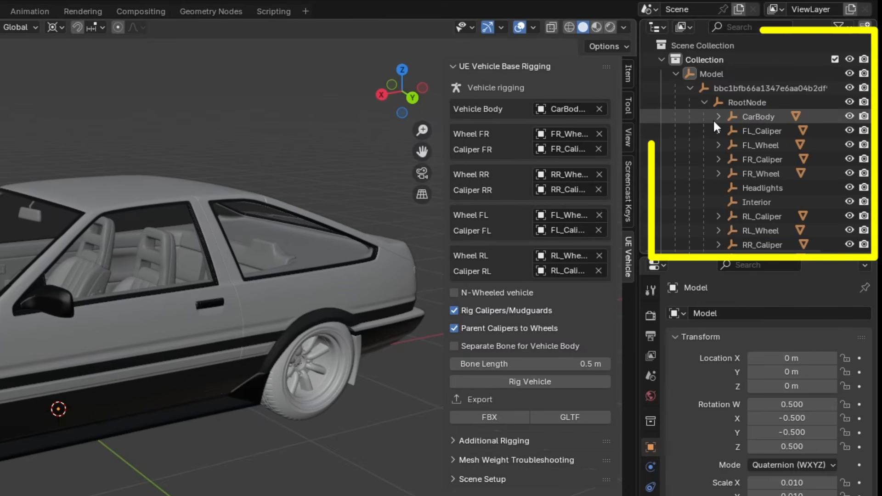
pyautogui.click(717, 117)
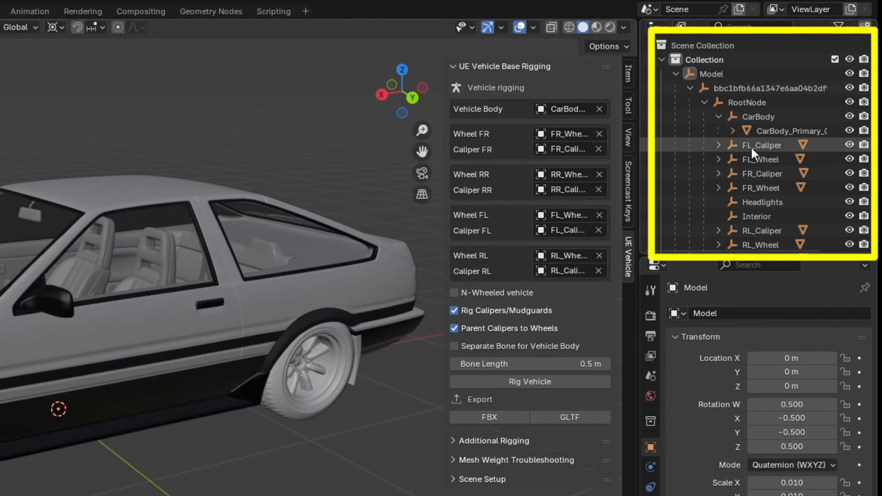
pyautogui.click(732, 130)
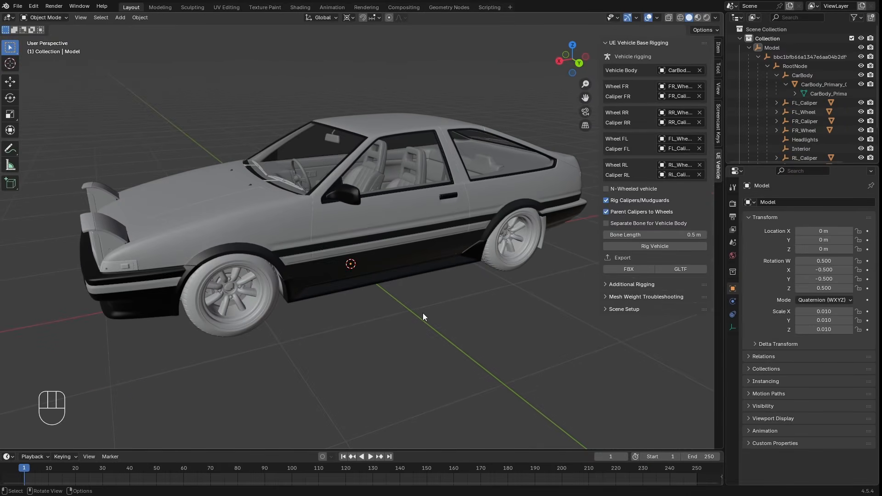
# Step: Clear the parents of all the car's objects while keeping their transformations
pyautogui.press('a')
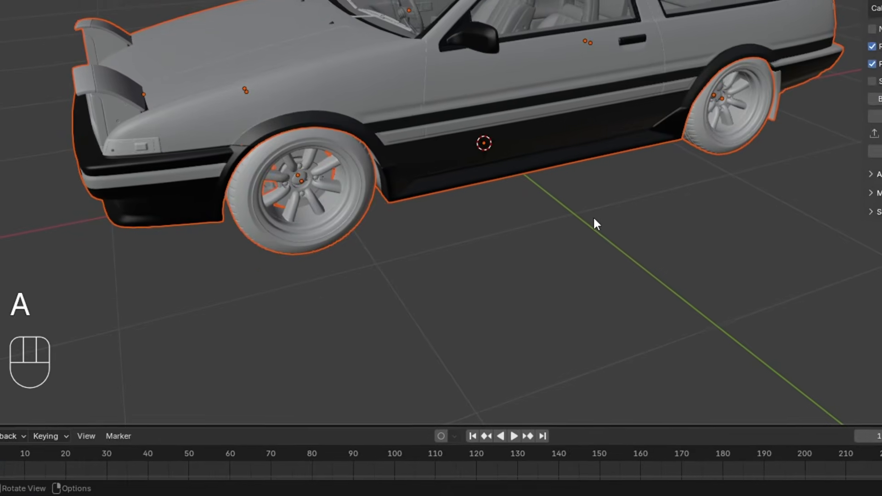
pyautogui.hotkey('alt', 'p')
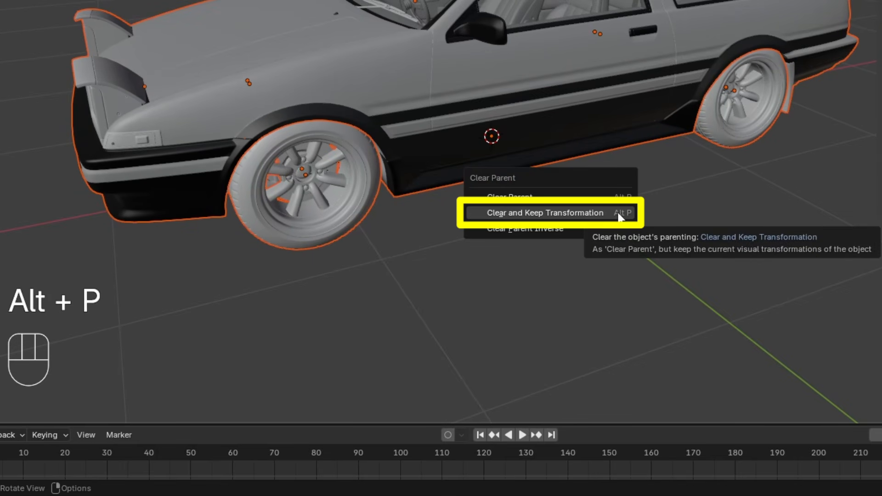
pyautogui.click(617, 213)
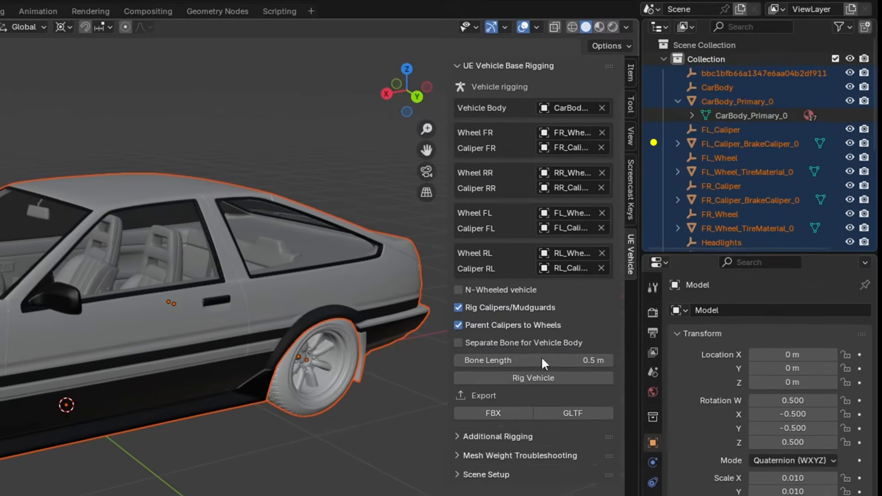
# Step: Review the flattened object list, deselect everything, and rig the grey car with its assigned body, wheels and calipers
pyautogui.click(749, 68)
pyautogui.scroll(-5, 750, 154)
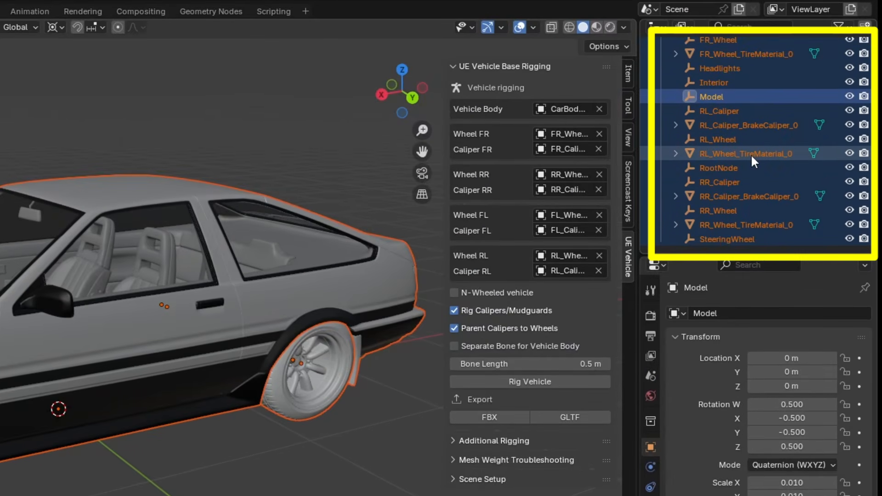
pyautogui.scroll(5, 751, 159)
pyautogui.scroll(-8, 750, 159)
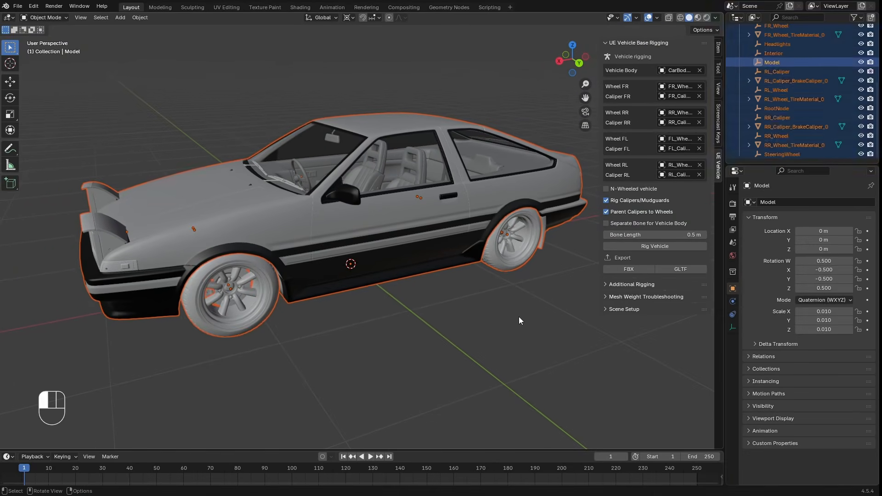
pyautogui.click(519, 317)
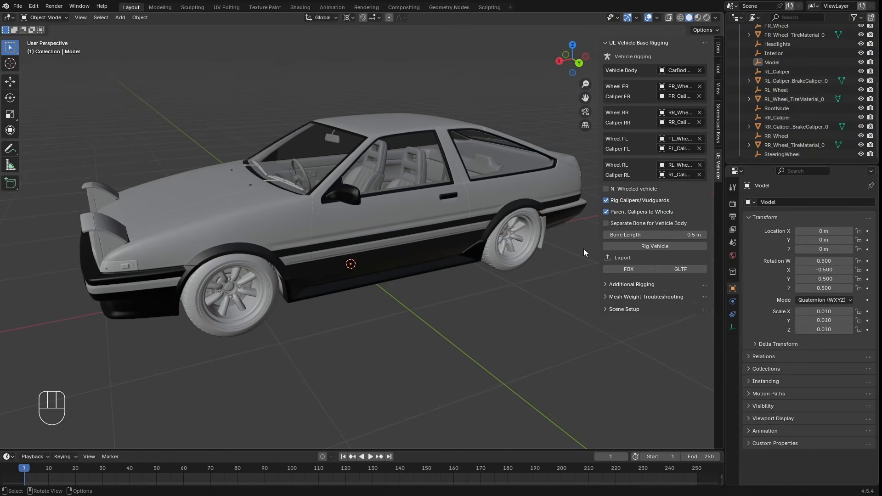
pyautogui.click(625, 248)
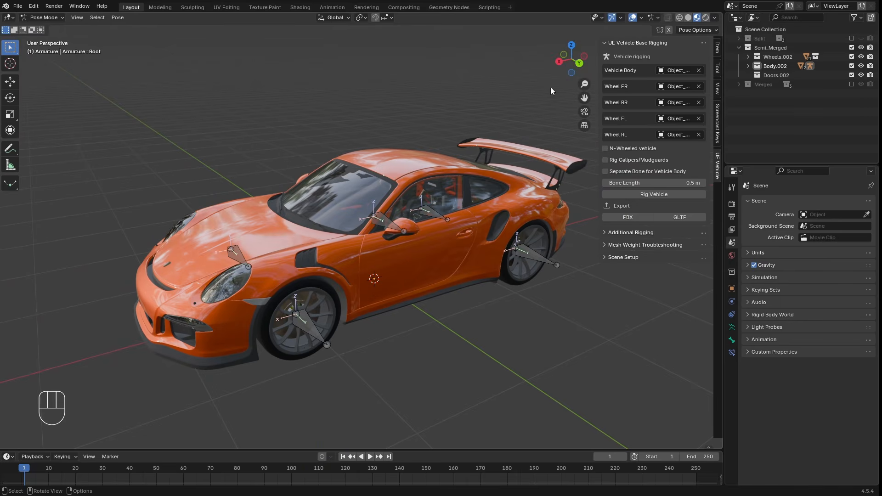
pyautogui.moveTo(553, 91); pyautogui.dragTo(404, 167, button='middle')
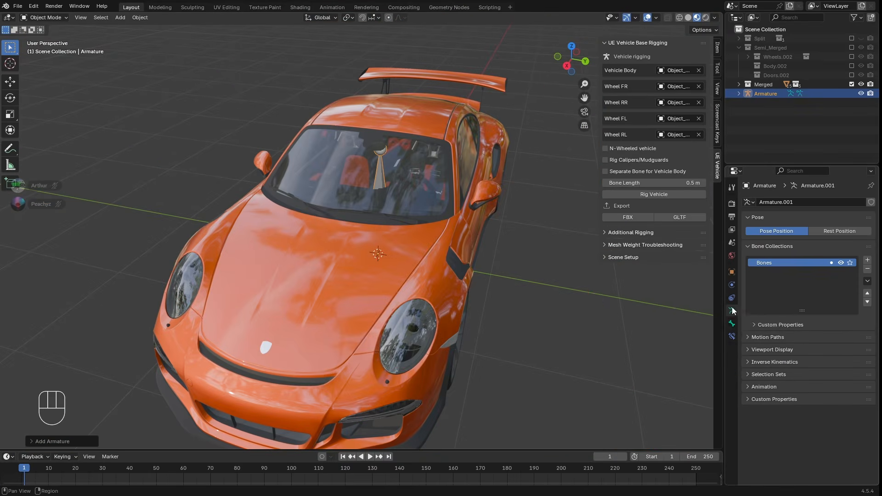
# Step: Rotate the new armature's bone -90° about the global X axis in Edit Mode
pyautogui.keyDown('shift'); pyautogui.moveTo(437, 342); pyautogui.dragTo(453, 334, button='middle'); pyautogui.keyUp('shift')
pyautogui.write('r')
pyautogui.write('x')
pyautogui.write('-90')
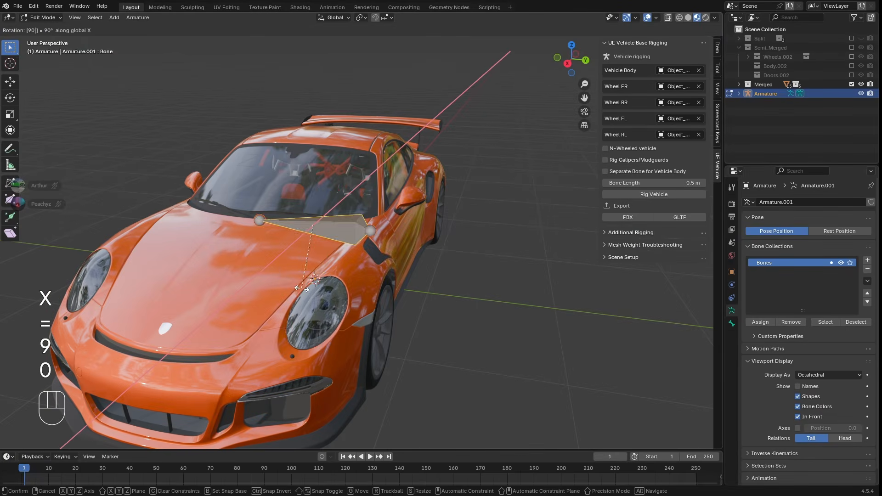
pyautogui.press('Return')
pyautogui.moveTo(276, 257); pyautogui.dragTo(280, 214, button='middle')
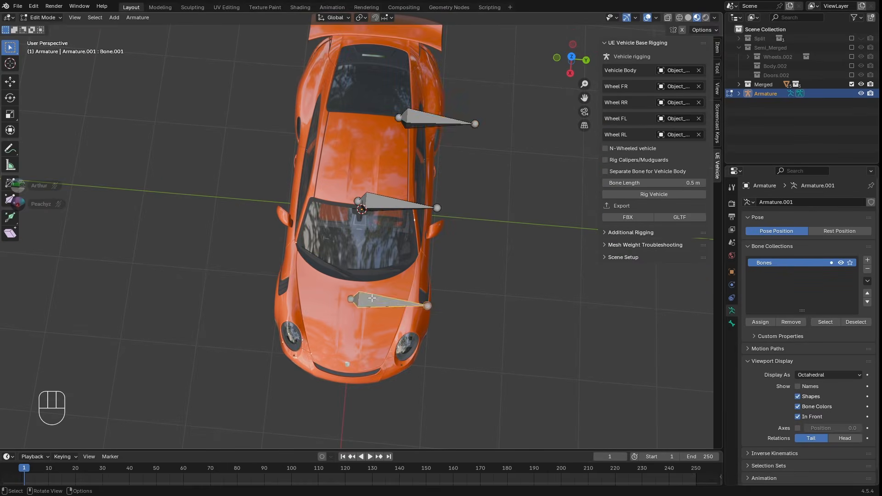
# Step: Leave the armature's Edit Mode, enter Edit Mode on the front wheel and open the snap options
pyautogui.press('Tab')
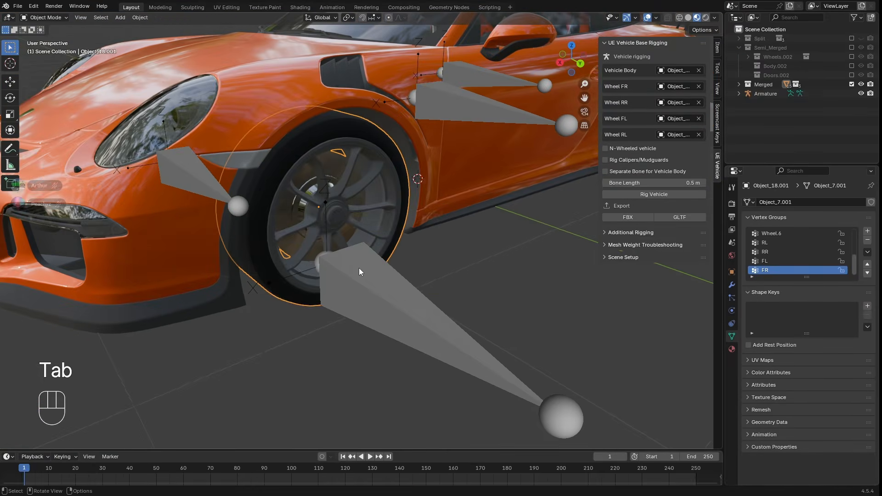
pyautogui.press('Tab')
pyautogui.hotkey('shift', 's')
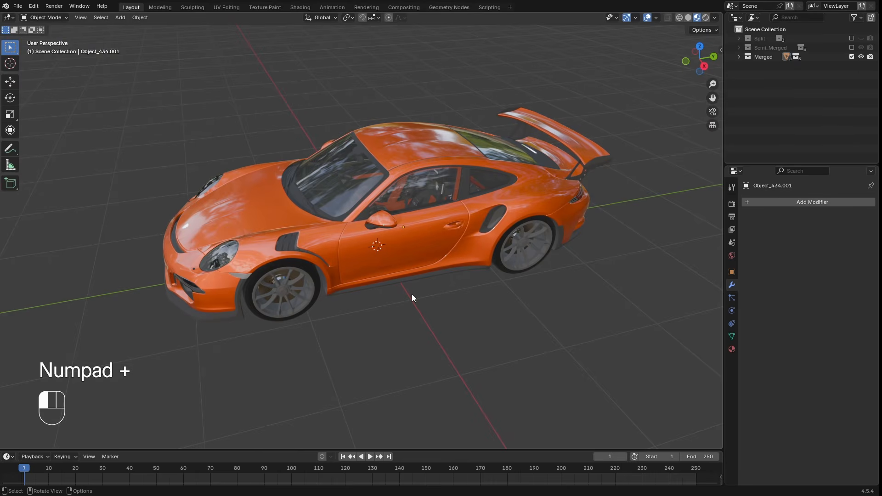
# Step: Select all the orange car's objects and rotate them 90° about the global Z axis
pyautogui.press('a')
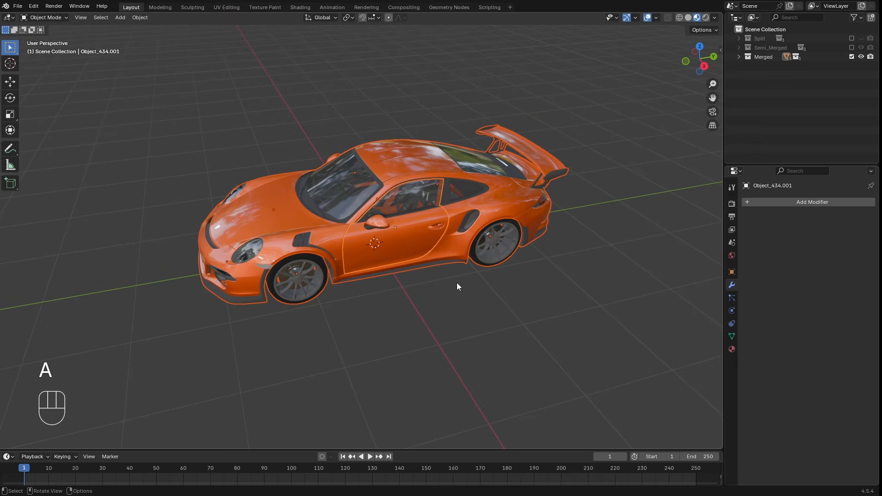
pyautogui.click(457, 283)
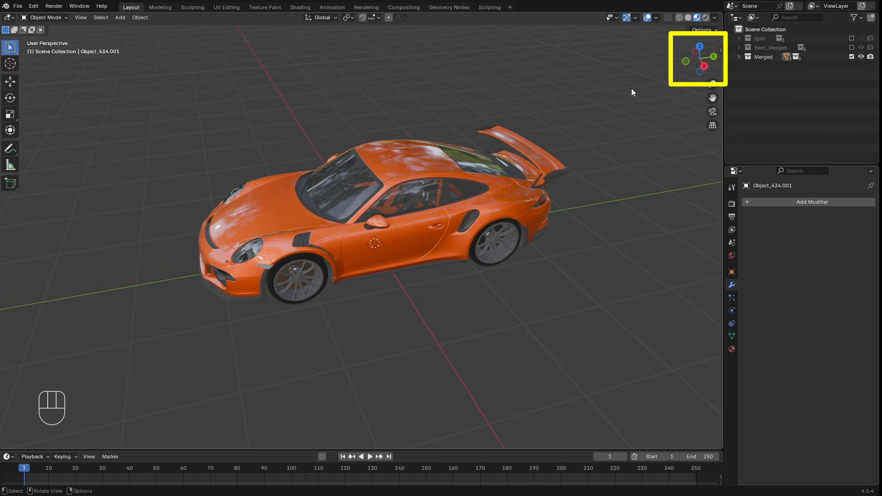
pyautogui.press('a')
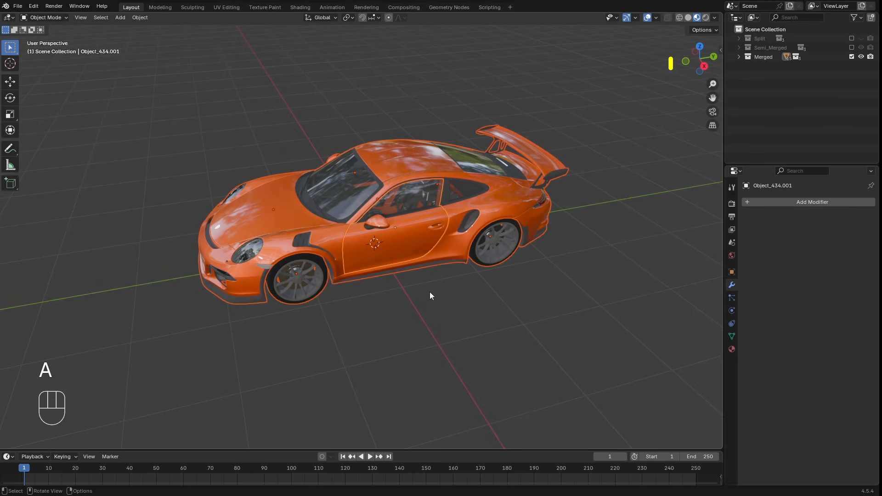
pyautogui.press('r')
pyautogui.press('z')
pyautogui.press('KP_9')
pyautogui.press('KP_0')
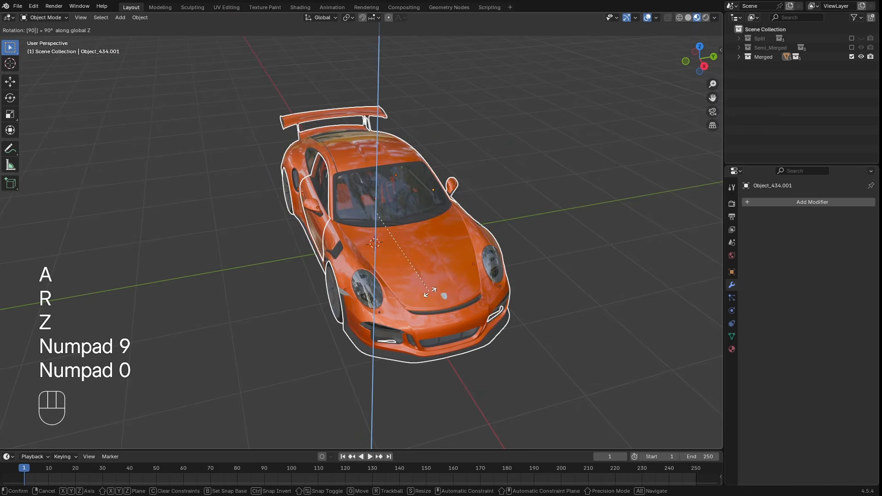
pyautogui.press('KP_Enter')
# Step: Apply rotation and scale to all of the orange car's objects
pyautogui.moveTo(412, 289); pyautogui.dragTo(305, 359, button='middle')
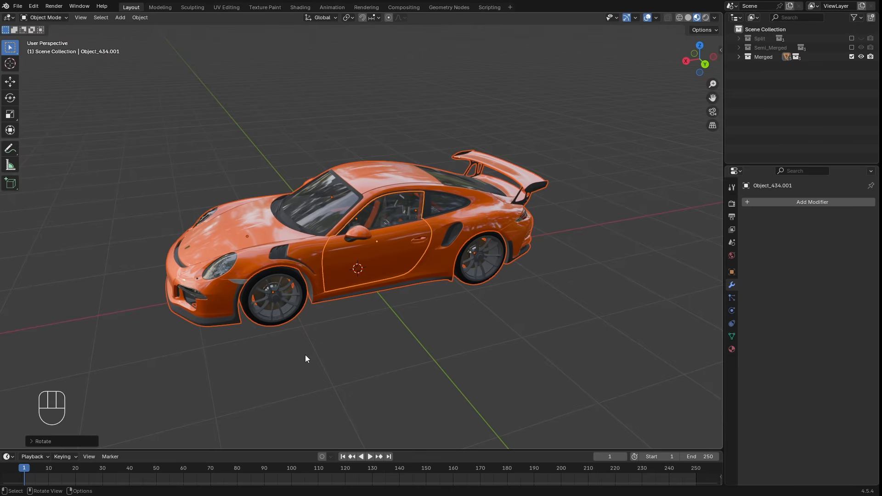
pyautogui.press('a')
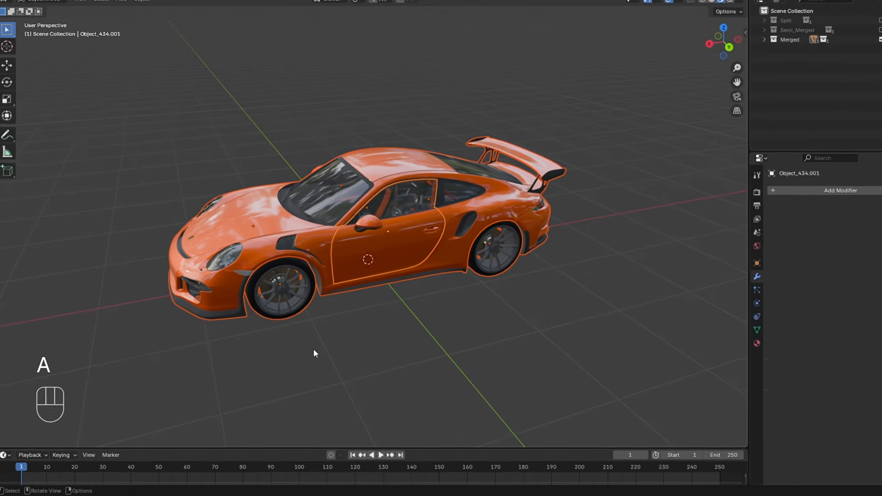
pyautogui.press('ctrl')
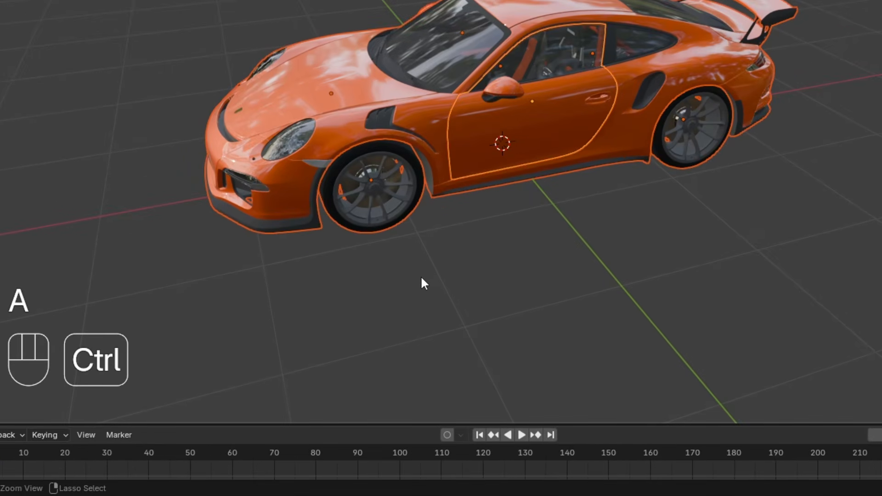
pyautogui.hotkey('ctrl', 'a')
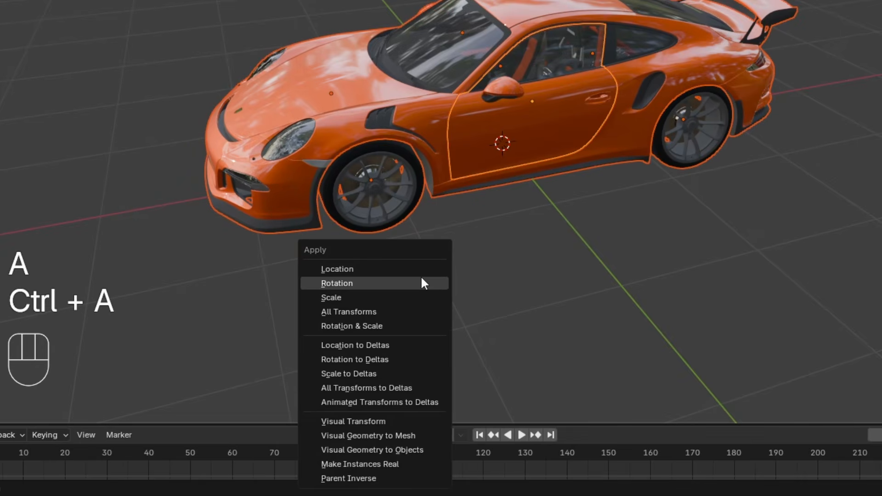
pyautogui.click(408, 325)
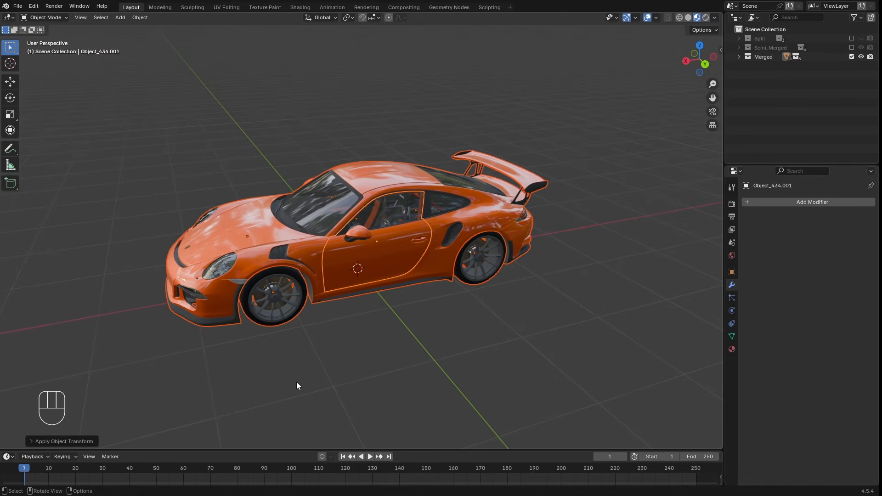
# Step: Check that the rear wheel, front wheel and door of the car can be selected as individual objects
pyautogui.click(731, 272)
pyautogui.click(732, 284)
pyautogui.click(489, 278)
pyautogui.click(280, 309)
pyautogui.click(365, 265)
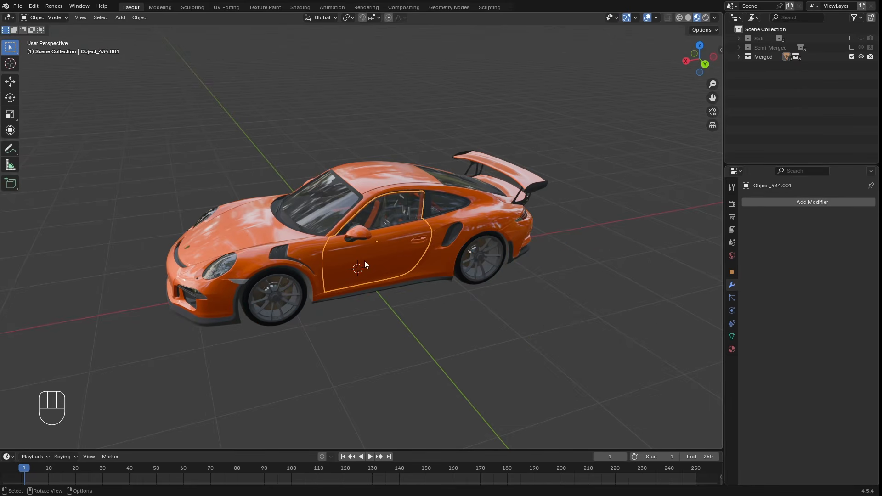
pyautogui.click(472, 269)
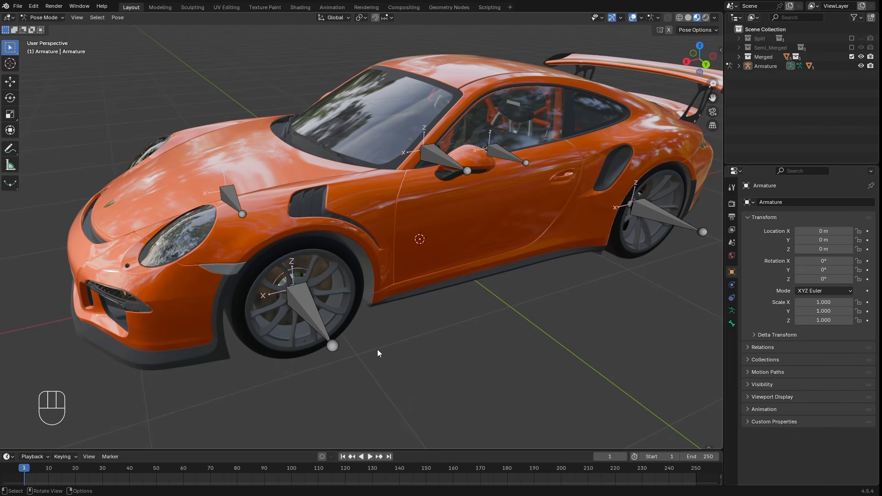
# Step: Examine the armature's front wheel bone and its axes from the side, and how the other bones sit on the car
pyautogui.scroll(3, 272, 325)
pyautogui.keyDown('shift'); pyautogui.moveTo(271, 323); pyautogui.dragTo(367, 258, button='middle'); pyautogui.keyUp('shift')
pyautogui.scroll(-1, 320, 277)
pyautogui.moveTo(302, 273); pyautogui.dragTo(397, 275, button='middle')
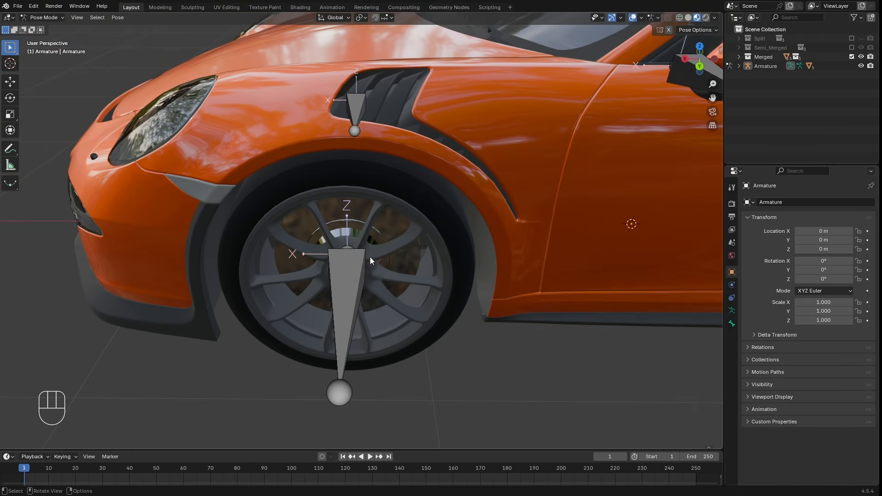
pyautogui.scroll(-7, 371, 239)
pyautogui.moveTo(370, 239); pyautogui.dragTo(290, 232, button='middle')
pyautogui.scroll(3, 287, 224)
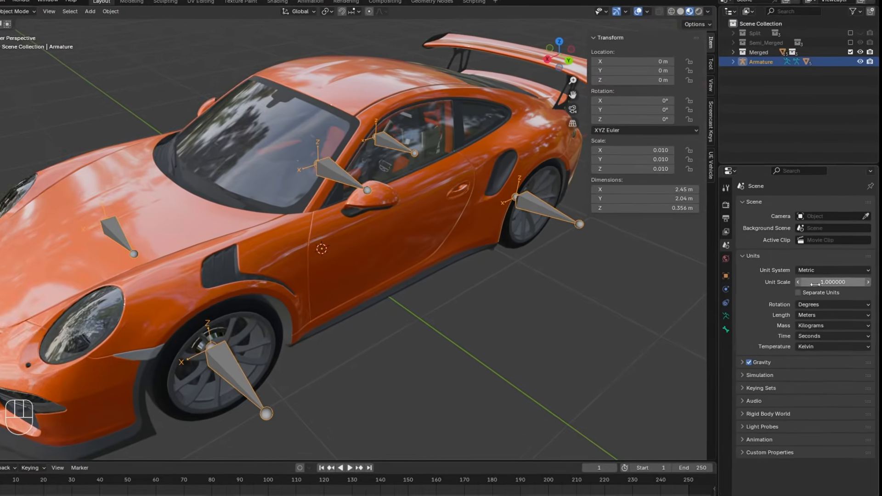
# Step: Begin an FBX export of the rigged car and set the geometry smoothing to Face
pyautogui.click(25, 6)
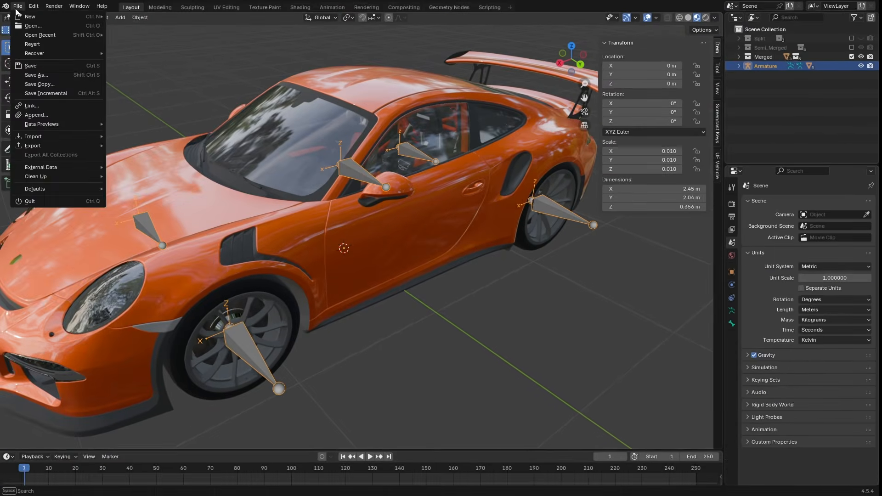
pyautogui.moveTo(52, 146)
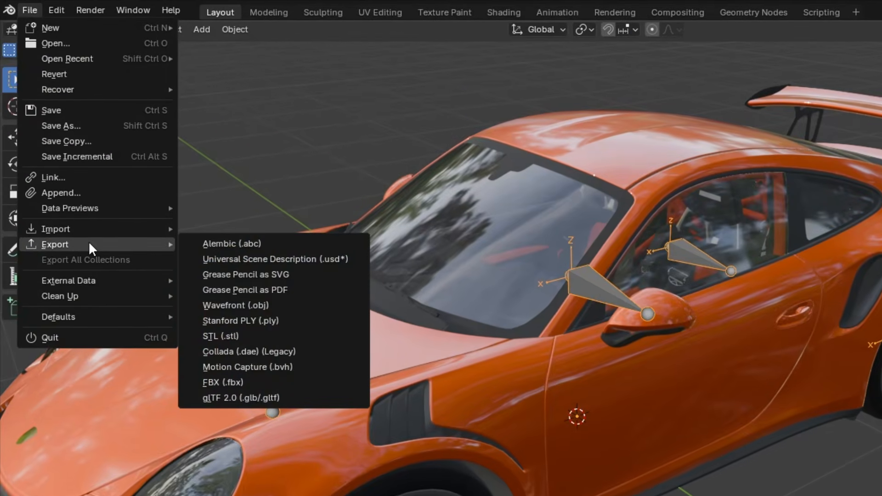
pyautogui.click(244, 382)
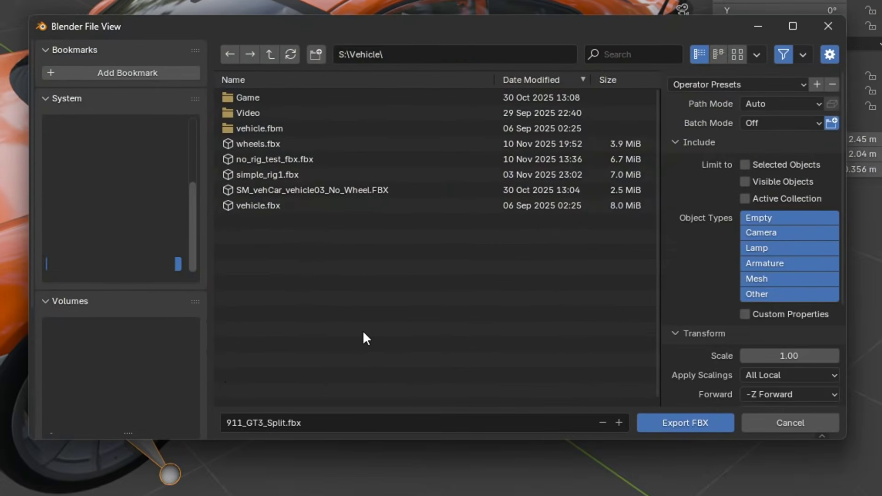
pyautogui.scroll(-10, 707, 299)
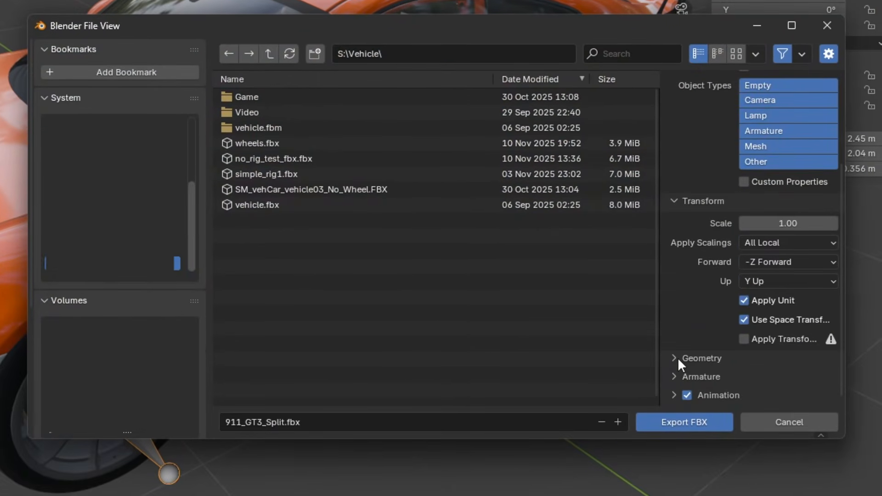
pyautogui.click(780, 223)
pyautogui.click(754, 257)
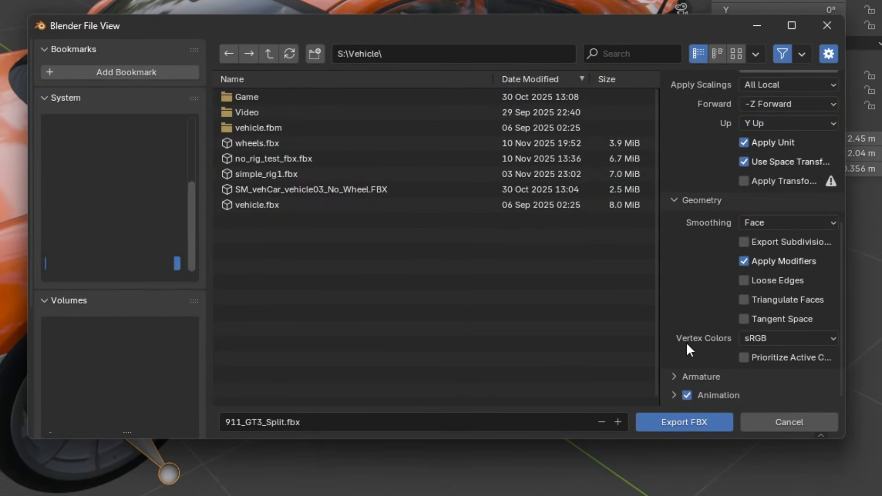
# Step: Turn off Add Leaf Bones in the armature export options and export the file as 911_GT3_Split.fbx
pyautogui.click(698, 376)
pyautogui.scroll(-5, 721, 367)
pyautogui.click(744, 376)
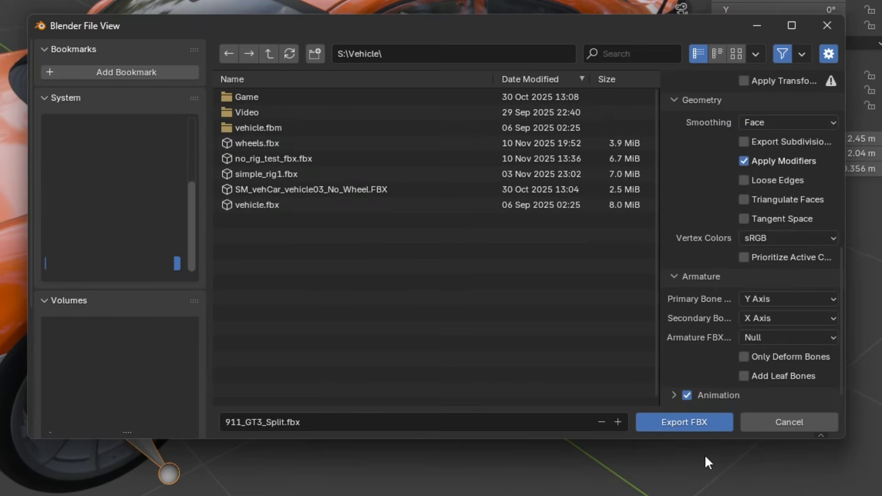
pyautogui.click(693, 428)
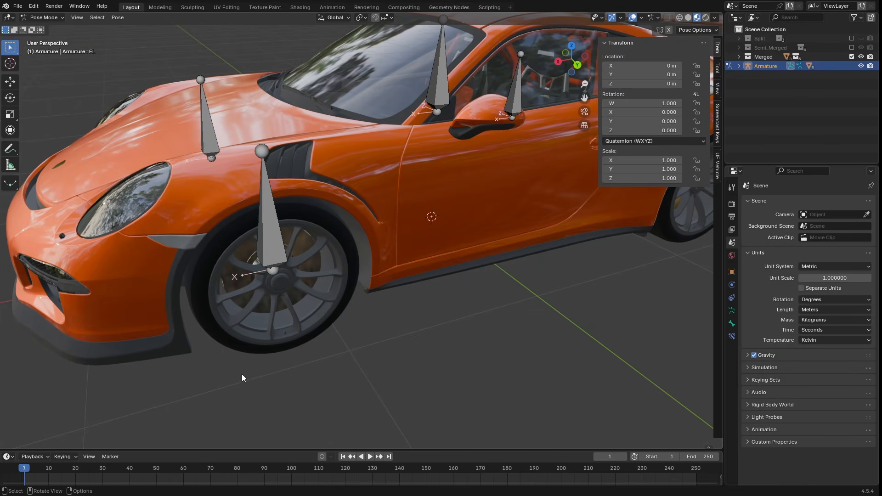
# Step: Inspect the upright wheel and door bones and start a glTF 2.0 export of the rigged car
pyautogui.keyDown('shift'); pyautogui.moveTo(243, 374); pyautogui.dragTo(249, 370, button='middle'); pyautogui.keyUp('shift')
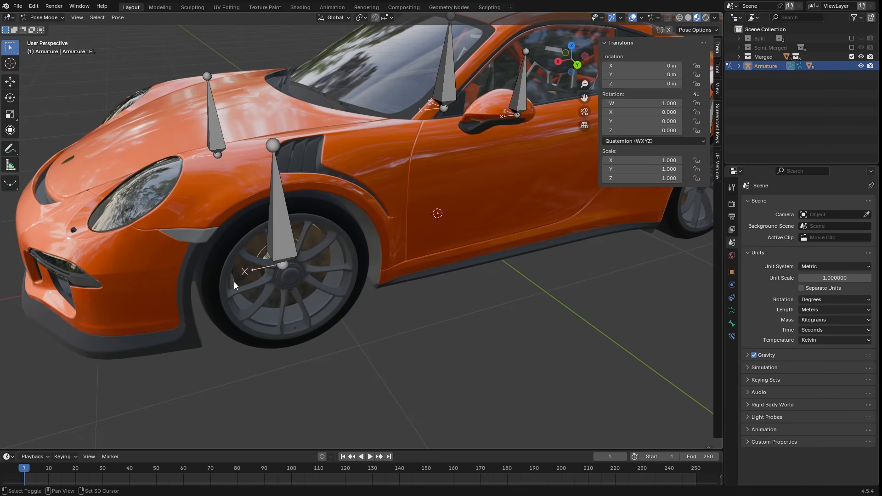
pyautogui.moveTo(233, 282); pyautogui.dragTo(198, 304, button='middle')
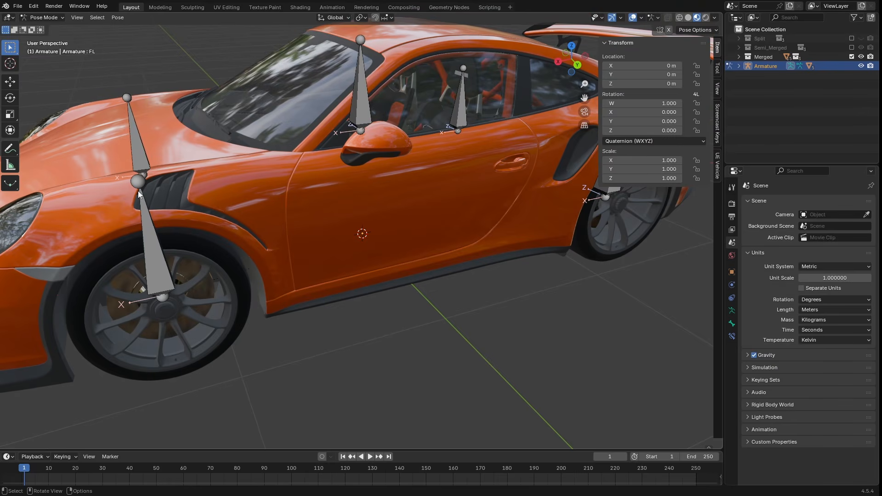
pyautogui.moveTo(139, 227); pyautogui.dragTo(247, 250, button='middle')
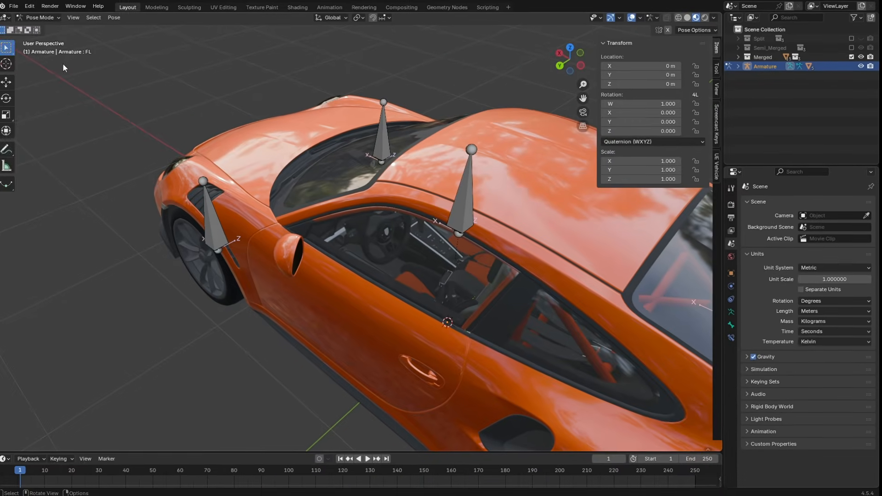
pyautogui.click(17, 6)
pyautogui.moveTo(33, 145)
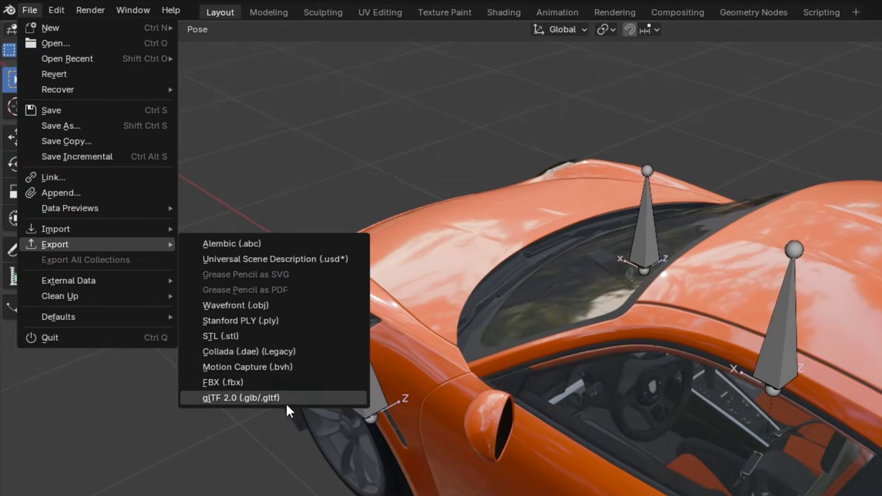
pyautogui.click(170, 241)
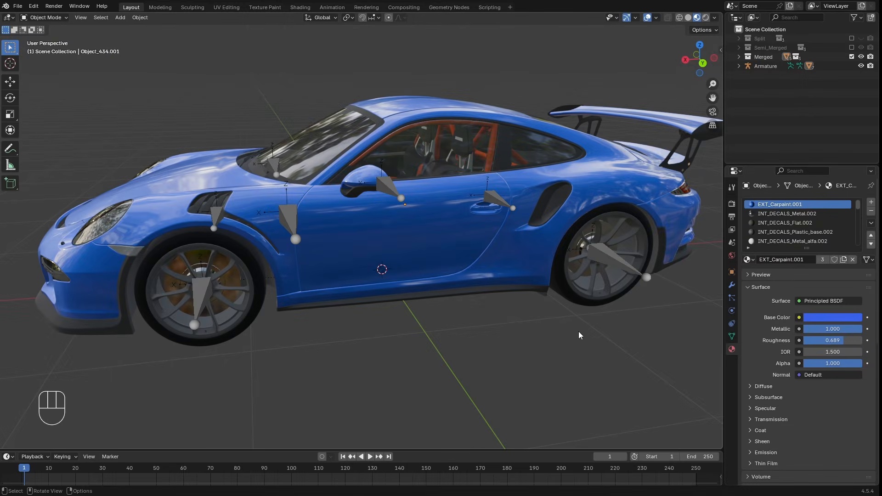
# Step: Enable the Face Orientation overlay in the viewport to check the blue car's normals
pyautogui.click(656, 18)
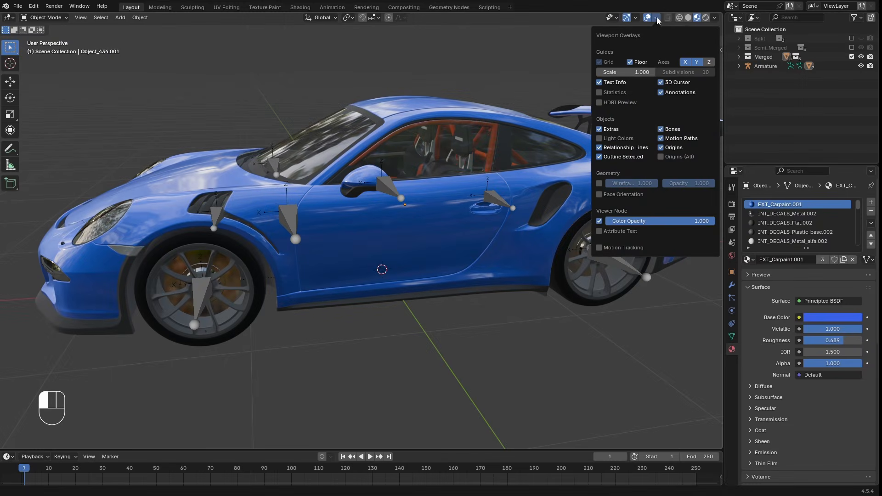
pyautogui.click(620, 195)
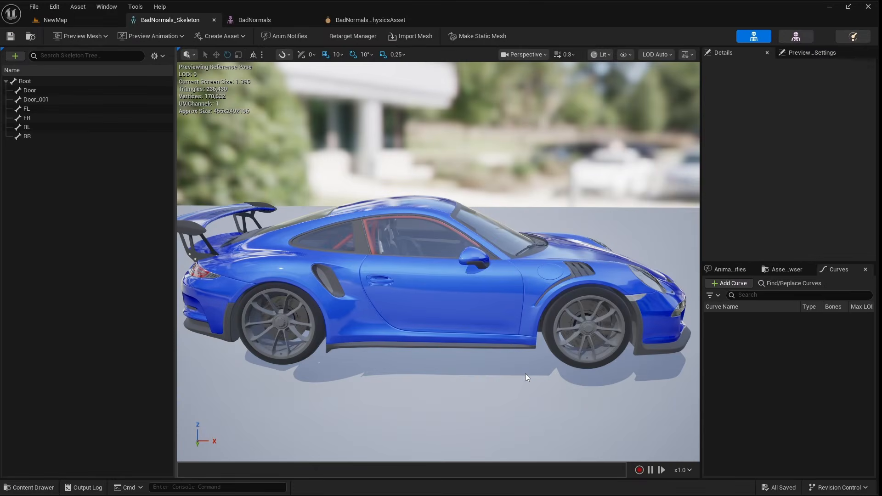
# Step: Examine the blue car's door area on the opposite side up close in the skeleton preview
pyautogui.keyDown('alt'); pyautogui.moveTo(525, 373); pyautogui.dragTo(200, 374); pyautogui.keyUp('alt')
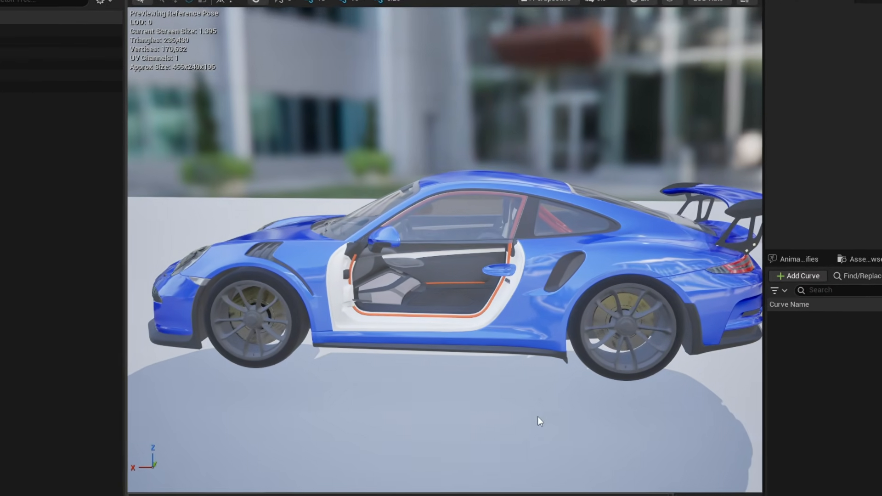
pyautogui.scroll(8, 390, 399)
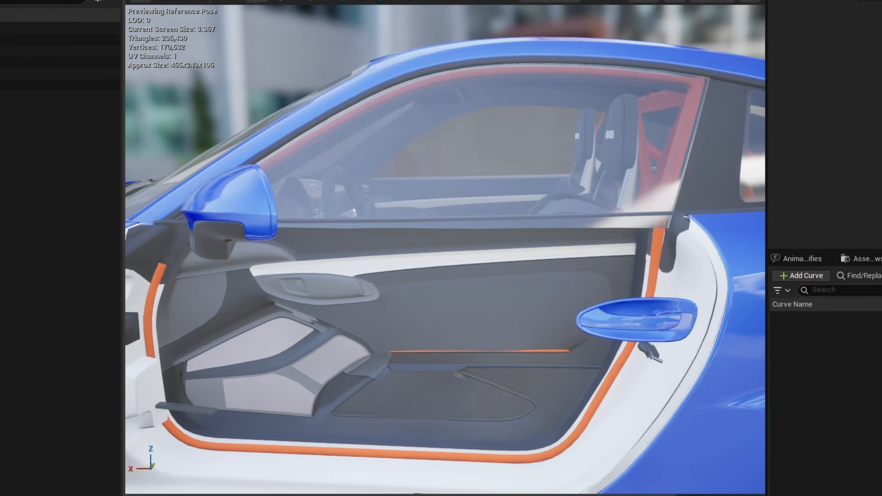
pyautogui.moveTo(390, 399); pyautogui.dragTo(317, 267, button='middle')
pyautogui.keyDown('alt'); pyautogui.moveTo(391, 399); pyautogui.dragTo(560, 388); pyautogui.keyUp('alt')
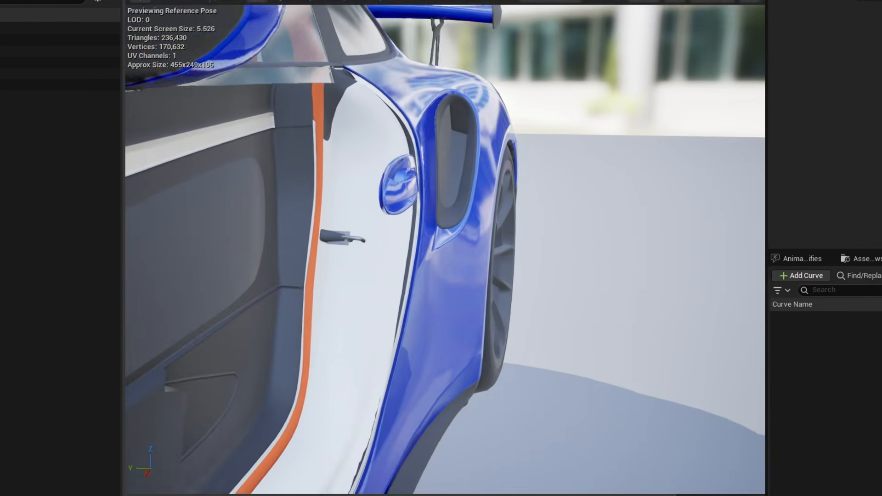
pyautogui.moveTo(560, 388); pyautogui.dragTo(625, 374, button='middle')
pyautogui.keyDown('alt'); pyautogui.moveTo(624, 374); pyautogui.dragTo(413, 395); pyautogui.keyUp('alt')
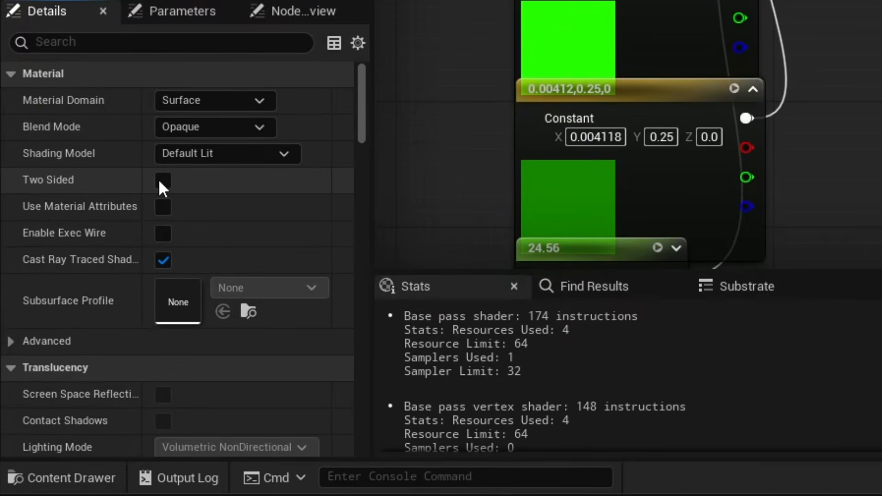
# Step: Enable Two Sided on the opaque material and on EXT_Carpaint_001 through its material property overrides
pyautogui.click(163, 182)
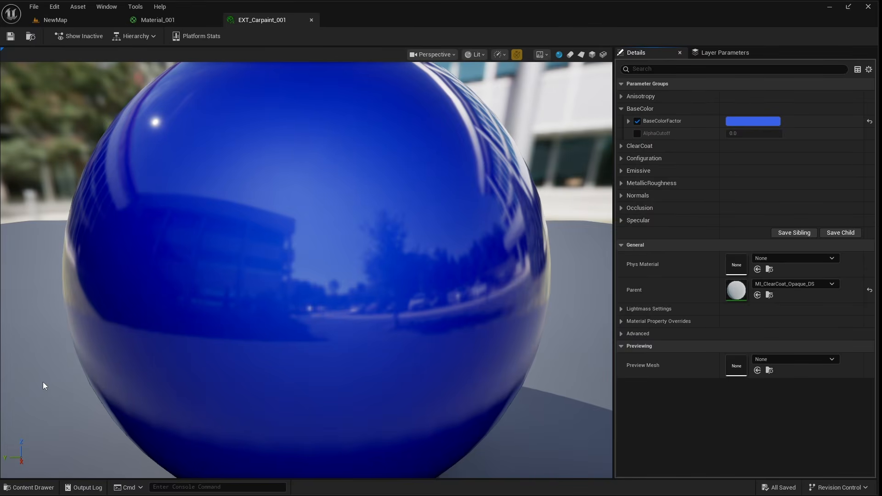
pyautogui.click(622, 322)
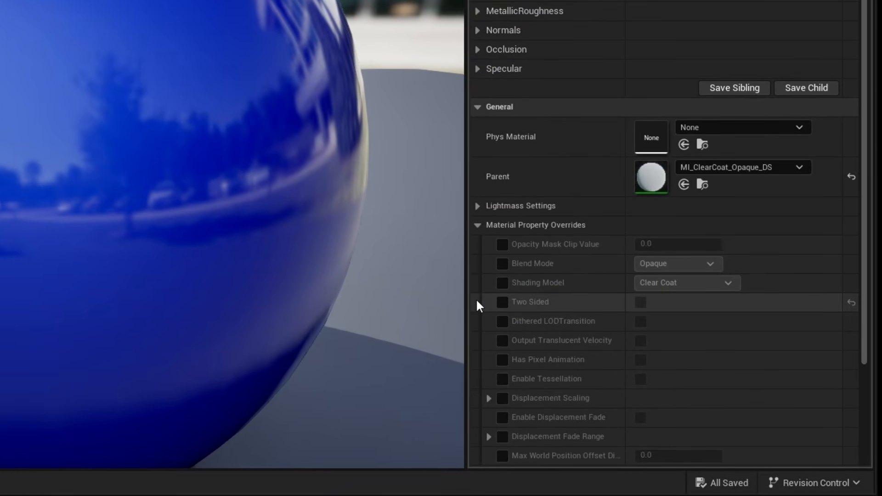
pyautogui.click(503, 302)
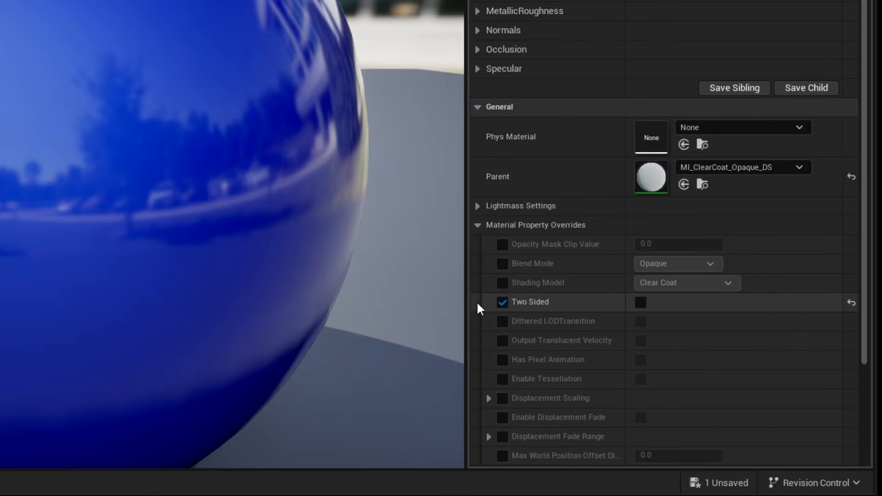
pyautogui.click(639, 302)
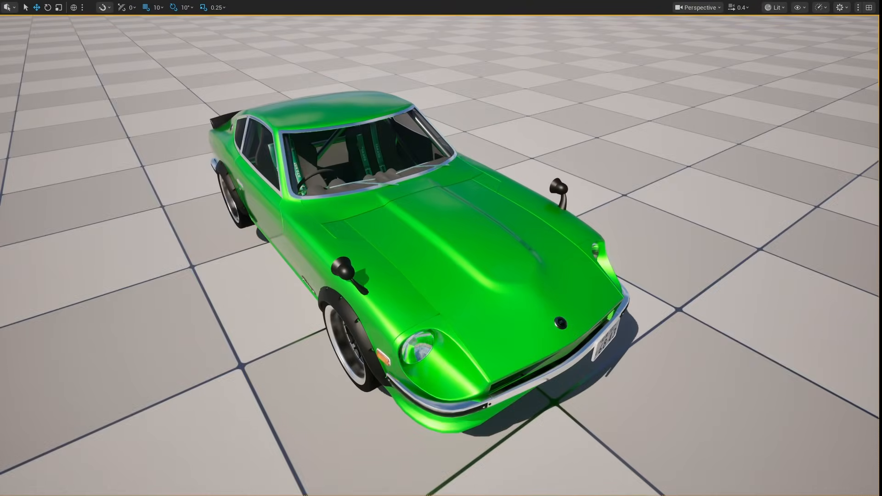
# Step: Look around the green car in the level viewport from different sides and heights
pyautogui.moveTo(441, 255); pyautogui.dragTo(847, 243, button='right')
pyautogui.press('w')
pyautogui.press('s')
pyautogui.press('e')
pyautogui.press('q')
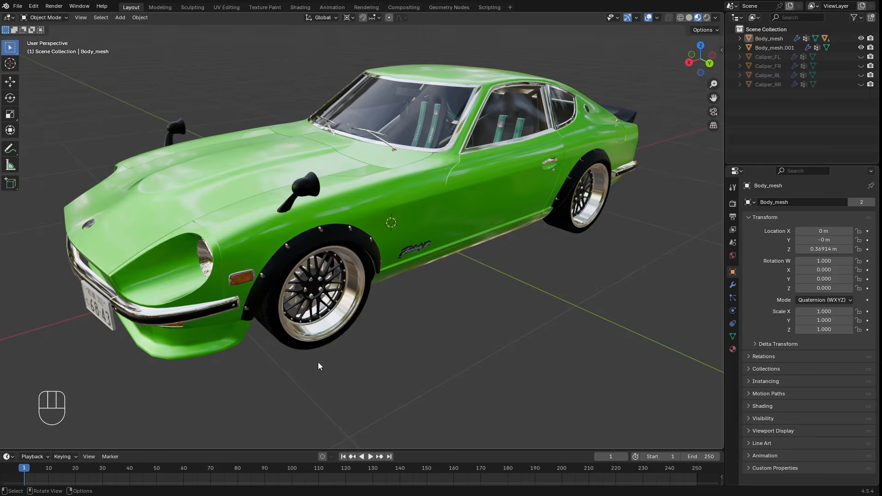
# Step: Select the hood's linked faces on Body_mesh and flip their normals
pyautogui.moveTo(318, 362)
pyautogui.mouseDown(button='middle')
pyautogui.moveTo(279, 288)
pyautogui.moveTo(244, 267)
pyautogui.moveTo(212, 295)
pyautogui.moveTo(331, 299)
pyautogui.moveTo(241, 288)
pyautogui.moveTo(294, 342)
pyautogui.moveTo(301, 364)
pyautogui.mouseUp(button='middle')
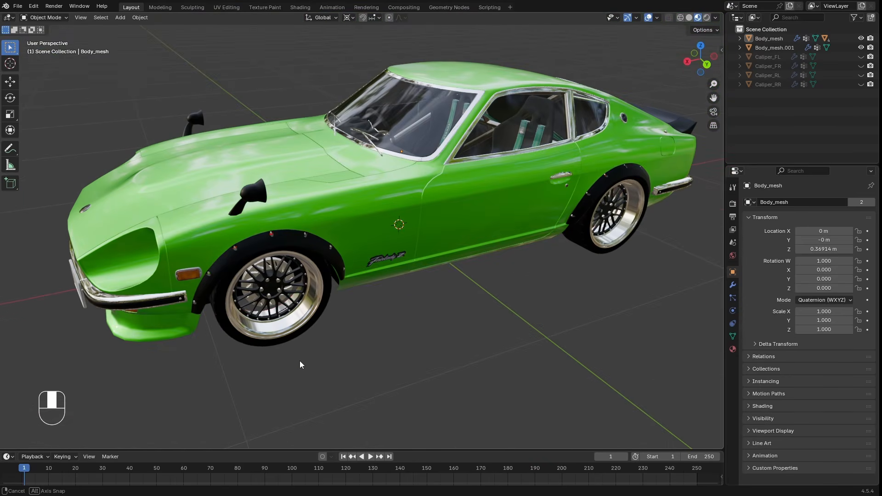
pyautogui.keyDown('shift'); pyautogui.moveTo(286, 333); pyautogui.dragTo(302, 345, button='middle'); pyautogui.keyUp('shift')
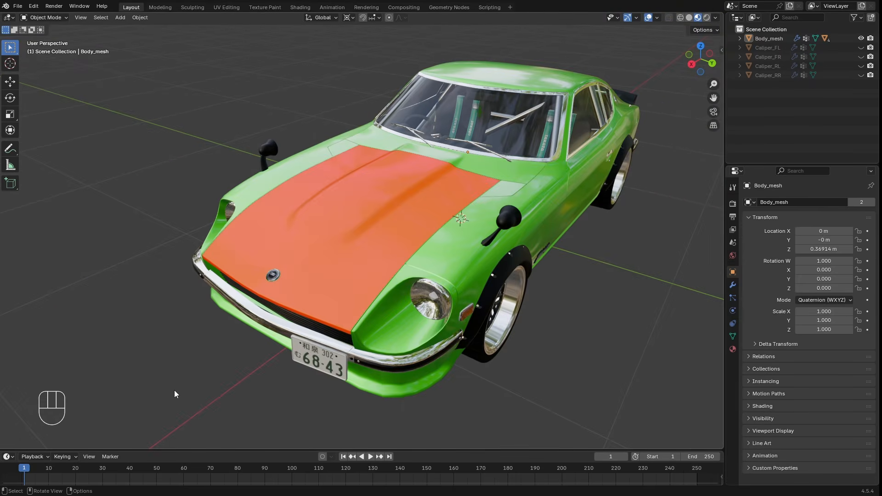
pyautogui.click(348, 285)
pyautogui.press('Tab')
pyautogui.click(351, 266)
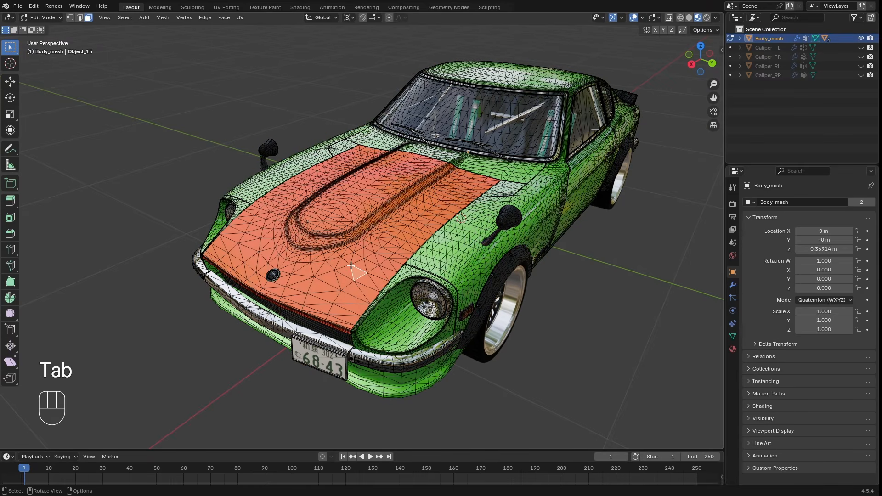
pyautogui.press('l')
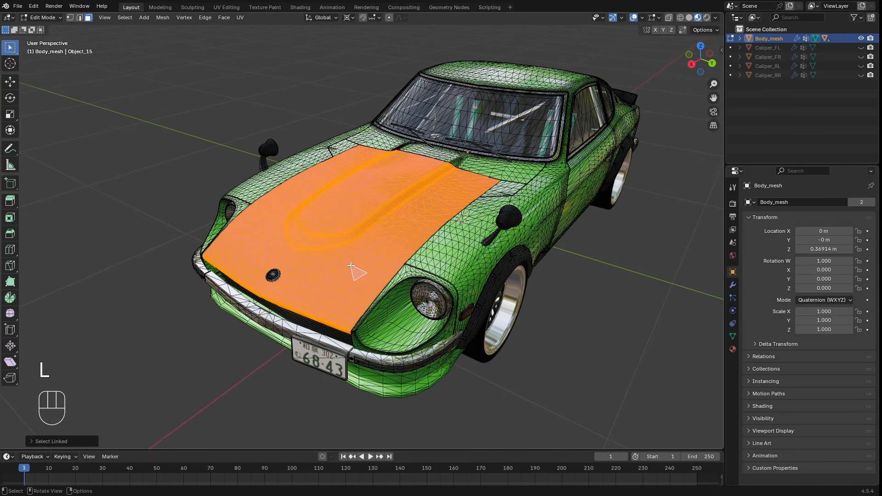
pyautogui.hotkey('alt', 'n')
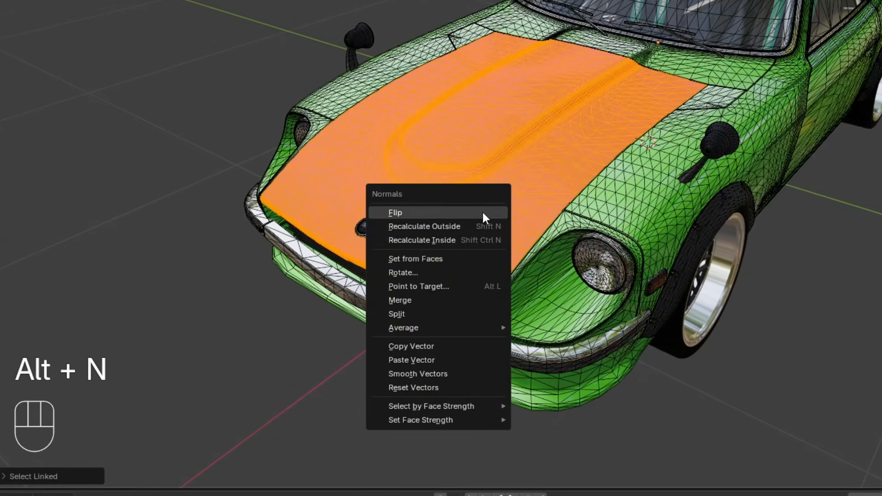
pyautogui.click(352, 265)
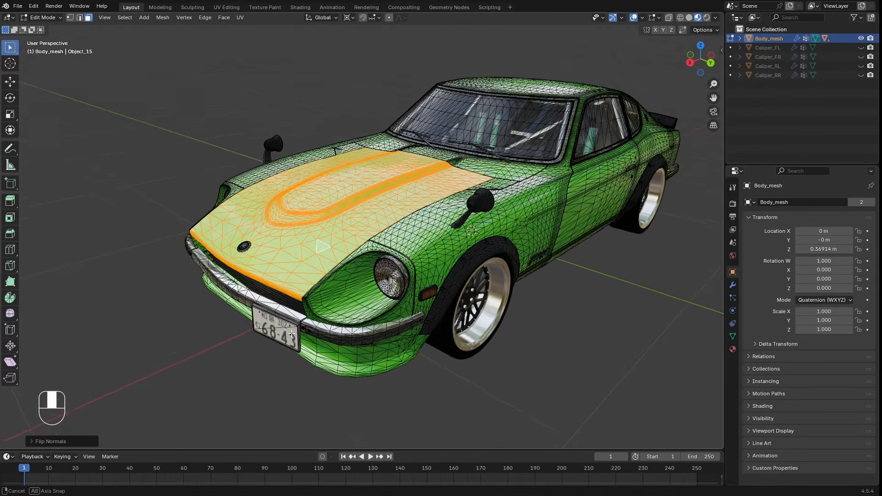
# Step: Select the linked faces of the lip below the front bumper and flip their normals
pyautogui.moveTo(291, 339); pyautogui.dragTo(346, 367, button='middle')
pyautogui.scroll(4, 230, 342)
pyautogui.click(225, 341)
pyautogui.press('l')
pyautogui.hotkey('alt', 'n')
pyautogui.click(227, 345)
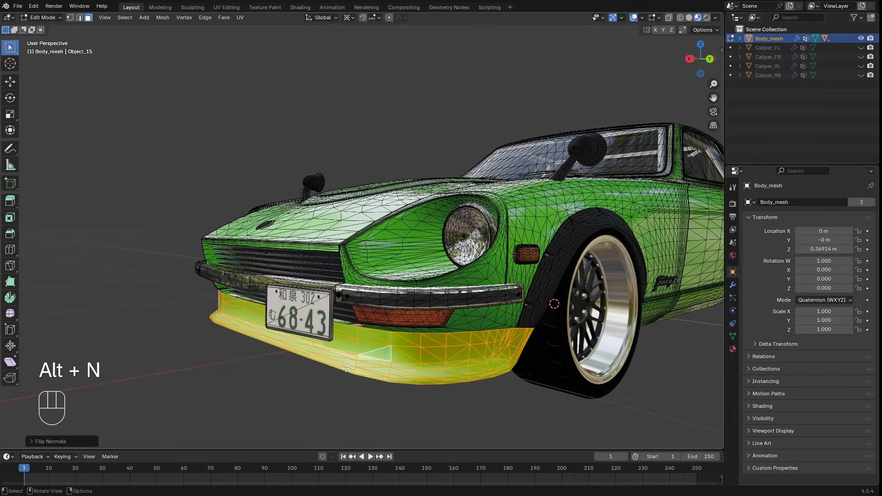
# Step: Separate the selected faces of the front lip into their own object and select that object in Object Mode
pyautogui.press('p')
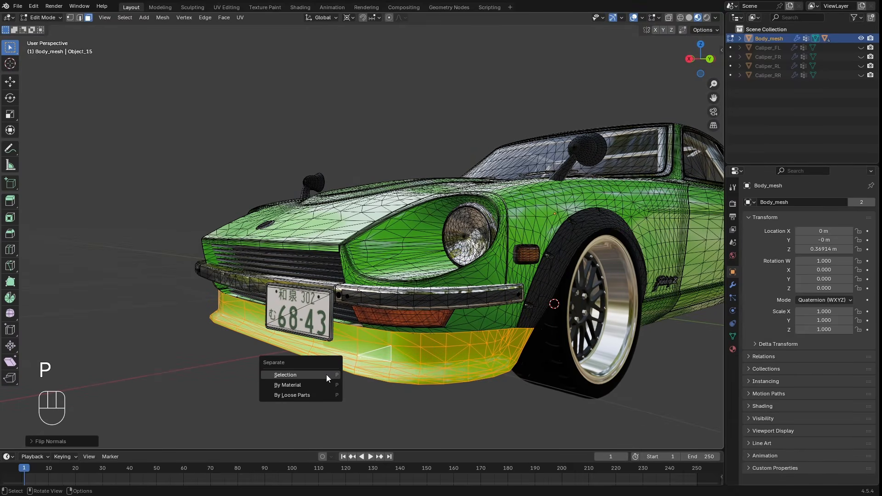
pyautogui.click(326, 375)
pyautogui.press('Tab')
pyautogui.click(360, 343)
# Step: Add a Solidify modifier to the separated lip object and apply it
pyautogui.moveTo(358, 337); pyautogui.dragTo(331, 317, button='middle')
pyautogui.click(733, 285)
pyautogui.click(759, 202)
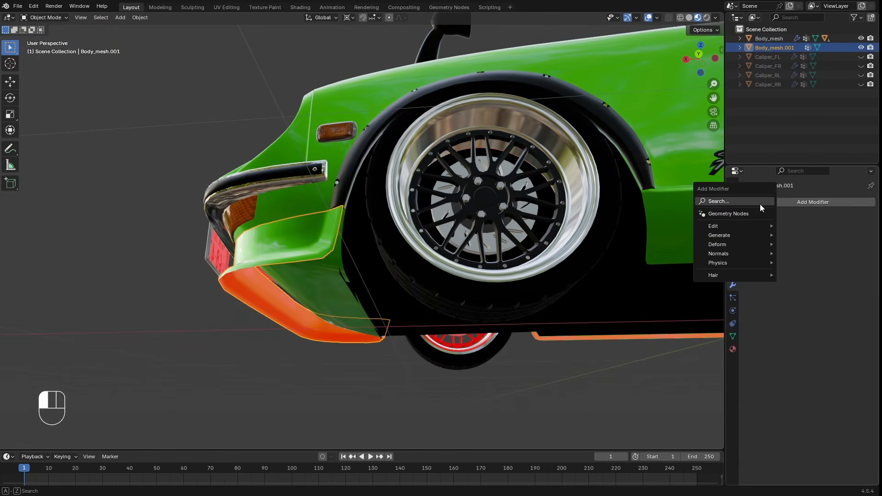
pyautogui.write('sol')
pyautogui.moveTo(440, 292); pyautogui.dragTo(713, 245, button='middle')
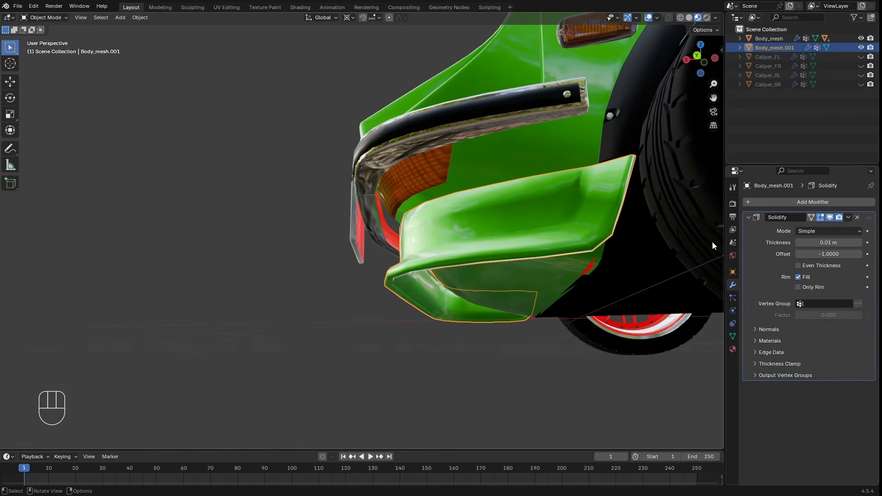
pyautogui.click(846, 218)
pyautogui.click(827, 228)
pyautogui.moveTo(549, 257); pyautogui.dragTo(600, 274, button='middle')
pyautogui.click(477, 267)
pyautogui.keyDown('shift'); pyautogui.moveTo(599, 275); pyautogui.dragTo(417, 279, button='middle'); pyautogui.keyUp('shift')
# Step: Undo the last three changes made to the separated lip
pyautogui.hotkey('ctrl', 'z')
pyautogui.hotkey('ctrl', 'z')
pyautogui.hotkey('ctrl', 'z')
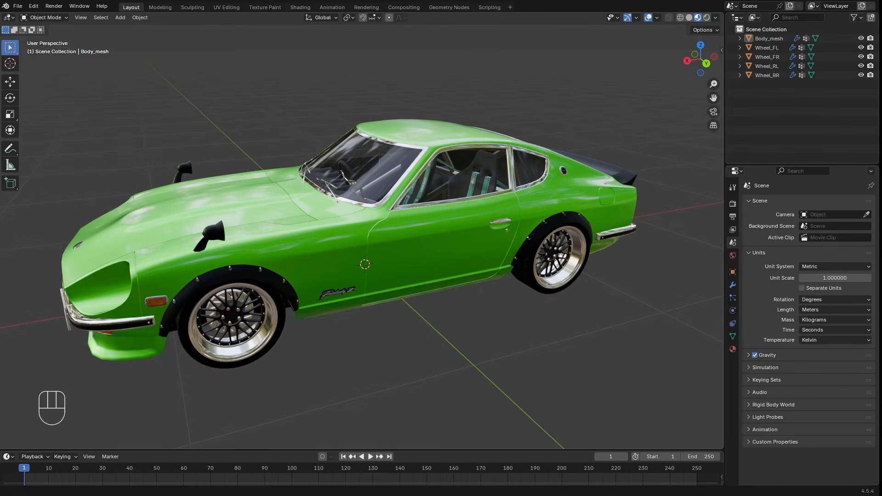
# Step: Check that the body, front-left wheel and rear-left wheel are separate objects by test-moving each one and cancelling the move
pyautogui.click(360, 225)
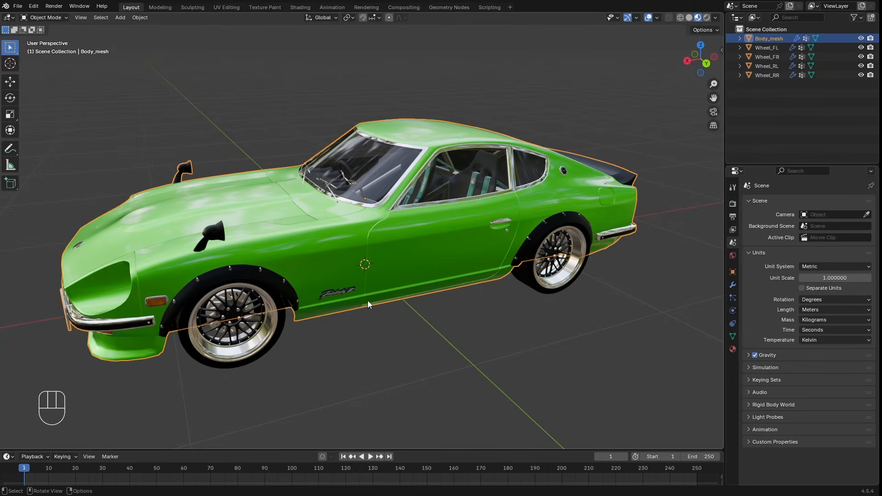
pyautogui.press('g')
pyautogui.rightClick(352, 266)
pyautogui.click(217, 341)
pyautogui.press('g')
pyautogui.rightClick(290, 406)
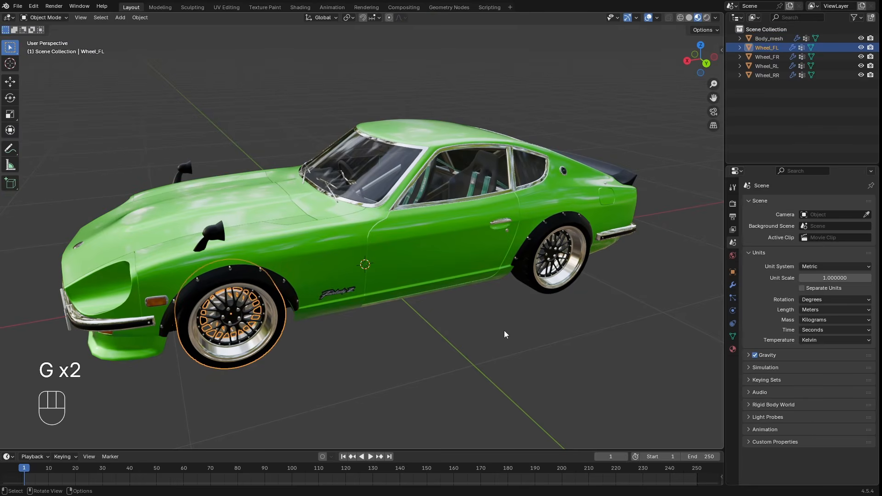
pyautogui.click(551, 257)
pyautogui.press('g')
pyautogui.rightClick(535, 339)
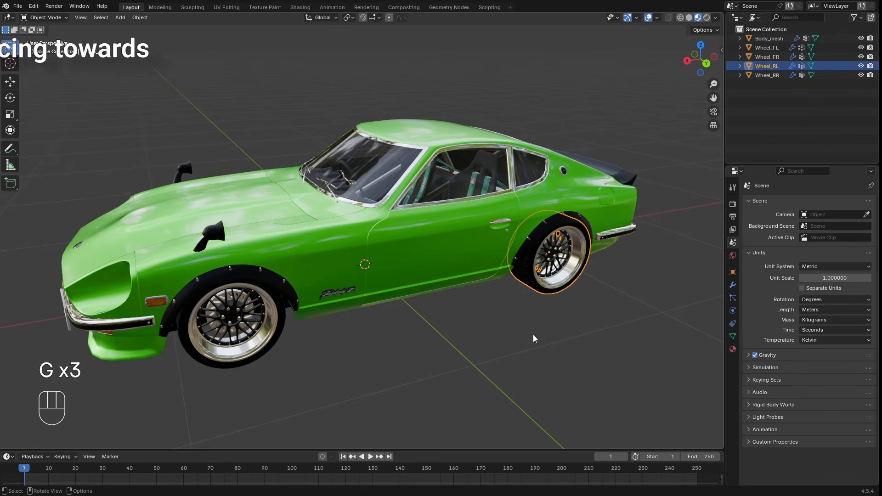
pyautogui.click(423, 381)
# Step: Select all four wheels and set their origins with Origin to Geometry, then clear the selection
pyautogui.keyDown('shift'); pyautogui.moveTo(376, 368); pyautogui.dragTo(434, 318, button='middle'); pyautogui.keyUp('shift')
pyautogui.click(320, 278)
pyautogui.scroll(3, 320, 278)
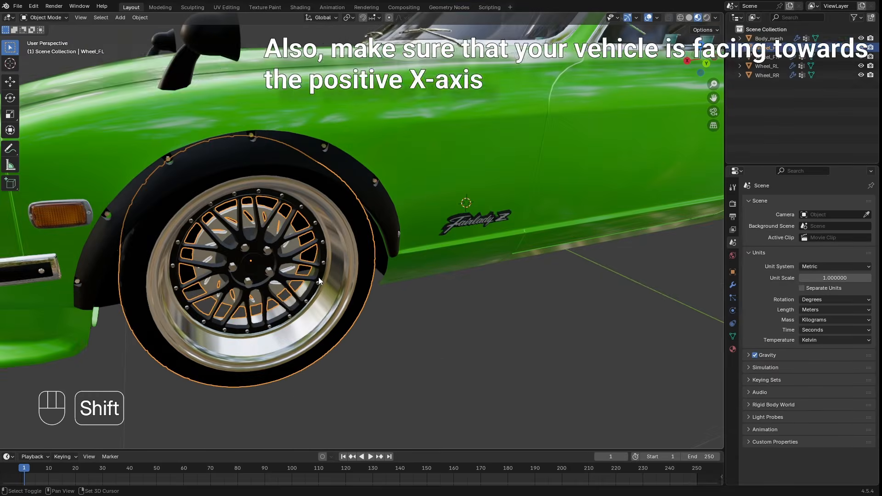
pyautogui.keyDown('shift'); pyautogui.moveTo(318, 277); pyautogui.dragTo(342, 301, button='middle'); pyautogui.keyUp('shift')
pyautogui.scroll(2, 446, 243)
pyautogui.scroll(-5, 454, 277)
pyautogui.moveTo(342, 300); pyautogui.dragTo(464, 274, button='middle')
pyautogui.keyDown('shift'); pyautogui.click(645, 278); pyautogui.keyUp('shift')
pyautogui.keyDown('shift'); pyautogui.click(388, 243); pyautogui.keyUp('shift')
pyautogui.keyDown('shift'); pyautogui.click(169, 212); pyautogui.keyUp('shift')
pyautogui.moveTo(170, 212)
pyautogui.mouseDown(button='middle')
pyautogui.moveTo(152, 218)
pyautogui.moveTo(159, 217)
pyautogui.mouseUp(button='middle')
pyautogui.click(140, 17)
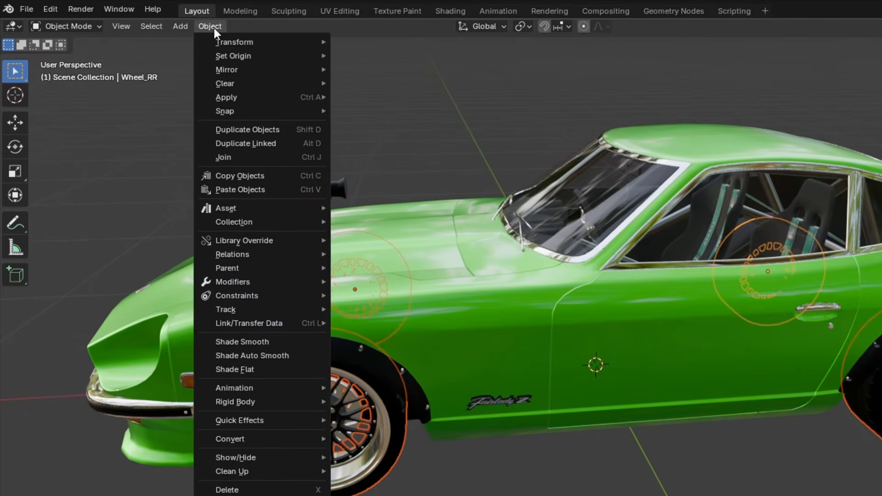
pyautogui.moveTo(232, 57)
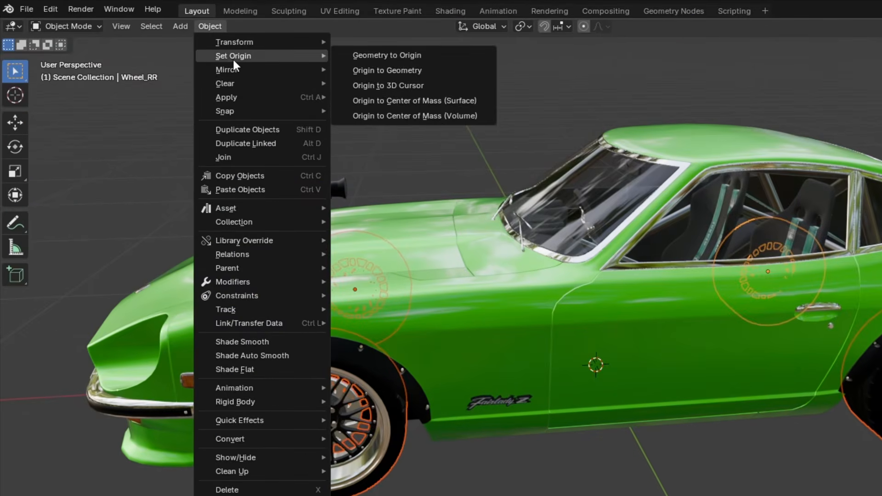
pyautogui.click(472, 75)
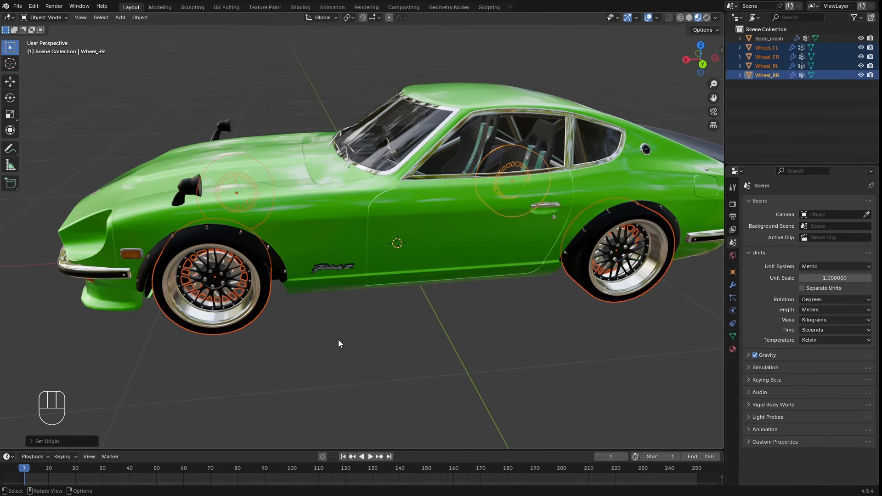
pyautogui.click(337, 340)
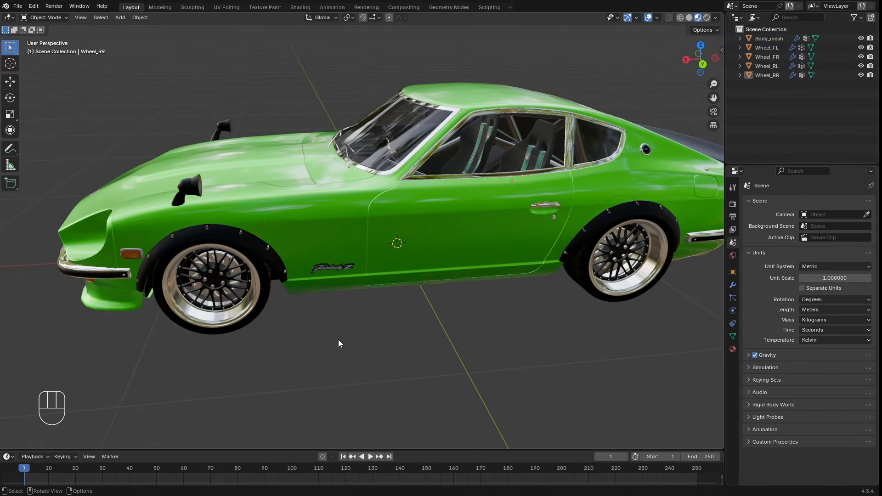
# Step: Select all car objects and apply their Rotation & Scale
pyautogui.moveTo(338, 340)
pyautogui.keyDown('shift'); pyautogui.mouseDown(button='middle')
pyautogui.moveTo(276, 353)
pyautogui.moveTo(349, 322)
pyautogui.moveTo(337, 335)
pyautogui.mouseUp(button='middle'); pyautogui.keyUp('shift')
pyautogui.press('a')
pyautogui.hotkey('ctrl', 'a')
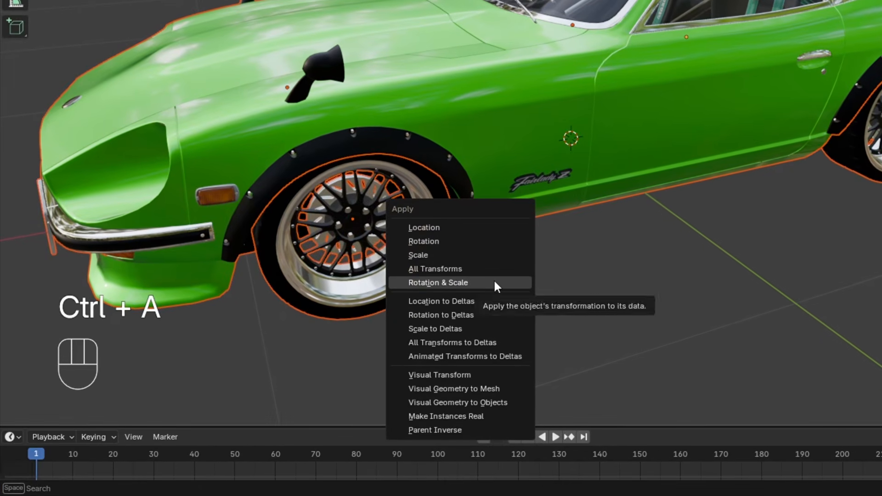
pyautogui.click(334, 352)
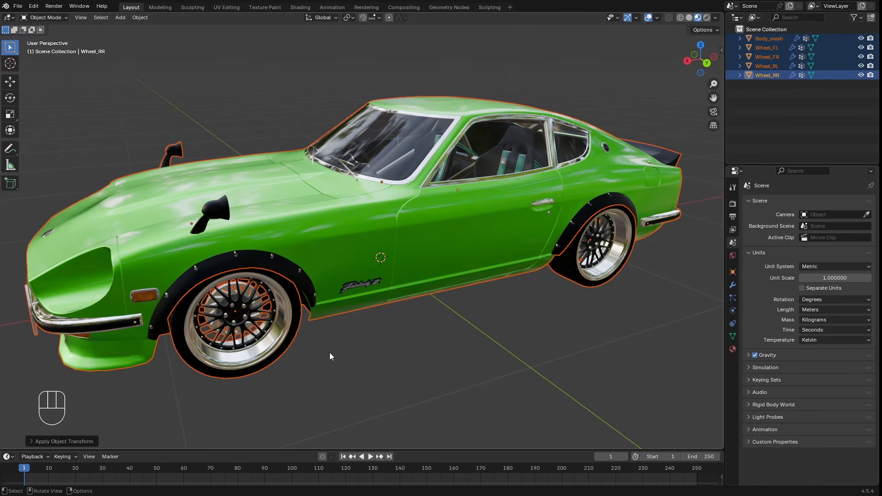
# Step: Select all objects with Body_mesh as the active one and parent the four wheels to it using Object
pyautogui.press('a')
pyautogui.press('a')
pyautogui.press('a')
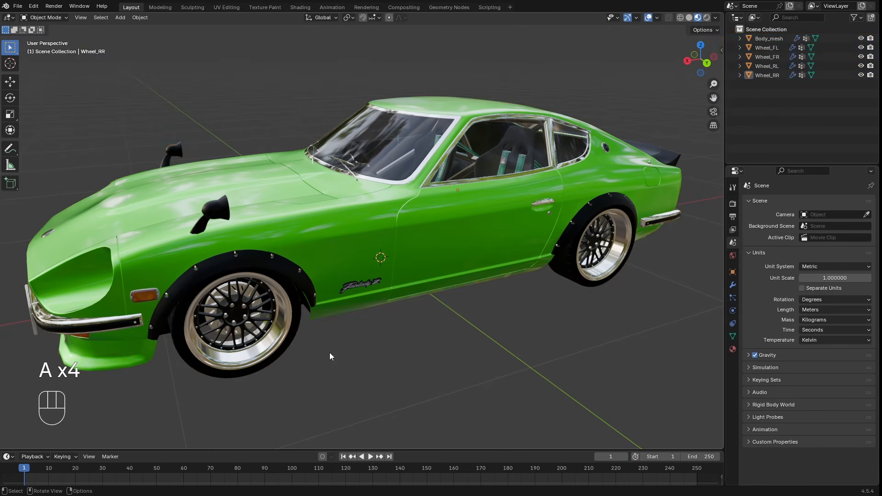
pyautogui.keyDown('shift'); pyautogui.click(352, 252); pyautogui.keyUp('shift')
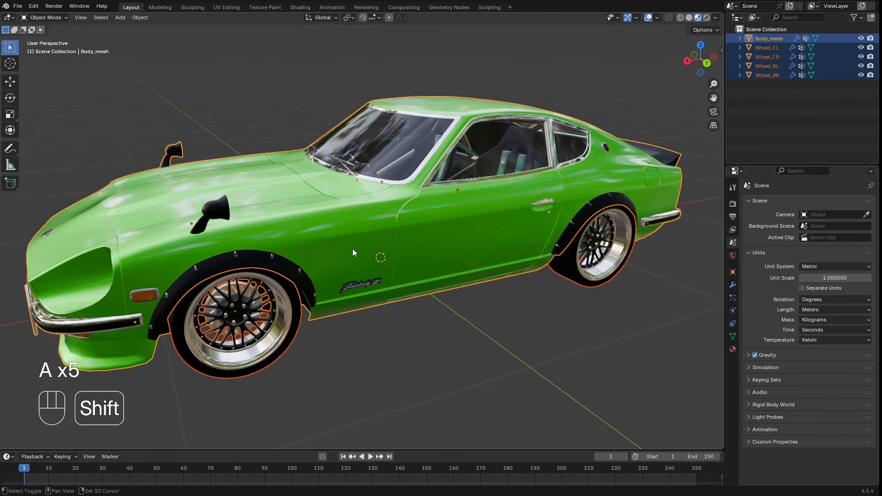
pyautogui.keyDown('shift'); pyautogui.click(352, 252); pyautogui.keyUp('shift')
pyautogui.keyDown('shift'); pyautogui.click(352, 249); pyautogui.keyUp('shift')
pyautogui.keyDown('shift'); pyautogui.click(352, 249); pyautogui.keyUp('shift')
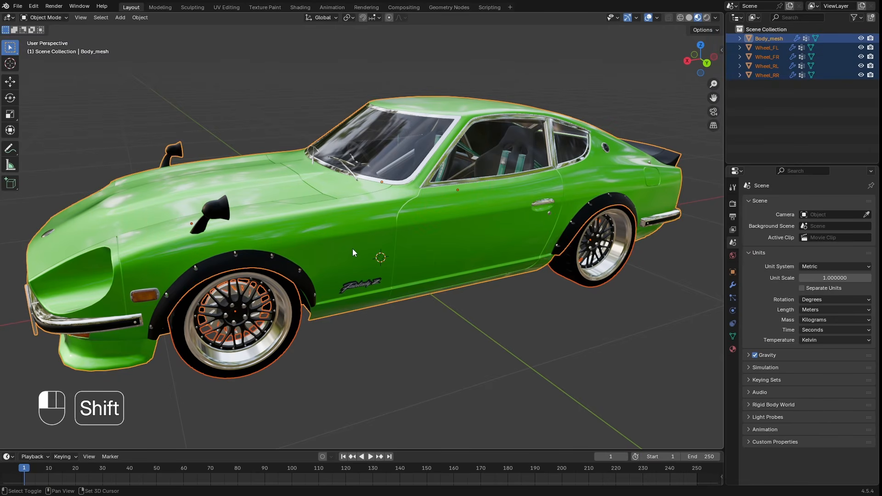
pyautogui.keyDown('shift'); pyautogui.click(352, 249); pyautogui.keyUp('shift')
pyautogui.scroll(2, 361, 268)
pyautogui.keyDown('shift'); pyautogui.moveTo(361, 268); pyautogui.dragTo(373, 287, button='middle'); pyautogui.keyUp('shift')
pyautogui.scroll(-3, 375, 229)
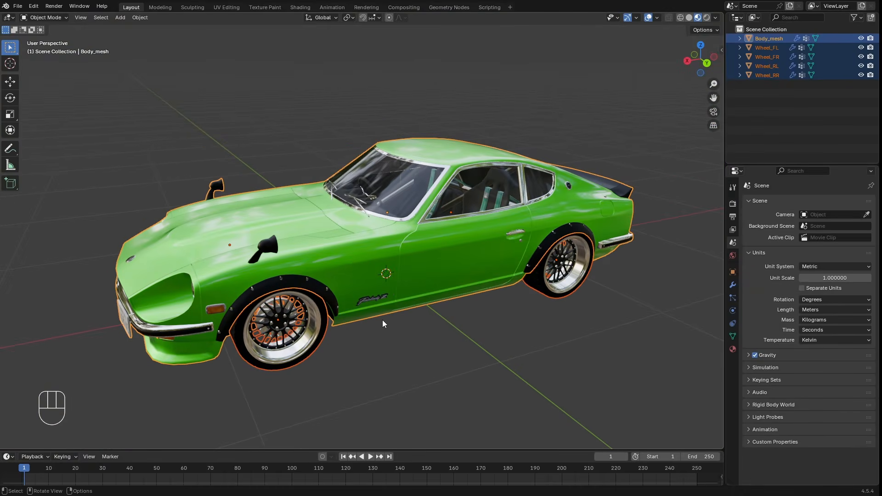
pyautogui.hotkey('ctrl', 'p')
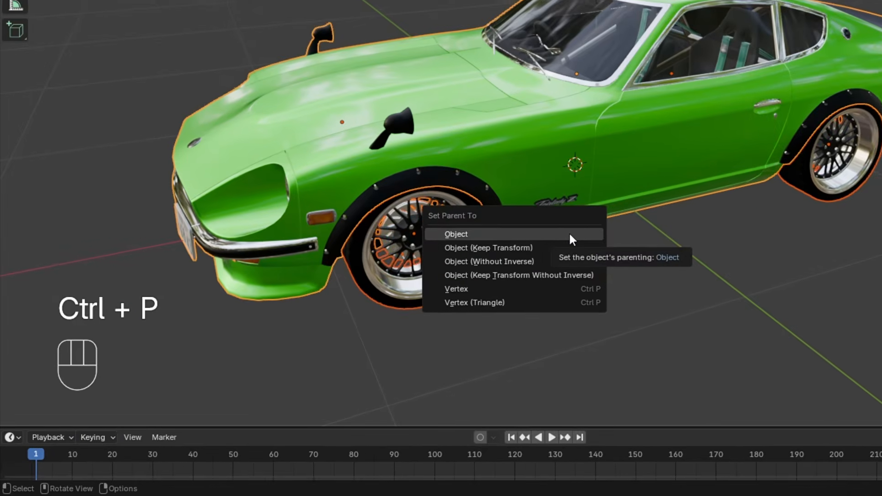
pyautogui.click(398, 311)
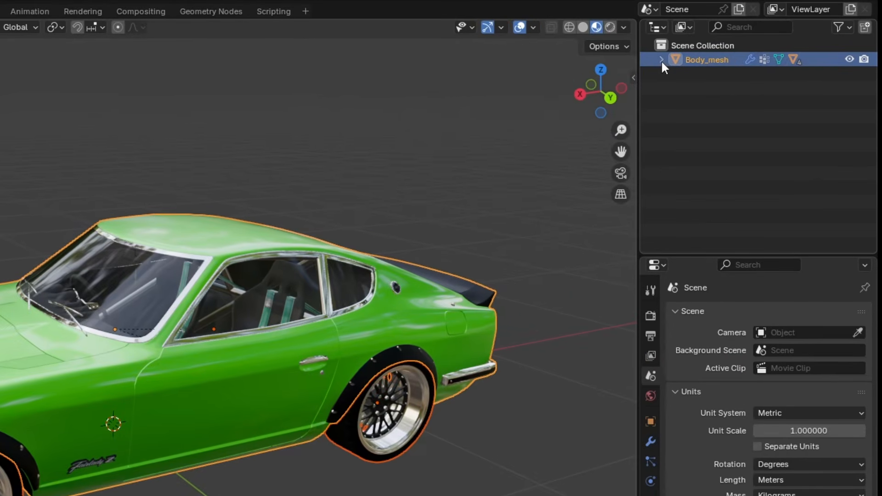
# Step: Expand Body_mesh in the scene hierarchy and check the names of its child wheel objects
pyautogui.click(689, 52)
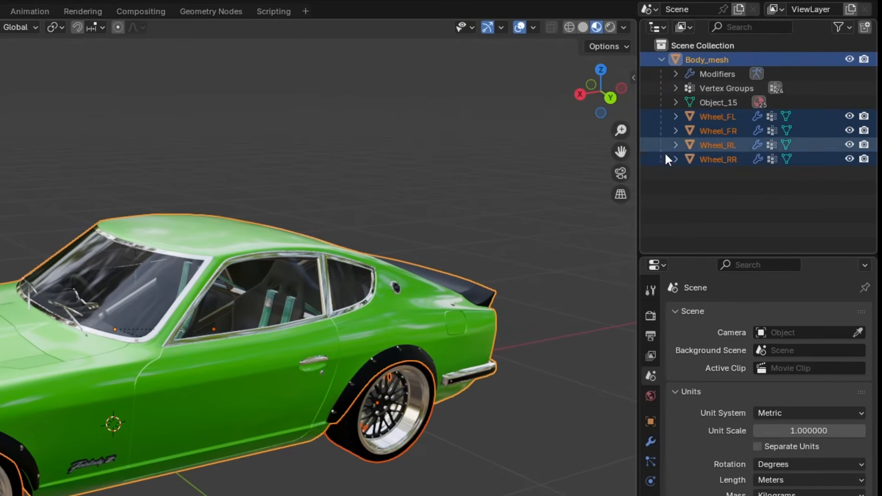
pyautogui.doubleClick(740, 117)
pyautogui.press('Return')
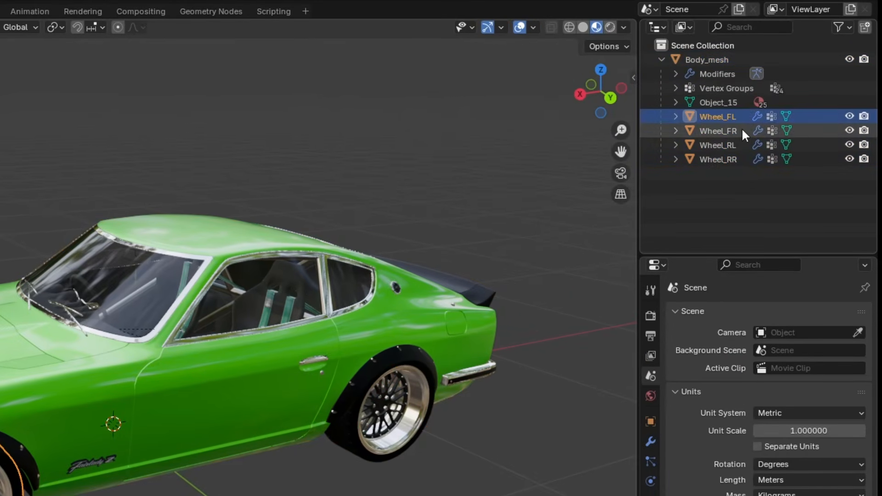
pyautogui.keyDown('ctrl'); pyautogui.click(746, 146); pyautogui.keyUp('ctrl')
pyautogui.keyDown('ctrl'); pyautogui.click(743, 159); pyautogui.keyUp('ctrl')
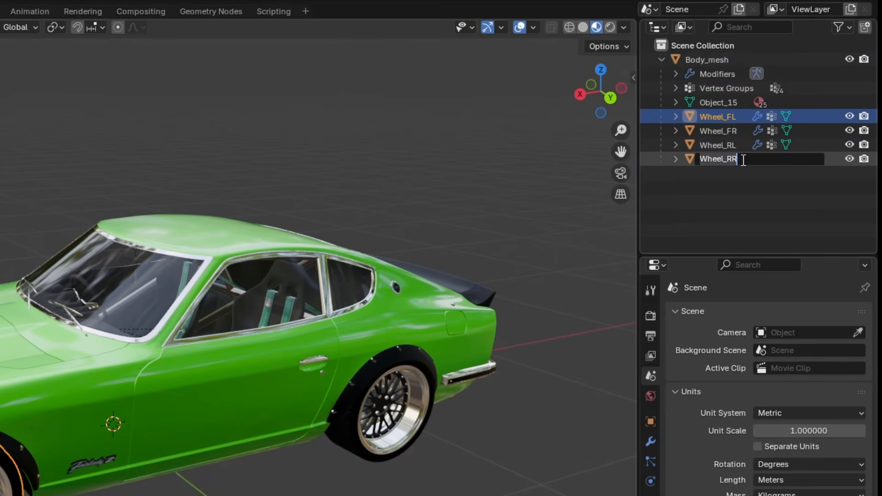
pyautogui.press('Return')
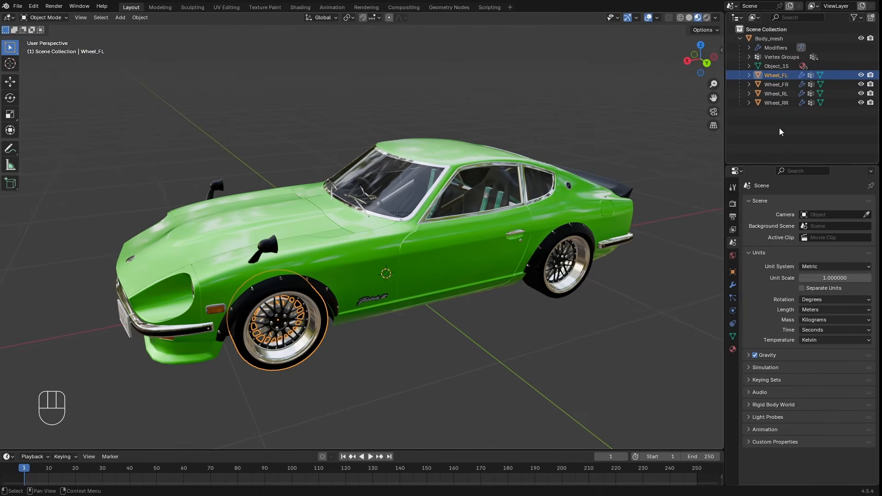
# Step: Export the car in glTF 2.0 (.glb/.gltf) format
pyautogui.click(17, 6)
pyautogui.moveTo(46, 244)
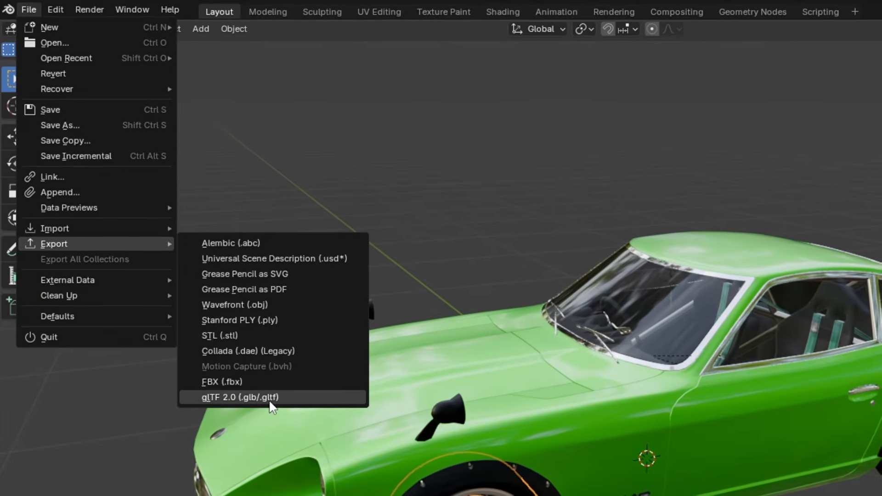
pyautogui.click(271, 398)
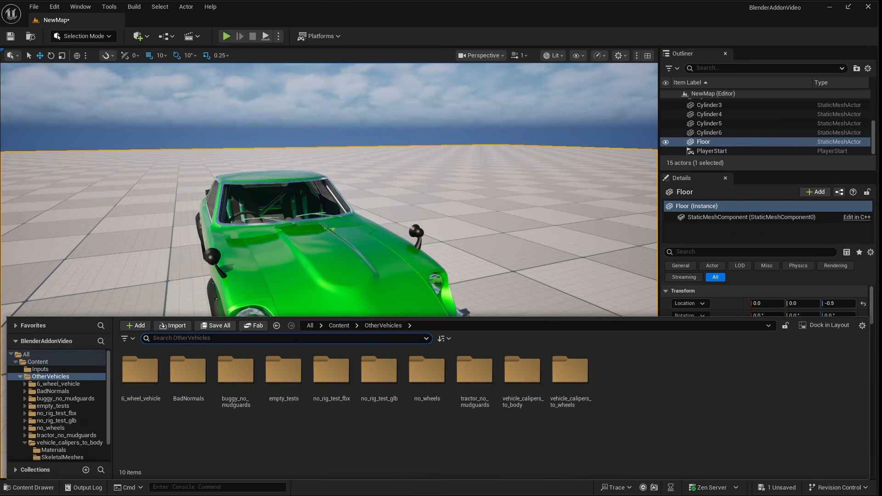
# Step: Switch to Unreal Engine and import test1.glb into the OtherVehicles folder with Force All Mesh as Type set to Skeletal Mesh
pyautogui.moveTo(528, 386); pyautogui.dragTo(682, 394)
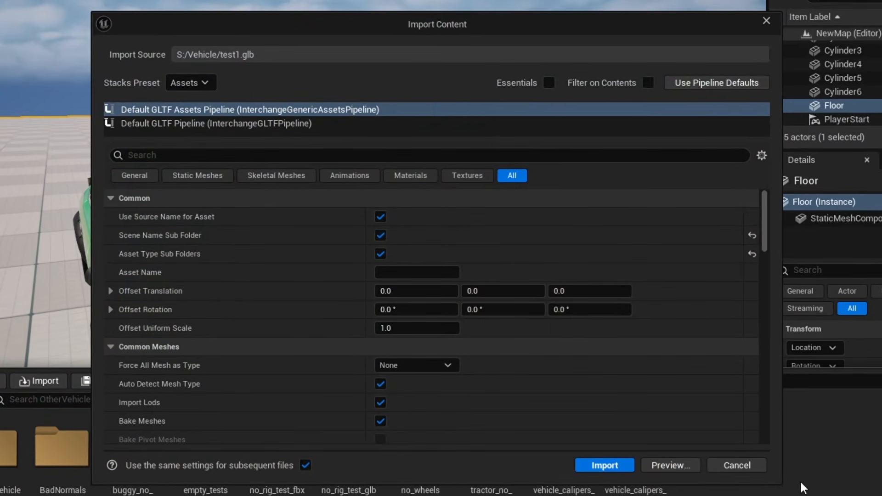
pyautogui.click(440, 365)
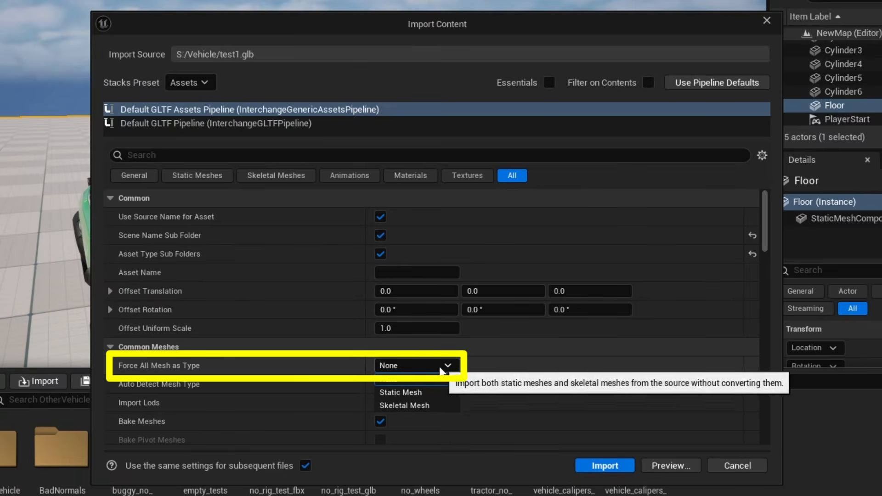
pyautogui.click(393, 407)
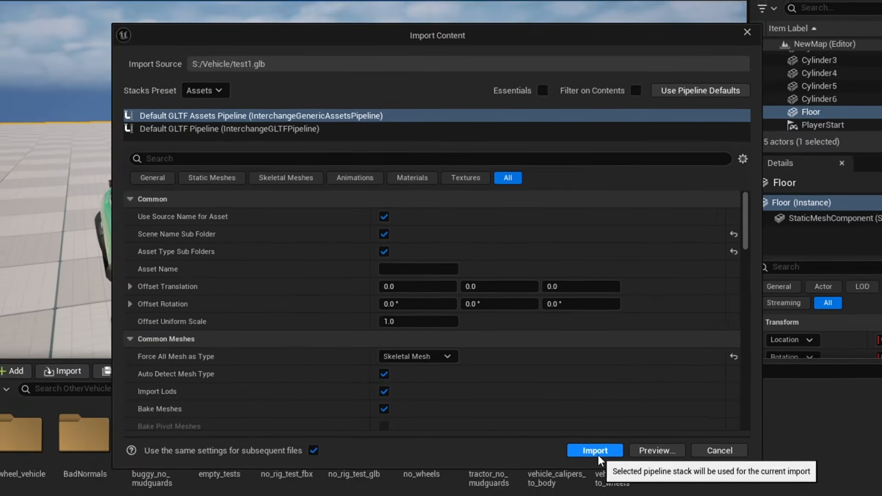
pyautogui.click(596, 451)
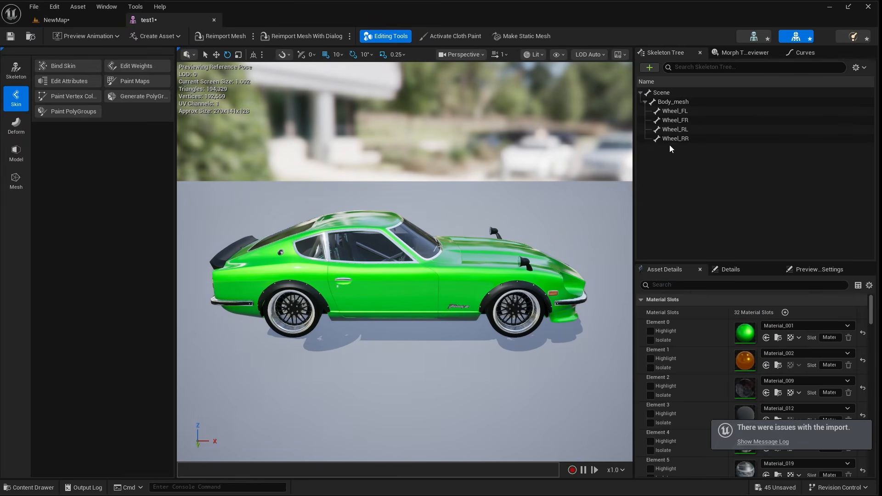
# Step: Examine the bone hierarchy of the test1 skeletal mesh, comparing the Scene root, Body_mesh and wheel bones
pyautogui.click(649, 93)
pyautogui.click(660, 103)
pyautogui.click(662, 119)
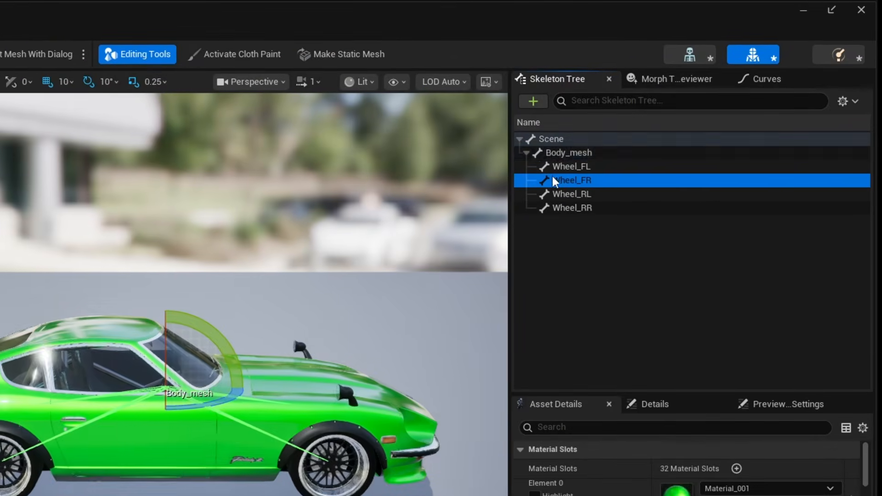
pyautogui.click(667, 155)
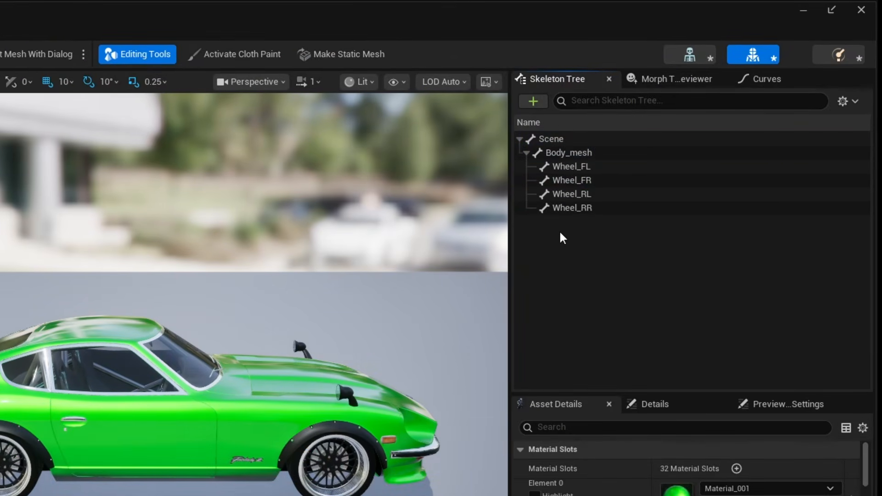
pyautogui.click(537, 139)
pyautogui.click(555, 152)
pyautogui.click(555, 140)
pyautogui.click(555, 152)
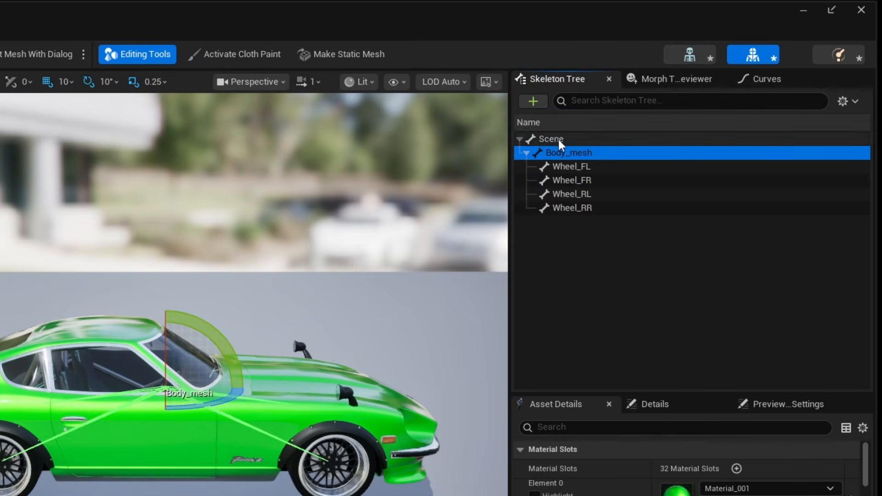
pyautogui.click(557, 139)
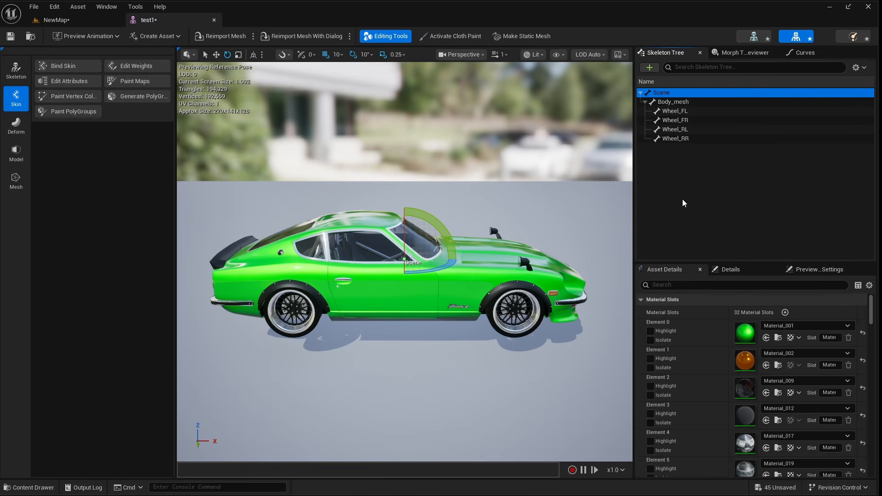
# Step: Open the physics asset of the test1 skeletal mesh and delete all of its bodies
pyautogui.click(849, 35)
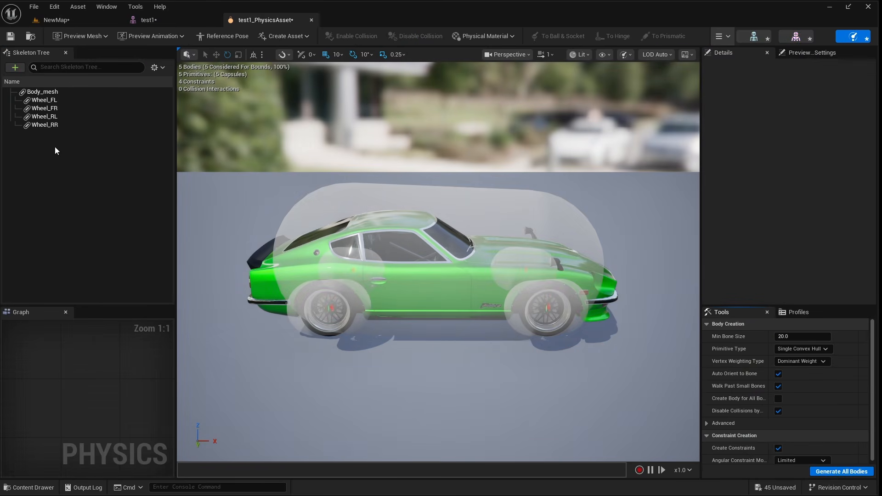
pyautogui.click(55, 147)
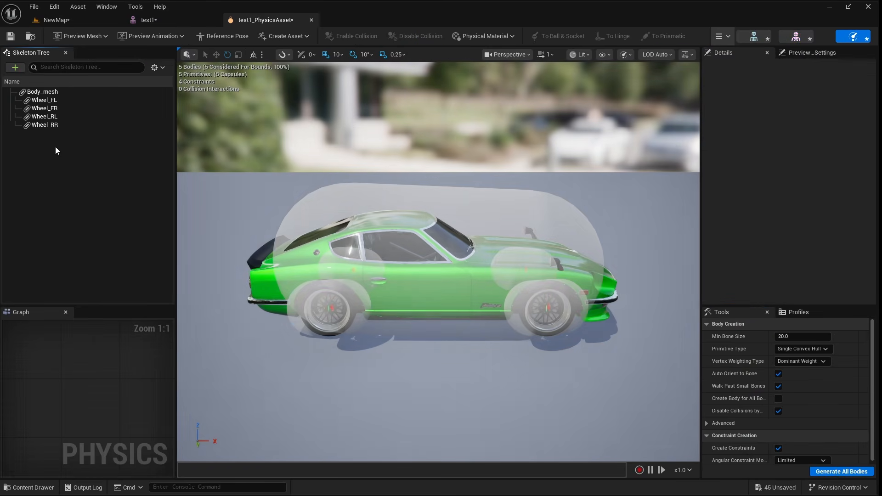
pyautogui.hotkey('ctrl', 'a')
pyautogui.press('Delete')
# Step: Show all bones in the skeleton tree and add a Single Convex Hull body to the Body_mesh bone
pyautogui.click(157, 67)
pyautogui.click(174, 293)
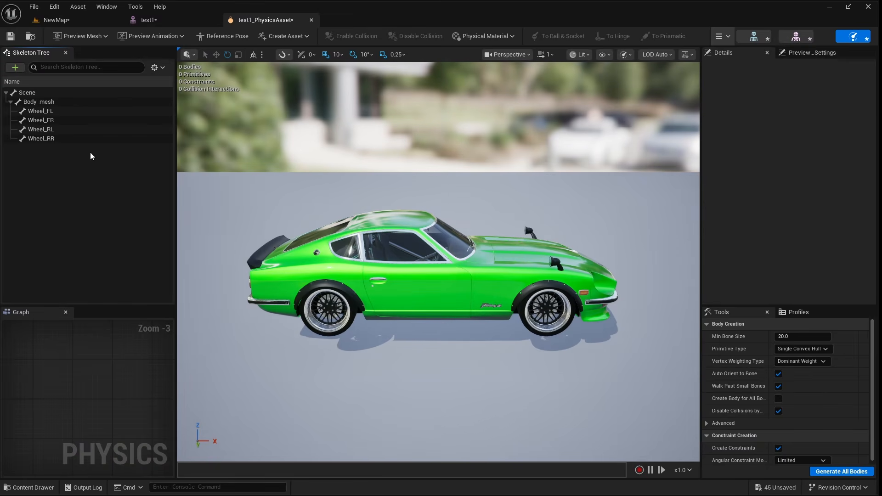
pyautogui.click(43, 102)
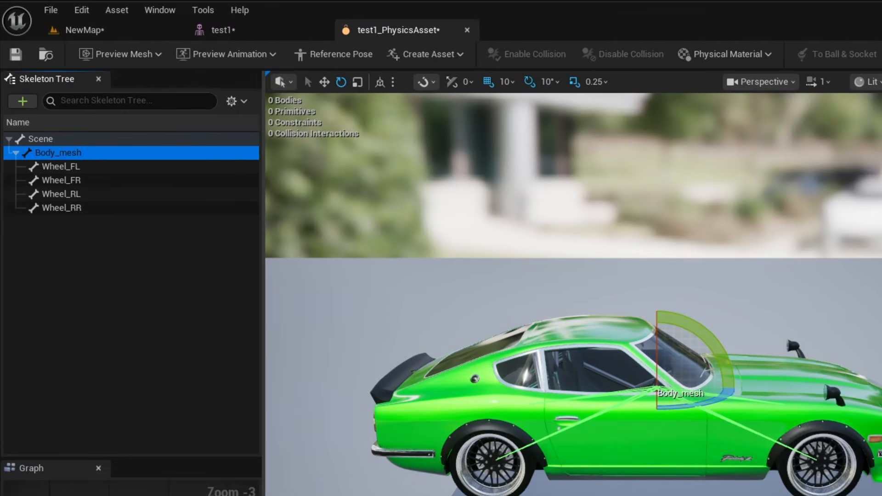
pyautogui.click(853, 472)
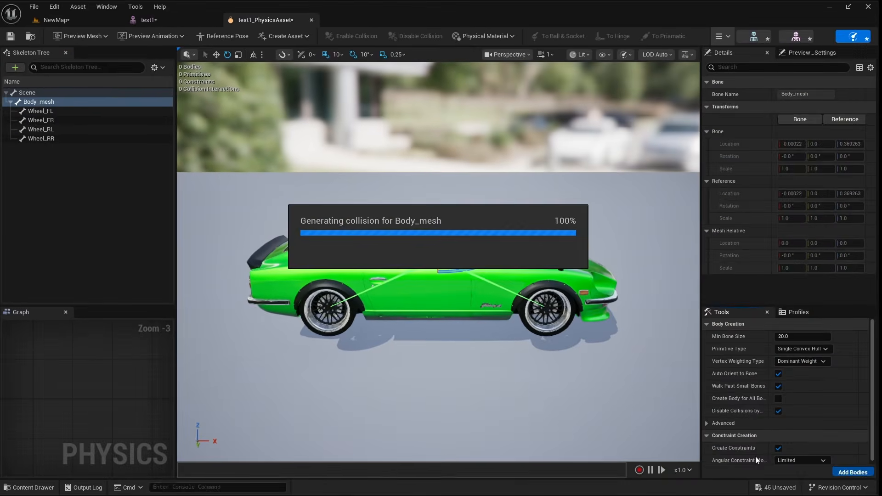
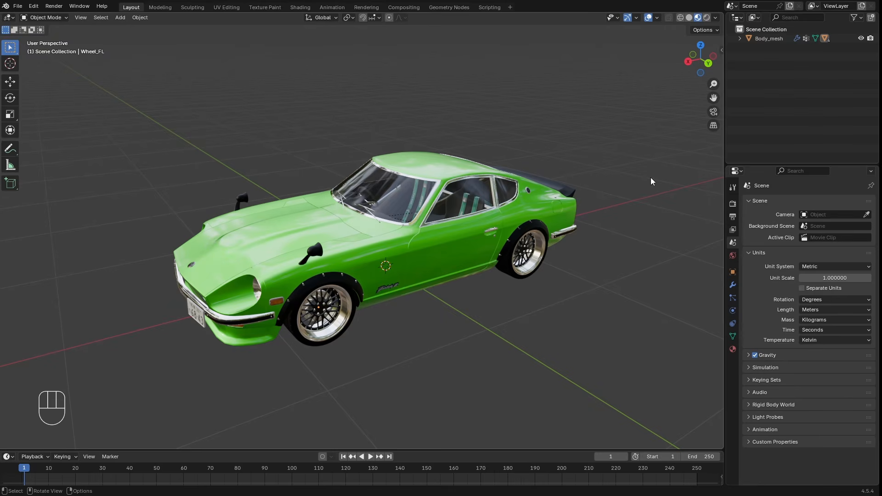
# Step: Switch to Blender and set the scene's Unit Scale to 0.01
pyautogui.click(739, 38)
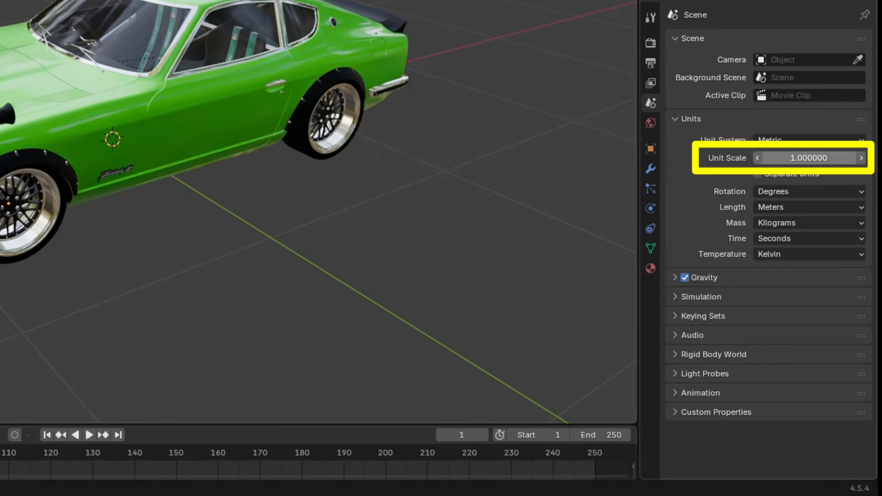
pyautogui.click(781, 157)
pyautogui.write('0.01')
pyautogui.press('Return')
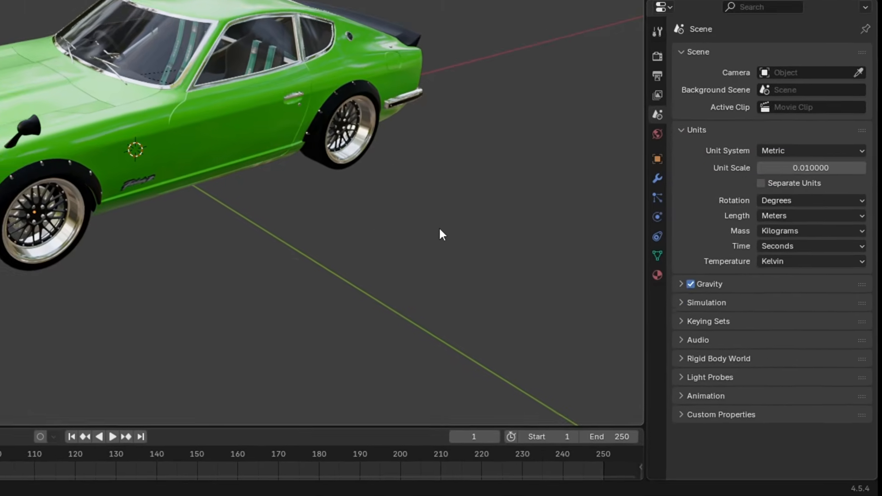
# Step: Scale the whole car, wheels included, by a factor of 100 and apply the scale
pyautogui.click(419, 295)
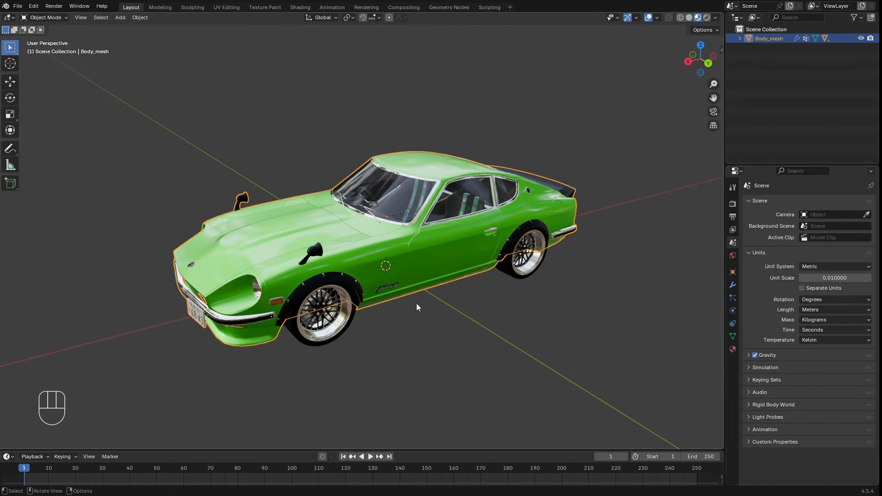
pyautogui.write('as1')
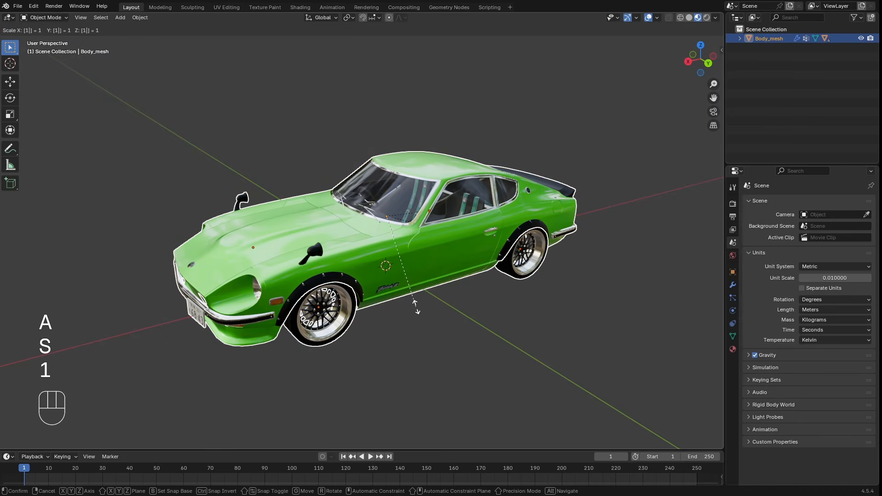
pyautogui.write('00')
pyautogui.press('Return')
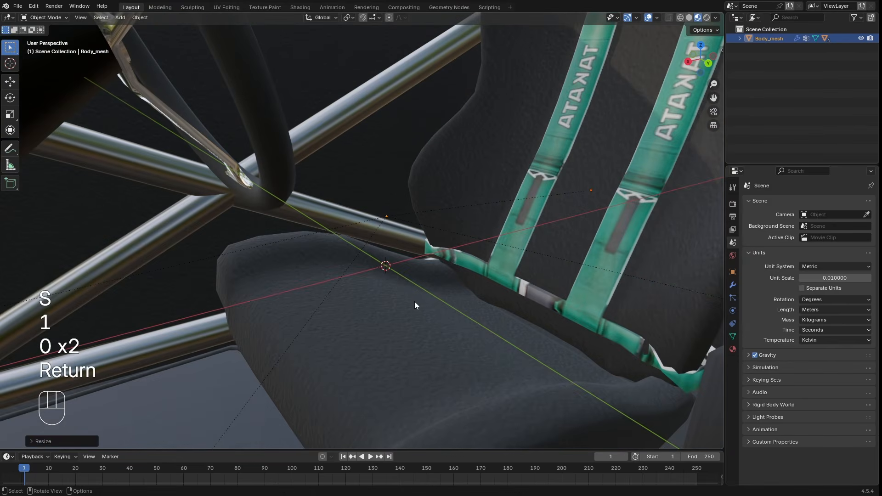
pyautogui.scroll(-12, 414, 301)
pyautogui.scroll(1, 414, 301)
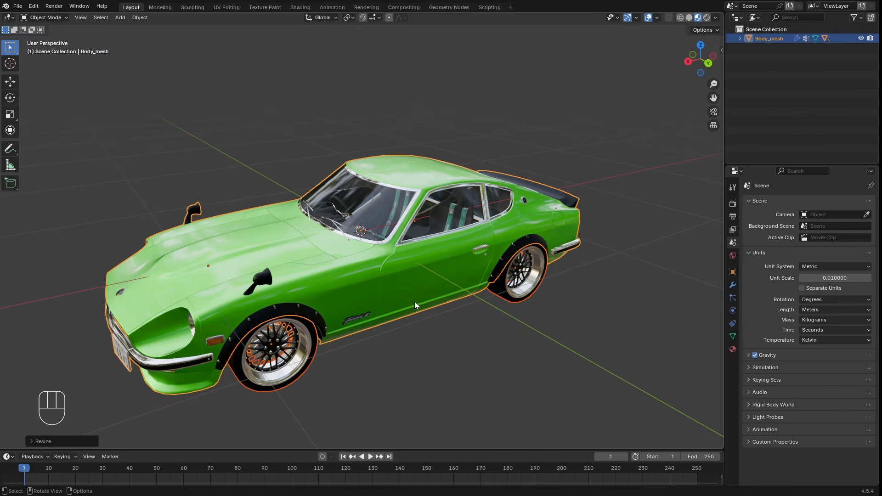
pyautogui.hotkey('ctrl', 'a')
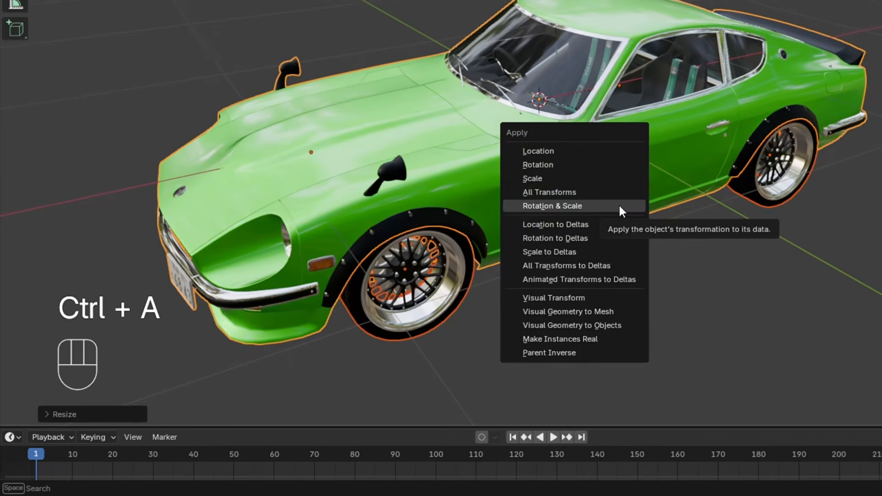
pyautogui.click(604, 179)
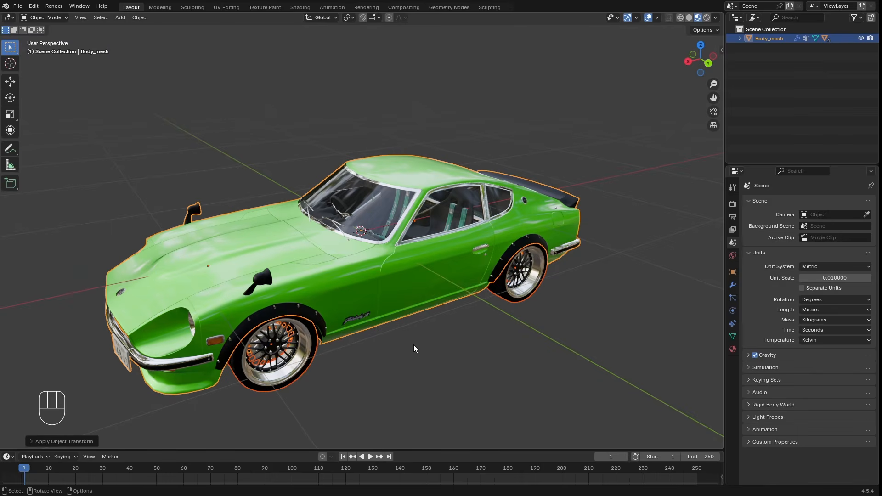
# Step: Examine the enlarged car from several viewing distances for clipping in the viewport
pyautogui.scroll(-4, 621, 275)
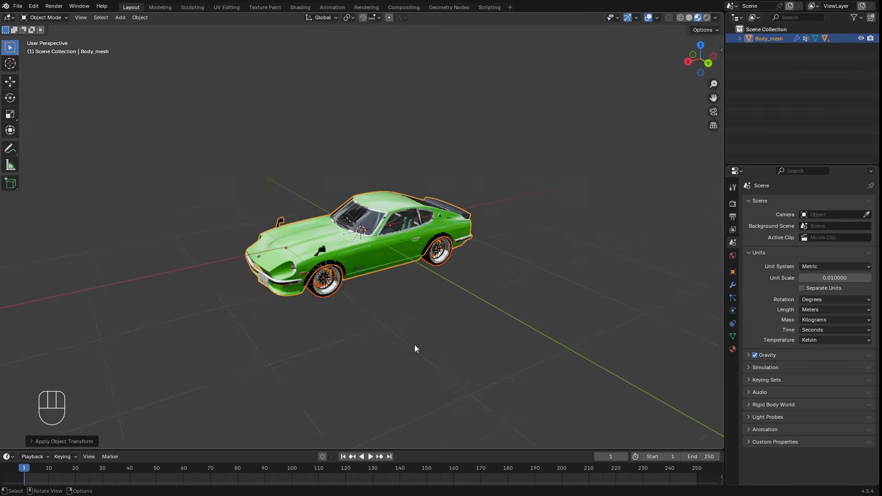
pyautogui.scroll(-3, 414, 345)
pyautogui.scroll(3, 414, 345)
pyautogui.scroll(1, 414, 345)
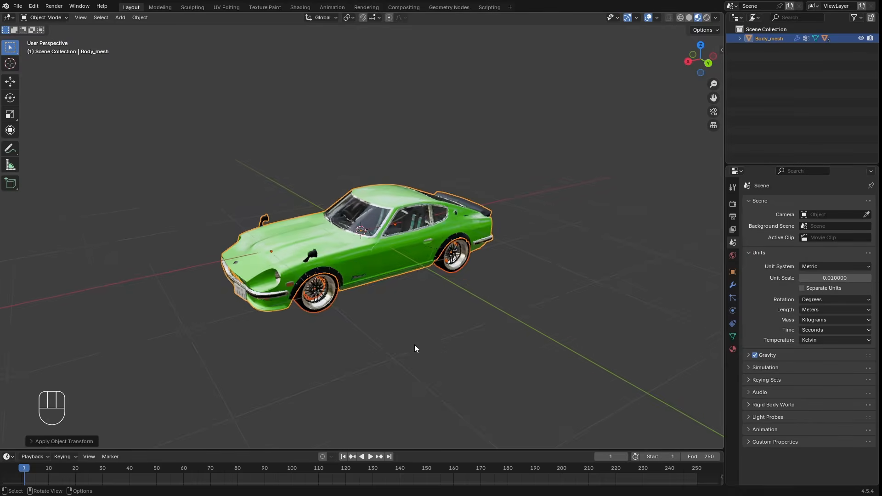
pyautogui.scroll(-3, 414, 348)
pyautogui.scroll(4, 414, 348)
pyautogui.scroll(2, 414, 348)
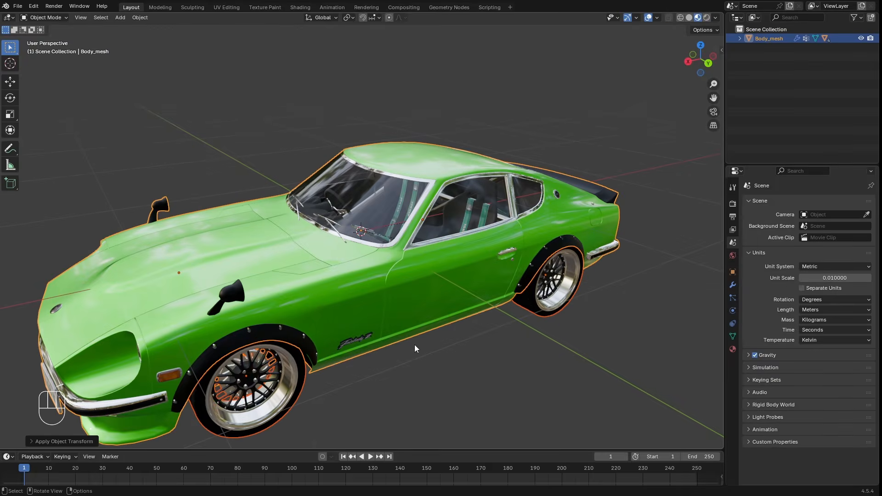
pyautogui.scroll(-1, 415, 344)
# Step: Set the viewport's Clip Start to 0.01 m and its clip End to 1000 m
pyautogui.press('n')
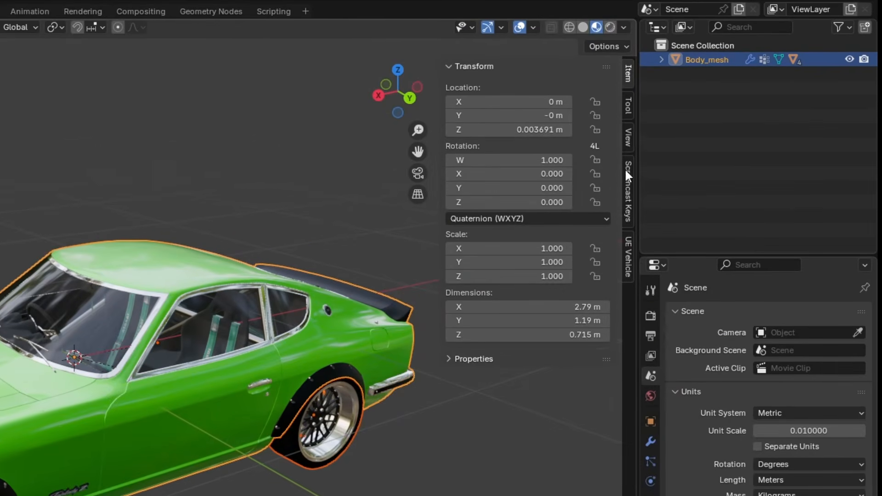
pyautogui.click(627, 137)
pyautogui.doubleClick(562, 103)
pyautogui.write('0.01')
pyautogui.press('Tab')
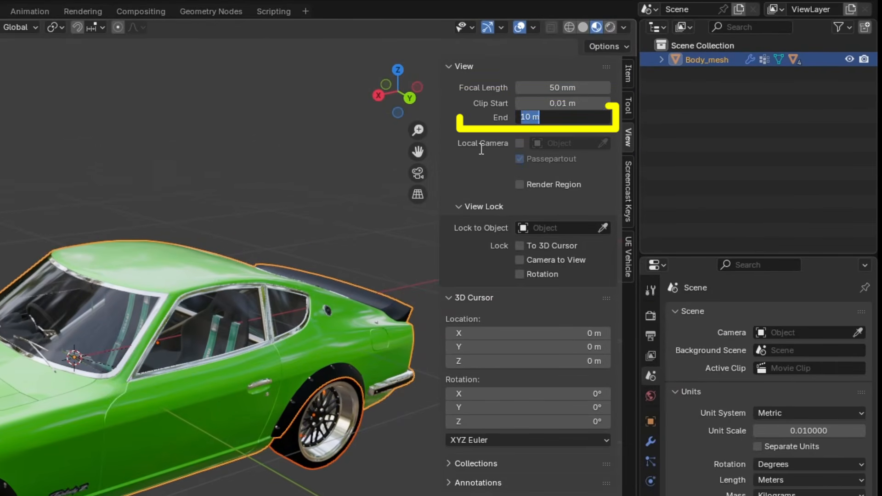
pyautogui.write('1000')
pyautogui.press('Return')
pyautogui.scroll(5, 401, 344)
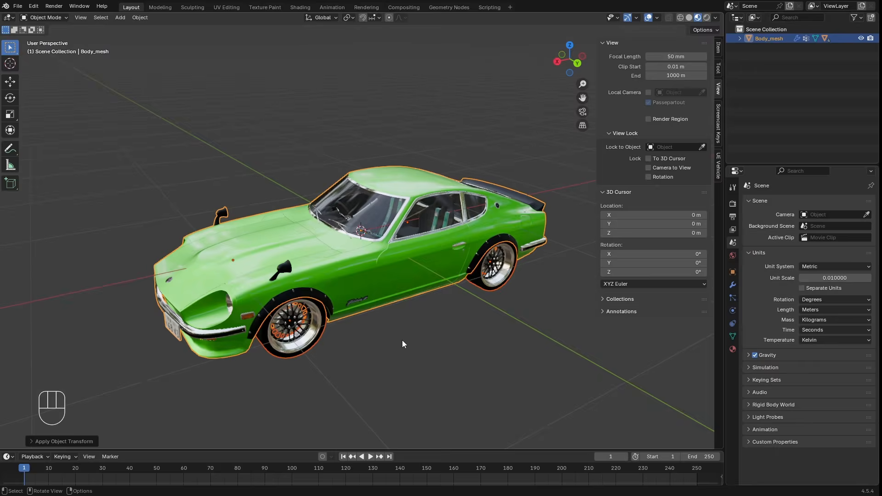
pyautogui.scroll(2, 402, 344)
pyautogui.press('n')
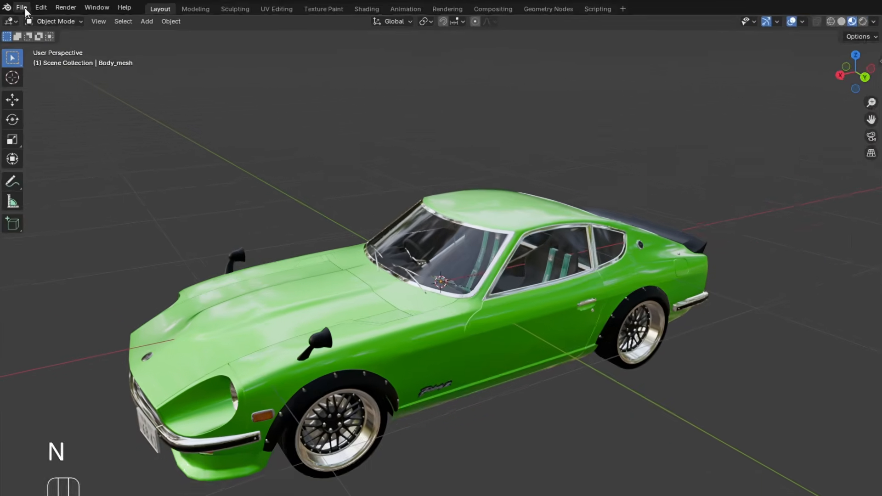
# Step: Export the car in FBX format as test1.fbx to S:\Vehicle, adjusting the Geometry export options
pyautogui.click(21, 8)
pyautogui.moveTo(67, 178)
pyautogui.click(201, 280)
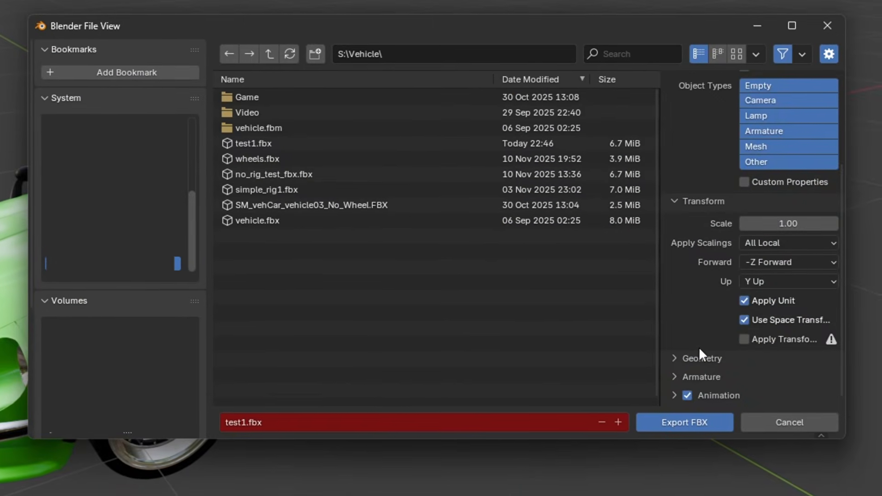
pyautogui.click(700, 358)
pyautogui.scroll(-5, 689, 344)
pyautogui.click(763, 227)
pyautogui.click(673, 420)
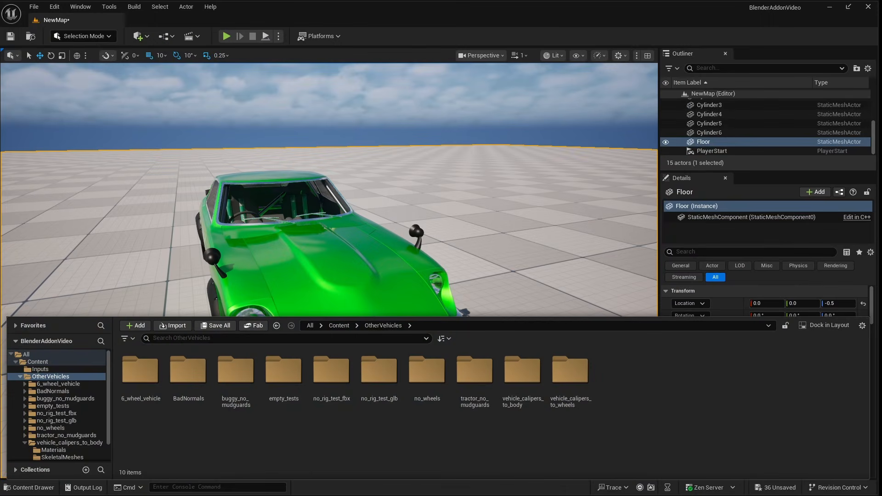
# Step: Switch to Unreal Engine and import test1.fbx into the OtherVehicles folder with Force All Mesh as Type set to Skeletal Mesh
pyautogui.moveTo(1, 395); pyautogui.dragTo(641, 362)
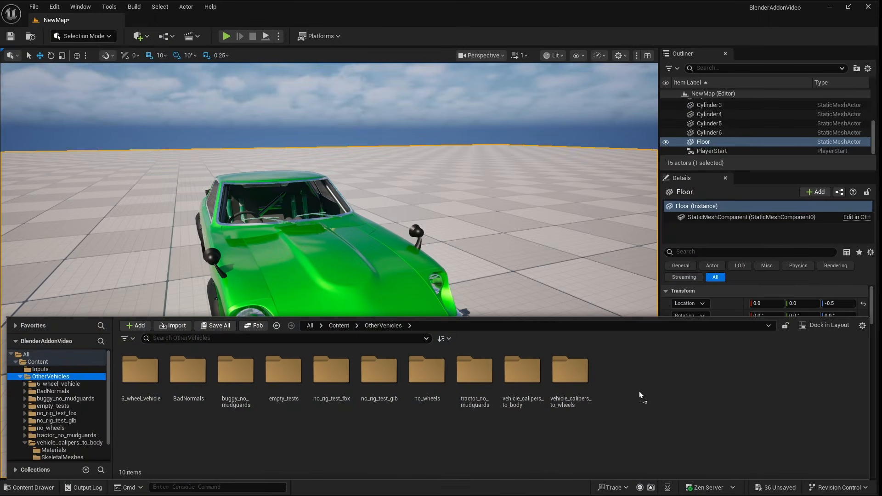
pyautogui.moveTo(639, 394); pyautogui.dragTo(639, 393)
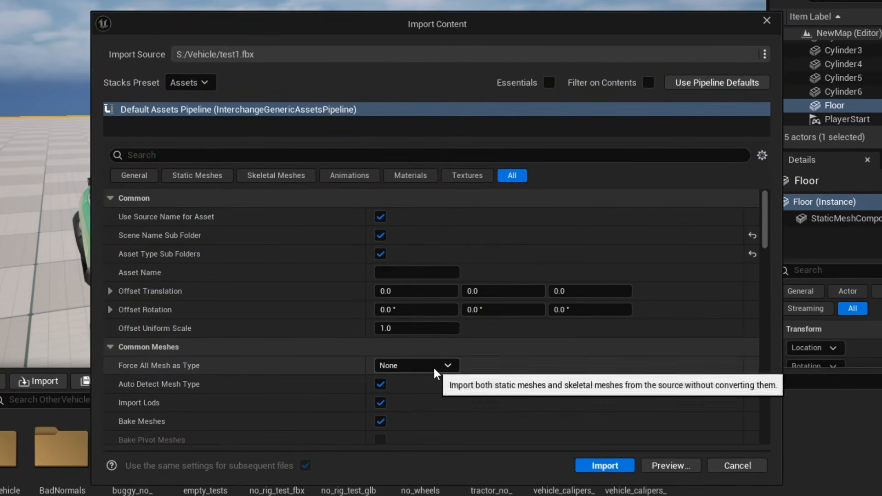
pyautogui.click(434, 367)
pyautogui.click(410, 401)
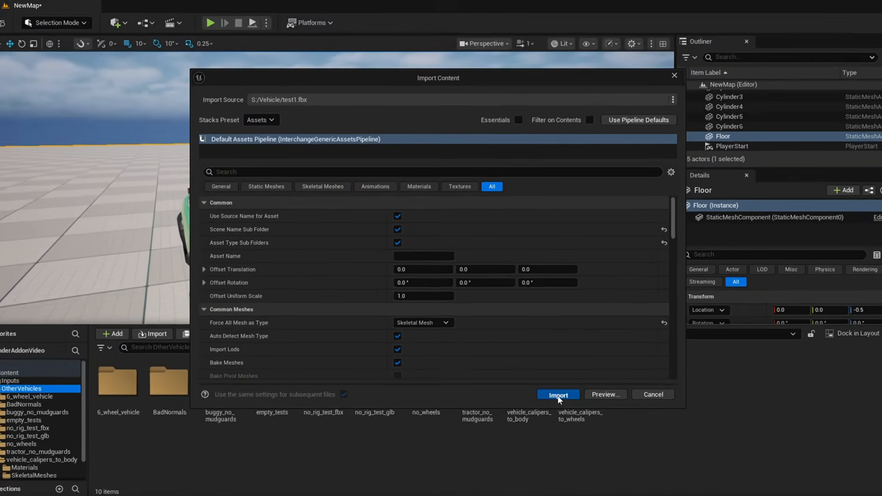
pyautogui.click(604, 465)
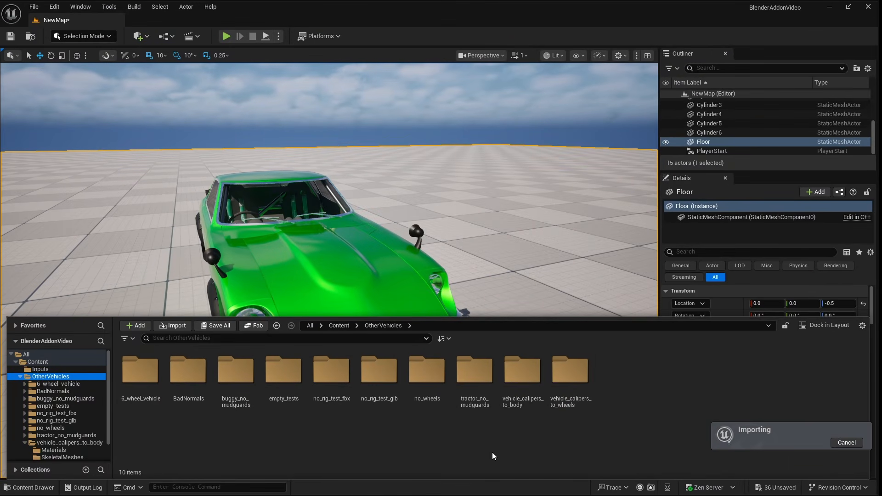
# Step: Open the skeletal mesh imported from test1.fbx and examine its root, Body_mesh and wheel bones
pyautogui.doubleClick(140, 372)
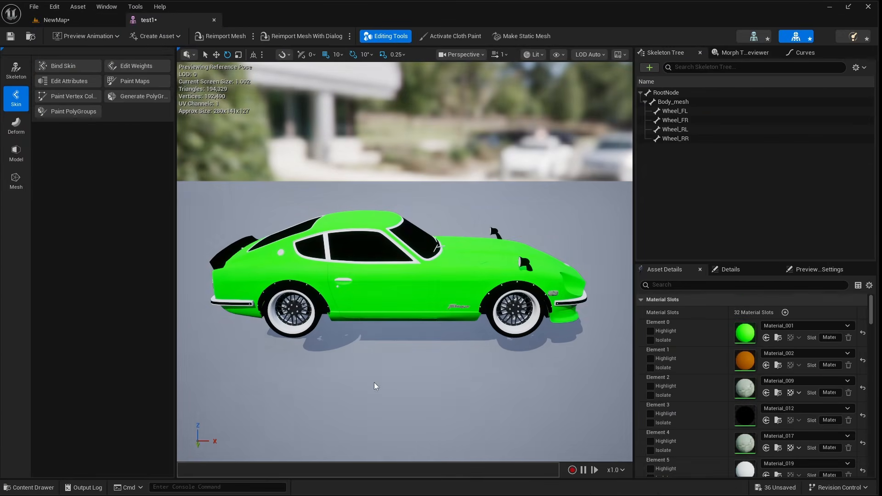
pyautogui.click(643, 99)
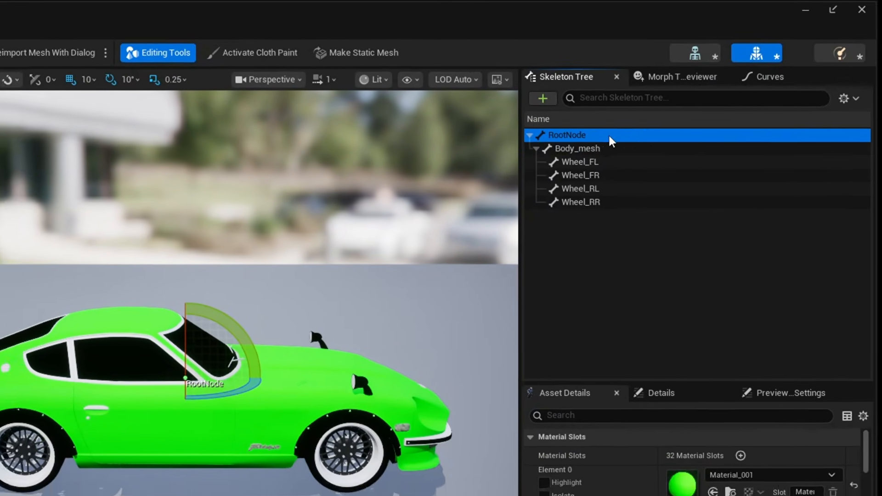
pyautogui.click(623, 154)
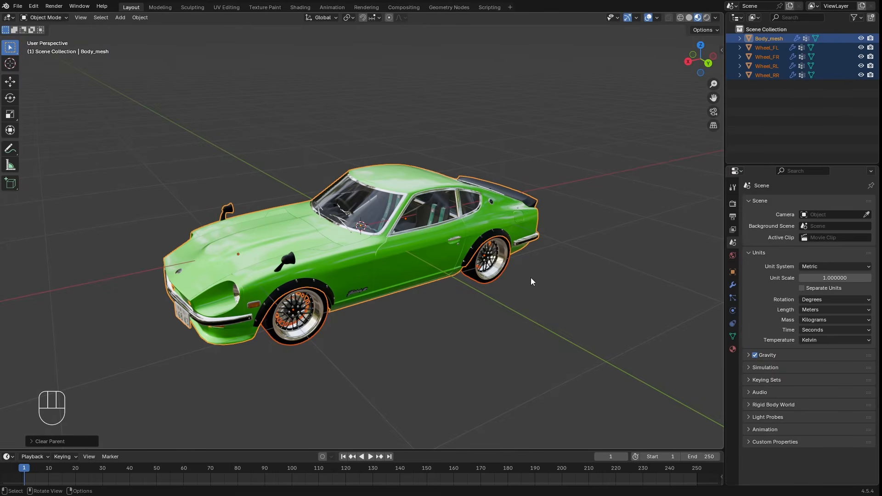
# Step: Switch to Blender, scale the unparented body and four wheels by a factor of 100 and apply the scale
pyautogui.click(770, 129)
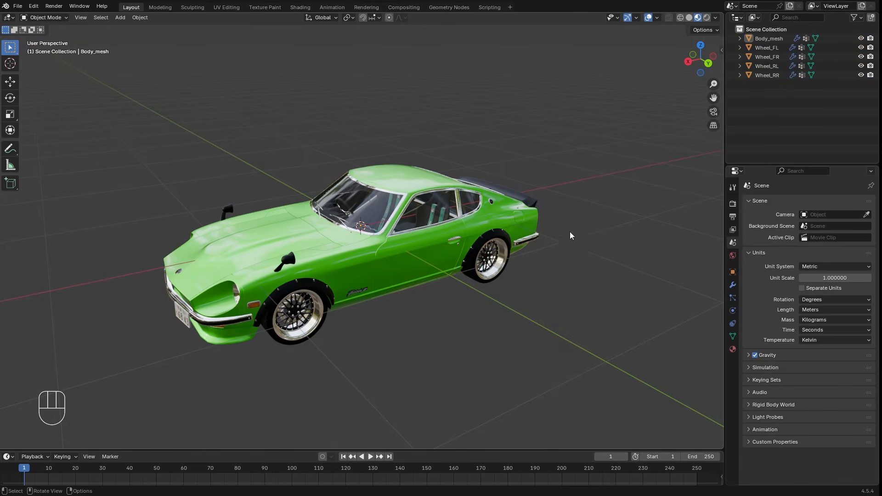
pyautogui.press('a')
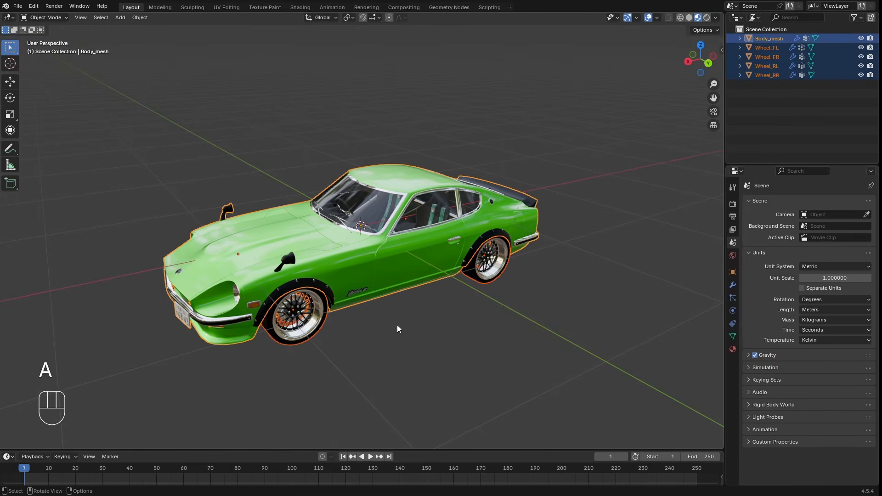
pyautogui.write('s100')
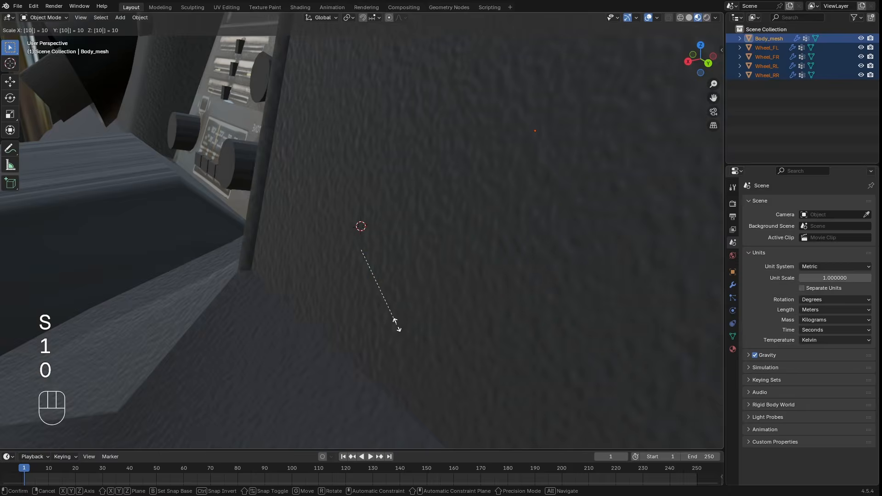
pyautogui.press('Return')
pyautogui.scroll(-15, 396, 329)
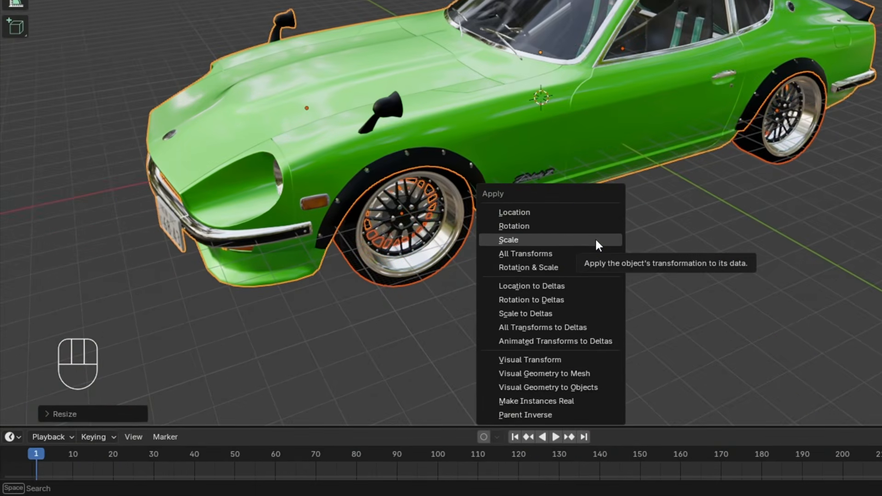
pyautogui.click(496, 280)
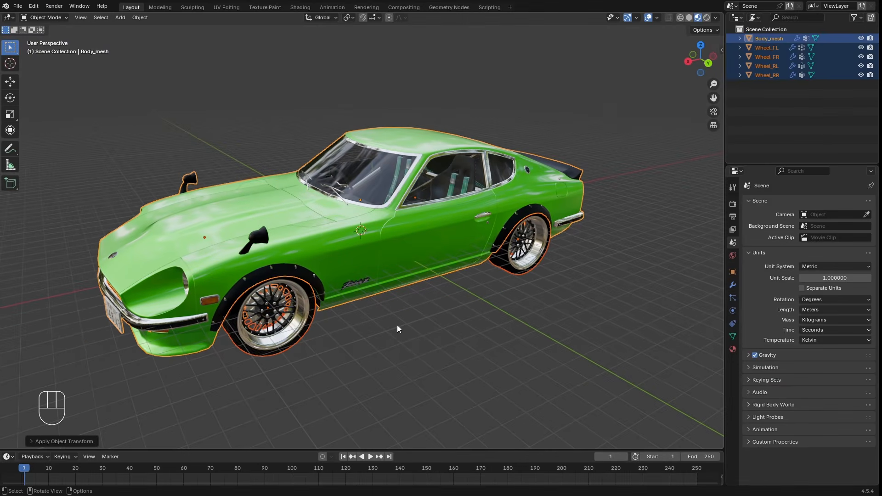
# Step: Scale the car body and four wheels by 0.01 and parent the wheels to Body_mesh with the Object option
pyautogui.write('s0.01')
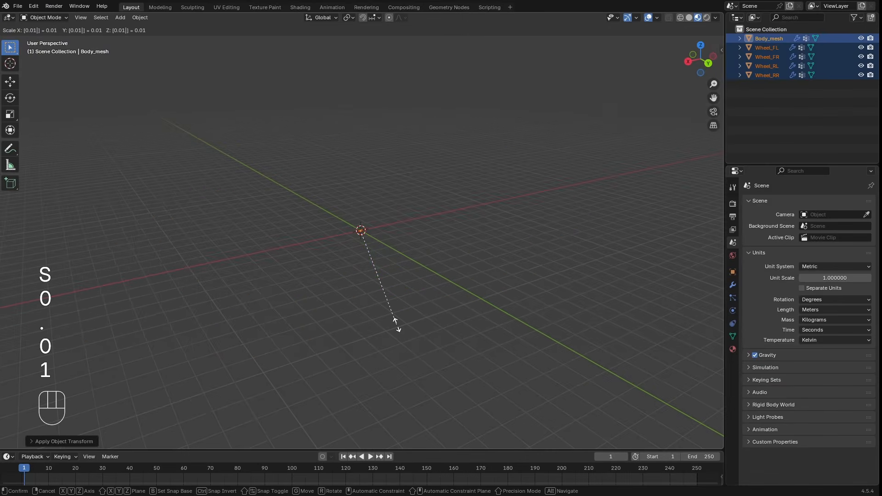
pyautogui.press('Return')
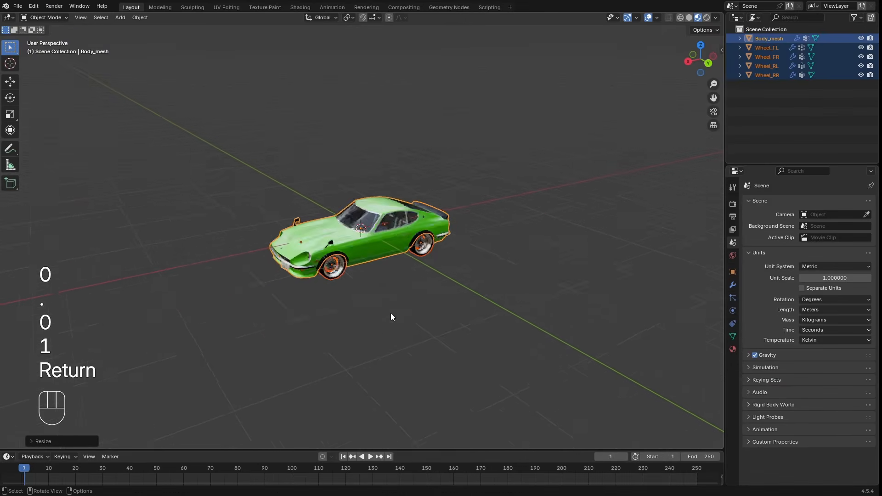
pyautogui.press('n')
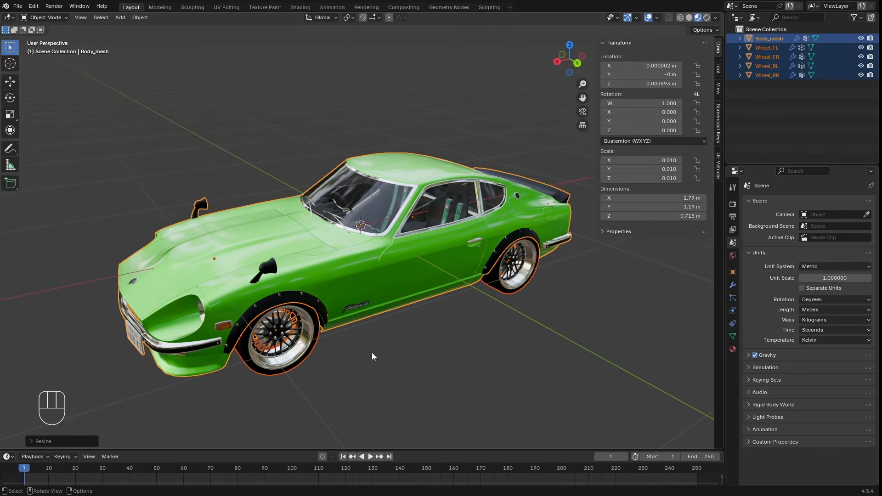
pyautogui.press('a')
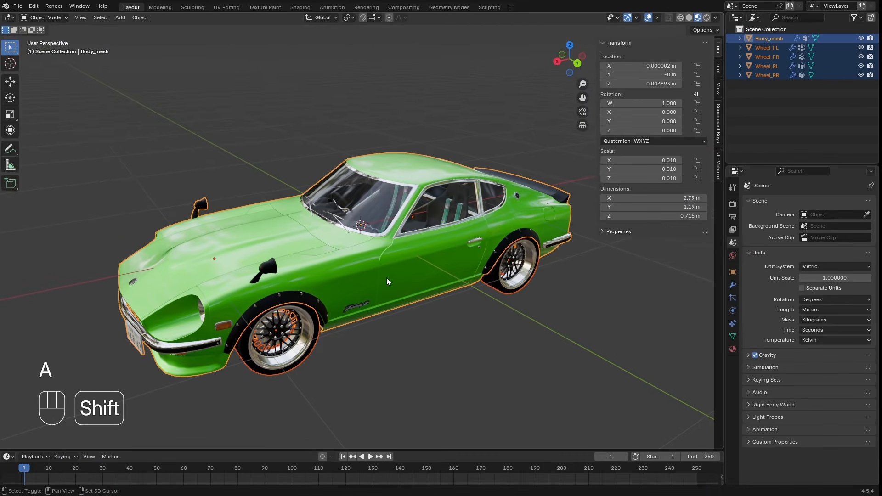
pyautogui.hotkey('ctrl', 'p')
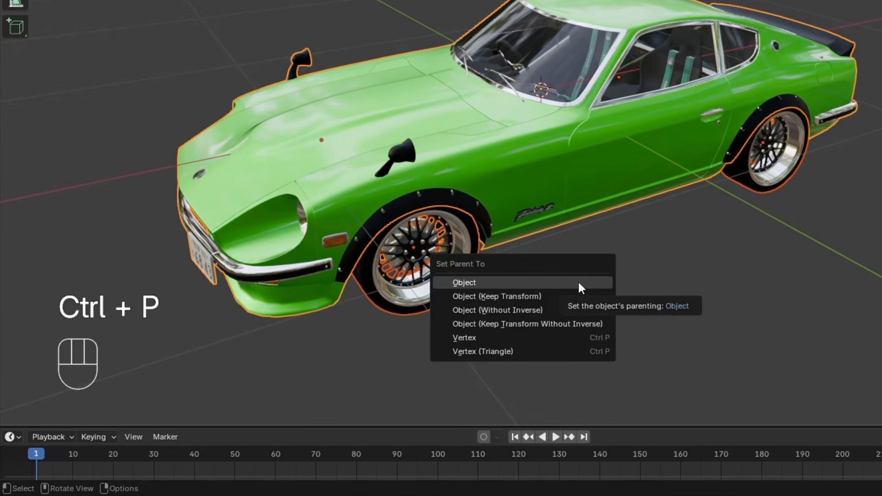
pyautogui.click(442, 333)
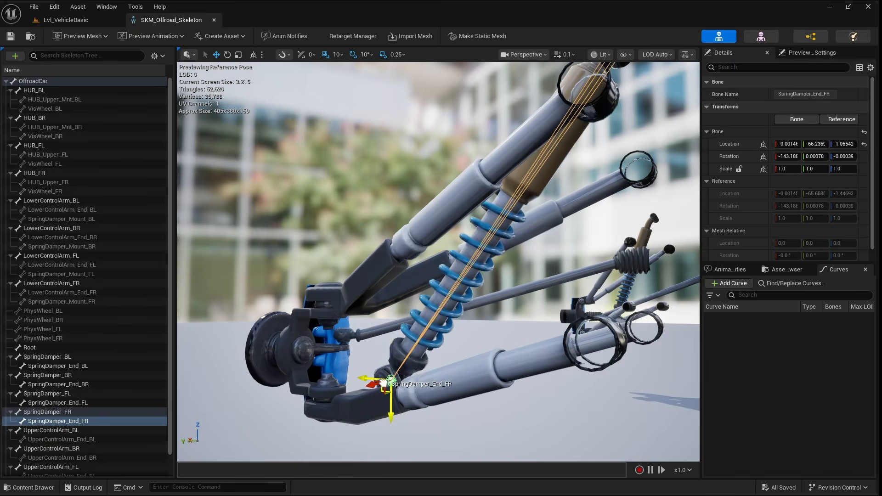
# Step: Switch to Unreal Engine and move the SpringDamper_End_FR bone in the preview of SKM_Offroad_Skeleton to try the spring
pyautogui.moveTo(383, 383); pyautogui.dragTo(464, 261)
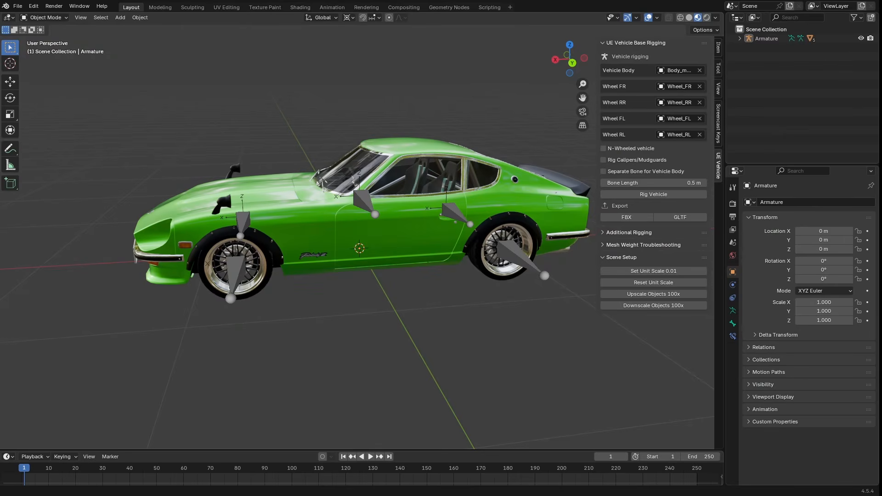
# Step: Switch to Blender, select the rigged car's armature and start its glTF export
pyautogui.click(338, 257)
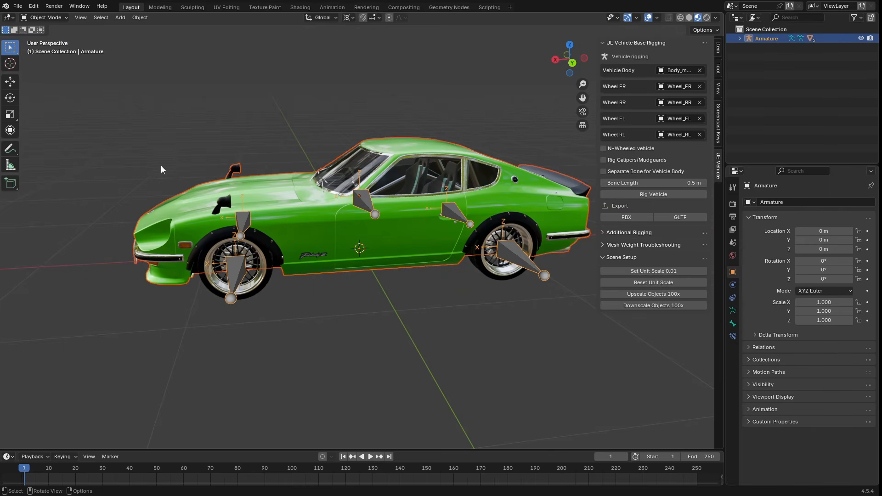
pyautogui.click(684, 219)
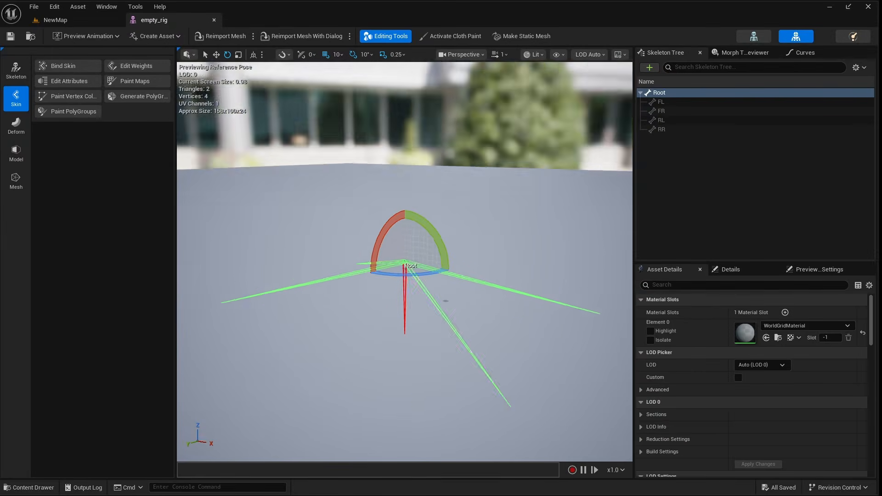
pyautogui.keyDown('alt'); pyautogui.moveTo(440, 275); pyautogui.dragTo(459, 282); pyautogui.keyUp('alt')
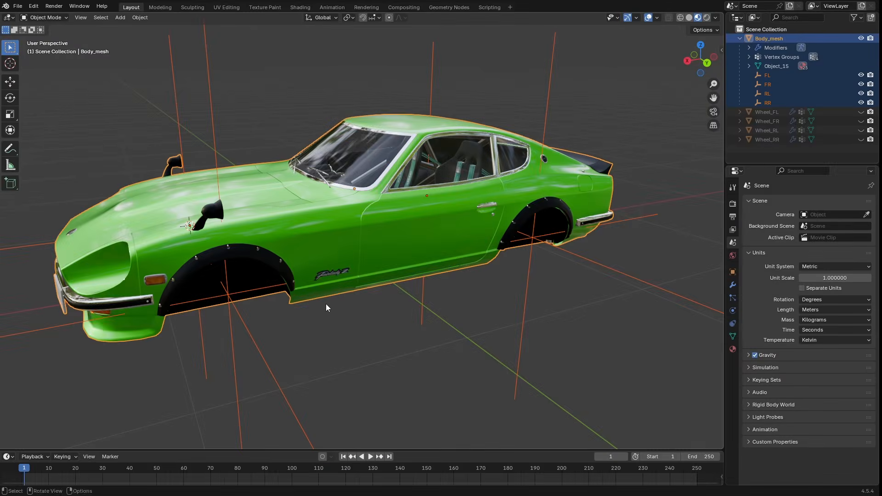
pyautogui.moveTo(326, 303); pyautogui.dragTo(287, 288, button='middle')
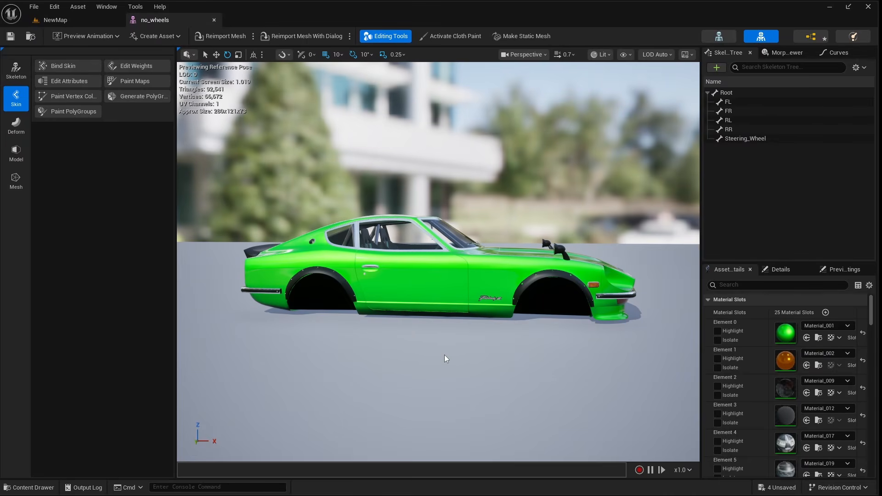
pyautogui.moveTo(444, 354); pyautogui.dragTo(211, 355)
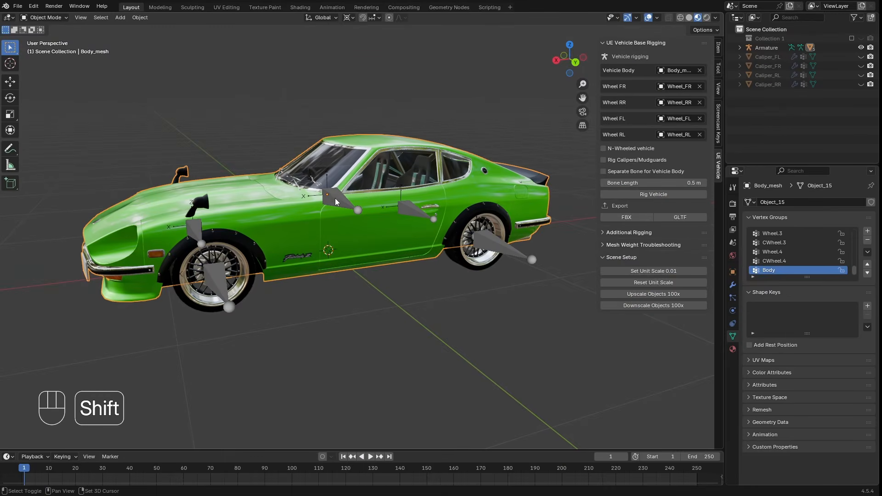
# Step: In Blender, add the armature to the selected body and export as multi_wheels.glb in S:\Vehicle, limited to Selected Objects
pyautogui.keyDown('shift'); pyautogui.click(337, 212); pyautogui.keyUp('shift')
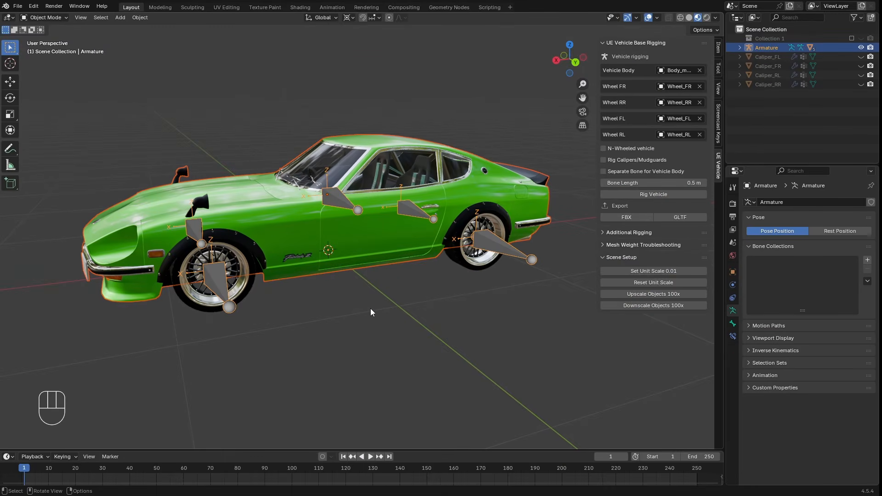
pyautogui.click(676, 217)
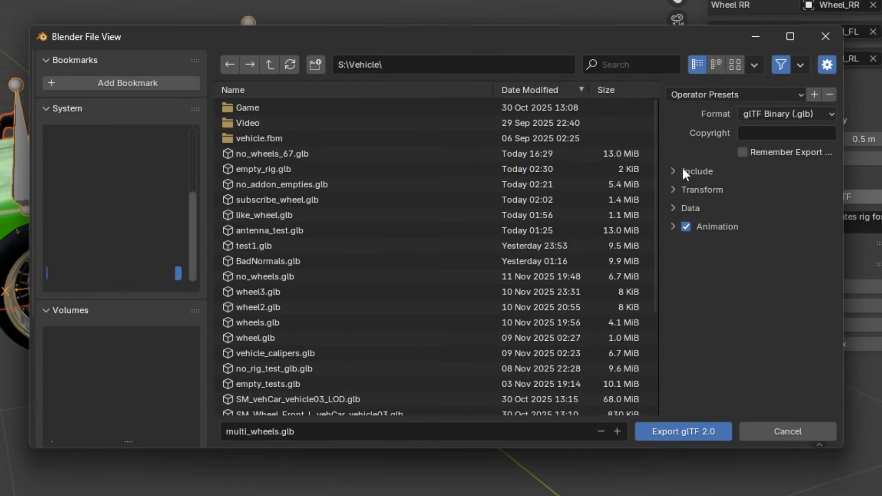
pyautogui.click(685, 171)
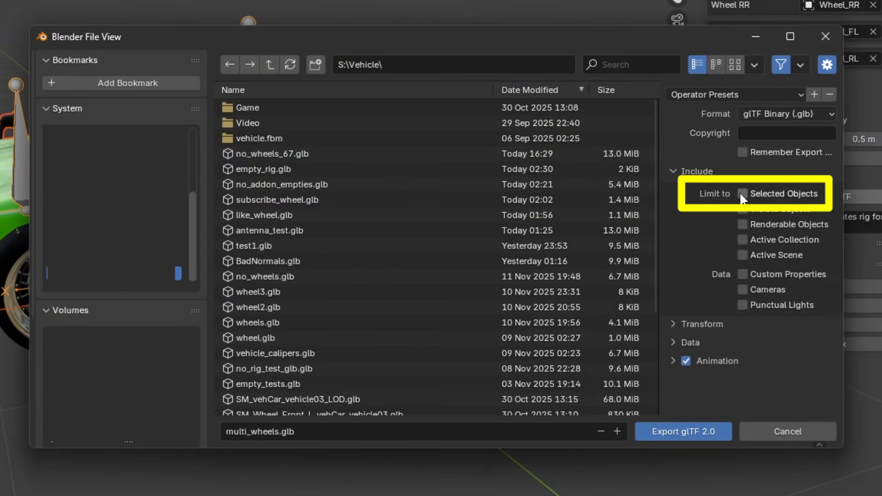
pyautogui.click(691, 430)
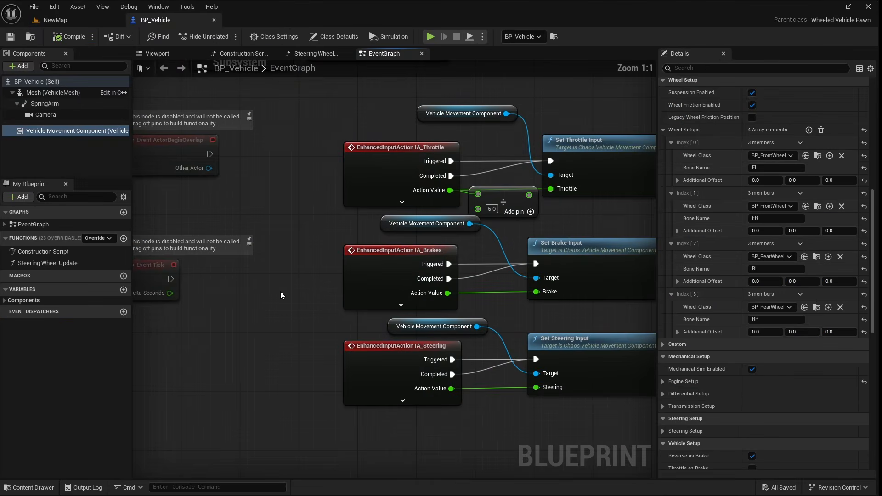
pyautogui.scroll(-5, 362, 312)
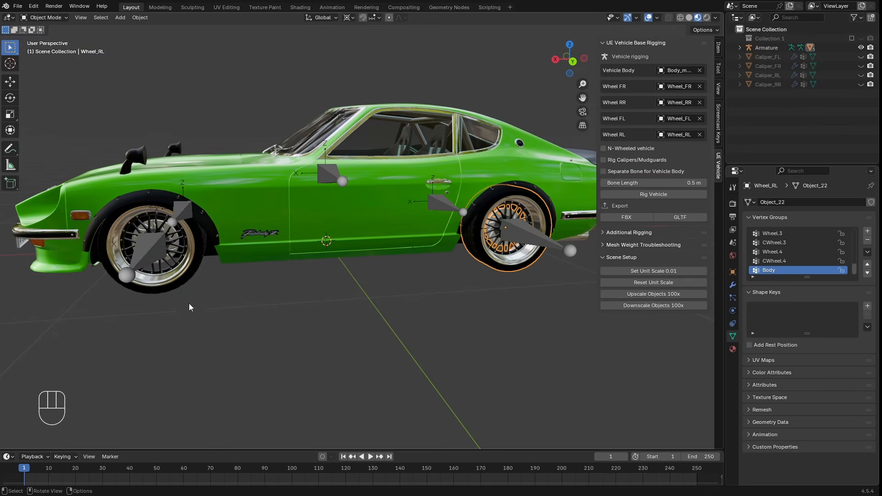
# Step: In Blender, select all four wheels of the rigged car and clear their location so they sit at the origin
pyautogui.click(180, 280)
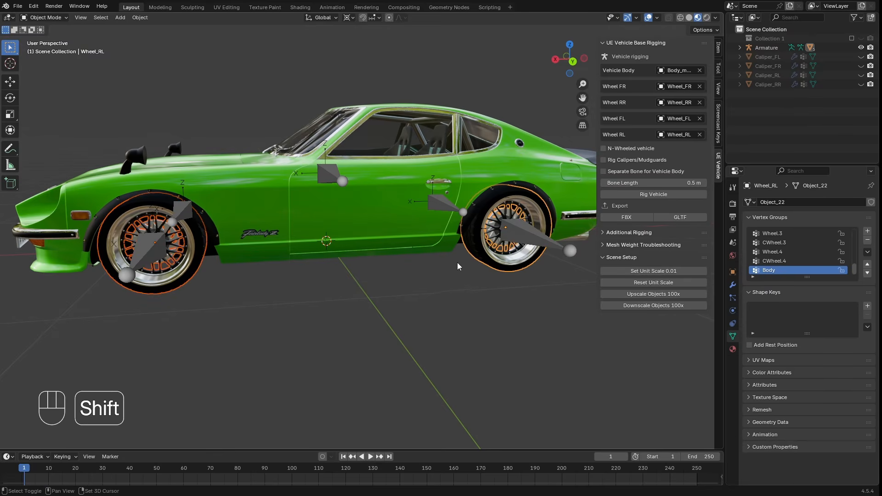
pyautogui.moveTo(457, 266); pyautogui.dragTo(293, 279, button='middle')
pyautogui.keyDown('shift'); pyautogui.click(276, 286); pyautogui.keyUp('shift')
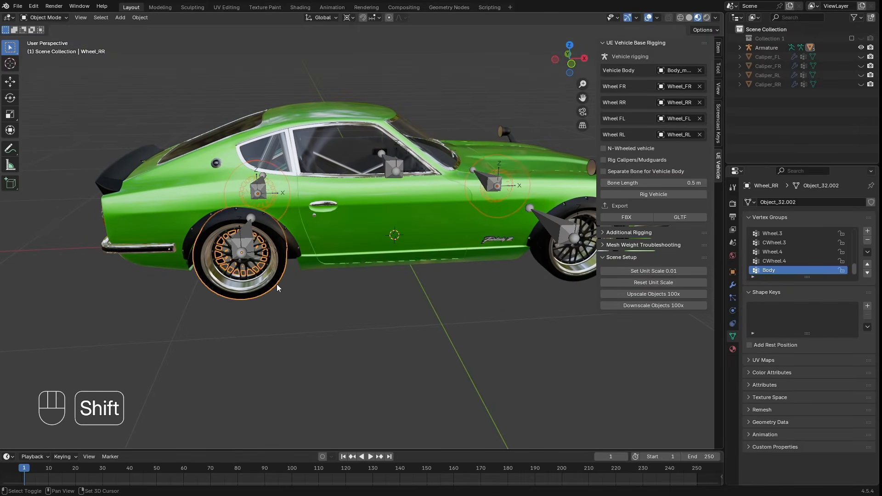
pyautogui.moveTo(568, 271); pyautogui.dragTo(389, 234, button='middle')
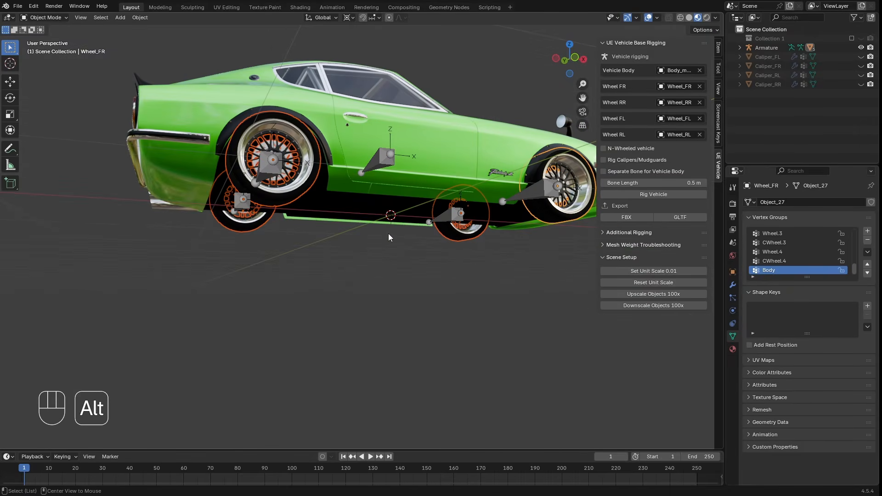
pyautogui.hotkey('alt', 'g')
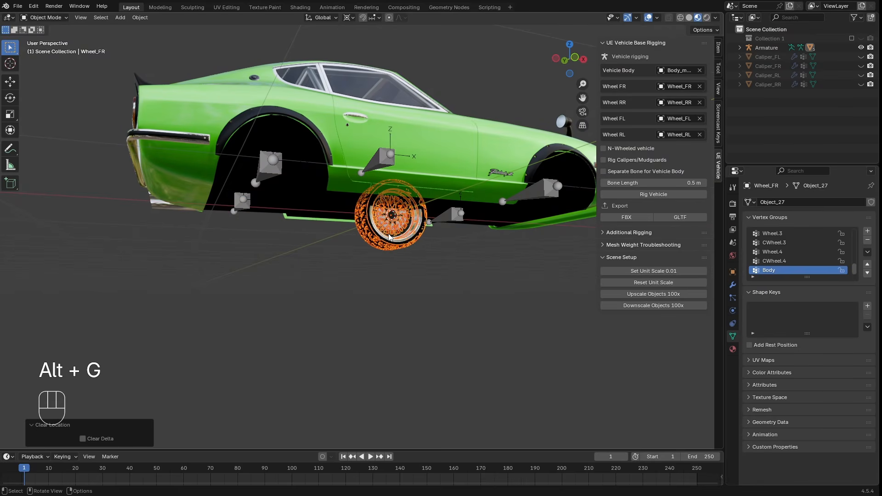
pyautogui.click(679, 217)
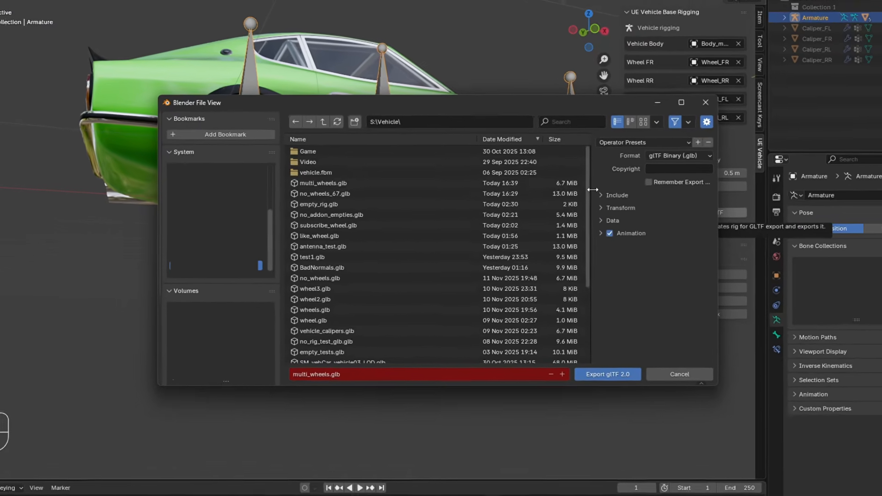
pyautogui.click(579, 202)
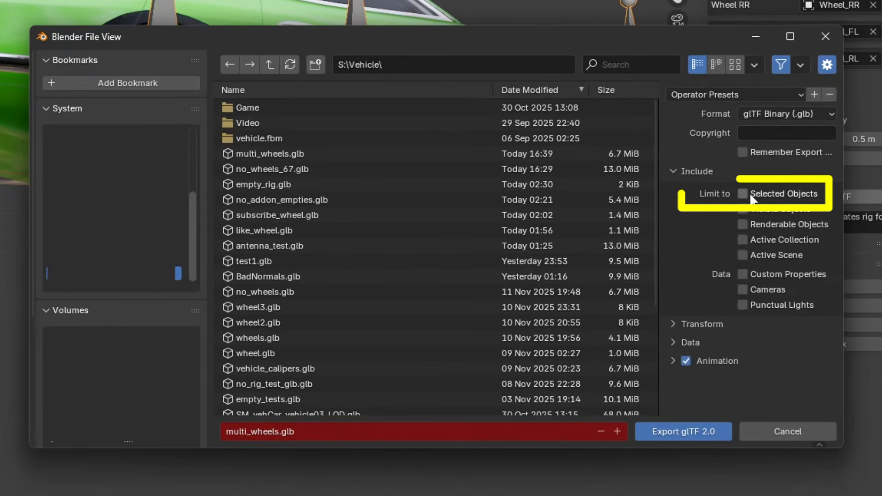
pyautogui.click(684, 342)
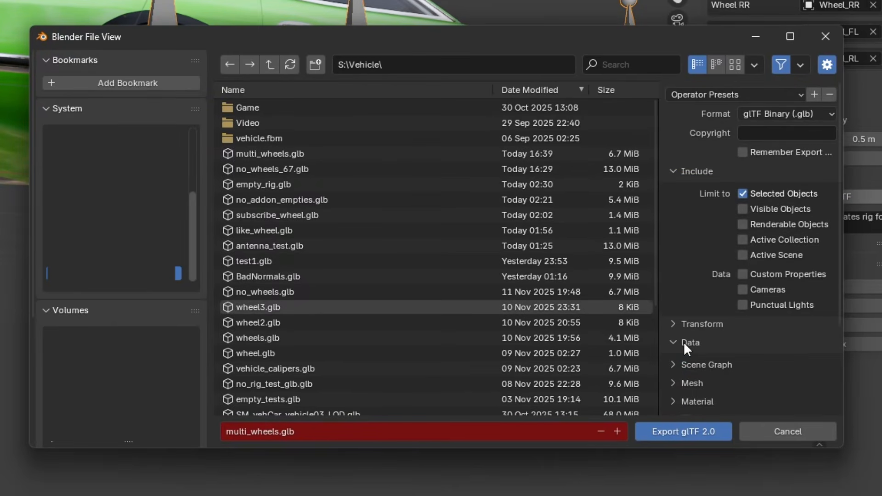
pyautogui.scroll(-5, 691, 332)
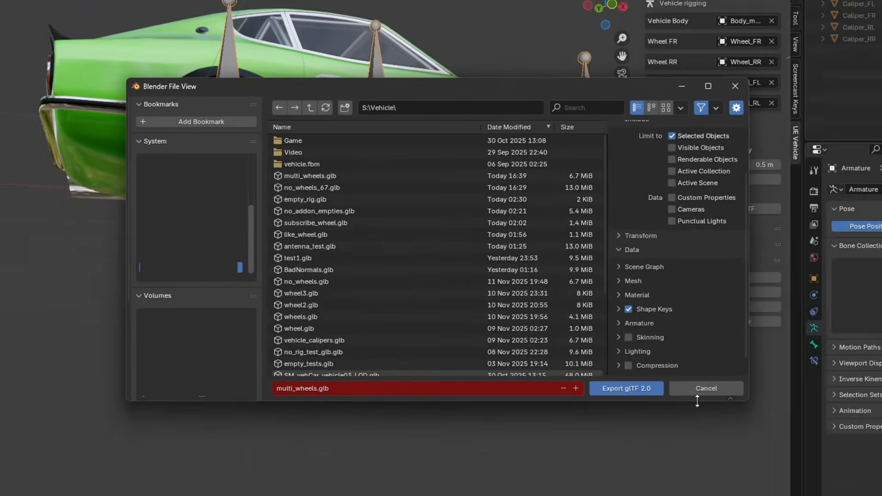
pyautogui.click(698, 388)
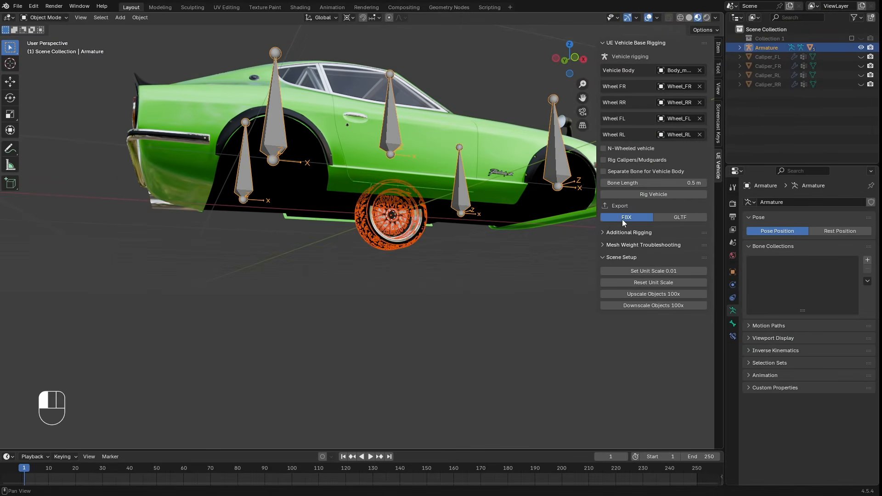
# Step: Set up the FBX export multi_wheels.fbx, limited to Selected Objects with Mesh as the object type
pyautogui.click(622, 217)
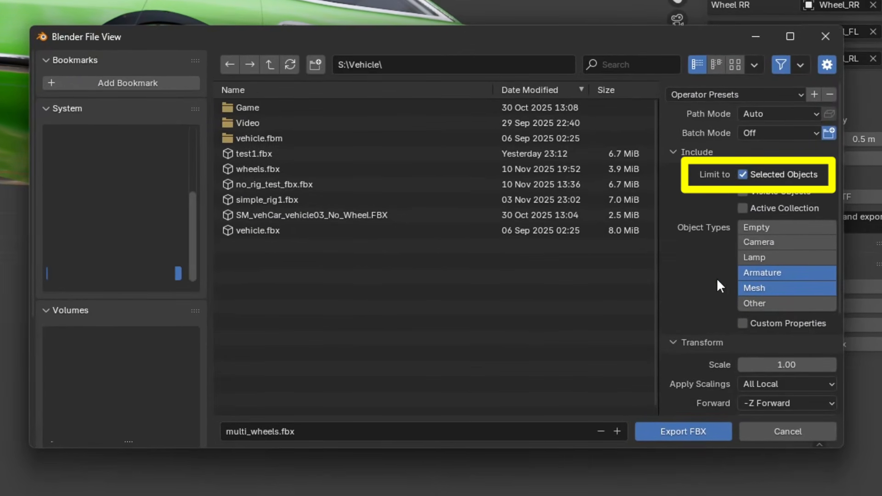
pyautogui.click(753, 286)
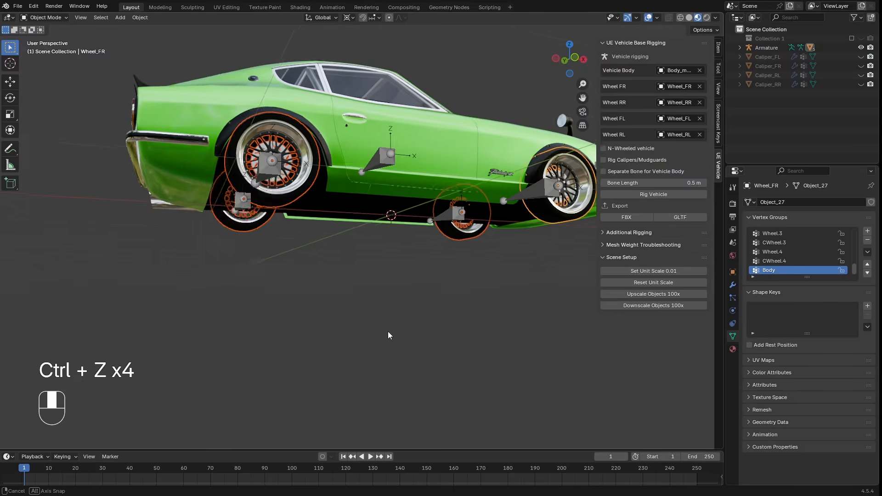
# Step: Select a single wheel on its own and clear its location to place it at the origin
pyautogui.moveTo(388, 332); pyautogui.dragTo(302, 316, button='middle')
pyautogui.click(274, 239)
pyautogui.moveTo(299, 242)
pyautogui.keyDown('shift'); pyautogui.mouseDown(button='middle')
pyautogui.moveTo(272, 256)
pyautogui.moveTo(275, 269)
pyautogui.moveTo(296, 253)
pyautogui.mouseUp(button='middle'); pyautogui.keyUp('shift')
pyautogui.hotkey('alt', 'g')
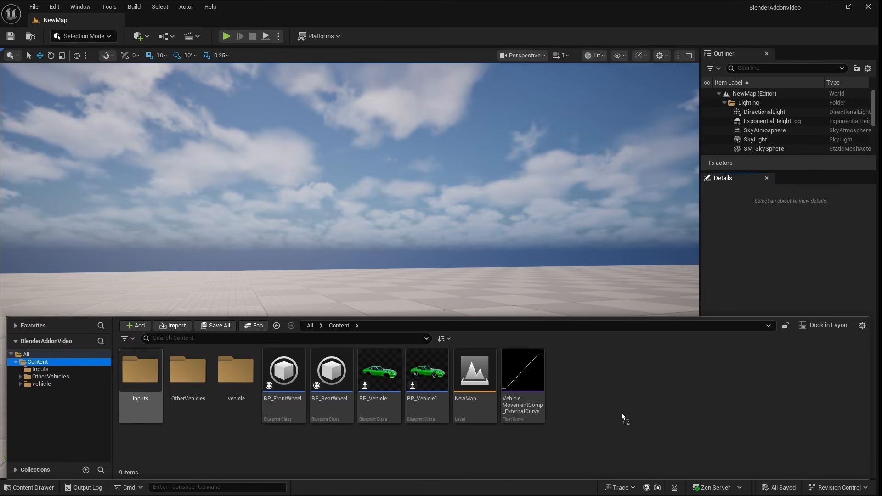
# Step: Switch to Unreal Engine, import 4_wheels into the Content folder and inspect the imported wheel static meshes
pyautogui.moveTo(621, 413); pyautogui.dragTo(621, 412)
pyautogui.click(564, 394)
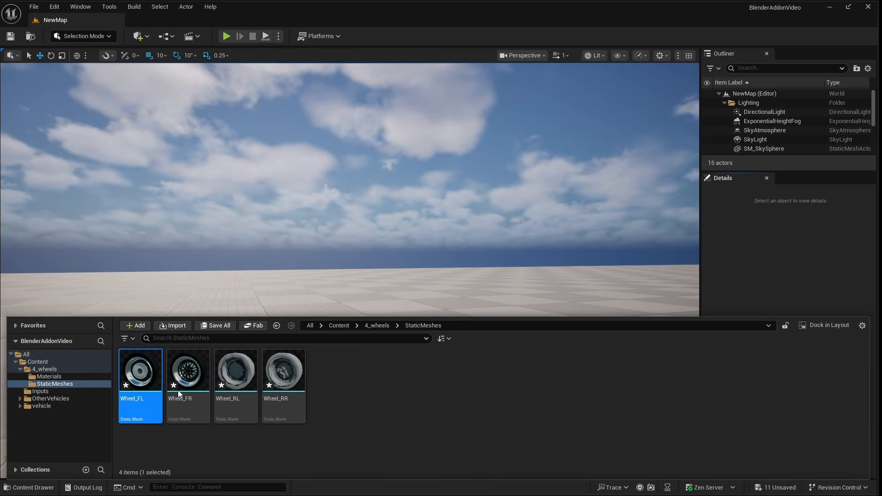
pyautogui.doubleClick(140, 369)
pyautogui.moveTo(321, 321); pyautogui.dragTo(258, 351)
pyautogui.scroll(5, 134, 390)
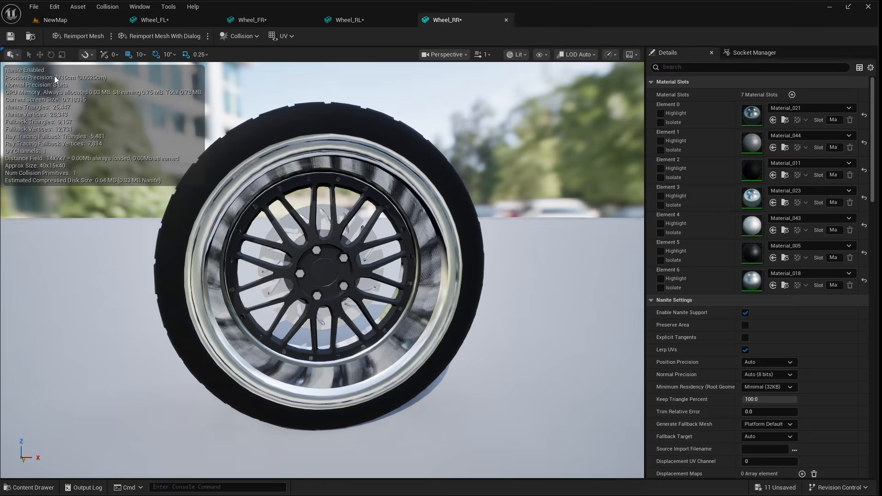
# Step: Return to the NewMap level and open the BP_Vehicle blueprint from the Content folder
pyautogui.click(55, 20)
pyautogui.click(27, 488)
pyautogui.click(46, 362)
pyautogui.doubleClick(428, 387)
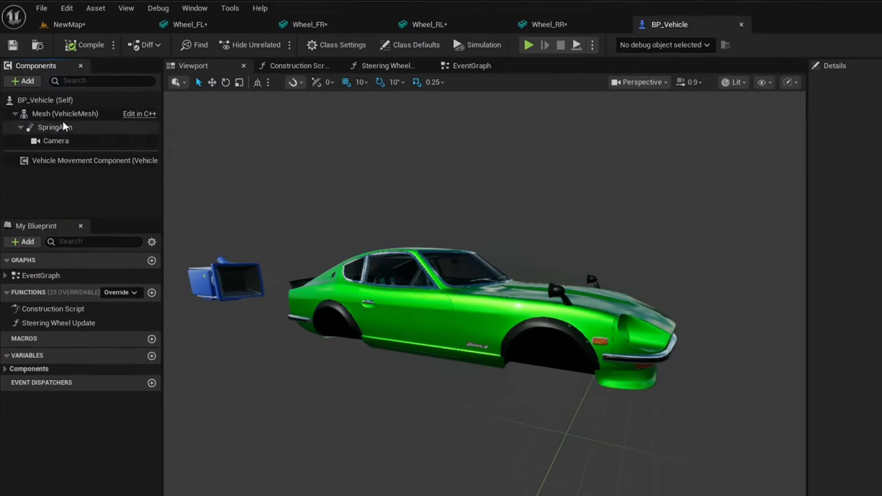
# Step: Add a Static Mesh component under the VehicleMesh component of BP_Vehicle and name it Wheel1
pyautogui.click(53, 93)
pyautogui.click(18, 65)
pyautogui.write('stat')
pyautogui.click(85, 159)
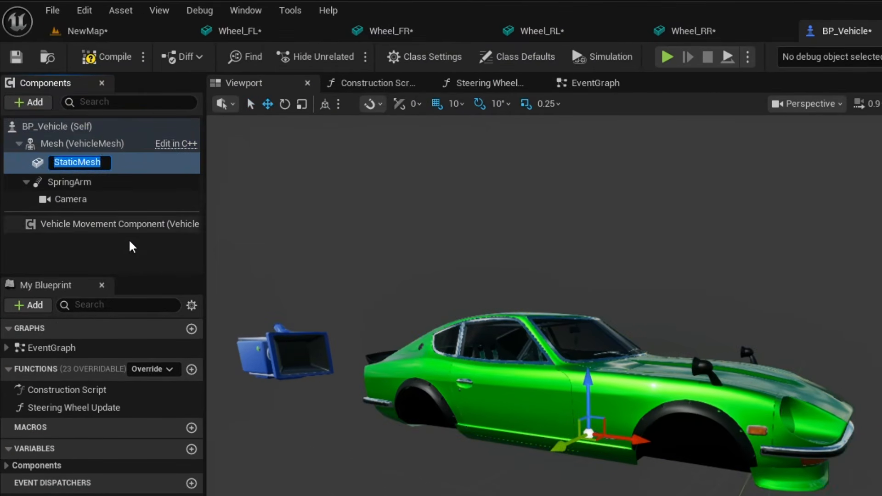
pyautogui.write('Wheel1')
pyautogui.press('Return')
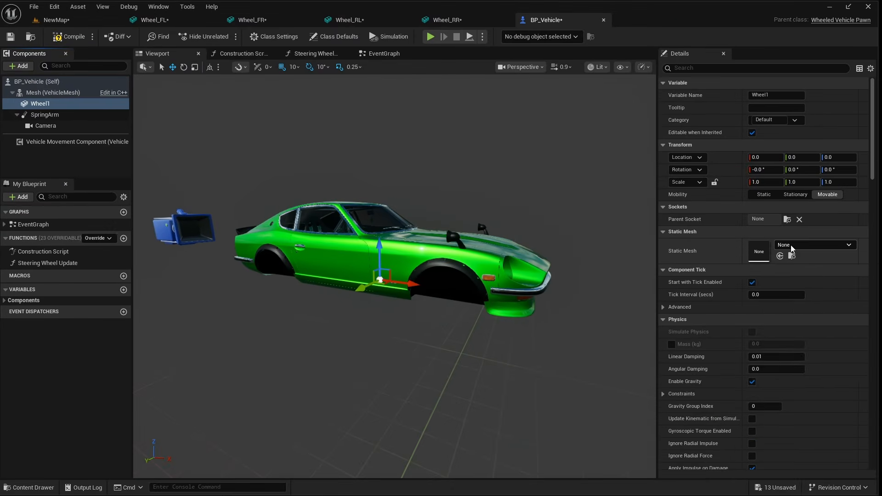
# Step: Assign the Wheel_FR static mesh to Wheel1 and set its parent socket to FR
pyautogui.click(811, 245)
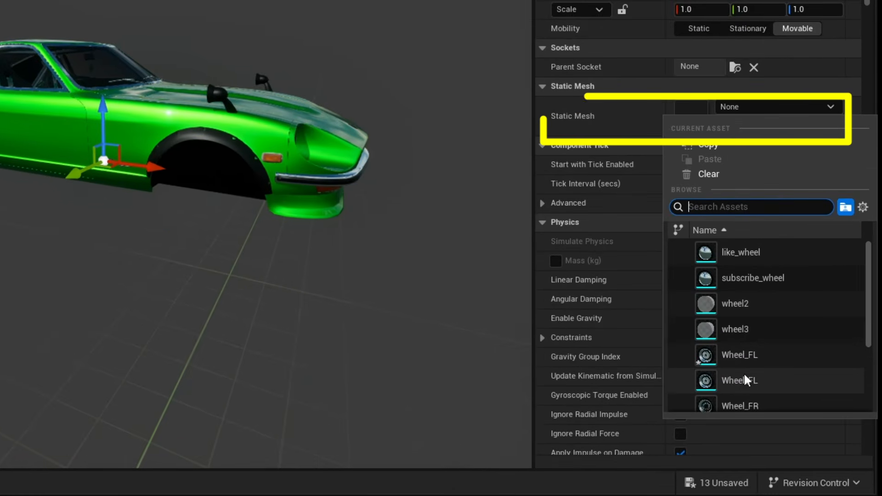
pyautogui.click(734, 404)
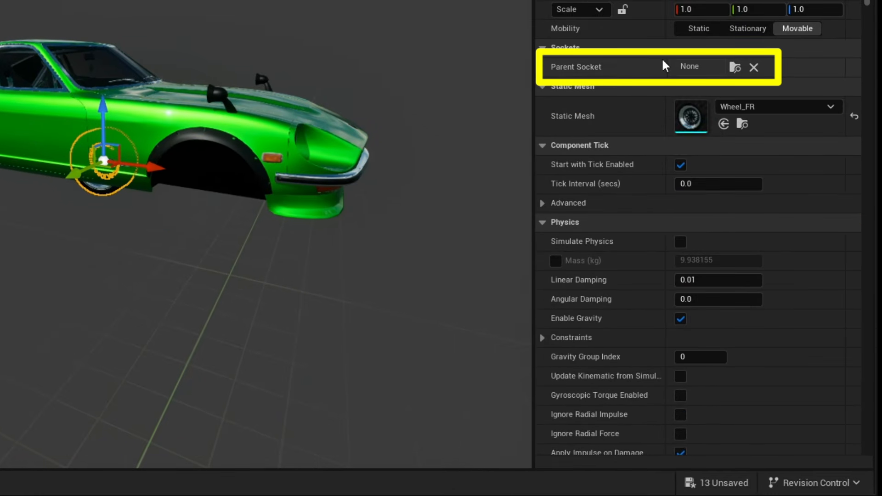
pyautogui.click(734, 67)
pyautogui.click(713, 175)
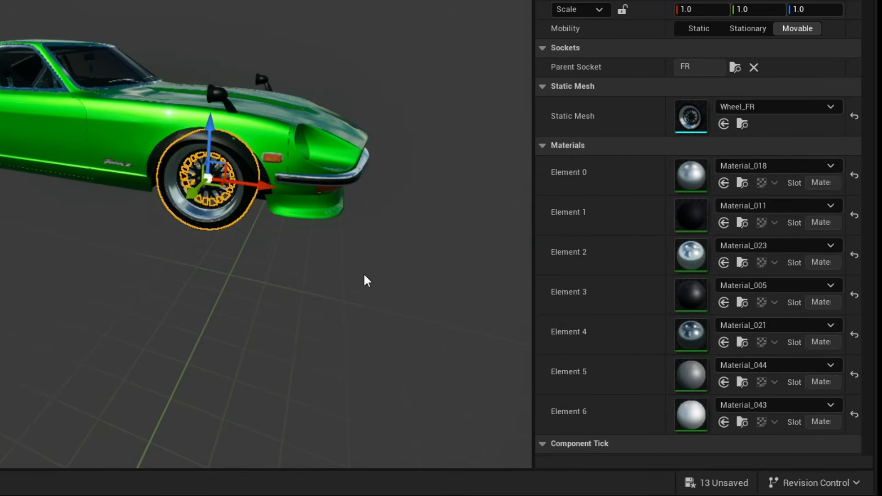
# Step: Set the collision preset of Wheel1 to NoCollision
pyautogui.moveTo(363, 274); pyautogui.dragTo(385, 271, button='right')
pyautogui.scroll(-12, 670, 186)
pyautogui.click(712, 315)
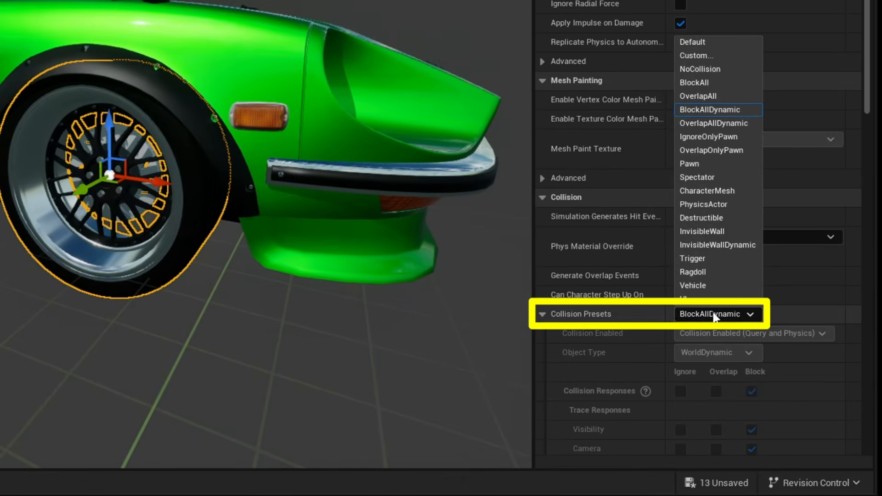
pyautogui.click(701, 74)
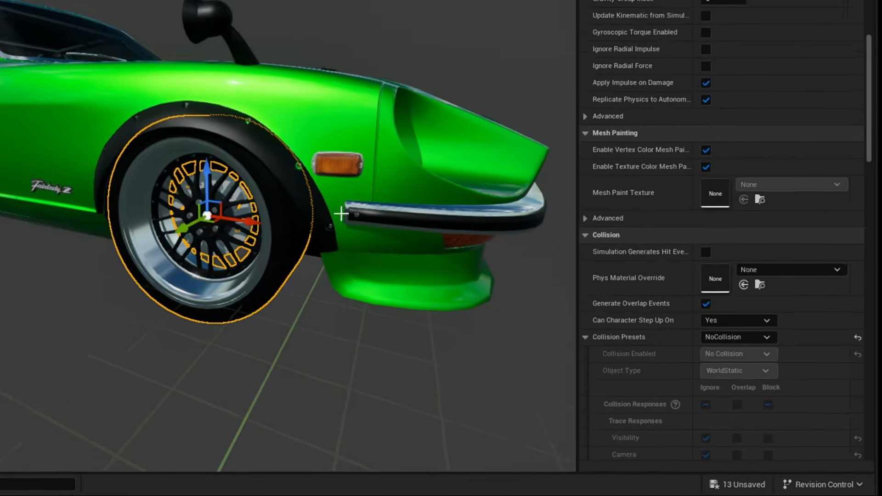
# Step: Duplicate the wheel component to make Wheel2, Wheel3 and Wheel4, and assign a parent socket to Wheel2
pyautogui.moveTo(322, 275); pyautogui.dragTo(200, 187, button='right')
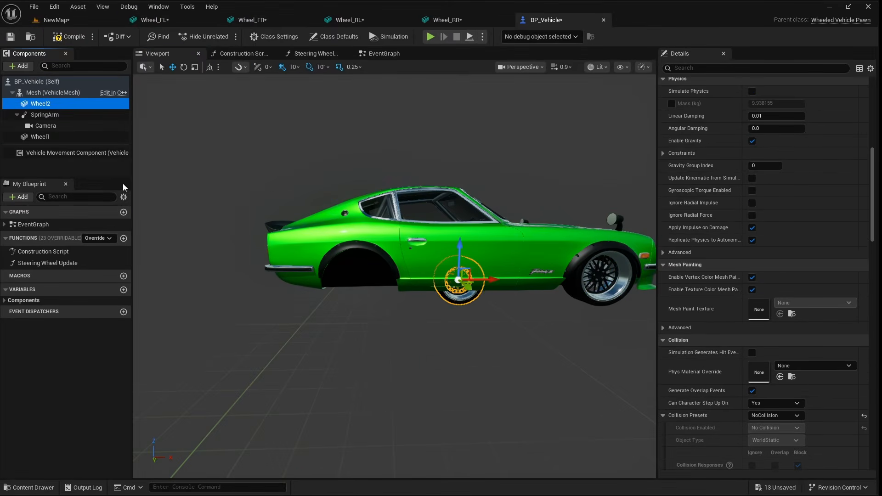
pyautogui.hotkey('ctrl', 'd')
pyautogui.hotkey('ctrl', 'd')
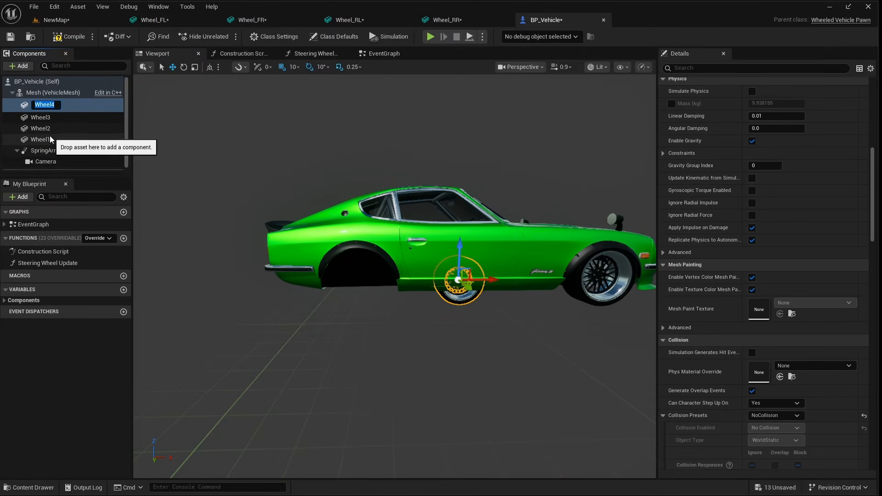
pyautogui.click(46, 126)
pyautogui.click(787, 220)
pyautogui.click(779, 265)
pyautogui.moveTo(505, 276); pyautogui.dragTo(368, 275, button='right')
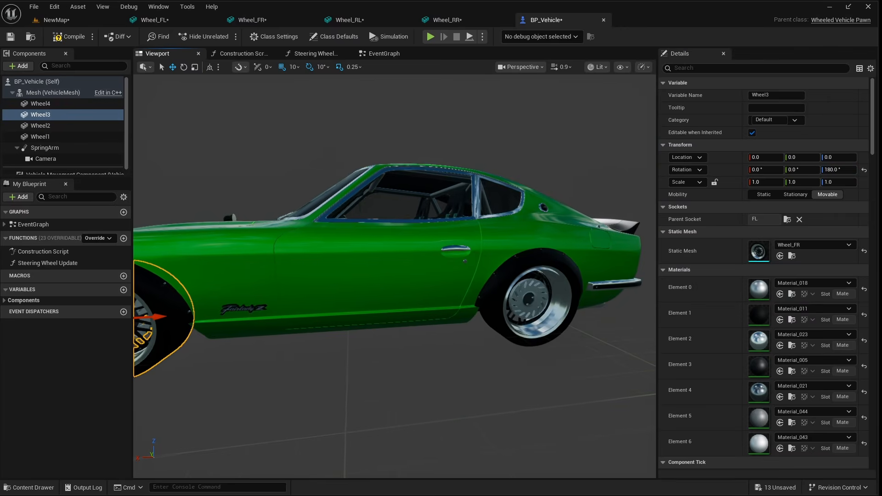
# Step: Rotate Wheel4, the rear left wheel, 180° about Z so its rim faces outward
pyautogui.click(536, 296)
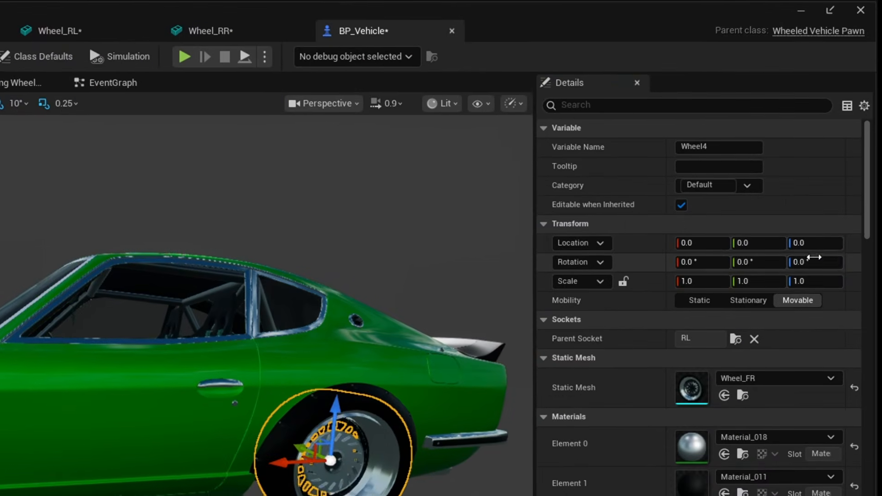
pyautogui.click(815, 259)
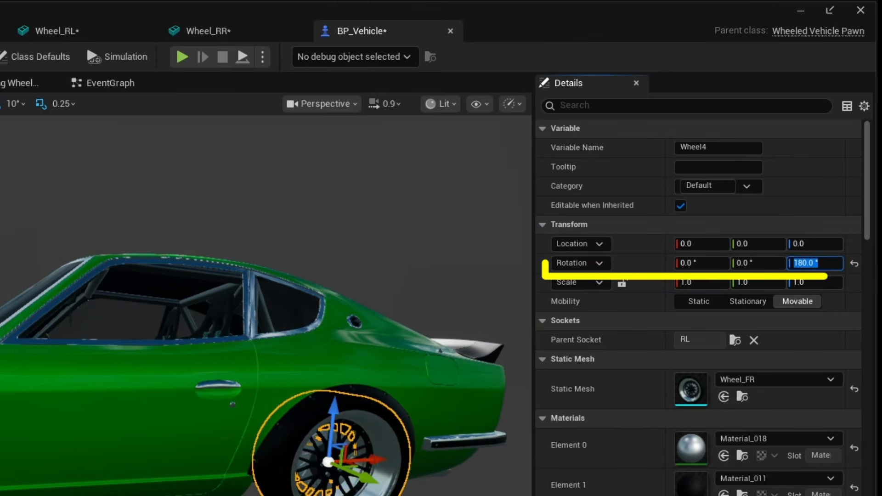
pyautogui.scroll(-3, 331, 275)
pyautogui.moveTo(276, 275); pyautogui.dragTo(344, 289, button='right')
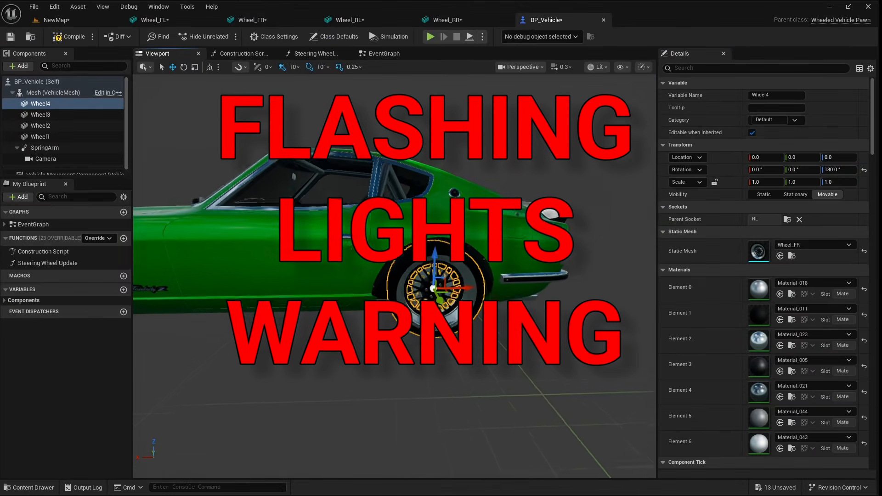
pyautogui.moveTo(459, 378); pyautogui.dragTo(504, 385, button='right')
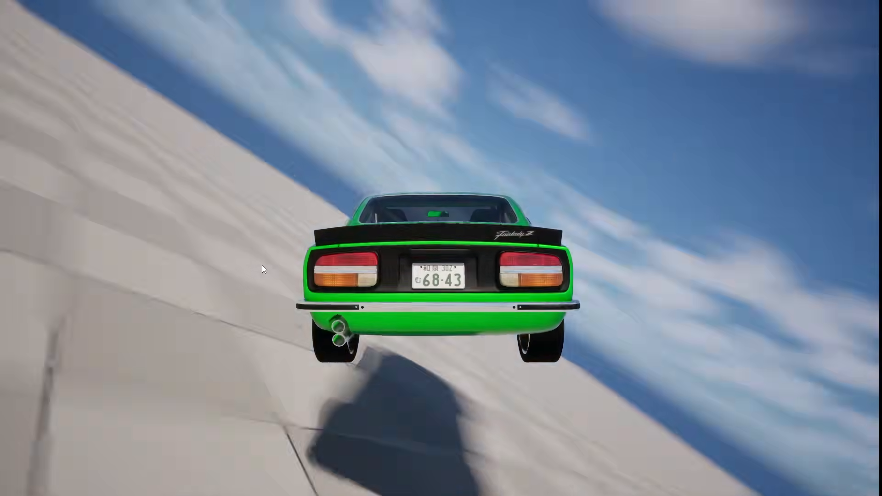
# Step: Replace the static mesh of Wheel3, the front left wheel, with subscribe_wheel
pyautogui.click(262, 267)
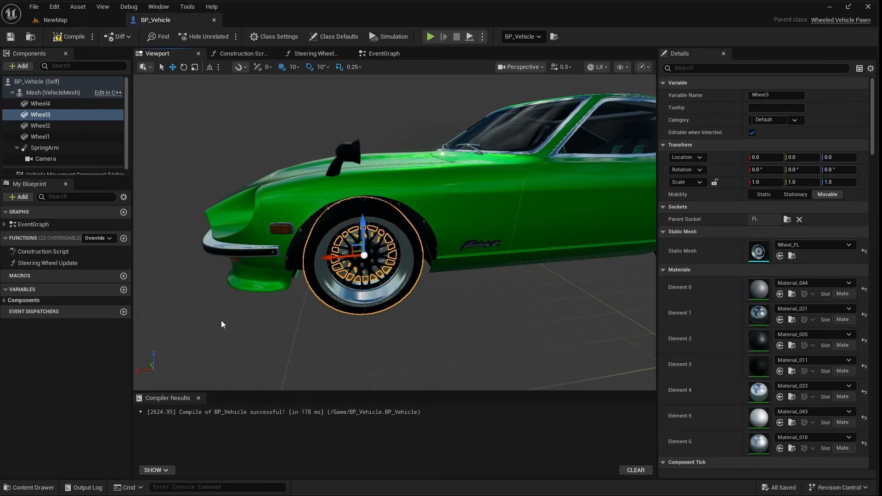
pyautogui.press('s')
pyautogui.moveTo(221, 325); pyautogui.dragTo(267, 317, button='right')
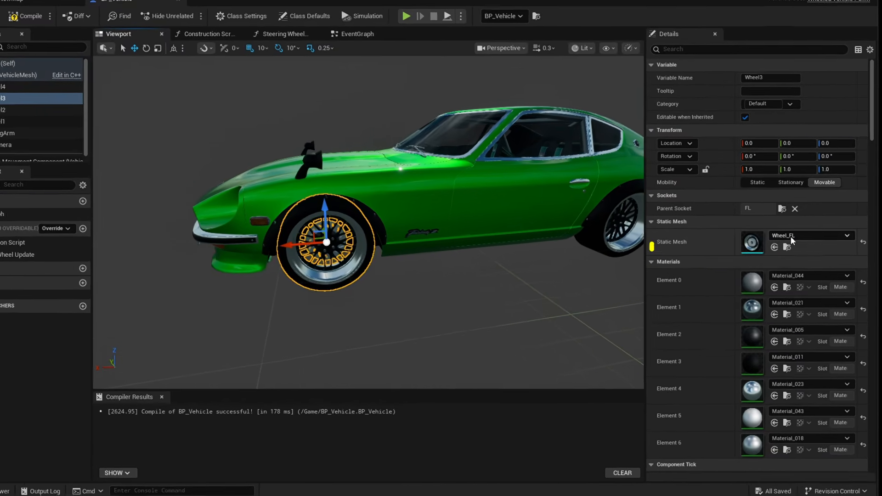
pyautogui.click(794, 245)
pyautogui.write('subs')
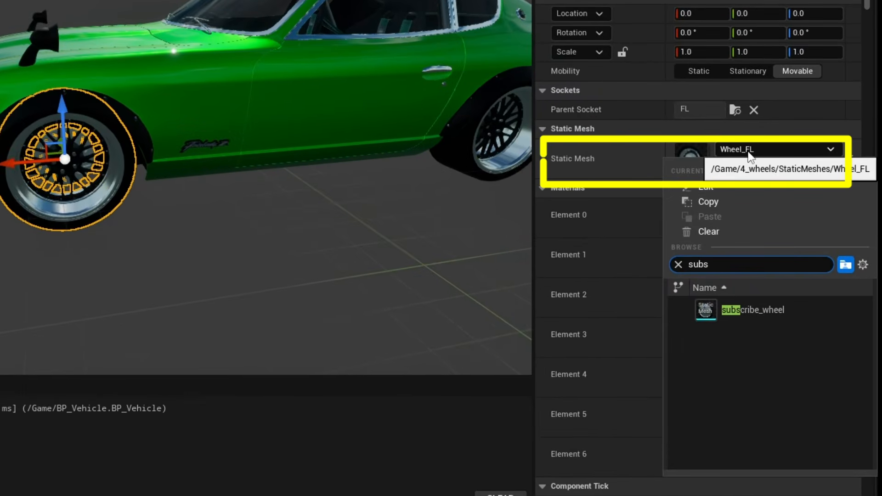
pyautogui.click(748, 310)
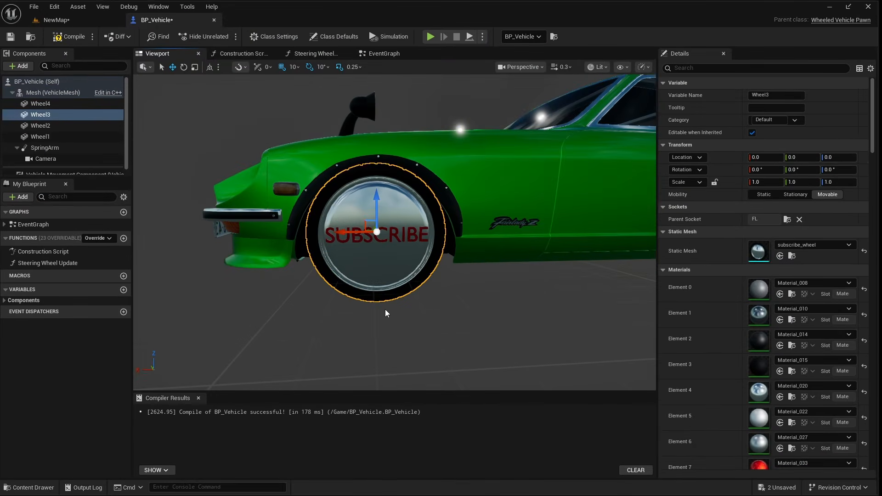
# Step: Open the event graph and select the Debug Key 1 nodes that set like_wheel on all four wheels
pyautogui.click(384, 53)
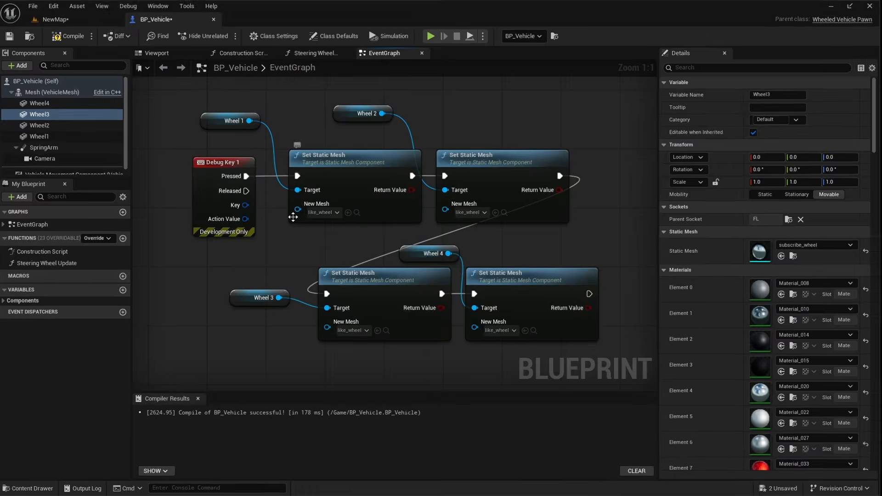
pyautogui.moveTo(140, 82); pyautogui.dragTo(595, 352)
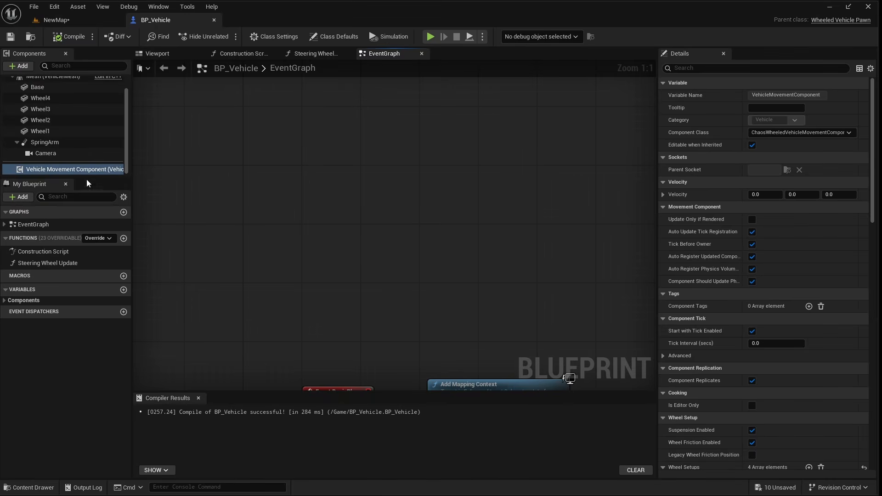
# Step: Place a Vehicle Movement Component reference in the event graph and search its available actions for "wheel"
pyautogui.moveTo(68, 170); pyautogui.dragTo(225, 172)
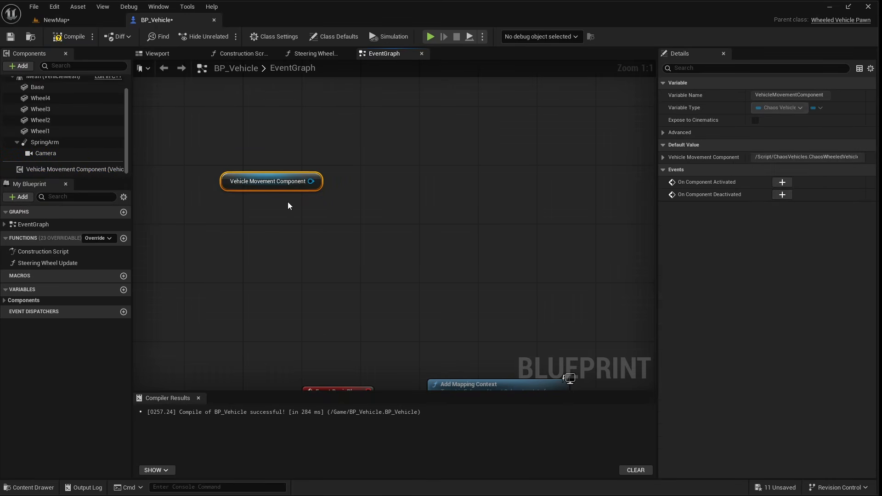
pyautogui.moveTo(384, 175); pyautogui.dragTo(384, 176)
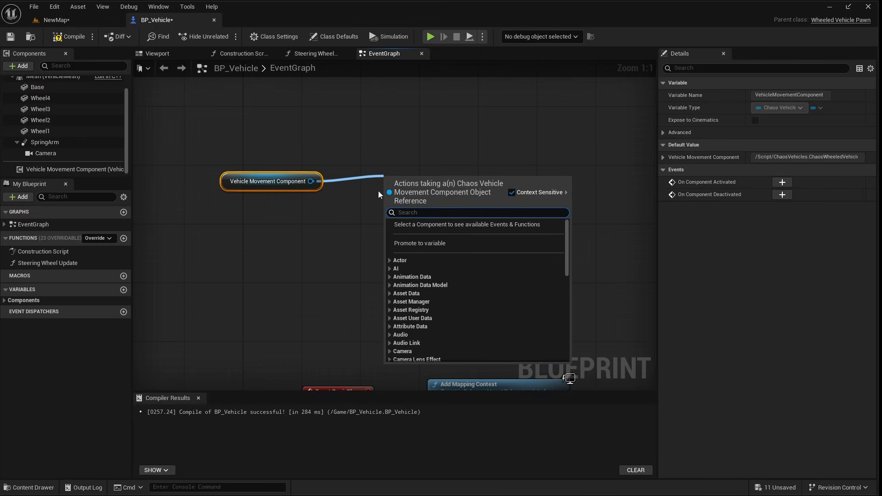
pyautogui.write('wheel')
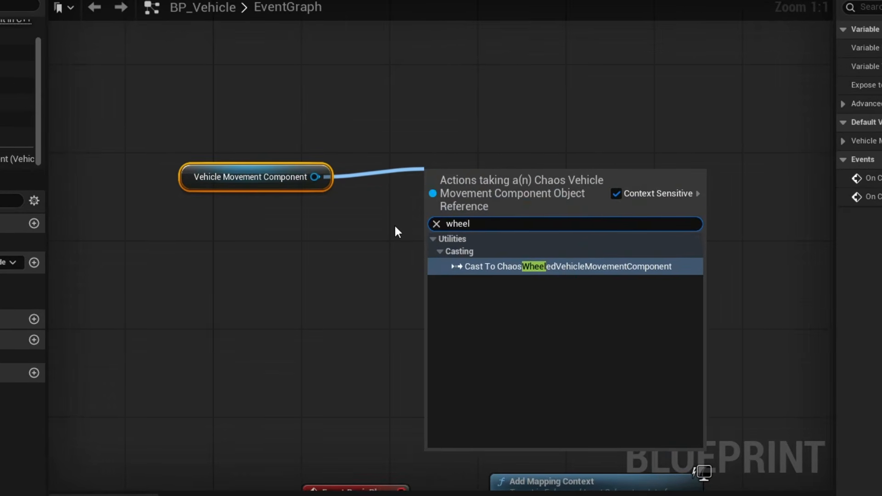
# Step: Search the Vehicle Movement Component's available actions for radius, size, engine and rotation functions
pyautogui.hotkey('ctrl', 'a')
pyautogui.press('BackSpace')
pyautogui.write('radiu')
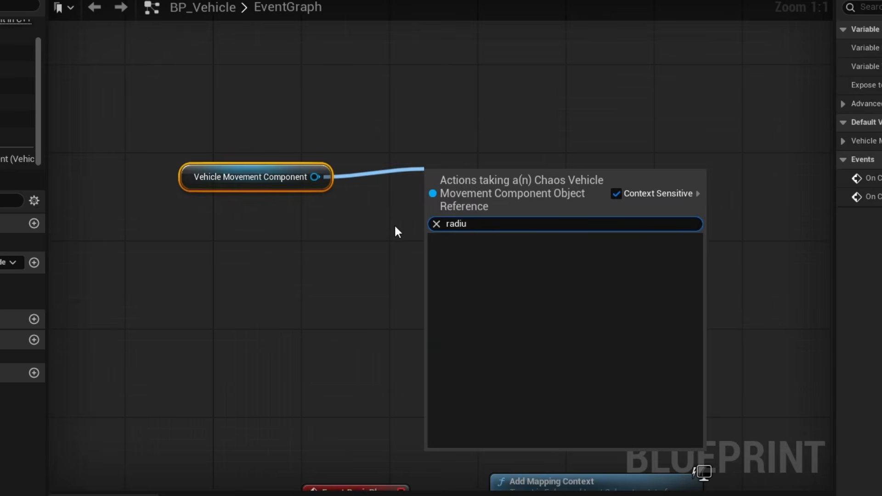
pyautogui.hotkey('ctrl', 'a')
pyautogui.press('BackSpace')
pyautogui.write('size')
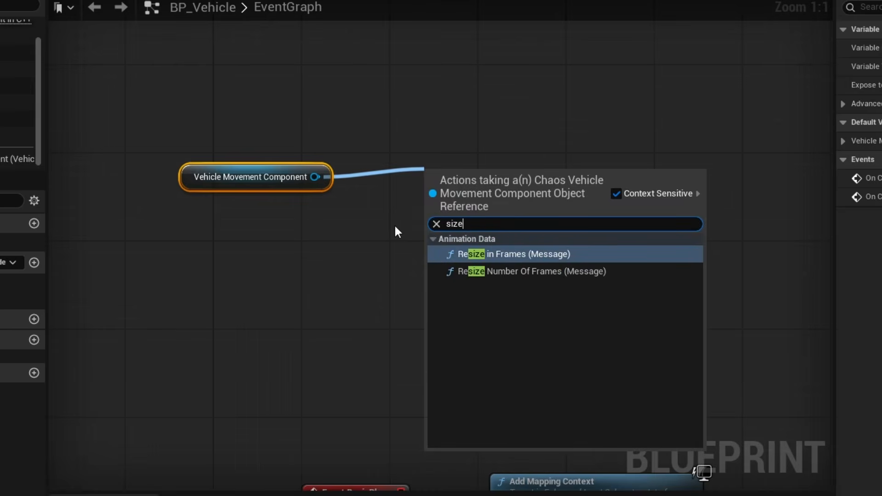
pyautogui.hotkey('ctrl', 'a')
pyautogui.press('BackSpace')
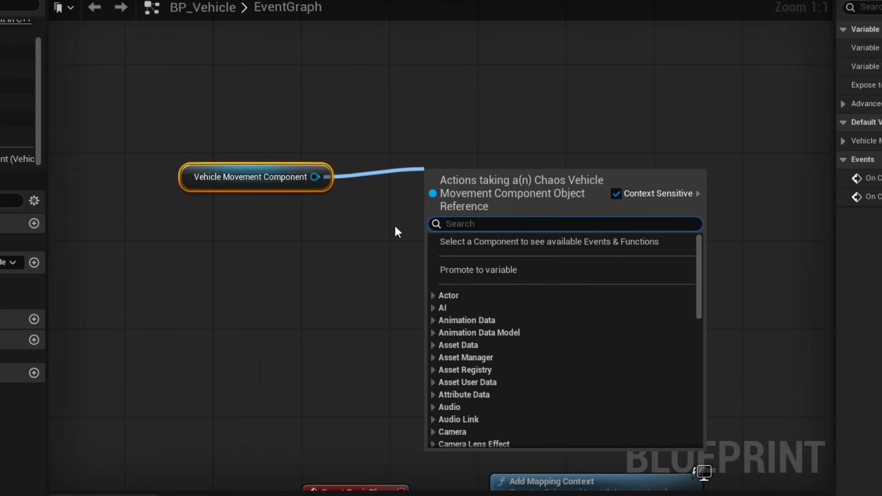
pyautogui.write('engine')
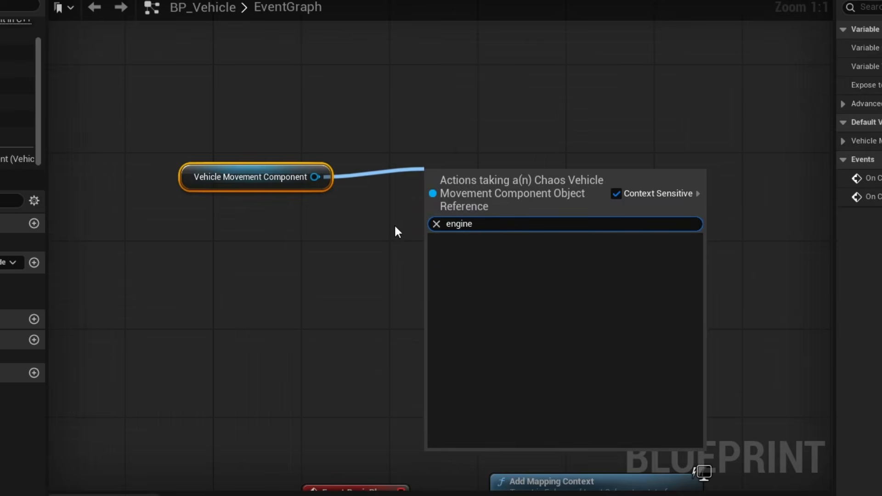
pyautogui.hotkey('ctrl', 'a')
pyautogui.write('rota')
pyautogui.press('BackSpace')
pyautogui.press('BackSpace')
pyautogui.press('BackSpace')
pyautogui.press('BackSpace')
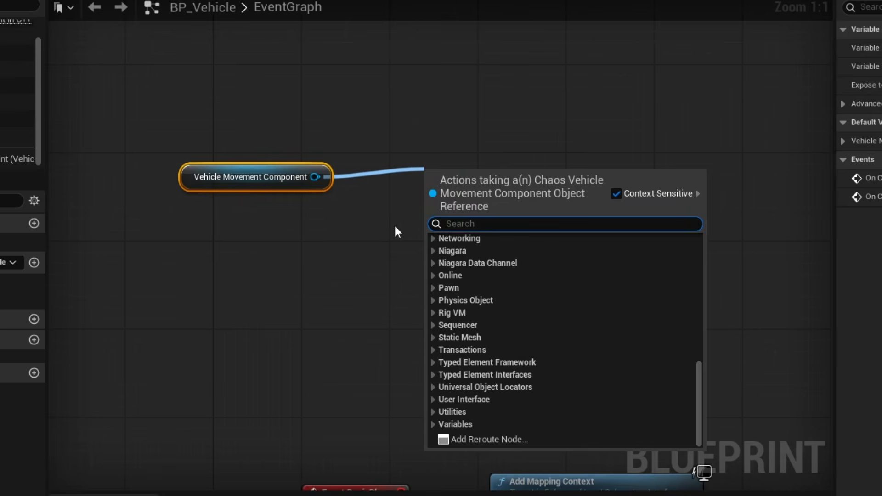
# Step: Add a Cast To ChaosWheeledVehicleMovementComponent node fed by the Vehicle Movement Component reference
pyautogui.write('cha')
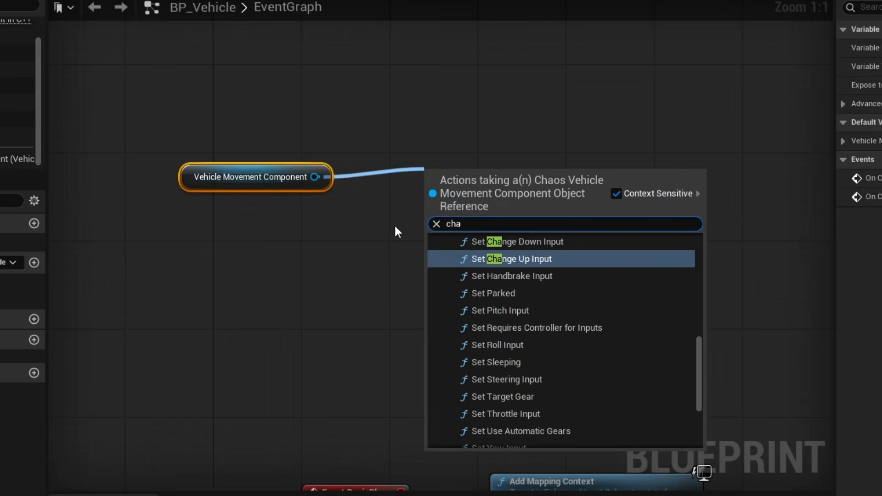
pyautogui.write('os wgt')
pyautogui.press('BackSpace')
pyautogui.press('BackSpace')
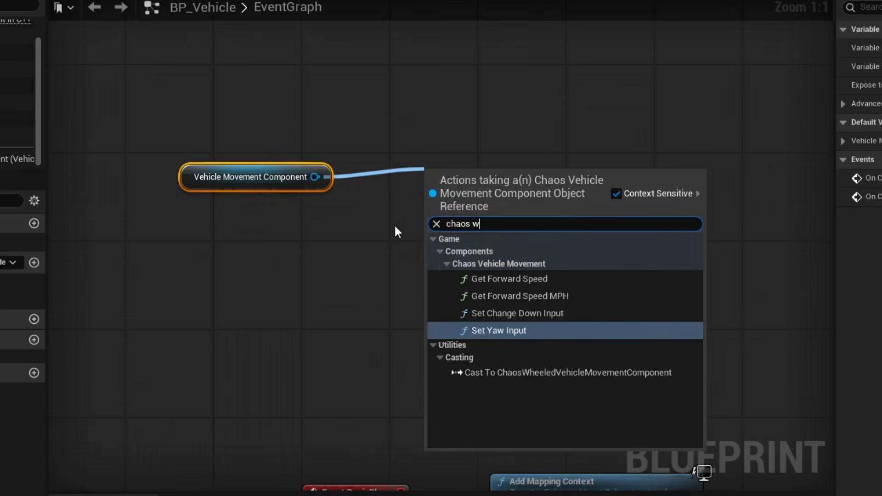
pyautogui.write('he')
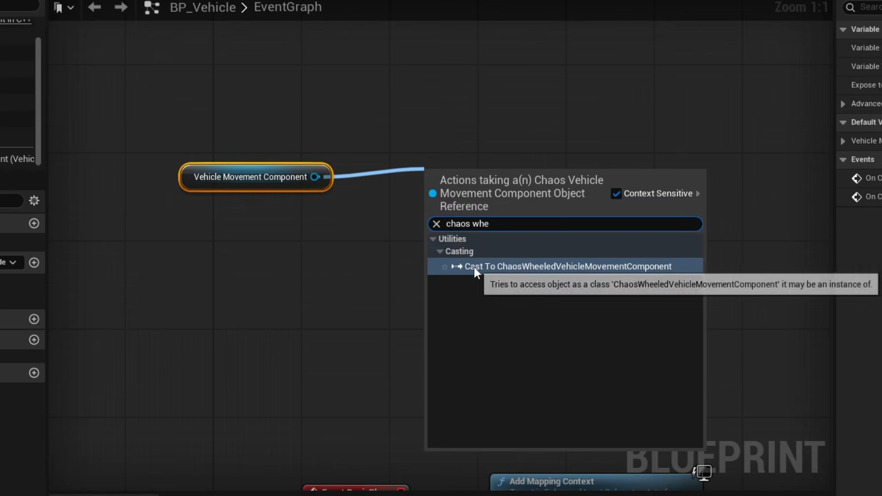
pyautogui.click(474, 267)
pyautogui.moveTo(459, 325); pyautogui.dragTo(266, 321, button='right')
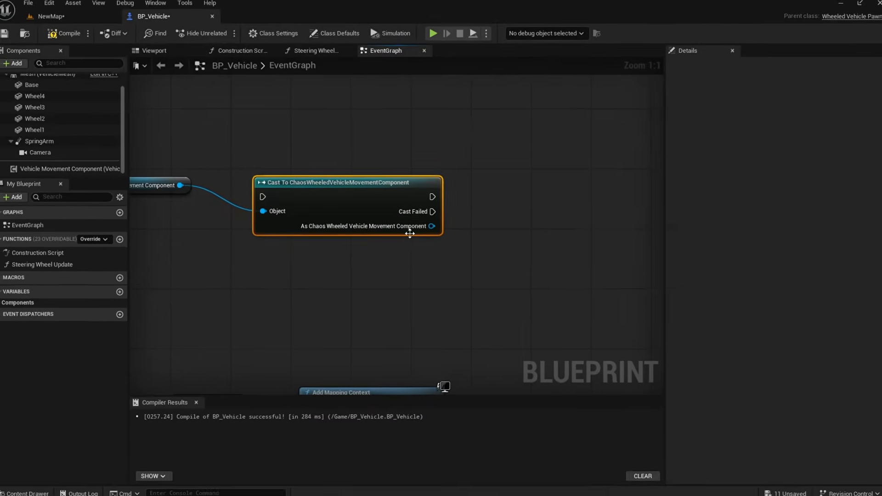
# Step: Search the actions available from the cast's Chaos Wheeled Vehicle Movement Component output for "wheel"
pyautogui.moveTo(432, 226); pyautogui.dragTo(485, 233)
pyautogui.write('whe')
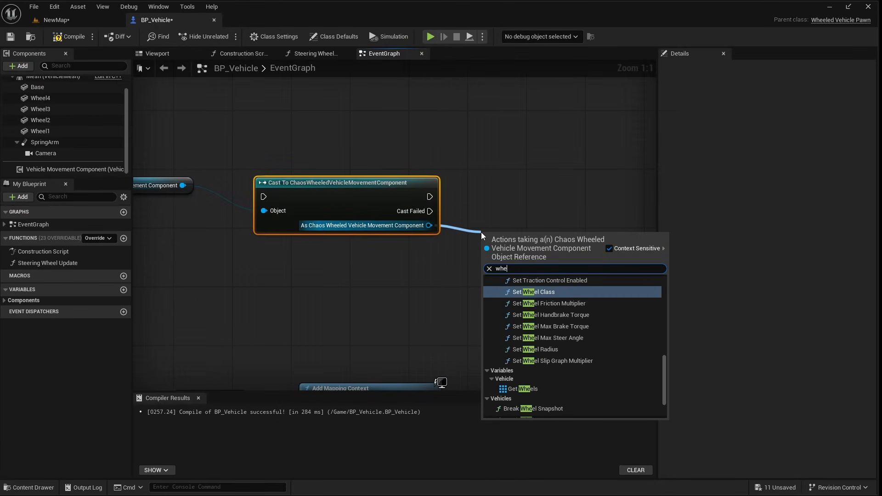
pyautogui.write('el')
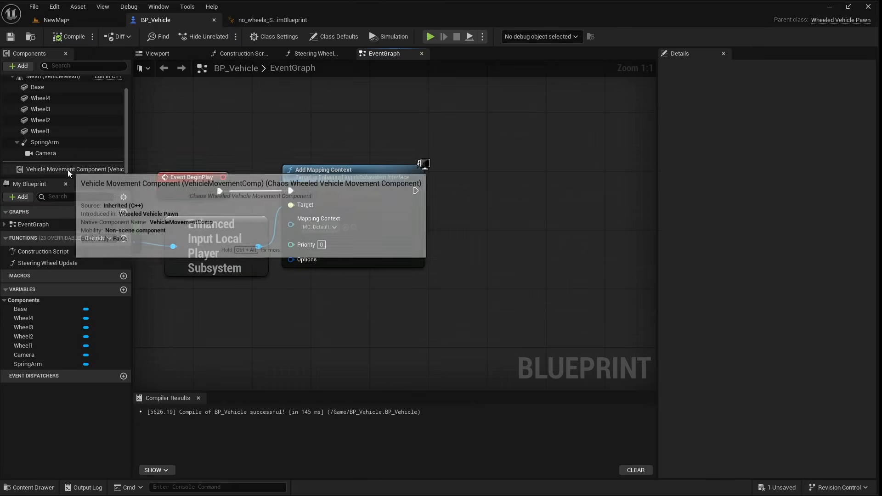
# Step: Beside the Event BeginPlay nodes, add a Vehicle Movement Component reference and cast it to ChaosWheeledVehicleMovementComponent
pyautogui.moveTo(68, 170); pyautogui.dragTo(335, 119)
pyautogui.moveTo(423, 120); pyautogui.dragTo(459, 171)
pyautogui.write('cast to whe')
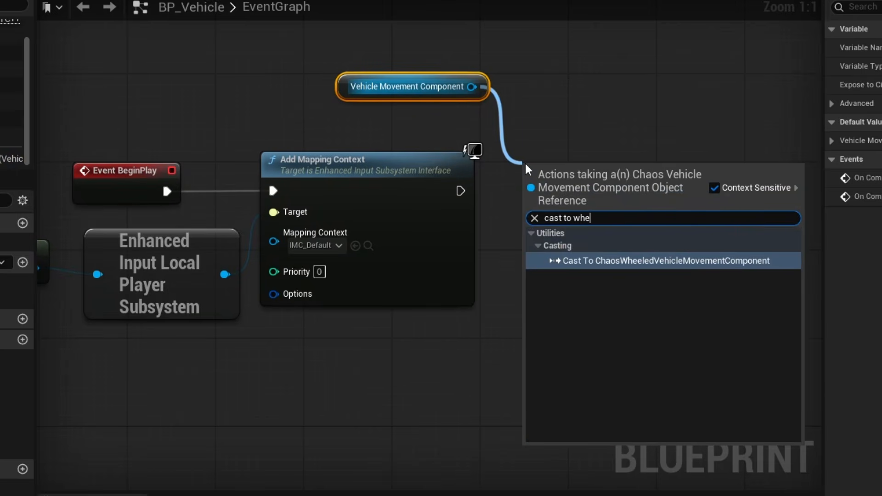
pyautogui.click(601, 260)
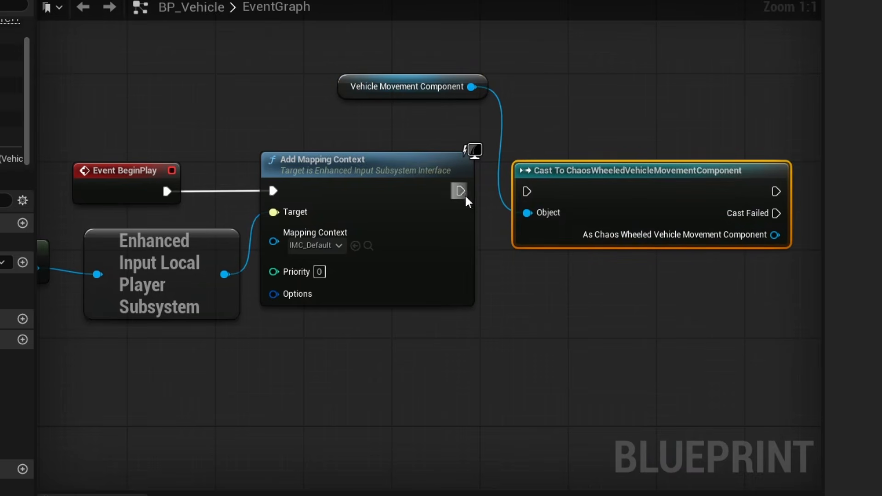
# Step: Run the cast after Add Mapping Context and promote its component output to a variable set by the cast
pyautogui.moveTo(543, 236); pyautogui.dragTo(322, 244, button='right')
pyautogui.moveTo(552, 242); pyautogui.dragTo(620, 221)
pyautogui.click(661, 317)
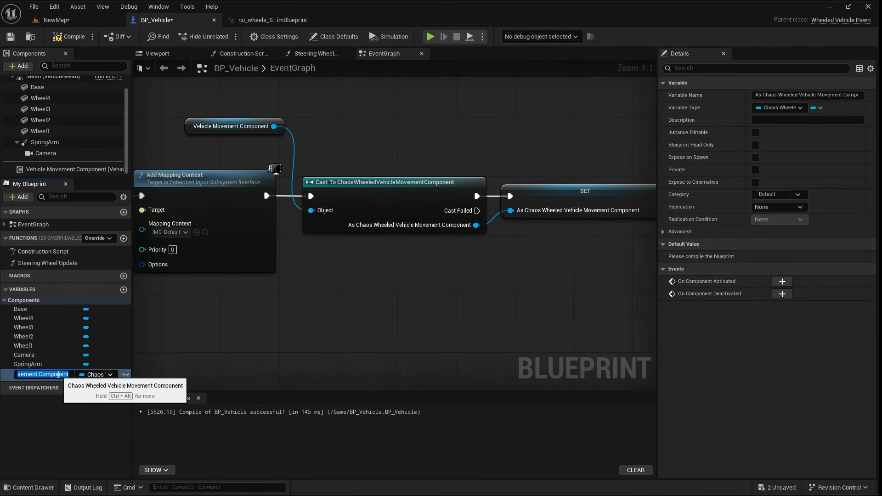
# Step: Rename the variable promoted from the cast as Chaos Wheeled Vehicle Movement Component
pyautogui.press('Delete')
pyautogui.press('Delete')
pyautogui.press('Delete')
pyautogui.press('Return')
# Step: Beside the Set Static Mesh nodes, place a Chaos Wheeled Vehicle Movement Component getter and add a Set Wheel Radius node from it
pyautogui.moveTo(455, 318); pyautogui.dragTo(401, 297, button='right')
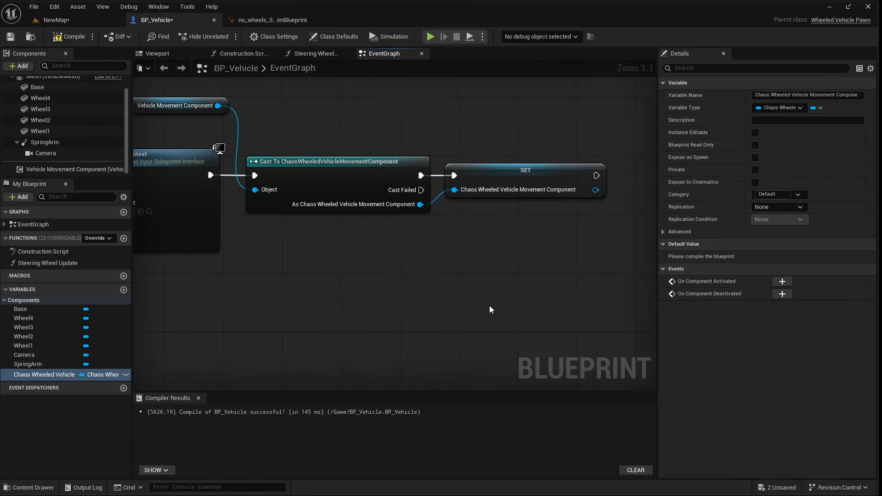
pyautogui.moveTo(507, 317); pyautogui.dragTo(337, 183, button='right')
pyautogui.moveTo(411, 213); pyautogui.dragTo(208, 183, button='right')
pyautogui.scroll(-3, 207, 183)
pyautogui.moveTo(609, 158); pyautogui.dragTo(403, 166, button='right')
pyautogui.scroll(2, 390, 194)
pyautogui.moveTo(276, 234); pyautogui.dragTo(379, 104)
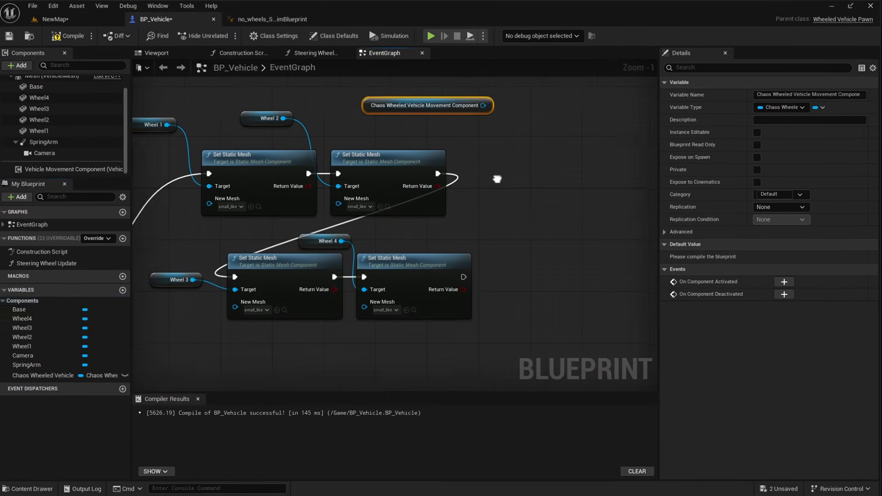
pyautogui.moveTo(497, 108); pyautogui.dragTo(511, 169)
pyautogui.write('set wheel ra')
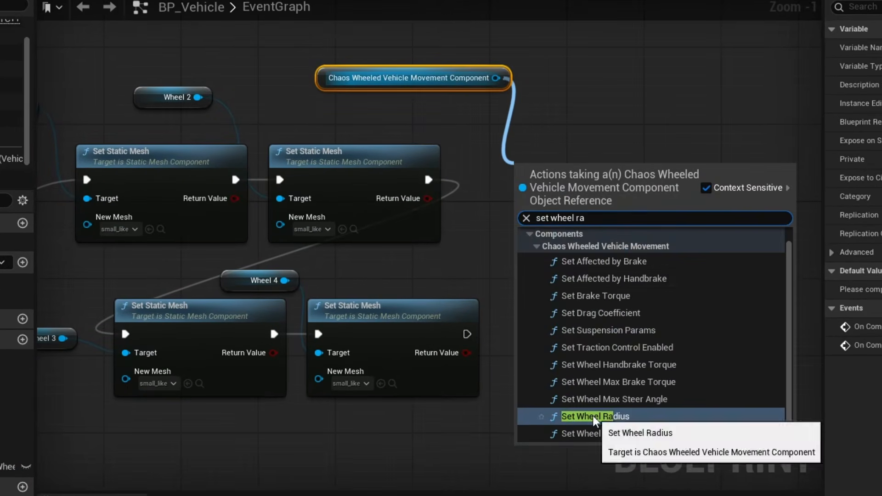
pyautogui.click(562, 416)
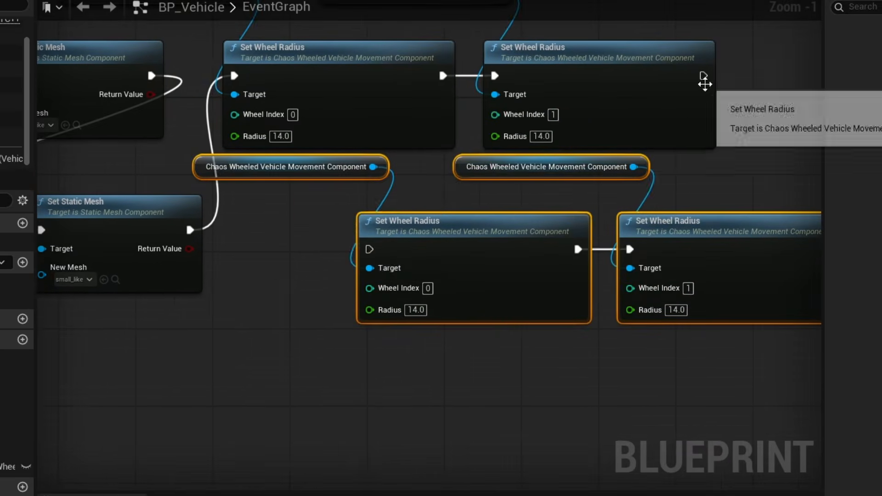
pyautogui.moveTo(193, 349); pyautogui.dragTo(207, 409, button='right')
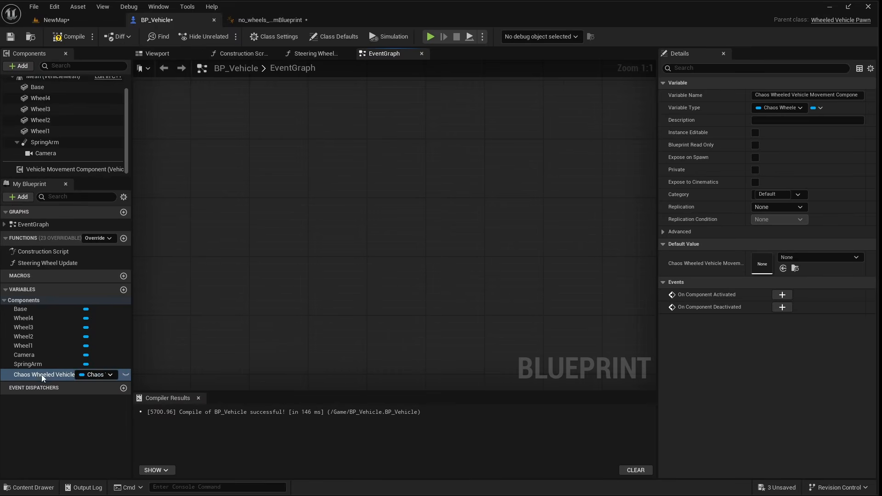
# Step: In an empty graph area, place another Chaos Wheeled Vehicle Movement Component getter and add a Get Engine Rotation Speed node from it
pyautogui.keyDown('ctrl'); pyautogui.moveTo(43, 378); pyautogui.dragTo(236, 201); pyautogui.keyUp('ctrl')
pyautogui.moveTo(364, 206); pyautogui.dragTo(414, 247)
pyautogui.write('get engi')
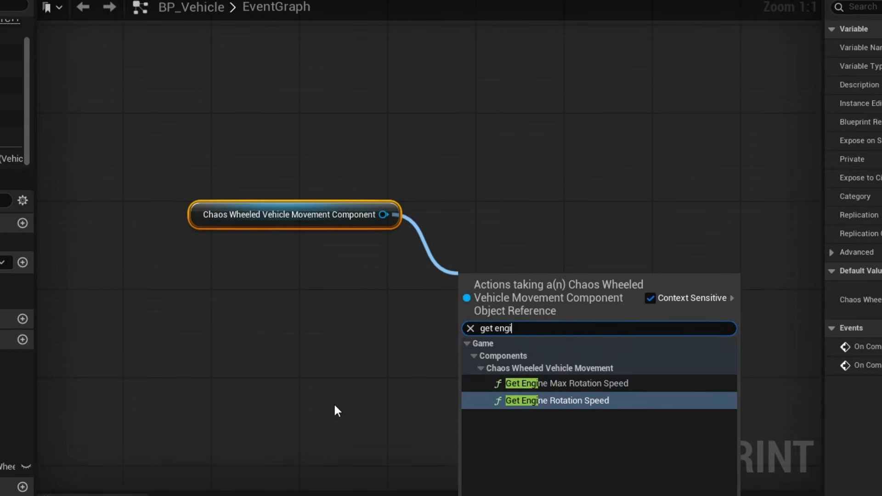
pyautogui.write('ne rot')
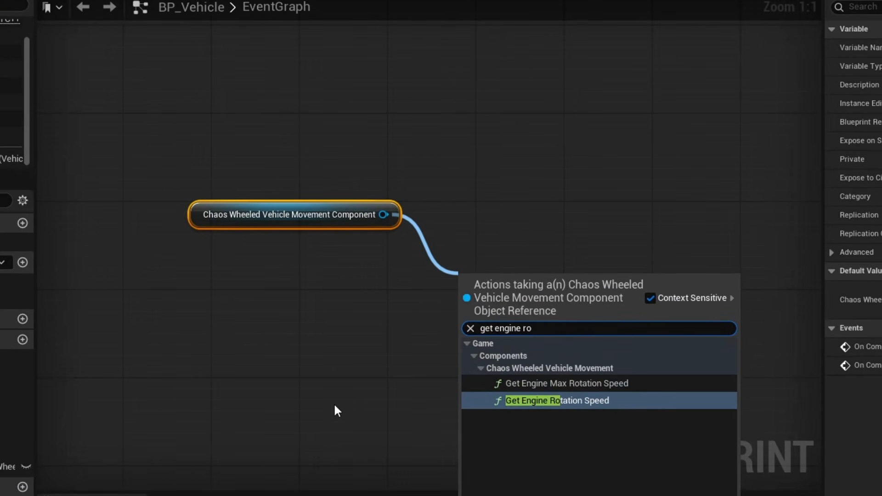
pyautogui.click(563, 400)
pyautogui.moveTo(502, 282); pyautogui.dragTo(470, 195)
# Step: Examine the "get" and "set" actions available from the Chaos Wheeled Vehicle Movement Component reference
pyautogui.moveTo(382, 215); pyautogui.dragTo(405, 352)
pyautogui.write('get')
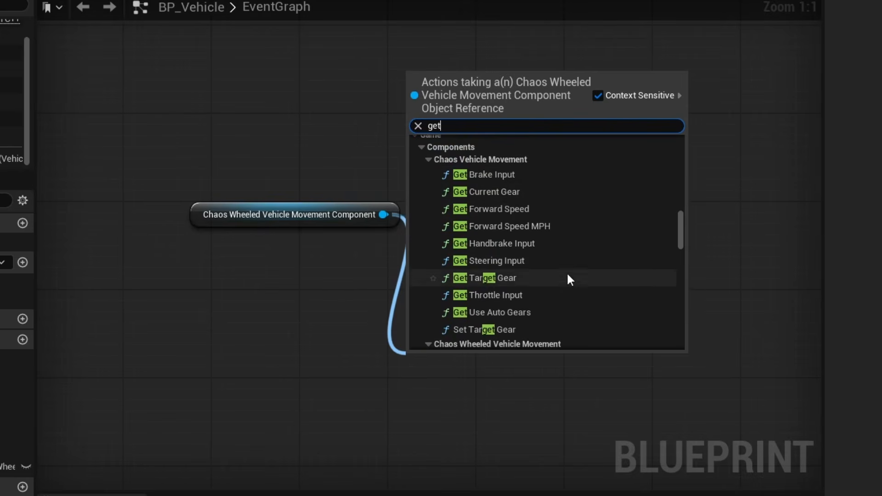
pyautogui.scroll(-3, 569, 255)
pyautogui.scroll(-6, 569, 254)
pyautogui.press('BackSpace')
pyautogui.press('BackSpace')
pyautogui.press('BackSpace')
pyautogui.write('set')
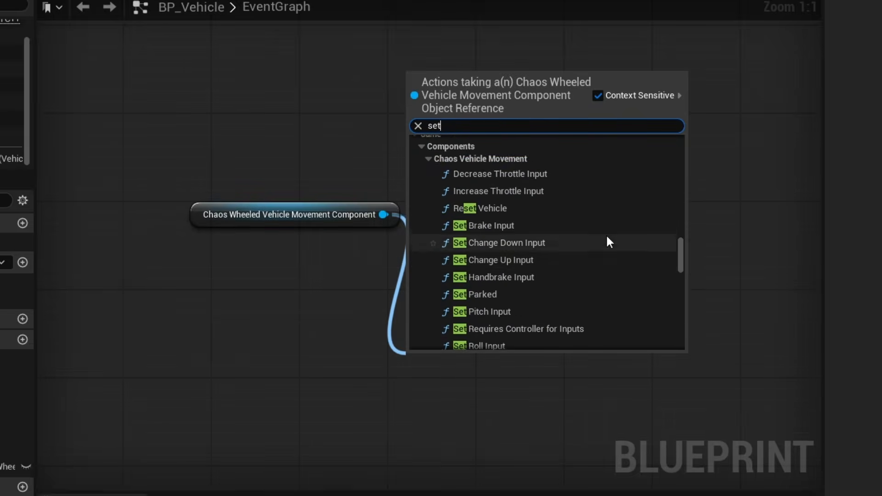
pyautogui.scroll(-5, 605, 234)
pyautogui.scroll(-8, 557, 326)
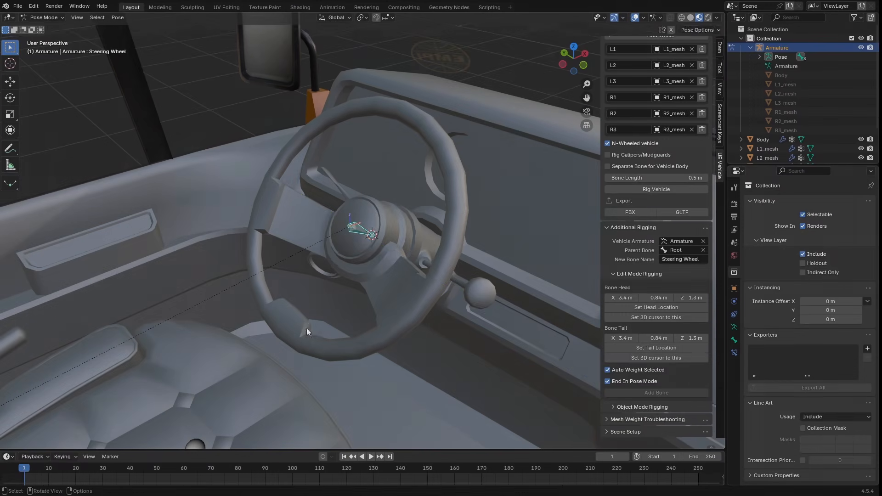
# Step: In Blender, rotate the Steering Wheel bone about its local Y axis in Pose Mode
pyautogui.press('r')
pyautogui.press('y')
pyautogui.press('y')
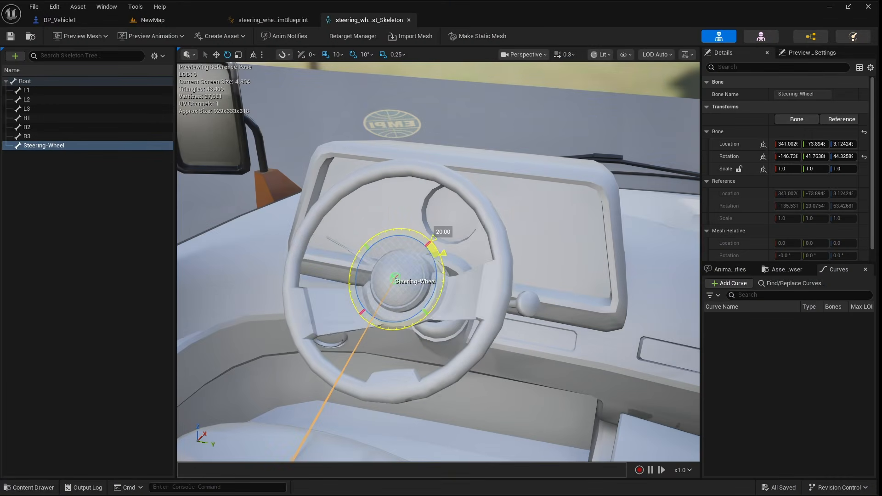
# Step: Switch to Unreal's skeleton editor and rotate the Steering-Wheel bone to test how the steering wheel turns
pyautogui.moveTo(433, 238); pyautogui.dragTo(439, 245)
pyautogui.moveTo(429, 317); pyautogui.dragTo(436, 242)
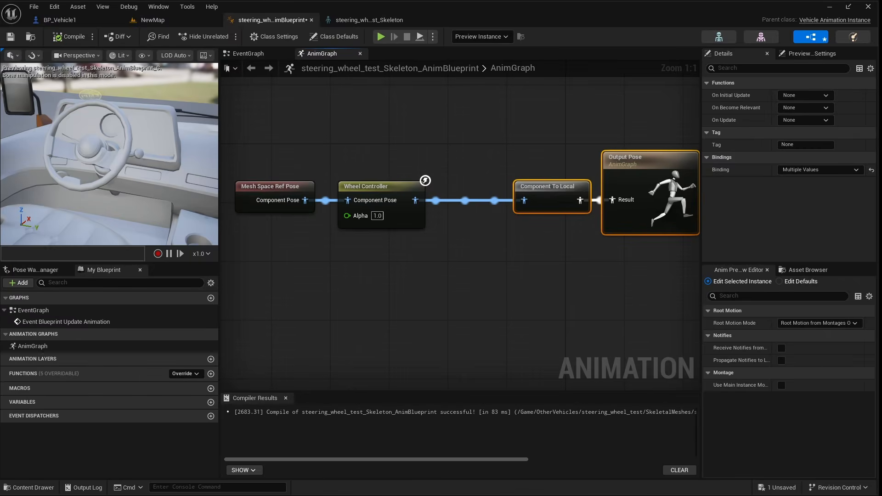
# Step: In the steering wheel animation blueprint, add a float variable named Steering Angle
pyautogui.click(301, 313)
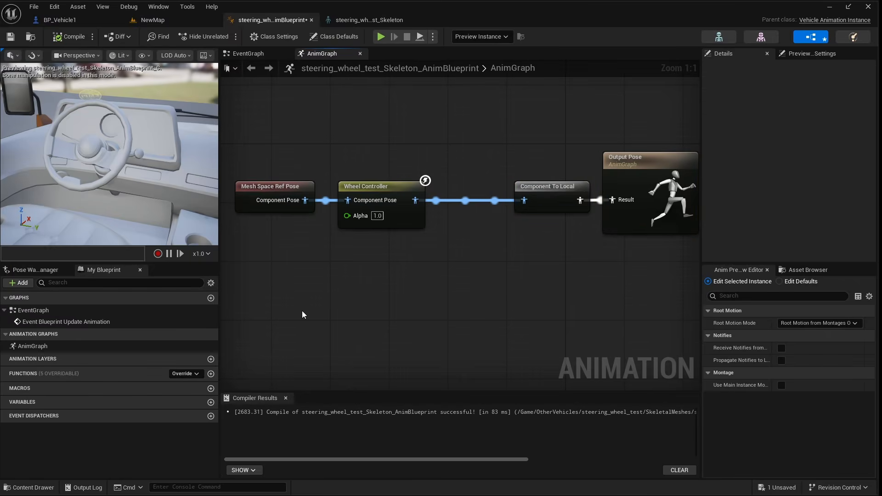
pyautogui.click(211, 402)
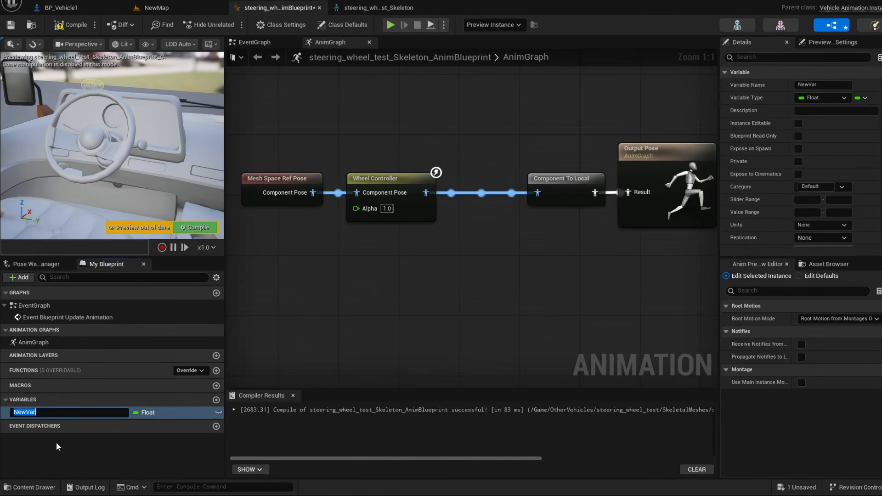
pyautogui.write('Steering Angle')
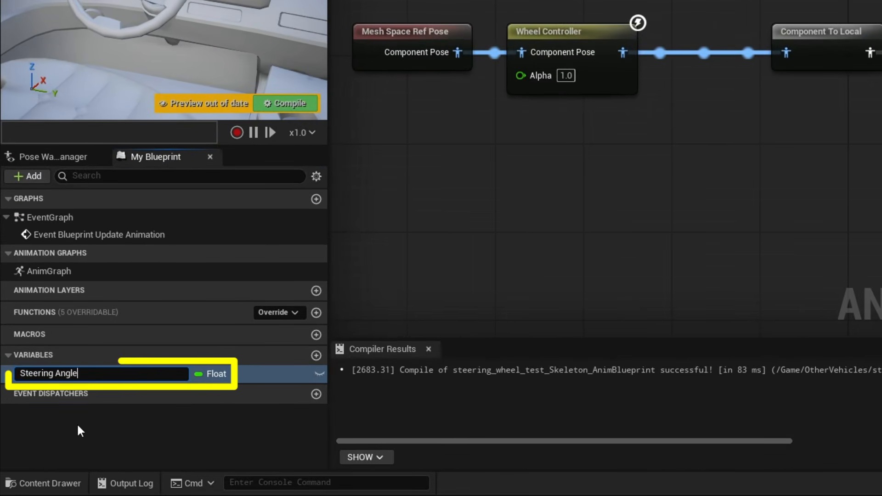
pyautogui.press('Return')
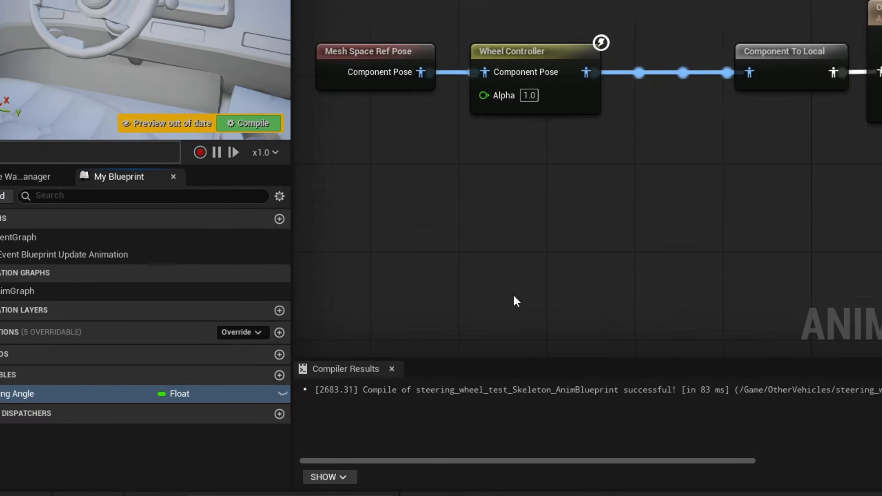
# Step: Insert a Transform (Modify) Bone node after Wheel Controller and set its bone to modify to Steering-Wheel
pyautogui.moveTo(623, 52); pyautogui.dragTo(674, 139)
pyautogui.write('transfo')
pyautogui.press('Return')
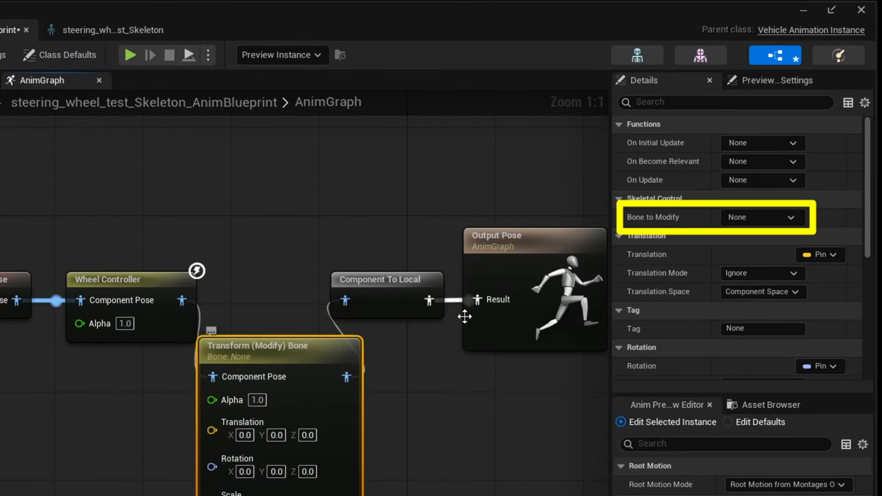
pyautogui.click(761, 218)
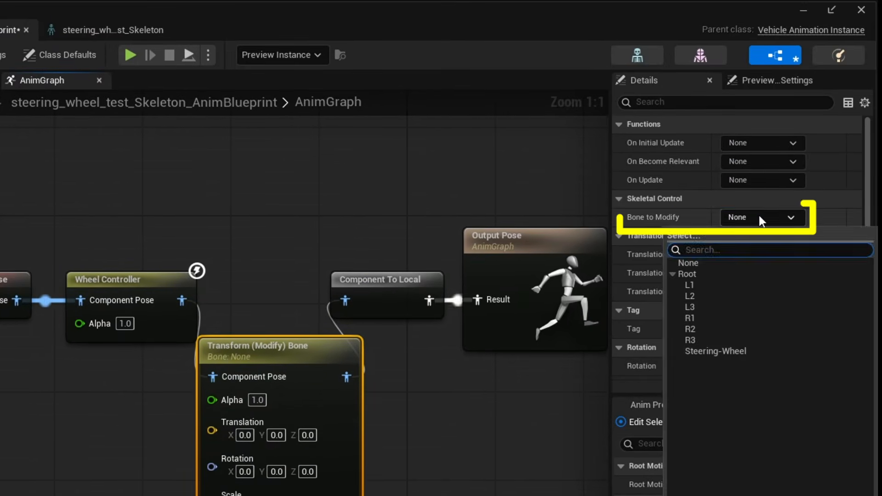
pyautogui.click(726, 355)
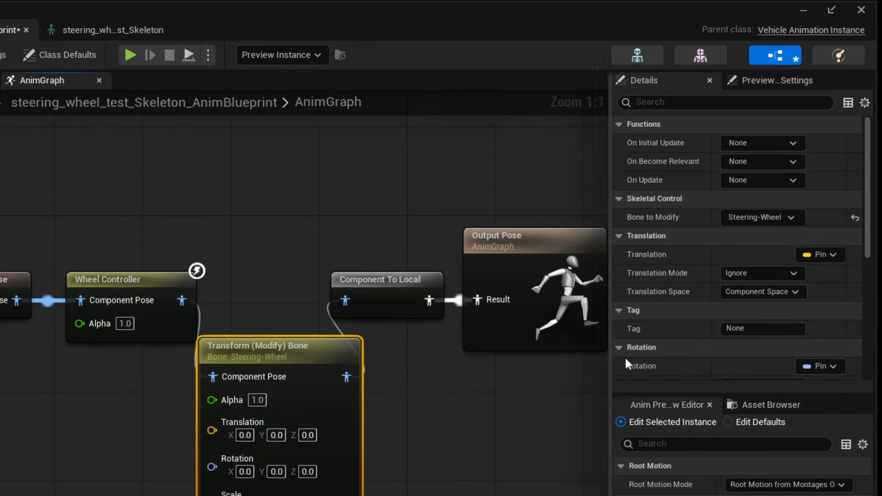
# Step: Set the Transform (Modify) Bone node's rotation mode to Add to Existing and its rotation space to Bone Space
pyautogui.scroll(-3, 634, 353)
pyautogui.click(761, 296)
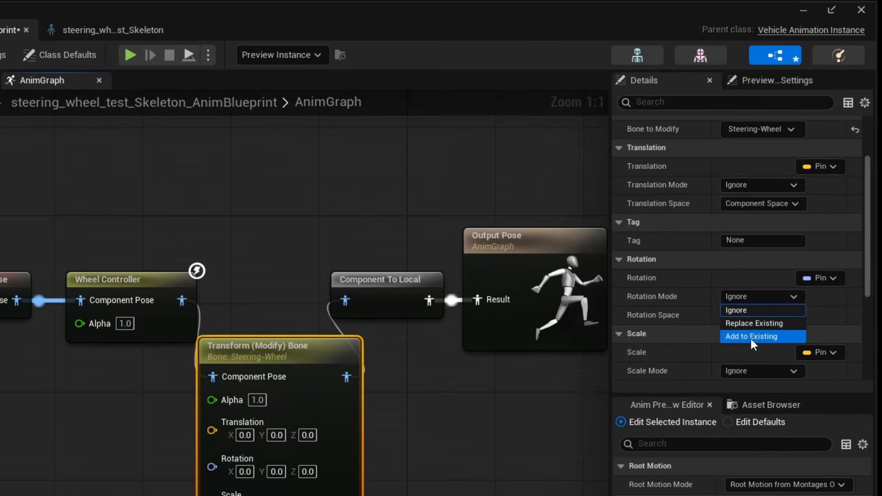
pyautogui.click(750, 338)
pyautogui.click(746, 316)
pyautogui.click(745, 368)
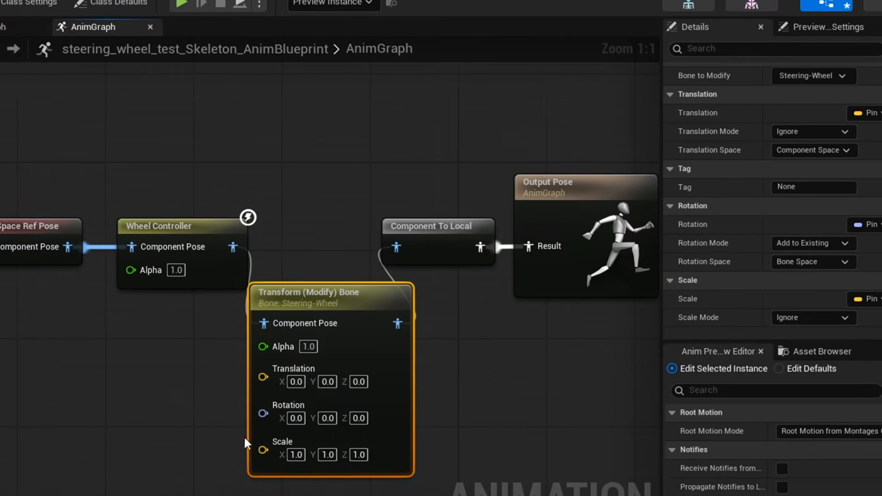
# Step: Split the Transform (Modify) Bone node's Rotation pin into separate axes and place a Steering Angle getter beside the node
pyautogui.rightClick(213, 459)
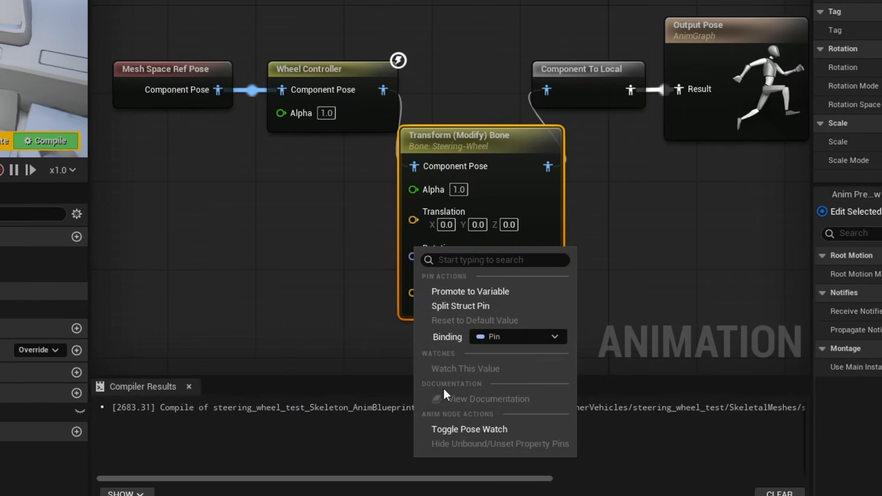
pyautogui.click(444, 306)
pyautogui.moveTo(295, 280); pyautogui.dragTo(307, 209, button='right')
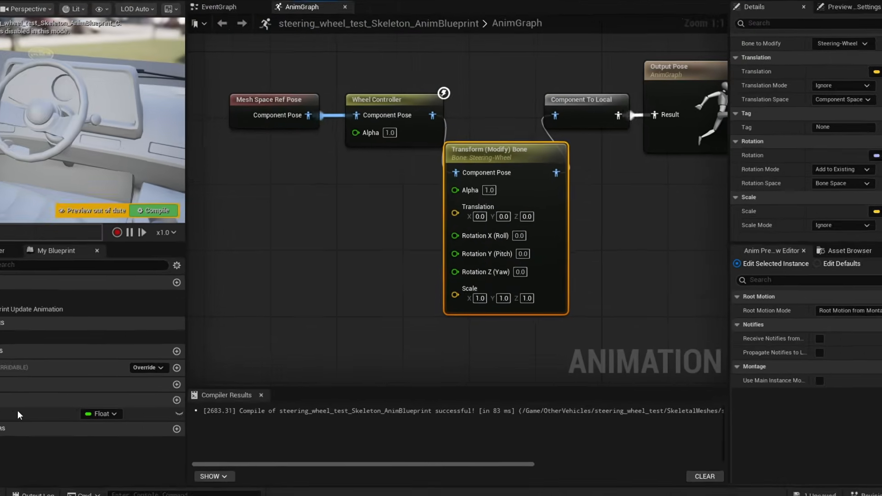
pyautogui.moveTo(18, 412); pyautogui.dragTo(329, 307)
pyautogui.moveTo(351, 263); pyautogui.dragTo(349, 266)
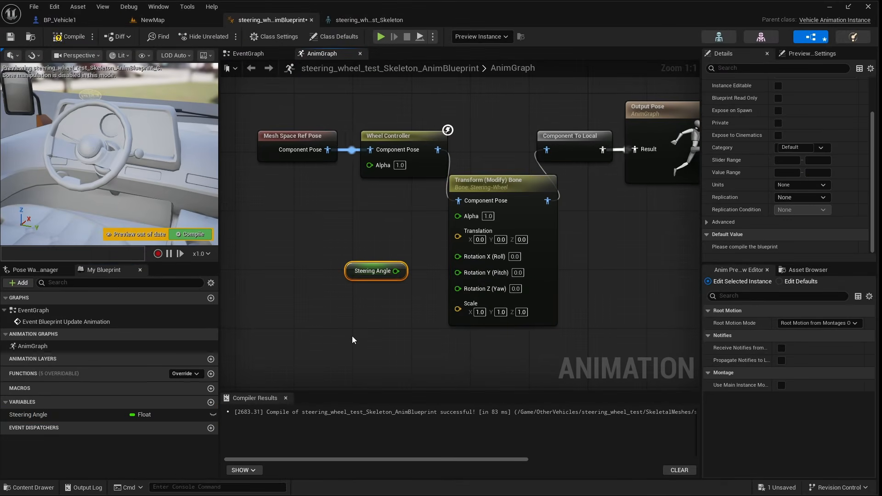
# Step: Compile the animation blueprint and examine the Steering-Wheel bone's rotation axes in an enlarged preview with the Transform (Modify) Bone node selected
pyautogui.click(477, 182)
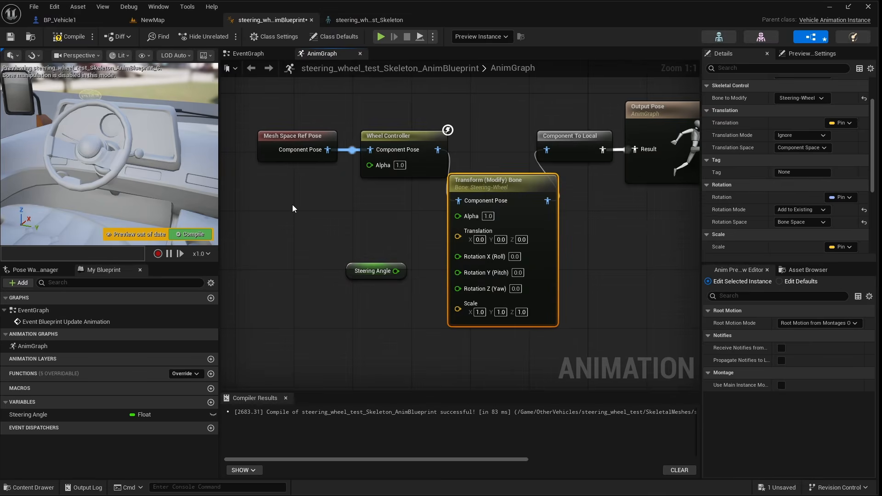
pyautogui.click(73, 38)
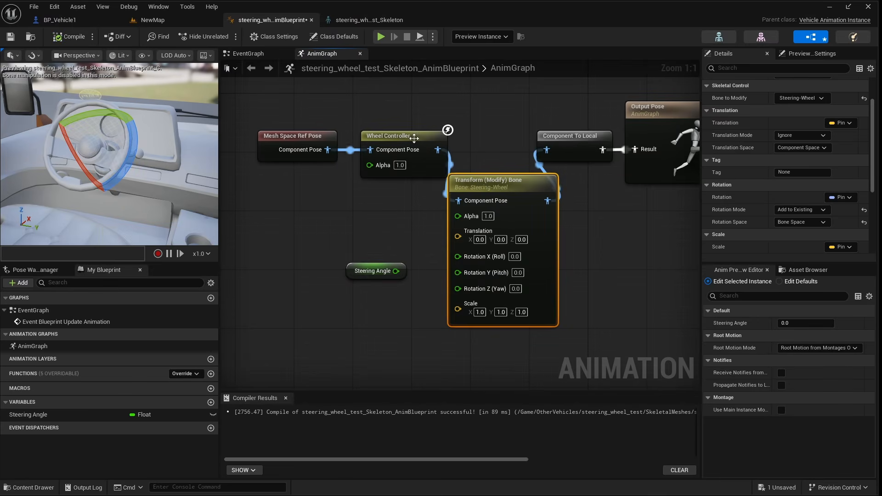
pyautogui.moveTo(114, 176); pyautogui.dragTo(114, 176, button='right')
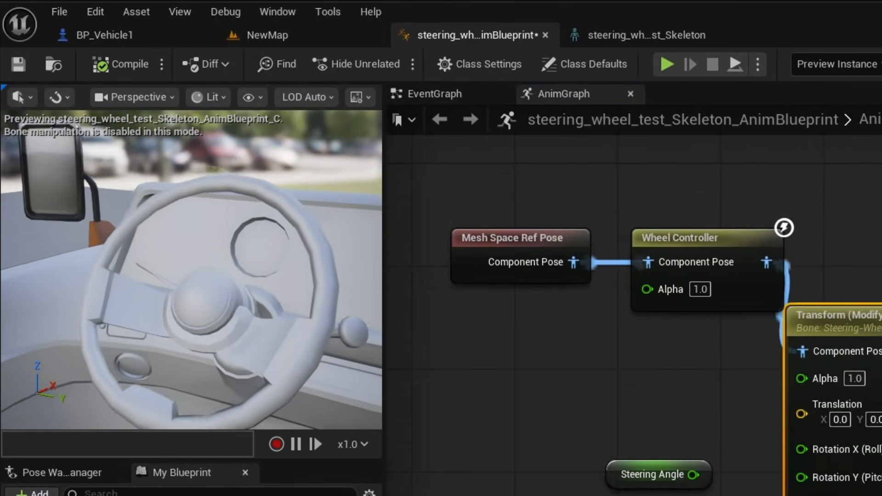
pyautogui.moveTo(199, 305); pyautogui.dragTo(199, 305, button='right')
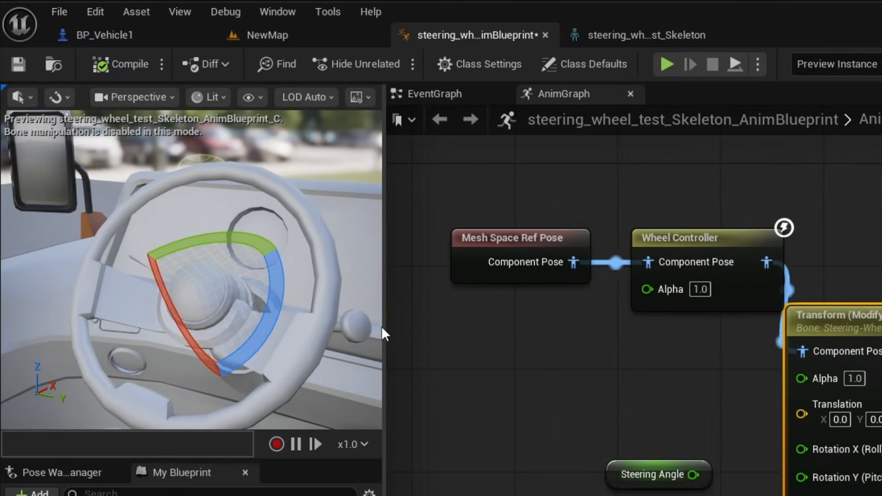
pyautogui.moveTo(383, 326); pyautogui.dragTo(615, 321)
pyautogui.moveTo(438, 317); pyautogui.dragTo(439, 317, button='right')
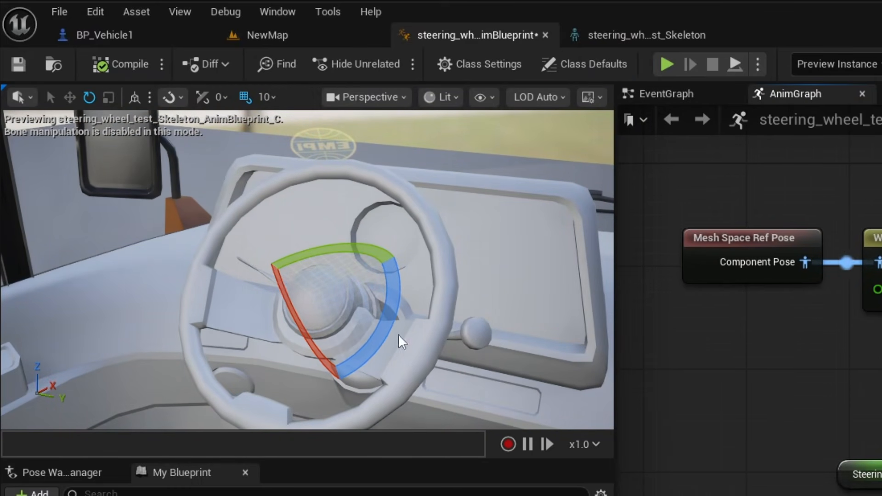
pyautogui.moveTo(390, 324); pyautogui.dragTo(70, 354)
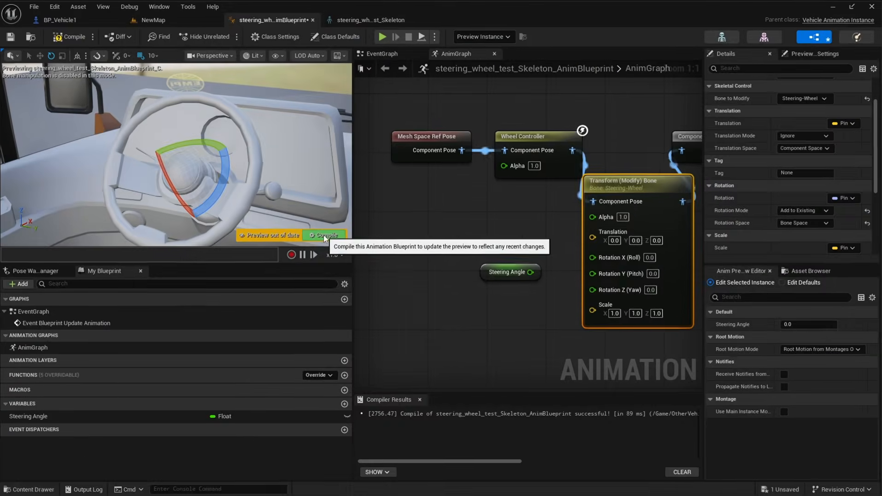
pyautogui.click(563, 409)
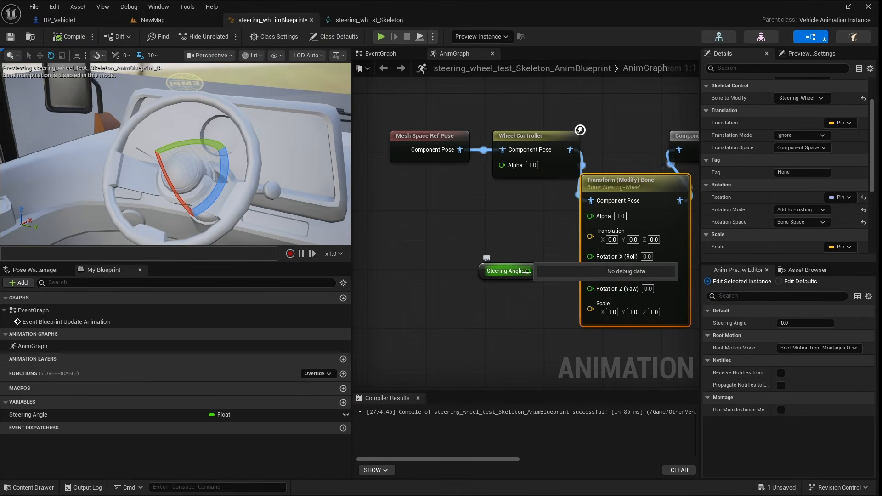
# Step: Connect Steering Angle to the Transform (Modify) Bone node's Rotation Z (Yaw) input and narrow the preview viewport again
pyautogui.moveTo(525, 272); pyautogui.dragTo(589, 288)
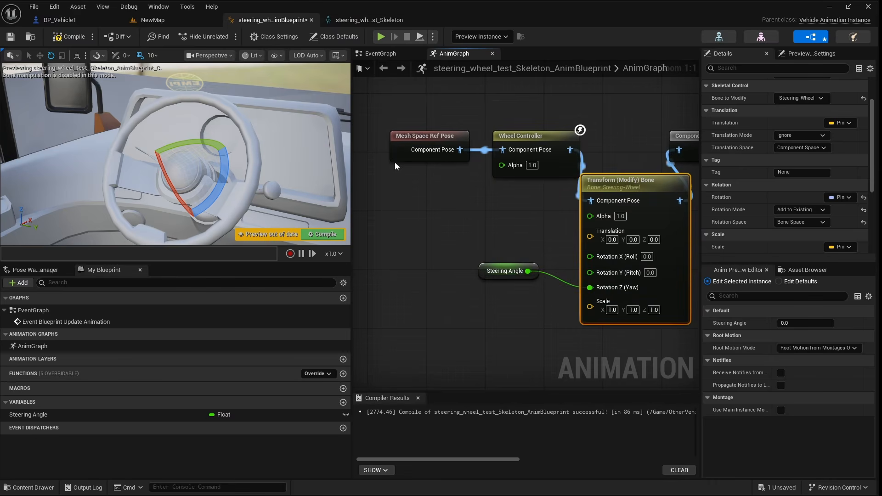
pyautogui.click(354, 158)
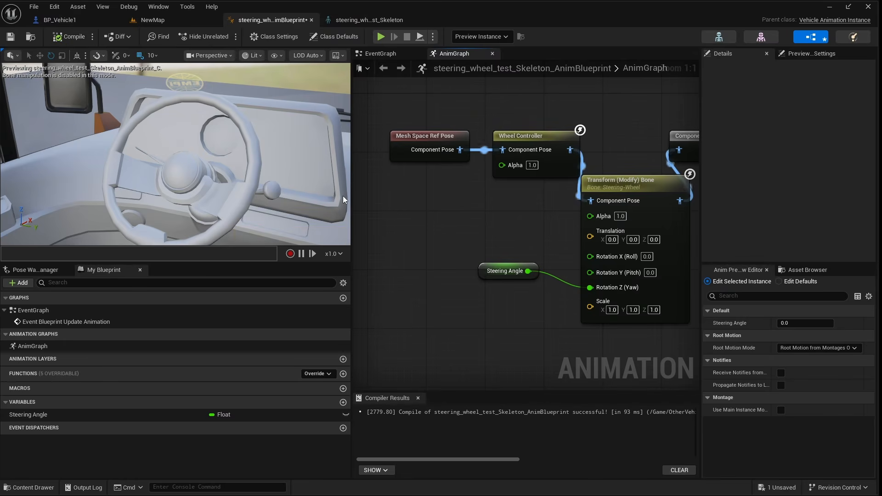
pyautogui.moveTo(351, 199); pyautogui.dragTo(294, 199)
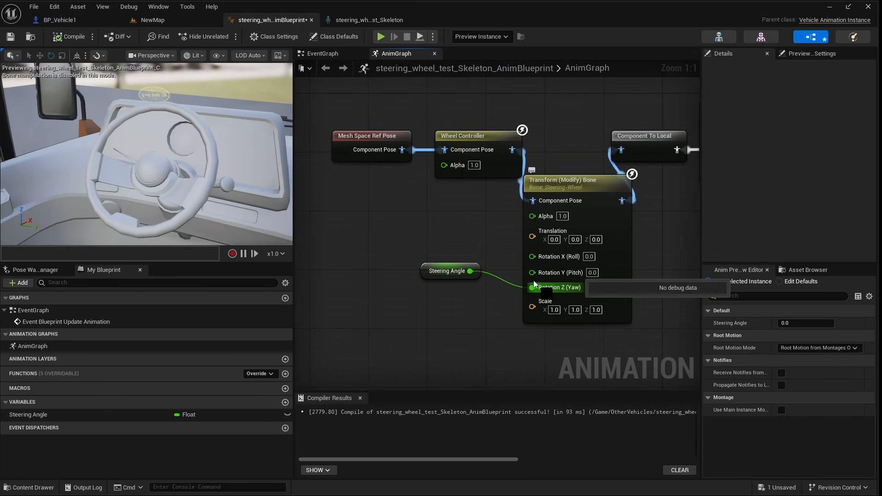
# Step: Move the Steering Angle connection from the Rotation Z (Yaw) input to Rotation X (Roll)
pyautogui.keyDown('ctrl'); pyautogui.moveTo(534, 284); pyautogui.dragTo(531, 257); pyautogui.keyUp('ctrl')
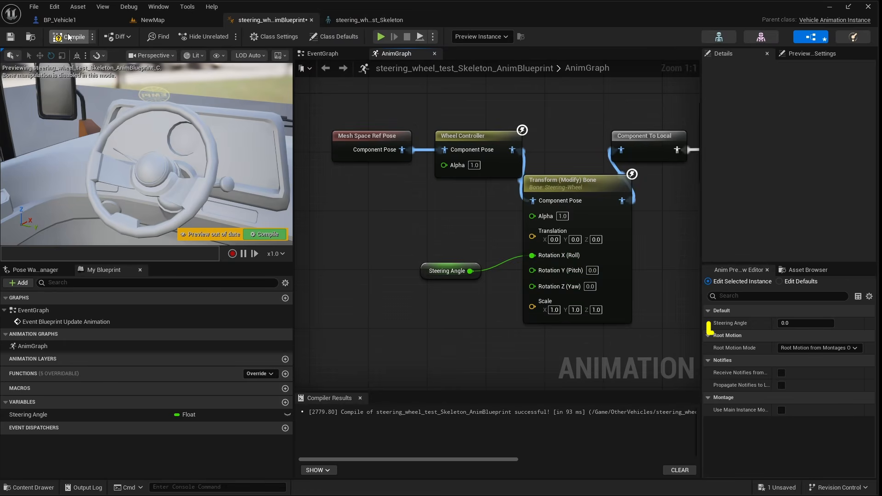
# Step: Vary the preview Steering Angle to about -1.83 and reroute its connection from Rotation X (Roll) to Rotation Z (Yaw) on the Transform (Modify) Bone node
pyautogui.click(65, 414)
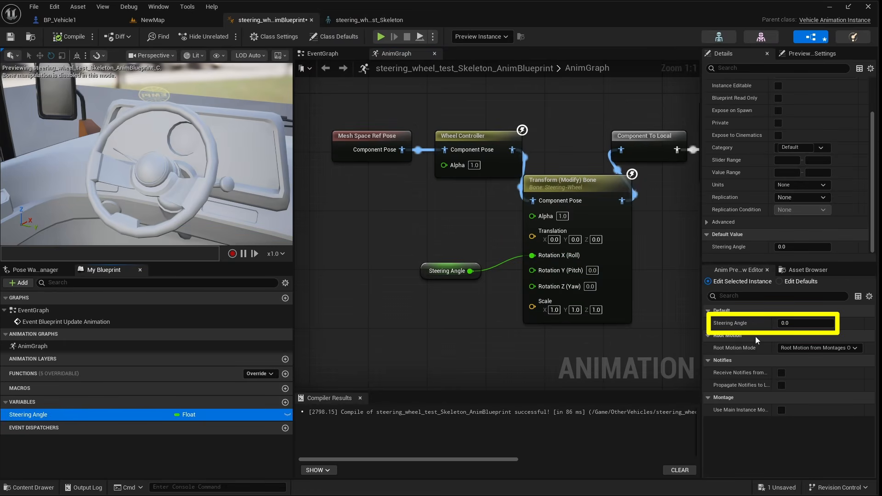
pyautogui.moveTo(805, 323)
pyautogui.mouseDown()
pyautogui.moveTo(819, 323)
pyautogui.moveTo(791, 323)
pyautogui.moveTo(814, 323)
pyautogui.moveTo(804, 323)
pyautogui.mouseUp()
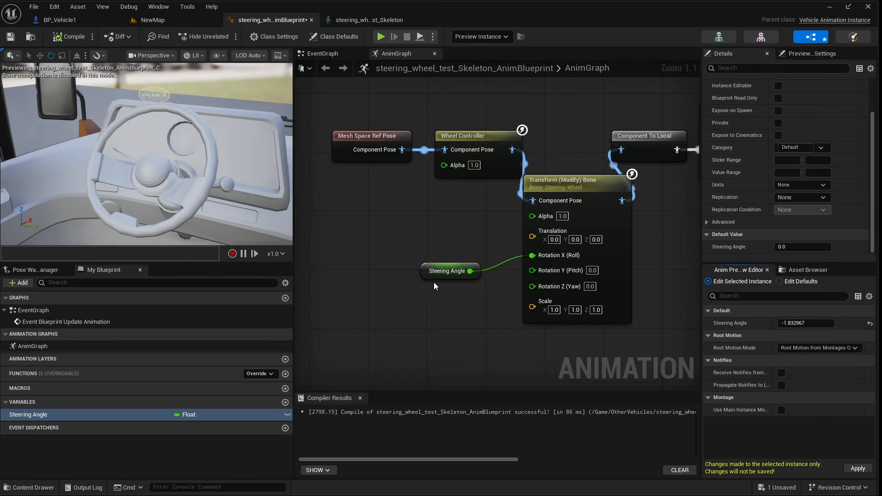
pyautogui.keyDown('ctrl'); pyautogui.moveTo(536, 255); pyautogui.dragTo(528, 287); pyautogui.keyUp('ctrl')
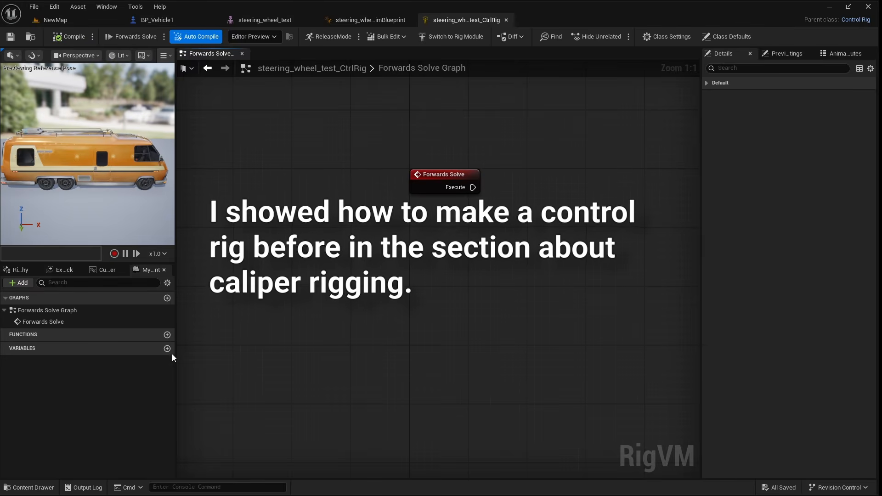
# Step: Create a Float variable named Steering Angle in the steering_wheel_test_CtrlRig control rig and make it instance editable
pyautogui.click(167, 348)
pyautogui.write('St')
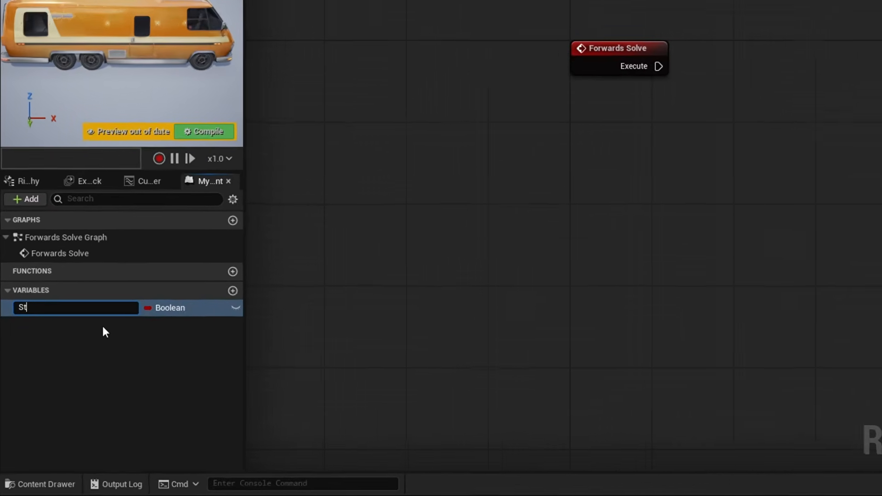
pyautogui.write('eering Angle')
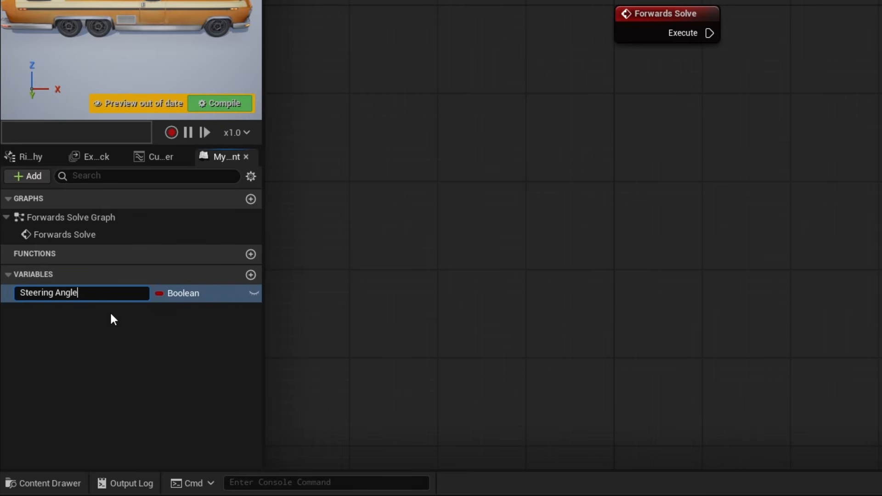
pyautogui.press('Return')
pyautogui.click(183, 293)
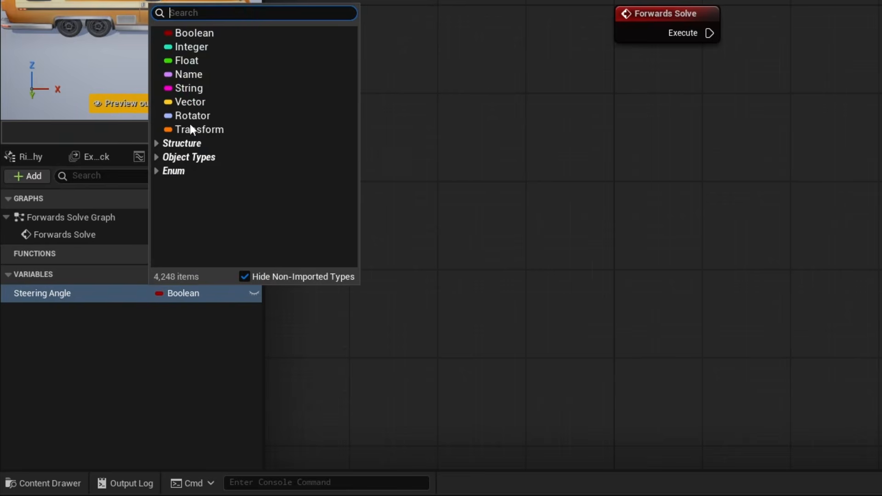
pyautogui.click(199, 60)
pyautogui.click(222, 347)
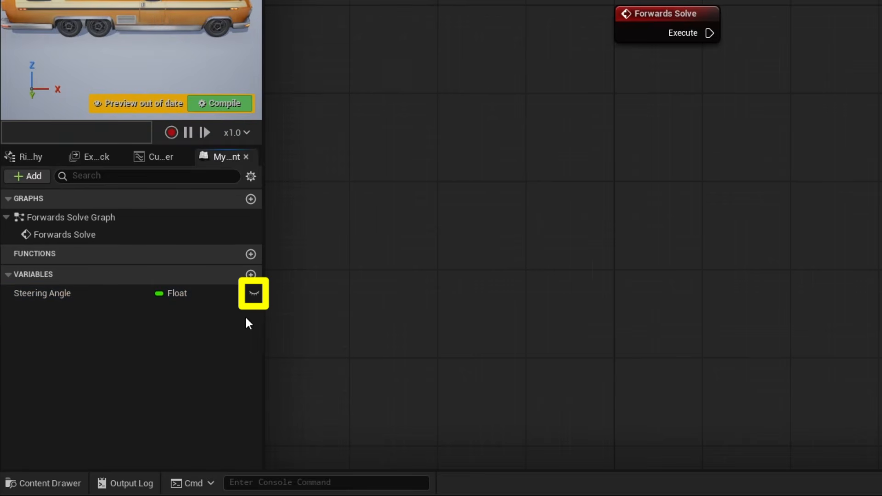
pyautogui.click(254, 292)
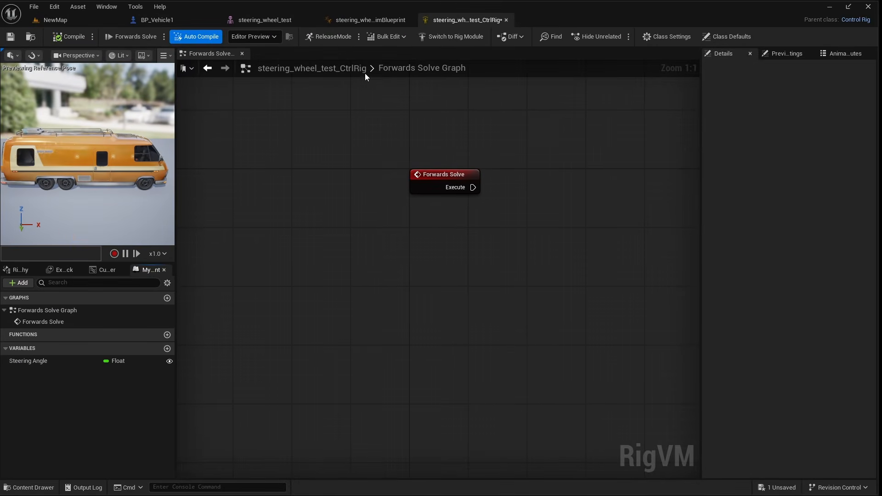
# Step: In the steering wheel animation blueprint, expose the Control Rig node's Steering Angle input as a pin
pyautogui.click(368, 21)
pyautogui.moveTo(453, 286); pyautogui.dragTo(421, 285, button='right')
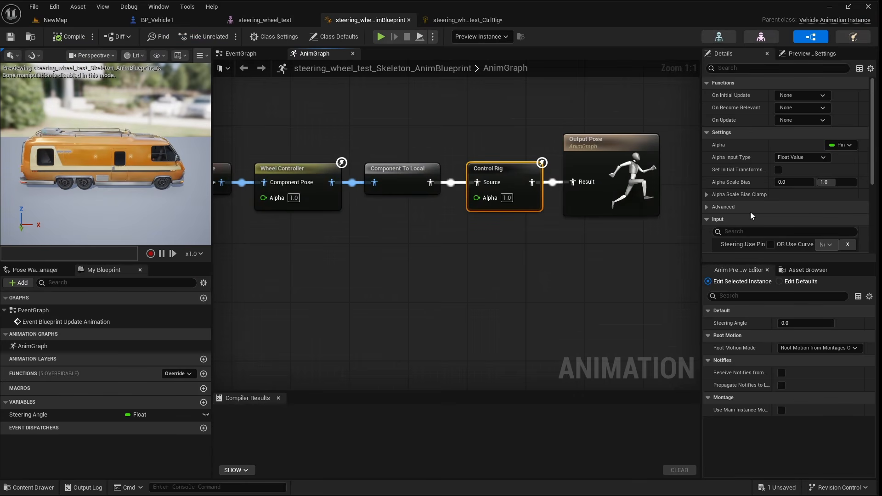
pyautogui.scroll(-3, 750, 211)
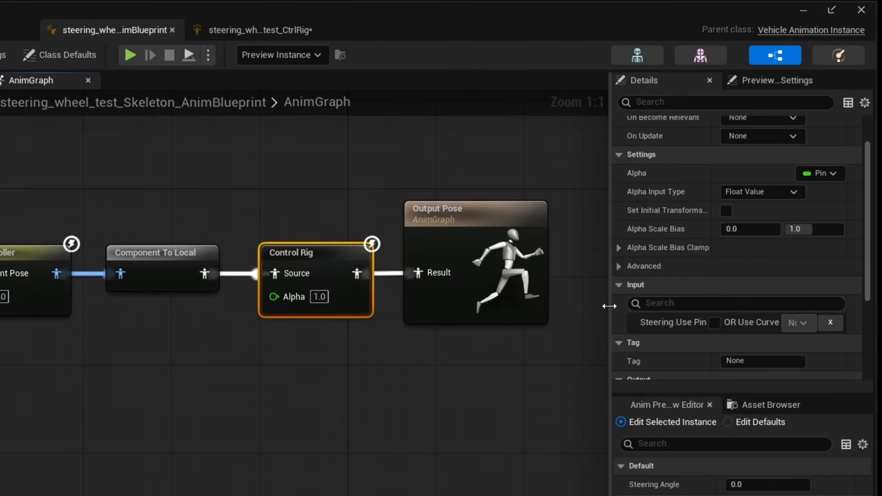
pyautogui.moveTo(697, 204); pyautogui.dragTo(685, 206)
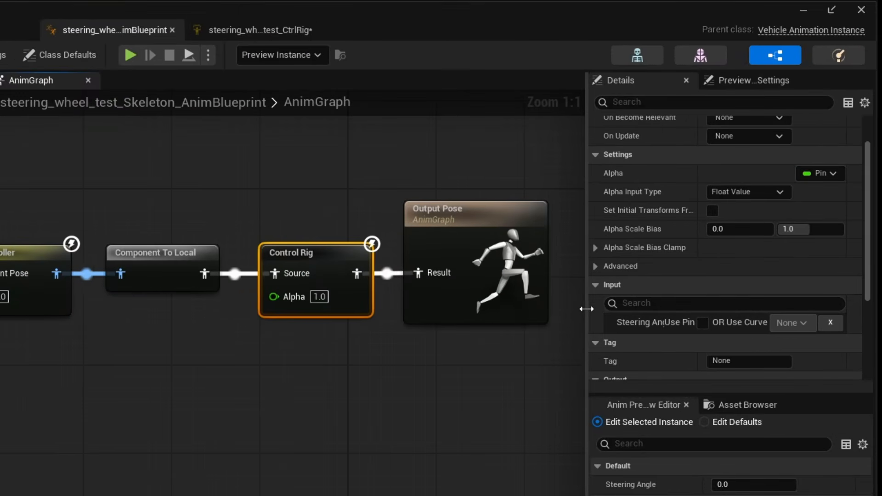
pyautogui.moveTo(586, 300); pyautogui.dragTo(518, 302)
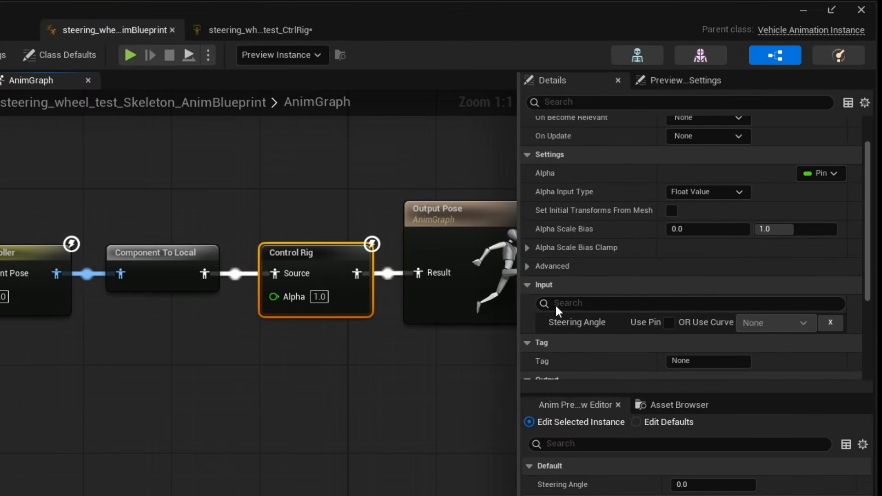
pyautogui.click(669, 322)
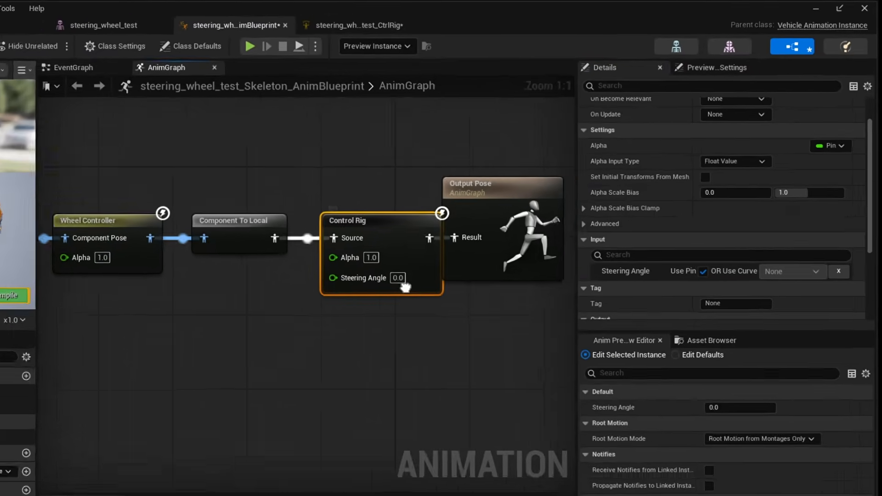
# Step: Place a Steering Angle getter in the AnimGraph and connect it to the Control Rig node's Steering Angle pin
pyautogui.moveTo(405, 287); pyautogui.dragTo(363, 238, button='right')
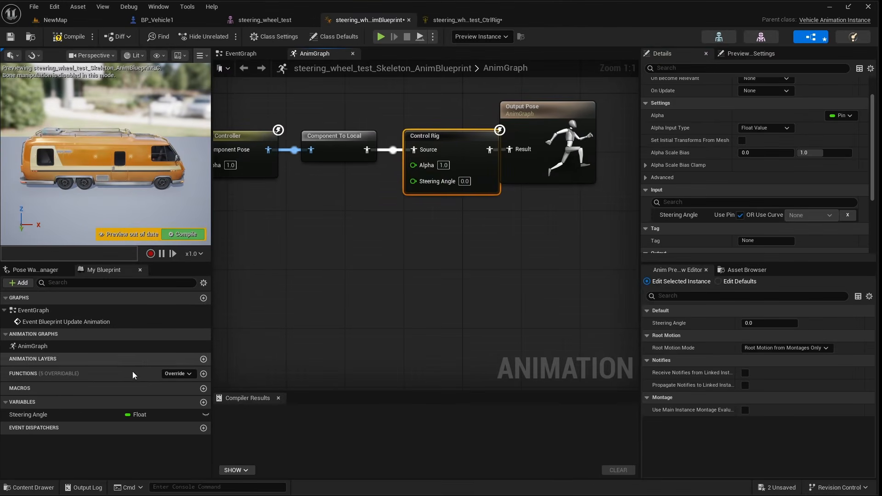
pyautogui.moveTo(59, 414); pyautogui.dragTo(319, 321)
pyautogui.moveTo(413, 188); pyautogui.dragTo(413, 181)
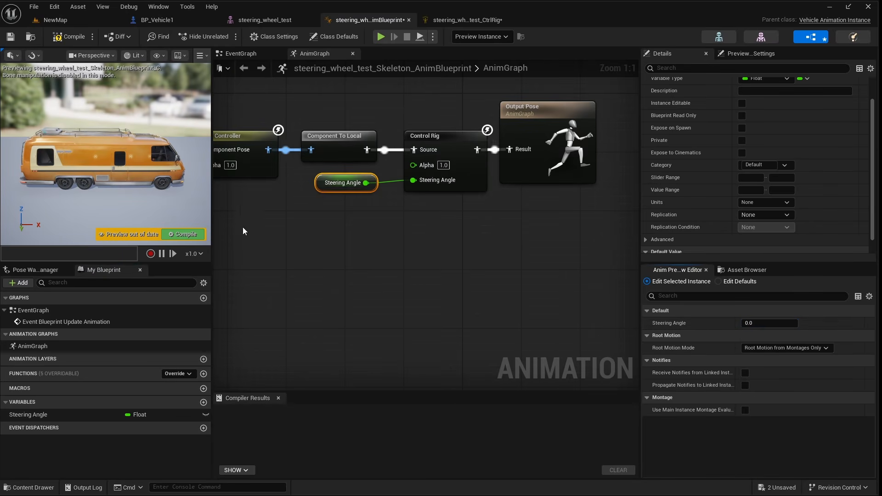
# Step: In the control rig graph, add an Offset Transform node after Forwards Solve and target the Steering-Wheel bone
pyautogui.click(462, 21)
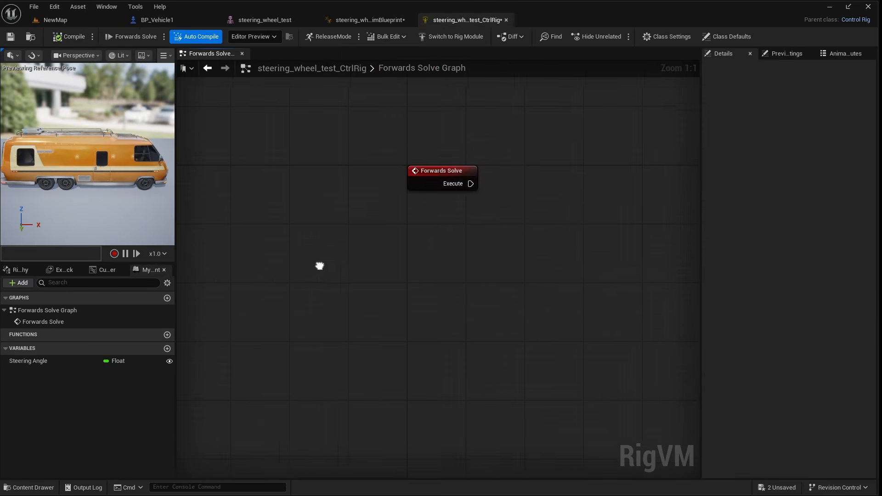
pyautogui.moveTo(319, 263); pyautogui.dragTo(271, 248, button='right')
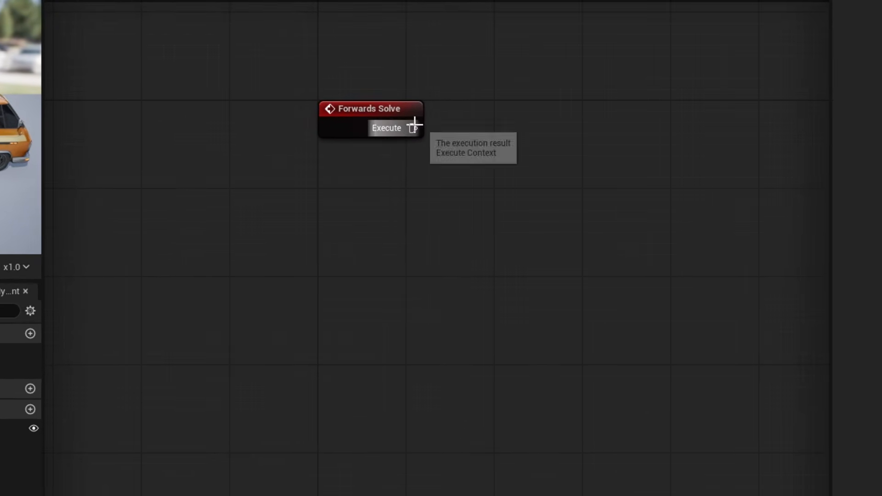
pyautogui.moveTo(421, 159); pyautogui.dragTo(480, 155)
pyautogui.write('offse')
pyautogui.press('Return')
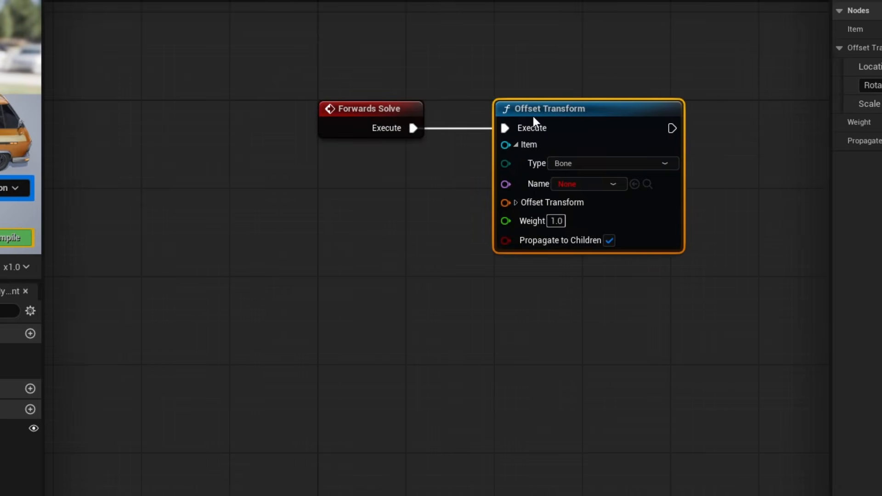
pyautogui.moveTo(533, 118); pyautogui.dragTo(543, 118)
pyautogui.click(600, 185)
pyautogui.click(572, 282)
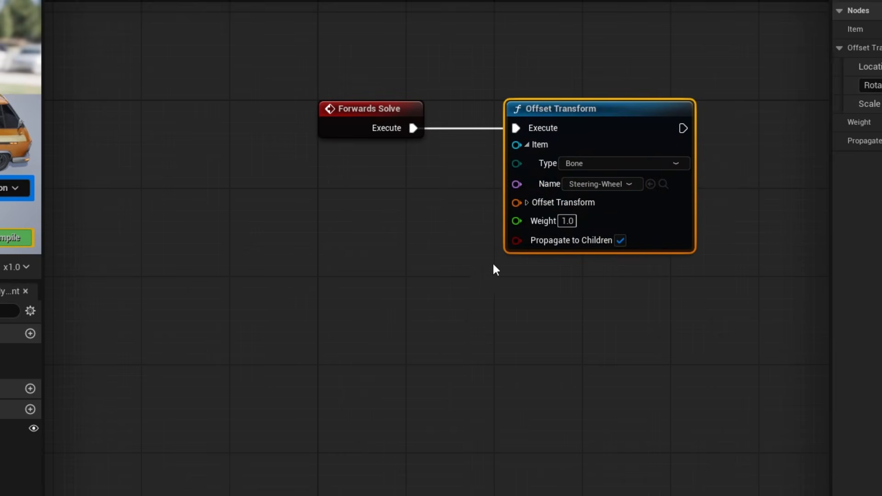
# Step: Expand the Offset Transform pin and feed its Rotation from a new From Euler node placed beside it
pyautogui.click(526, 202)
pyautogui.moveTo(516, 222); pyautogui.dragTo(361, 253)
pyautogui.write('from eu')
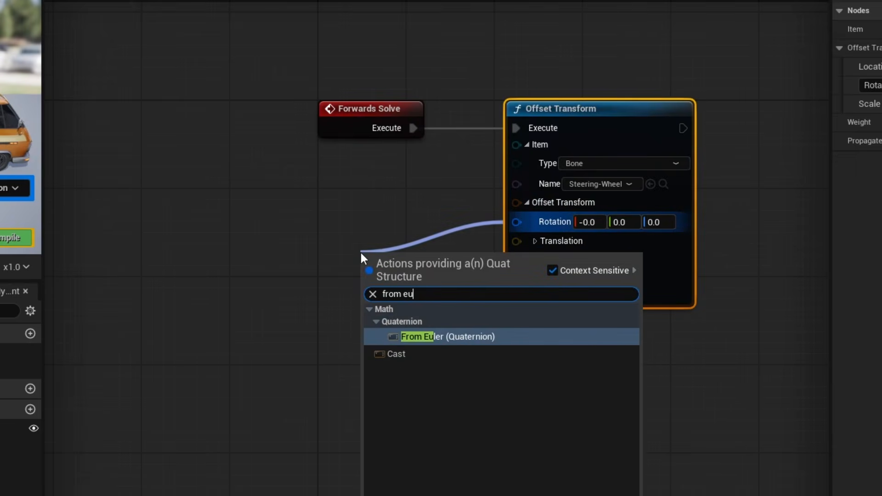
pyautogui.press('Return')
pyautogui.moveTo(456, 252); pyautogui.dragTo(304, 230)
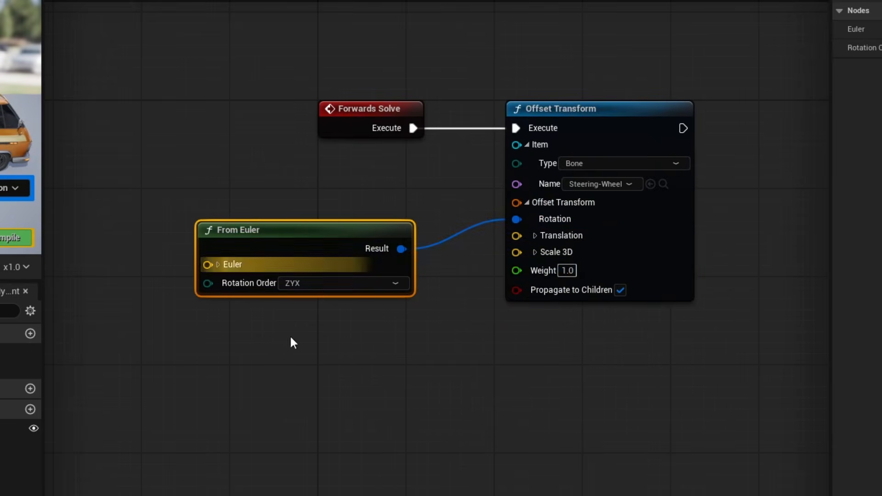
# Step: Expand the From Euler node's Euler input and connect a Get Steering Angle node to its Y value
pyautogui.click(219, 263)
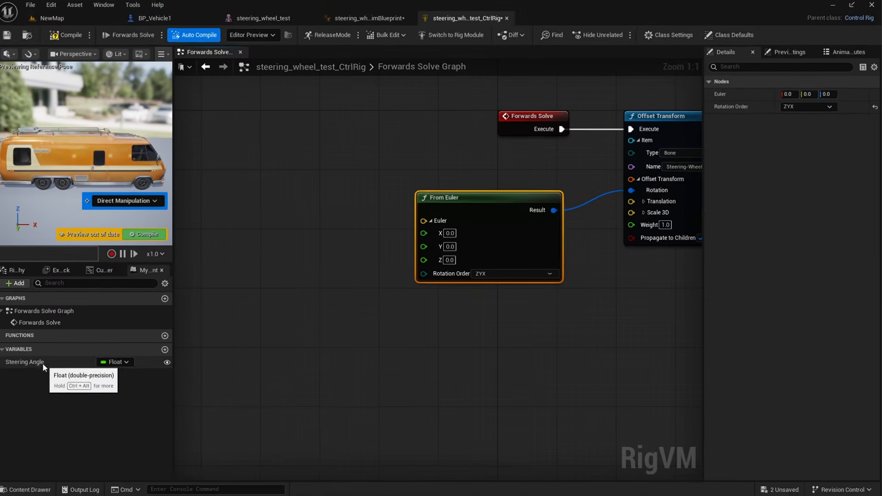
pyautogui.moveTo(45, 366); pyautogui.dragTo(423, 246)
pyautogui.moveTo(423, 246); pyautogui.dragTo(385, 259, button='right')
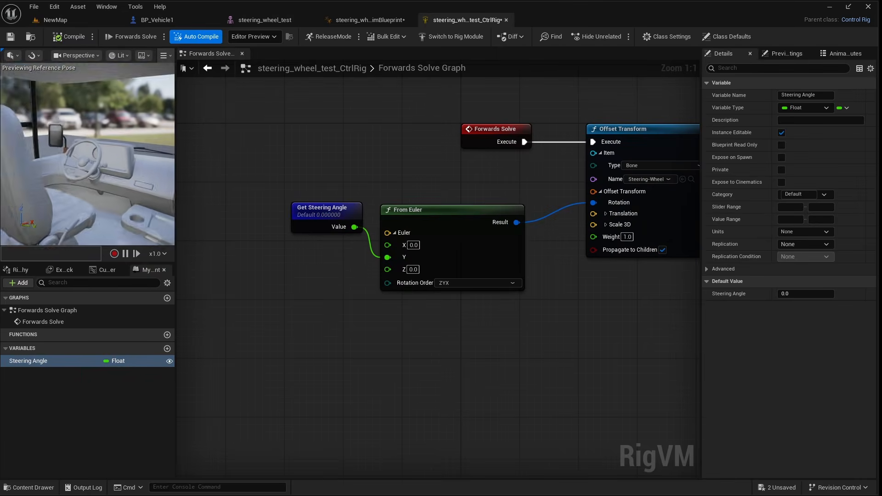
# Step: Test the steering wheel's rotation by varying Steering Angle's default value, and move the getter connection from Euler Y to Euler Z
pyautogui.moveTo(80, 158); pyautogui.dragTo(90, 157, button='right')
pyautogui.moveTo(176, 183); pyautogui.dragTo(332, 182)
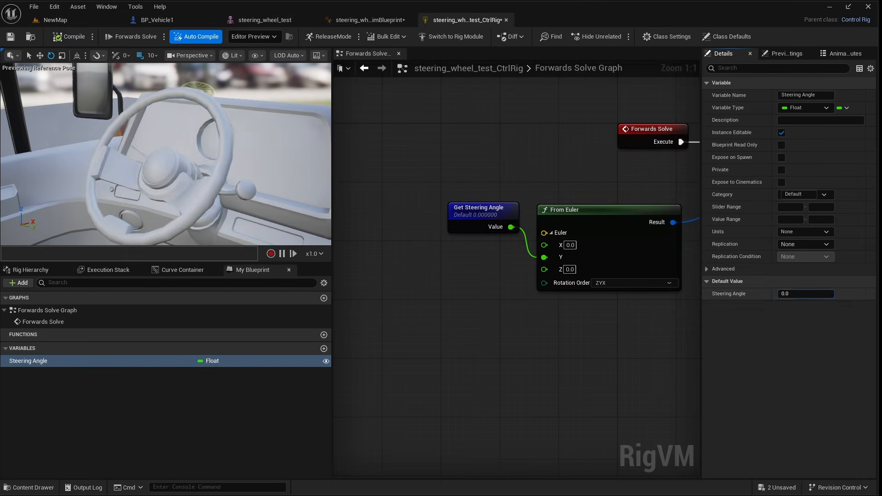
pyautogui.moveTo(806, 294); pyautogui.dragTo(829, 294)
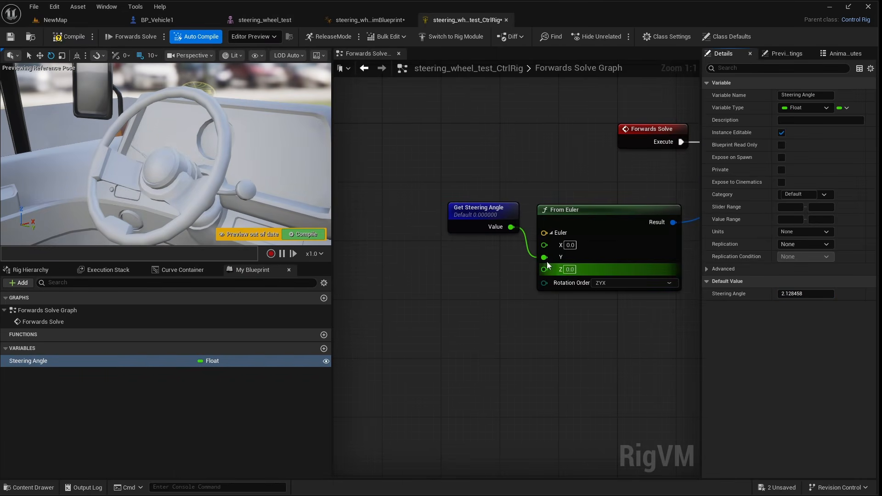
pyautogui.keyDown('ctrl'); pyautogui.moveTo(544, 258); pyautogui.dragTo(543, 271); pyautogui.keyUp('ctrl')
pyautogui.moveTo(806, 295)
pyautogui.mouseDown()
pyautogui.moveTo(766, 295)
pyautogui.moveTo(822, 294)
pyautogui.moveTo(786, 295)
pyautogui.moveTo(809, 297)
pyautogui.mouseUp()
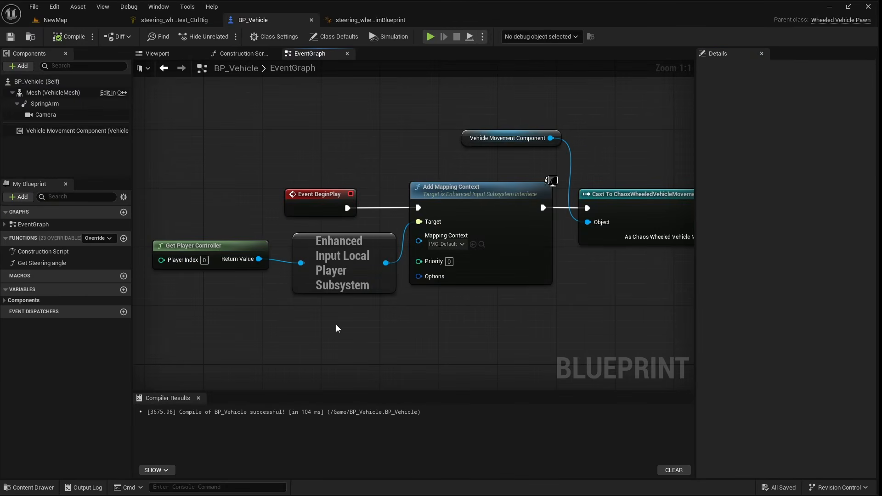
# Step: In BP_Vehicle's event graph, add a Mesh reference with a Get Anim Instance node near the end of the BeginPlay chain
pyautogui.moveTo(598, 304); pyautogui.dragTo(337, 321, button='right')
pyautogui.moveTo(52, 95); pyautogui.dragTo(363, 169)
pyautogui.moveTo(410, 176); pyautogui.dragTo(431, 201)
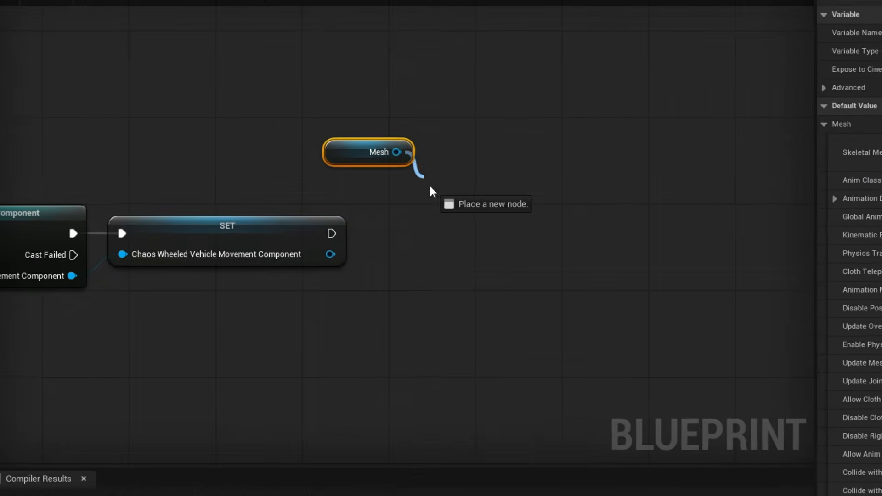
pyautogui.write('anim ins')
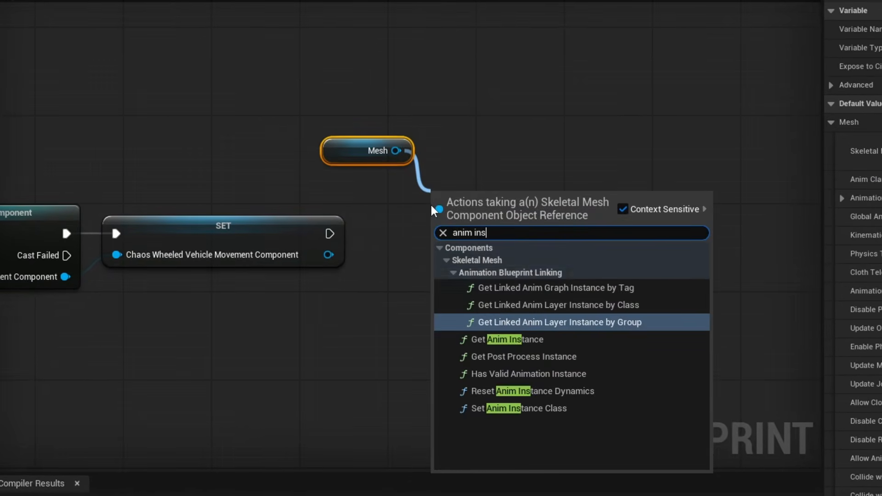
pyautogui.click(496, 337)
pyautogui.moveTo(475, 220); pyautogui.dragTo(463, 199)
pyautogui.moveTo(317, 131); pyautogui.dragTo(337, 147)
# Step: Cast the anim instance to steering_wheel_test_Skeleton_AnimBlueprint and link the cast's execution after the movement component's SET node
pyautogui.moveTo(448, 167); pyautogui.dragTo(452, 234)
pyautogui.write('cast to wheel')
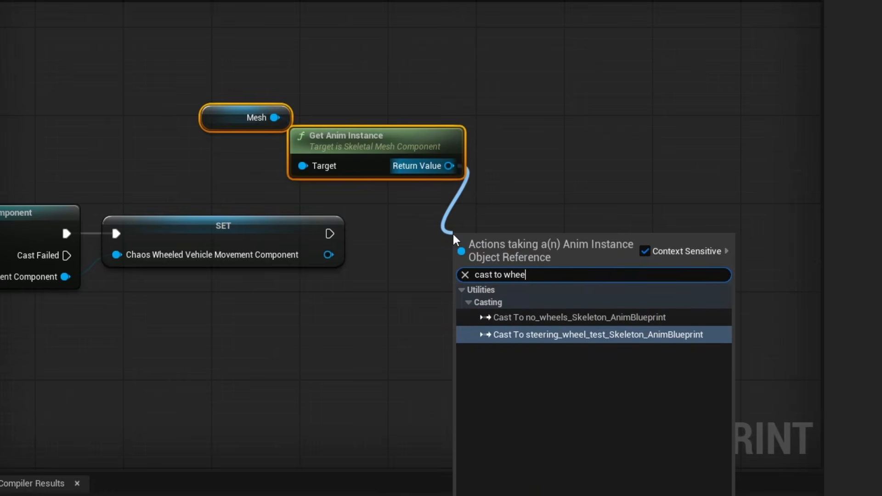
pyautogui.click(533, 333)
pyautogui.moveTo(523, 280); pyautogui.dragTo(445, 257)
pyautogui.moveTo(330, 234); pyautogui.dragTo(378, 234)
# Step: Promote the cast result to a variable, rename it Steering Wheel Test Skeleton Anim Blueprint, and compile BP_Vehicle
pyautogui.moveTo(521, 365); pyautogui.dragTo(331, 349, button='right')
pyautogui.moveTo(426, 258); pyautogui.dragTo(485, 207)
pyautogui.click(528, 310)
pyautogui.click(29, 311)
pyautogui.press('F2')
pyautogui.press('Home')
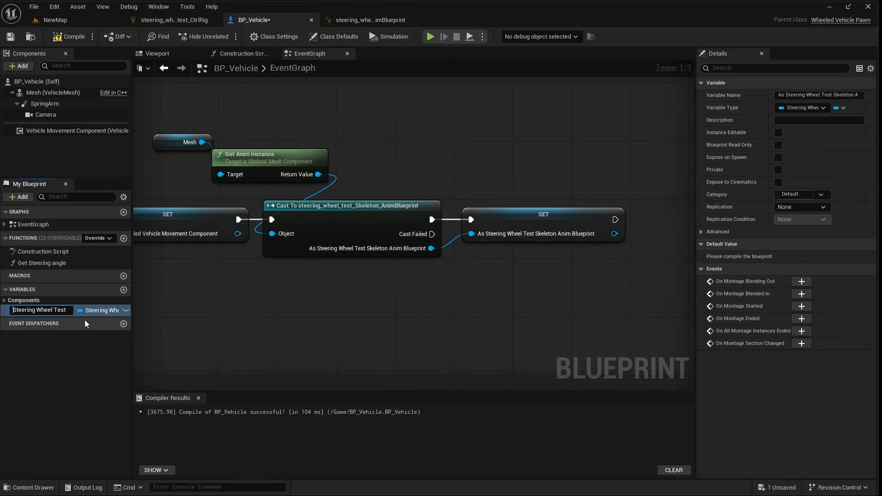
pyautogui.click(67, 41)
# Step: Examine in a maximized window how the Get Steering angle function compares the steer angles of both front wheels
pyautogui.doubleClick(48, 264)
pyautogui.moveTo(400, 53); pyautogui.dragTo(434, 20)
pyautogui.doubleClick(483, 18)
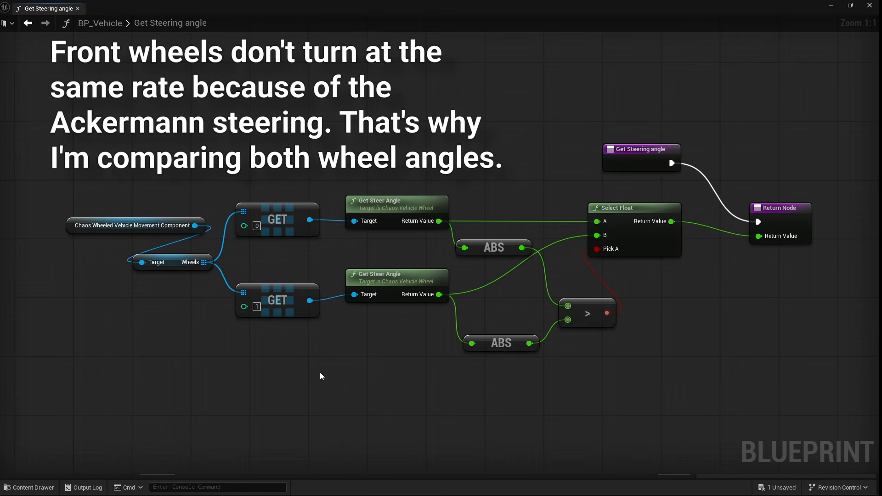
pyautogui.click(78, 8)
# Step: Move Event Tick to a clear area of the event graph and place a Steering Wheel Test Skeleton Anim Blueprint getter above it
pyautogui.scroll(-3, 221, 327)
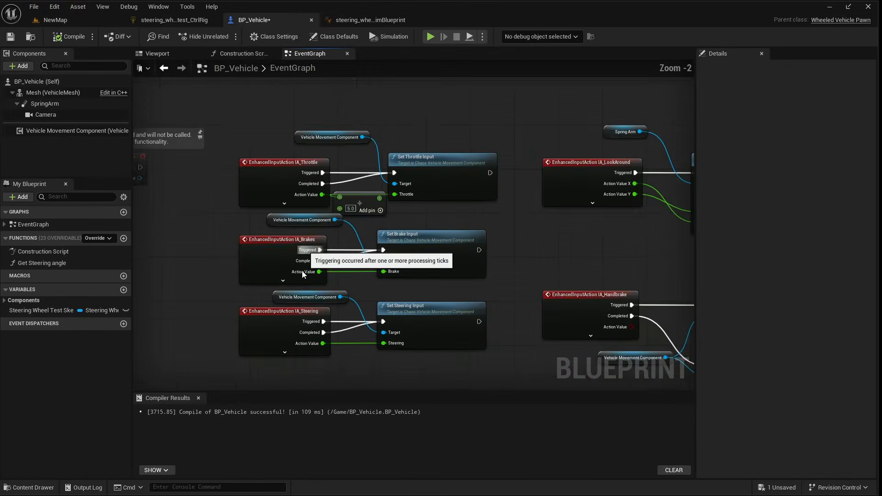
pyautogui.scroll(2, 410, 295)
pyautogui.moveTo(303, 270); pyautogui.dragTo(448, 349, button='right')
pyautogui.moveTo(434, 238); pyautogui.dragTo(235, 238)
pyautogui.moveTo(38, 310); pyautogui.dragTo(240, 182)
pyautogui.click(251, 191)
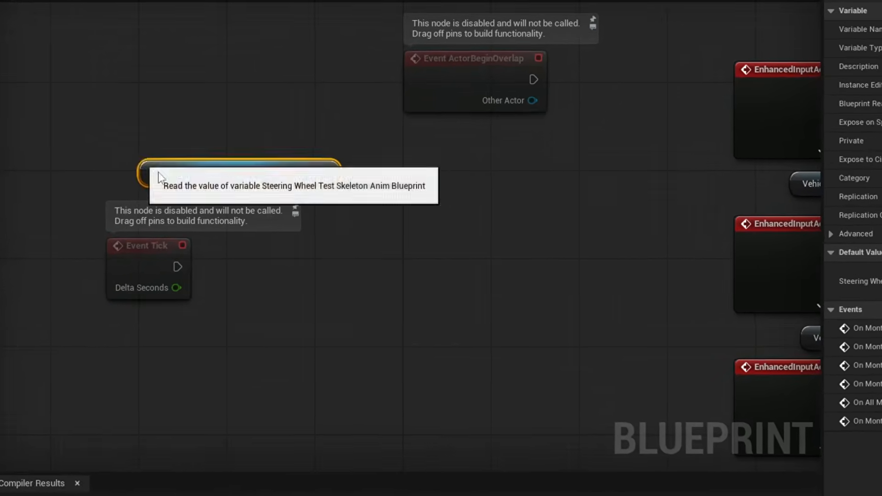
# Step: Add a Get Steering Angle function call beside Event Tick and run it from the event's execution output
pyautogui.moveTo(1, 198); pyautogui.dragTo(203, 237)
pyautogui.moveTo(215, 246); pyautogui.dragTo(215, 236)
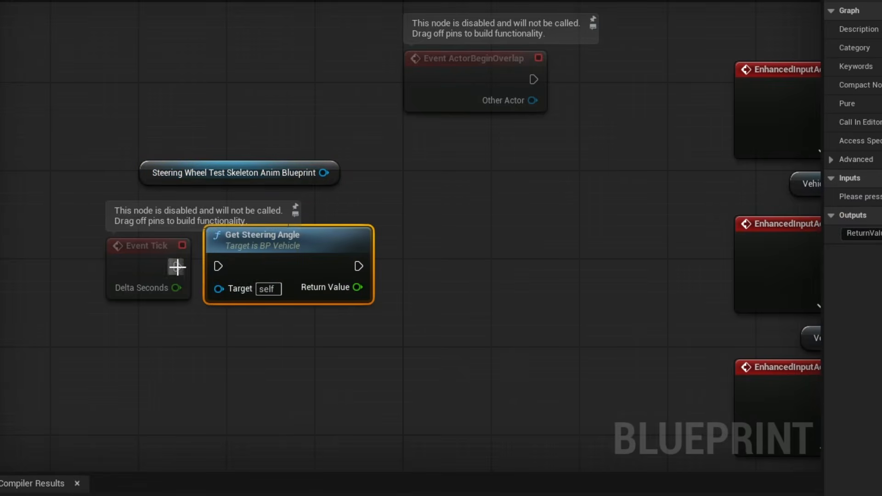
pyautogui.moveTo(178, 266); pyautogui.dragTo(218, 266)
# Step: Set the anim blueprint reference's Steering Angle from the Get Steering Angle return value on each tick, and switch to the NewMap level
pyautogui.moveTo(323, 173); pyautogui.dragTo(428, 210)
pyautogui.write('set steer')
pyautogui.click(495, 348)
pyautogui.moveTo(484, 209); pyautogui.dragTo(483, 241)
pyautogui.moveTo(358, 267); pyautogui.dragTo(474, 264)
pyautogui.moveTo(357, 287); pyautogui.dragTo(451, 291)
pyautogui.click(84, 20)
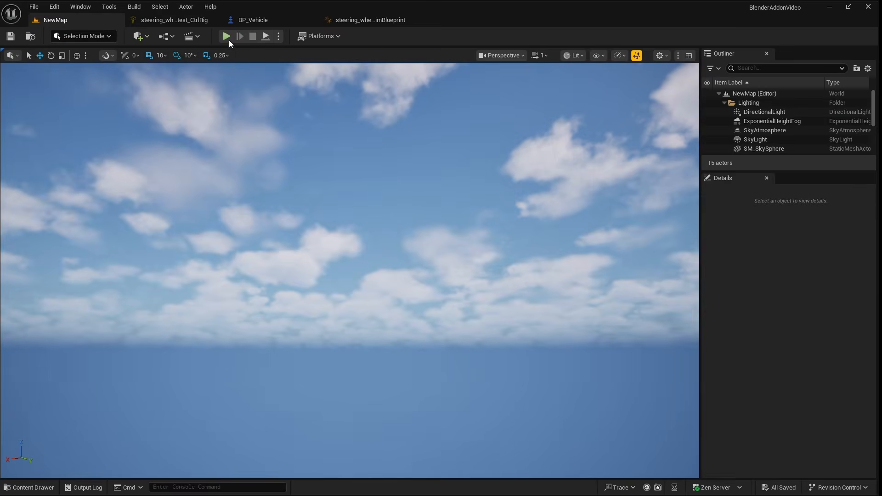
# Step: Play the NewMap level and steer the vehicle alternately in both directions to examine how the steering wheel turns
pyautogui.click(227, 36)
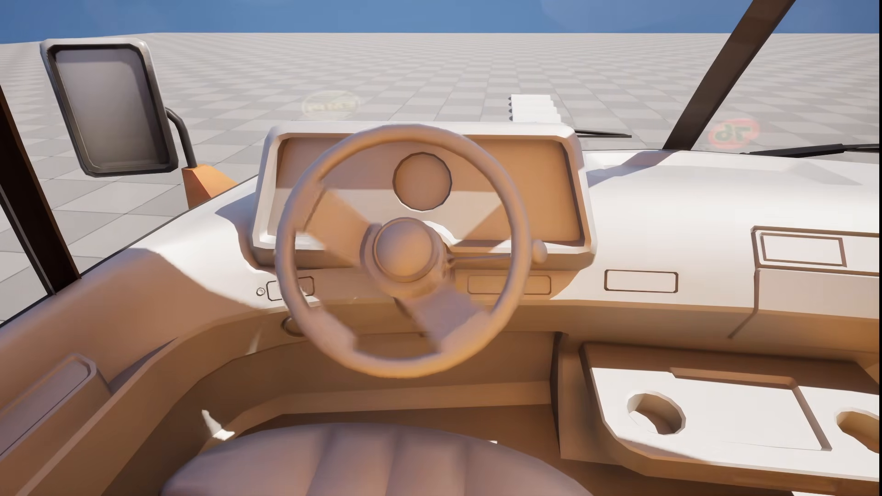
pyautogui.press('a')
pyautogui.press('d')
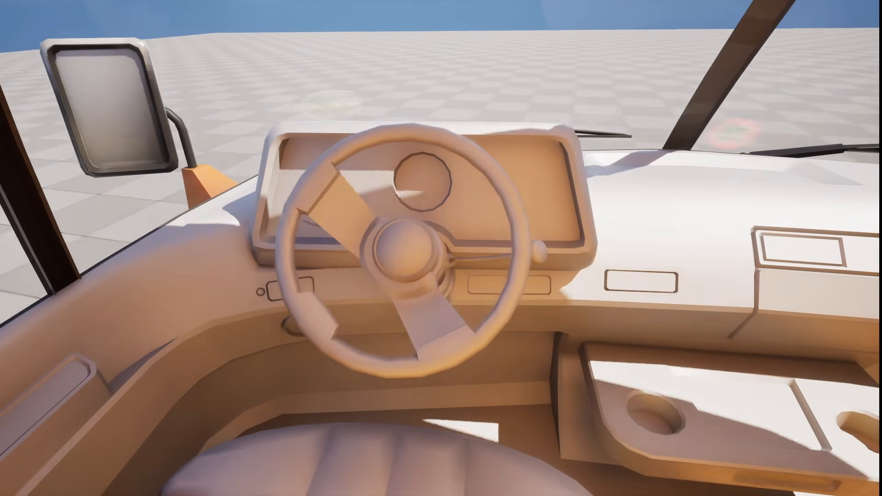
pyautogui.press('a')
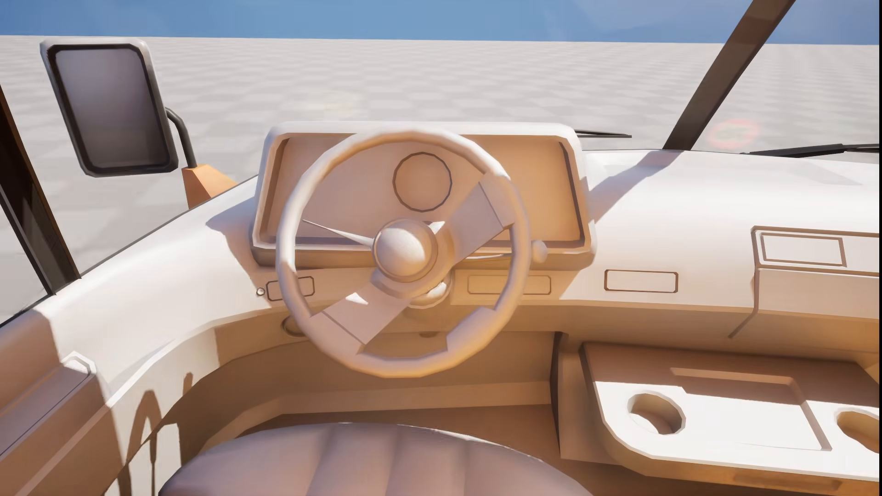
pyautogui.press('d')
pyautogui.press('a')
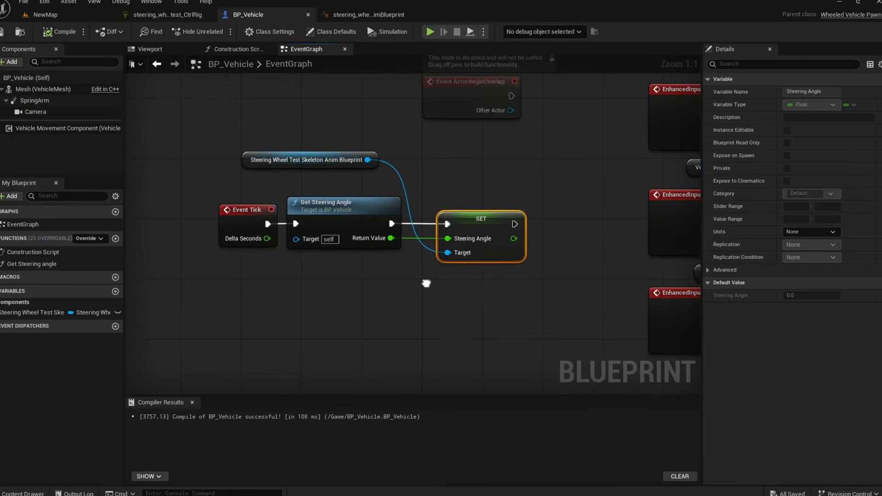
# Step: Make room before the Set node, multiply the Get Steering Angle return value by -2.0 ahead of it, and test the steering
pyautogui.moveTo(354, 296); pyautogui.dragTo(144, 106)
pyautogui.moveTo(296, 191); pyautogui.dragTo(137, 191)
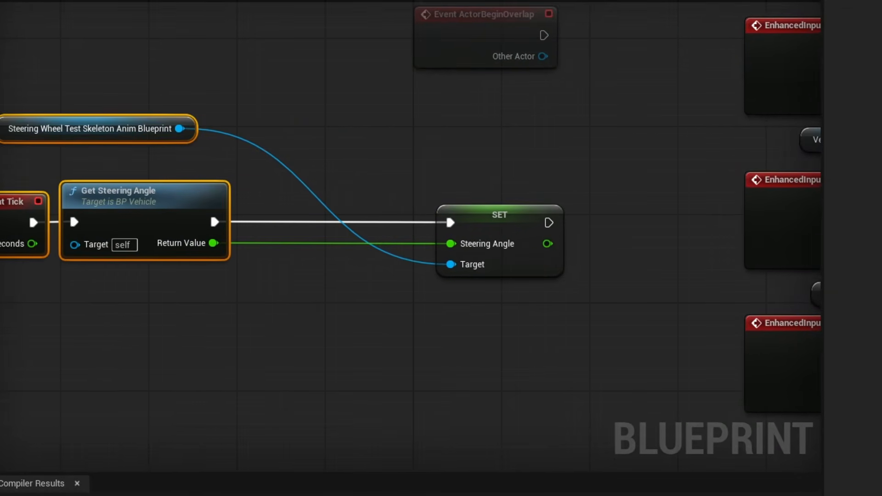
pyautogui.moveTo(281, 321); pyautogui.dragTo(434, 322, button='right')
pyautogui.moveTo(384, 241); pyautogui.dragTo(436, 283)
pyautogui.write('*')
pyautogui.press('Return')
pyautogui.click(466, 313)
pyautogui.write('-2')
pyautogui.press('Return')
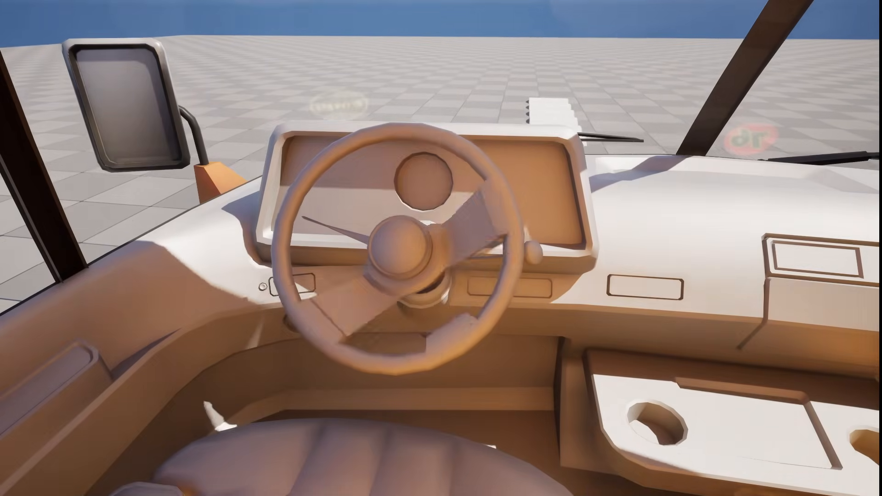
pyautogui.press('a')
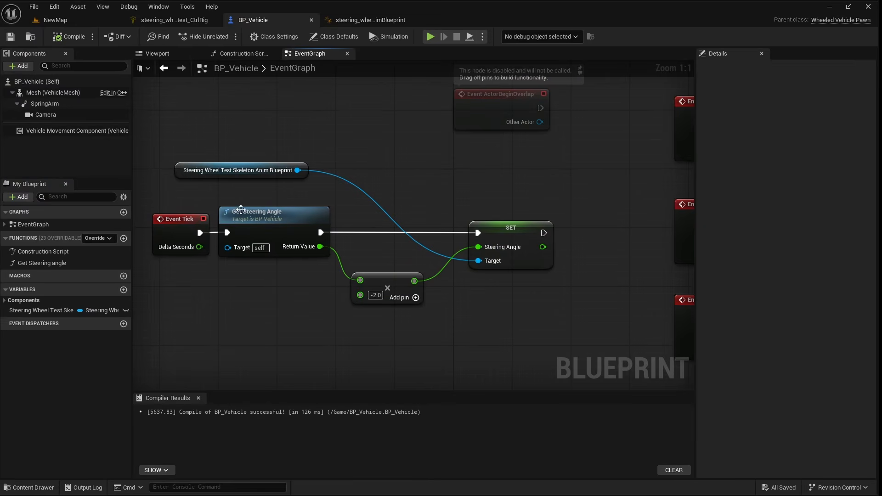
# Step: Delete the Steering Wheel Test Skeleton Anim Blueprint getter and the Set Steering Angle node from the BP_Vehicle event graph
pyautogui.click(241, 170)
pyautogui.keyDown('shift'); pyautogui.click(519, 235); pyautogui.keyUp('shift')
pyautogui.press('Delete')
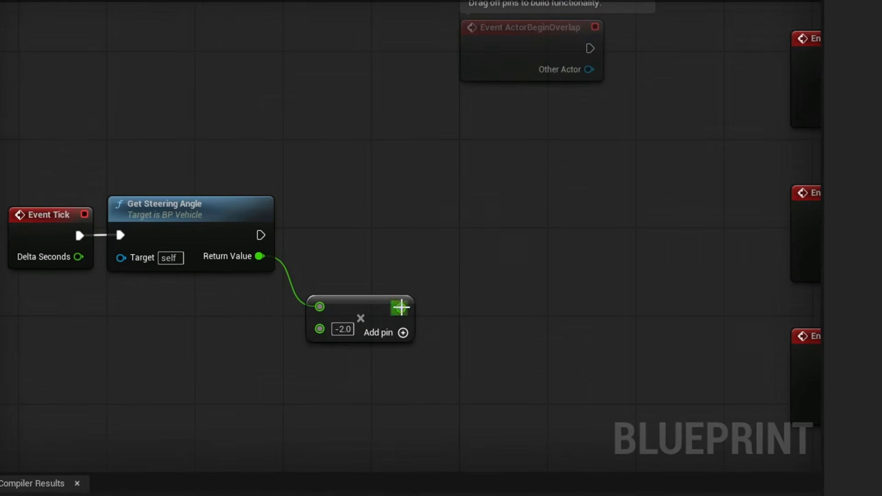
# Step: Promote the multiplied result to a variable named Steering Angle, set it after Get Steering Angle, and compile BP_Vehicle
pyautogui.moveTo(401, 307); pyautogui.dragTo(478, 228)
pyautogui.click(486, 349)
pyautogui.moveTo(261, 235); pyautogui.dragTo(441, 235)
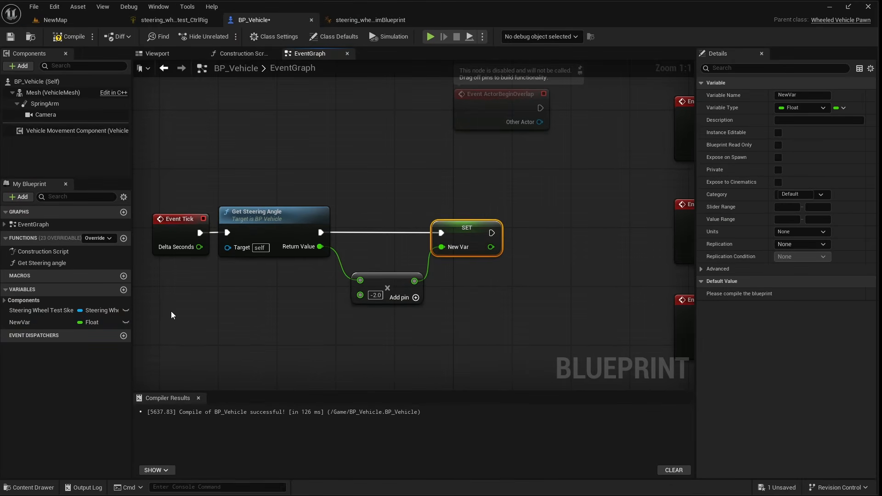
pyautogui.press('F2')
pyautogui.write('Steering Angle')
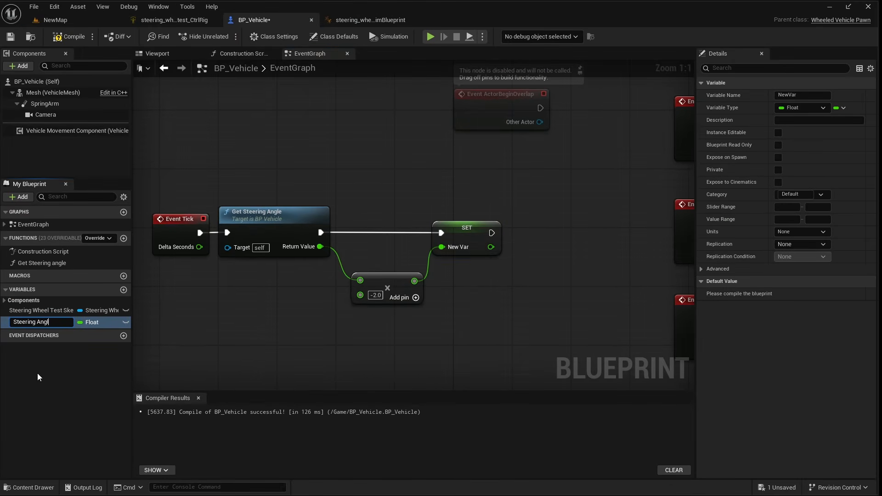
pyautogui.press('Return')
pyautogui.click(71, 39)
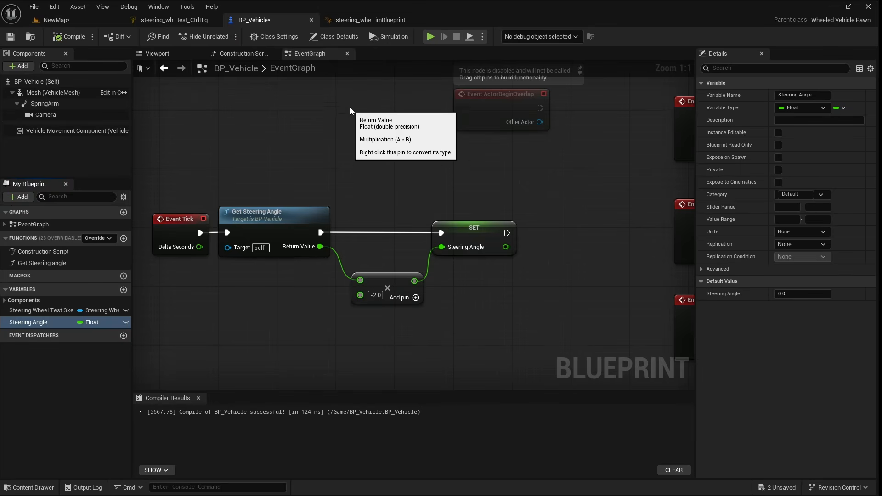
# Step: Add Event Blueprint Begin Play and a Try Get Pawn Owner node below it in the steering wheel anim blueprint's event graph
pyautogui.click(362, 22)
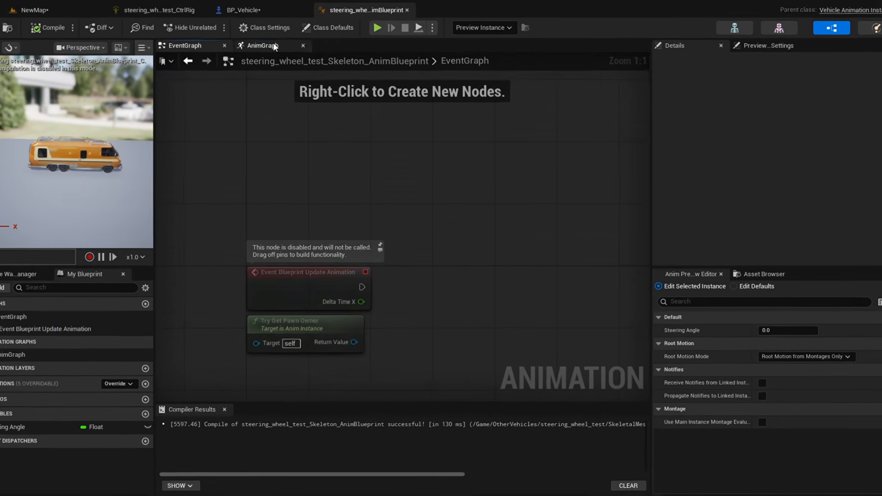
pyautogui.rightClick(240, 110)
pyautogui.write('begin pl')
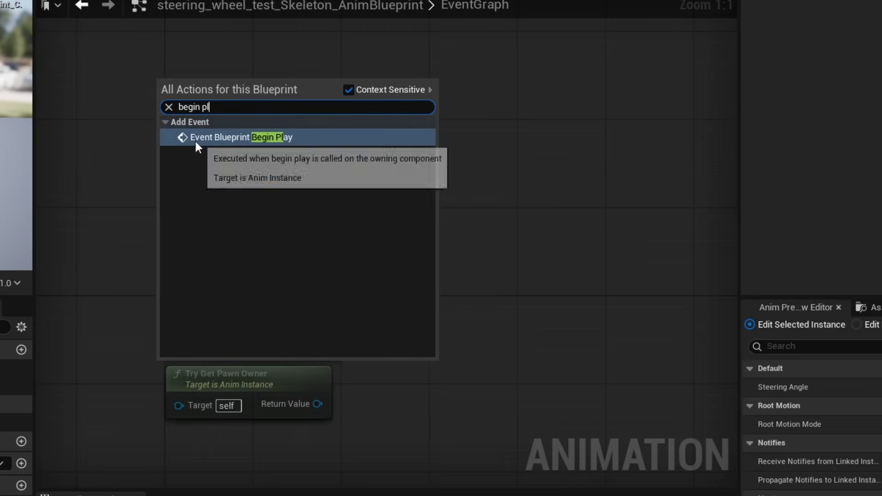
pyautogui.click(196, 141)
pyautogui.rightClick(188, 176)
pyautogui.write('get pawn ow')
pyautogui.click(226, 236)
pyautogui.moveTo(232, 196); pyautogui.dragTo(190, 158)
# Step: Cast the pawn owner's return value to BP_Vehicle and run the cast from Event Blueprint Begin Play
pyautogui.moveTo(295, 180); pyautogui.dragTo(376, 131)
pyautogui.write('cast t')
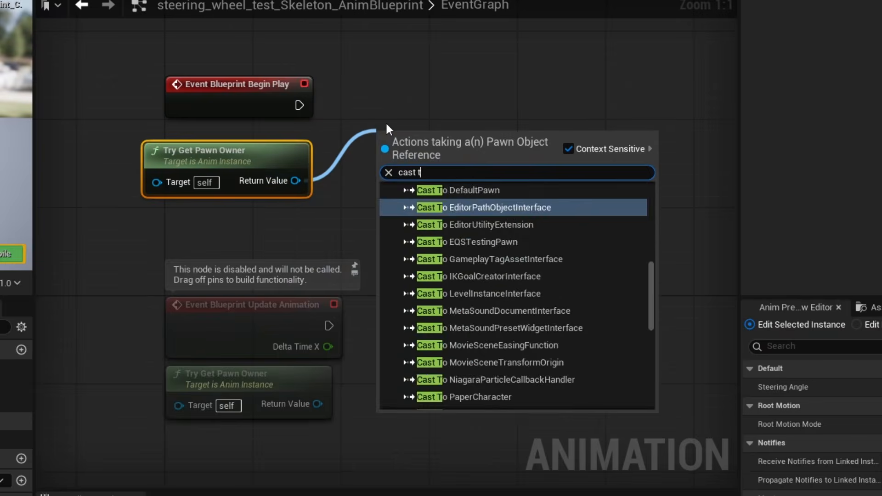
pyautogui.write('o bp_v')
pyautogui.press('Return')
pyautogui.moveTo(300, 105); pyautogui.dragTo(387, 159)
pyautogui.moveTo(423, 143); pyautogui.dragTo(402, 88)
# Step: Promote the cast's As BP Vehicle output to a variable and rename it Vehicle
pyautogui.moveTo(505, 152); pyautogui.dragTo(422, 124, button='right')
pyautogui.click(484, 161)
pyautogui.moveTo(390, 122); pyautogui.dragTo(501, 70)
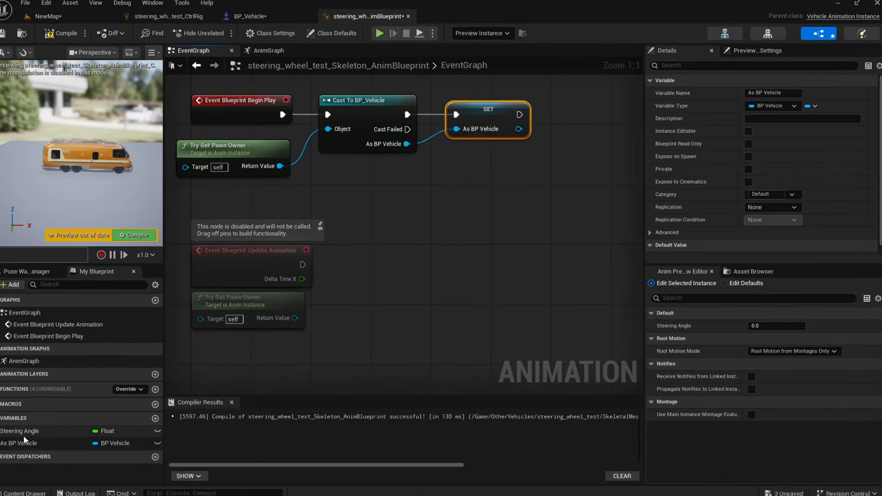
pyautogui.click(25, 443)
pyautogui.press('F2')
pyautogui.write('Vehicle')
pyautogui.press('Return')
# Step: Place a Vehicle getter and check it with an Is Valid node executed from Event Blueprint Update Animation
pyautogui.moveTo(349, 273); pyautogui.dragTo(385, 240, button='right')
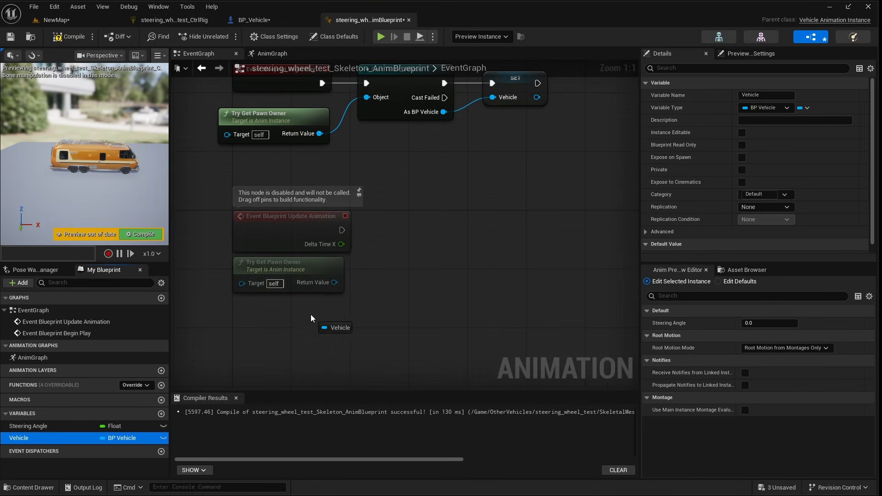
pyautogui.click(333, 322)
pyautogui.moveTo(311, 315); pyautogui.dragTo(400, 231)
pyautogui.write('is vali')
pyautogui.press('Down')
pyautogui.press('Return')
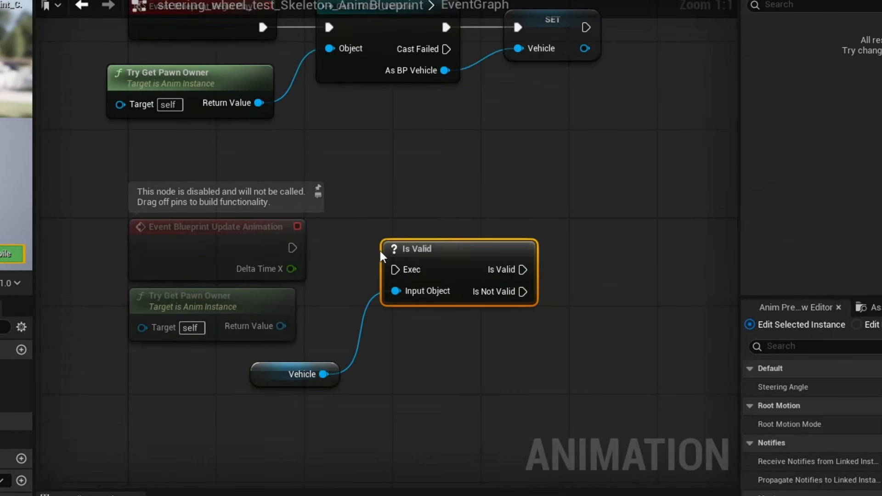
pyautogui.moveTo(294, 248); pyautogui.dragTo(397, 270)
pyautogui.moveTo(398, 254); pyautogui.dragTo(387, 233)
pyautogui.moveTo(518, 286); pyautogui.dragTo(395, 320, button='right')
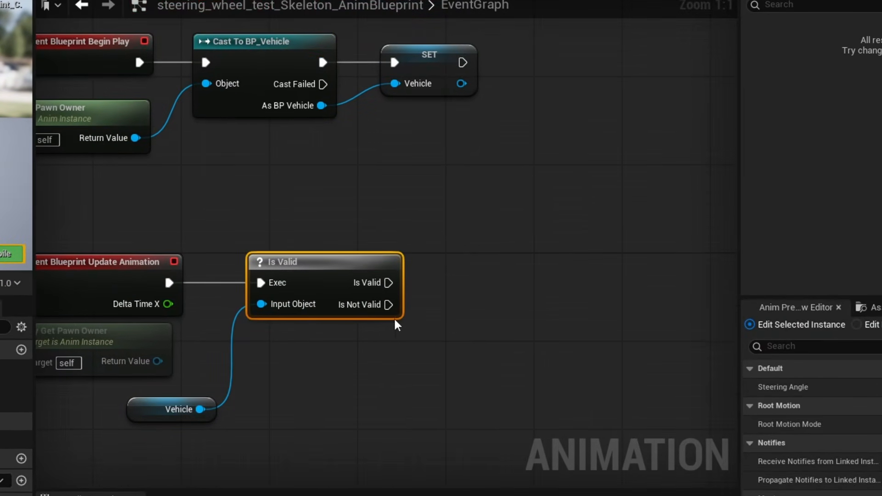
# Step: When Vehicle is valid, set the anim blueprint's Steering Angle from the vehicle's Steering Angle variable
pyautogui.keyDown('alt'); pyautogui.moveTo(1, 494); pyautogui.dragTo(530, 253); pyautogui.keyUp('alt')
pyautogui.moveTo(578, 268); pyautogui.dragTo(557, 278)
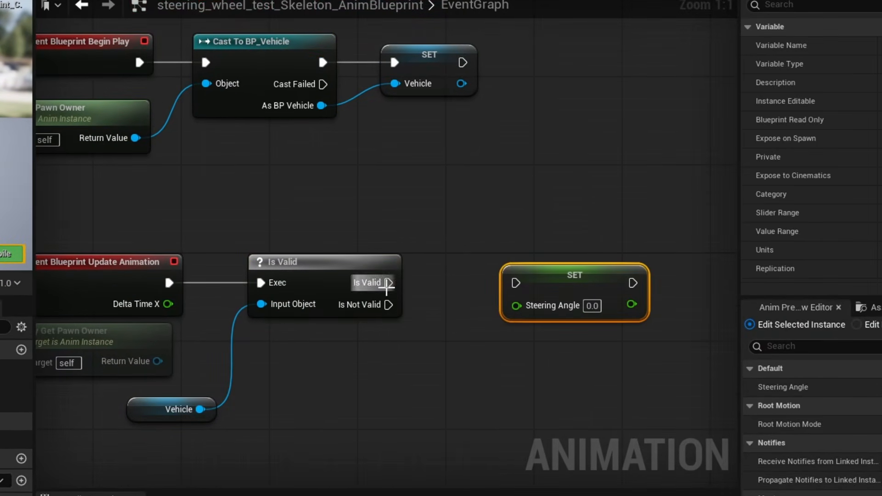
pyautogui.moveTo(387, 284); pyautogui.dragTo(516, 283)
pyautogui.moveTo(200, 409); pyautogui.dragTo(338, 373)
pyautogui.write('get steering')
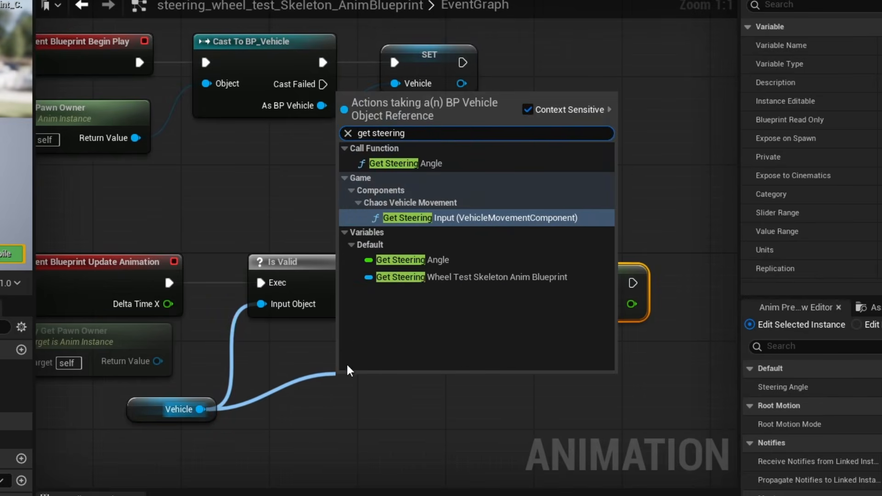
pyautogui.click(426, 260)
pyautogui.moveTo(472, 371); pyautogui.dragTo(510, 308)
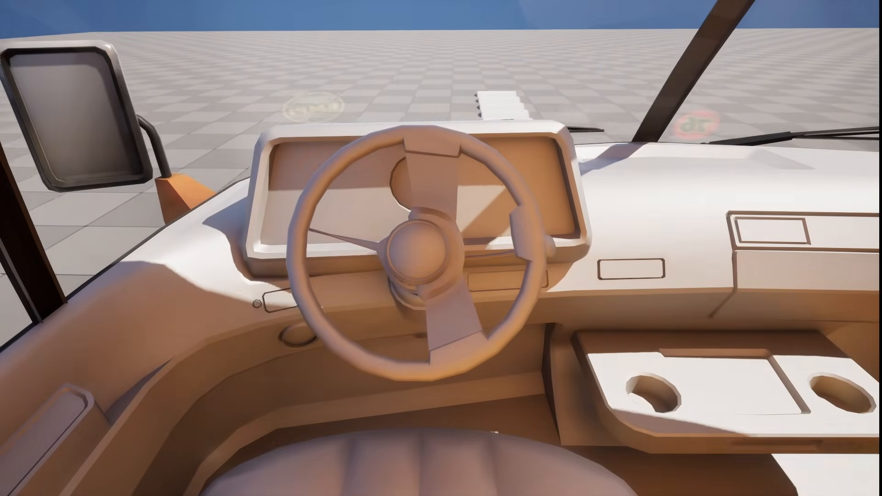
# Step: Test-drive the vehicle from the cab view, steering repeatedly both ways to examine the steering wheel's rotation
pyautogui.press('d')
pyautogui.press('a')
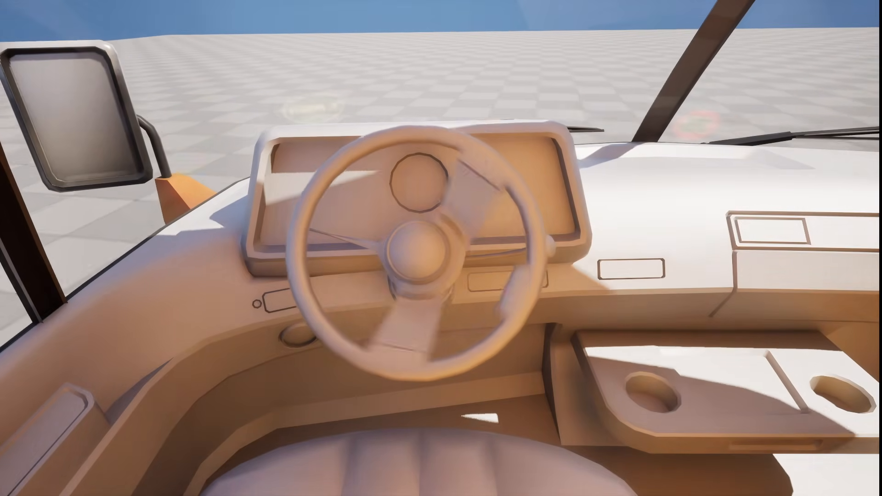
pyautogui.press('a')
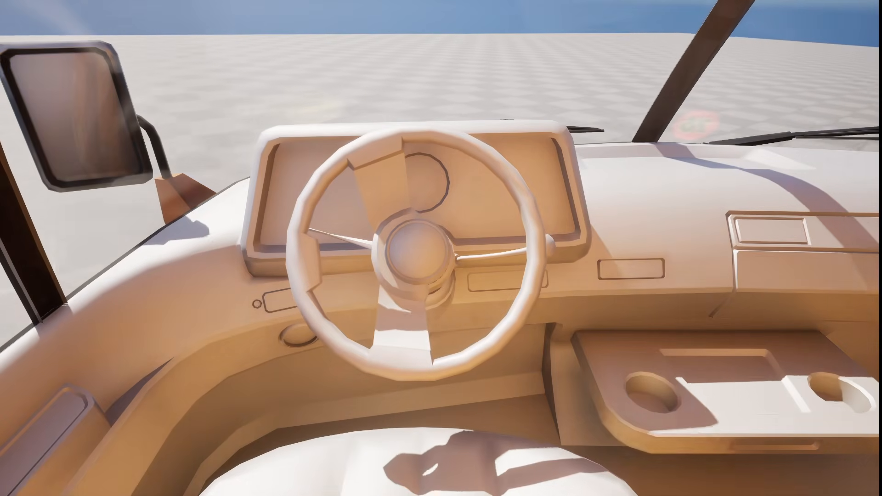
pyautogui.press('a')
pyautogui.press('d')
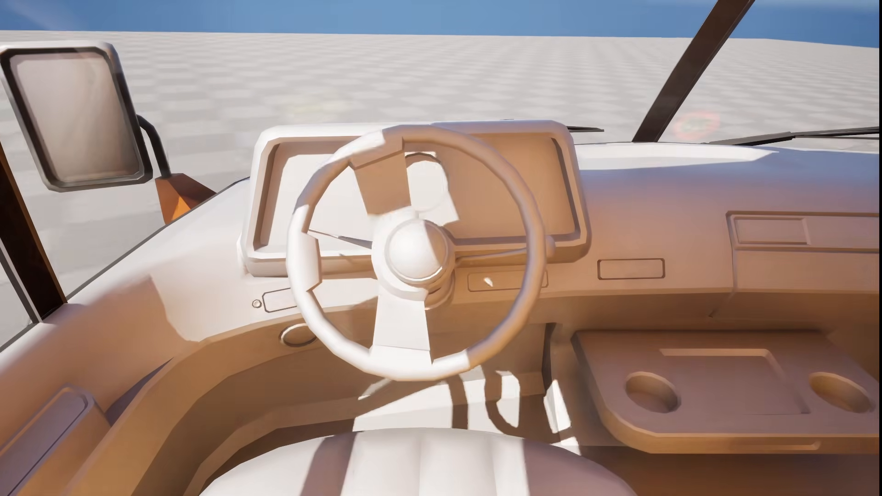
pyautogui.press('a')
pyautogui.press('d')
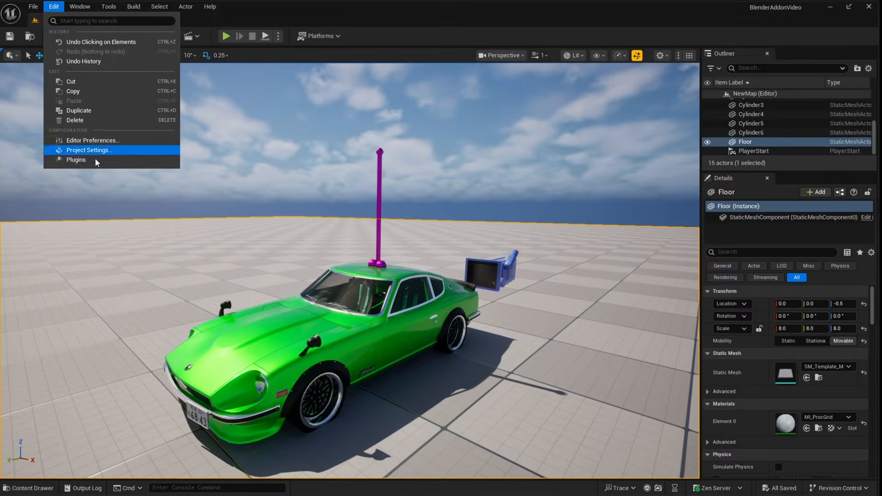
# Step: Open the Plugins browser from the antenna car's level and search for "motion"
pyautogui.click(97, 158)
pyautogui.write('motion')
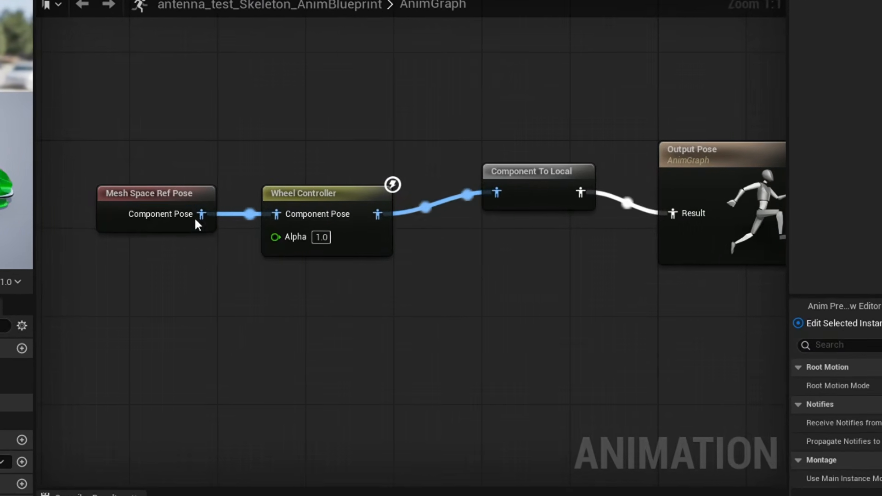
# Step: Replace the Wheel Controller in the antenna_test AnimGraph with a Stagecoach Effect Wheel Controller and set its Wheel Spoke Count to 16
pyautogui.moveTo(281, 208); pyautogui.dragTo(307, 291)
pyautogui.write('stage')
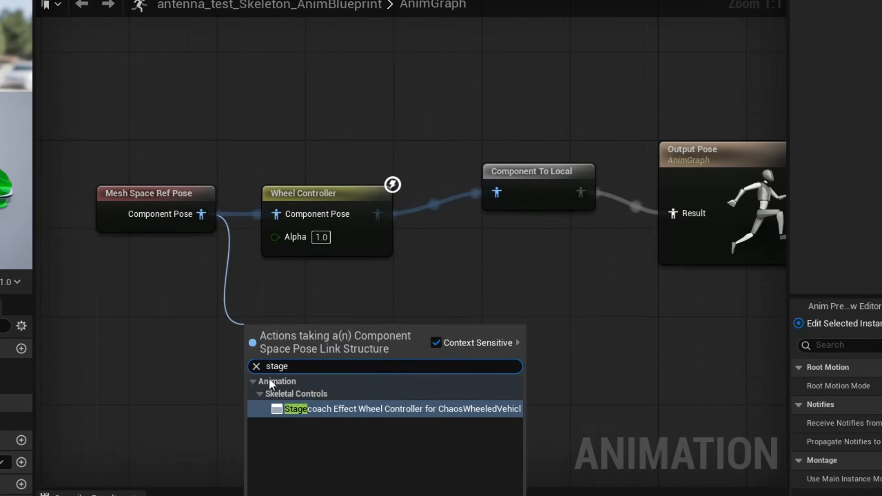
pyautogui.click(308, 408)
pyautogui.moveTo(299, 323); pyautogui.dragTo(362, 225)
pyautogui.click(312, 209)
pyautogui.press('Tab')
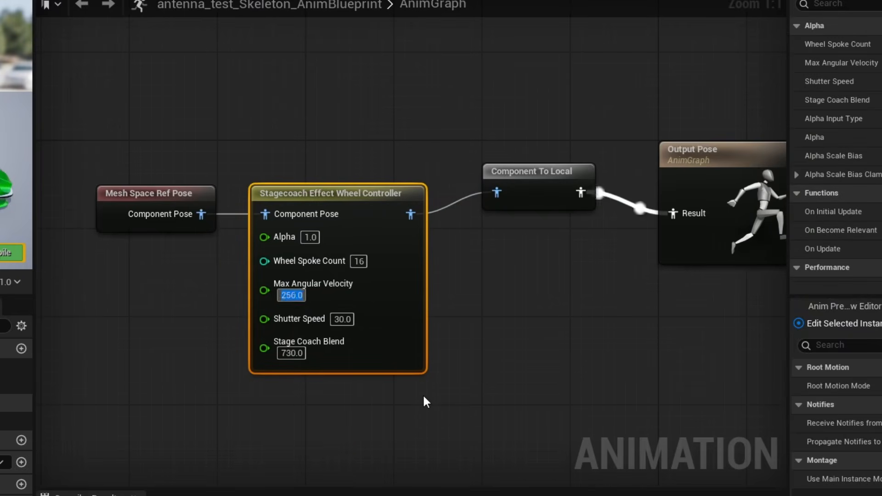
pyautogui.press('Tab')
pyautogui.press('Tab')
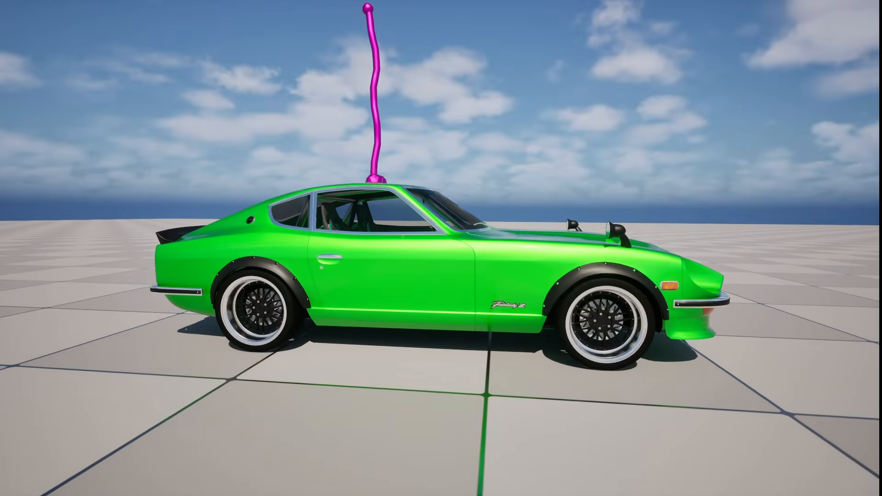
# Step: Drive the green car forward and steer both ways to examine its spinning wheels and antenna from the side
pyautogui.press('w')
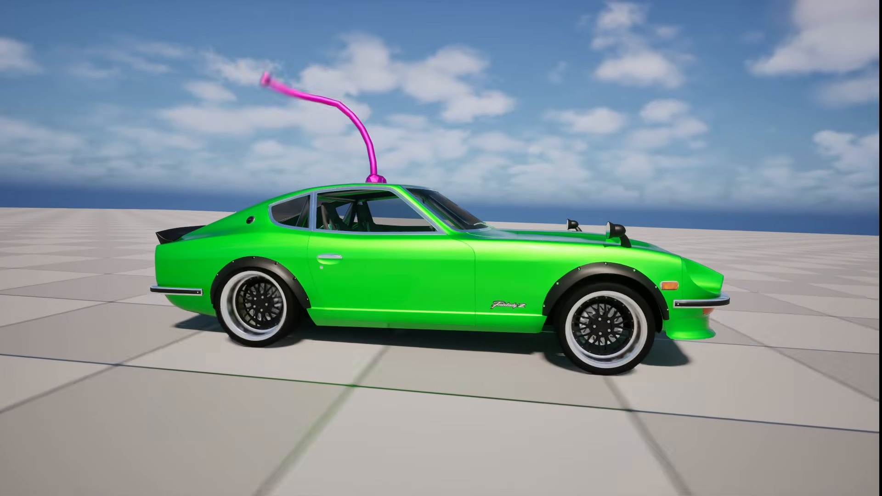
pyautogui.press('d')
pyautogui.press('a')
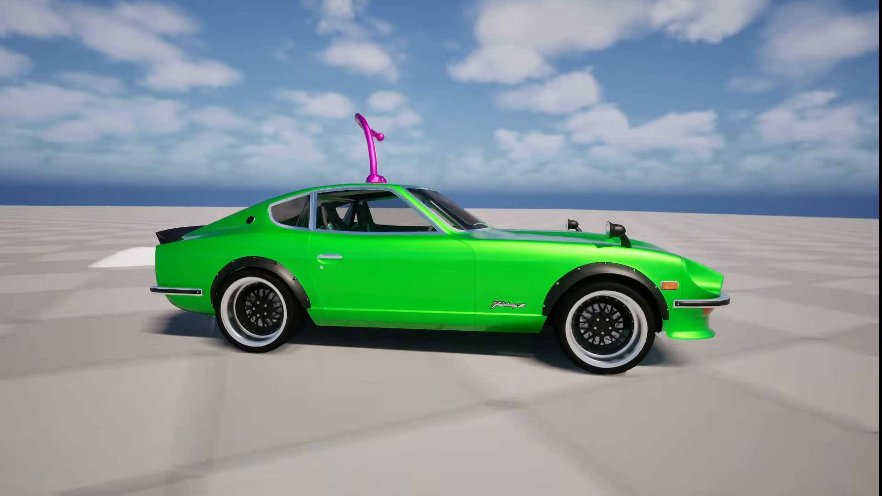
pyautogui.press('d')
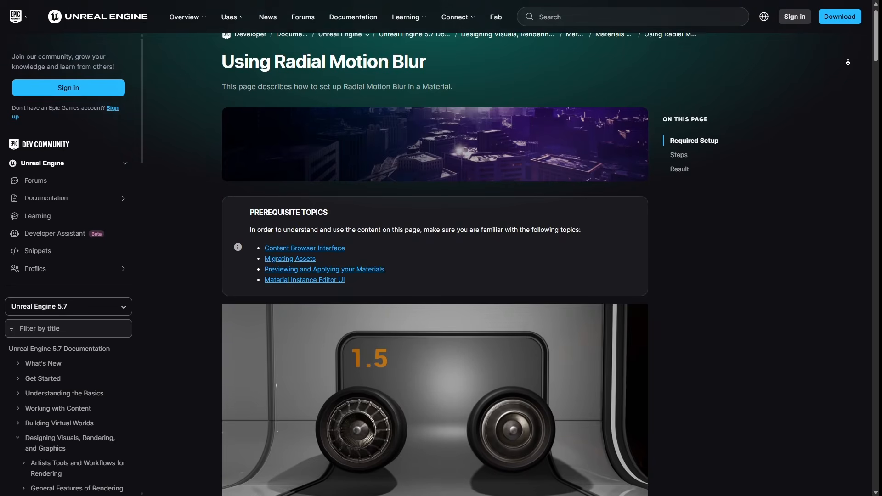
# Step: Read the Unreal Engine documentation page on Radial Motion Blur from its introduction through Required Setup to the Steps section
pyautogui.scroll(-5, 434, 264)
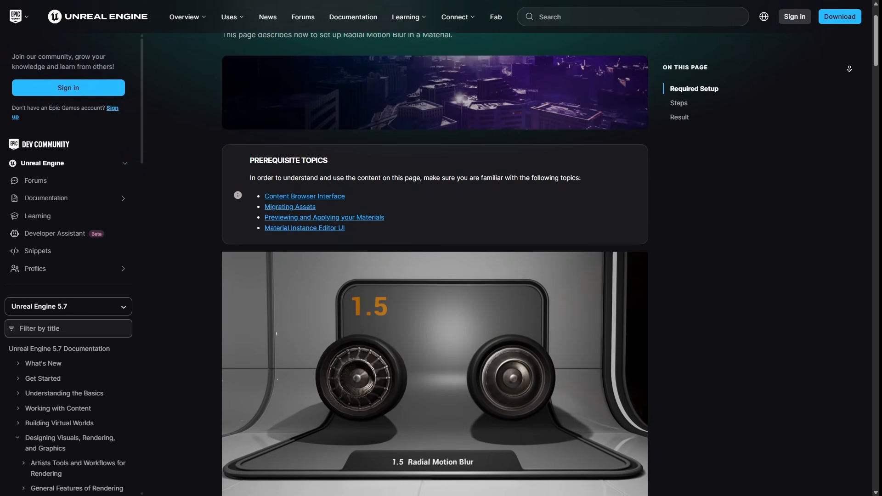
pyautogui.scroll(-8, 434, 264)
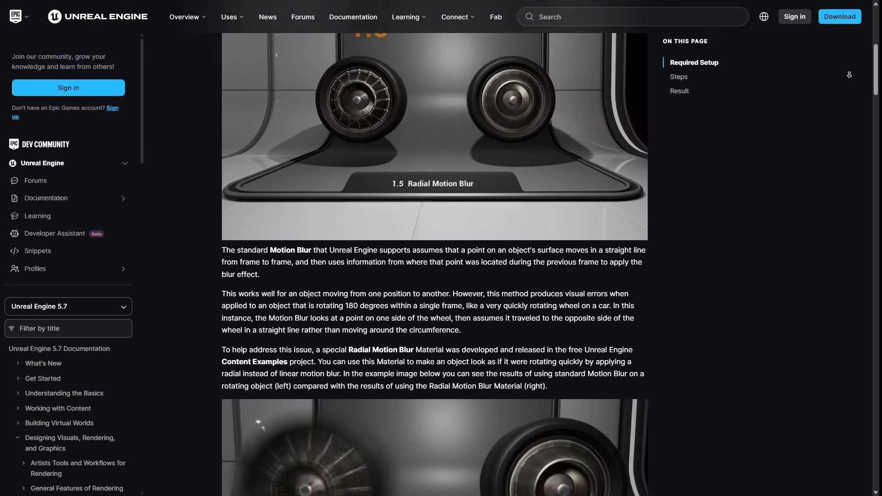
pyautogui.scroll(-8, 848, 75)
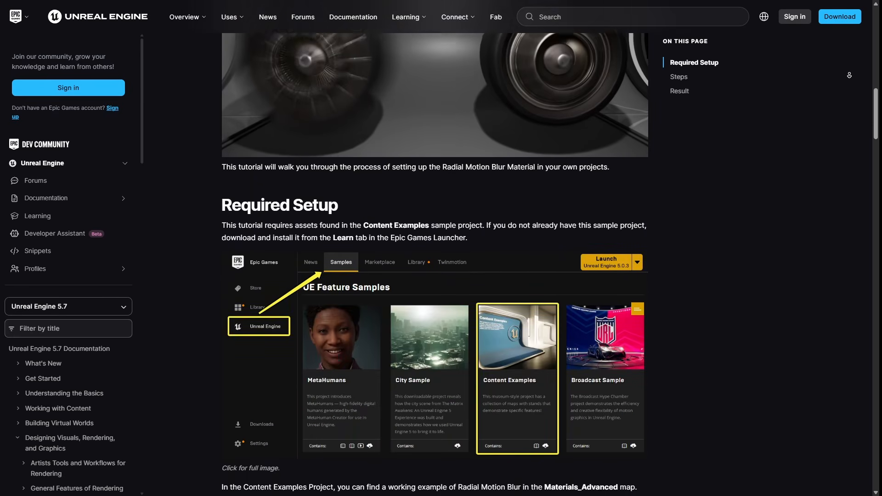
pyautogui.scroll(-7, 846, 71)
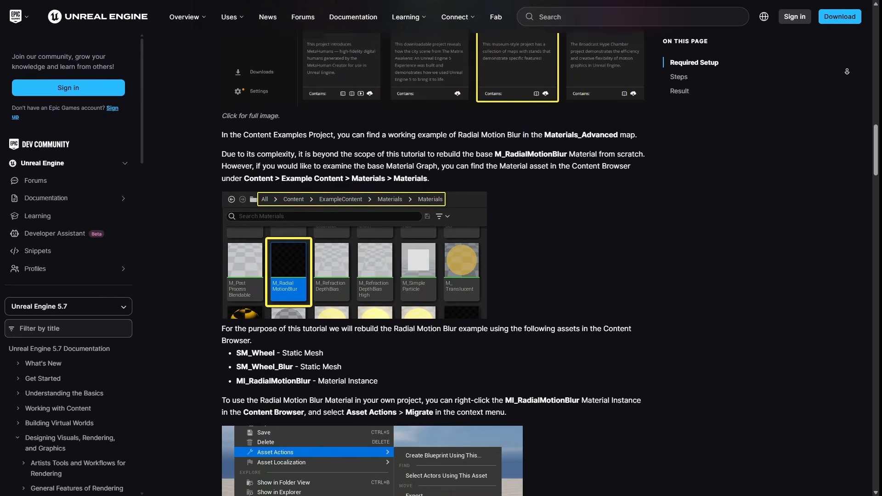
pyautogui.scroll(-2, 847, 71)
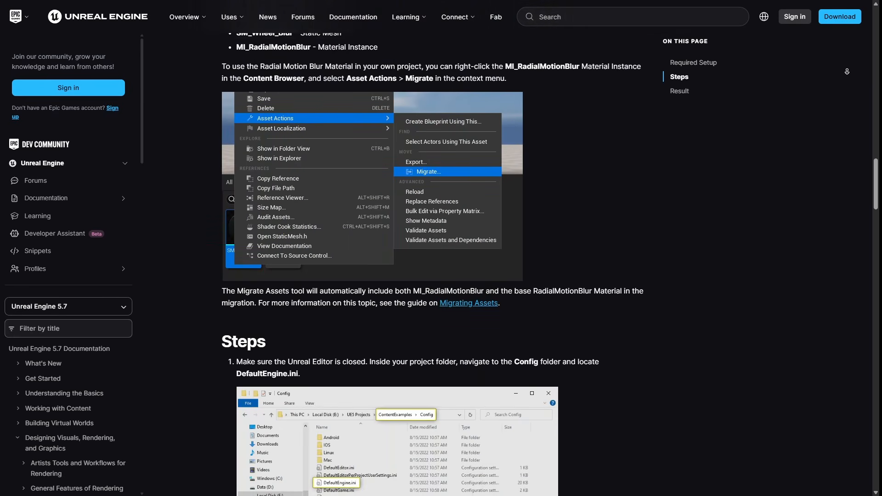